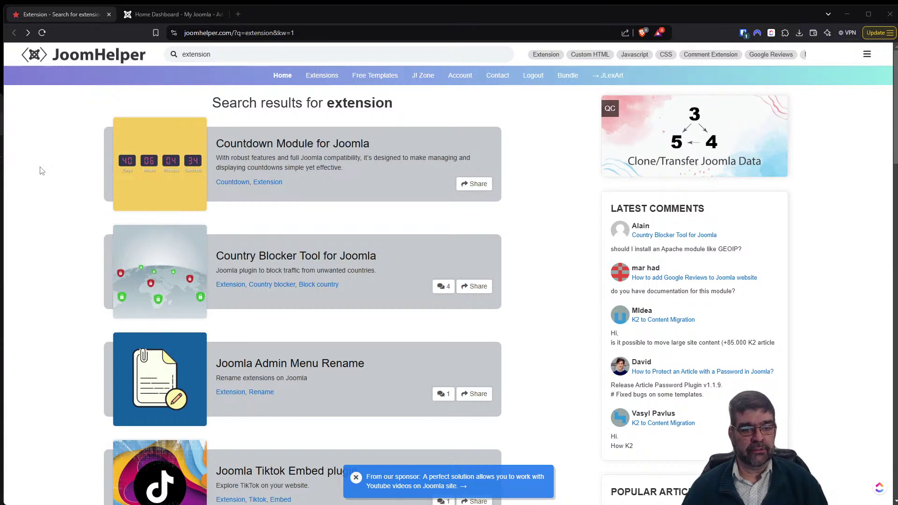
Open the System - Block Country v1.1.2 purchase page and switch it to Lifetime licence pricing.
{"action": "left_click", "coordinate": [177, 257]}
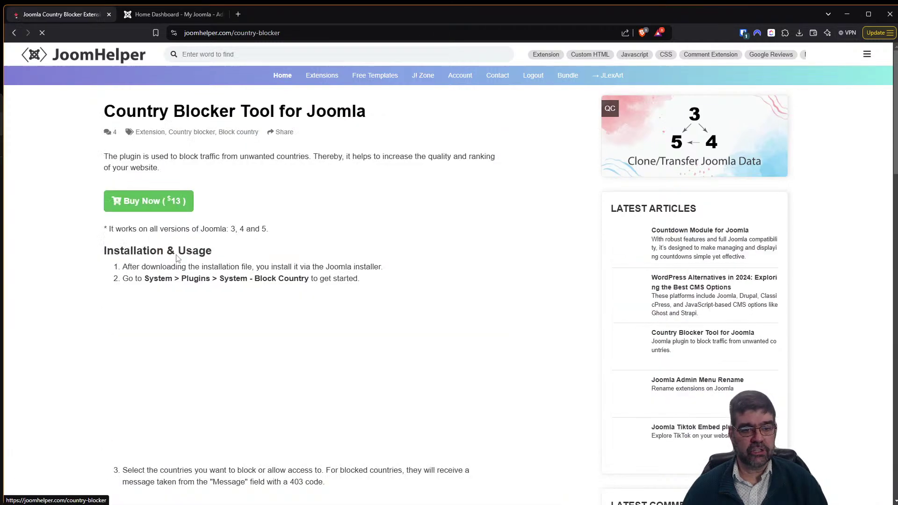
{"action": "left_click", "coordinate": [165, 201]}
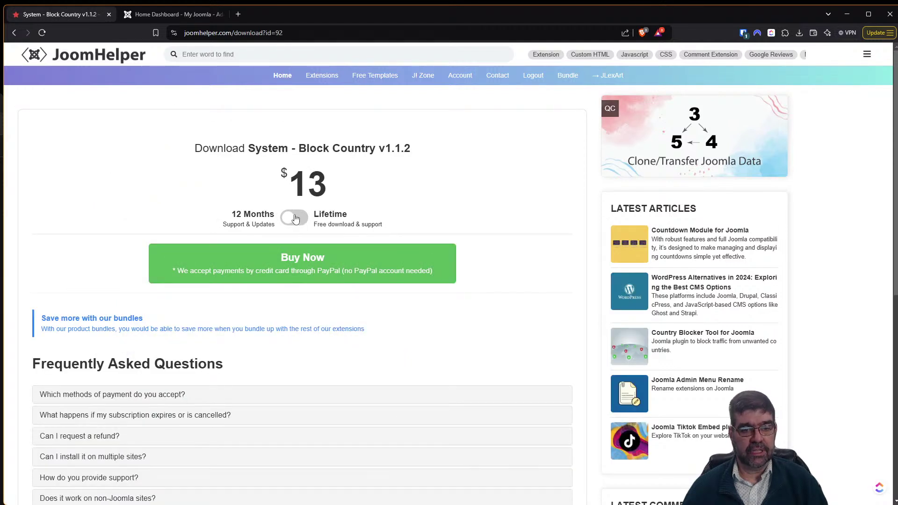
{"action": "left_click", "coordinate": [294, 217]}
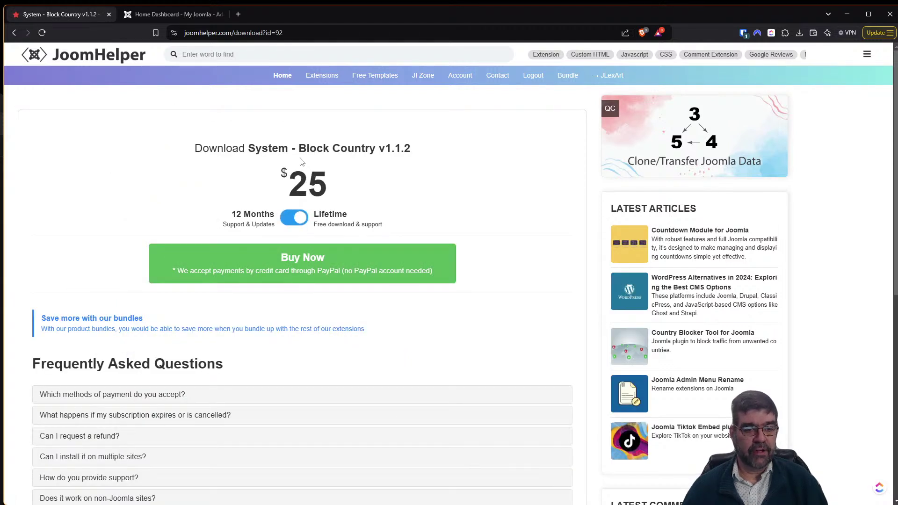
Look over the bundle pricing in a new tab, close it, and go back to the JoomHelper home page.
{"action": "left_click", "coordinate": [101, 320]}
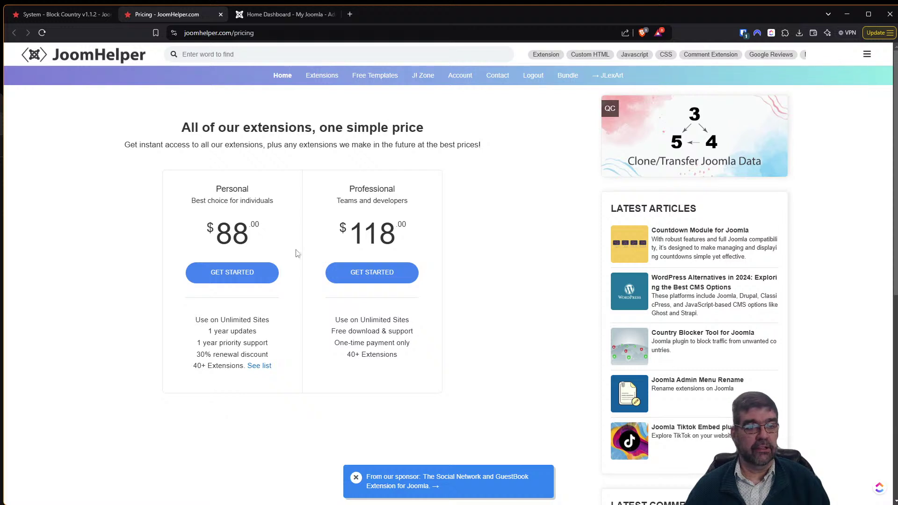
{"action": "left_click", "coordinate": [221, 14]}
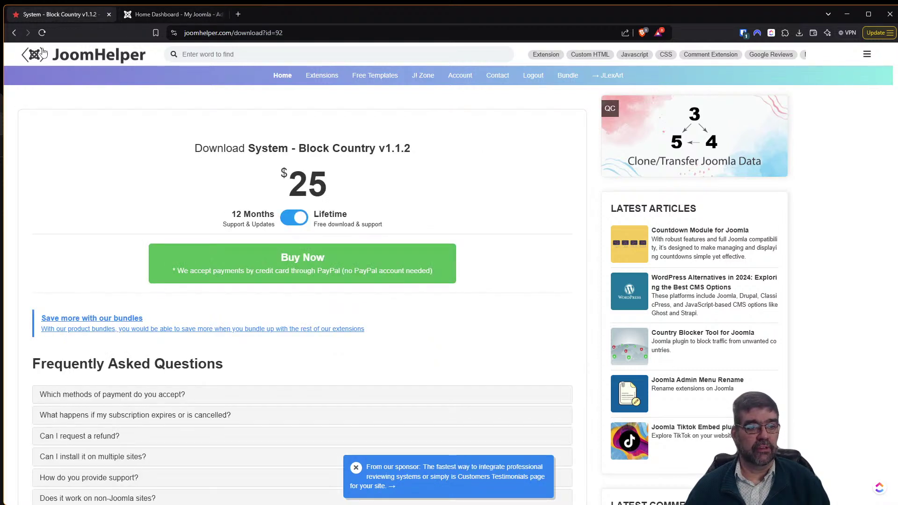
{"action": "left_click", "coordinate": [91, 58]}
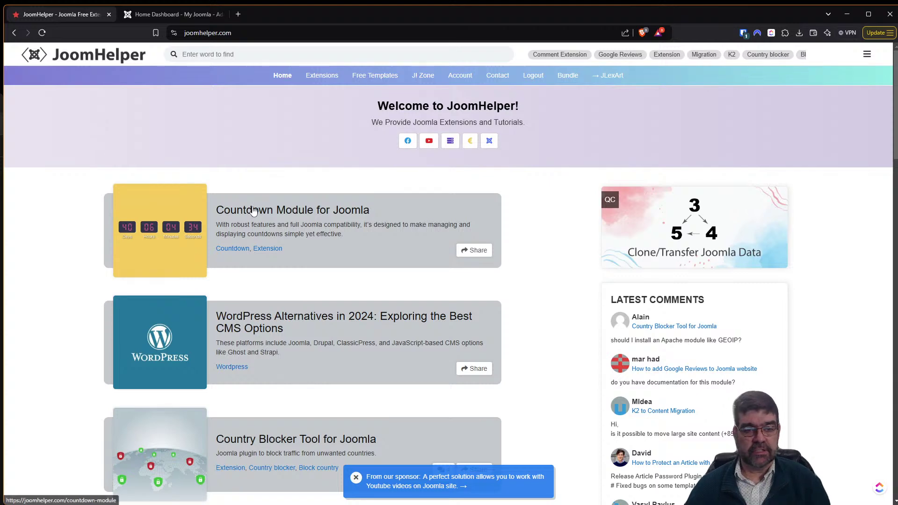
Browse the home page and open the Extensions listing to start the Countdown_Banner_v1.0.1 zip download.
{"action": "scroll", "coordinate": [246, 221], "scroll_direction": "down", "scroll_amount": 1}
{"action": "scroll", "coordinate": [247, 221], "scroll_direction": "down", "scroll_amount": 12}
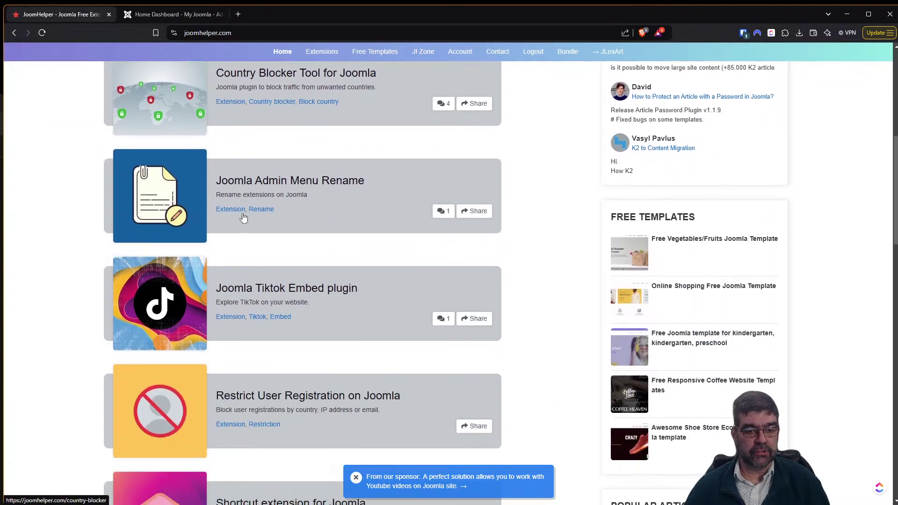
{"action": "scroll", "coordinate": [236, 213], "scroll_direction": "down", "scroll_amount": 5}
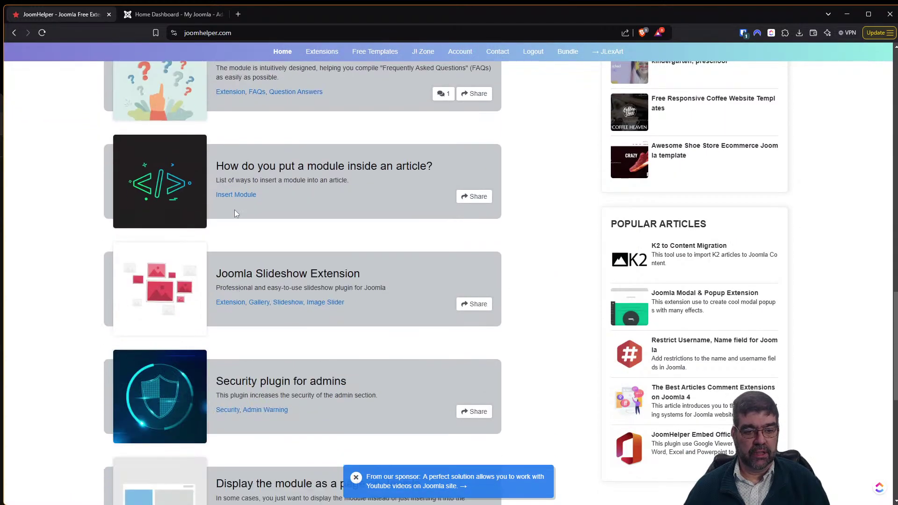
{"action": "scroll", "coordinate": [236, 213], "scroll_direction": "up", "scroll_amount": 14}
{"action": "scroll", "coordinate": [231, 214], "scroll_direction": "up", "scroll_amount": 8}
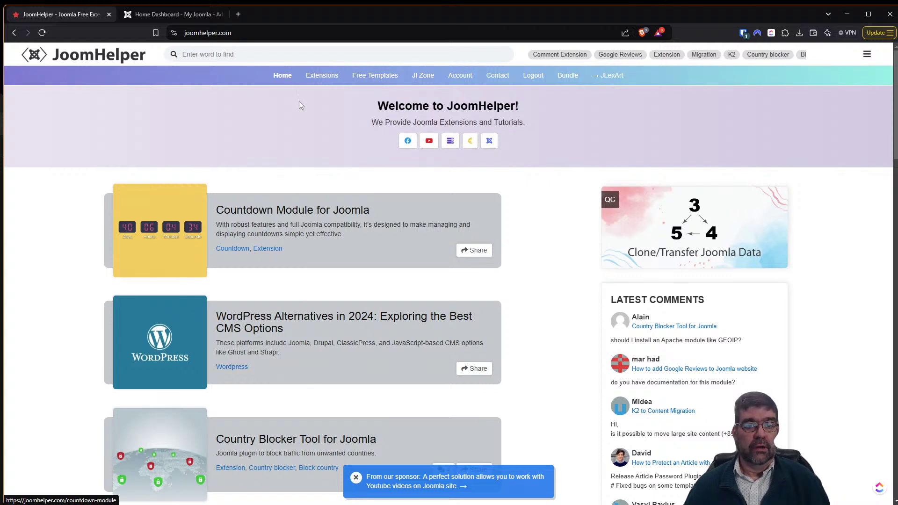
{"action": "left_click", "coordinate": [322, 78]}
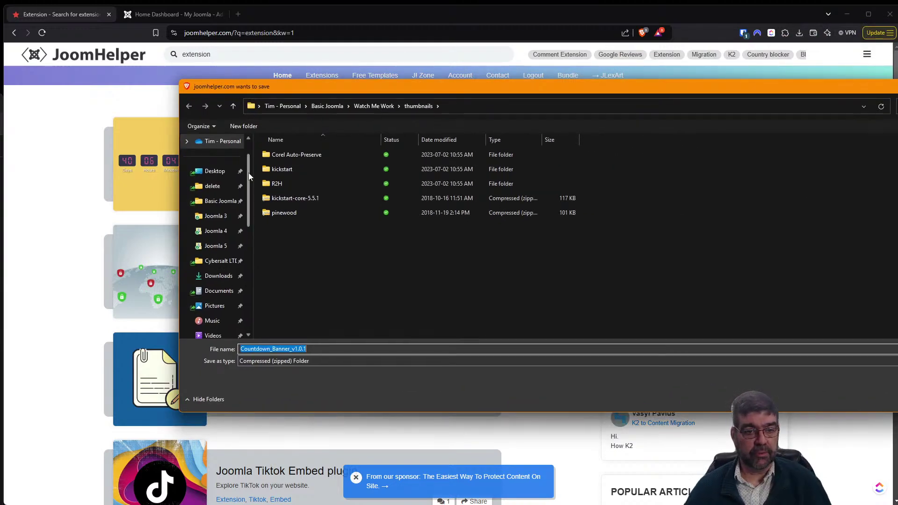
Save Countdown_Banner_v1.0.1.zip into Google Drive's Joomla 4/JoomHelper folder and switch to the Joomla dashboard.
{"action": "left_click", "coordinate": [215, 231]}
{"action": "scroll", "coordinate": [313, 234], "scroll_direction": "down", "scroll_amount": 2}
{"action": "scroll", "coordinate": [312, 234], "scroll_direction": "down", "scroll_amount": 5}
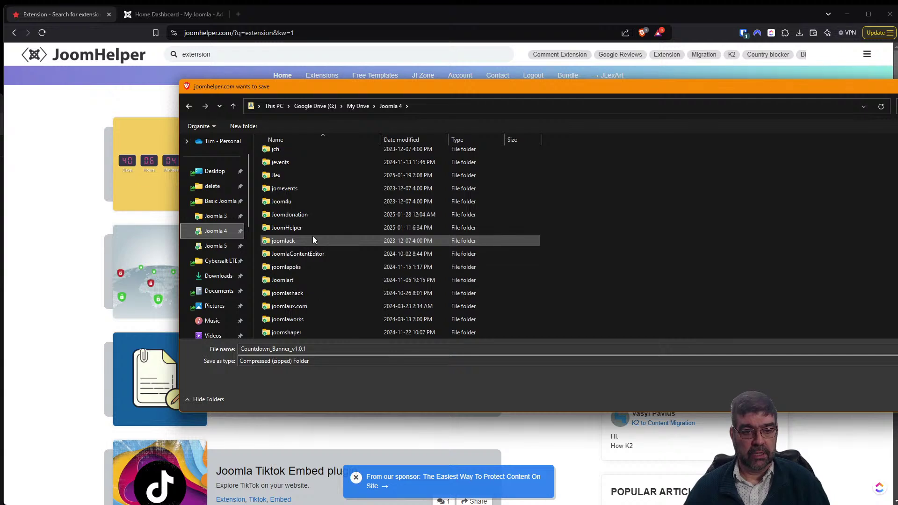
{"action": "double_click", "coordinate": [312, 228]}
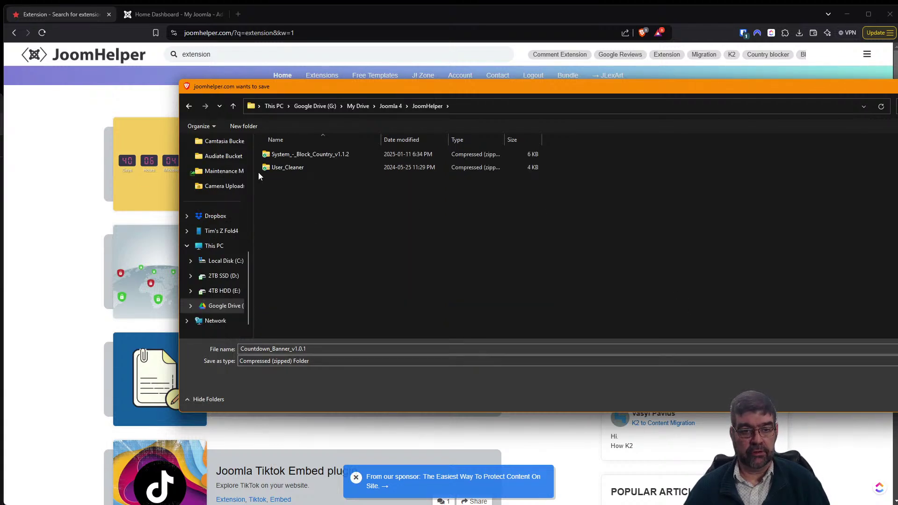
{"action": "key", "text": "Return"}
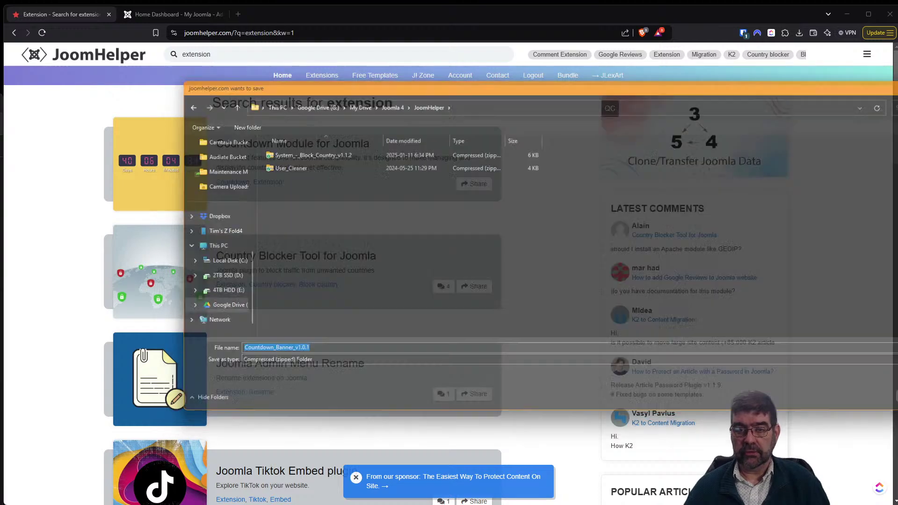
{"action": "left_click", "coordinate": [143, 16]}
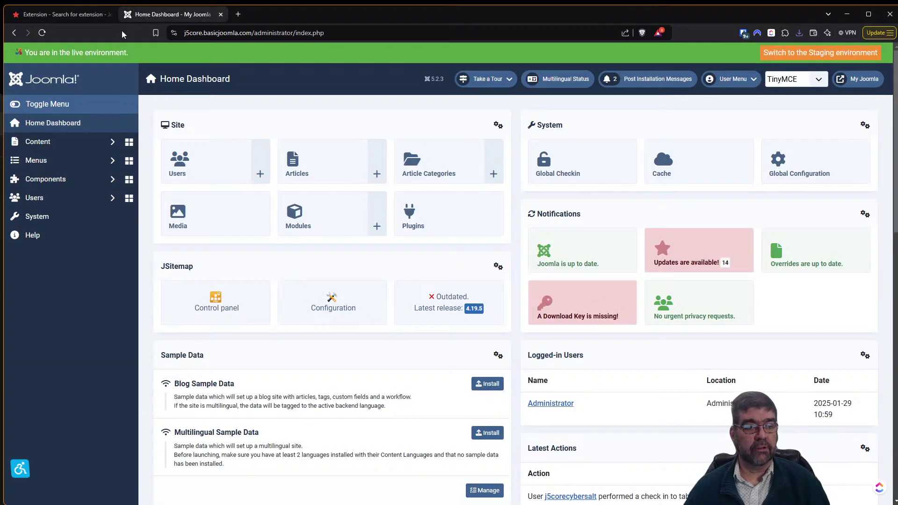
Install Countdown_Banner_v1.0.1.zip through System > Install Extensions by dragging it from Downloads.
{"action": "left_click", "coordinate": [57, 216]}
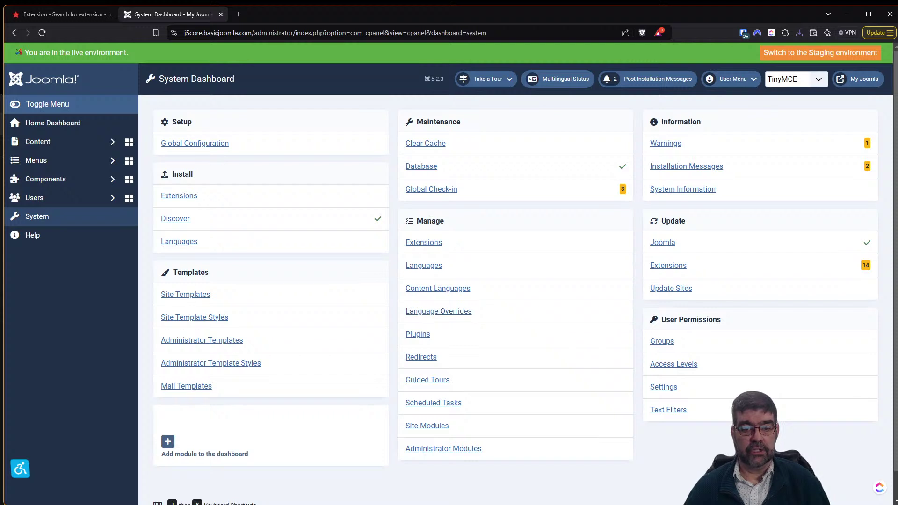
{"action": "left_click", "coordinate": [192, 201]}
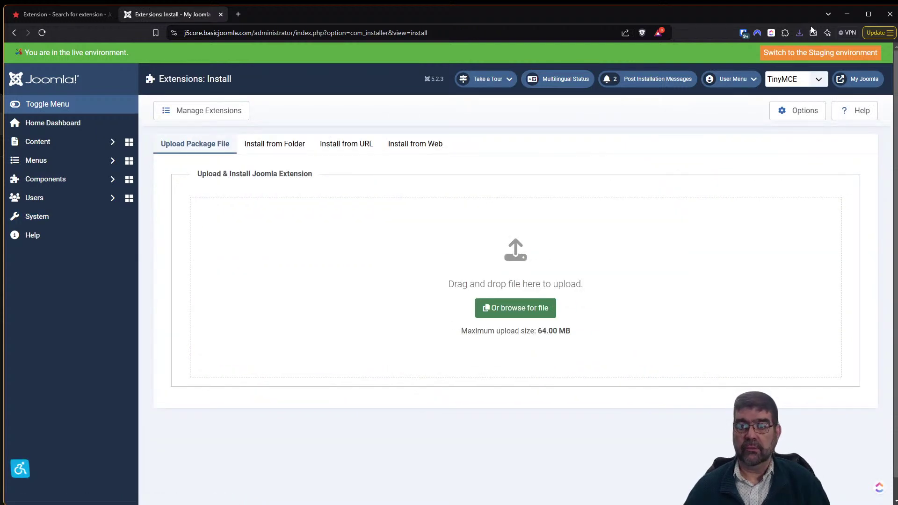
{"action": "left_click", "coordinate": [801, 36]}
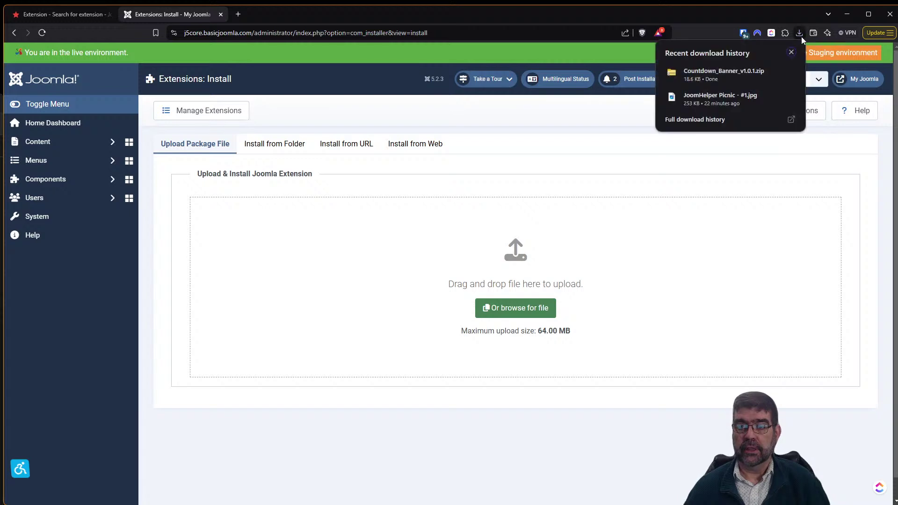
{"action": "left_click_drag", "start_coordinate": [739, 75], "coordinate": [471, 266]}
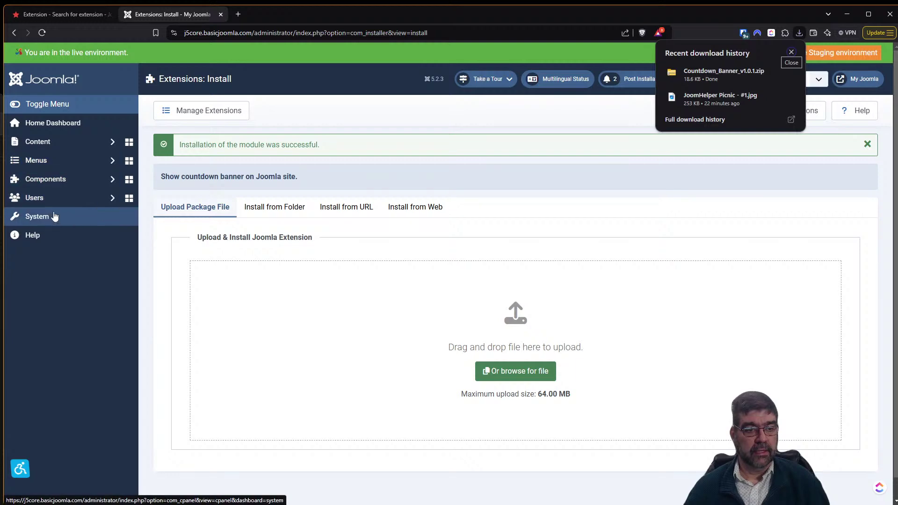
{"action": "left_click", "coordinate": [53, 220]}
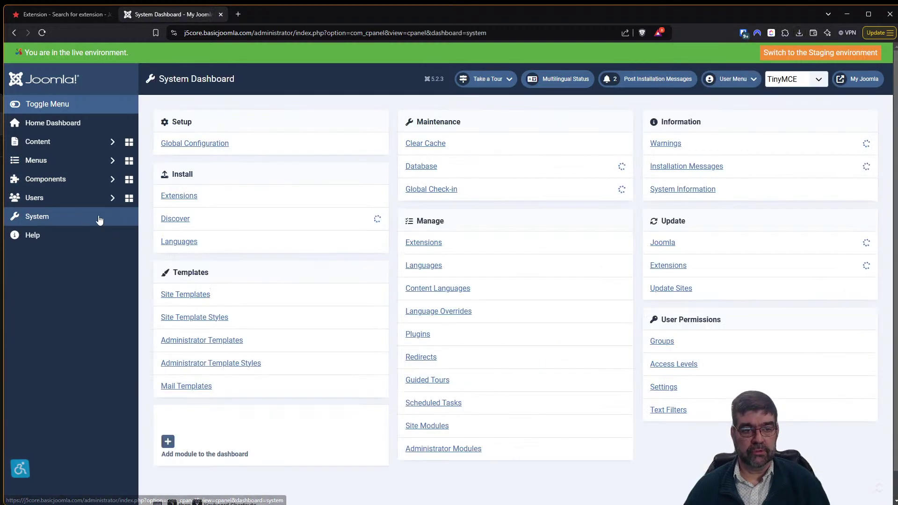
Sort Site Modules by ID descending and open the Countdown Banner module for editing.
{"action": "left_click", "coordinate": [431, 425]}
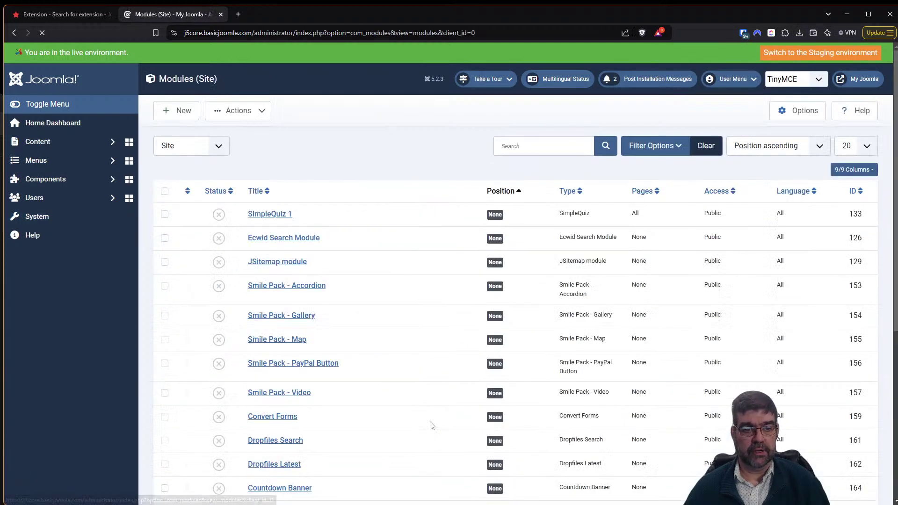
{"action": "left_click", "coordinate": [859, 192]}
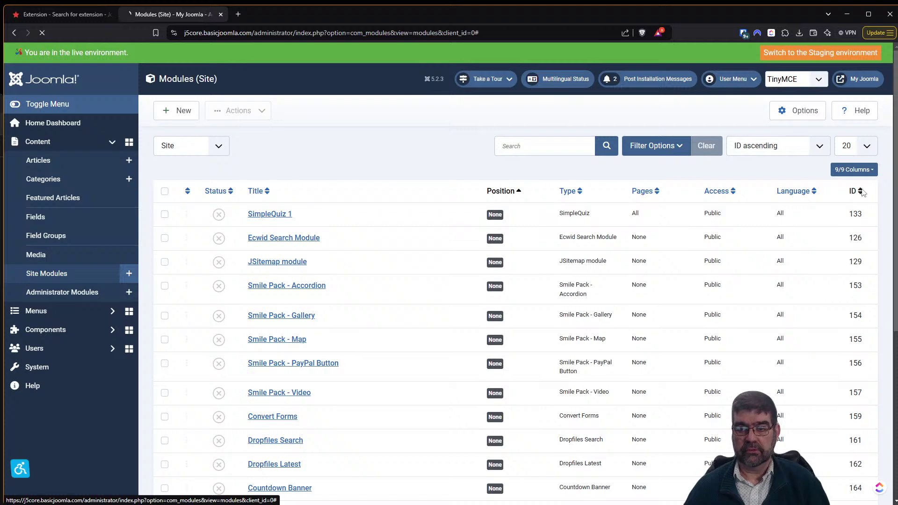
{"action": "left_click", "coordinate": [862, 192]}
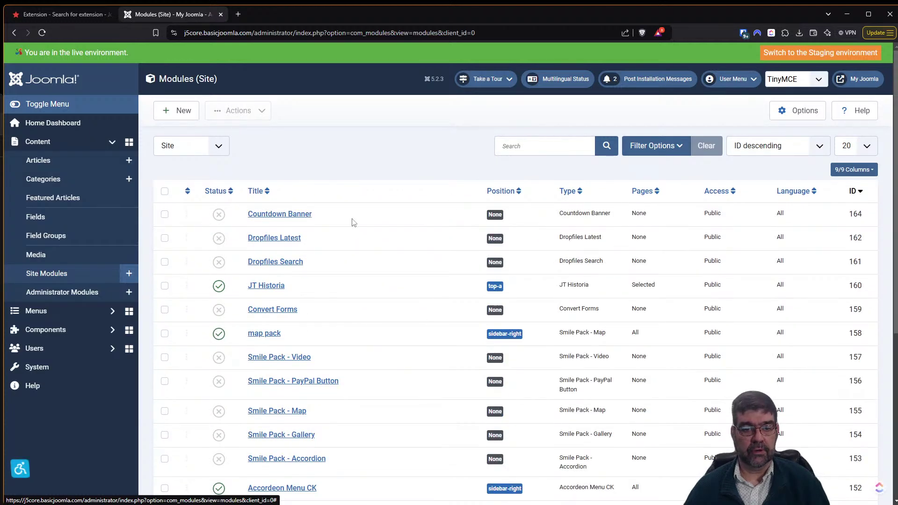
{"action": "left_click", "coordinate": [293, 215]}
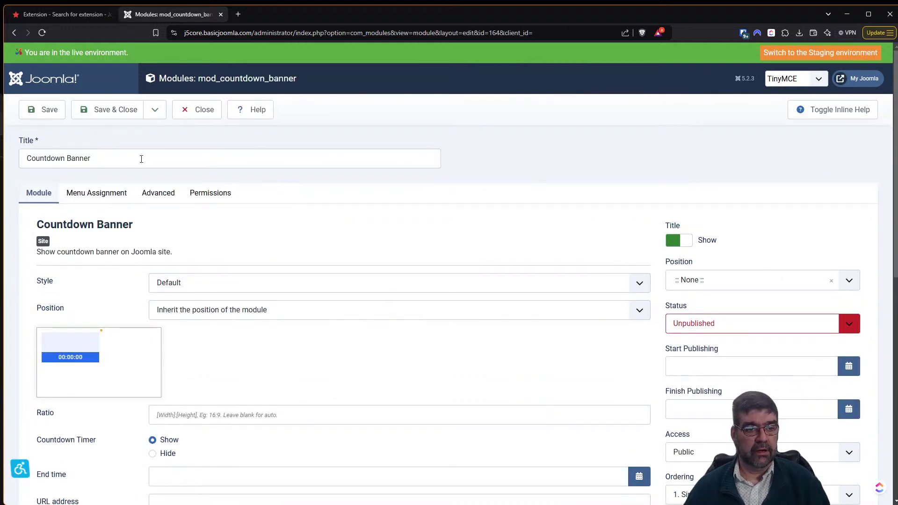
Set Countdown Banner to the banner position, Published, shown on all pages, and save it.
{"action": "left_click", "coordinate": [701, 280]}
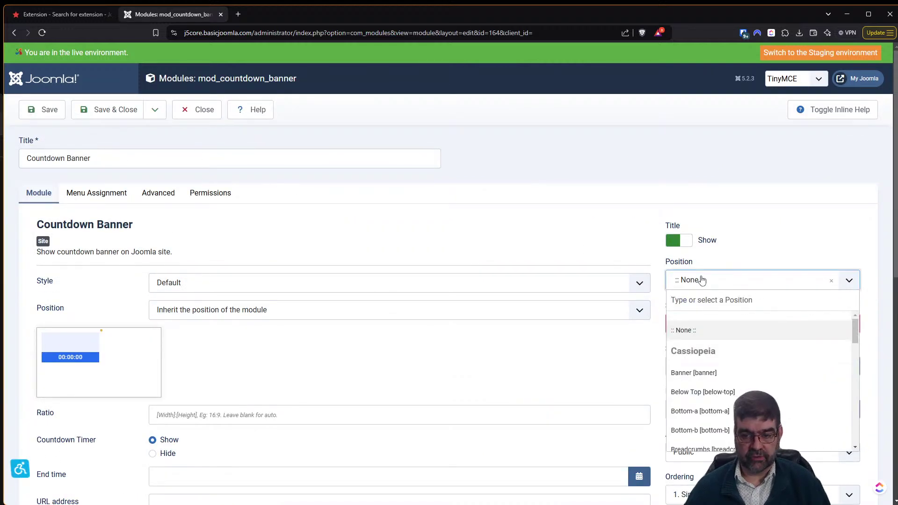
{"action": "left_click", "coordinate": [693, 374]}
{"action": "left_click", "coordinate": [726, 327]}
{"action": "left_click", "coordinate": [720, 340]}
{"action": "left_click", "coordinate": [97, 194]}
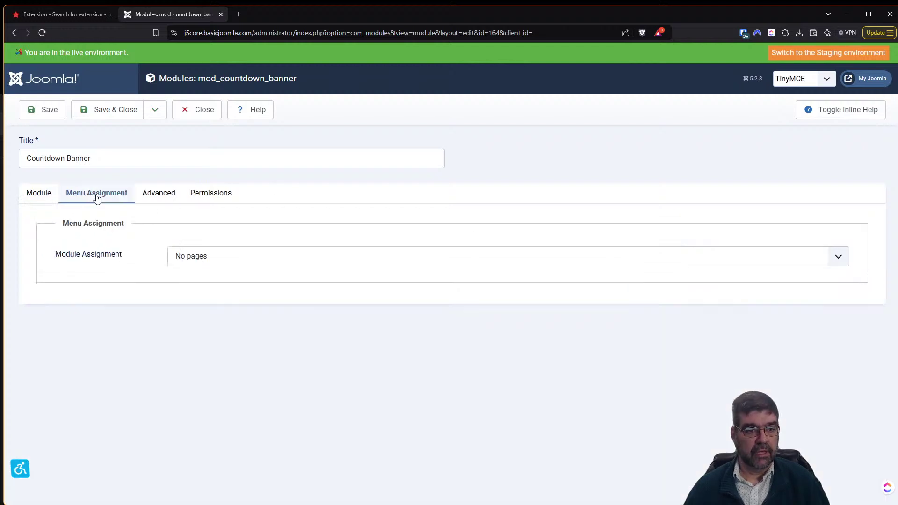
{"action": "left_click", "coordinate": [210, 263]}
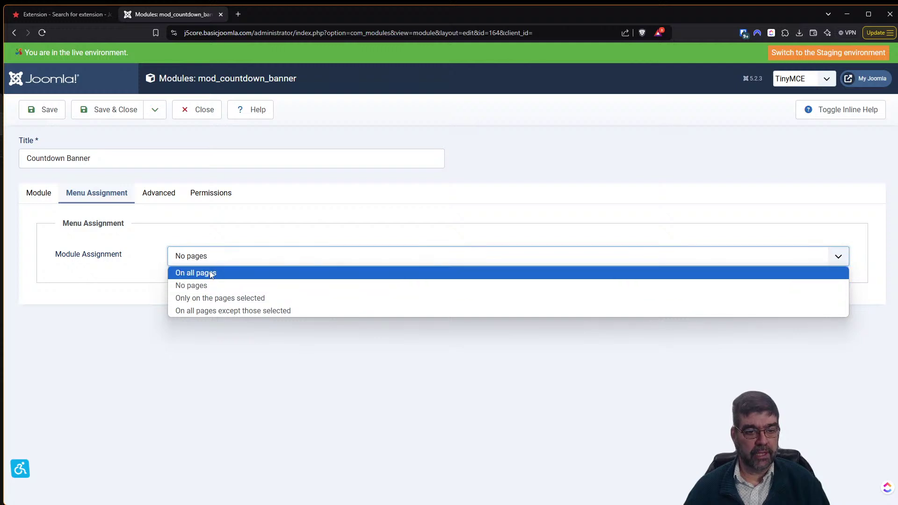
{"action": "left_click", "coordinate": [211, 274]}
{"action": "left_click", "coordinate": [42, 201]}
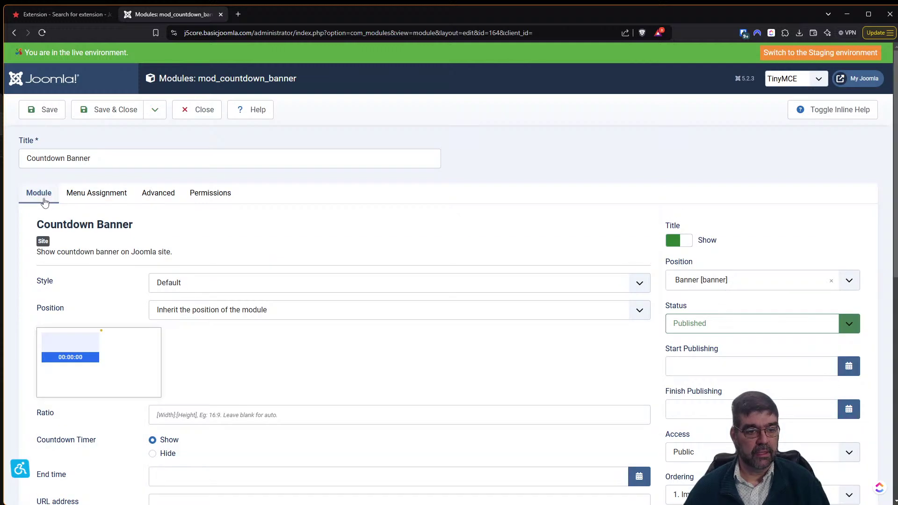
{"action": "left_click", "coordinate": [40, 112]}
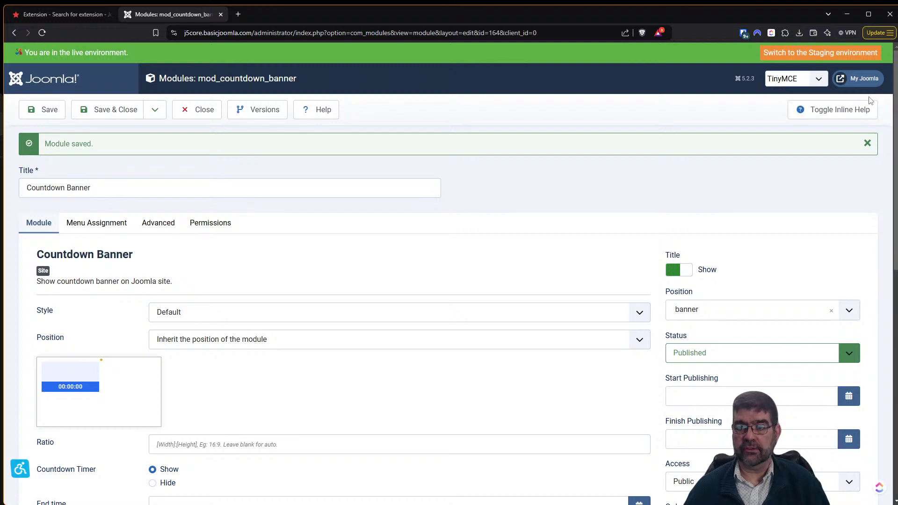
{"action": "left_click", "coordinate": [859, 78]}
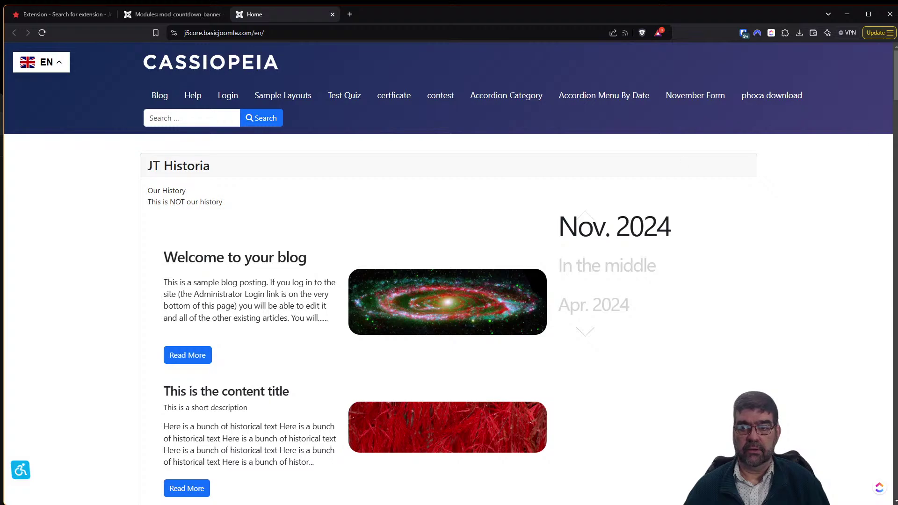
Preview the homepage with ?tp module position outlines, then go back and return to the module tab.
{"action": "scroll", "coordinate": [516, 170], "scroll_direction": "down", "scroll_amount": 2}
{"action": "mouse_move", "coordinate": [897, 91]}
{"action": "left_mouse_down"}
{"action": "mouse_move", "coordinate": [897, 171]}
{"action": "mouse_move", "coordinate": [895, 77]}
{"action": "left_mouse_up"}
{"action": "left_click", "coordinate": [409, 36]}
{"action": "left_click", "coordinate": [451, 35]}
{"action": "type", "text": "?"}
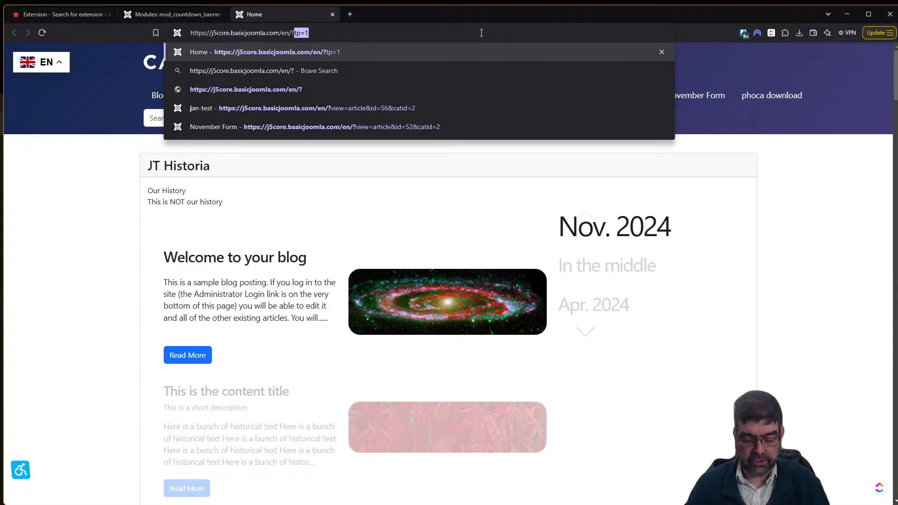
{"action": "type", "text": "tp"}
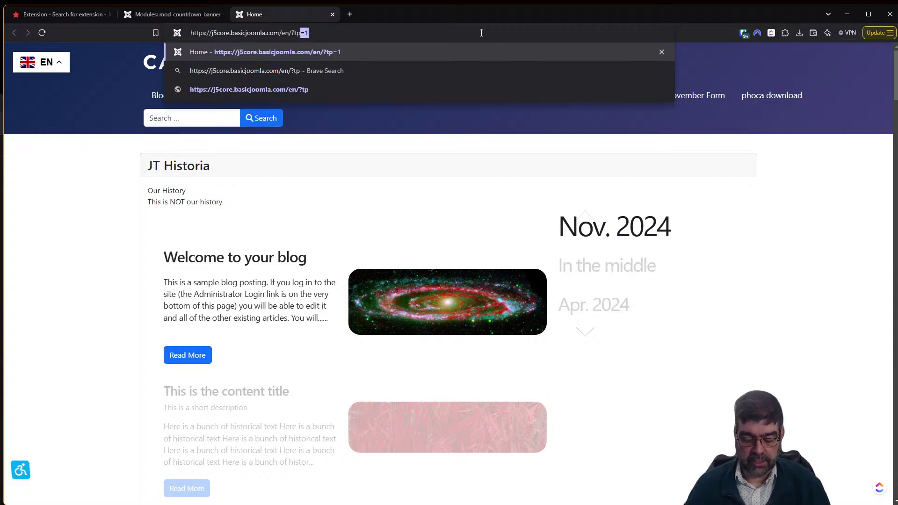
{"action": "key", "text": "Return"}
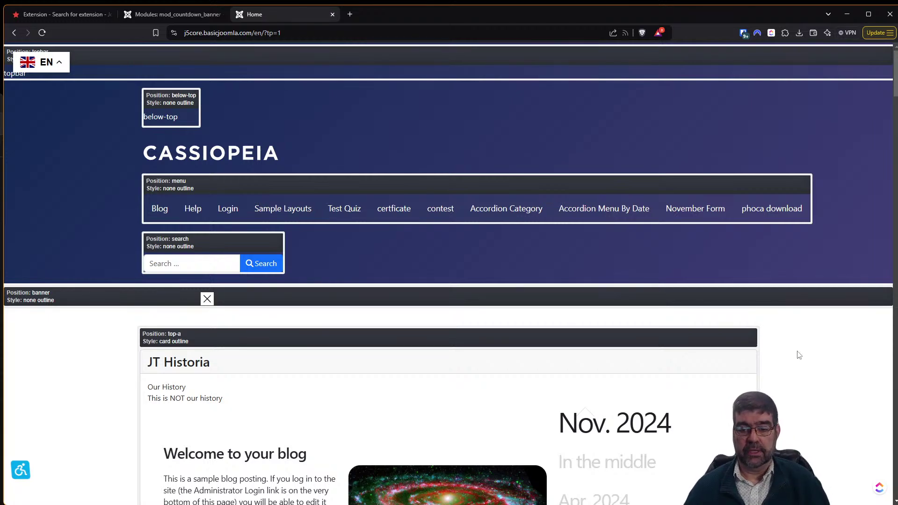
{"action": "left_click", "coordinate": [18, 33]}
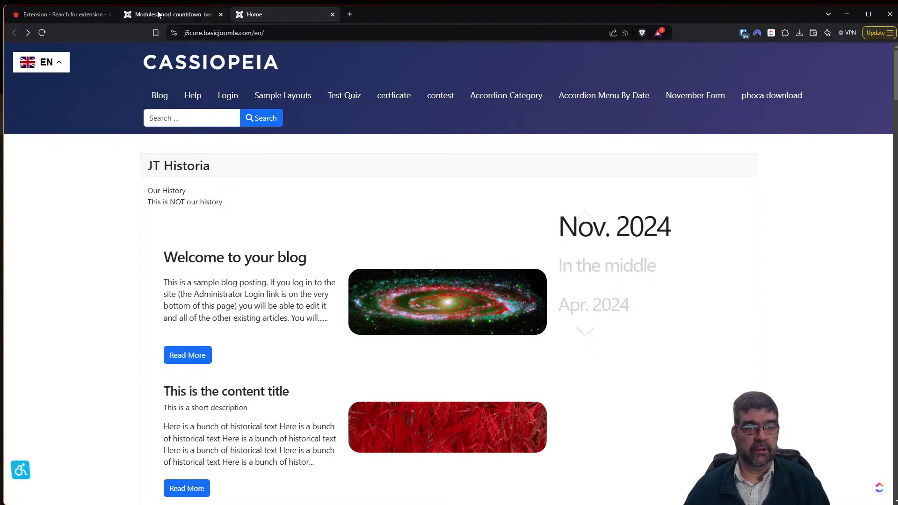
{"action": "left_click", "coordinate": [205, 14]}
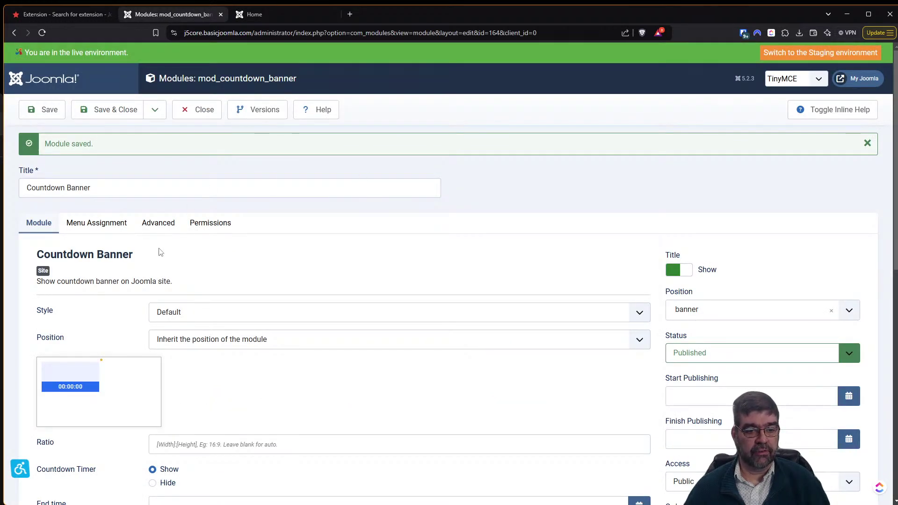
Keep the Default style and pick 28 February 2025 as the End time date.
{"action": "left_click", "coordinate": [324, 322]}
{"action": "left_click", "coordinate": [322, 324]}
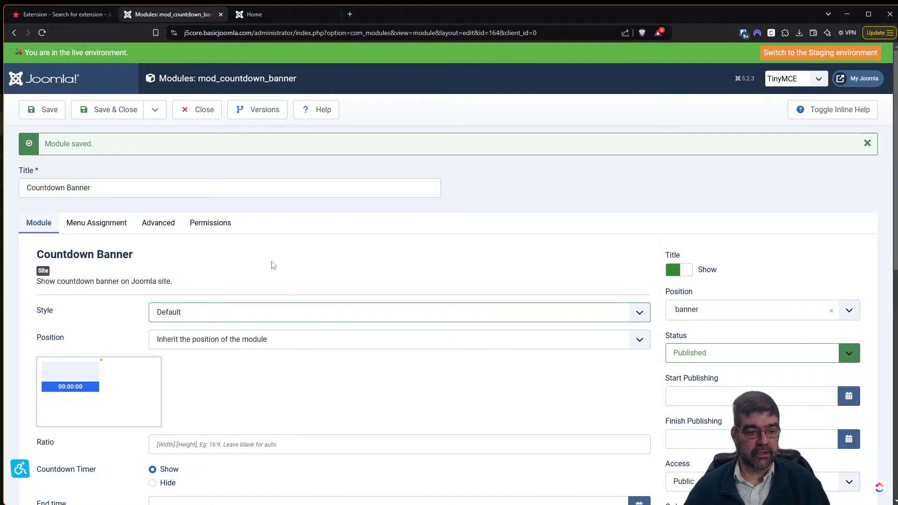
{"action": "scroll", "coordinate": [273, 266], "scroll_direction": "down", "scroll_amount": 3}
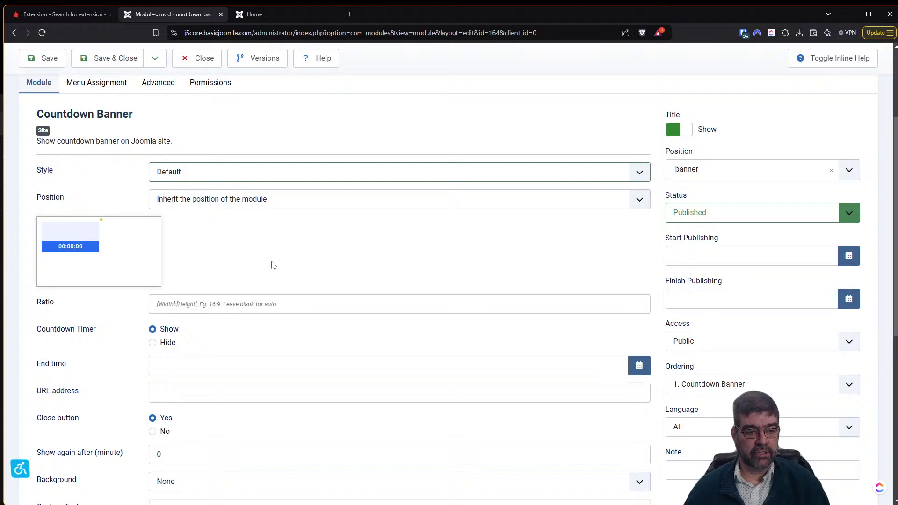
{"action": "left_click", "coordinate": [237, 367]}
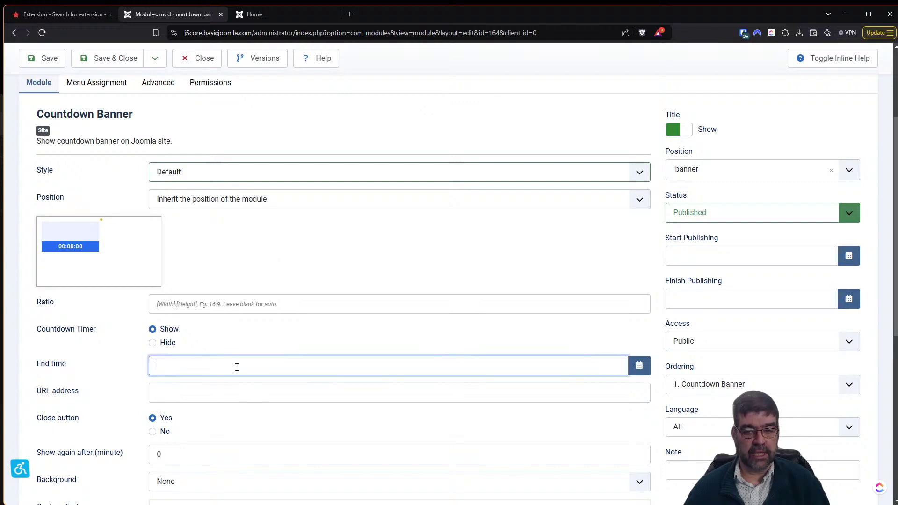
{"action": "left_click", "coordinate": [631, 371]}
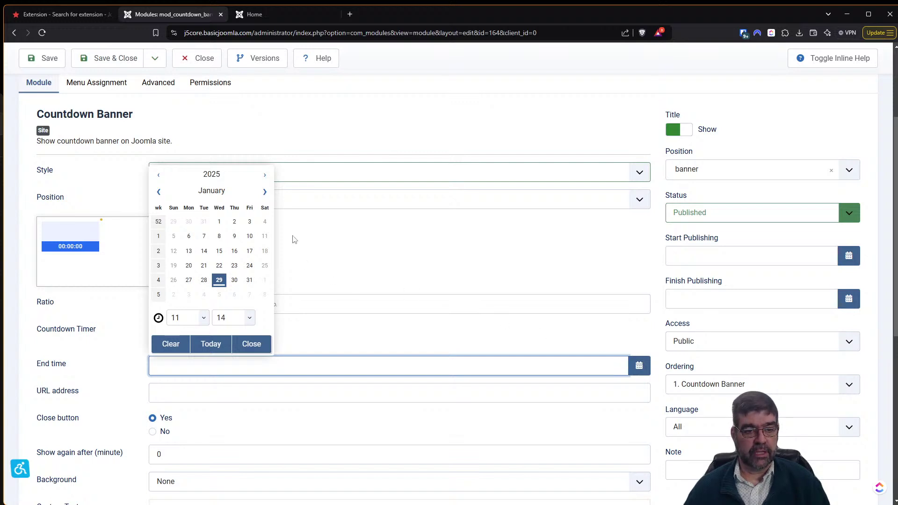
{"action": "left_click", "coordinate": [265, 192]}
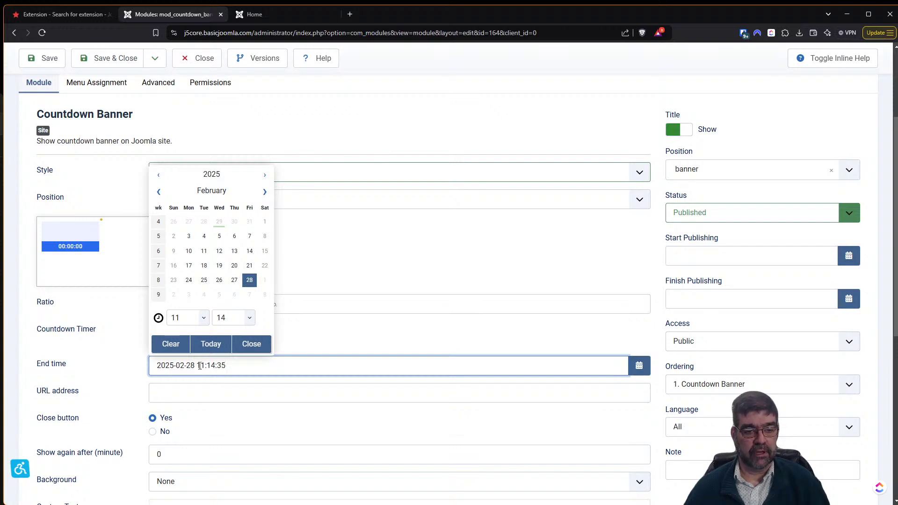
Set the End time clock to 00:00:00 and save the module.
{"action": "left_click", "coordinate": [207, 322]}
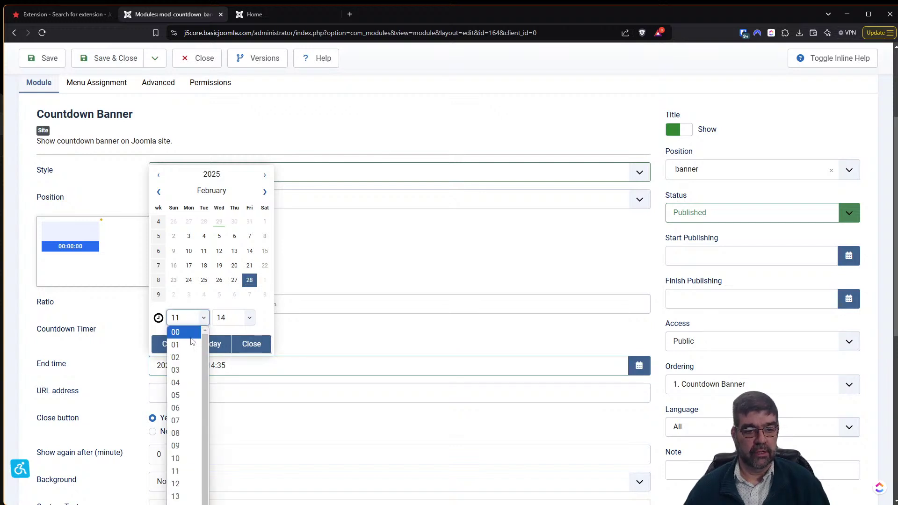
{"action": "left_click", "coordinate": [191, 338]}
{"action": "left_click", "coordinate": [253, 322]}
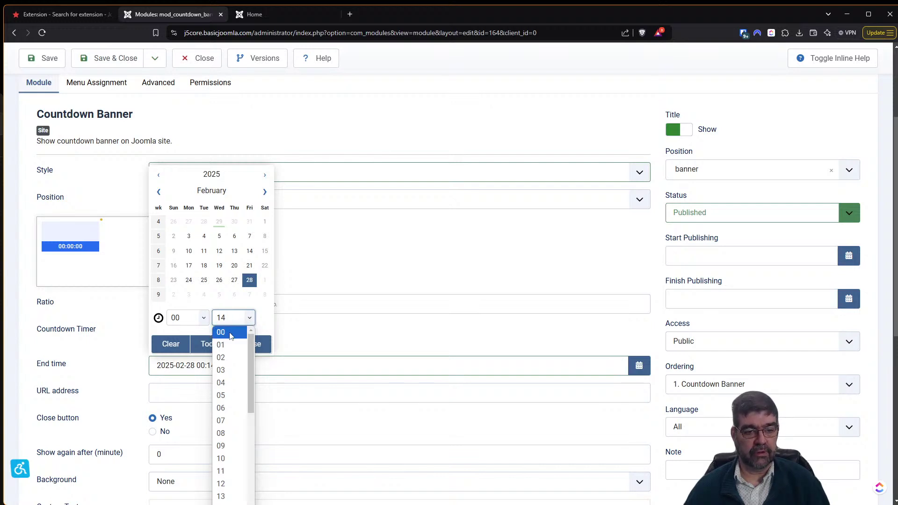
{"action": "left_click", "coordinate": [230, 333]}
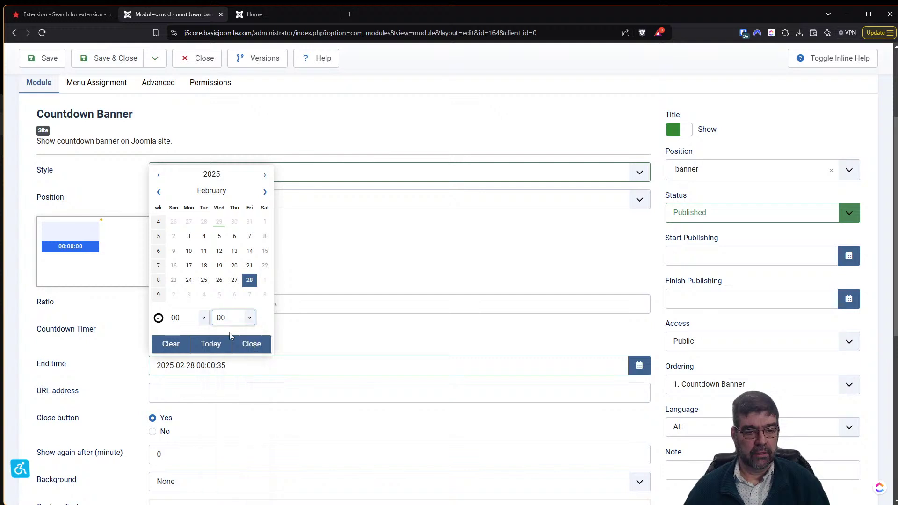
{"action": "left_click", "coordinate": [220, 366]}
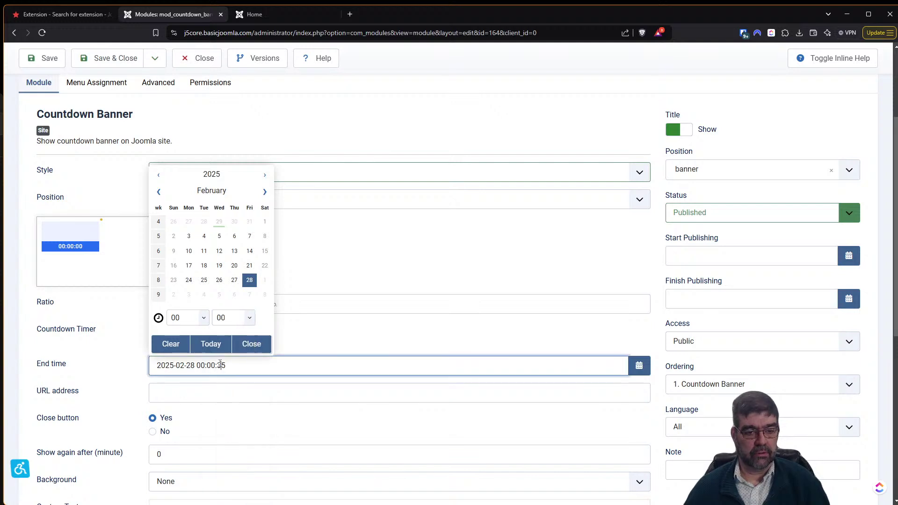
{"action": "double_click", "coordinate": [222, 365]}
{"action": "type", "text": "00"}
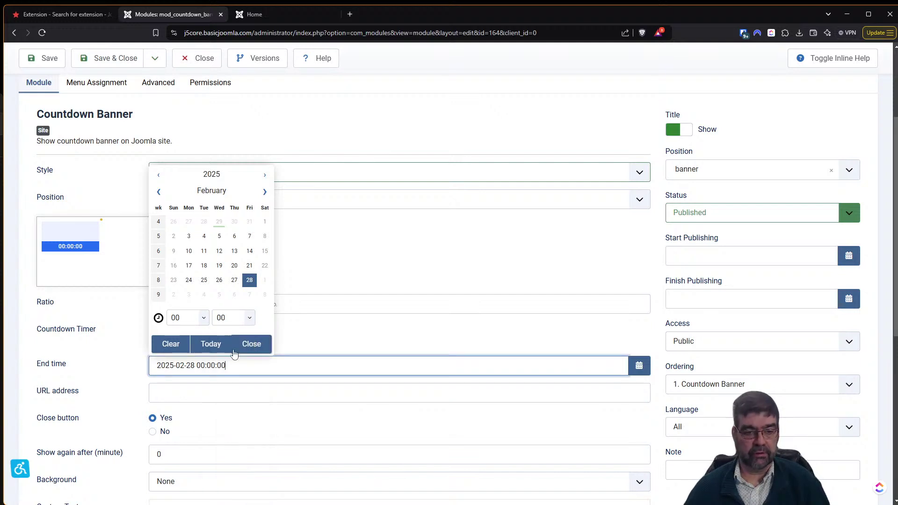
{"action": "left_click", "coordinate": [348, 336]}
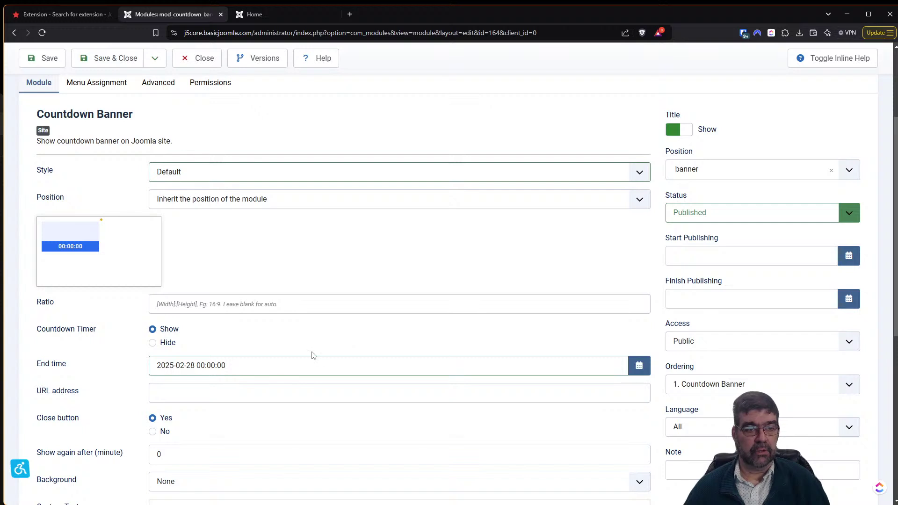
{"action": "left_click", "coordinate": [46, 58]}
Reload the live homepage to check the banner, then review the module's Menu Assignment tab.
{"action": "left_click", "coordinate": [274, 13]}
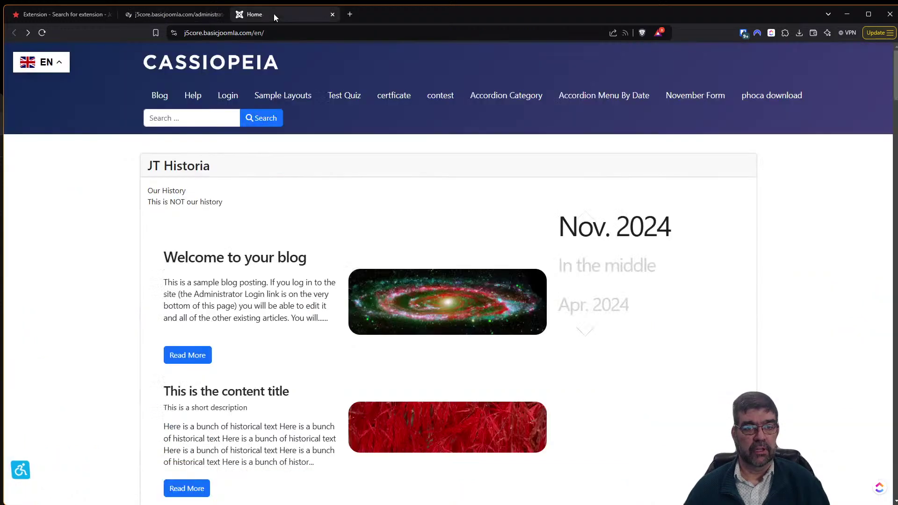
{"action": "left_click", "coordinate": [42, 33]}
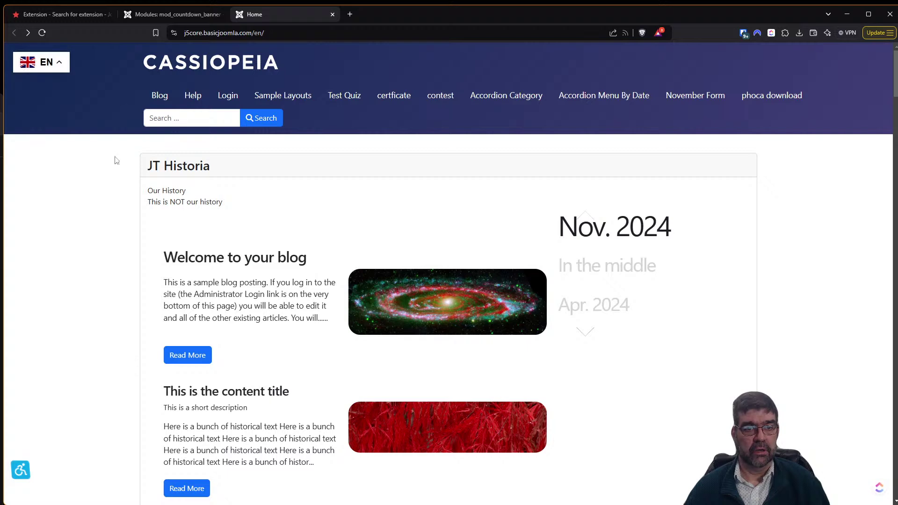
{"action": "left_click", "coordinate": [164, 15]}
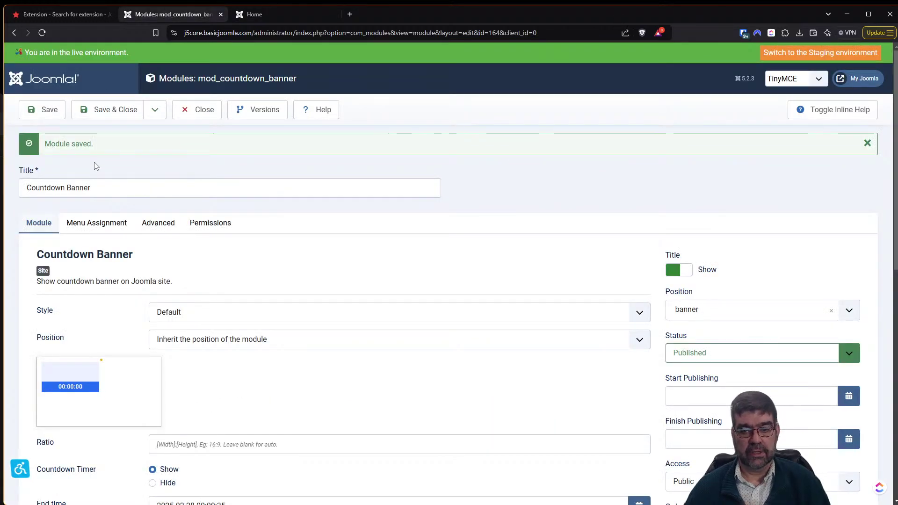
{"action": "left_click", "coordinate": [93, 224]}
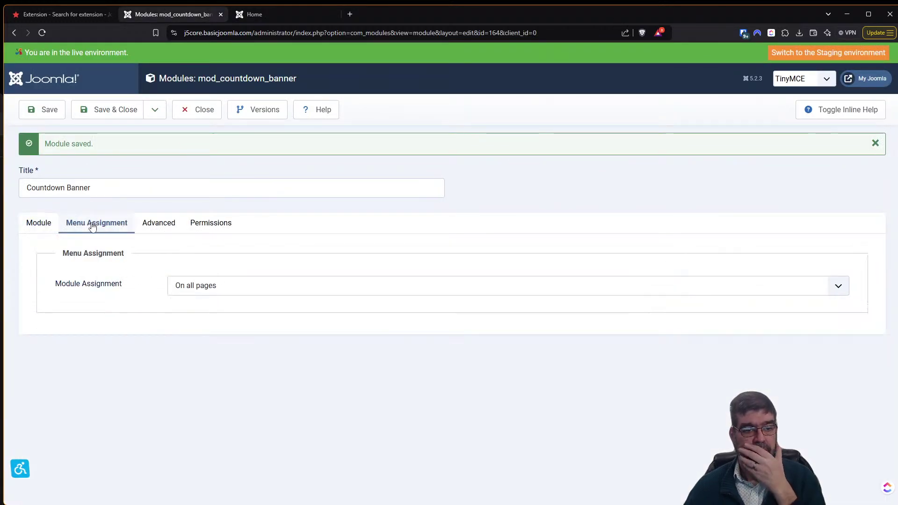
{"action": "left_click", "coordinate": [39, 223]}
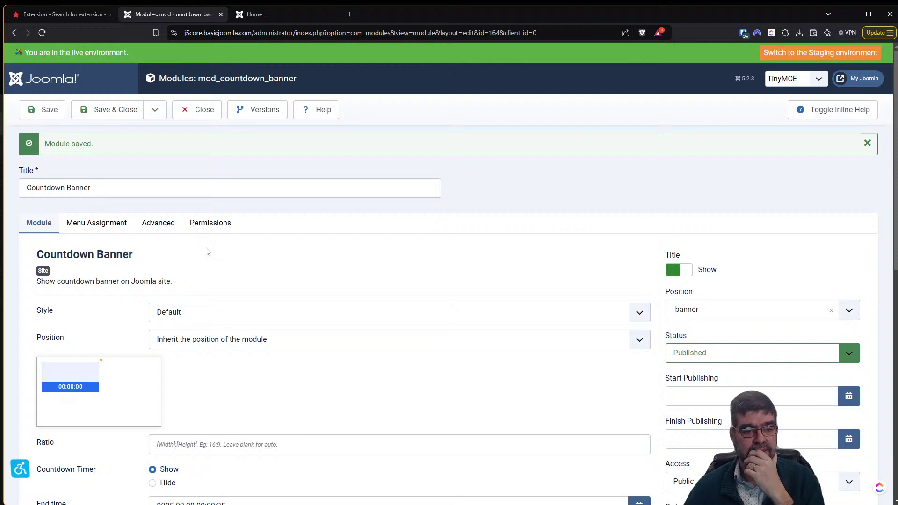
Turn on inline help for the module fields and look over the Background options.
{"action": "scroll", "coordinate": [205, 251], "scroll_direction": "down", "scroll_amount": 1}
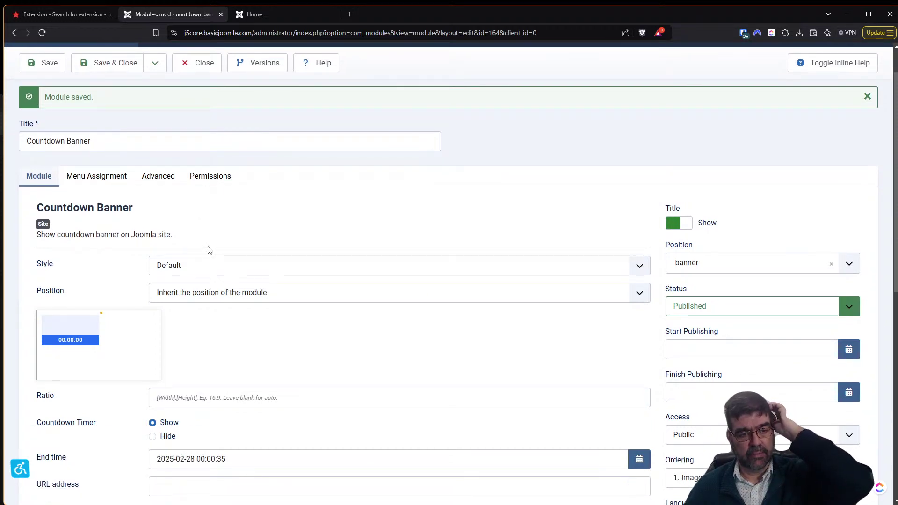
{"action": "scroll", "coordinate": [388, 329], "scroll_direction": "down", "scroll_amount": 4}
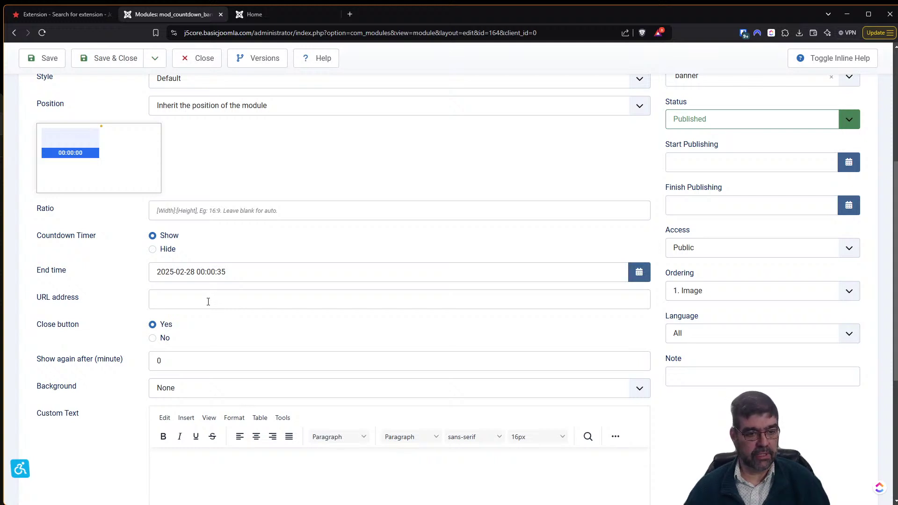
{"action": "left_click", "coordinate": [831, 58]}
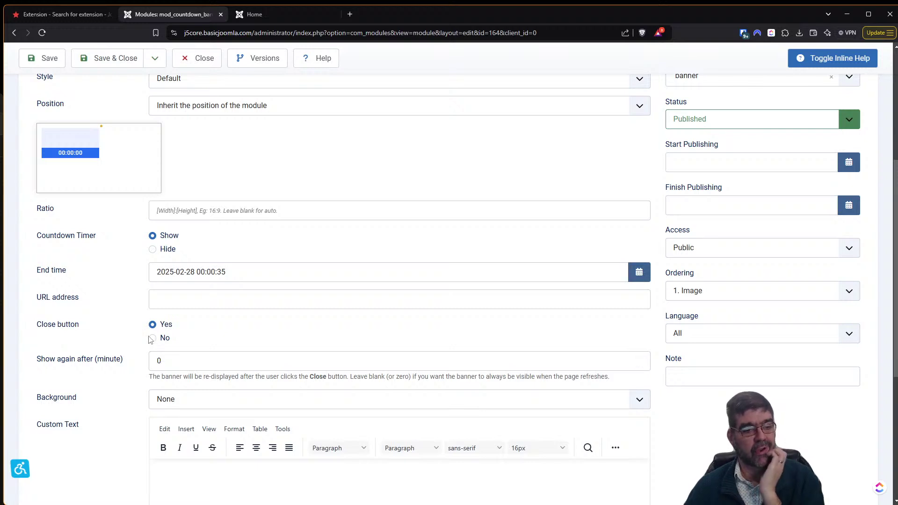
{"action": "left_click", "coordinate": [234, 399]}
{"action": "left_click", "coordinate": [234, 398]}
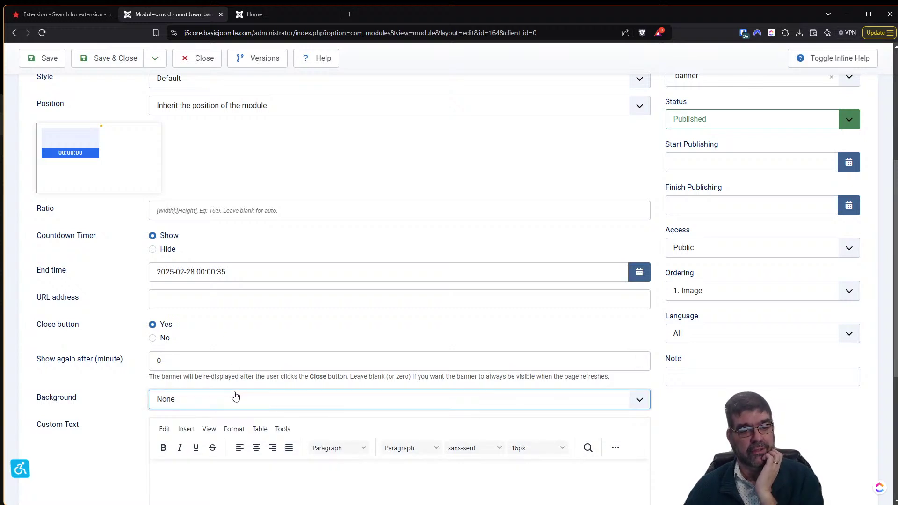
{"action": "scroll", "coordinate": [235, 398], "scroll_direction": "down", "scroll_amount": 1}
{"action": "scroll", "coordinate": [236, 382], "scroll_direction": "down", "scroll_amount": 4}
{"action": "left_click", "coordinate": [238, 283]}
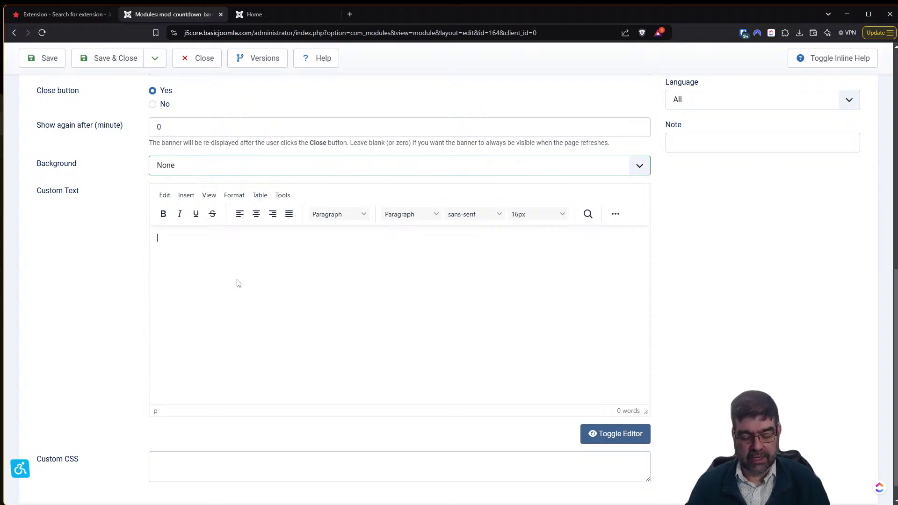
{"action": "type", "text": "Let's get readi "}
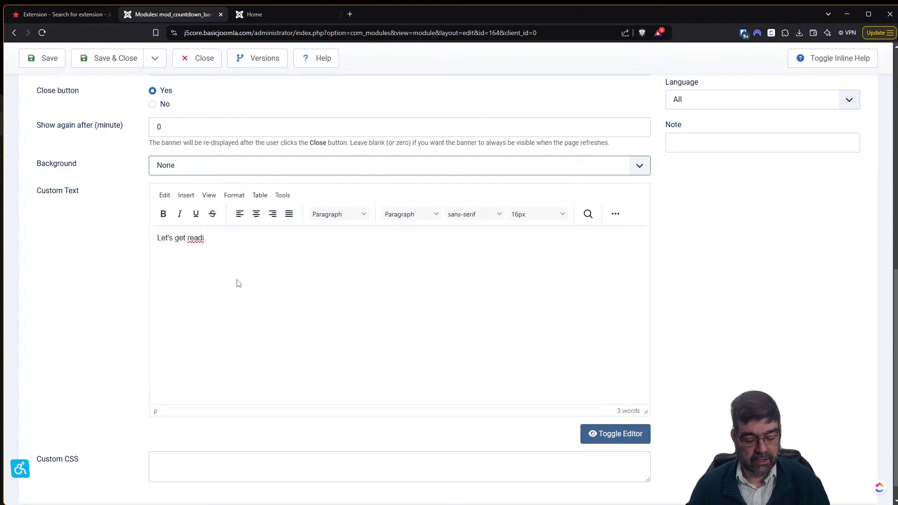
{"action": "type", "text": "for the end of F"}
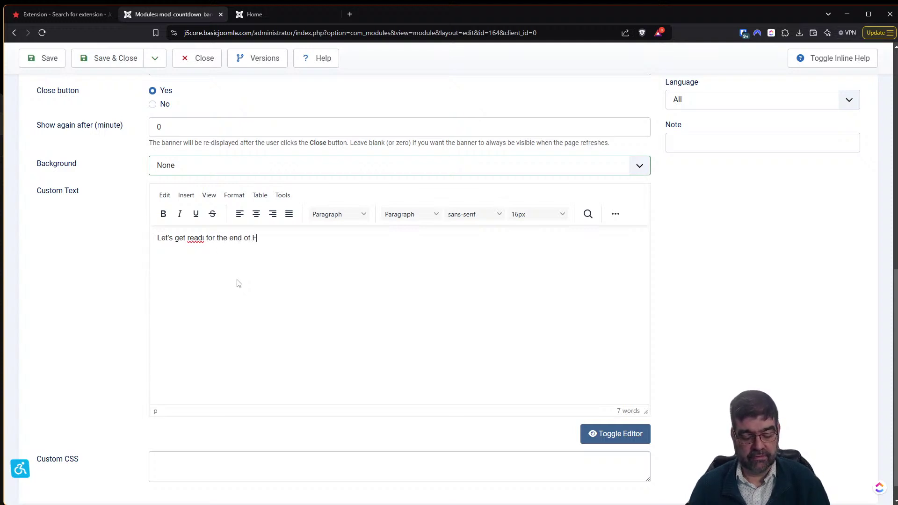
{"action": "type", "text": "ebruary"}
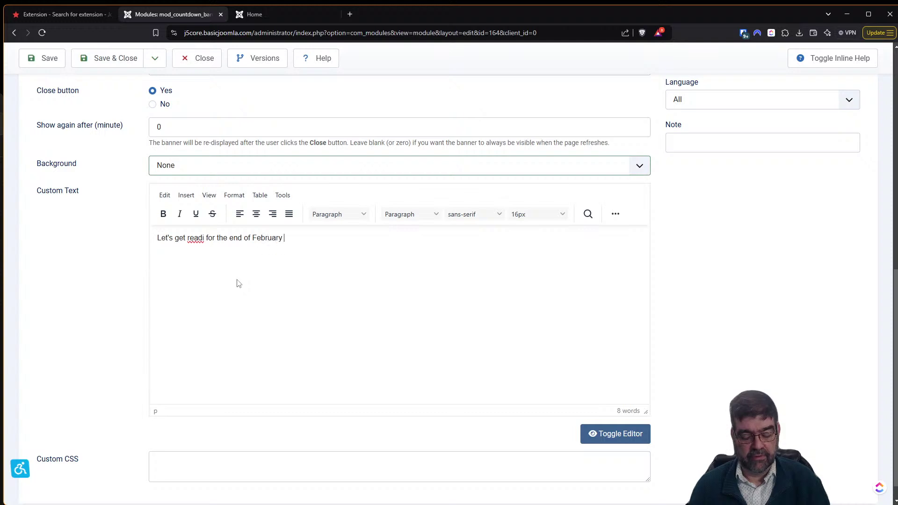
{"action": "type", "text": " celebration!"}
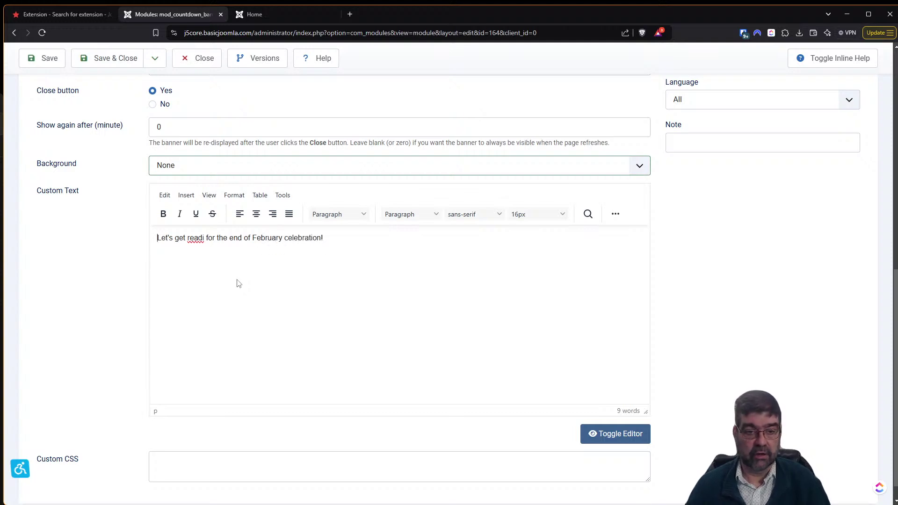
{"action": "key", "text": "BackSpace"}
{"action": "type", "text": "y"}
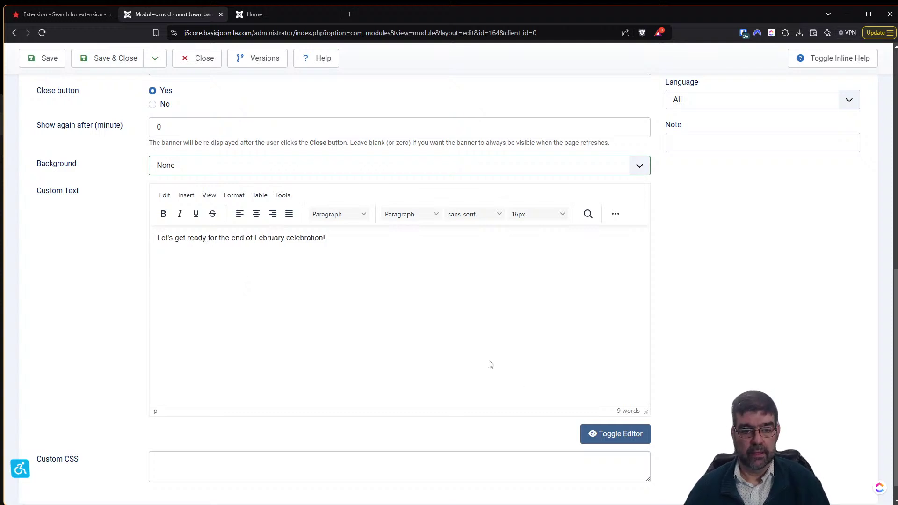
{"action": "scroll", "coordinate": [355, 330], "scroll_direction": "down", "scroll_amount": 1}
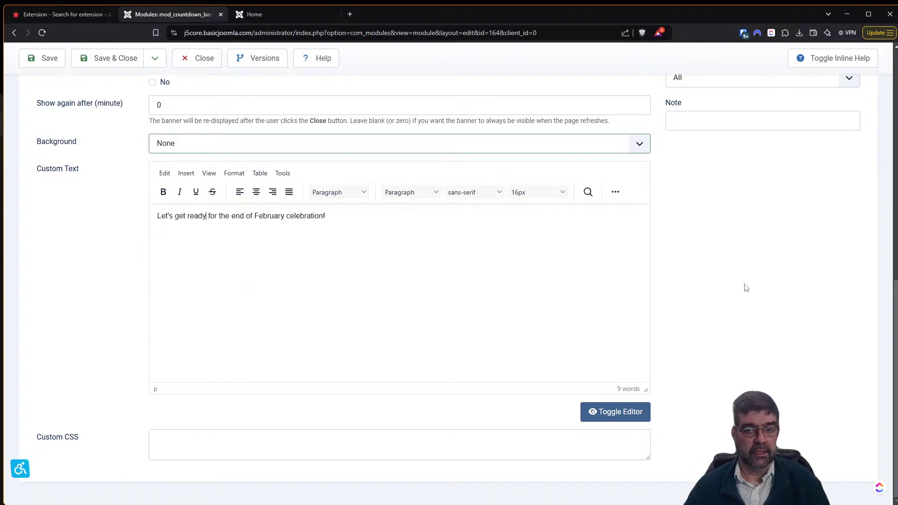
{"action": "scroll", "coordinate": [746, 289], "scroll_direction": "up", "scroll_amount": 7}
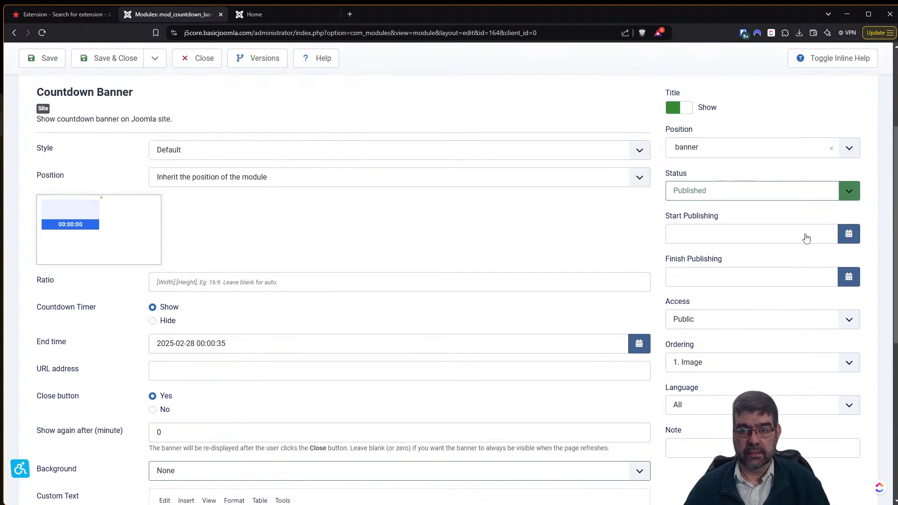
{"action": "scroll", "coordinate": [807, 240], "scroll_direction": "up", "scroll_amount": 4}
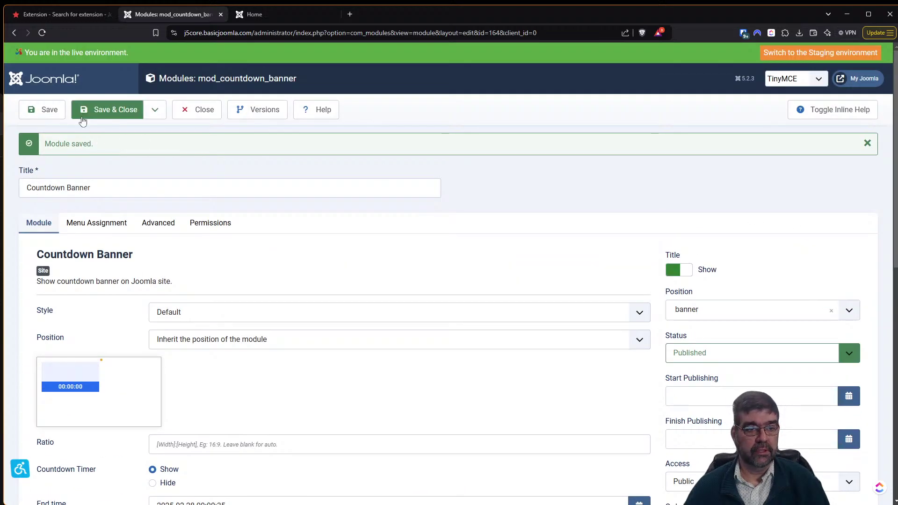
Save Countdown Banner, reload the front page to confirm the February celebration text, then close the editor.
{"action": "left_click", "coordinate": [56, 119]}
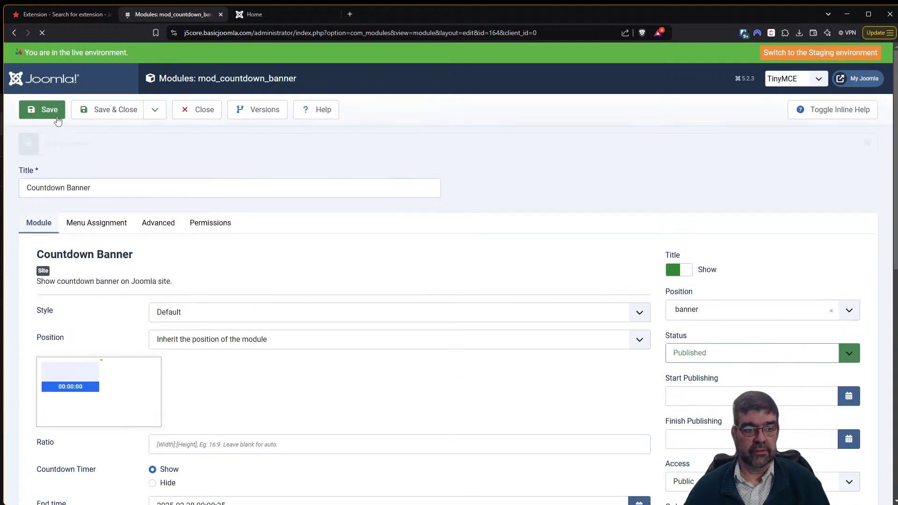
{"action": "left_click", "coordinate": [256, 14]}
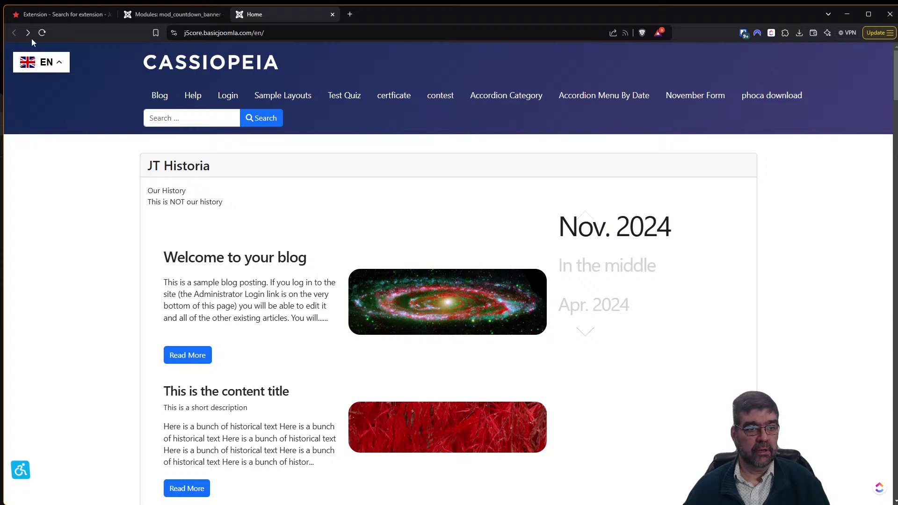
{"action": "left_click", "coordinate": [42, 33]}
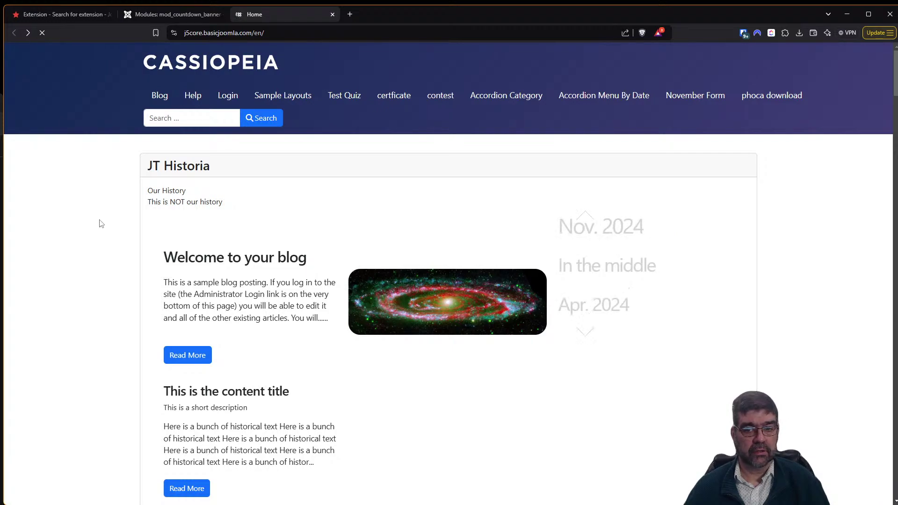
{"action": "scroll", "coordinate": [894, 96], "scroll_direction": "down", "scroll_amount": 1}
{"action": "left_click_drag", "start_coordinate": [894, 97], "coordinate": [868, 316]}
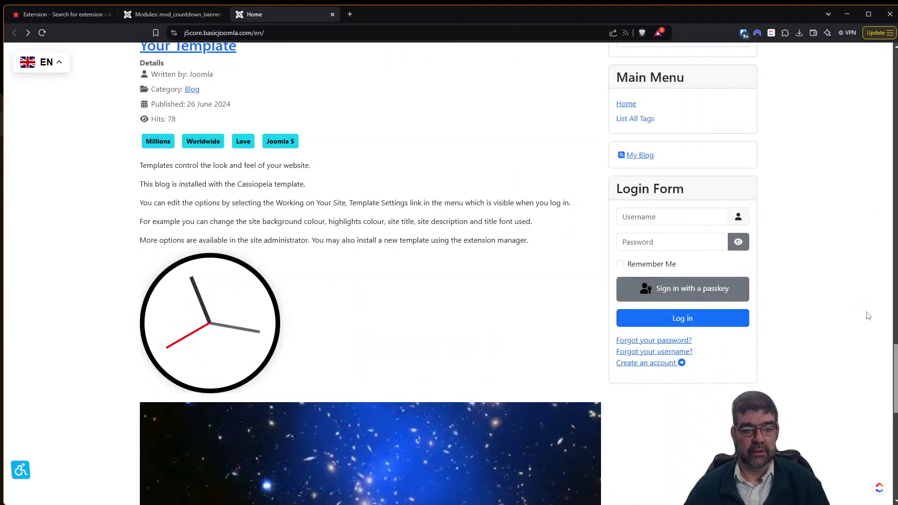
{"action": "key", "text": "F5"}
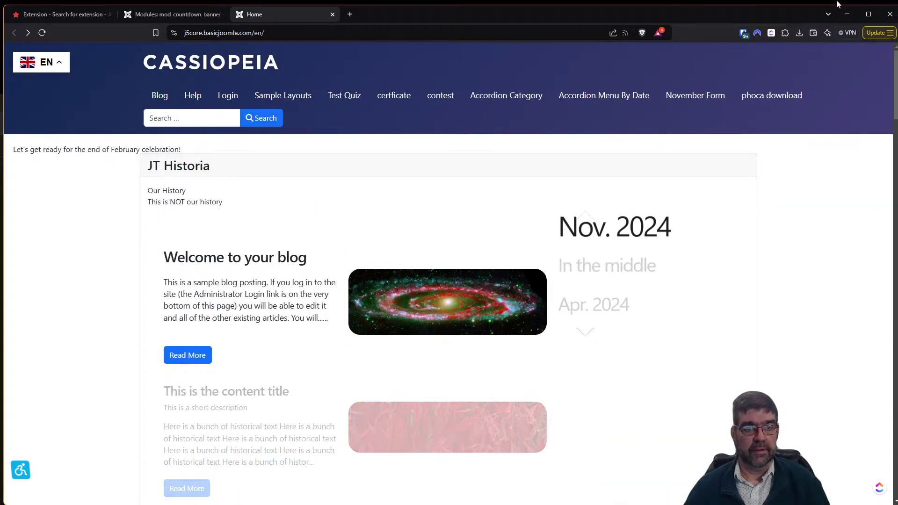
{"action": "left_click", "coordinate": [194, 14]}
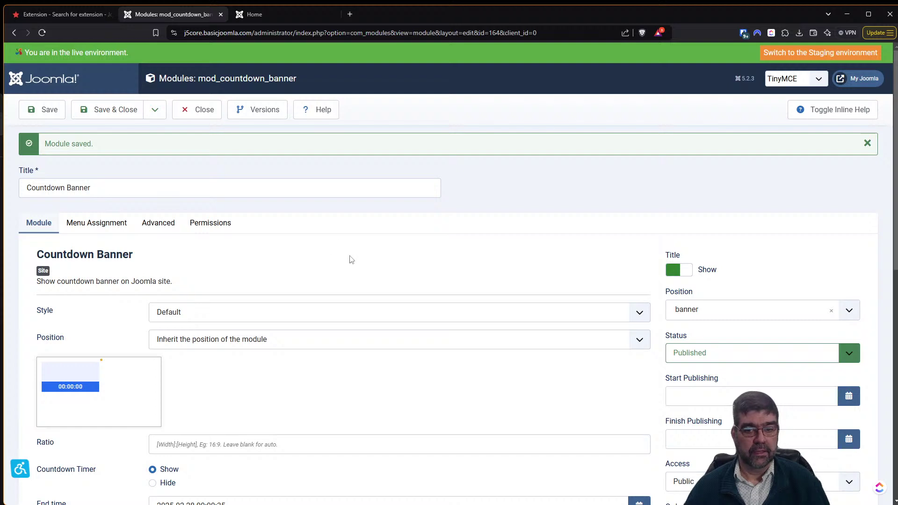
{"action": "left_click", "coordinate": [209, 111]}
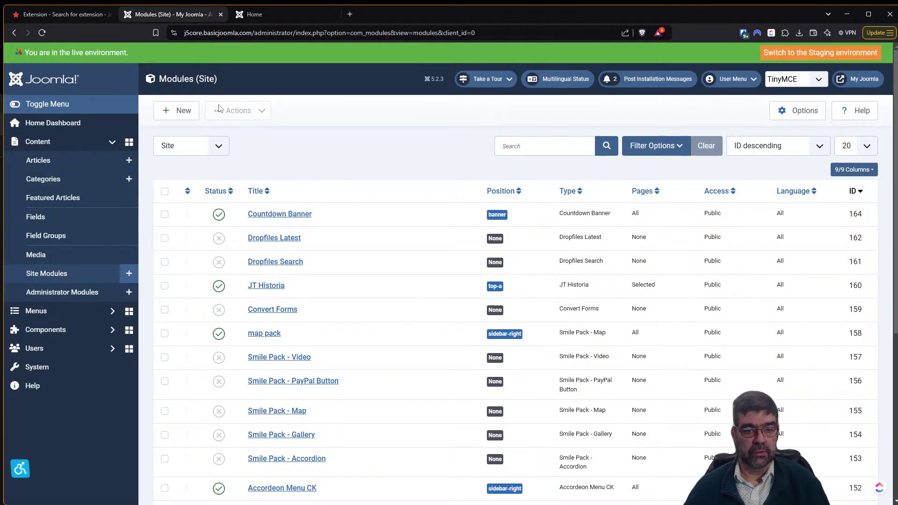
Unpublish JT Historia and reload the front page to confirm the Home article appears.
{"action": "left_click", "coordinate": [219, 287]}
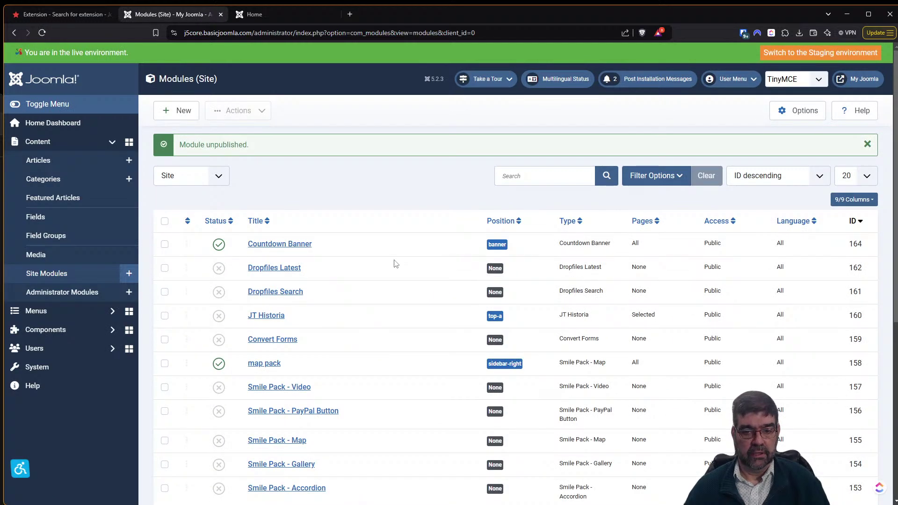
{"action": "scroll", "coordinate": [394, 264], "scroll_direction": "down", "scroll_amount": 5}
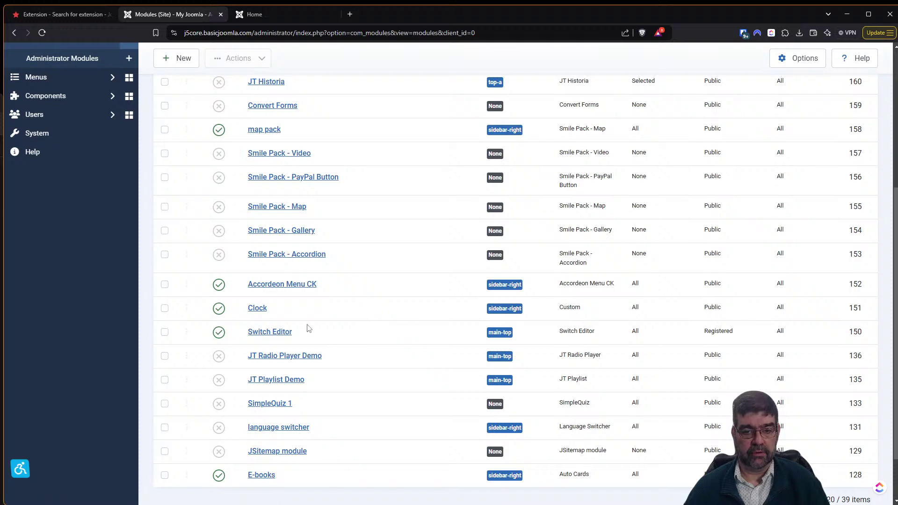
{"action": "scroll", "coordinate": [345, 325], "scroll_direction": "down", "scroll_amount": 3}
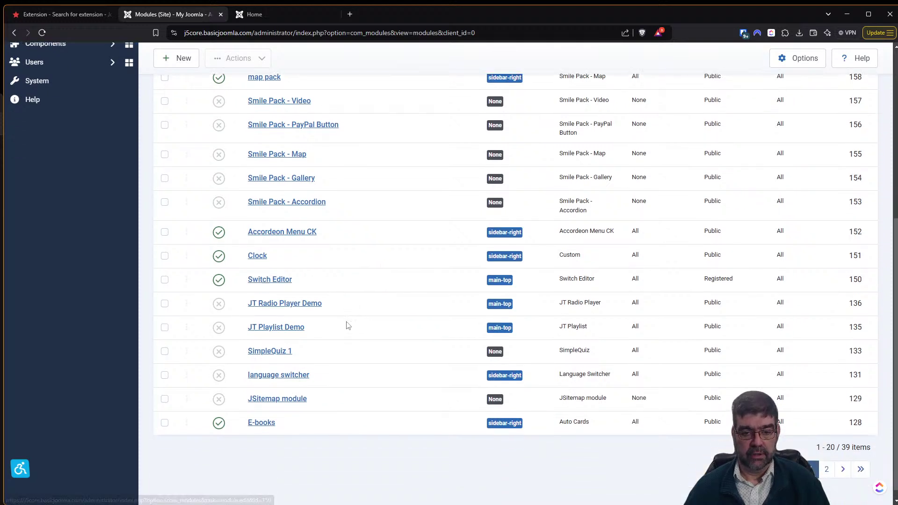
{"action": "left_click", "coordinate": [248, 15]}
{"action": "left_click", "coordinate": [41, 34]}
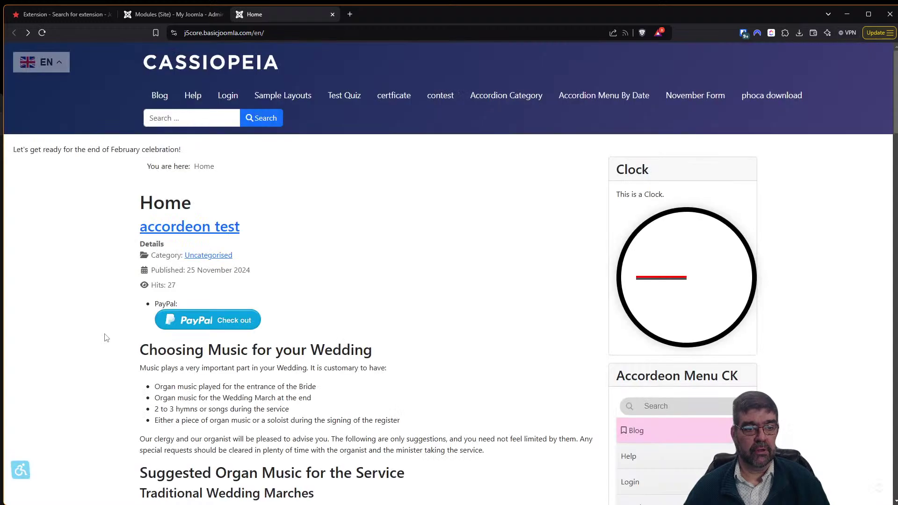
{"action": "left_click_drag", "start_coordinate": [13, 149], "coordinate": [209, 155]}
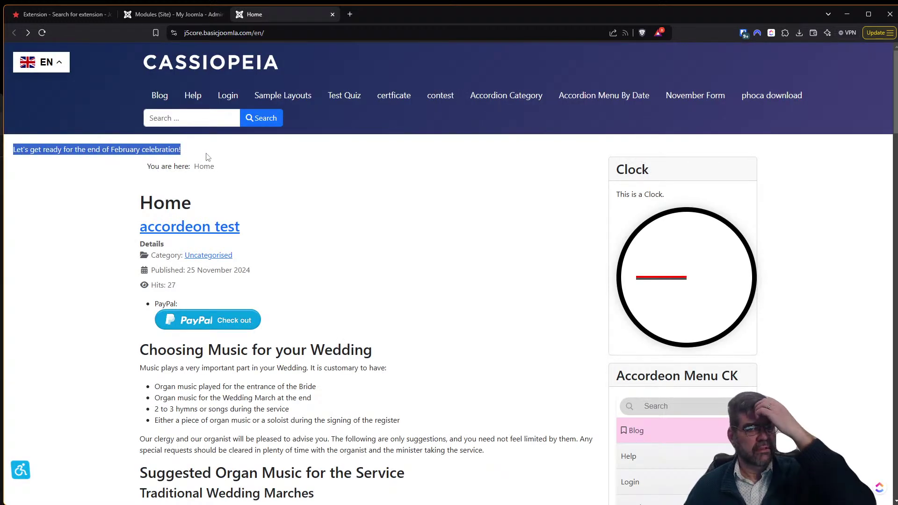
Reopen the Countdown Banner module for editing from the Site Modules list.
{"action": "left_click", "coordinate": [147, 15]}
{"action": "scroll", "coordinate": [696, 326], "scroll_direction": "up", "scroll_amount": 1}
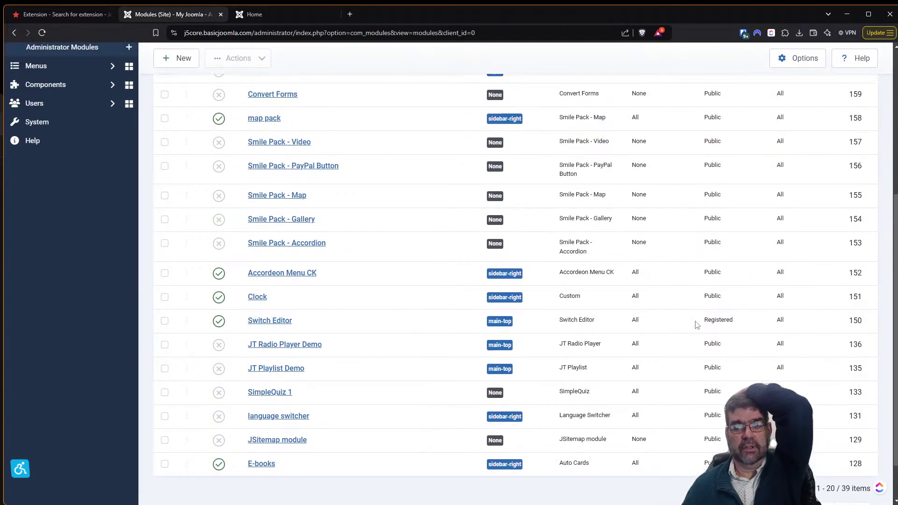
{"action": "scroll", "coordinate": [696, 326], "scroll_direction": "up", "scroll_amount": 3}
{"action": "left_click", "coordinate": [294, 136]}
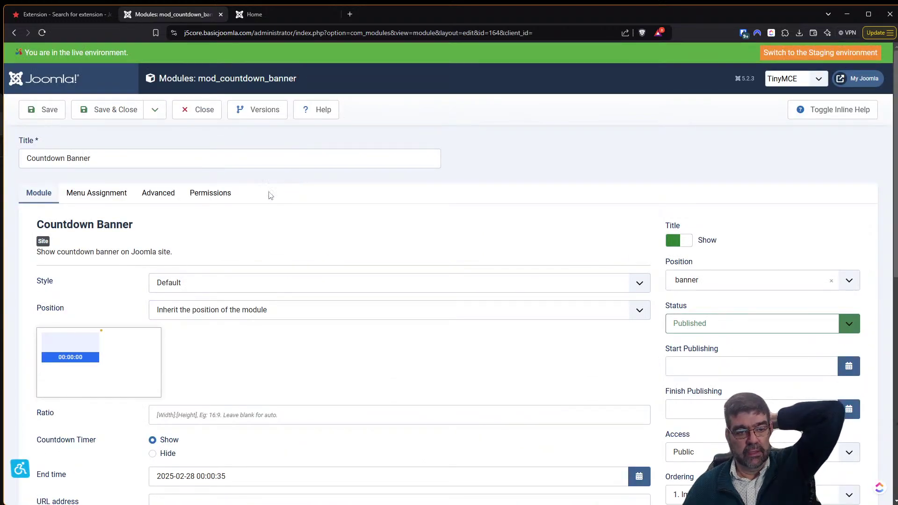
Try the Top layout position for the banner, then settle on Center with Default Width 450.
{"action": "left_click", "coordinate": [199, 316]}
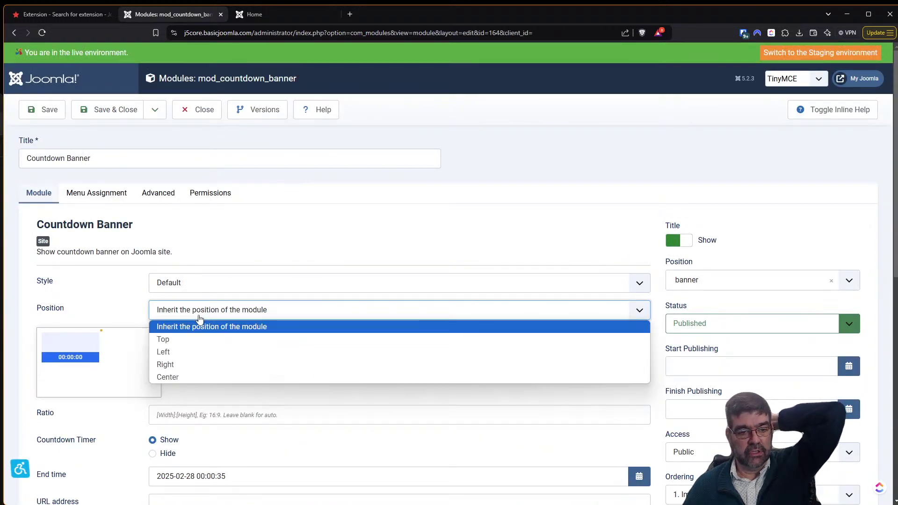
{"action": "left_click", "coordinate": [205, 339]}
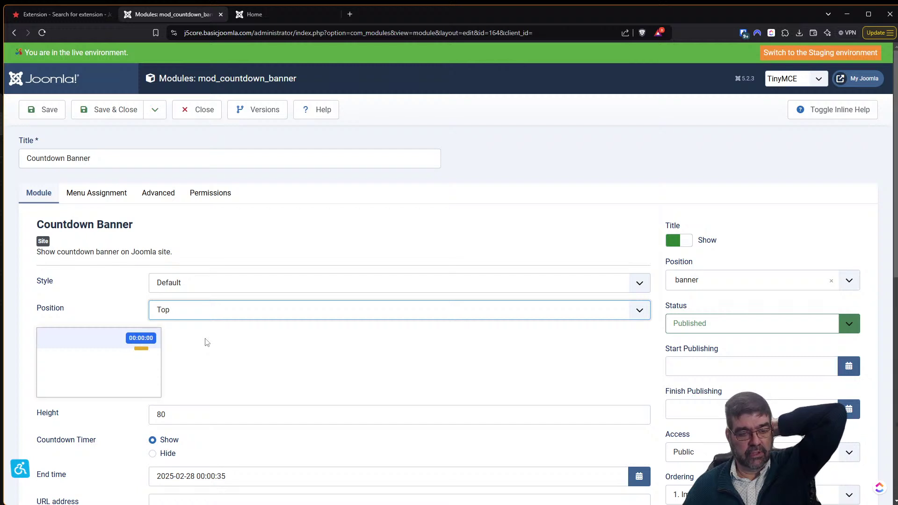
{"action": "left_click", "coordinate": [200, 316]}
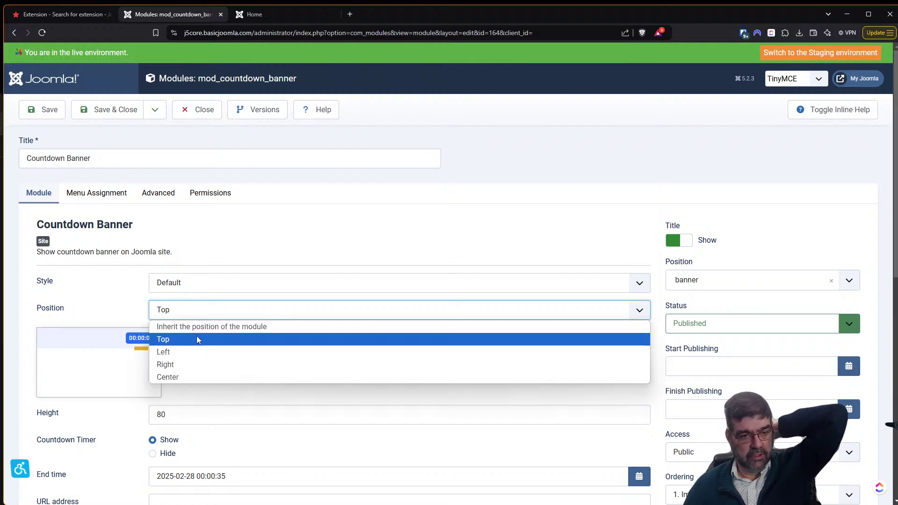
{"action": "left_click", "coordinate": [202, 377]}
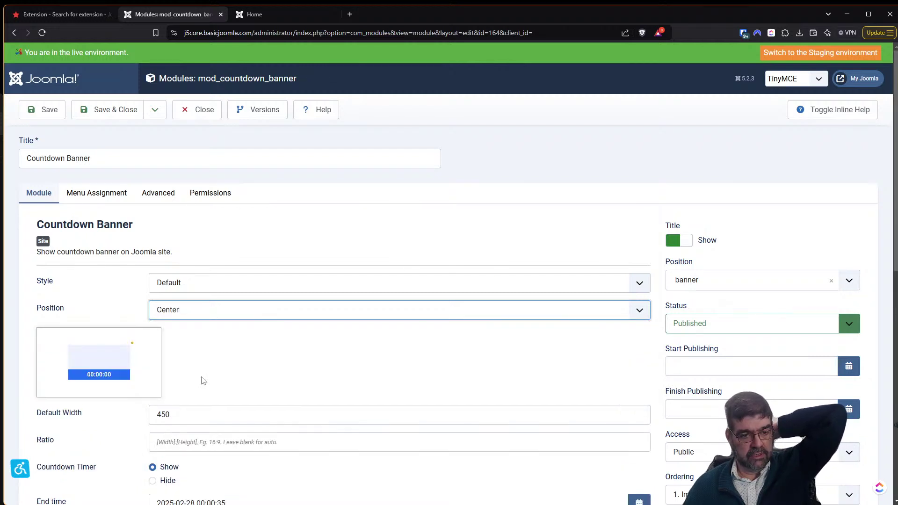
{"action": "scroll", "coordinate": [249, 368], "scroll_direction": "down", "scroll_amount": 2}
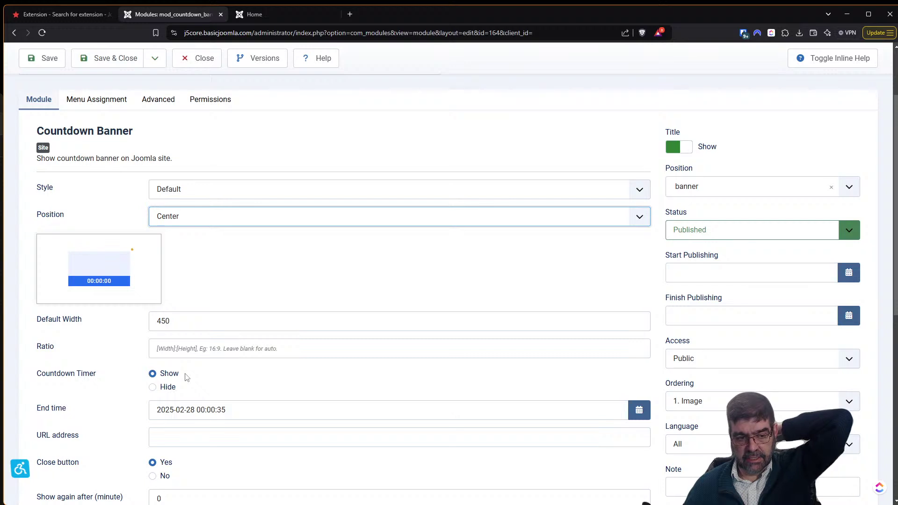
{"action": "scroll", "coordinate": [187, 377], "scroll_direction": "down", "scroll_amount": 2}
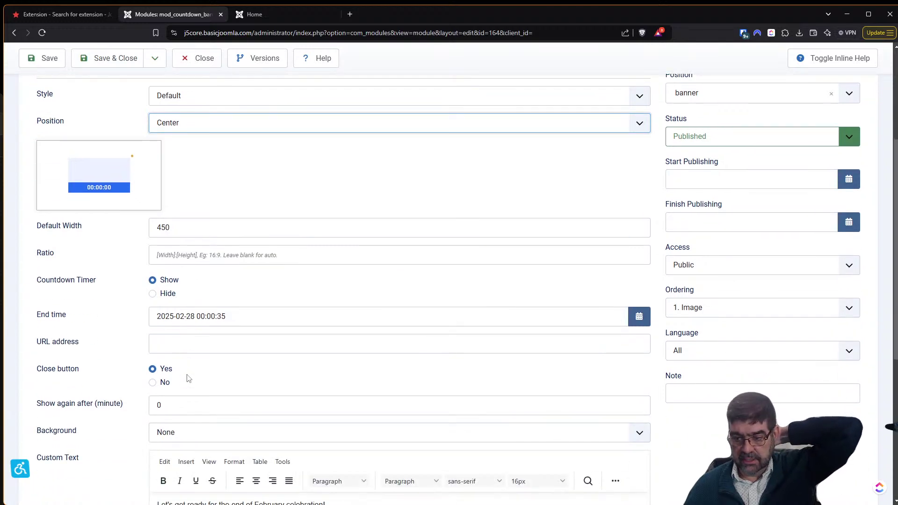
{"action": "scroll", "coordinate": [187, 377], "scroll_direction": "down", "scroll_amount": 2}
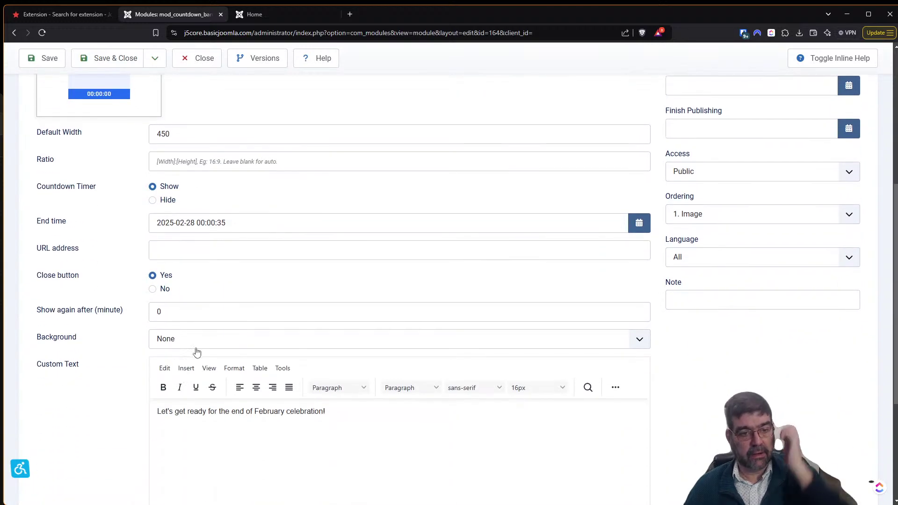
{"action": "left_click", "coordinate": [197, 344]}
Turn Background on and choose images/headers/maple.jpg as the banner's background image.
{"action": "left_click", "coordinate": [202, 367]}
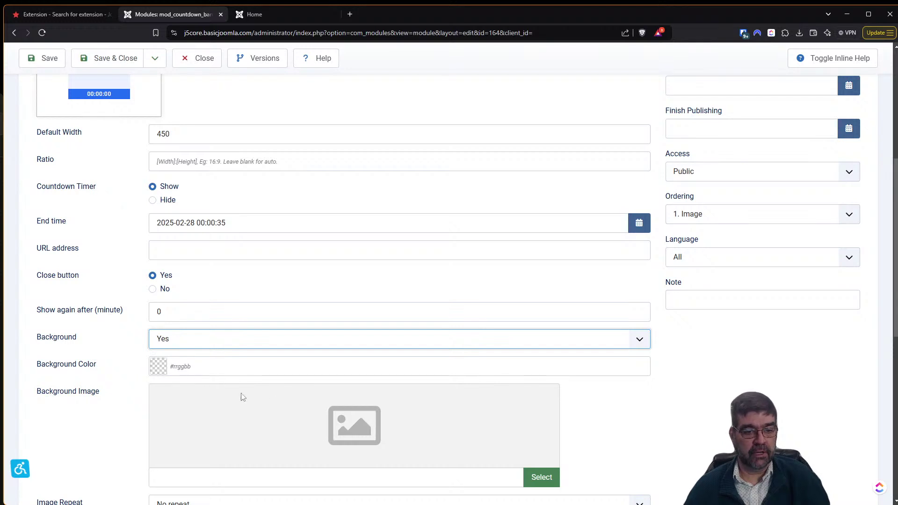
{"action": "left_click", "coordinate": [541, 476]}
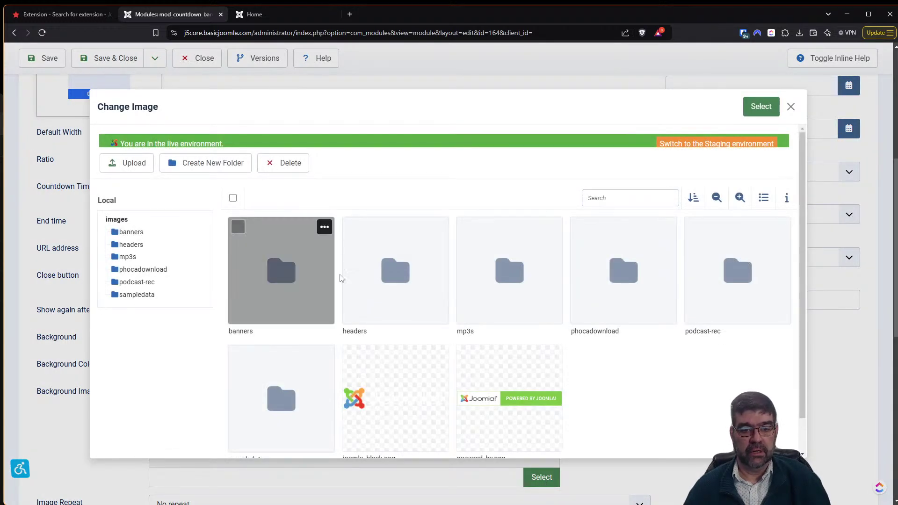
{"action": "left_click", "coordinate": [397, 304]}
{"action": "double_click", "coordinate": [397, 304]}
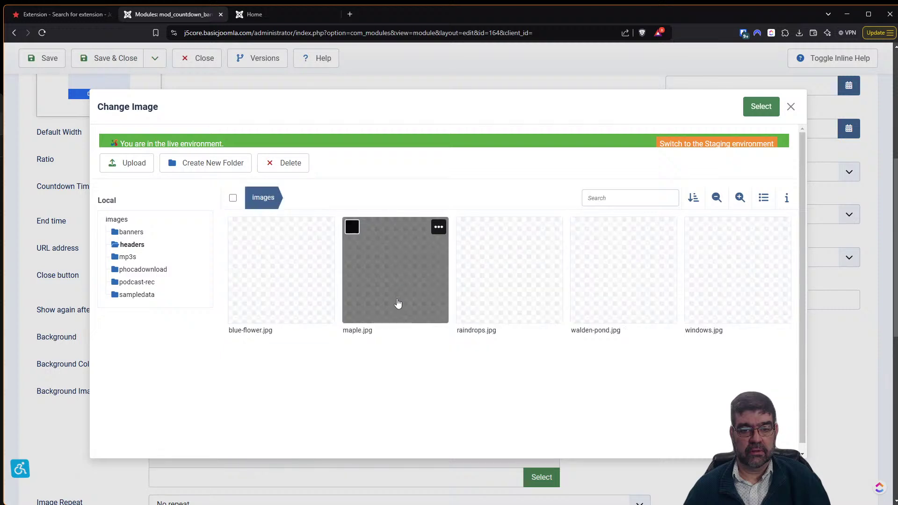
{"action": "left_click", "coordinate": [379, 280]}
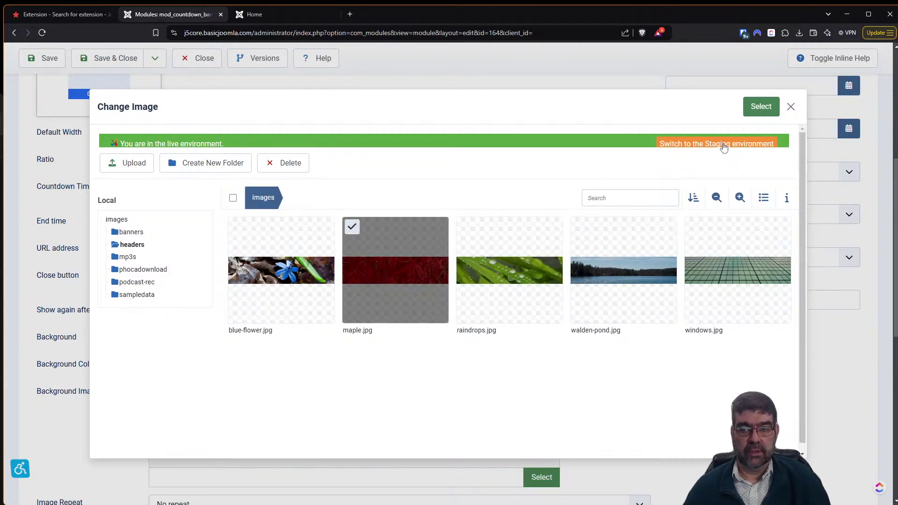
{"action": "left_click", "coordinate": [761, 112]}
Save the Countdown Banner module and bring up the site's front page.
{"action": "scroll", "coordinate": [544, 355], "scroll_direction": "down", "scroll_amount": 4}
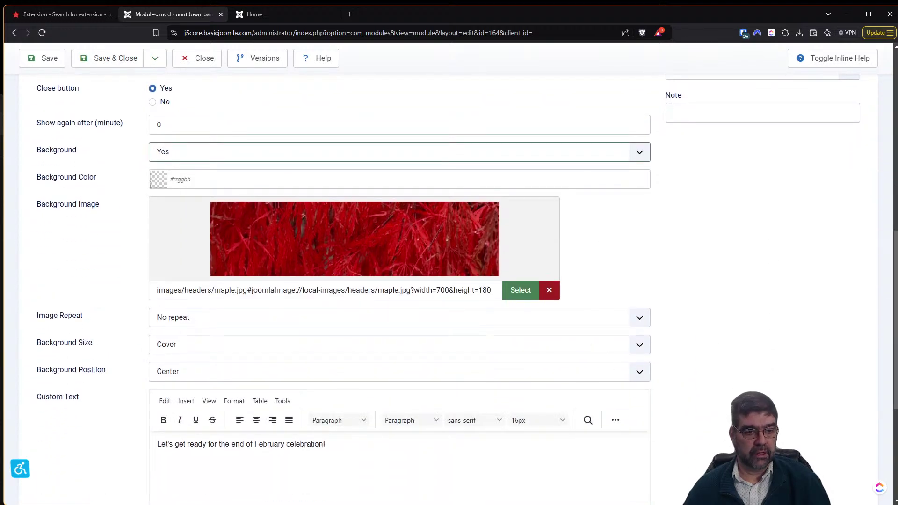
{"action": "scroll", "coordinate": [244, 346], "scroll_direction": "down", "scroll_amount": 3}
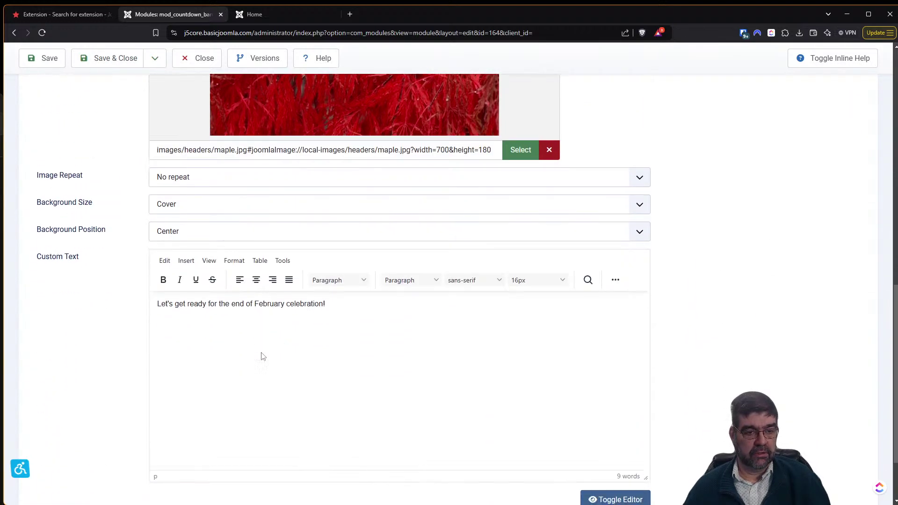
{"action": "scroll", "coordinate": [262, 357], "scroll_direction": "down", "scroll_amount": 2}
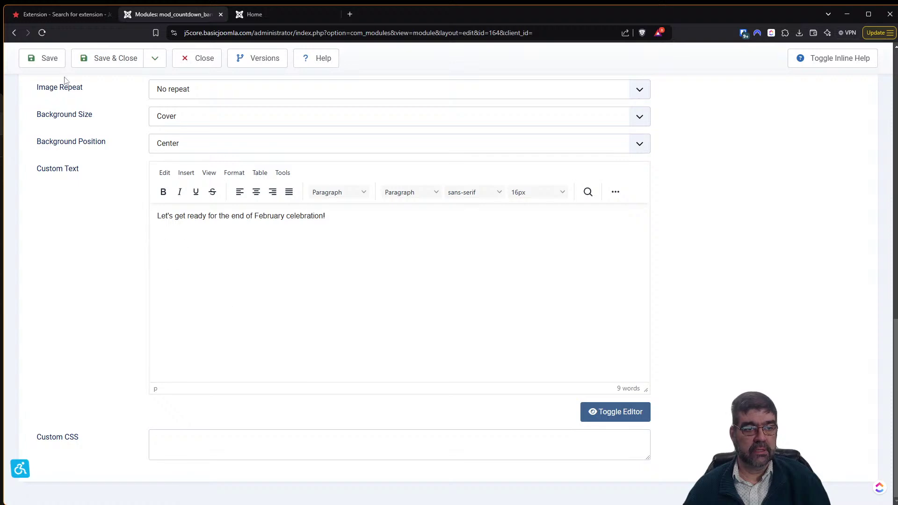
{"action": "left_click", "coordinate": [42, 58]}
{"action": "left_click", "coordinate": [271, 15]}
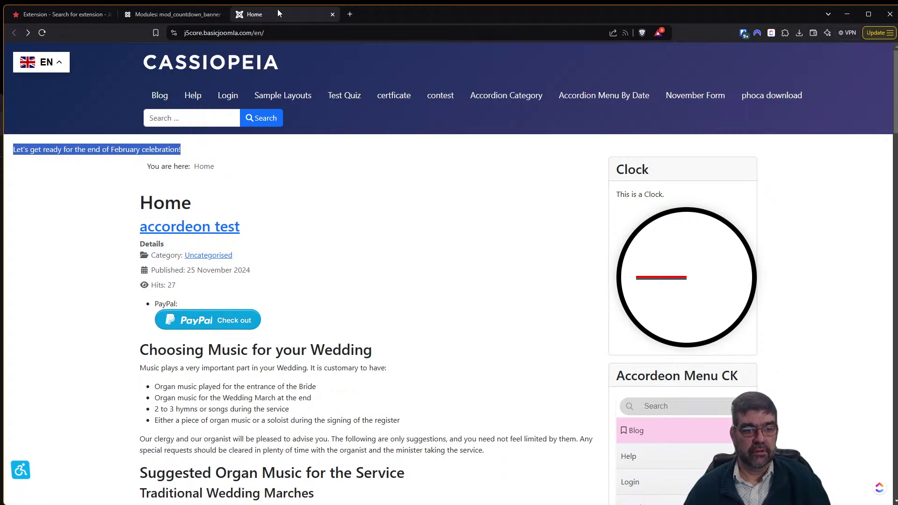
Reload the home page, open the 'accordeon test' article, then return to the banner settings.
{"action": "key", "text": "F5"}
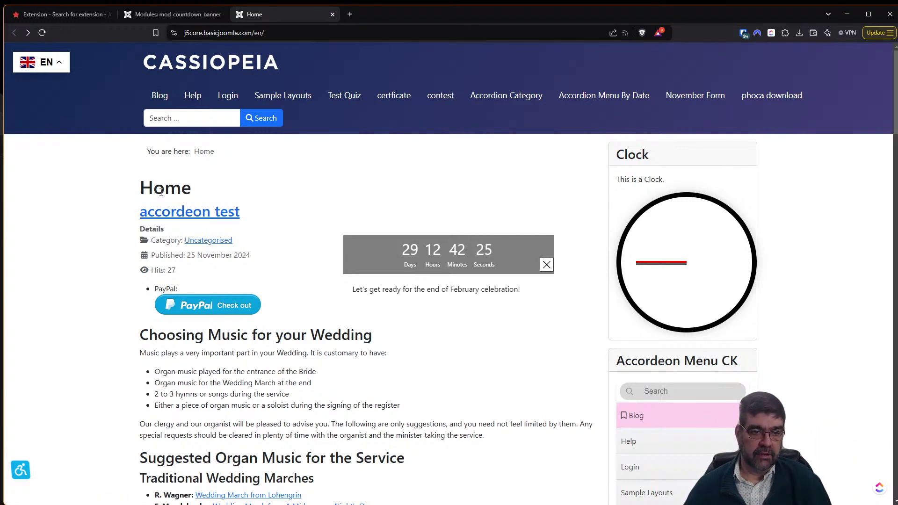
{"action": "left_click", "coordinate": [171, 215]}
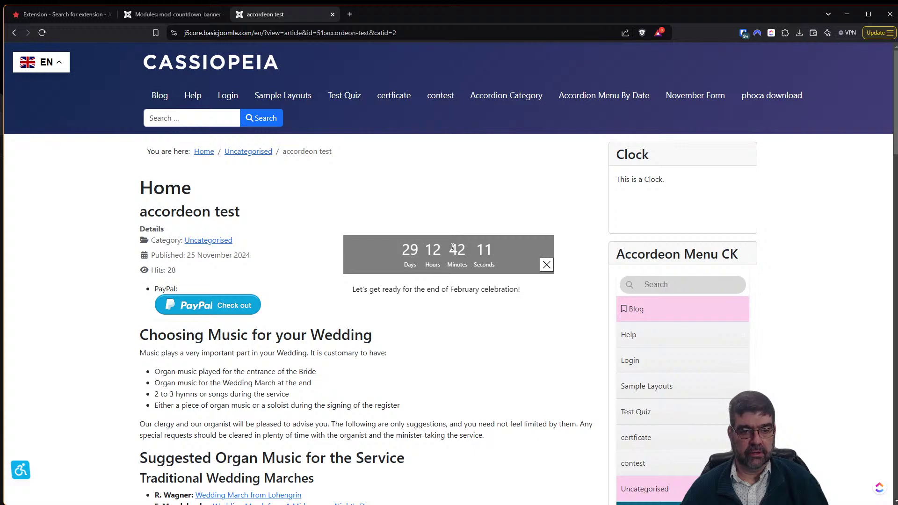
{"action": "left_click", "coordinate": [196, 14]}
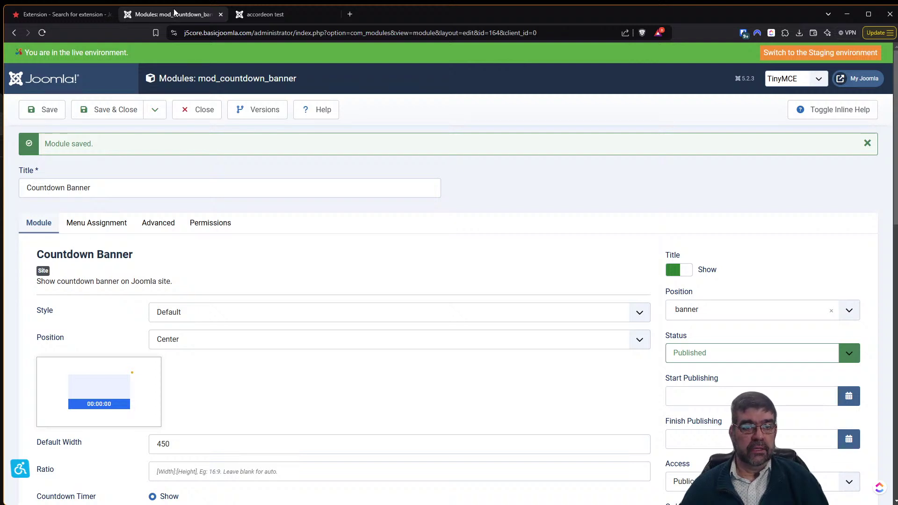
Duplicate the module editor tab, then delete all cache groups via System > Clear Cache.
{"action": "right_click", "coordinate": [174, 12]}
{"action": "left_click", "coordinate": [229, 91]}
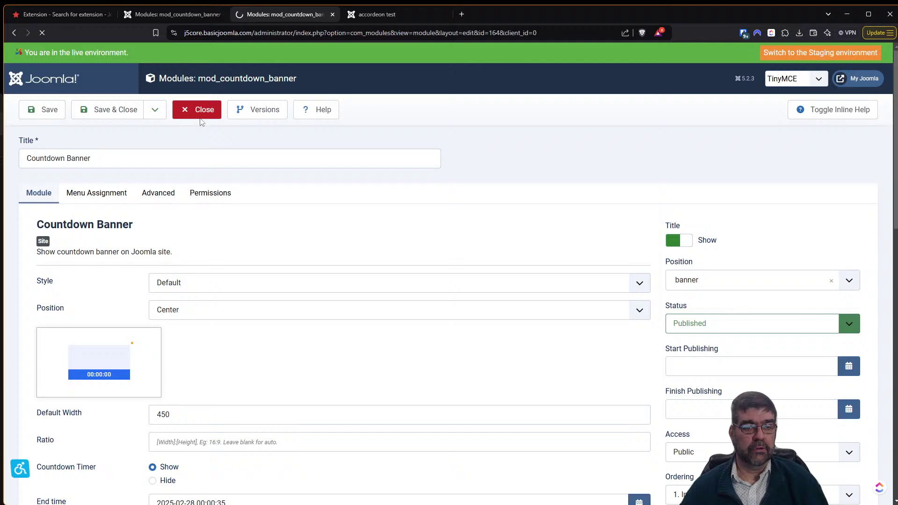
{"action": "left_click", "coordinate": [202, 122]}
{"action": "left_click", "coordinate": [55, 368]}
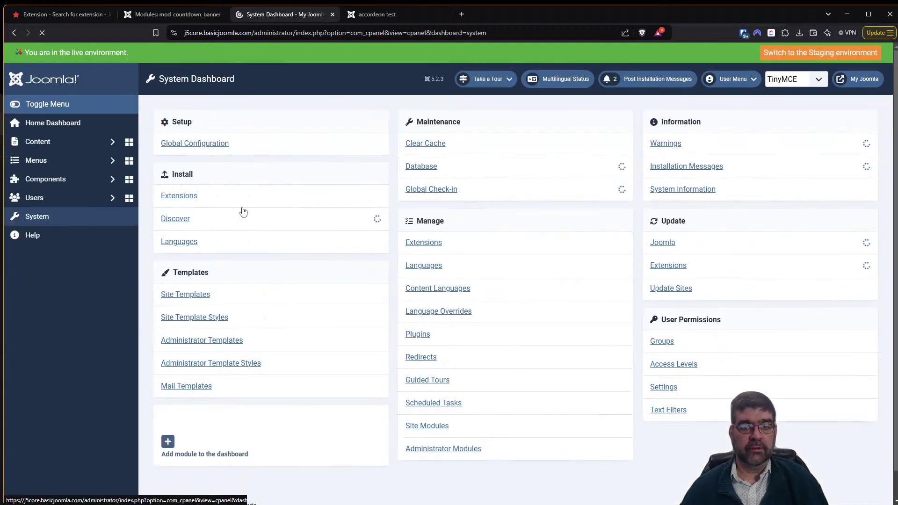
{"action": "left_click", "coordinate": [407, 143]}
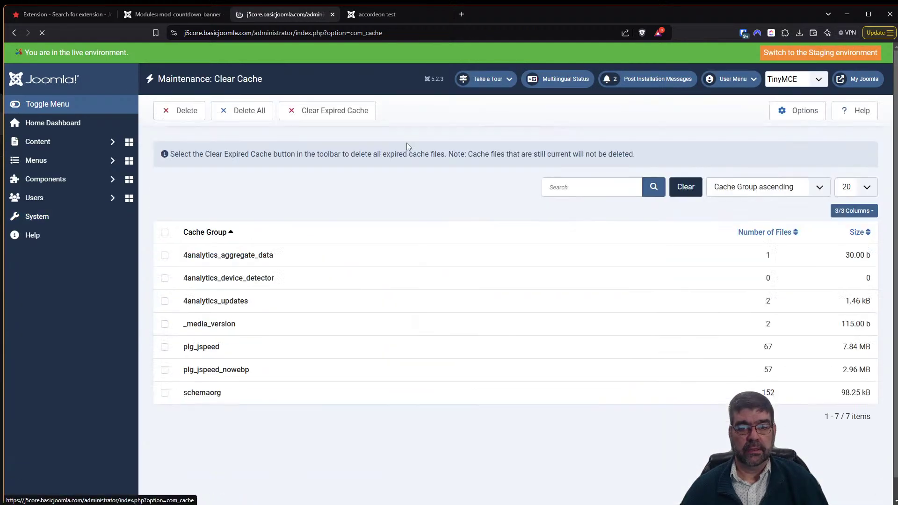
{"action": "left_click", "coordinate": [260, 111]}
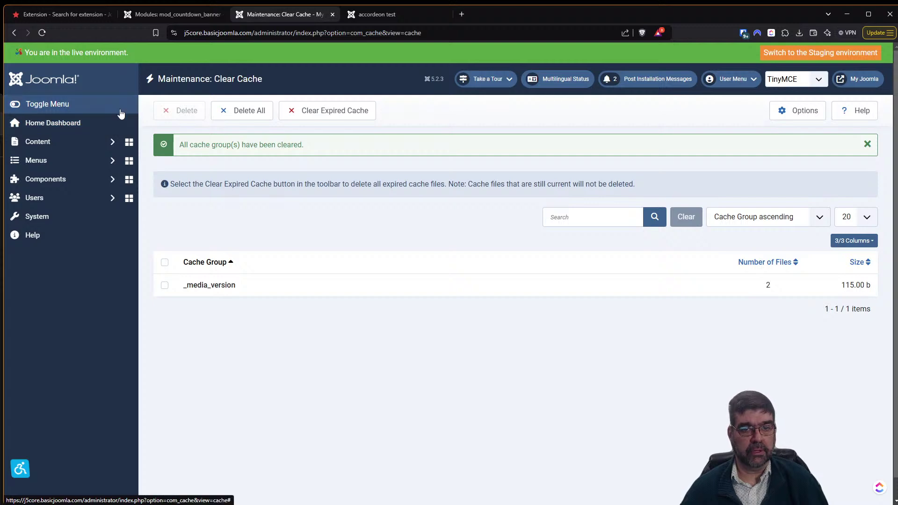
{"action": "left_click", "coordinate": [355, 18]}
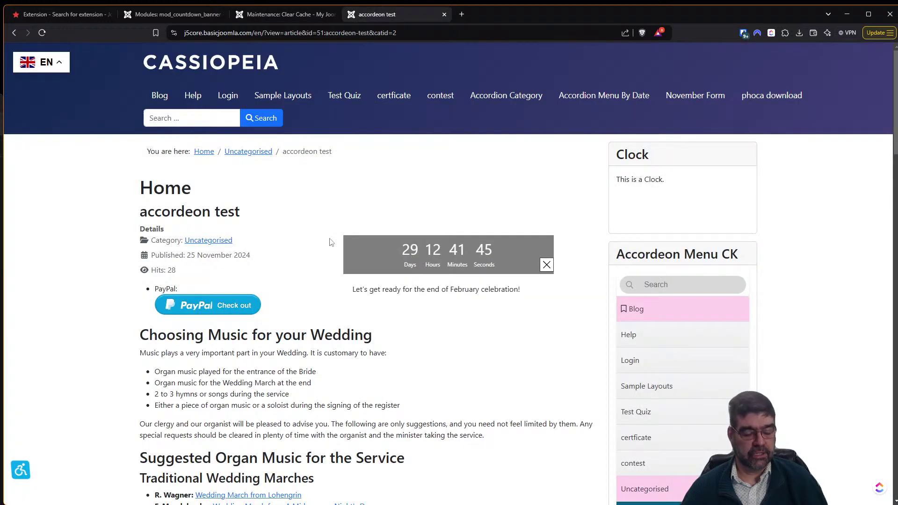
{"action": "key", "text": "F5"}
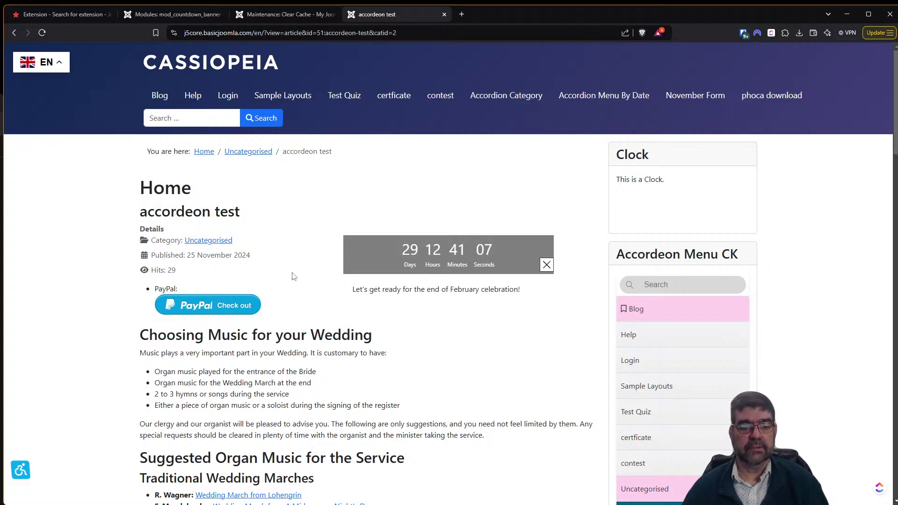
{"action": "scroll", "coordinate": [284, 277], "scroll_direction": "down", "scroll_amount": 1}
{"action": "scroll", "coordinate": [282, 277], "scroll_direction": "up", "scroll_amount": 1}
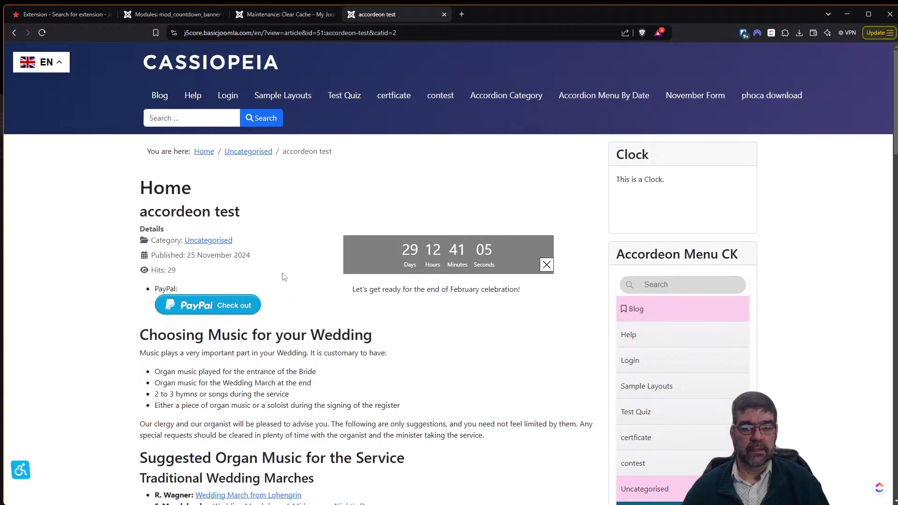
Set the banner's Position to 'Inherit the position of the module' and save.
{"action": "left_click", "coordinate": [165, 15]}
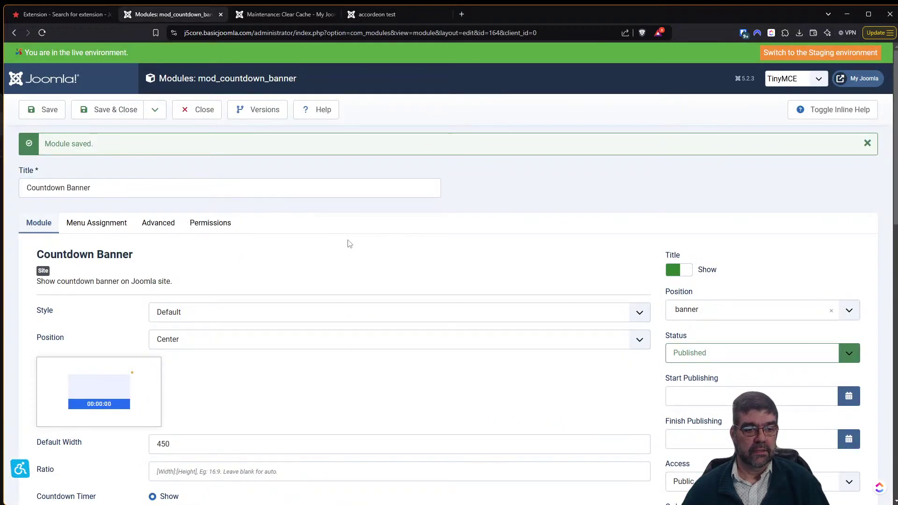
{"action": "scroll", "coordinate": [348, 243], "scroll_direction": "down", "scroll_amount": 3}
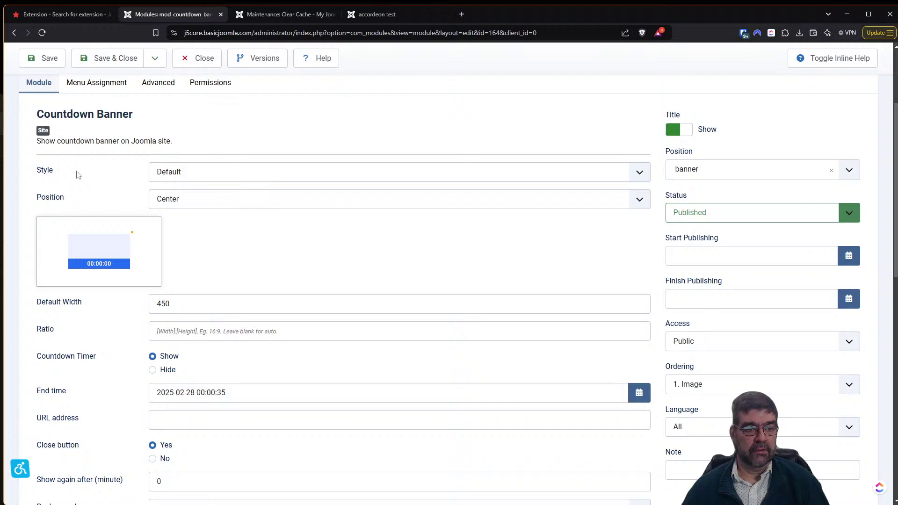
{"action": "left_click", "coordinate": [175, 203]}
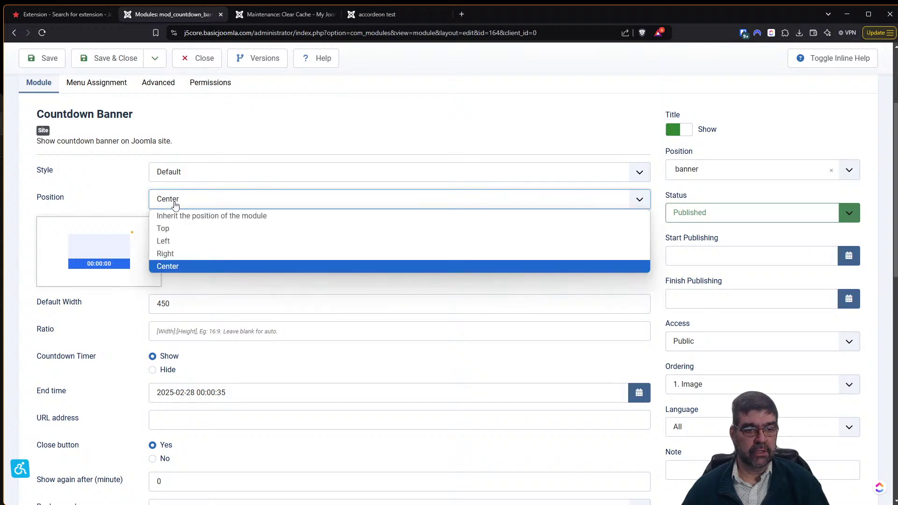
{"action": "left_click", "coordinate": [174, 216]}
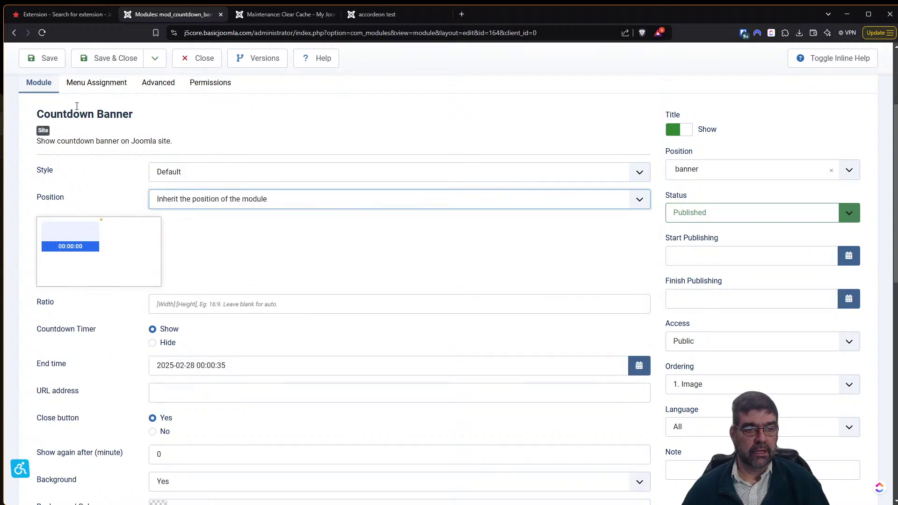
{"action": "left_click", "coordinate": [40, 67]}
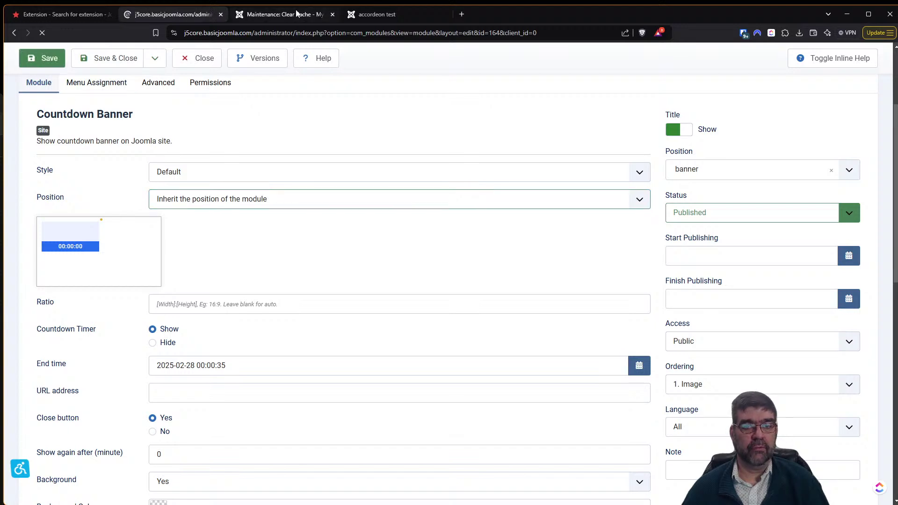
{"action": "left_click", "coordinate": [296, 15]}
{"action": "left_click", "coordinate": [370, 14]}
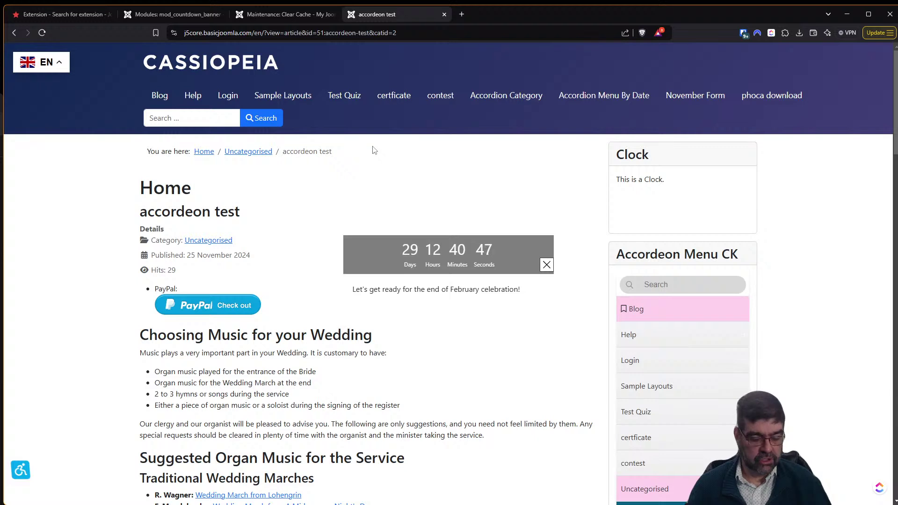
Reload the accordeon test page and inspect the banner's text element in DevTools with device mode off.
{"action": "key", "text": "F5"}
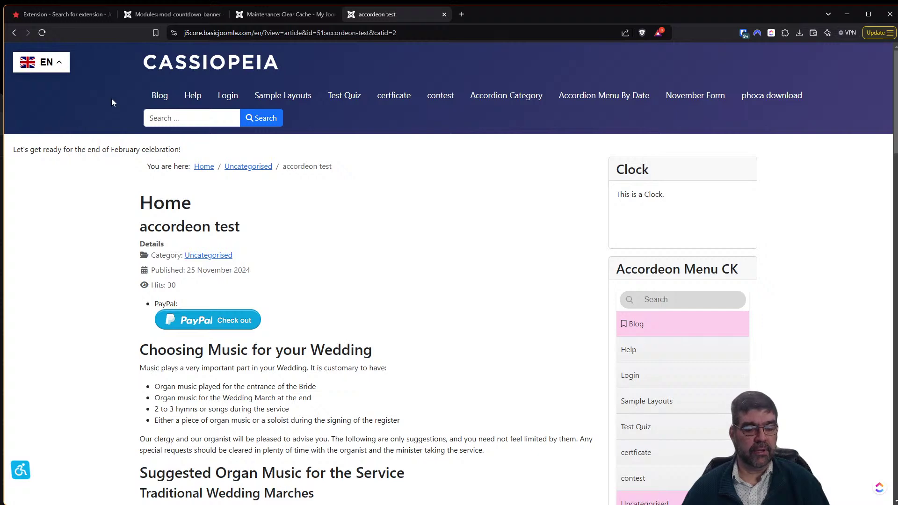
{"action": "right_click", "coordinate": [43, 151]}
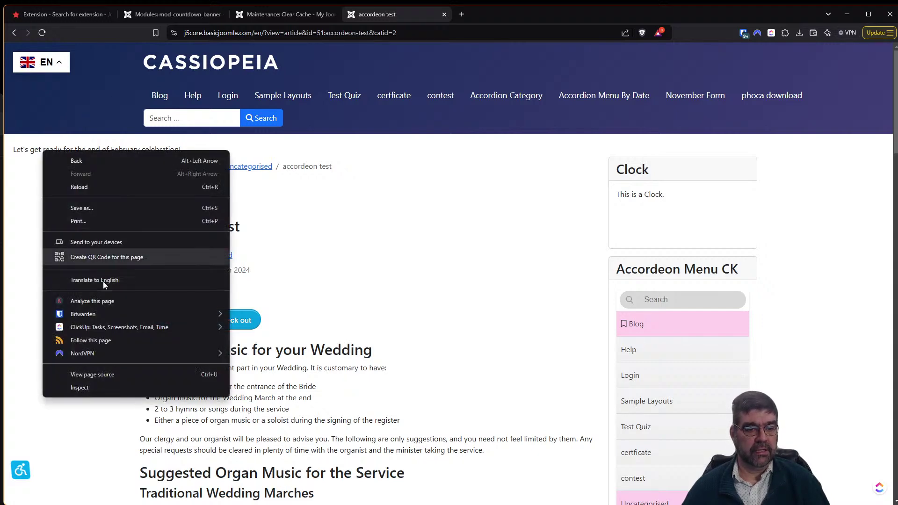
{"action": "left_click", "coordinate": [119, 386]}
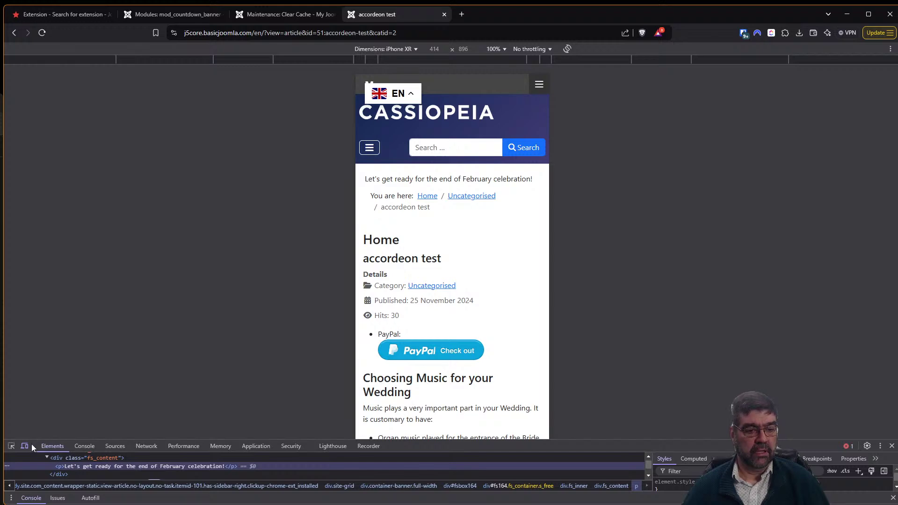
{"action": "left_click", "coordinate": [25, 446]}
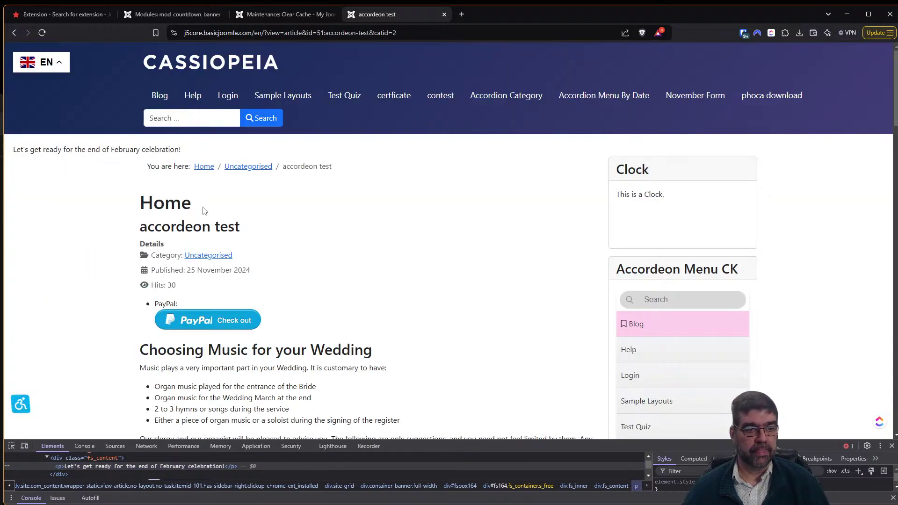
{"action": "left_click", "coordinate": [12, 446]}
{"action": "left_click", "coordinate": [58, 157]}
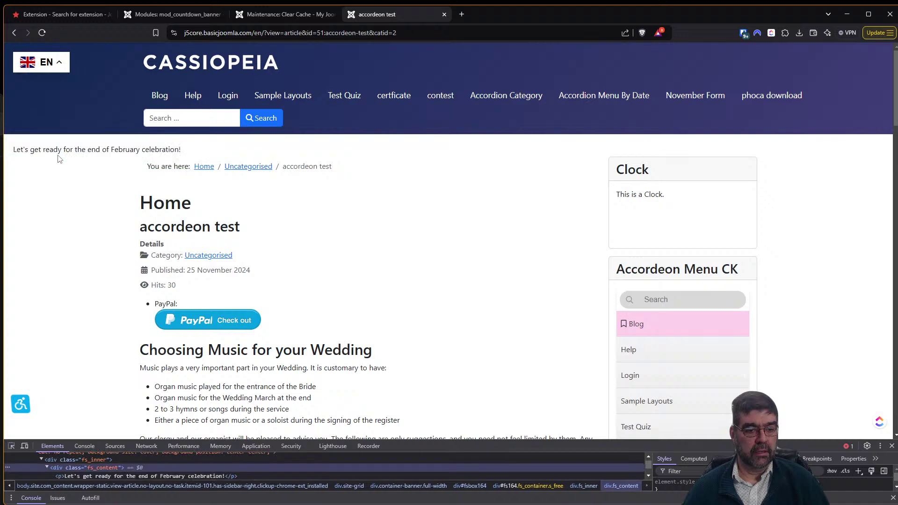
{"action": "left_click_drag", "start_coordinate": [251, 440], "coordinate": [243, 345]}
{"action": "scroll", "coordinate": [181, 404], "scroll_direction": "up", "scroll_amount": 2}
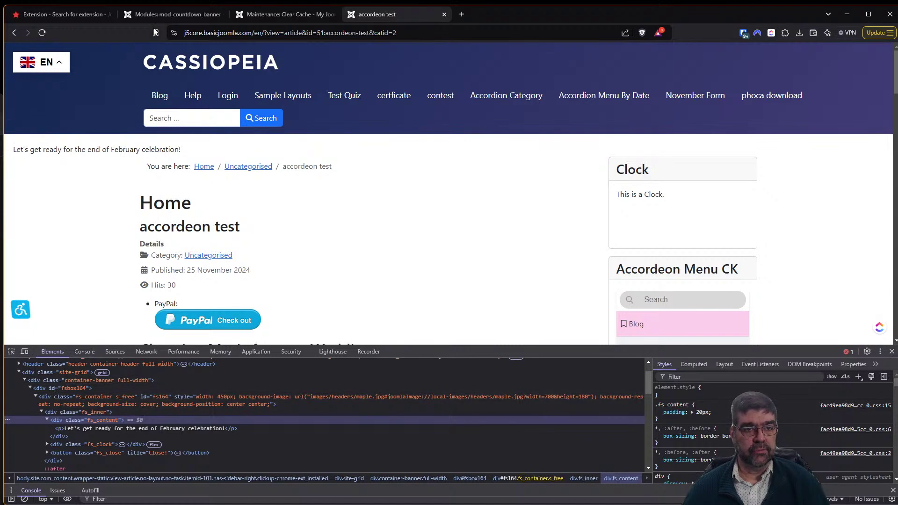
{"action": "left_click", "coordinate": [173, 14]}
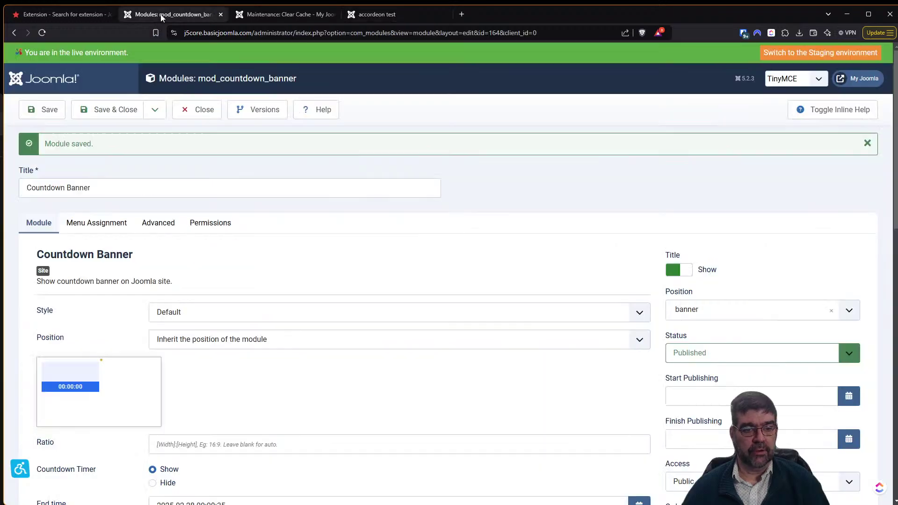
Set the banner's Position to Top, save, and return to the accordeon test page.
{"action": "left_click", "coordinate": [258, 346]}
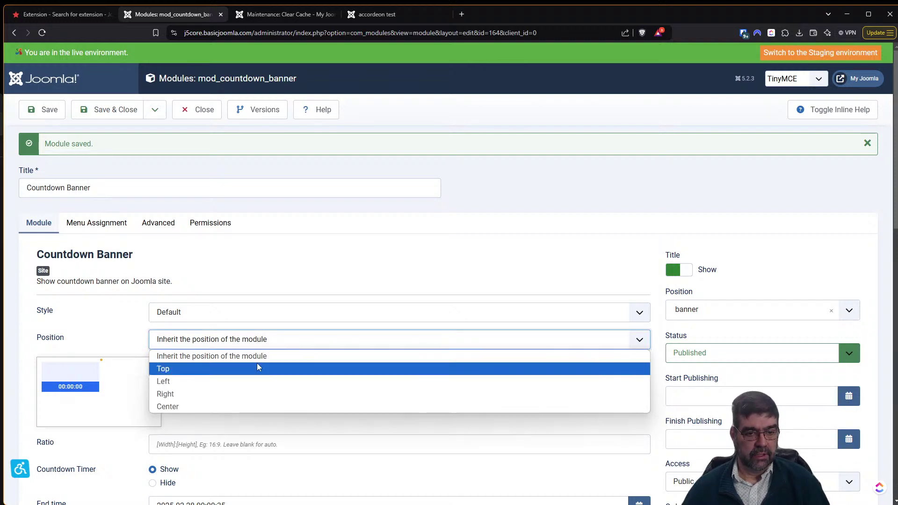
{"action": "left_click", "coordinate": [256, 369]}
{"action": "left_click", "coordinate": [47, 111]}
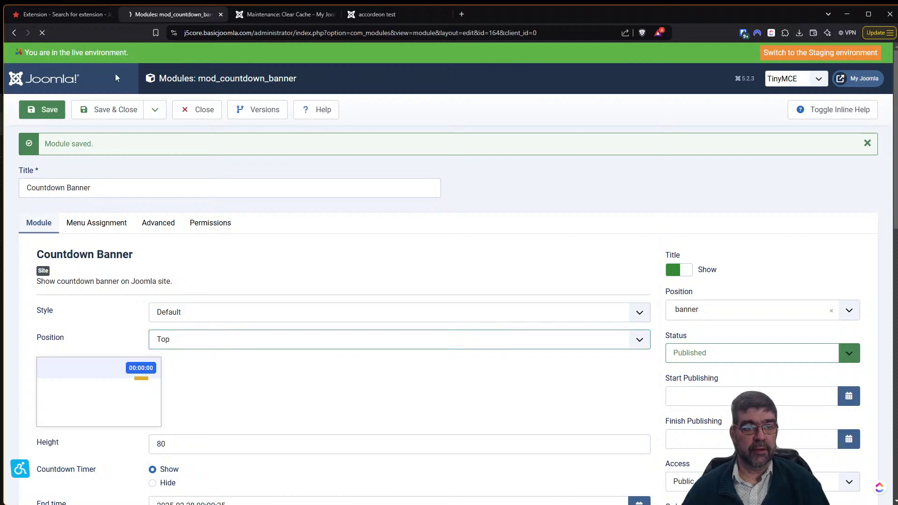
{"action": "left_click", "coordinate": [382, 15]}
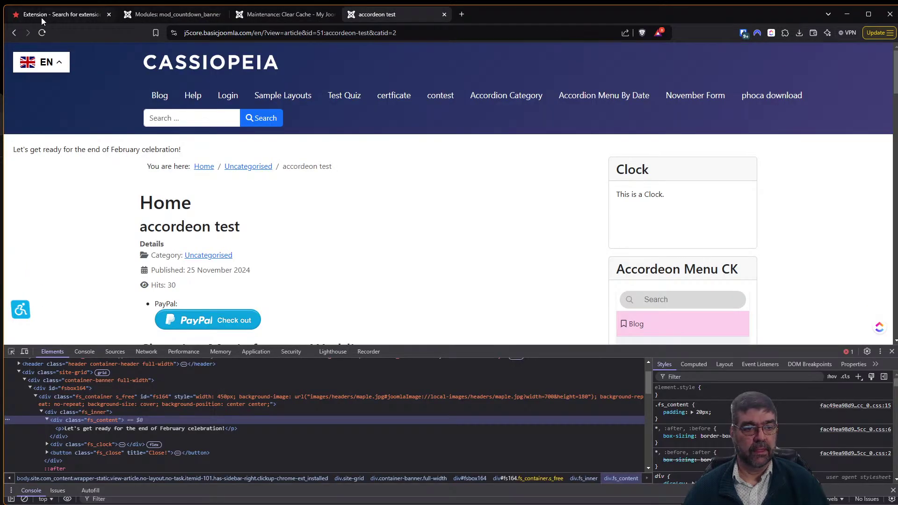
Reload the accordeon test page twice to check how the banner now displays.
{"action": "left_click", "coordinate": [41, 33]}
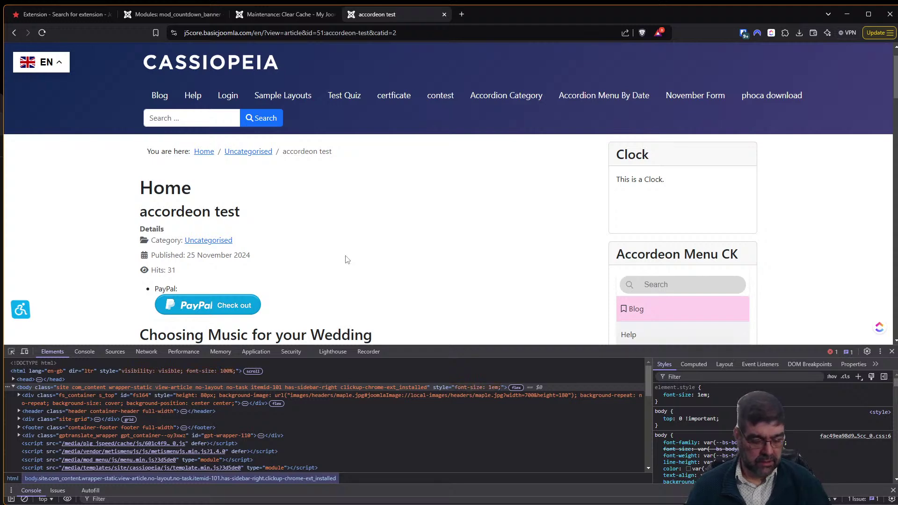
{"action": "key", "text": "F5"}
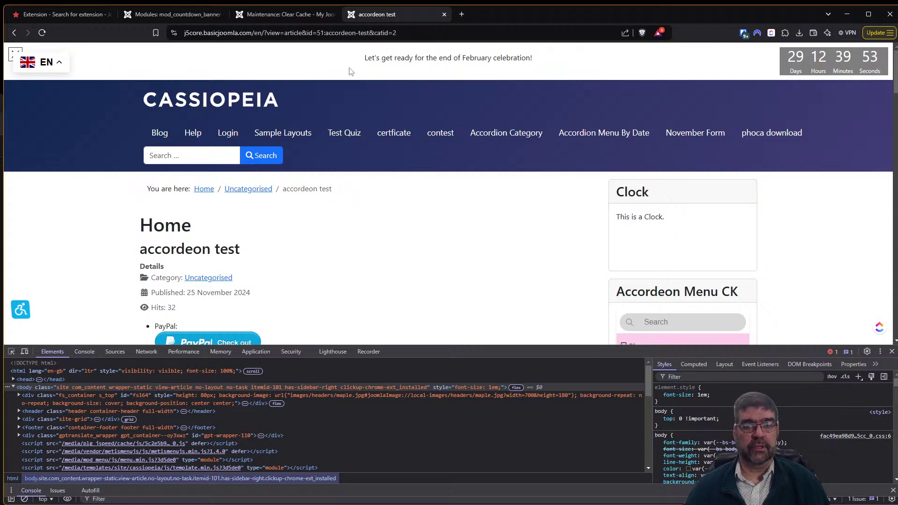
{"action": "left_click", "coordinate": [191, 18]}
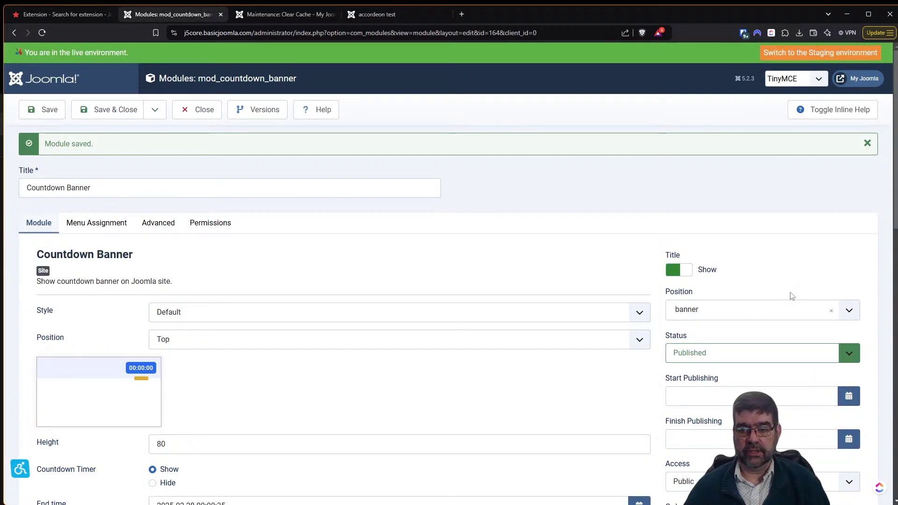
{"action": "left_click", "coordinate": [367, 15]}
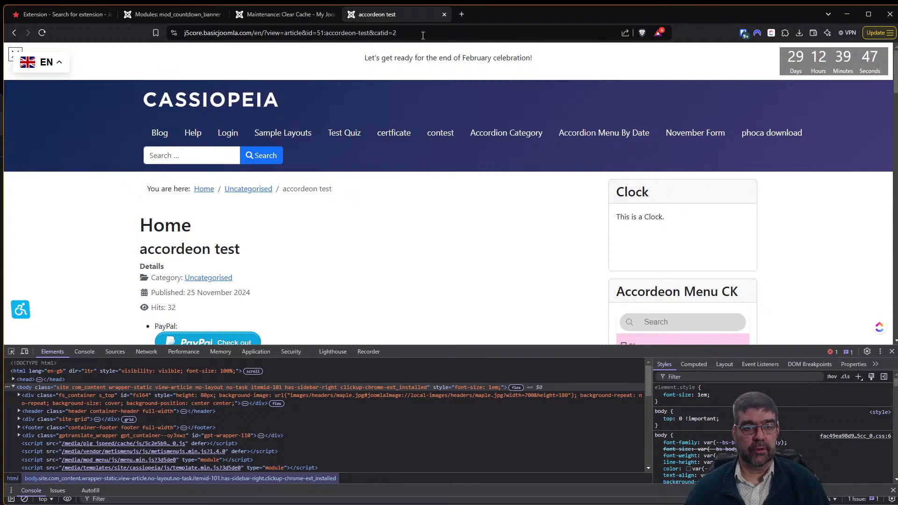
Load the home page with ?tp=1 so every template module position is outlined.
{"action": "left_click", "coordinate": [443, 33]}
{"action": "left_click", "coordinate": [444, 34]}
{"action": "type", "text": "?t"}
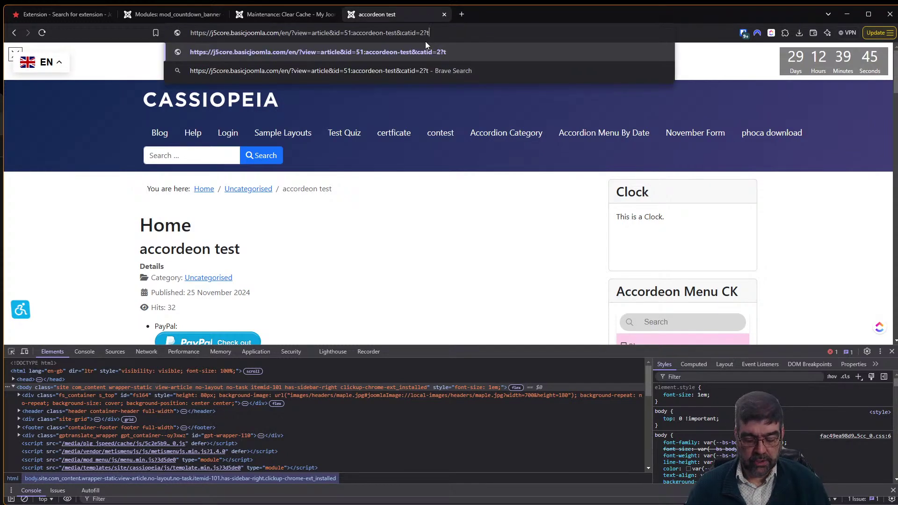
{"action": "type", "text": "p=1"}
{"action": "key", "text": "Return"}
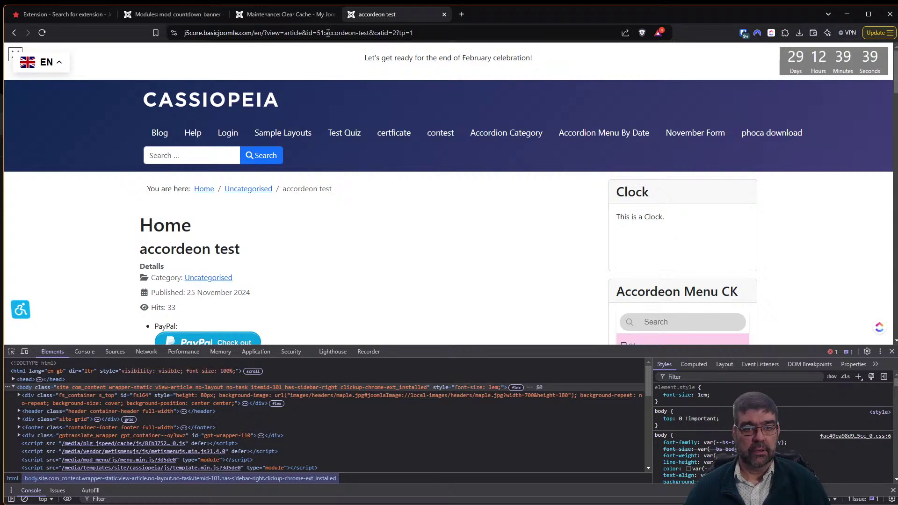
{"action": "left_click_drag", "start_coordinate": [265, 32], "coordinate": [557, 49]}
{"action": "type", "text": "?tp="}
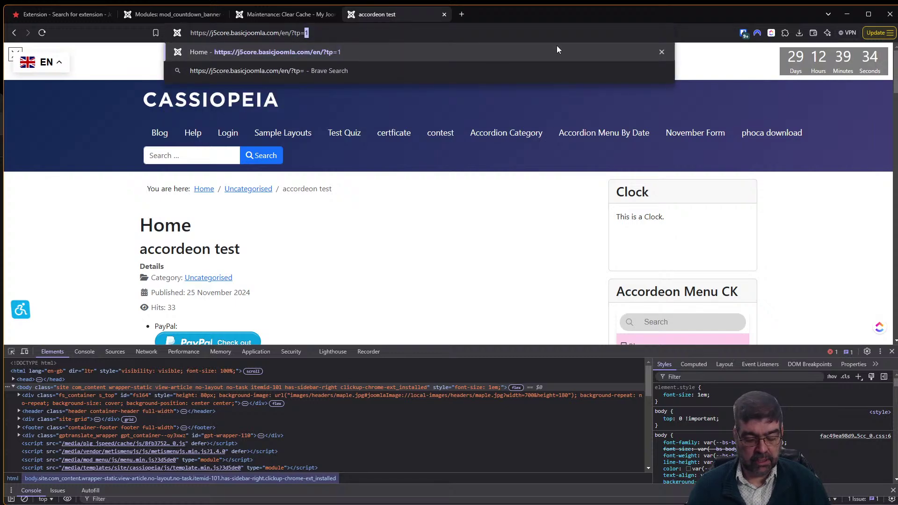
{"action": "key", "text": "Return"}
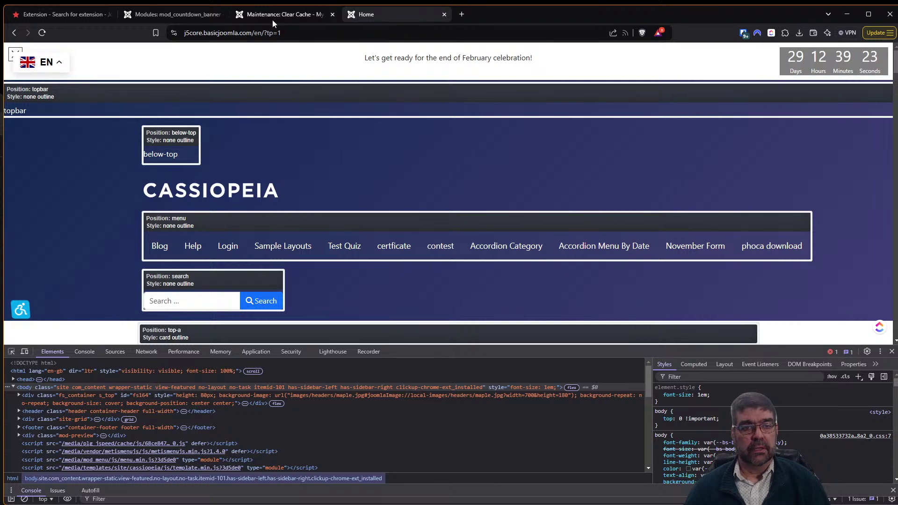
Keep the banner layout at Top, review the field help, and compare the outlined front page.
{"action": "left_click", "coordinate": [189, 18]}
{"action": "scroll", "coordinate": [319, 177], "scroll_direction": "down", "scroll_amount": 3}
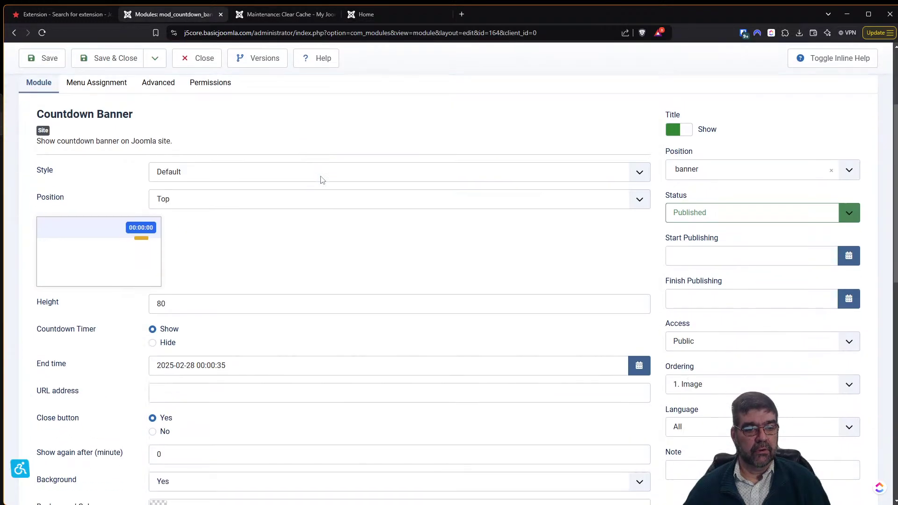
{"action": "left_click", "coordinate": [187, 201]}
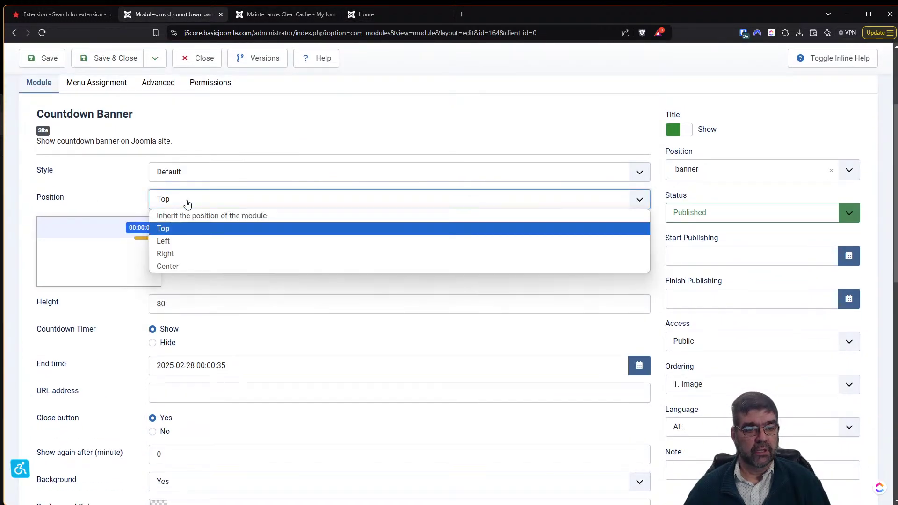
{"action": "left_click", "coordinate": [187, 204]}
{"action": "left_click", "coordinate": [837, 65]}
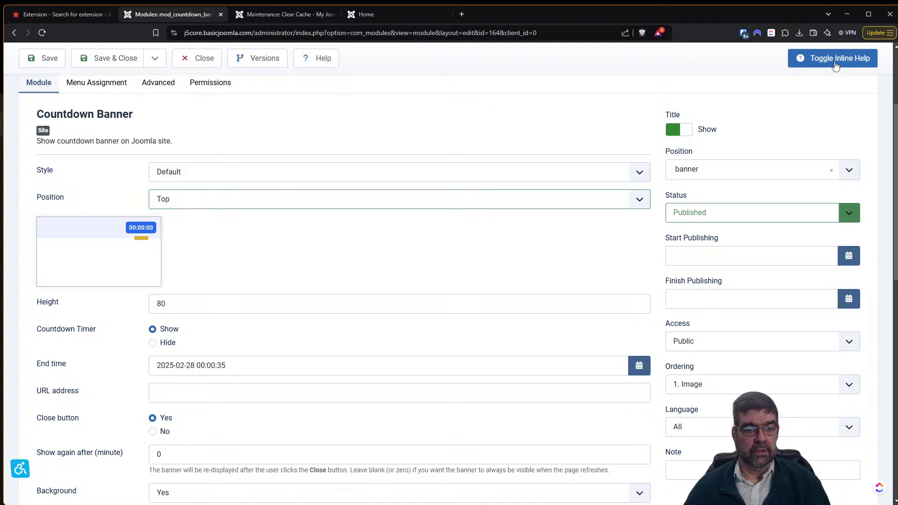
{"action": "left_click", "coordinate": [170, 202]}
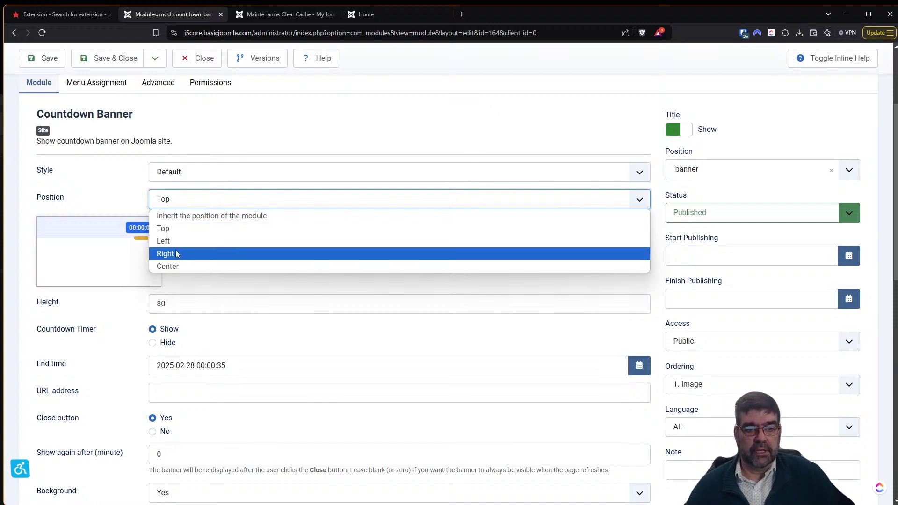
{"action": "left_click", "coordinate": [363, 14]}
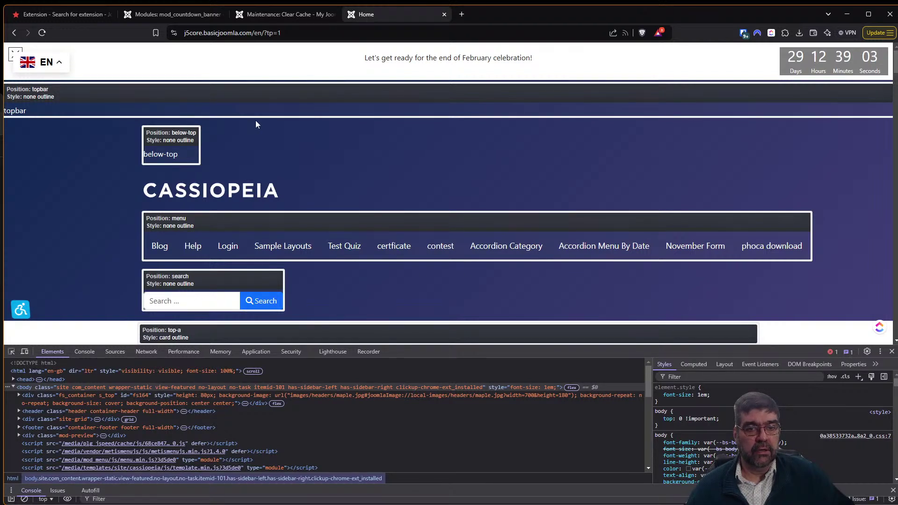
{"action": "scroll", "coordinate": [293, 99], "scroll_direction": "down", "scroll_amount": 4}
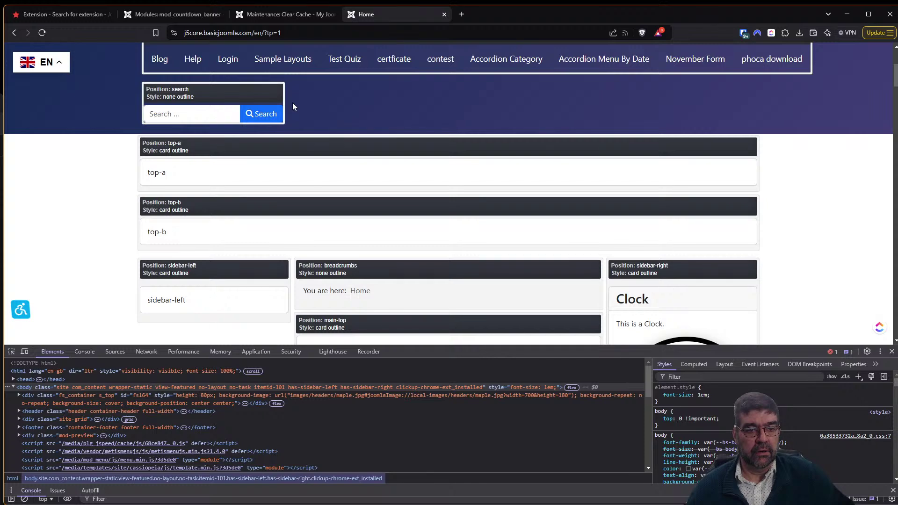
{"action": "scroll", "coordinate": [293, 105], "scroll_direction": "down", "scroll_amount": 1}
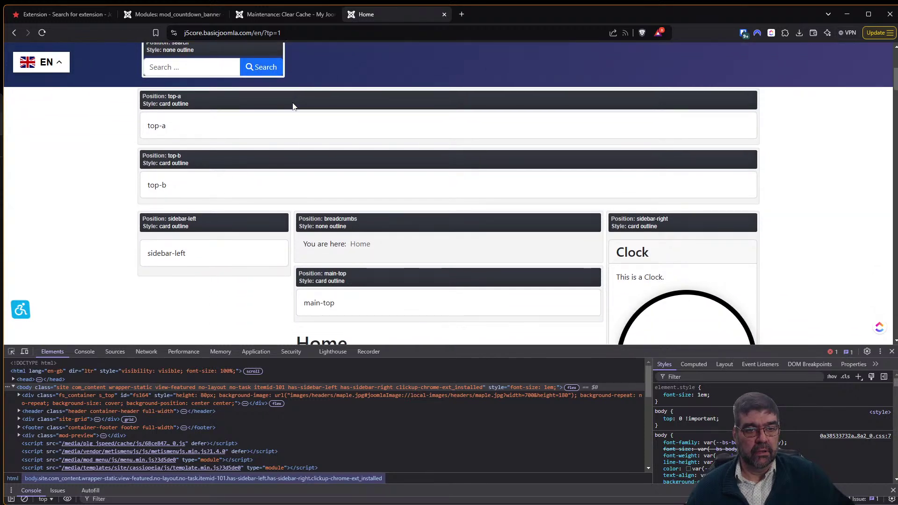
Set the module Position to Top-a [top-a], save, and view the outlined front page.
{"action": "left_click", "coordinate": [164, 15]}
{"action": "left_click", "coordinate": [734, 173]}
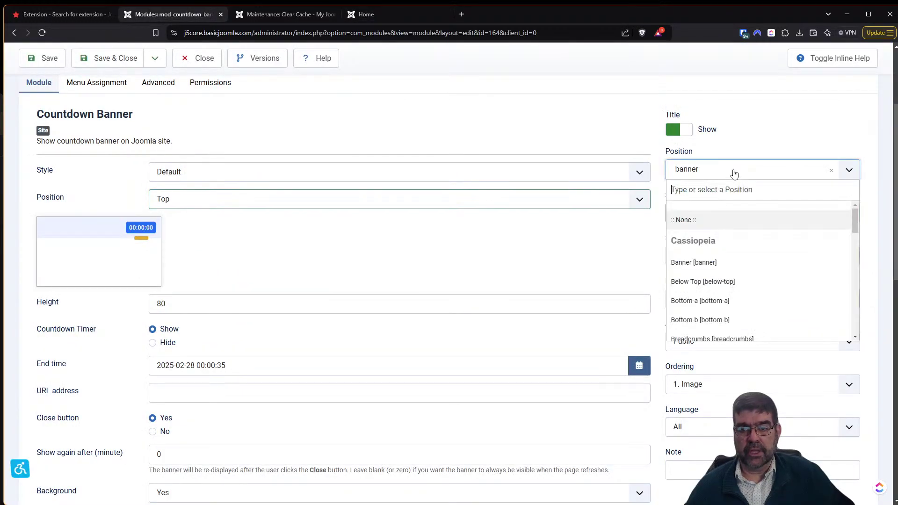
{"action": "type", "text": "top-"}
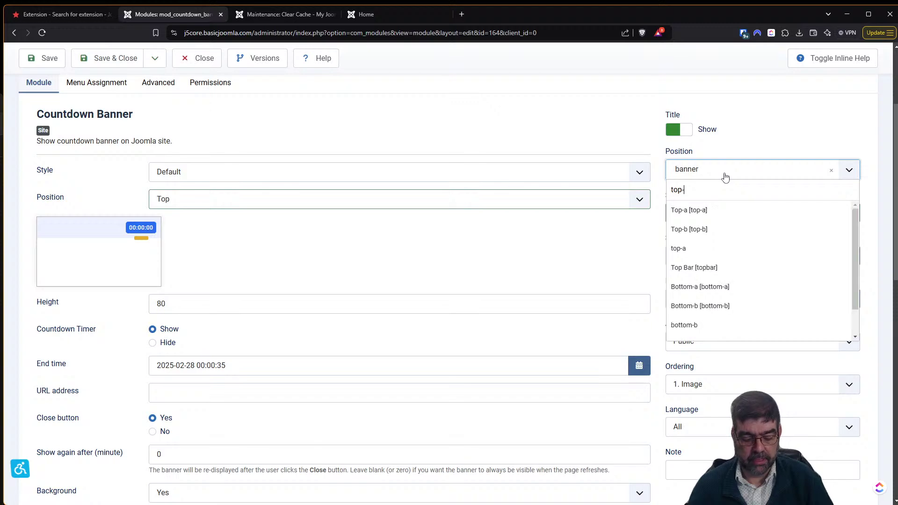
{"action": "type", "text": "a"}
{"action": "key", "text": "Return"}
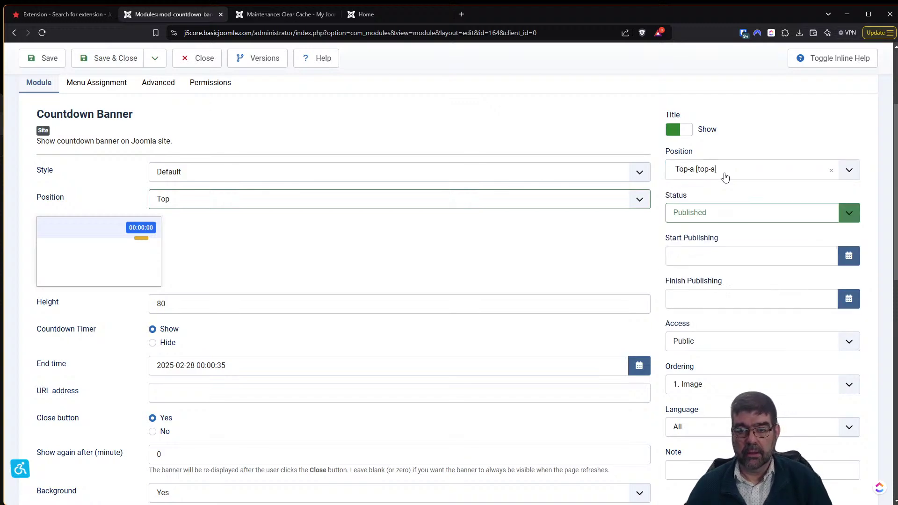
{"action": "left_click", "coordinate": [45, 62]}
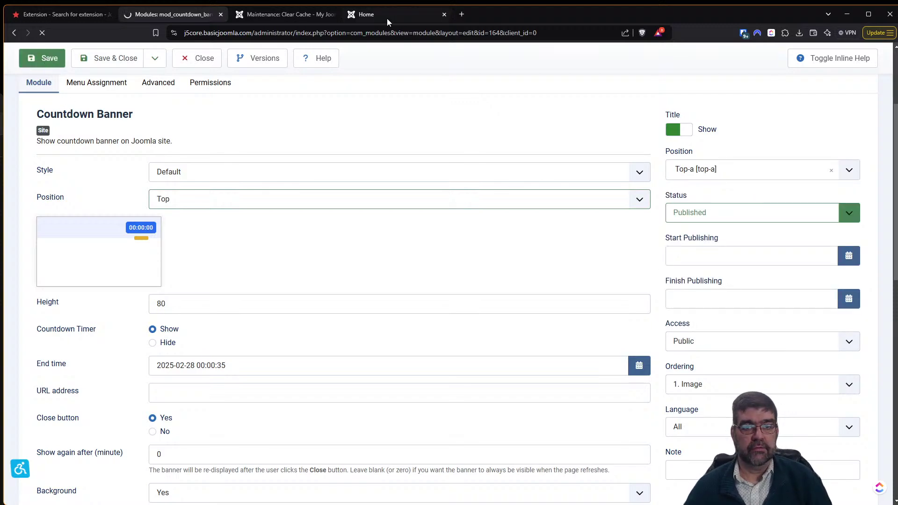
{"action": "left_click", "coordinate": [385, 18]}
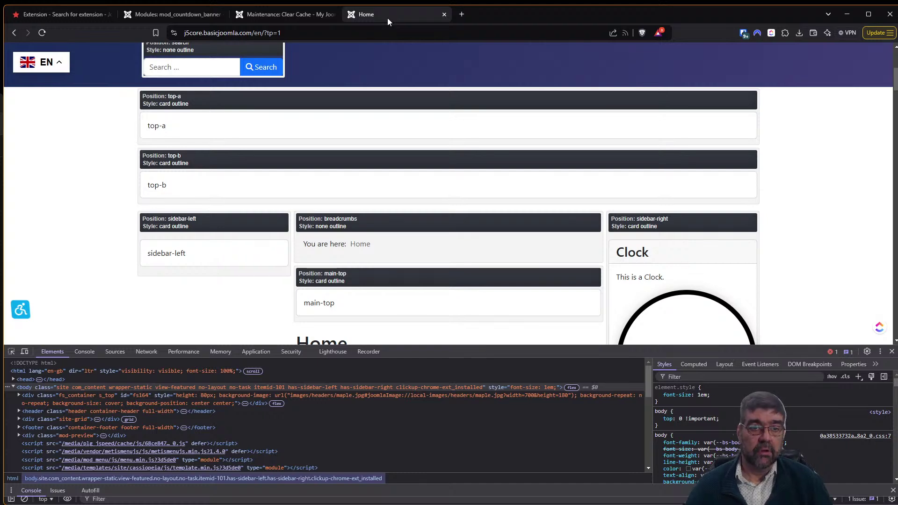
Launch the frontend from the admin header link, refresh the home page, then return to the module editor.
{"action": "left_click", "coordinate": [170, 13]}
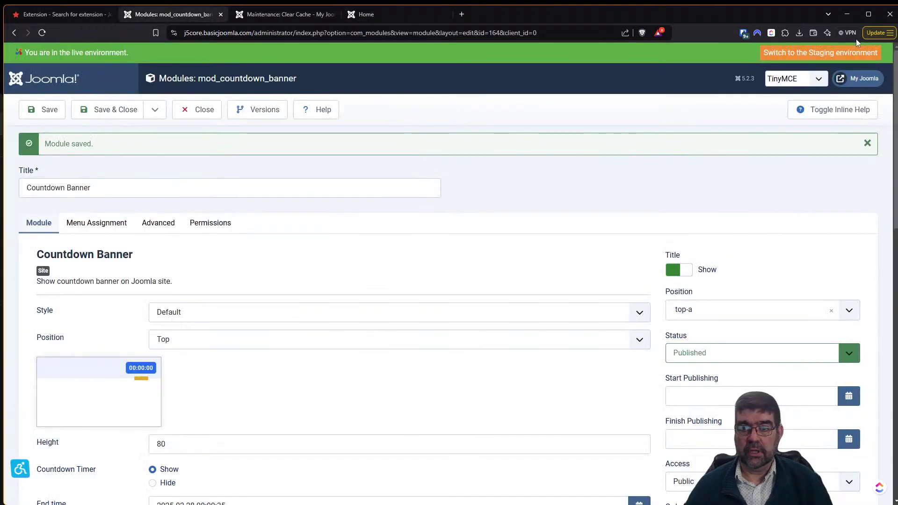
{"action": "left_click", "coordinate": [859, 76]}
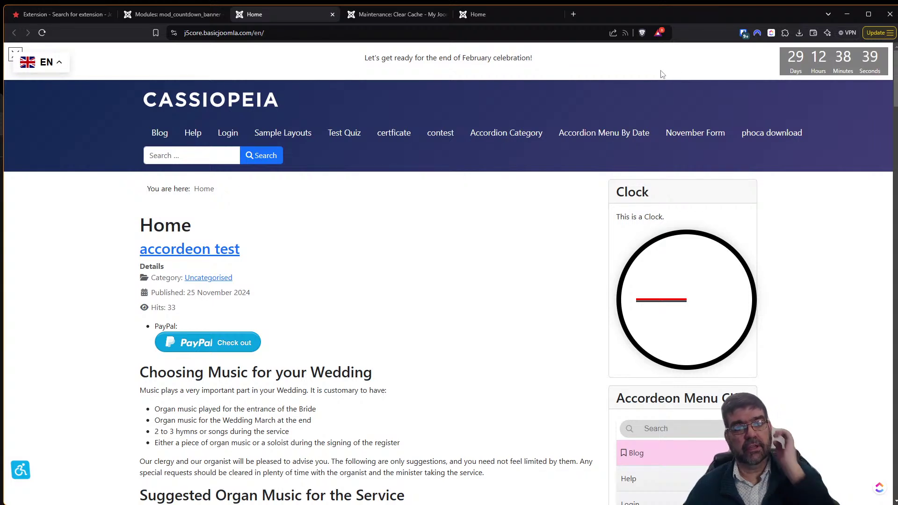
{"action": "left_click", "coordinate": [127, 16]}
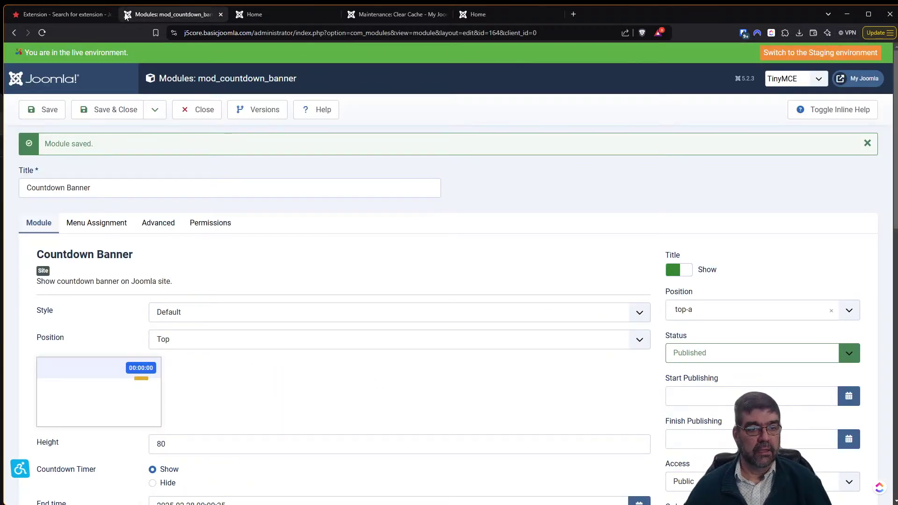
{"action": "left_click", "coordinate": [367, 17]}
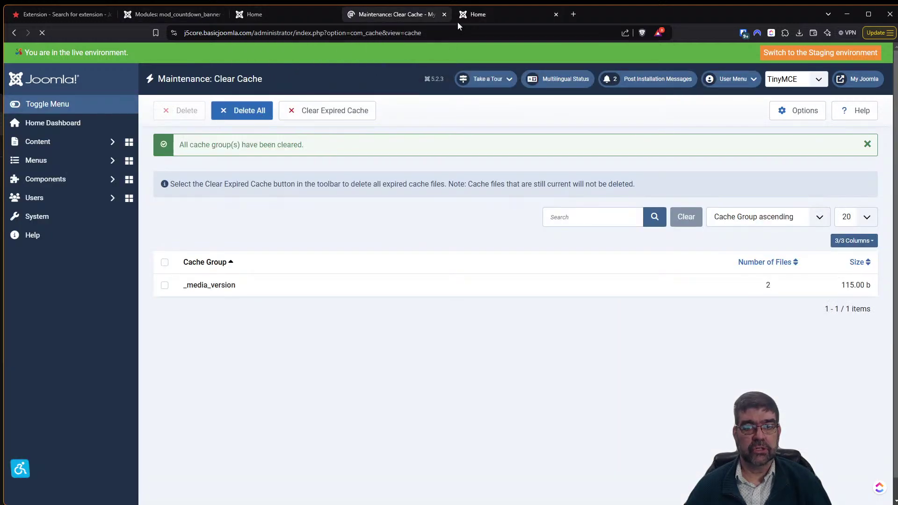
{"action": "left_click", "coordinate": [469, 17]}
{"action": "left_click", "coordinate": [281, 13]}
{"action": "key", "text": "F5"}
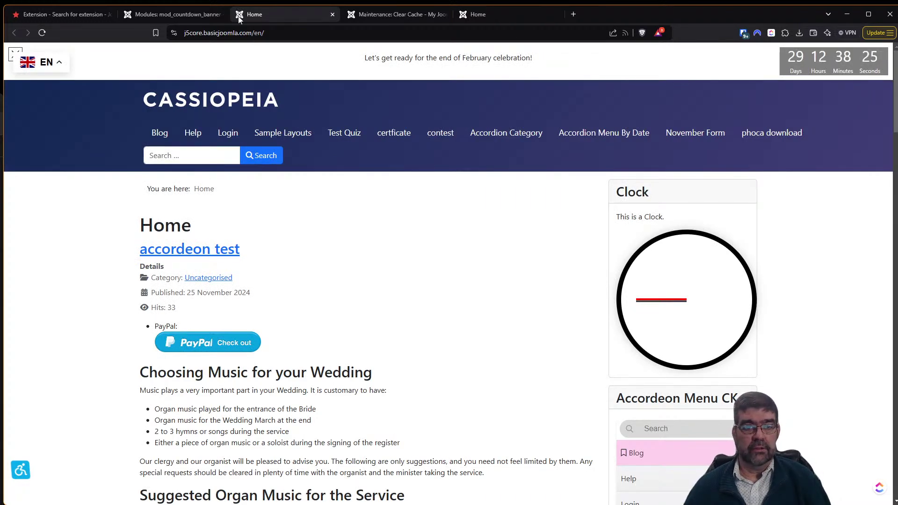
{"action": "left_click", "coordinate": [192, 16]}
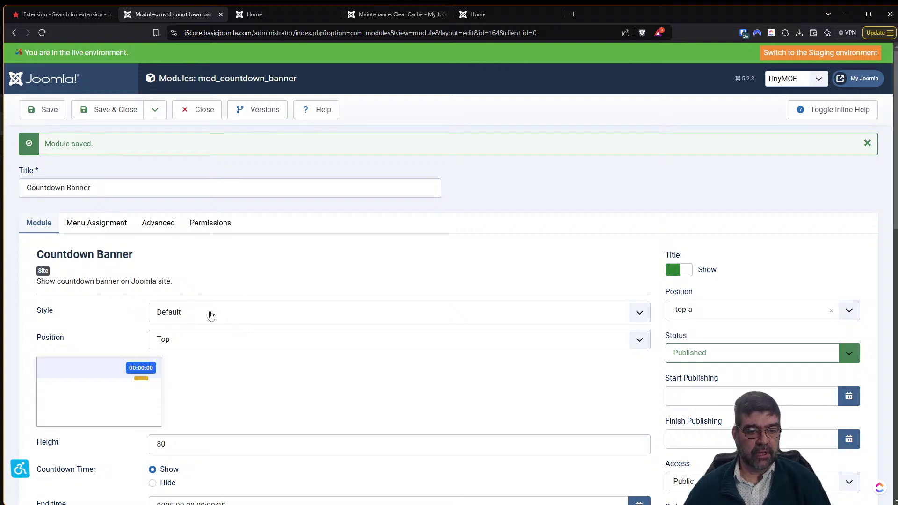
Set the banner layout Position to Left and save the module.
{"action": "left_click", "coordinate": [217, 343]}
{"action": "left_click", "coordinate": [212, 378]}
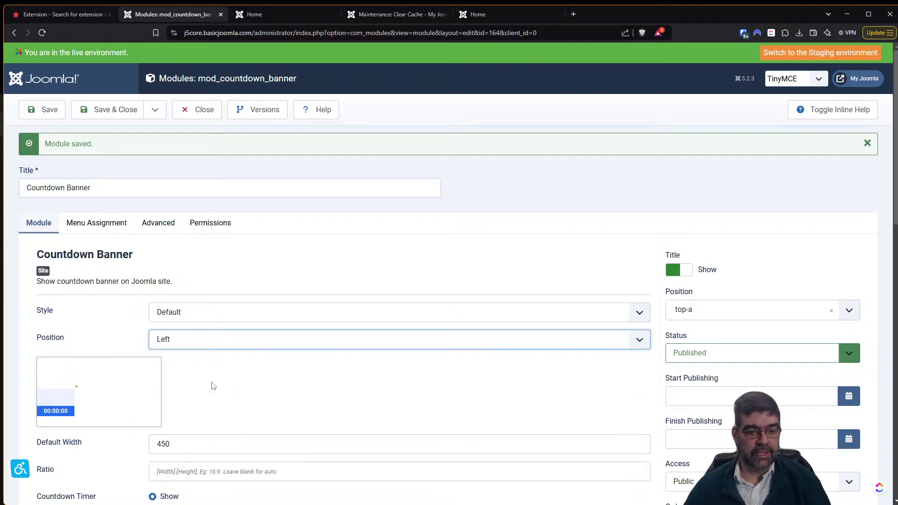
{"action": "left_click", "coordinate": [49, 115]}
Reload the home page and scroll through it to check the Left-positioned timer.
{"action": "left_click", "coordinate": [297, 13]}
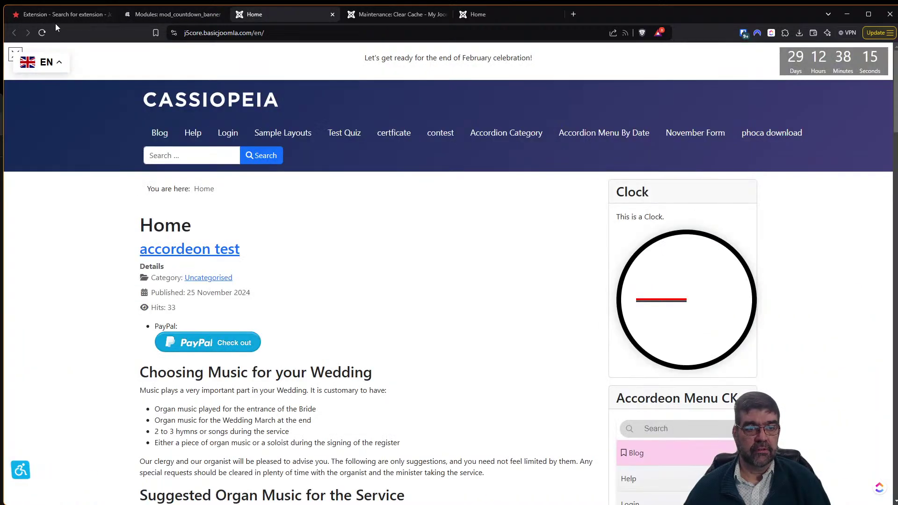
{"action": "left_click", "coordinate": [42, 33]}
{"action": "scroll", "coordinate": [188, 224], "scroll_direction": "down", "scroll_amount": 10}
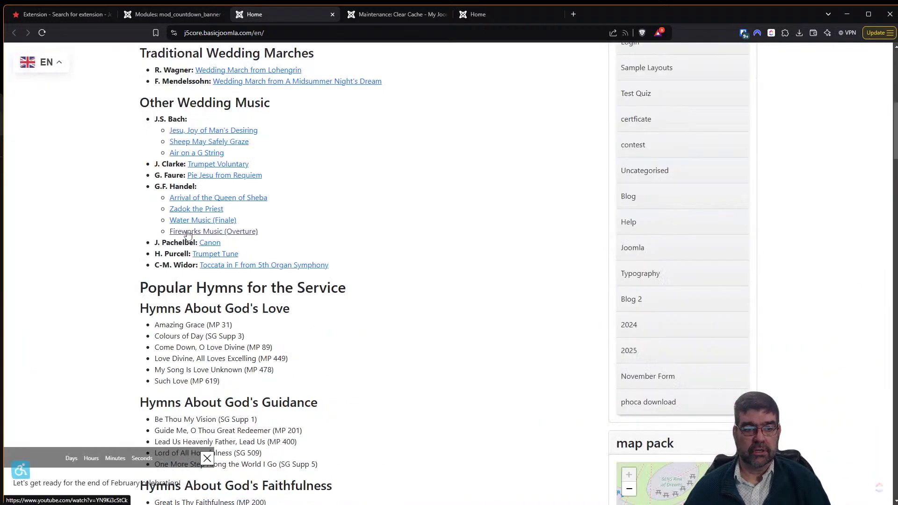
{"action": "scroll", "coordinate": [81, 398], "scroll_direction": "down", "scroll_amount": 4}
{"action": "scroll", "coordinate": [84, 438], "scroll_direction": "up", "scroll_amount": 10}
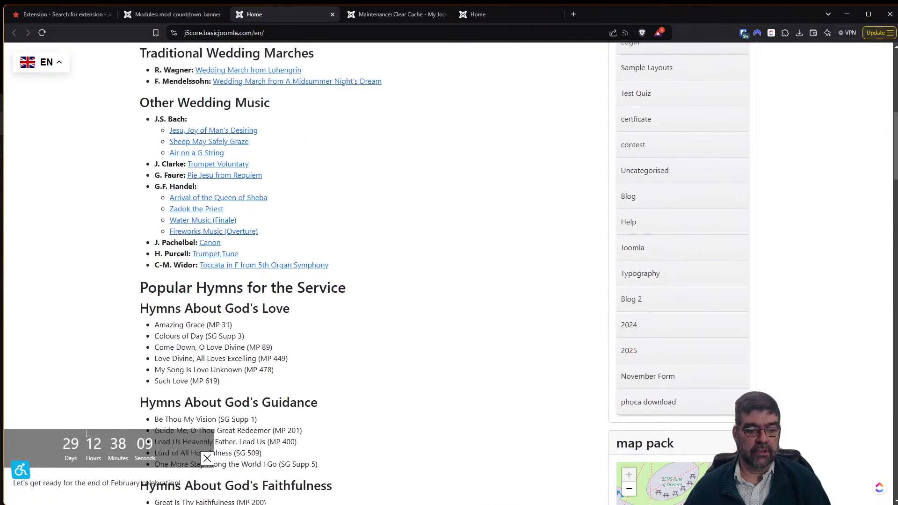
{"action": "scroll", "coordinate": [89, 431], "scroll_direction": "up", "scroll_amount": 2}
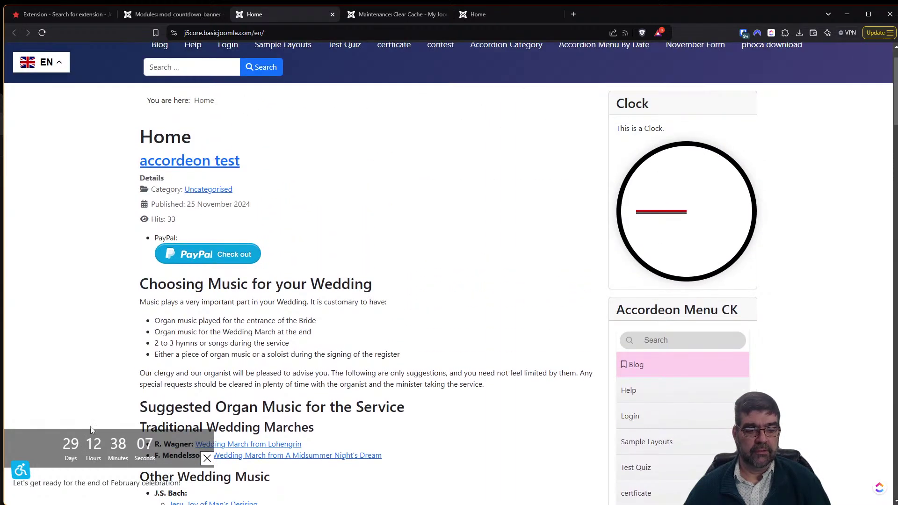
{"action": "scroll", "coordinate": [96, 424], "scroll_direction": "up", "scroll_amount": 1}
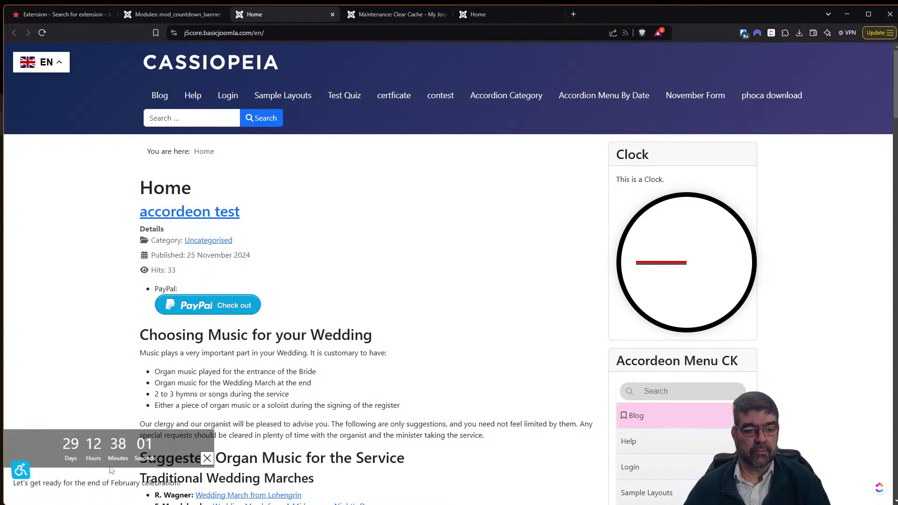
{"action": "scroll", "coordinate": [106, 372], "scroll_direction": "down", "scroll_amount": 2}
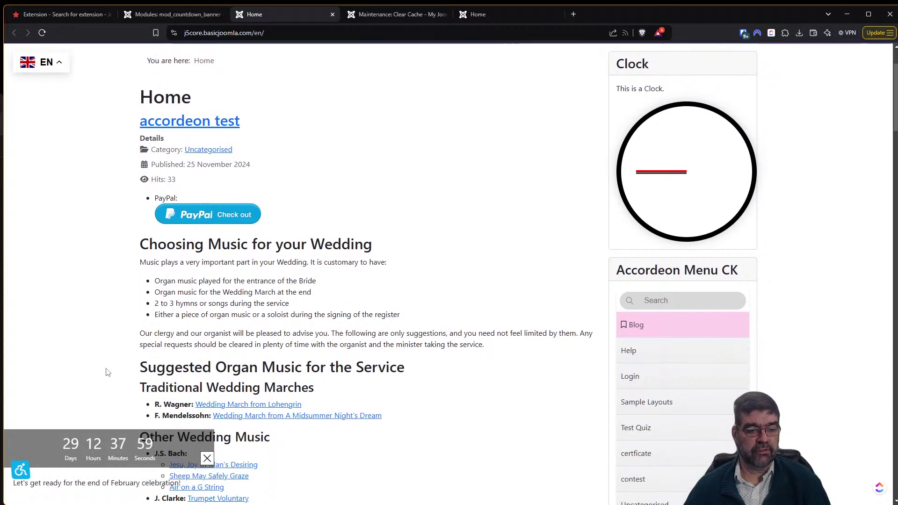
{"action": "scroll", "coordinate": [106, 372], "scroll_direction": "up", "scroll_amount": 2}
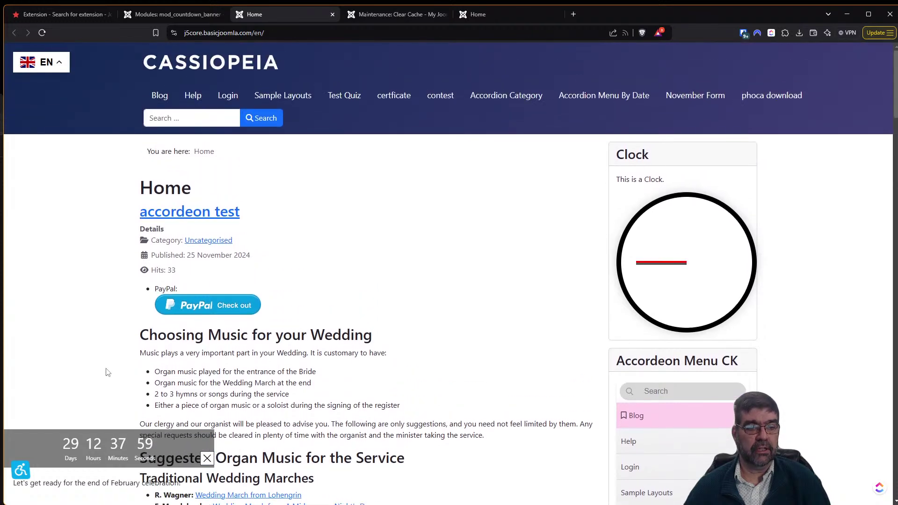
Change Background Size from Cover to Contain, keeping No repeat, and save the module.
{"action": "left_click", "coordinate": [159, 16]}
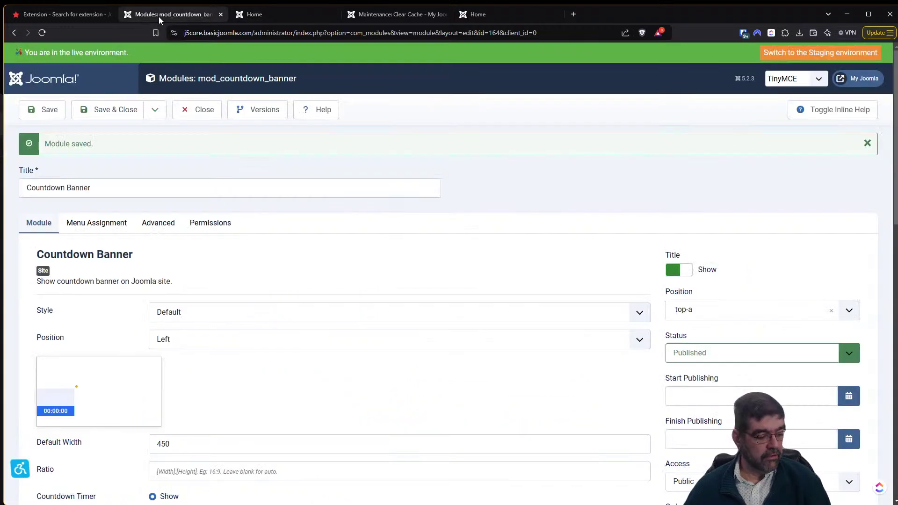
{"action": "scroll", "coordinate": [295, 277], "scroll_direction": "down", "scroll_amount": 3}
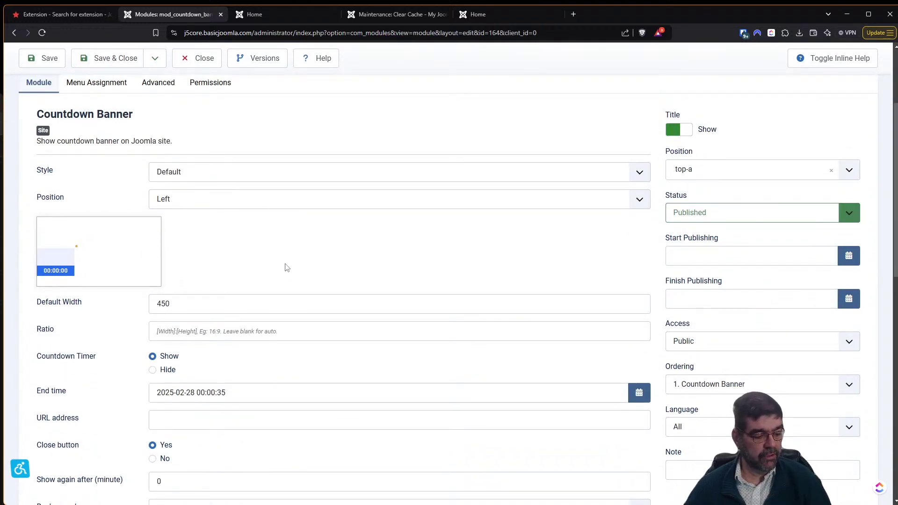
{"action": "scroll", "coordinate": [287, 267], "scroll_direction": "down", "scroll_amount": 3}
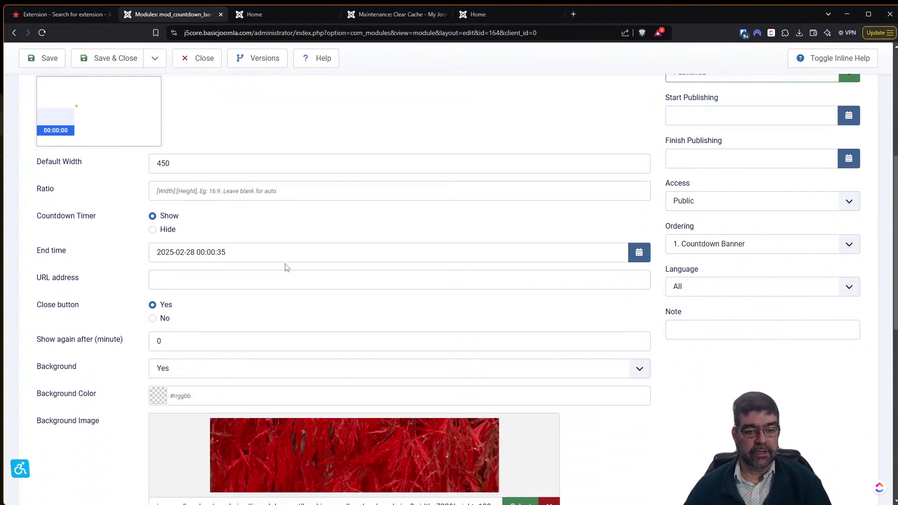
{"action": "scroll", "coordinate": [287, 267], "scroll_direction": "down", "scroll_amount": 3}
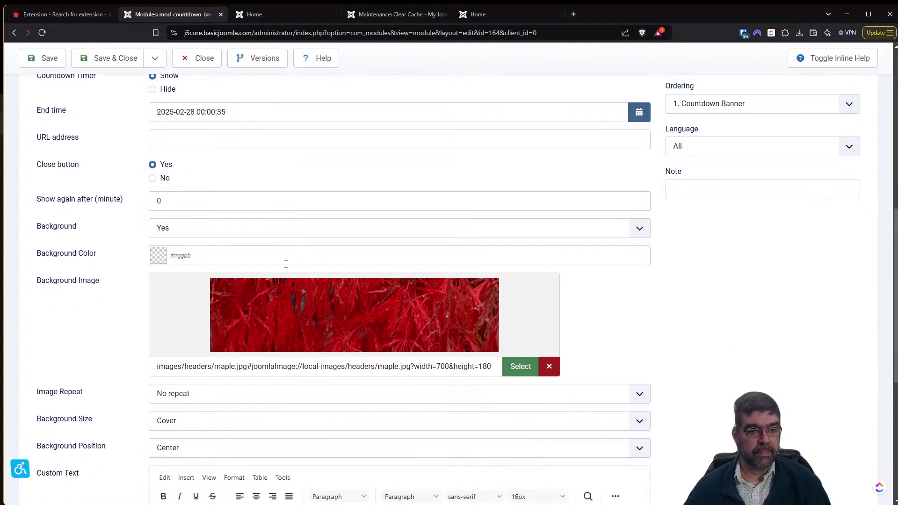
{"action": "scroll", "coordinate": [285, 264], "scroll_direction": "down", "scroll_amount": 2}
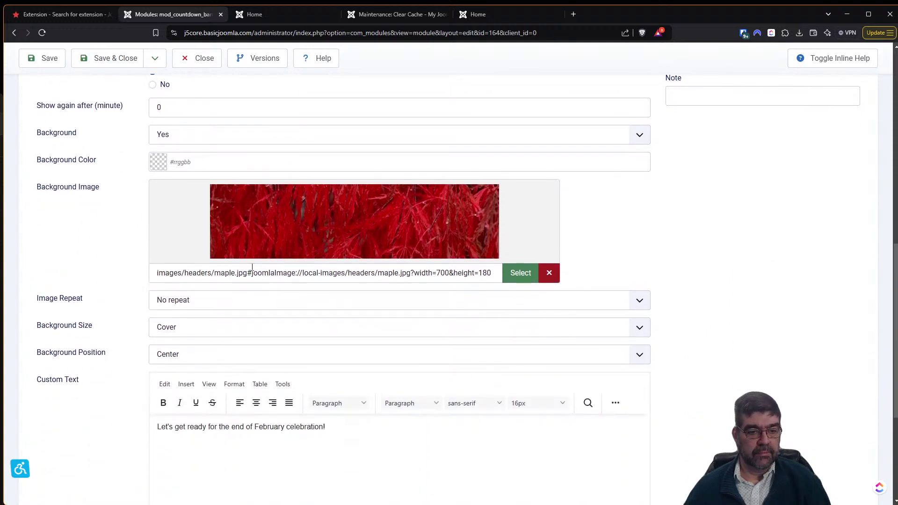
{"action": "left_click", "coordinate": [235, 301]}
{"action": "left_click", "coordinate": [235, 301]}
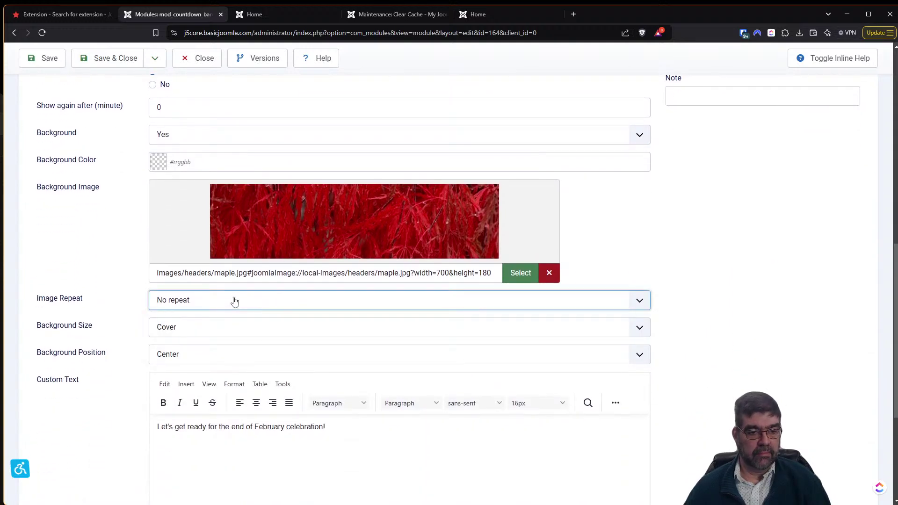
{"action": "left_click", "coordinate": [217, 334]}
{"action": "left_click", "coordinate": [216, 330]}
{"action": "left_click", "coordinate": [216, 330]}
{"action": "left_click", "coordinate": [216, 331]}
{"action": "left_click", "coordinate": [212, 335]}
{"action": "left_click", "coordinate": [213, 344]}
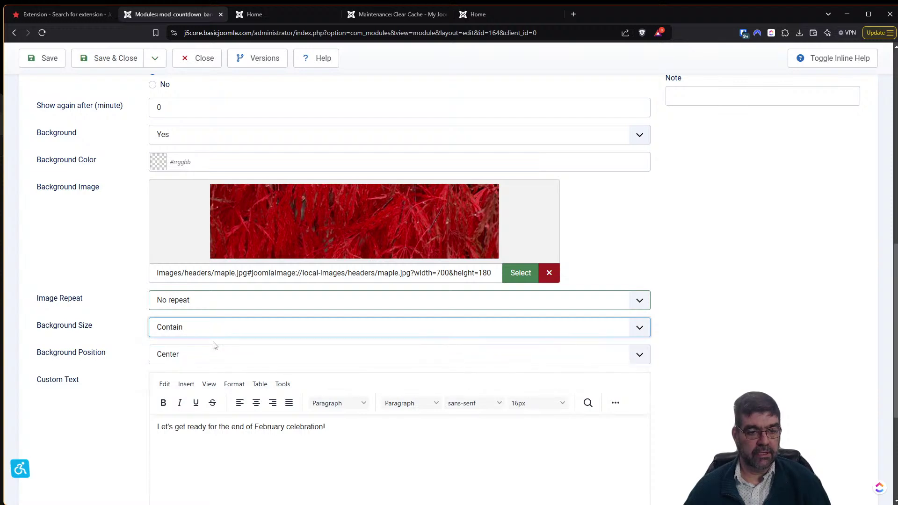
{"action": "left_click", "coordinate": [47, 58]}
Reload the home page and scroll to inspect the contained background, then return to the module.
{"action": "left_click", "coordinate": [266, 15]}
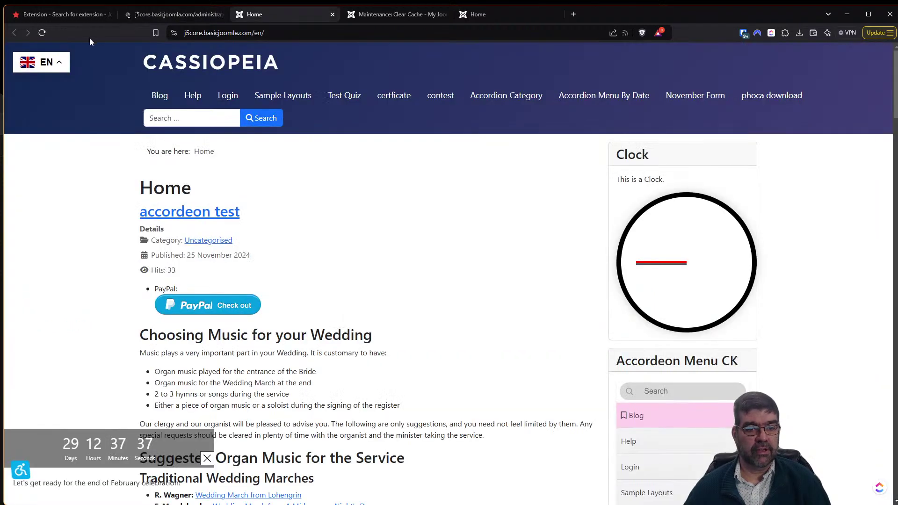
{"action": "left_click", "coordinate": [42, 32]}
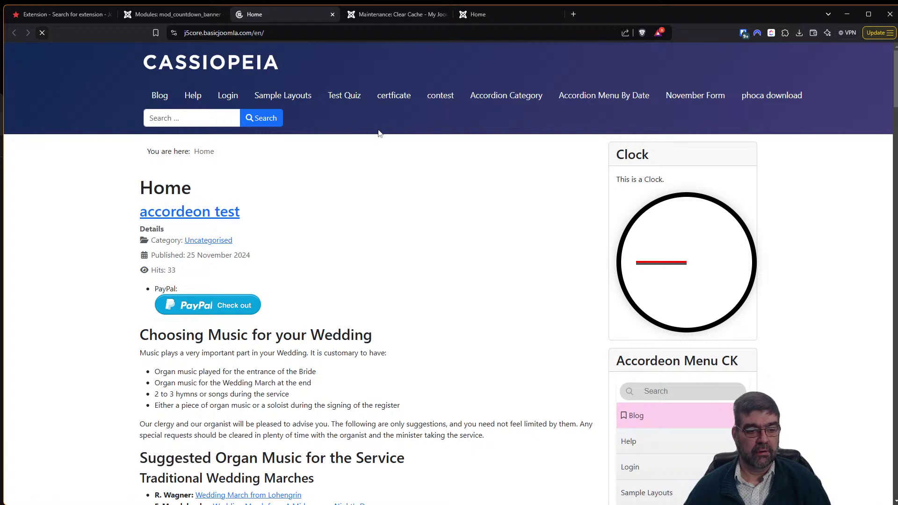
{"action": "scroll", "coordinate": [356, 237], "scroll_direction": "down", "scroll_amount": 2}
{"action": "scroll", "coordinate": [356, 237], "scroll_direction": "down", "scroll_amount": 3}
{"action": "scroll", "coordinate": [353, 240], "scroll_direction": "down", "scroll_amount": 1}
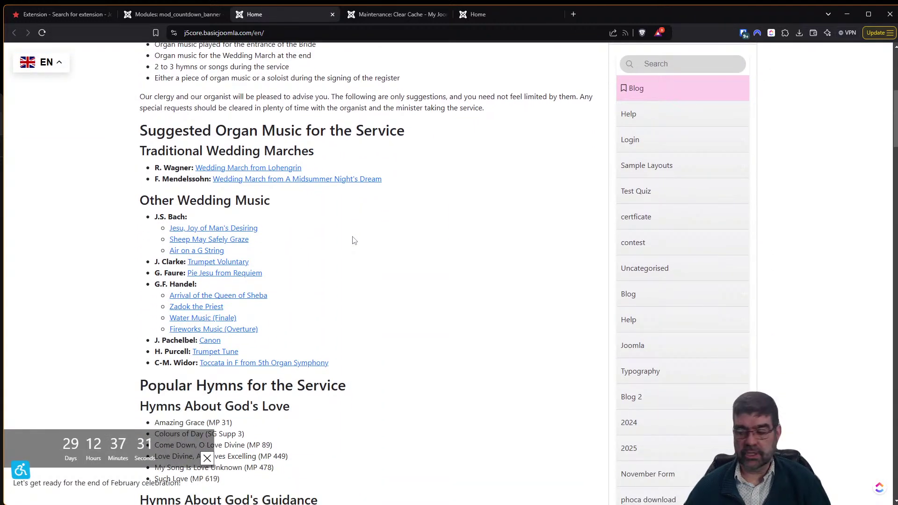
{"action": "left_click", "coordinate": [170, 16]}
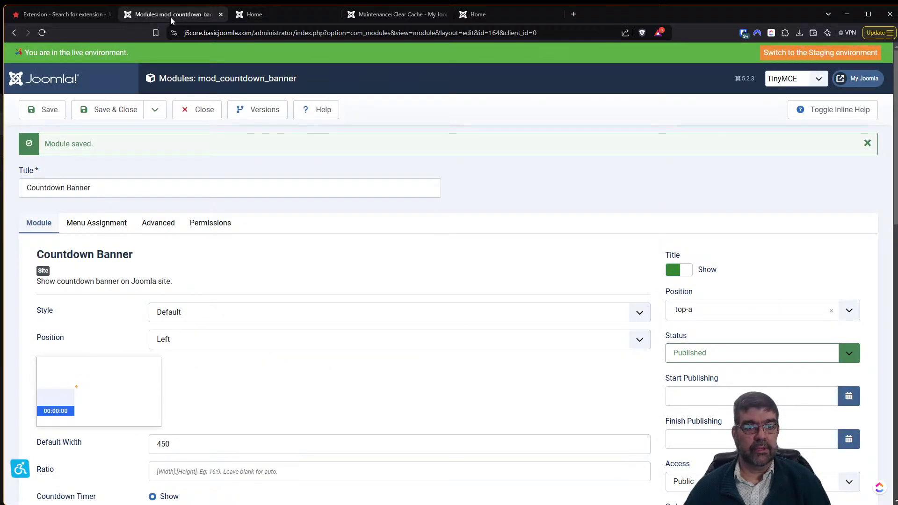
Read the Usage section of JoomHelper's Countdown Module for Joomla page, then return to the module settings.
{"action": "left_click", "coordinate": [51, 16]}
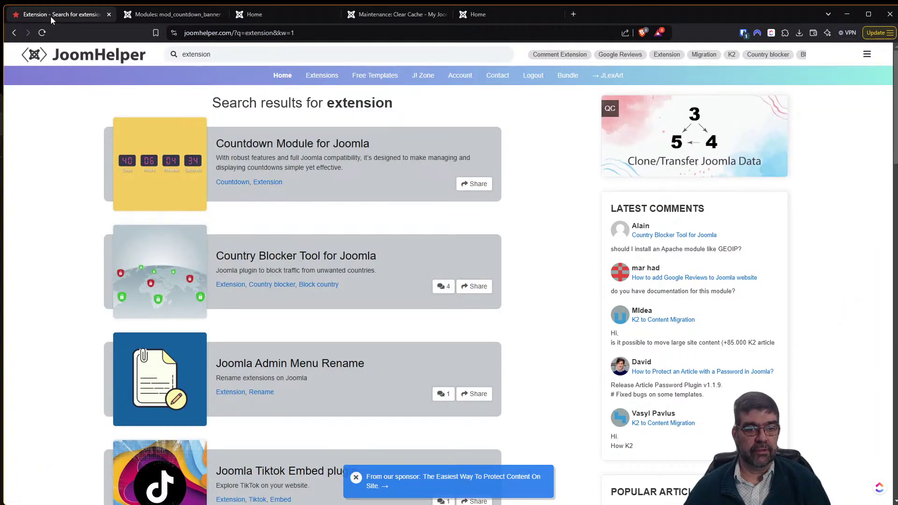
{"action": "left_click", "coordinate": [181, 165]}
{"action": "scroll", "coordinate": [185, 187], "scroll_direction": "down", "scroll_amount": 10}
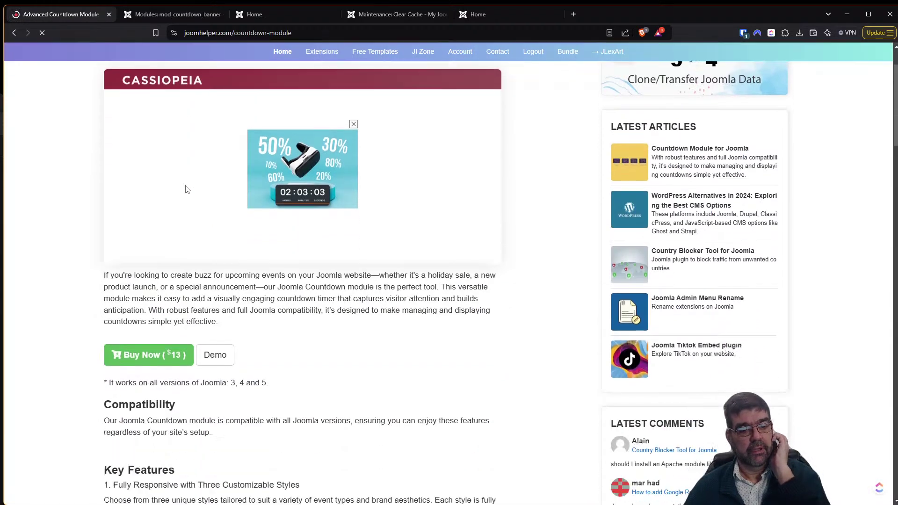
{"action": "scroll", "coordinate": [187, 195], "scroll_direction": "down", "scroll_amount": 8}
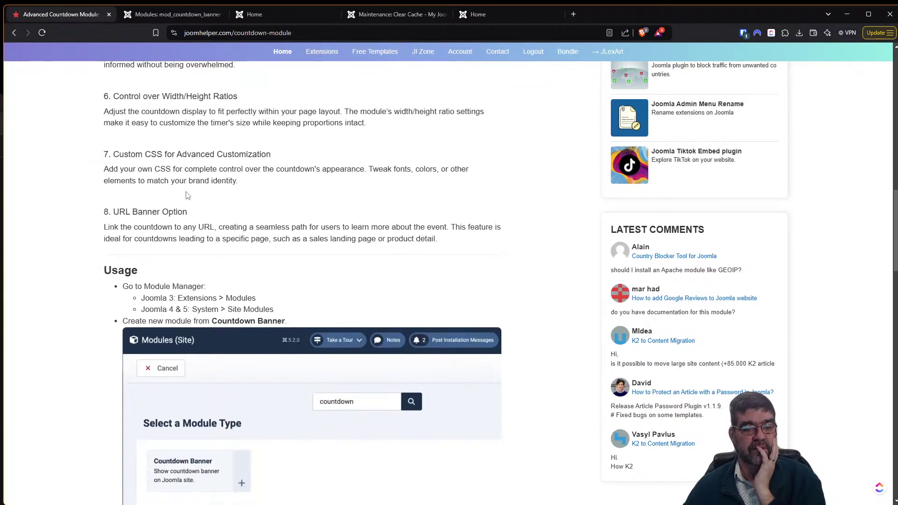
{"action": "scroll", "coordinate": [178, 153], "scroll_direction": "up", "scroll_amount": 1}
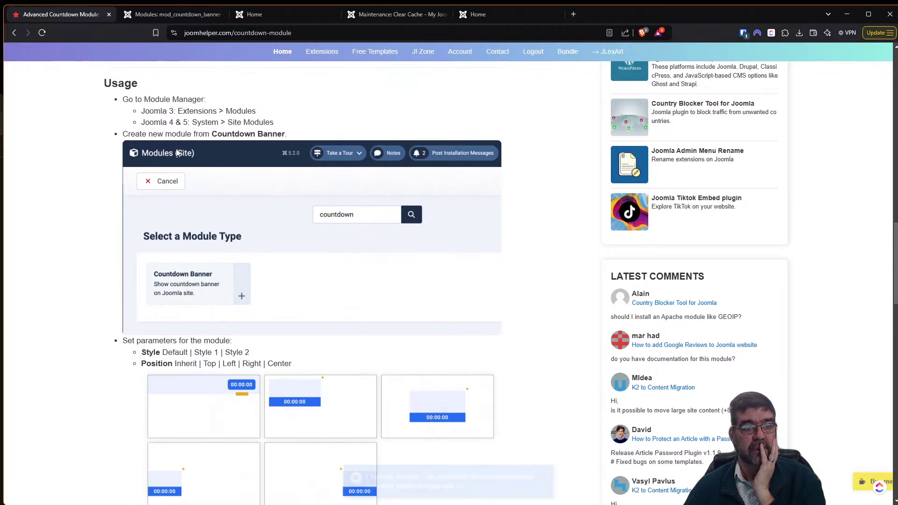
{"action": "scroll", "coordinate": [200, 153], "scroll_direction": "down", "scroll_amount": 4}
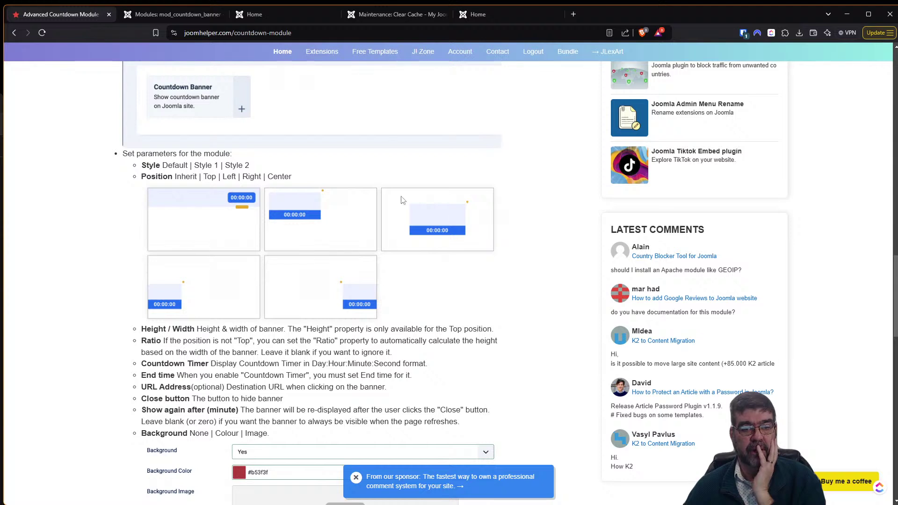
{"action": "scroll", "coordinate": [194, 250], "scroll_direction": "down", "scroll_amount": 2}
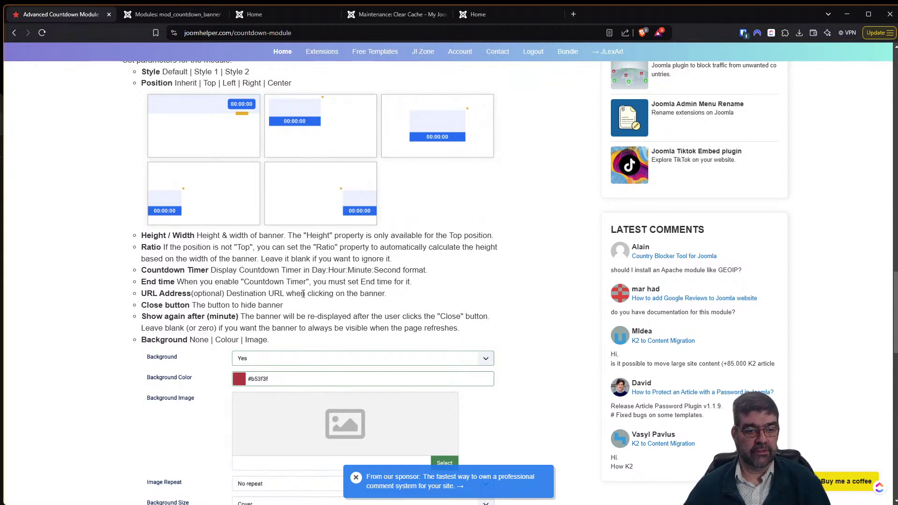
{"action": "scroll", "coordinate": [300, 294], "scroll_direction": "down", "scroll_amount": 2}
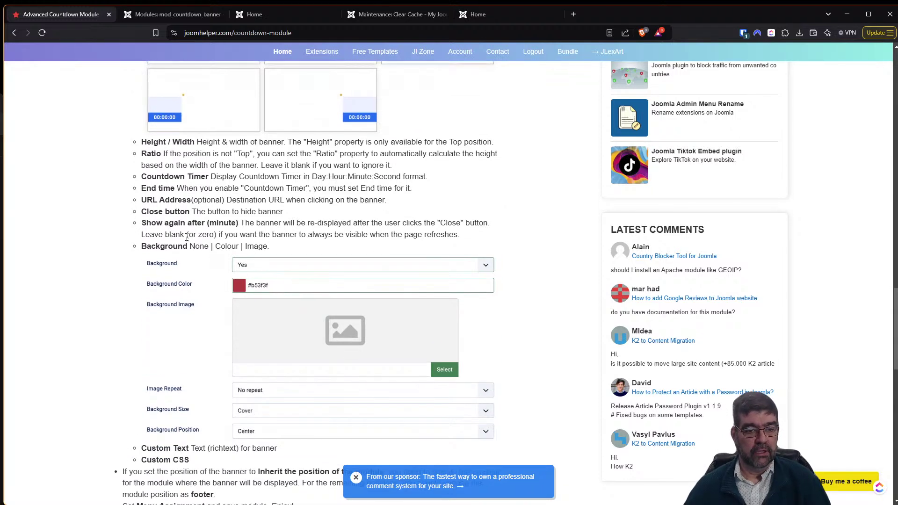
{"action": "scroll", "coordinate": [186, 237], "scroll_direction": "down", "scroll_amount": 2}
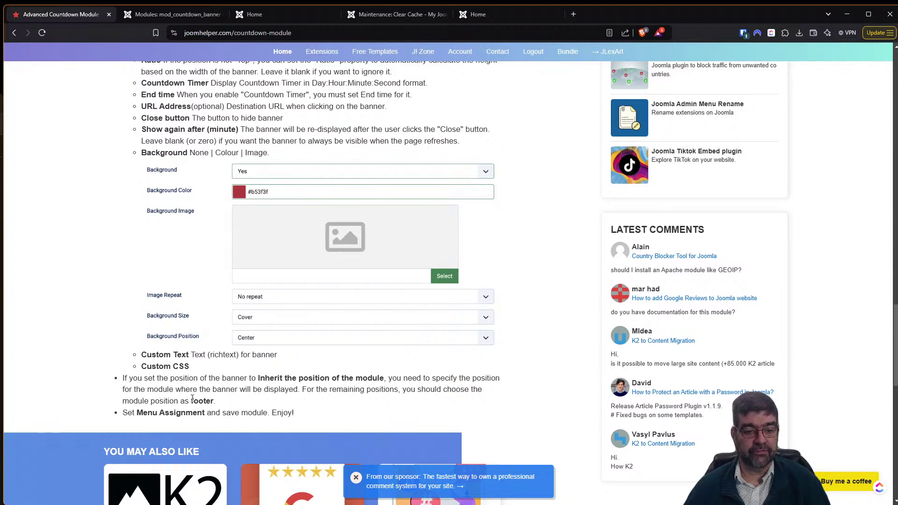
{"action": "scroll", "coordinate": [193, 398], "scroll_direction": "down", "scroll_amount": 2}
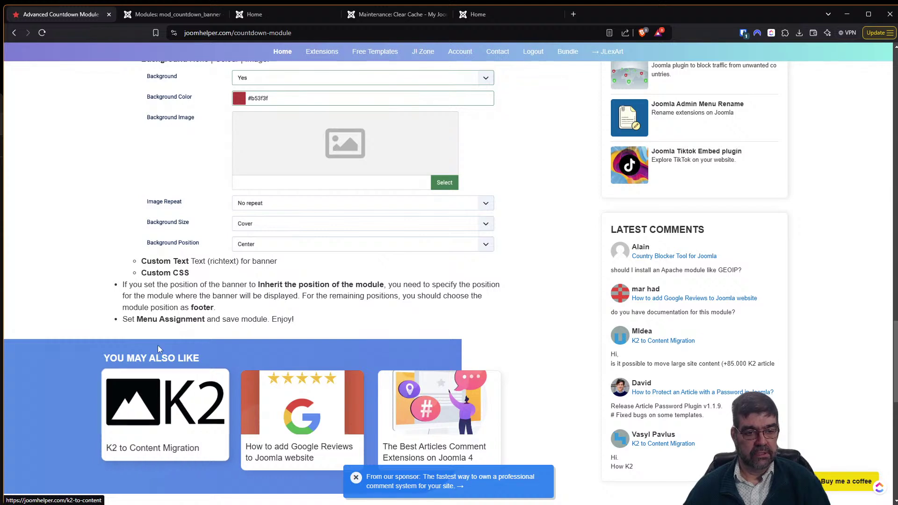
{"action": "scroll", "coordinate": [233, 343], "scroll_direction": "up", "scroll_amount": 2}
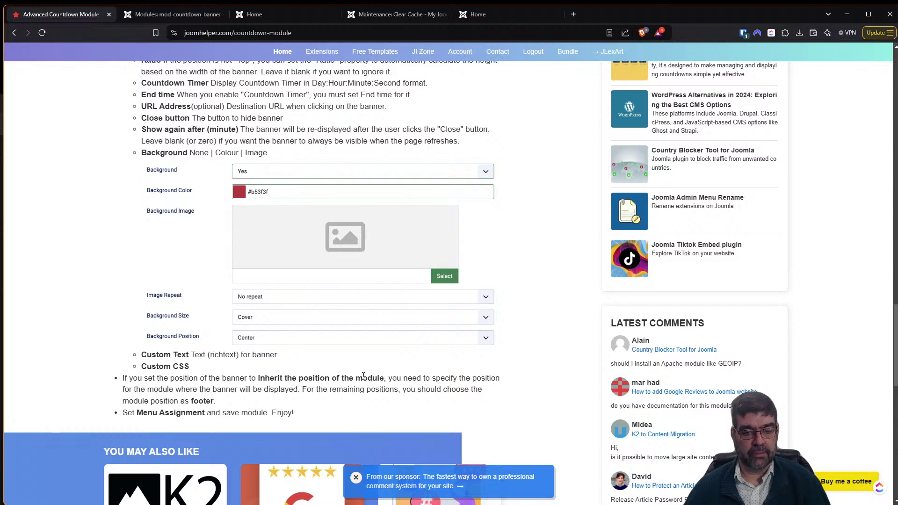
{"action": "left_click", "coordinate": [145, 16]}
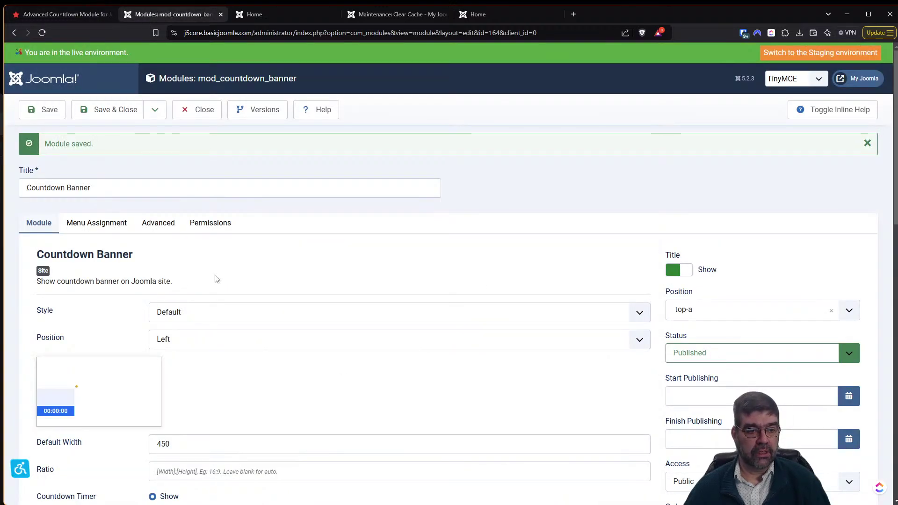
Set the banner Position to 'Inherit the position of the module' and save.
{"action": "left_click", "coordinate": [221, 343]}
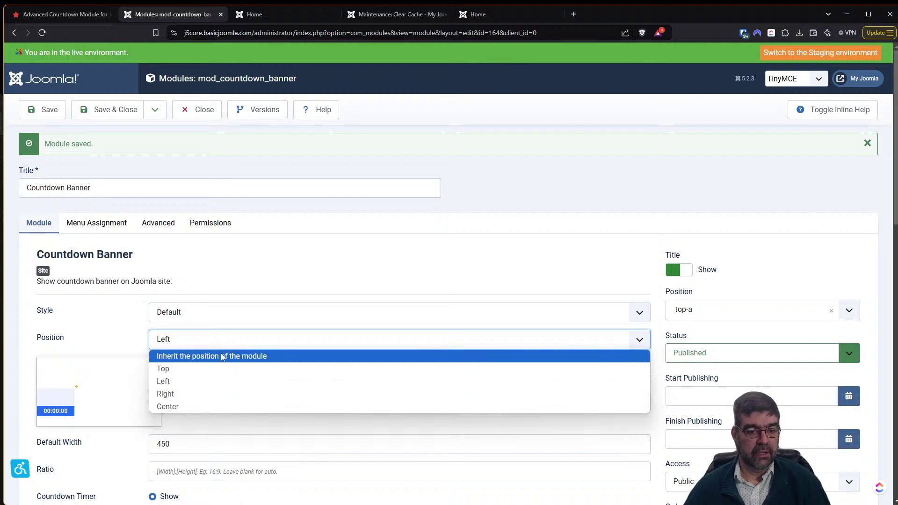
{"action": "left_click", "coordinate": [221, 357]}
{"action": "scroll", "coordinate": [221, 357], "scroll_direction": "down", "scroll_amount": 3}
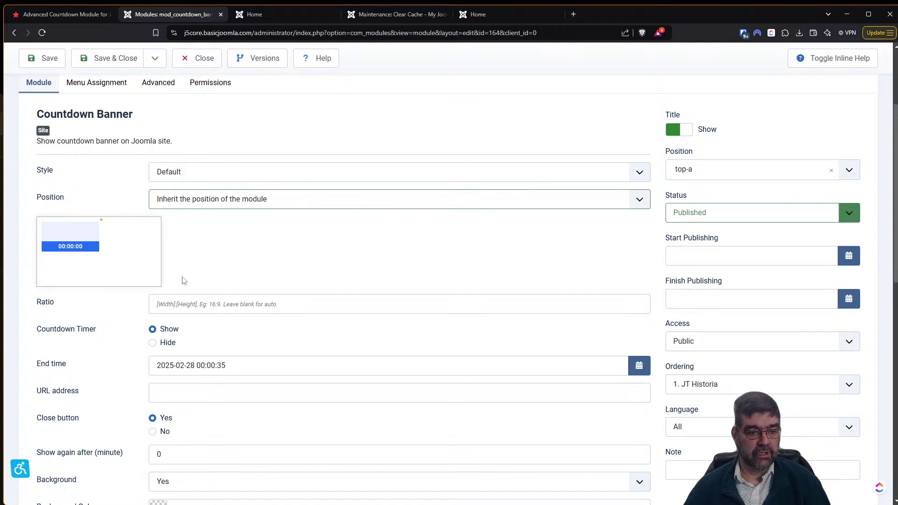
{"action": "scroll", "coordinate": [182, 283], "scroll_direction": "down", "scroll_amount": 2}
{"action": "scroll", "coordinate": [182, 284], "scroll_direction": "up", "scroll_amount": 3}
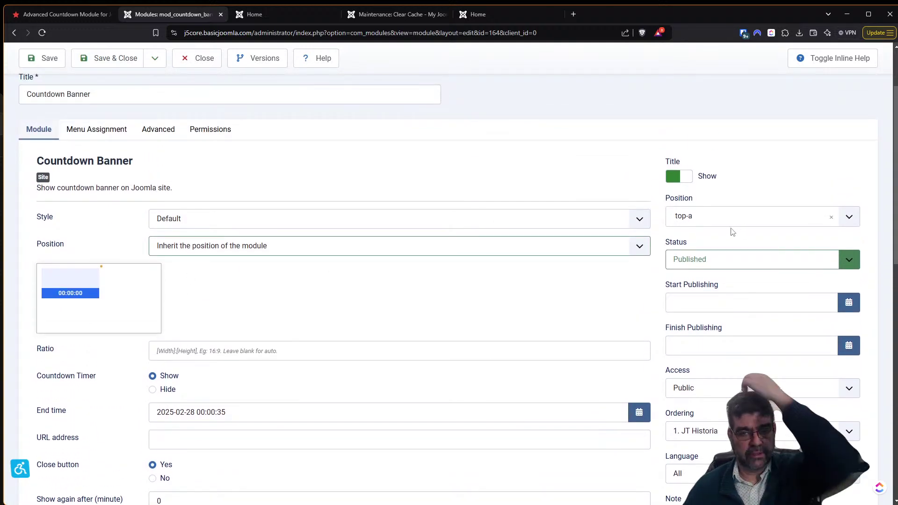
{"action": "left_click", "coordinate": [43, 58]}
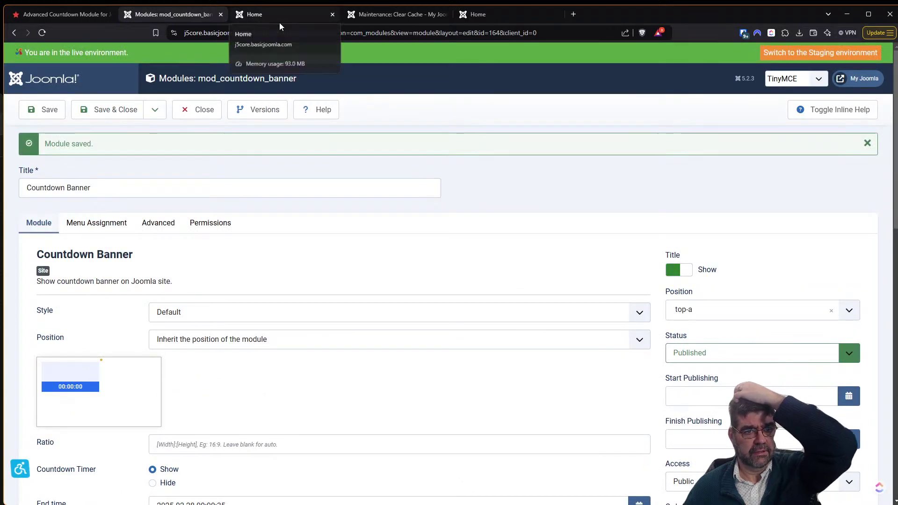
Clear the cache with Delete All and highlight the ticking countdown digits on the home page.
{"action": "left_click", "coordinate": [358, 14]}
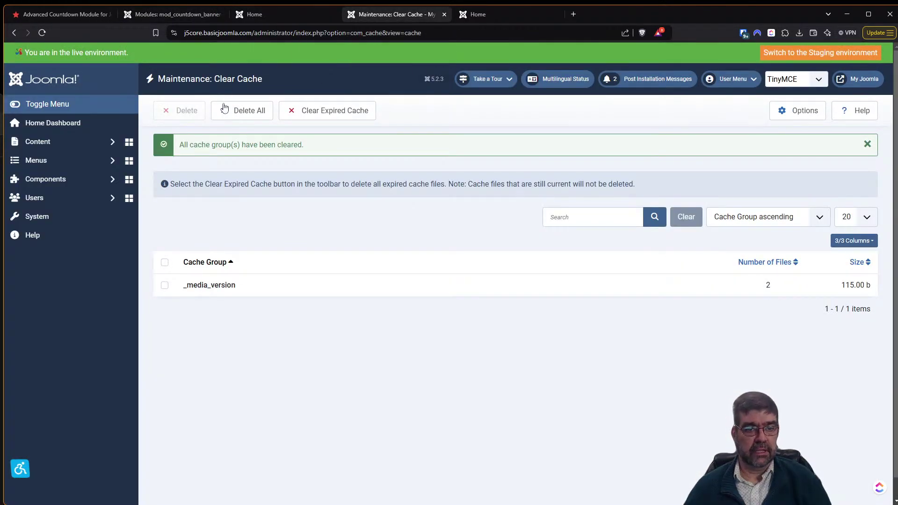
{"action": "left_click", "coordinate": [297, 115]}
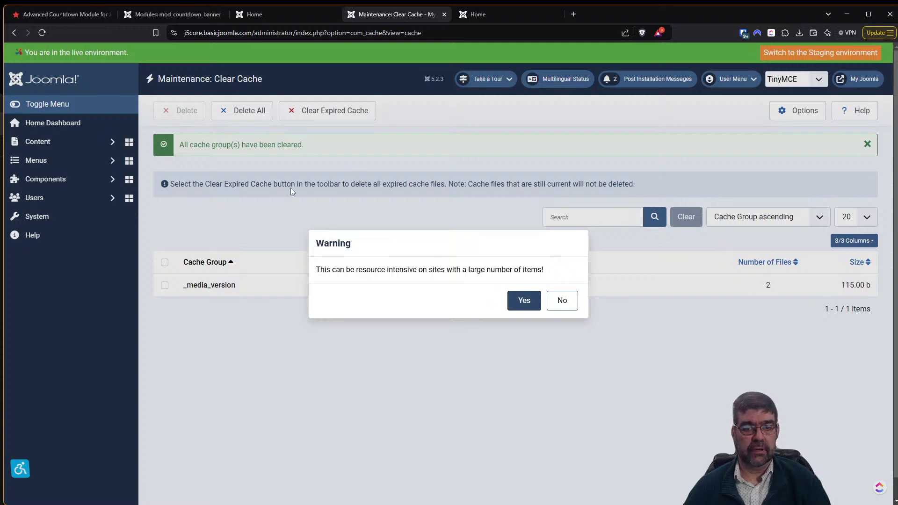
{"action": "left_click", "coordinate": [561, 303]}
{"action": "left_click", "coordinate": [255, 113]}
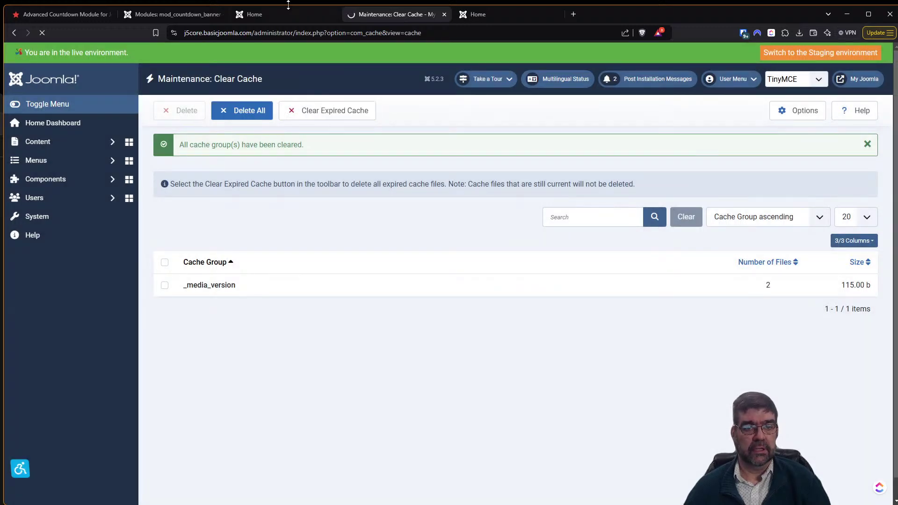
{"action": "left_click", "coordinate": [286, 13]}
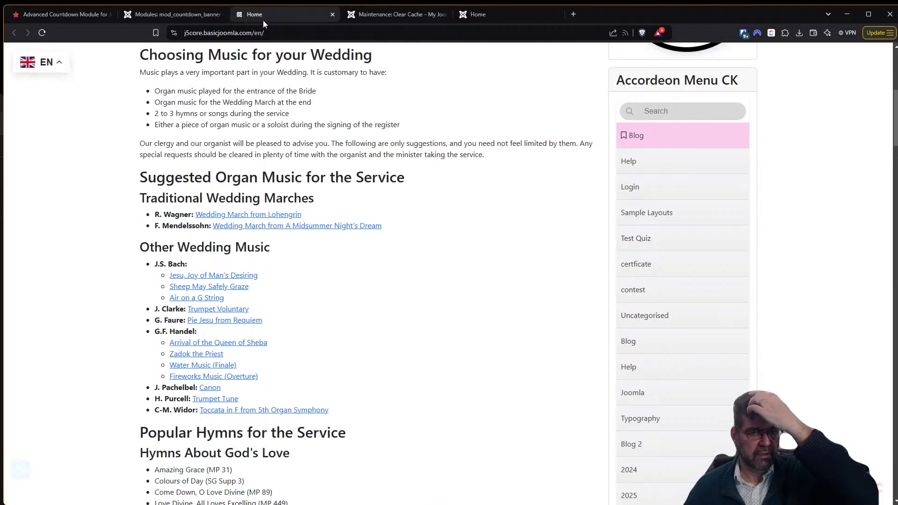
{"action": "scroll", "coordinate": [876, 85], "scroll_direction": "up", "scroll_amount": 2}
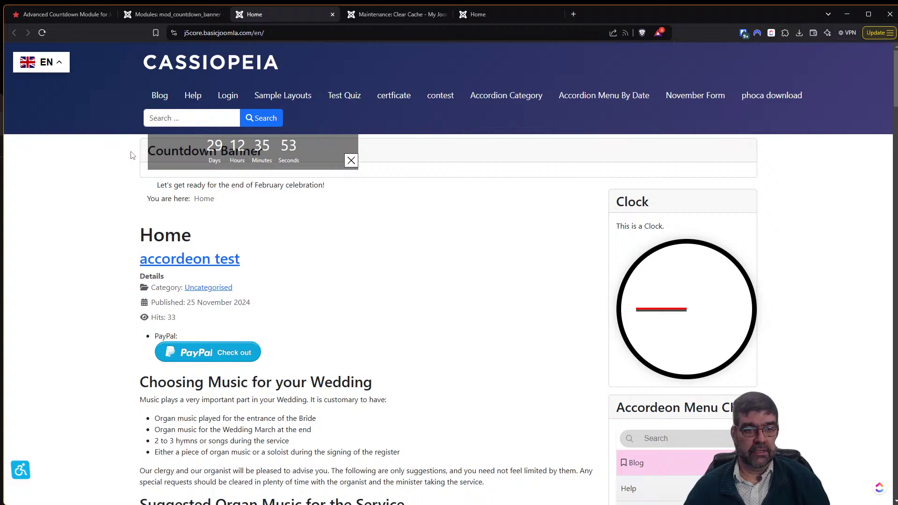
{"action": "left_click_drag", "start_coordinate": [154, 152], "coordinate": [294, 160]}
Hide the Countdown Banner's module title on the site and save the module.
{"action": "left_click", "coordinate": [206, 14]}
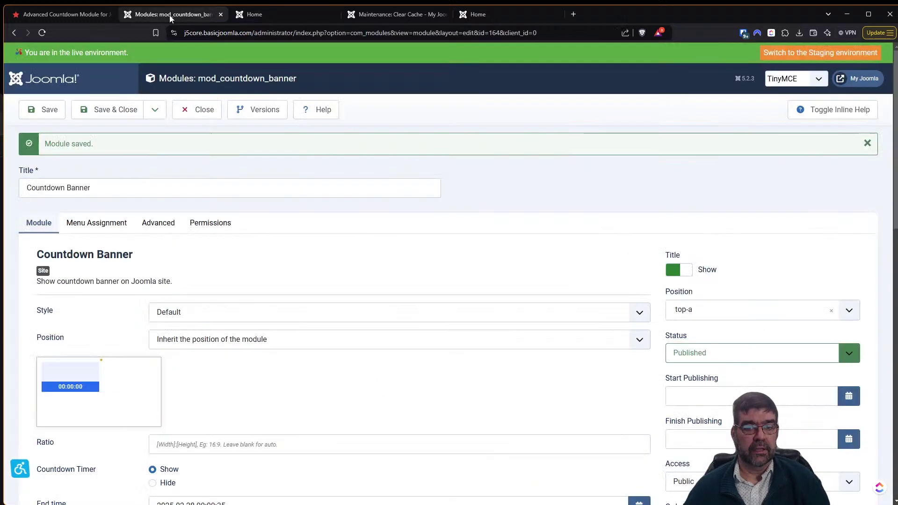
{"action": "left_click", "coordinate": [712, 318]}
{"action": "left_click", "coordinate": [712, 317]}
{"action": "left_click", "coordinate": [684, 272]}
{"action": "left_click", "coordinate": [47, 109]}
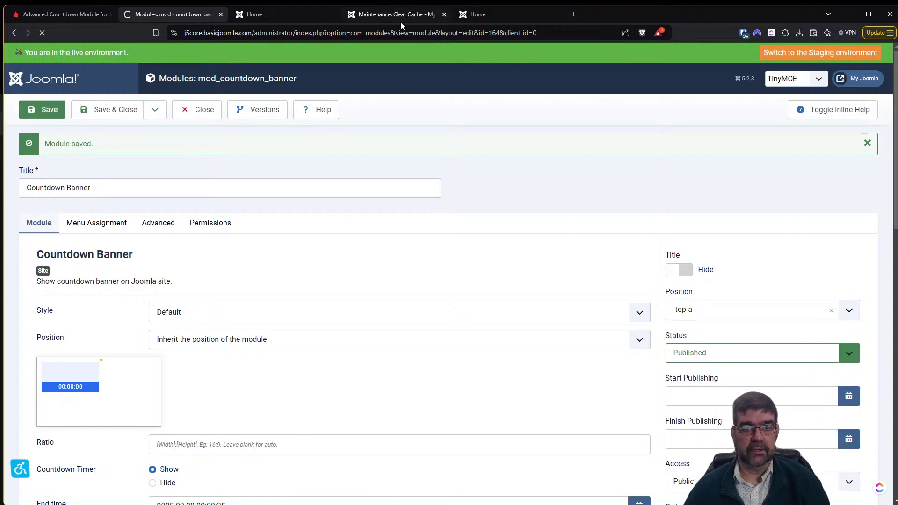
Reload the home page to check the banner, then scroll the editor to the background and custom text fields.
{"action": "left_click", "coordinate": [262, 18]}
{"action": "key", "text": "F5"}
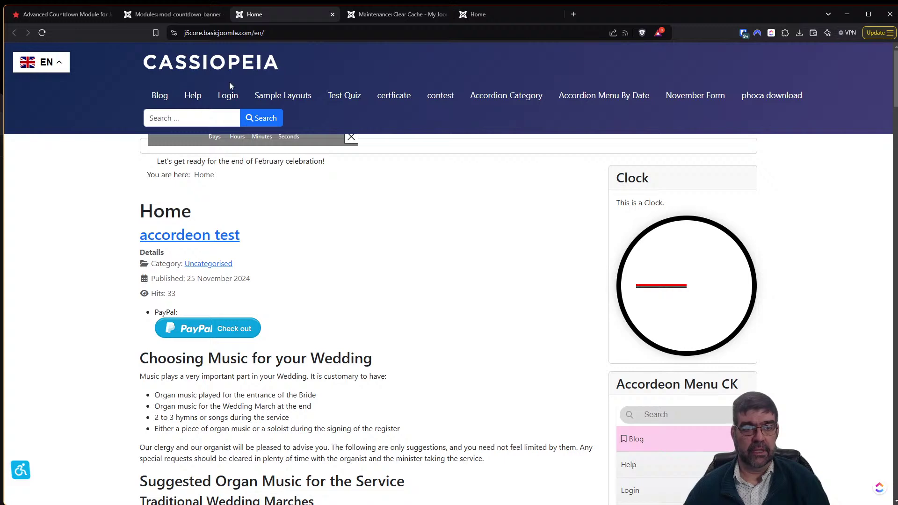
{"action": "left_click", "coordinate": [153, 14]}
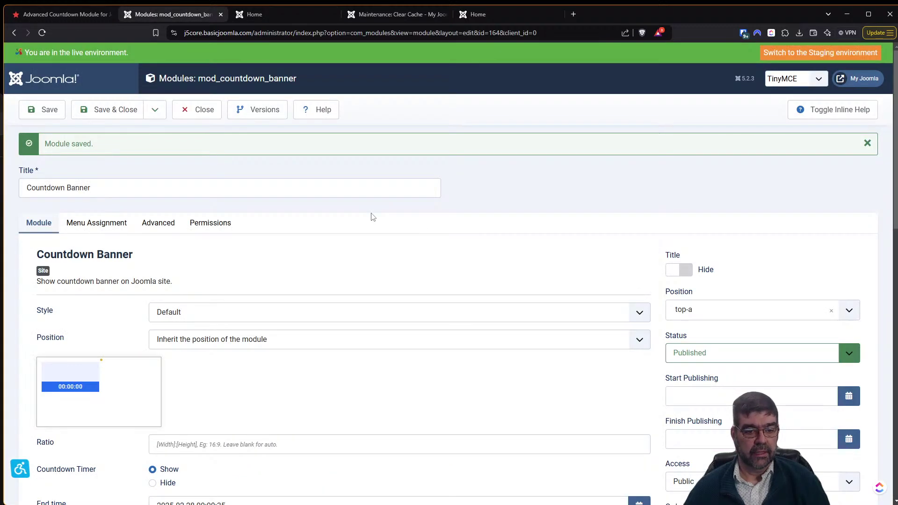
{"action": "left_click_drag", "start_coordinate": [894, 171], "coordinate": [883, 337]}
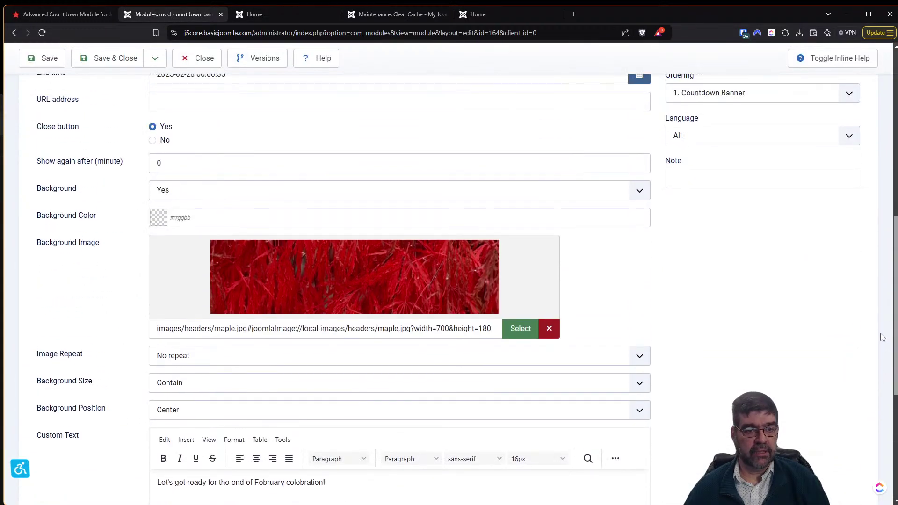
Set the banner's Background Color to pink #e07575 and save.
{"action": "left_click", "coordinate": [169, 221]}
{"action": "left_click", "coordinate": [183, 236]}
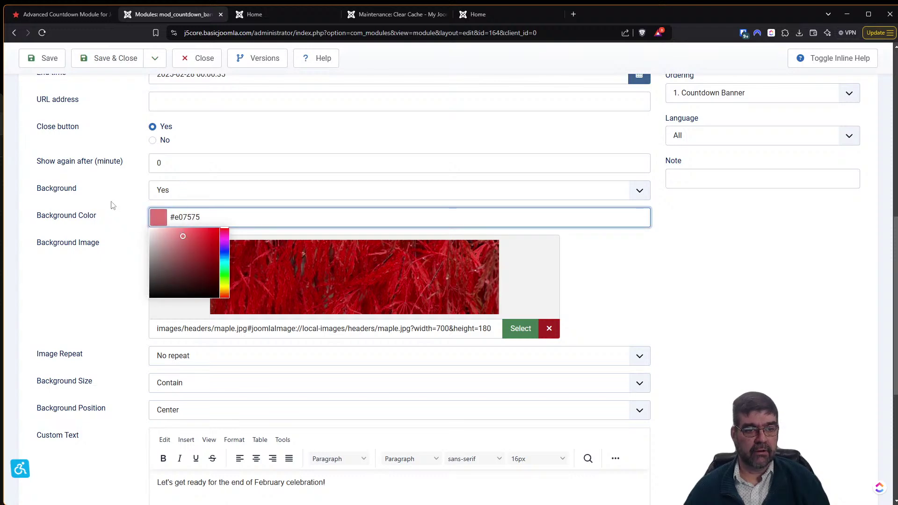
{"action": "left_click", "coordinate": [111, 205]}
{"action": "left_click", "coordinate": [49, 59]}
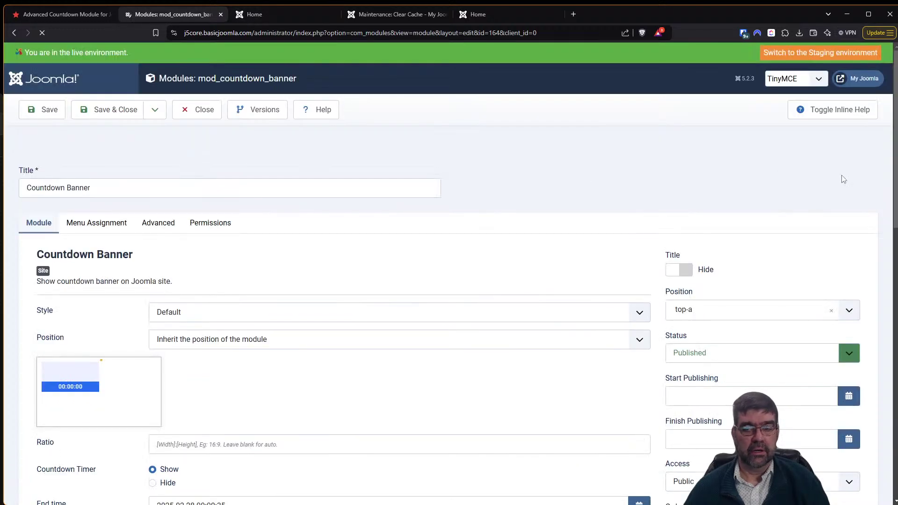
Place the timer at Top, assign the module to Footer [footer], save, and view the site.
{"action": "left_click", "coordinate": [202, 340]}
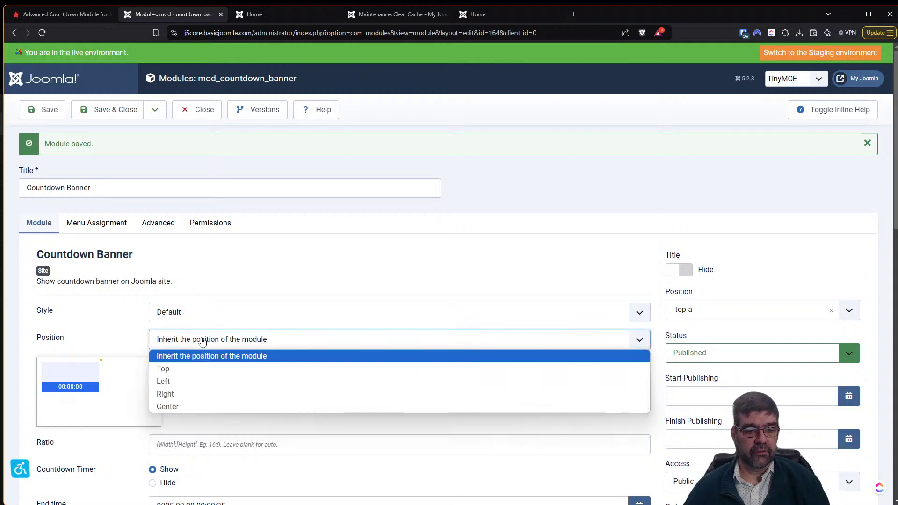
{"action": "left_click", "coordinate": [195, 369]}
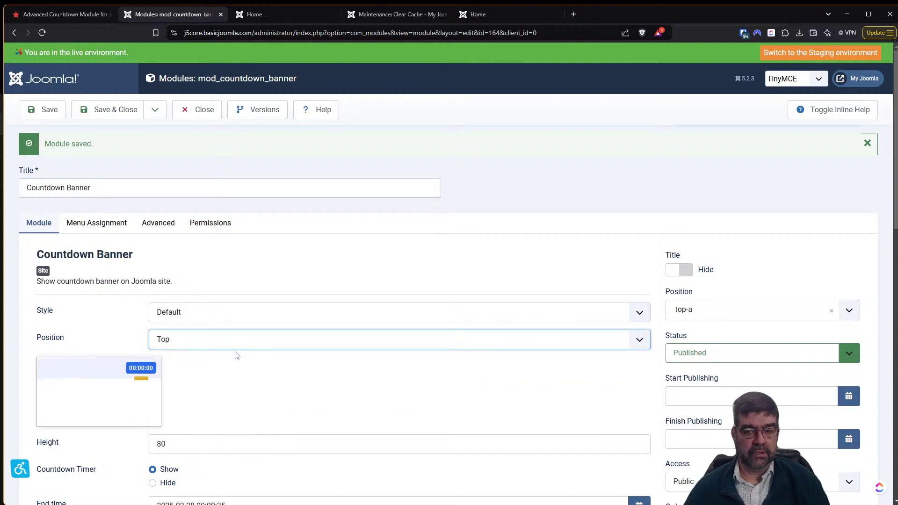
{"action": "left_click", "coordinate": [697, 312]}
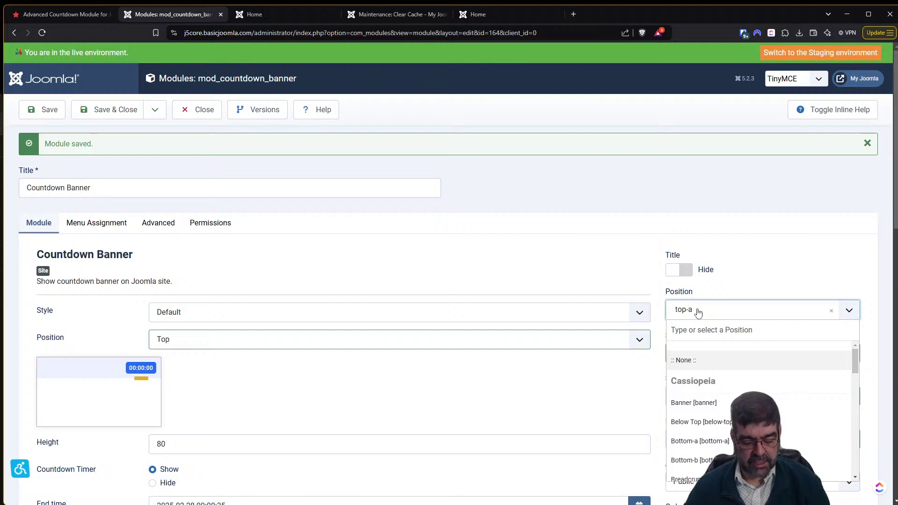
{"action": "type", "text": "footer"}
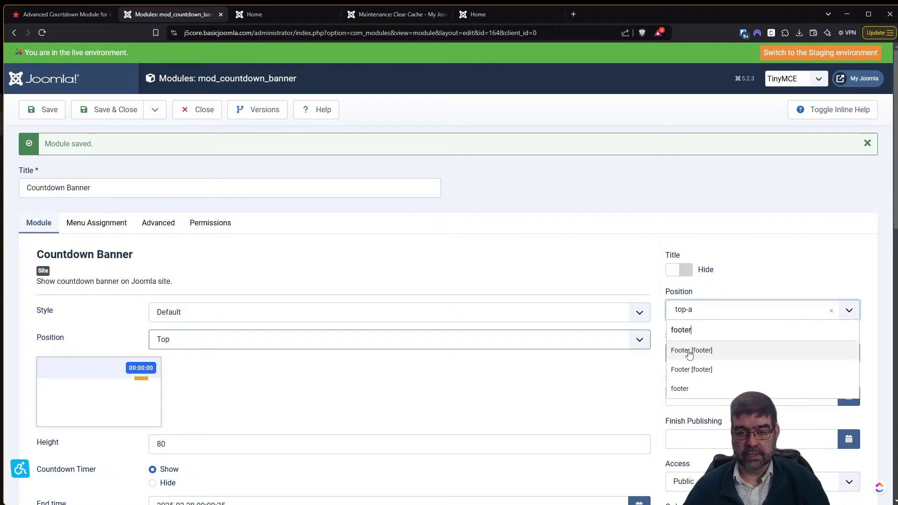
{"action": "left_click", "coordinate": [688, 351]}
{"action": "left_click", "coordinate": [61, 118]}
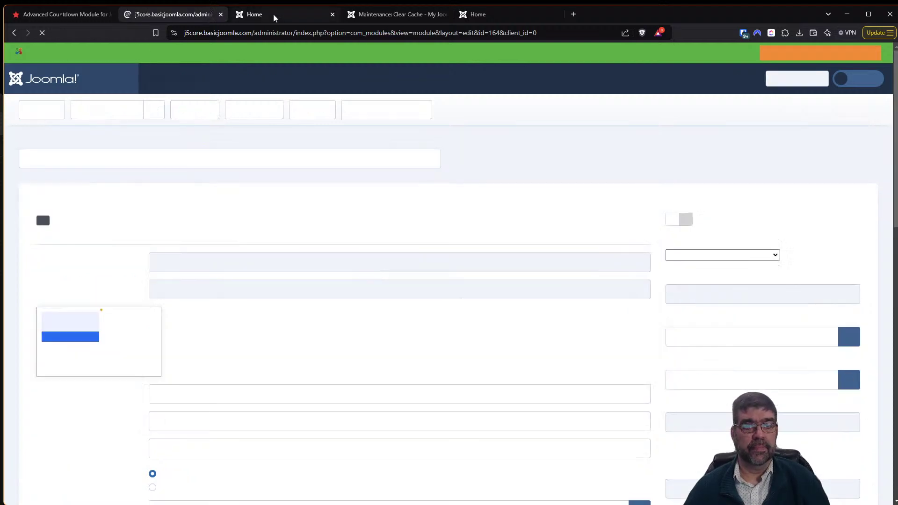
{"action": "left_click", "coordinate": [273, 13]}
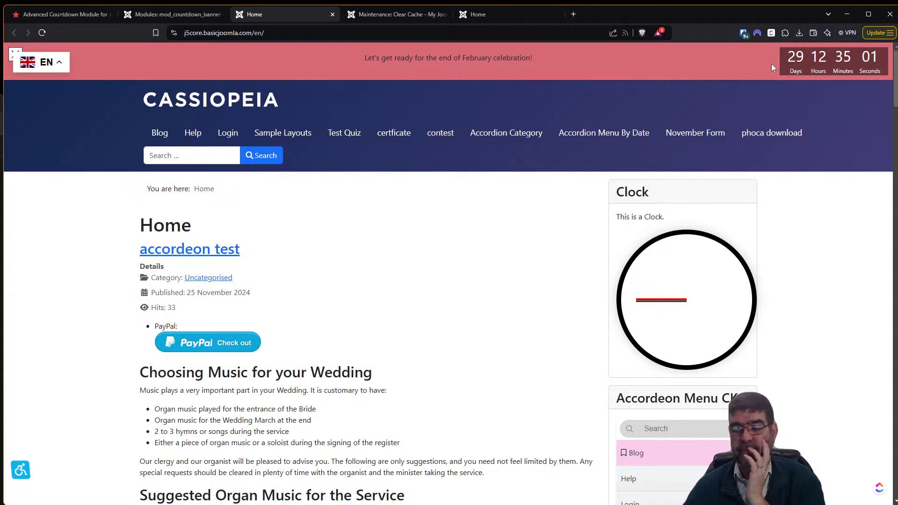
Switch the banner Style to Style 1, save, and reload the home page to preview it.
{"action": "left_click", "coordinate": [210, 14]}
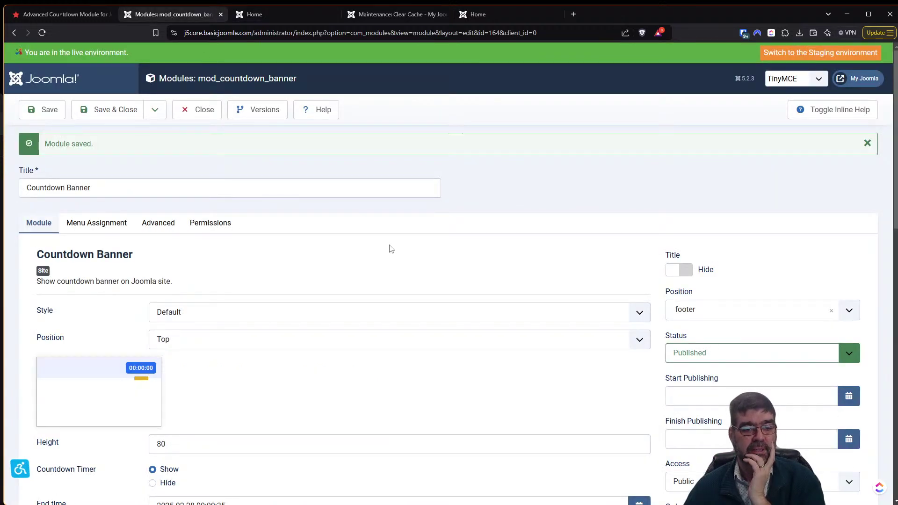
{"action": "left_click", "coordinate": [185, 320]}
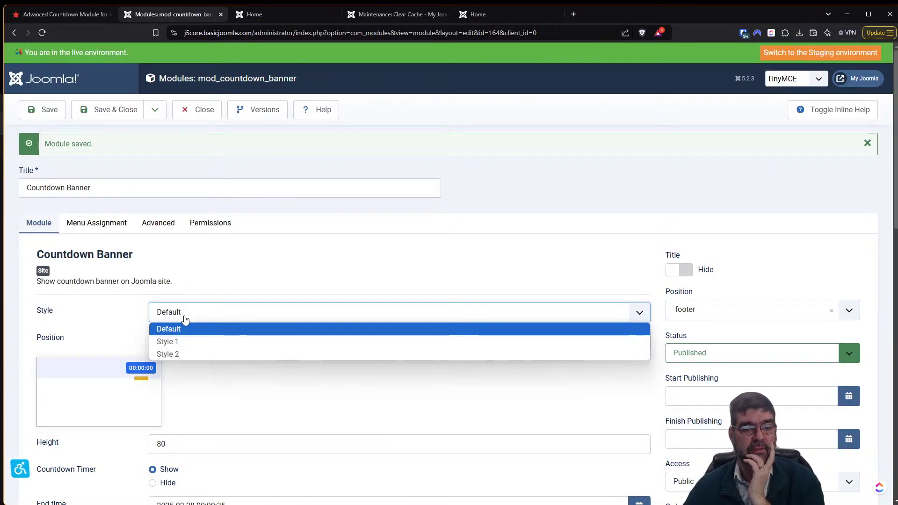
{"action": "left_click", "coordinate": [190, 343]}
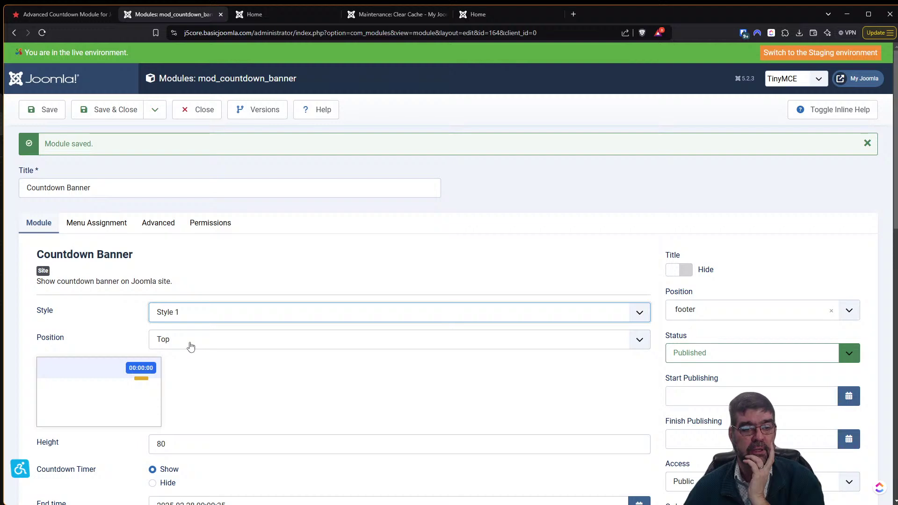
{"action": "left_click", "coordinate": [38, 113]}
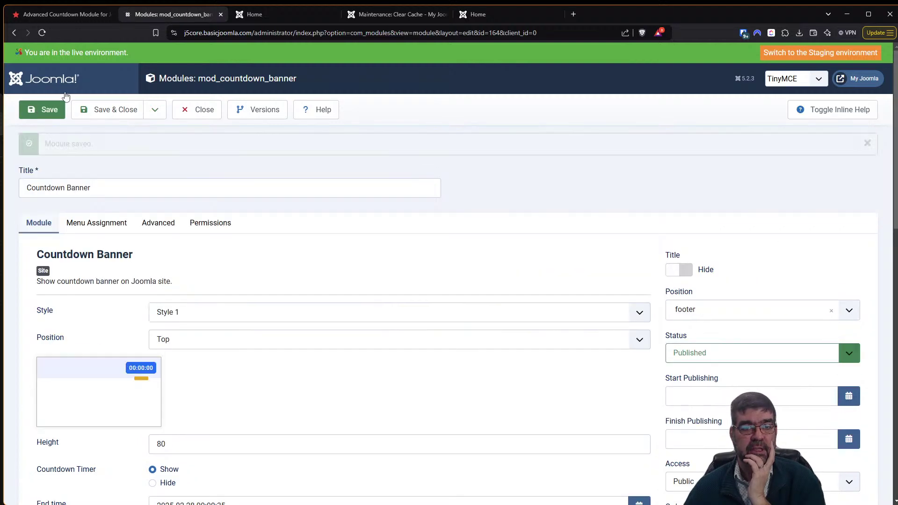
{"action": "left_click", "coordinate": [279, 15]}
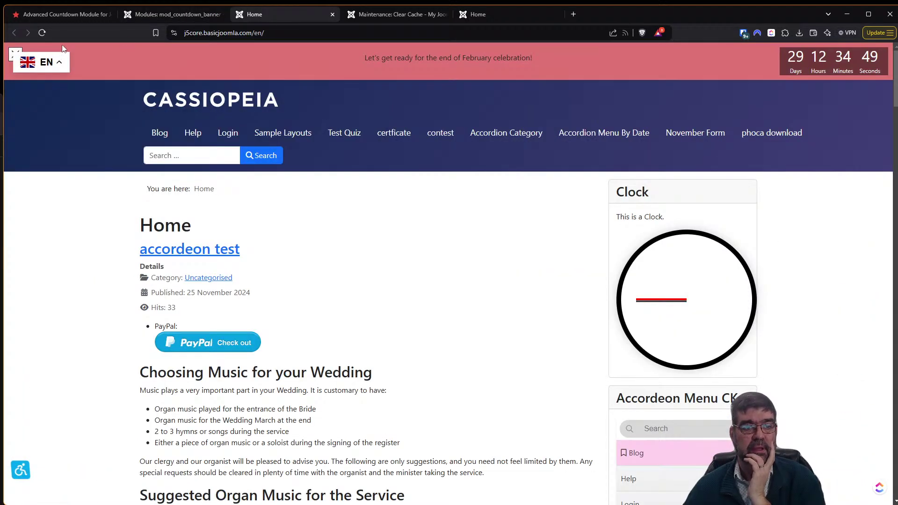
{"action": "key", "text": "F5"}
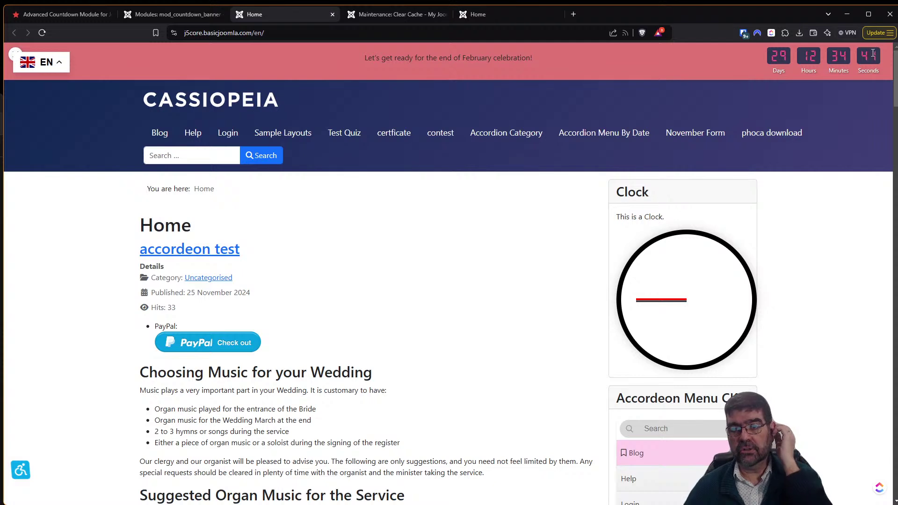
Switch the banner Style to Style 2, save, and reload the home page to see the dark timer.
{"action": "left_click", "coordinate": [194, 14]}
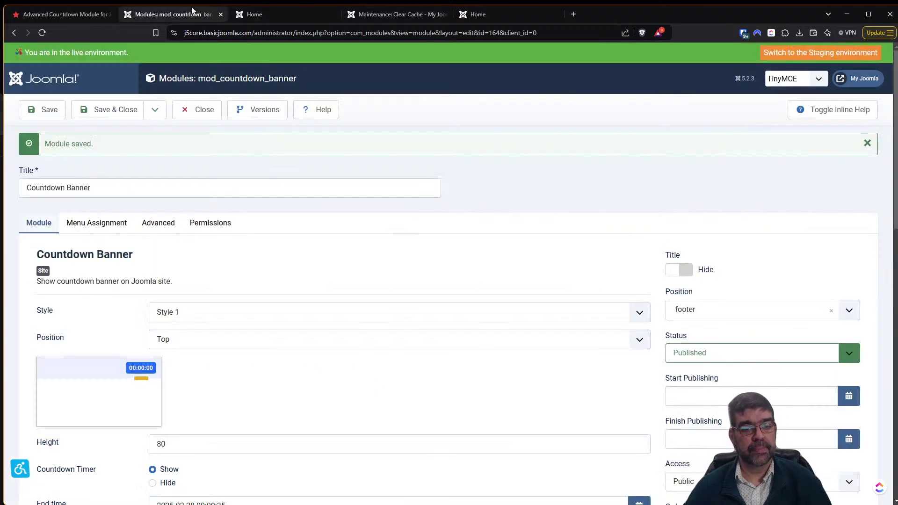
{"action": "left_click", "coordinate": [186, 314]}
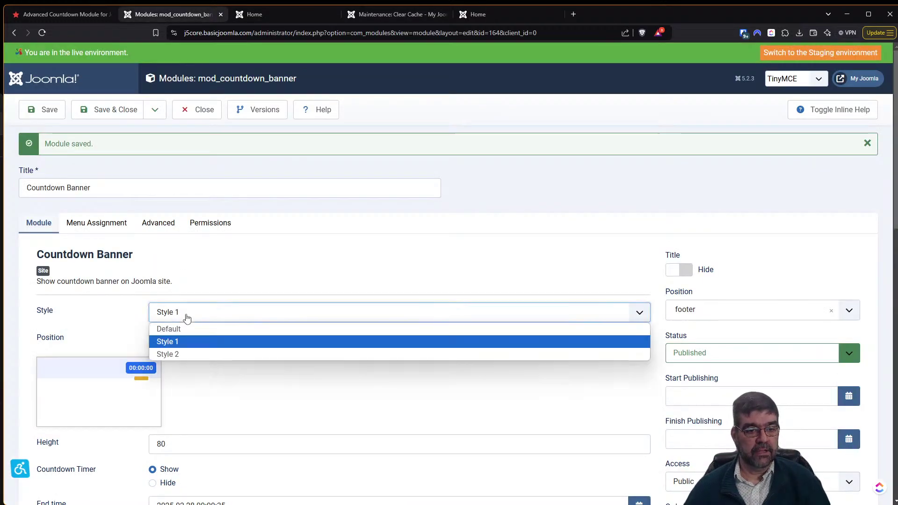
{"action": "left_click", "coordinate": [190, 356]}
{"action": "left_click", "coordinate": [39, 110]}
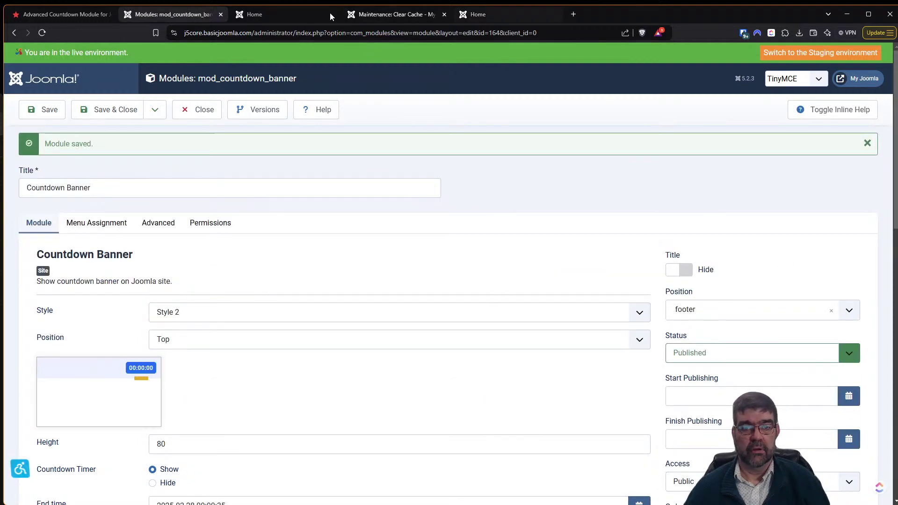
{"action": "left_click", "coordinate": [290, 15]}
{"action": "key", "text": "F5"}
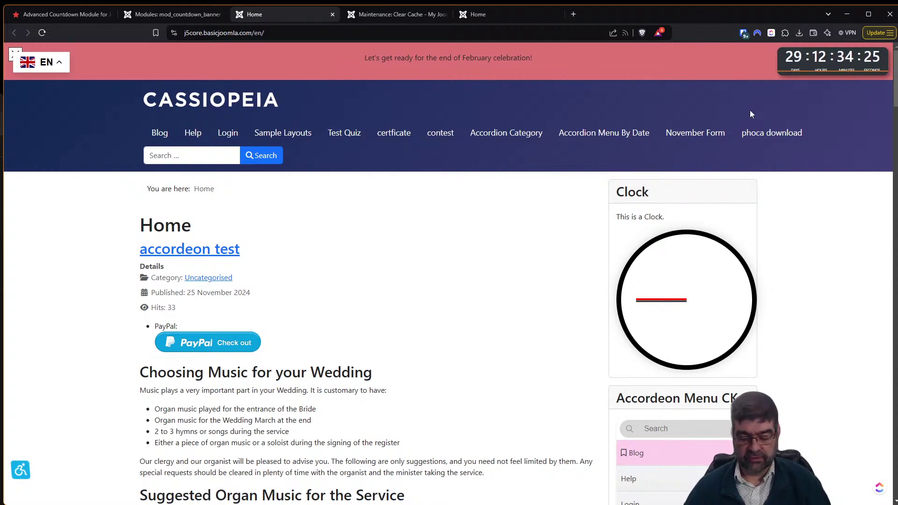
Inspect the countdown's fs_clock element in Chrome DevTools and expand its children.
{"action": "scroll", "coordinate": [751, 111], "scroll_direction": "up", "scroll_amount": 7}
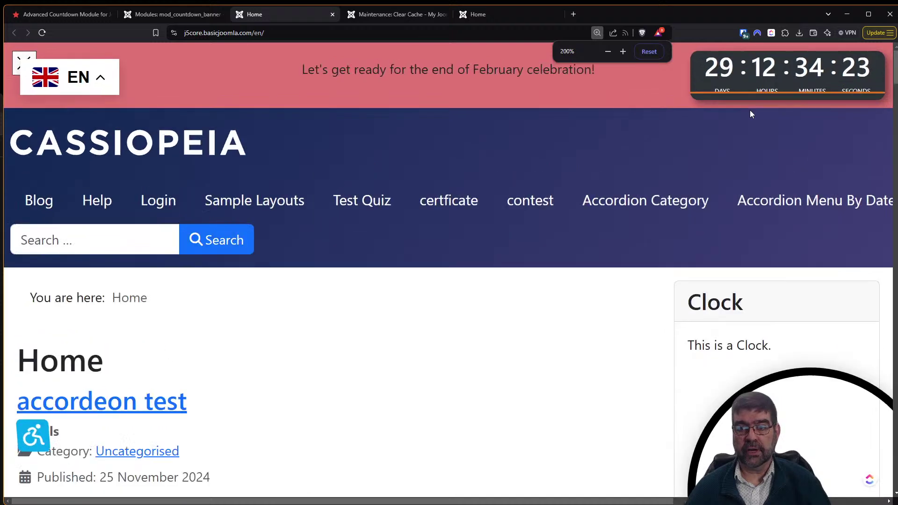
{"action": "scroll", "coordinate": [751, 110], "scroll_direction": "up", "scroll_amount": 1}
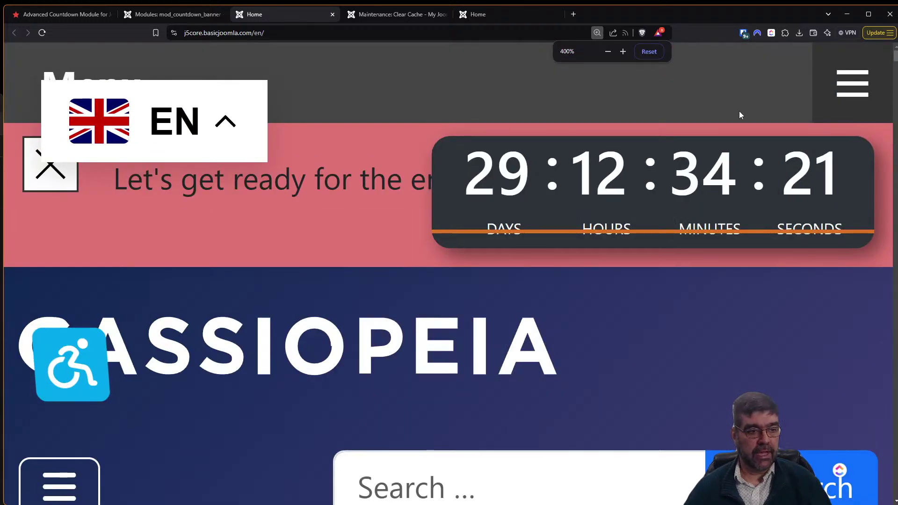
{"action": "right_click", "coordinate": [523, 232]}
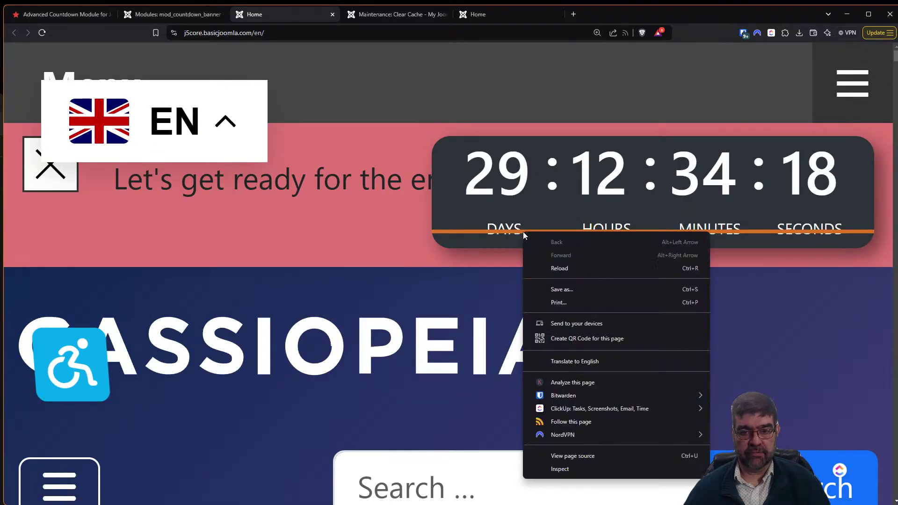
{"action": "left_click", "coordinate": [577, 468]}
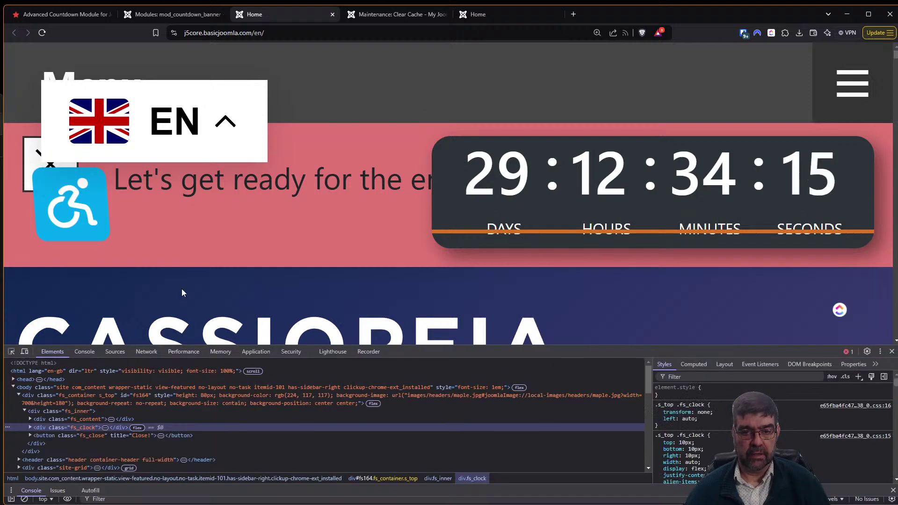
{"action": "left_click", "coordinate": [12, 352]}
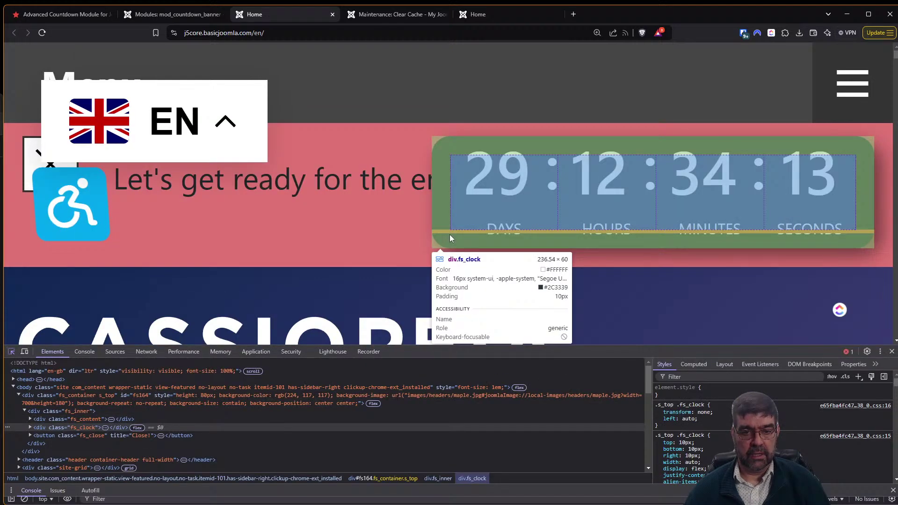
{"action": "left_click", "coordinate": [450, 234]}
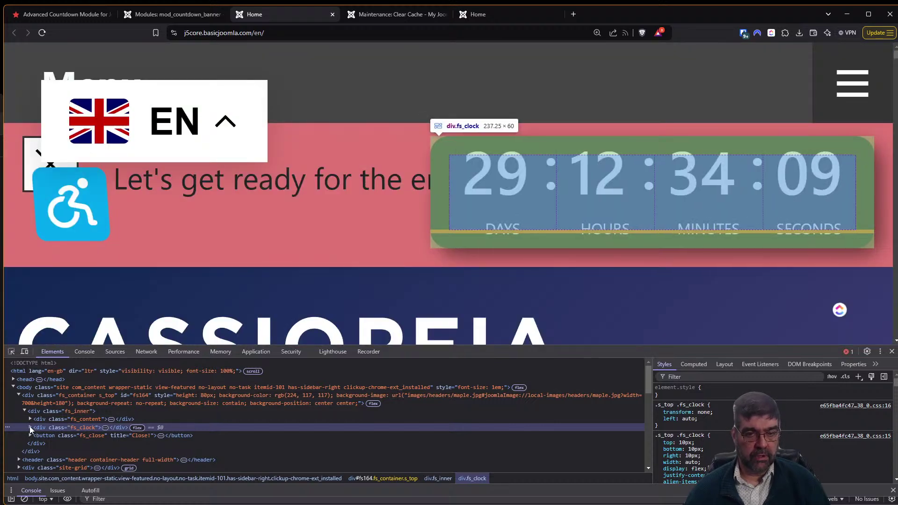
{"action": "left_click", "coordinate": [31, 428]}
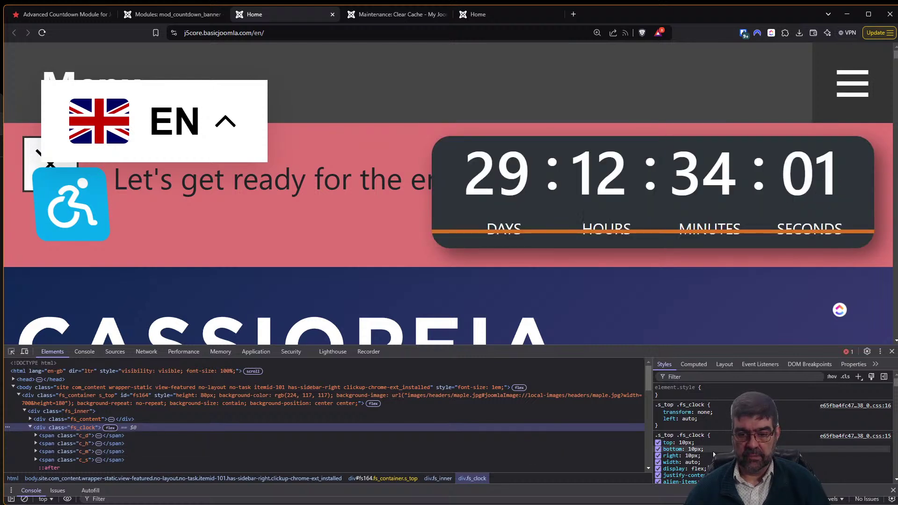
{"action": "scroll", "coordinate": [715, 454], "scroll_direction": "down", "scroll_amount": 2}
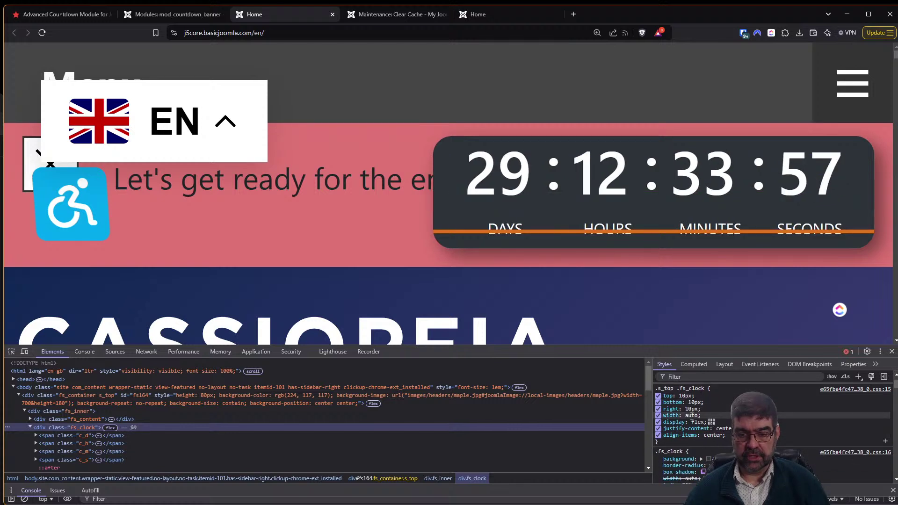
Set the clock's top offset to 14px and raise its border-radius until the box is a pill.
{"action": "left_click", "coordinate": [683, 396]}
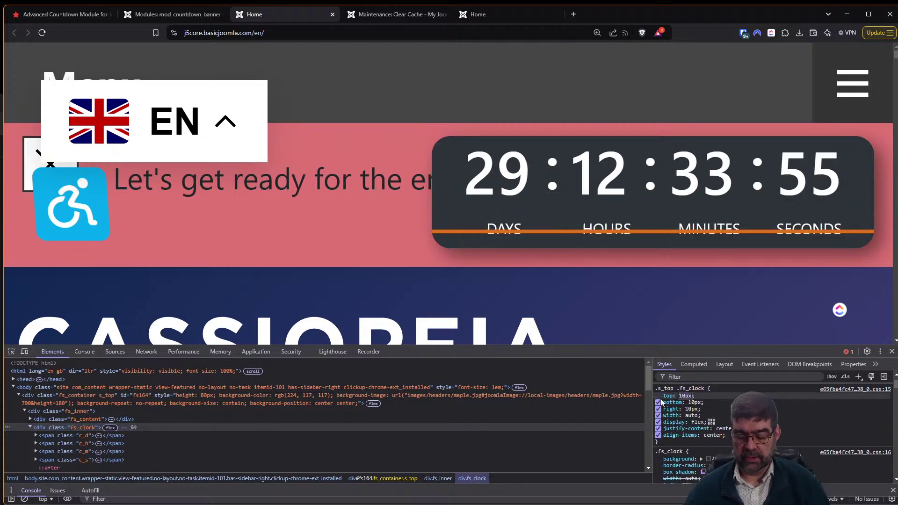
{"action": "key", "text": "Up"}
{"action": "key", "text": "Up"}
{"action": "key", "text": "Up"}
{"action": "key", "text": "Up"}
{"action": "key", "text": "Up"}
{"action": "key", "text": "Up"}
{"action": "key", "text": "Up"}
{"action": "key", "text": "Up"}
{"action": "key", "text": "Up"}
{"action": "key", "text": "Up"}
{"action": "key", "text": "Up"}
{"action": "key", "text": "Up"}
{"action": "key", "text": "Up"}
{"action": "key", "text": "Up"}
{"action": "key", "text": "Up"}
{"action": "key", "text": "Up"}
{"action": "key", "text": "Up"}
{"action": "key", "text": "Up"}
{"action": "key", "text": "Up"}
{"action": "key", "text": "Up"}
{"action": "key", "text": "Up"}
{"action": "key", "text": "Up"}
{"action": "key", "text": "Up"}
{"action": "key", "text": "Up"}
{"action": "key", "text": "Up"}
{"action": "key", "text": "Up"}
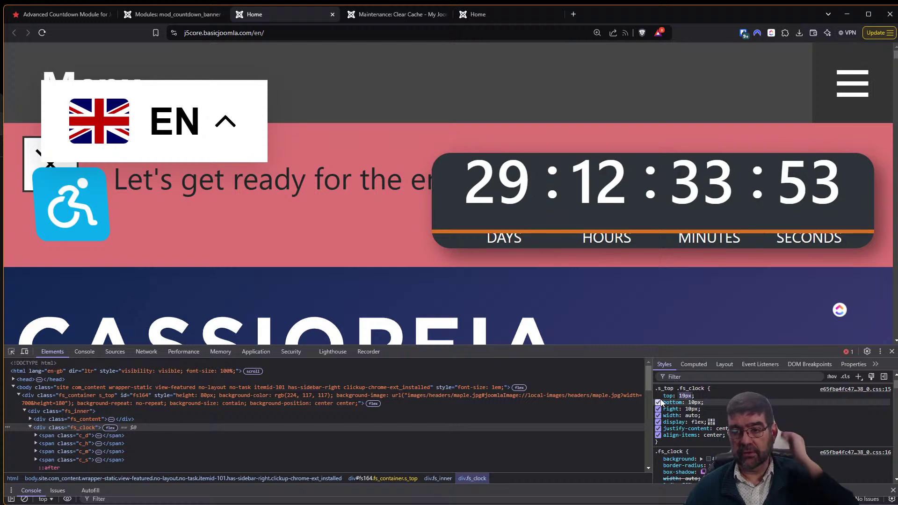
{"action": "key", "text": "Down"}
{"action": "key", "text": "Down"}
{"action": "key", "text": "Down"}
{"action": "key", "text": "Down"}
{"action": "key", "text": "Down"}
{"action": "key", "text": "Down"}
{"action": "key", "text": "Down"}
{"action": "key", "text": "Down"}
{"action": "key", "text": "Down"}
{"action": "key", "text": "Down"}
{"action": "key", "text": "Down"}
{"action": "key", "text": "Down"}
{"action": "key", "text": "Down"}
{"action": "key", "text": "Down"}
{"action": "key", "text": "Down"}
{"action": "key", "text": "Down"}
{"action": "key", "text": "Down"}
{"action": "key", "text": "Down"}
{"action": "key", "text": "Down"}
{"action": "key", "text": "Down"}
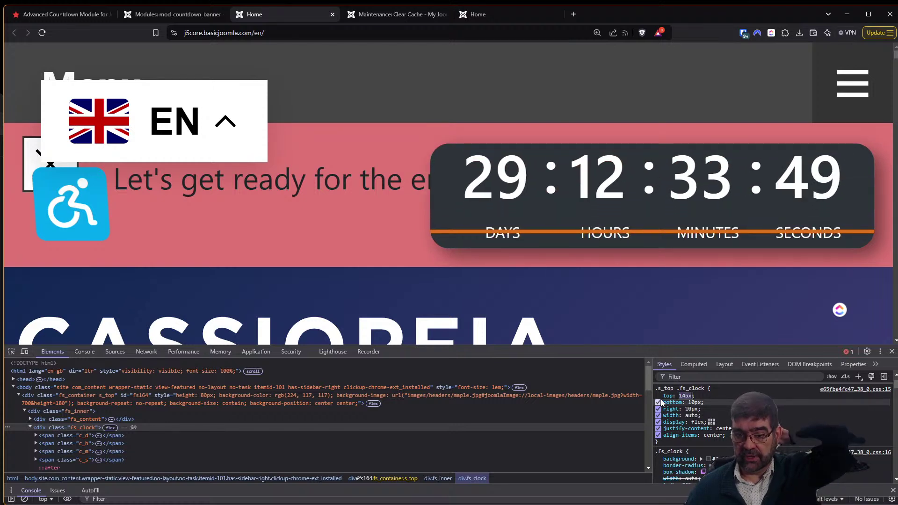
{"action": "left_click", "coordinate": [659, 466]}
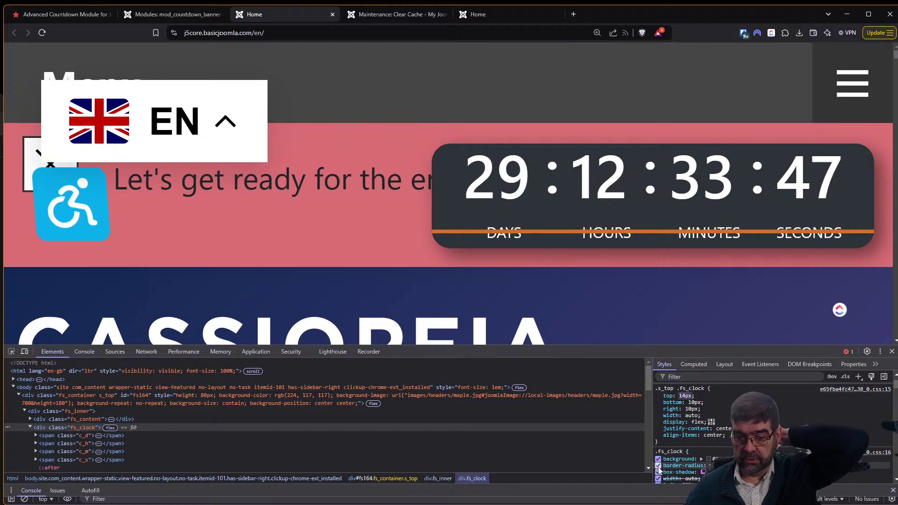
{"action": "left_click", "coordinate": [658, 467]}
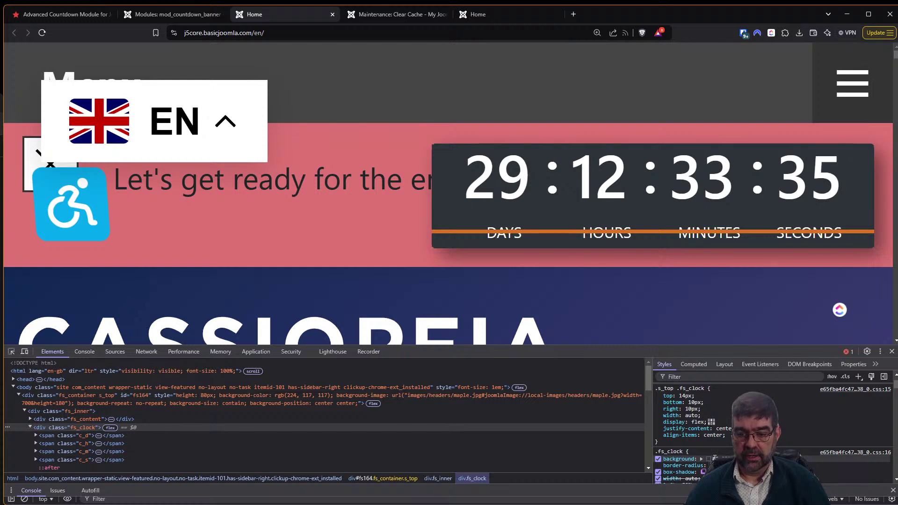
{"action": "key", "text": "Up"}
{"action": "key", "text": "Up"}
{"action": "key", "text": "Up"}
{"action": "key", "text": "Up"}
{"action": "key", "text": "Up"}
{"action": "key", "text": "Up"}
{"action": "key", "text": "Up"}
{"action": "key", "text": "Up"}
{"action": "key", "text": "Up"}
{"action": "key", "text": "Up"}
{"action": "key", "text": "Up"}
{"action": "key", "text": "Up"}
{"action": "key", "text": "Up"}
{"action": "key", "text": "Up"}
{"action": "key", "text": "Up"}
{"action": "key", "text": "Up"}
{"action": "key", "text": "Up"}
{"action": "key", "text": "Up"}
{"action": "key", "text": "Up"}
{"action": "key", "text": "Up"}
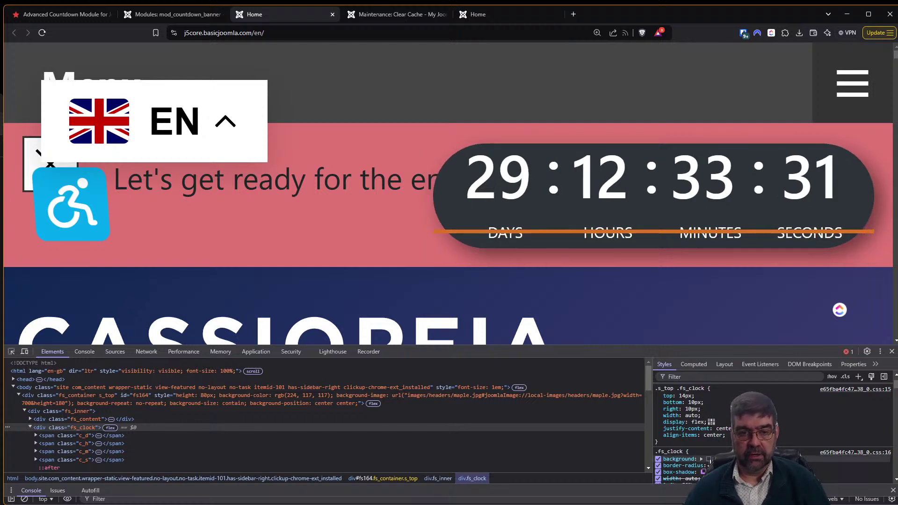
Make the countdown clock's background blue, then reselect the .fs_clock container in Elements.
{"action": "left_click", "coordinate": [709, 459]}
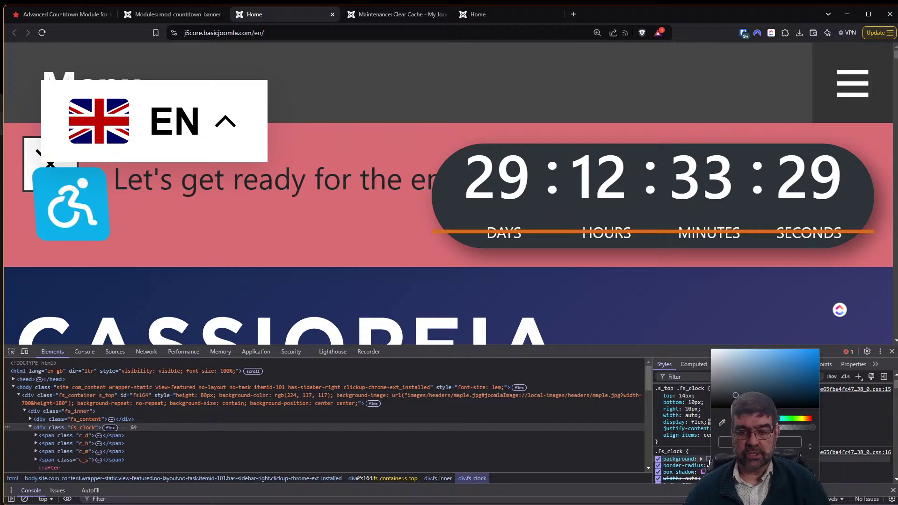
{"action": "left_click", "coordinate": [803, 362]}
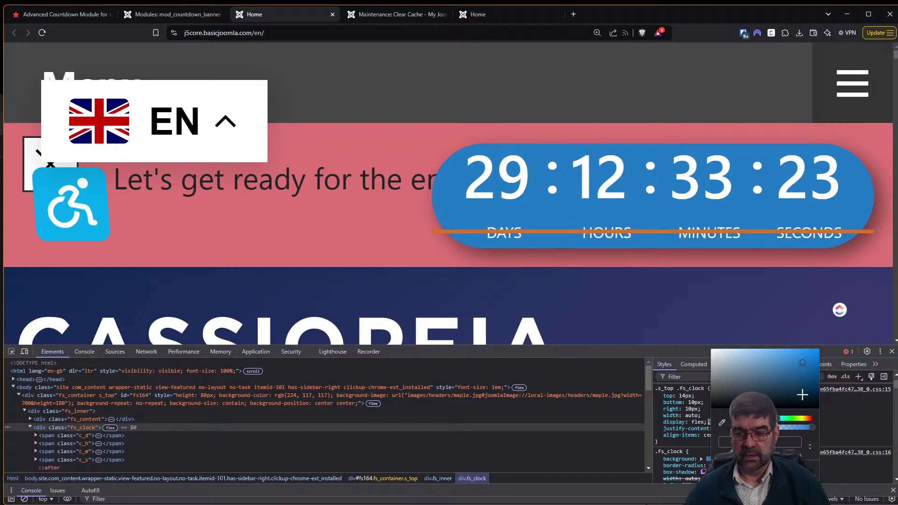
{"action": "left_click", "coordinate": [619, 452]}
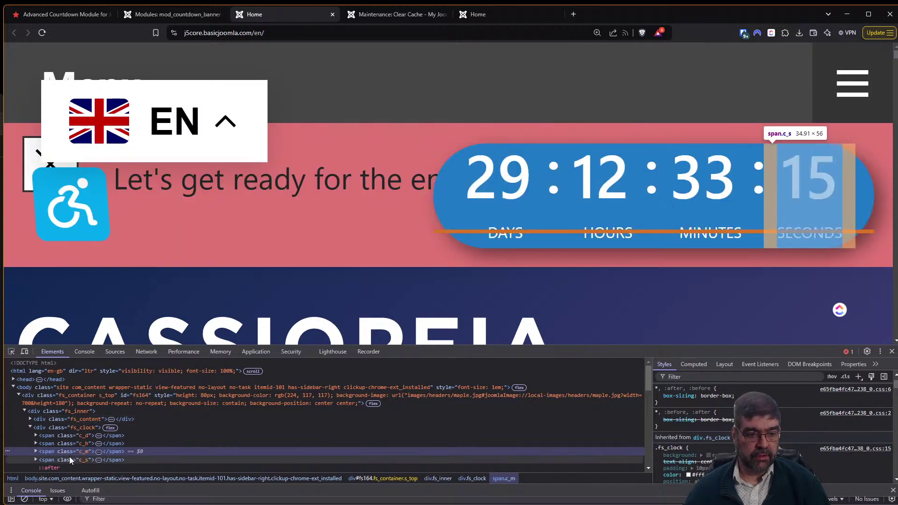
{"action": "scroll", "coordinate": [69, 457], "scroll_direction": "down", "scroll_amount": 2}
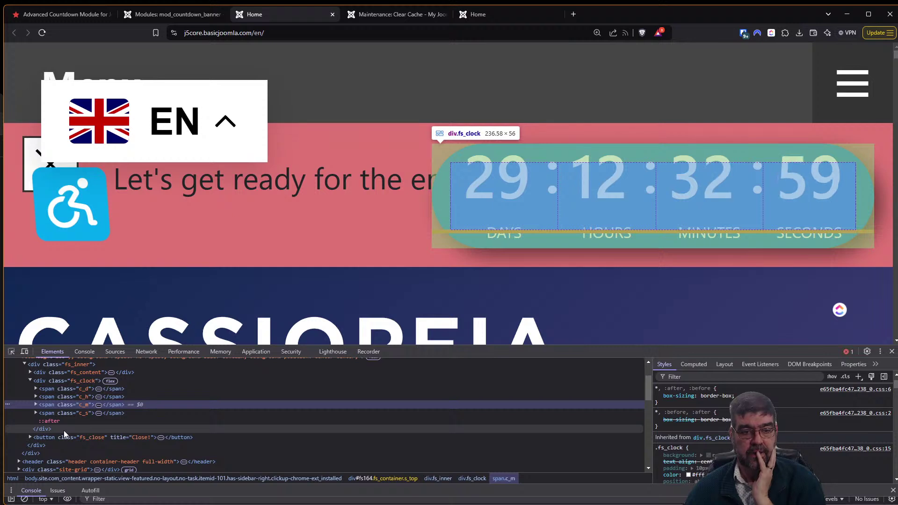
{"action": "left_click", "coordinate": [64, 431]}
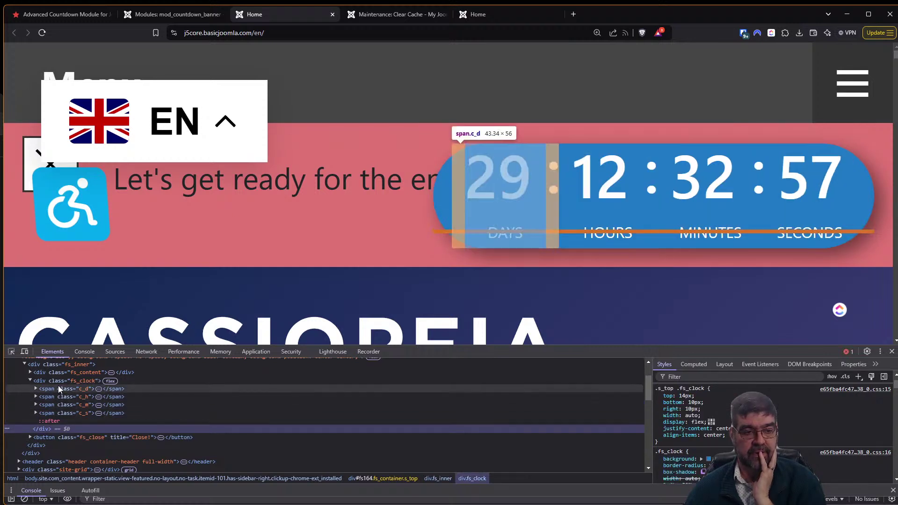
{"action": "left_click", "coordinate": [58, 380]}
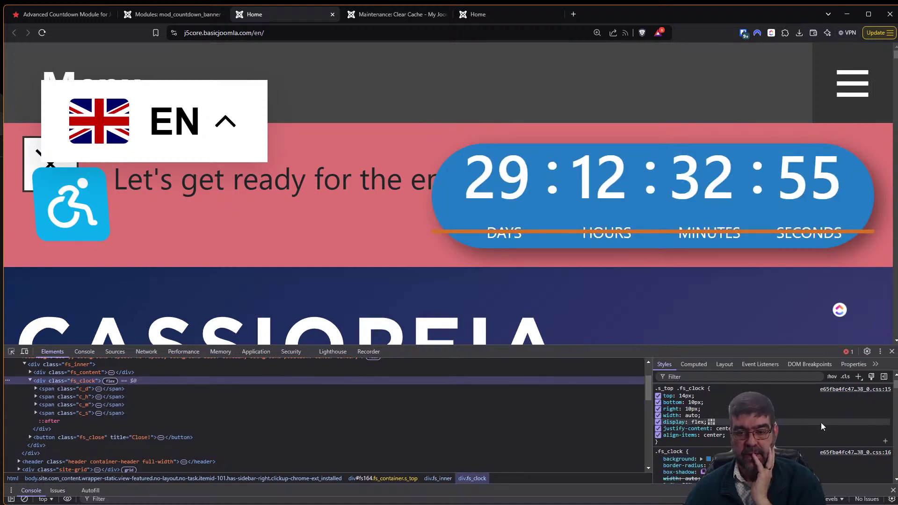
Toggle the clock's top offset off and on to test it, leaving it enabled.
{"action": "scroll", "coordinate": [826, 423], "scroll_direction": "up", "scroll_amount": 1}
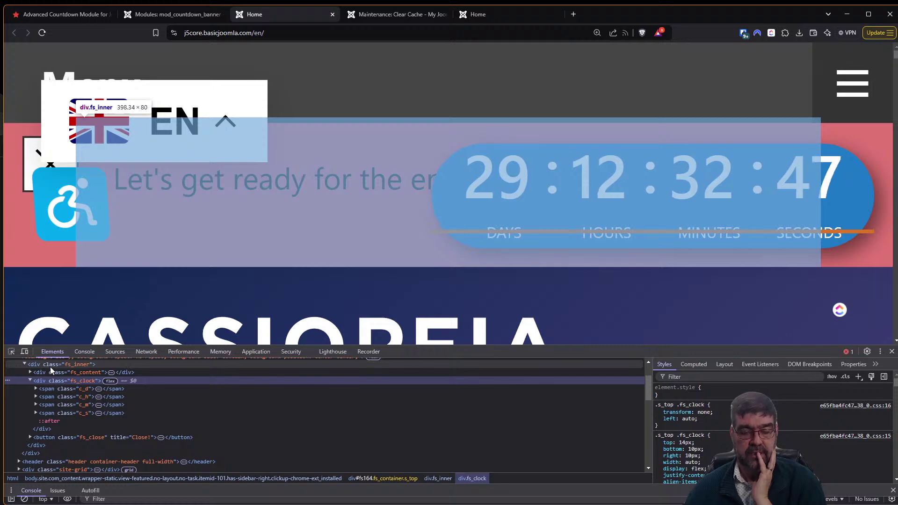
{"action": "scroll", "coordinate": [50, 367], "scroll_direction": "up", "scroll_amount": 2}
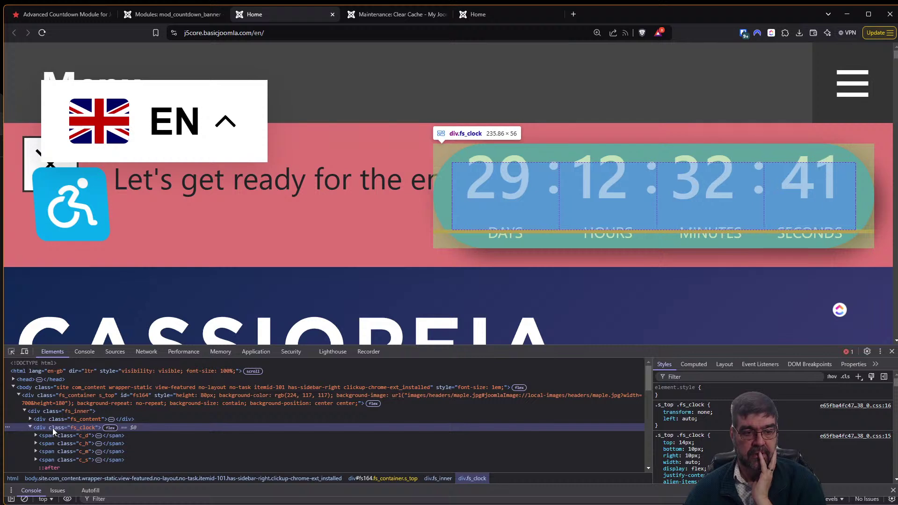
{"action": "scroll", "coordinate": [860, 439], "scroll_direction": "down", "scroll_amount": 1}
{"action": "scroll", "coordinate": [858, 434], "scroll_direction": "down", "scroll_amount": 3}
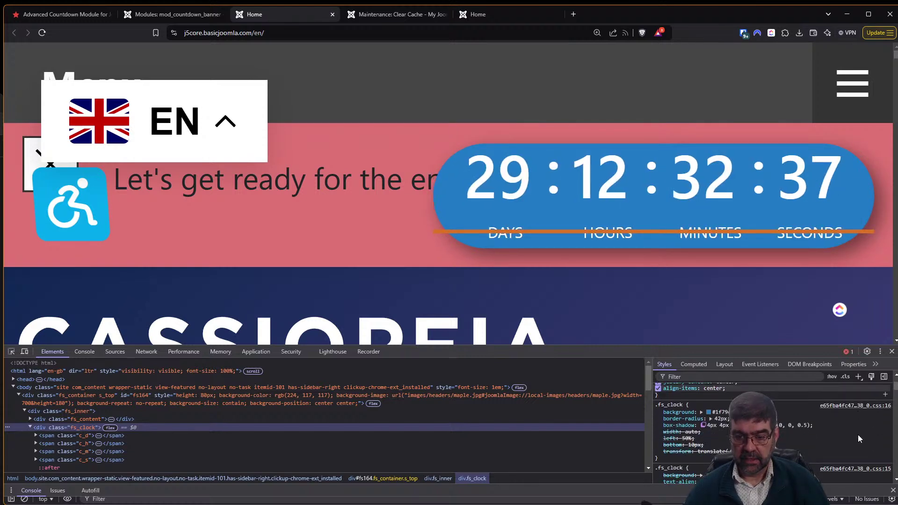
{"action": "scroll", "coordinate": [856, 442], "scroll_direction": "down", "scroll_amount": 2}
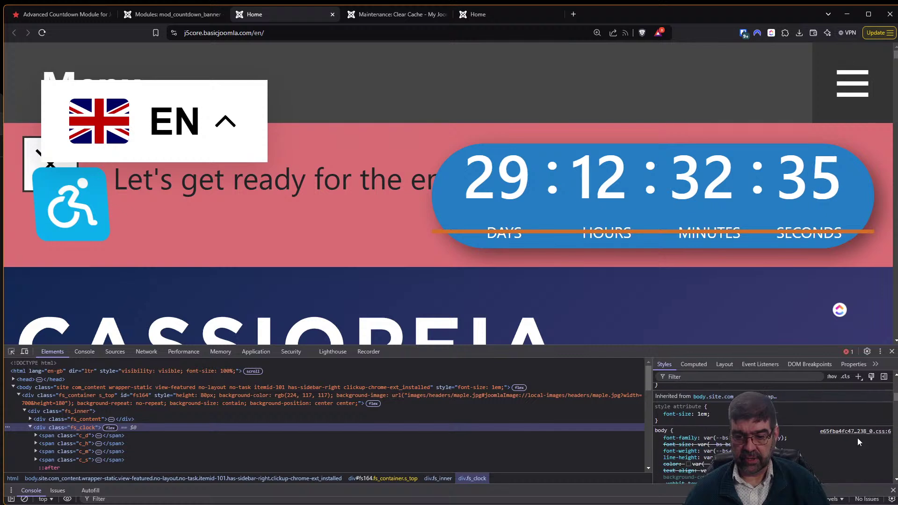
{"action": "scroll", "coordinate": [853, 443], "scroll_direction": "up", "scroll_amount": 5}
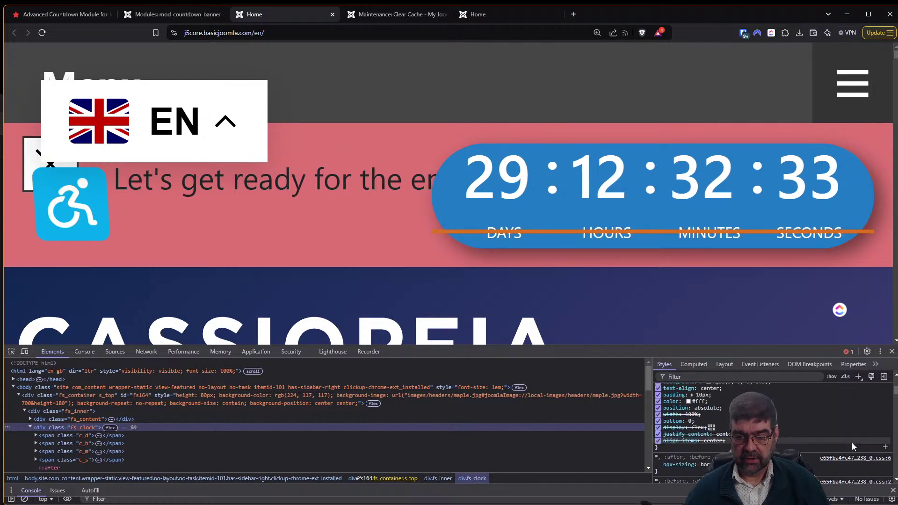
{"action": "scroll", "coordinate": [849, 445], "scroll_direction": "up", "scroll_amount": 3}
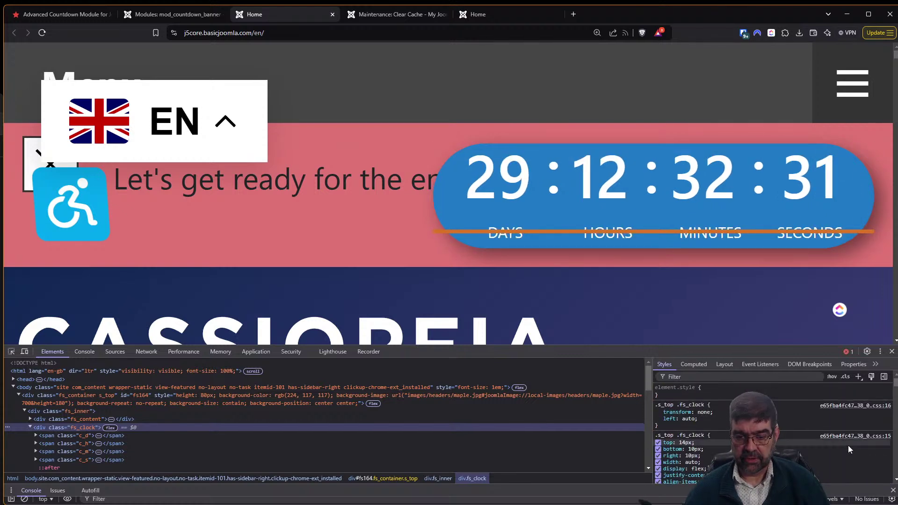
{"action": "left_click", "coordinate": [658, 442]}
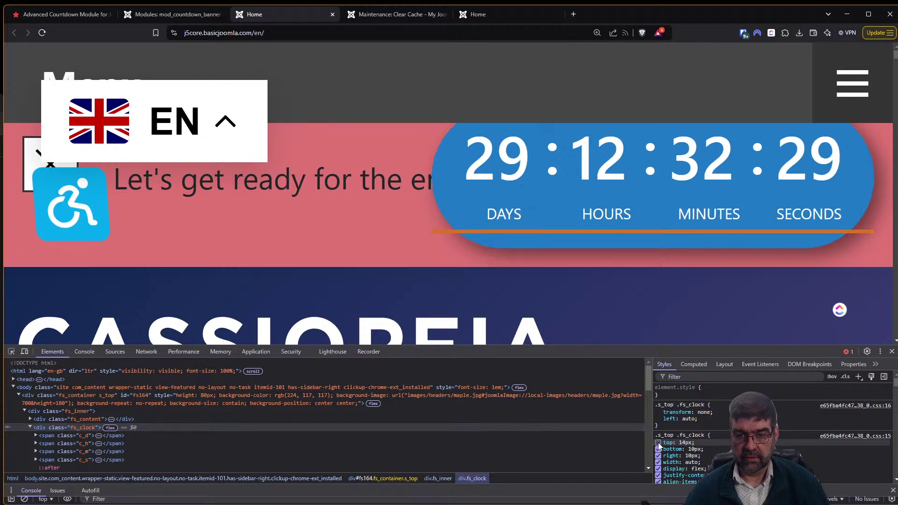
{"action": "left_click", "coordinate": [659, 443]}
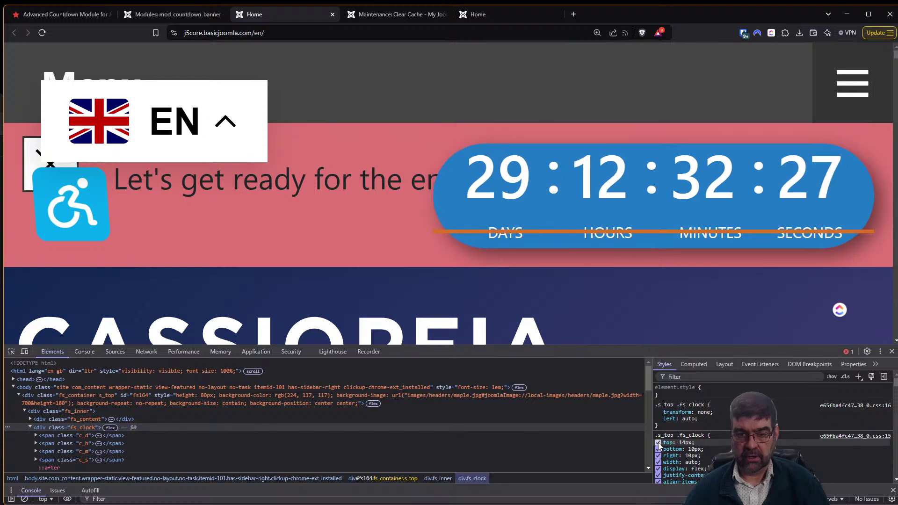
{"action": "left_click", "coordinate": [658, 443]}
{"action": "left_click", "coordinate": [658, 442]}
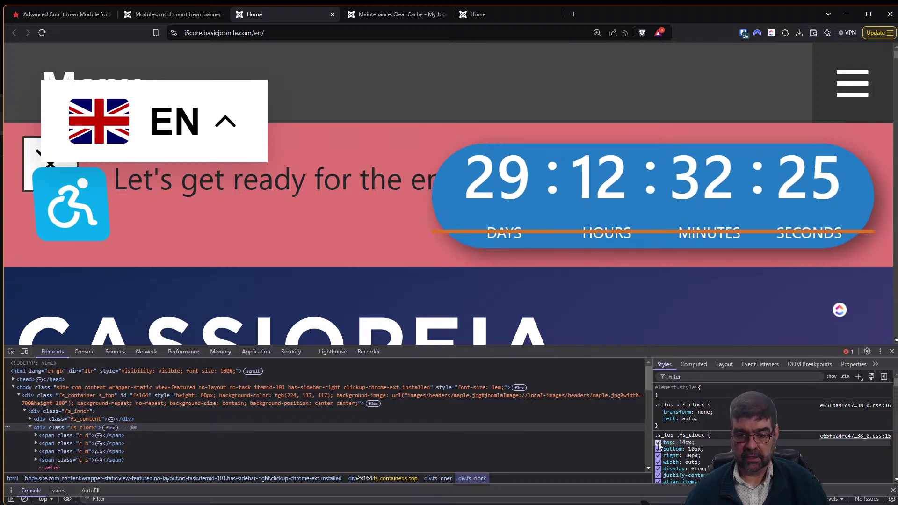
Test disabling the clock's transform: none and left: auto settings, restoring both.
{"action": "left_click", "coordinate": [659, 413]}
{"action": "left_click", "coordinate": [658, 412]}
{"action": "left_click", "coordinate": [658, 413]}
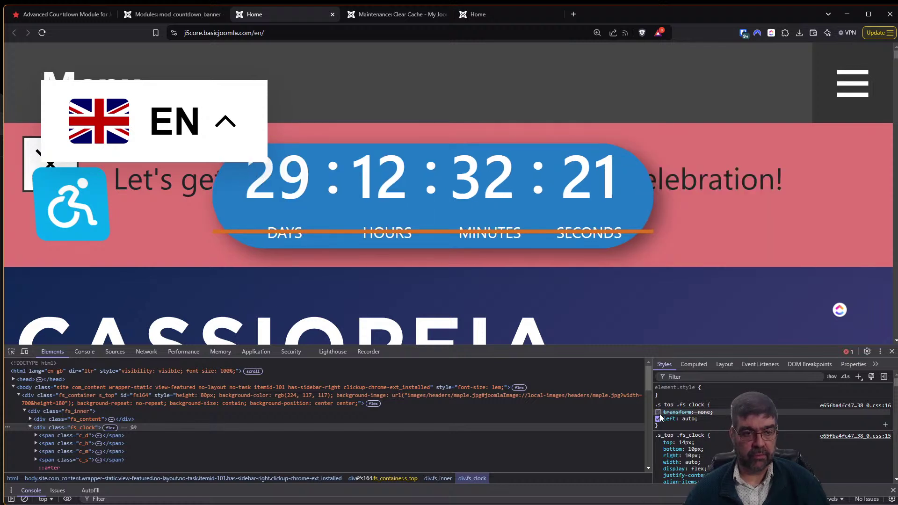
{"action": "left_click", "coordinate": [658, 413]}
{"action": "left_click", "coordinate": [658, 419]}
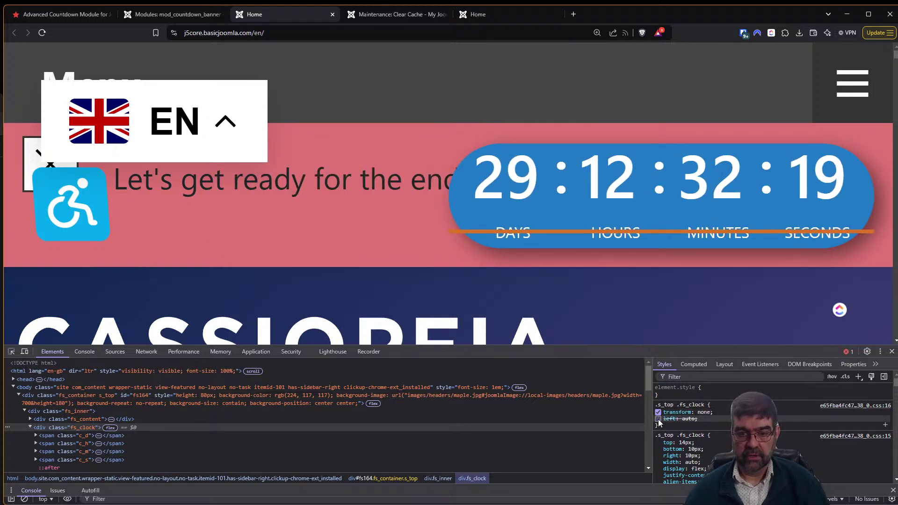
{"action": "left_click", "coordinate": [658, 419]}
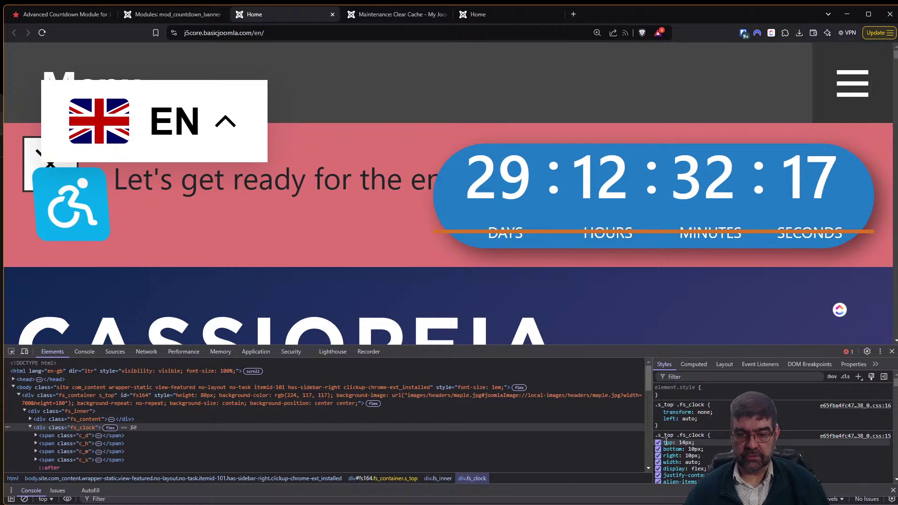
Turn the clock's box-shadow off and back on, keeping the shadow as it was.
{"action": "scroll", "coordinate": [686, 438], "scroll_direction": "down", "scroll_amount": 2}
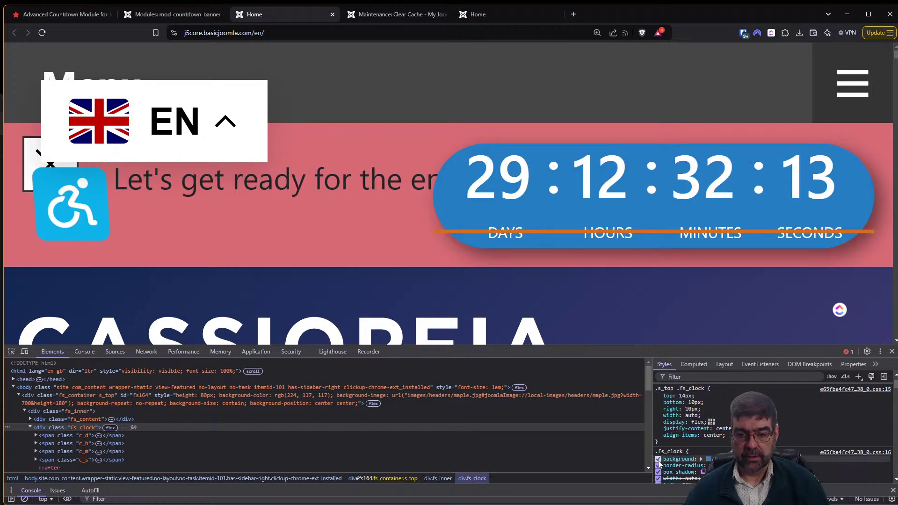
{"action": "scroll", "coordinate": [660, 449], "scroll_direction": "down", "scroll_amount": 2}
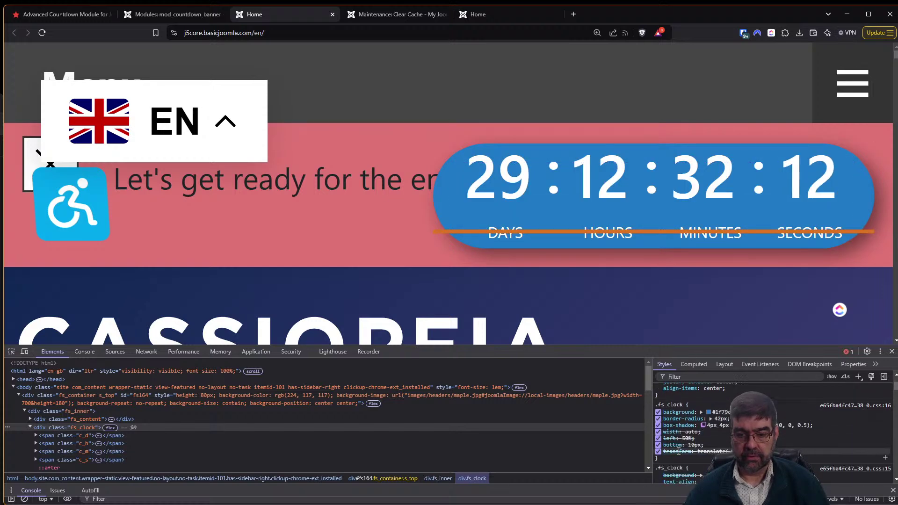
{"action": "left_click", "coordinate": [659, 426]}
{"action": "left_click", "coordinate": [659, 425]}
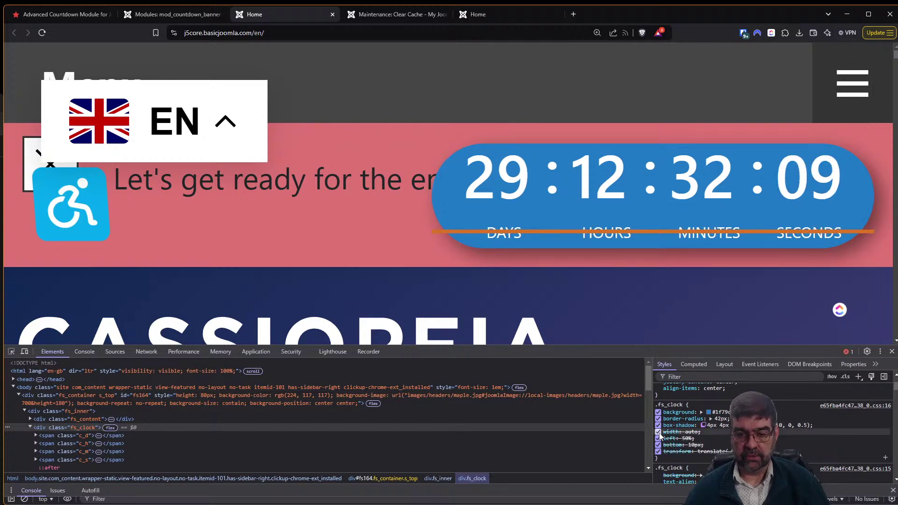
{"action": "scroll", "coordinate": [673, 435], "scroll_direction": "down", "scroll_amount": 3}
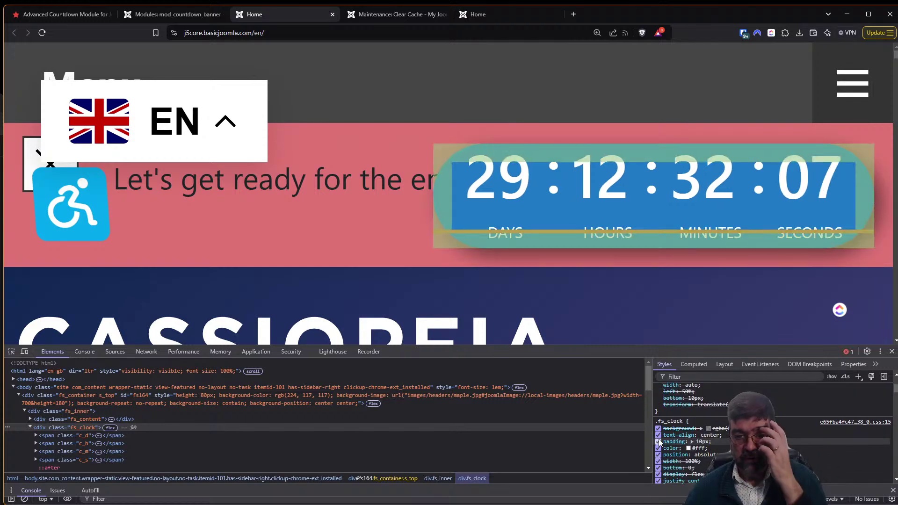
{"action": "scroll", "coordinate": [664, 442], "scroll_direction": "down", "scroll_amount": 2}
{"action": "left_click", "coordinate": [11, 352]}
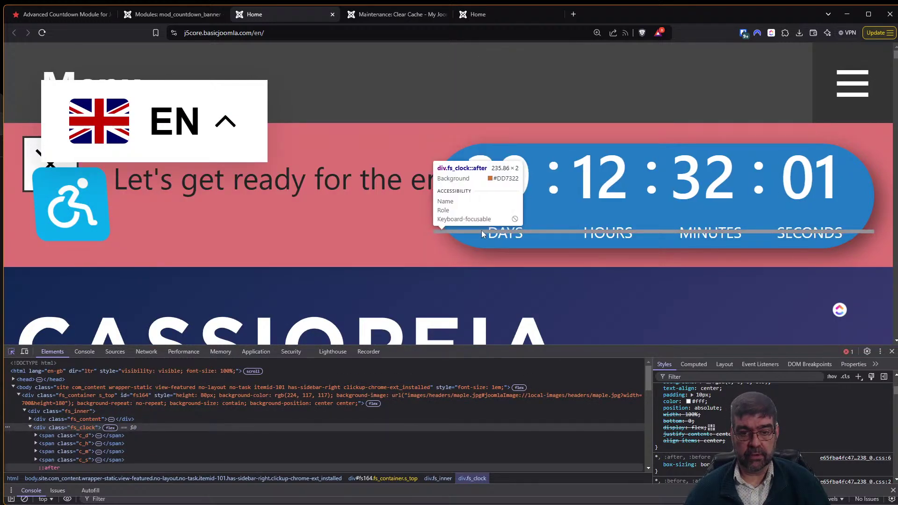
Set the .fs_clock::after orange line's bottom to -3px and uncheck its background.
{"action": "left_click", "coordinate": [482, 232]}
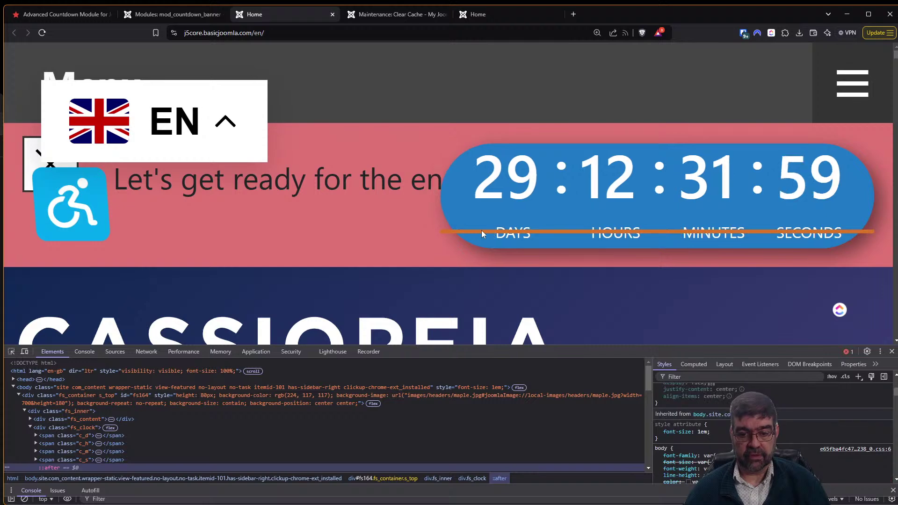
{"action": "scroll", "coordinate": [776, 417], "scroll_direction": "up", "scroll_amount": 3}
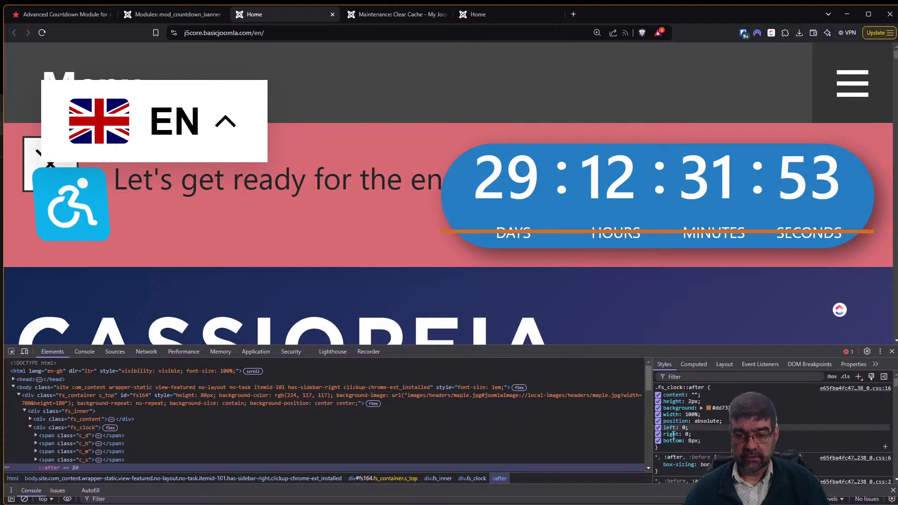
{"action": "left_click", "coordinate": [659, 440]}
{"action": "left_click", "coordinate": [658, 441]}
{"action": "left_click", "coordinate": [692, 441]}
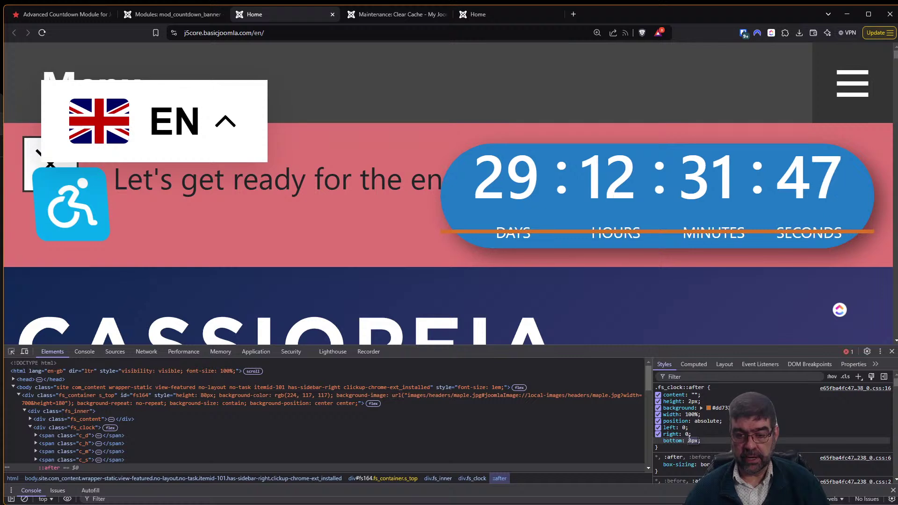
{"action": "key", "text": "Up"}
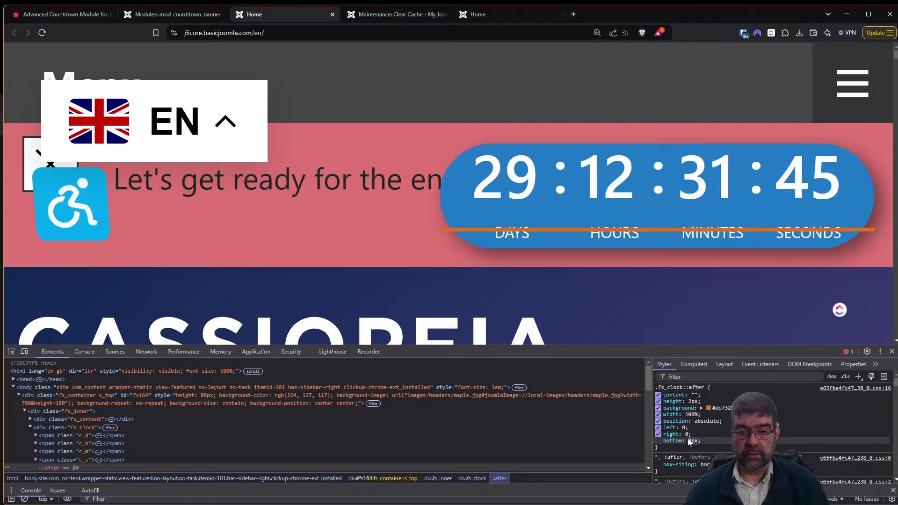
{"action": "key", "text": "Down"}
{"action": "key", "text": "Down"}
{"action": "key", "text": "Down"}
{"action": "key", "text": "Down"}
{"action": "key", "text": "Down"}
{"action": "key", "text": "Down"}
{"action": "key", "text": "Down"}
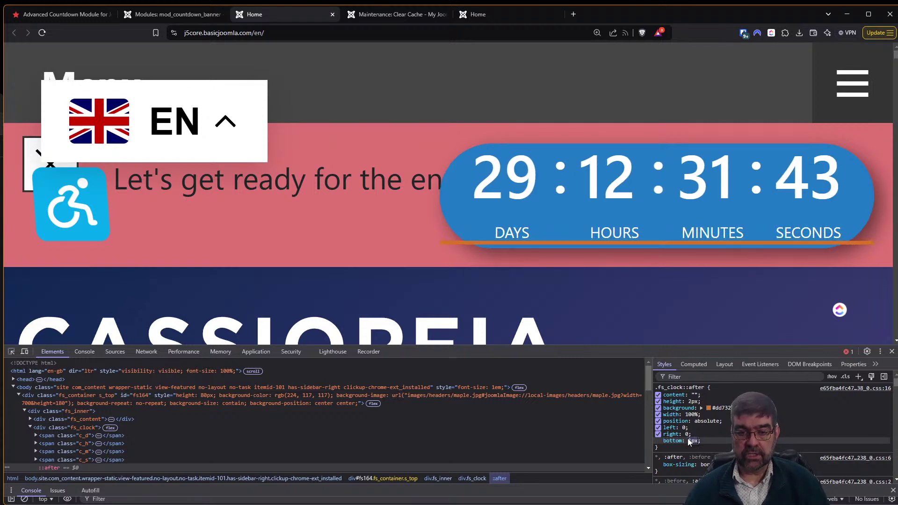
{"action": "key", "text": "Down"}
{"action": "key", "text": "Down"}
{"action": "key", "text": "Down"}
{"action": "key", "text": "Down"}
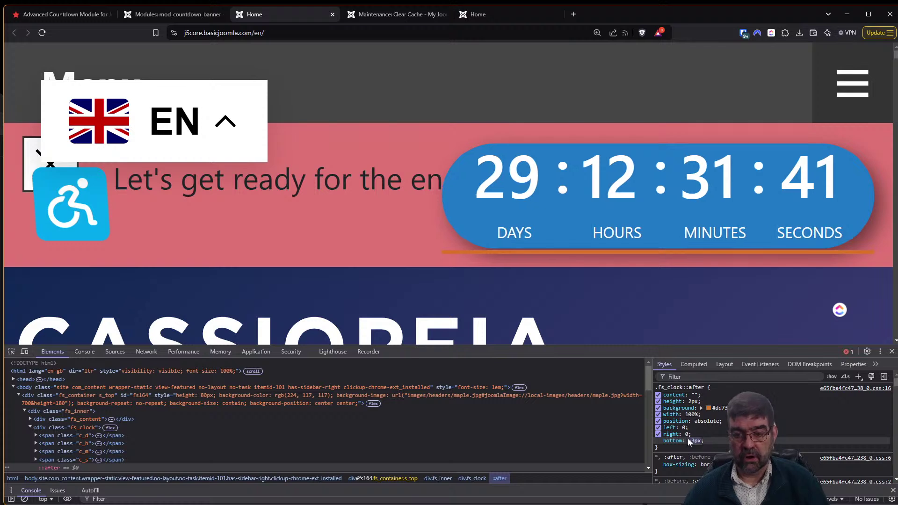
{"action": "key", "text": "Return"}
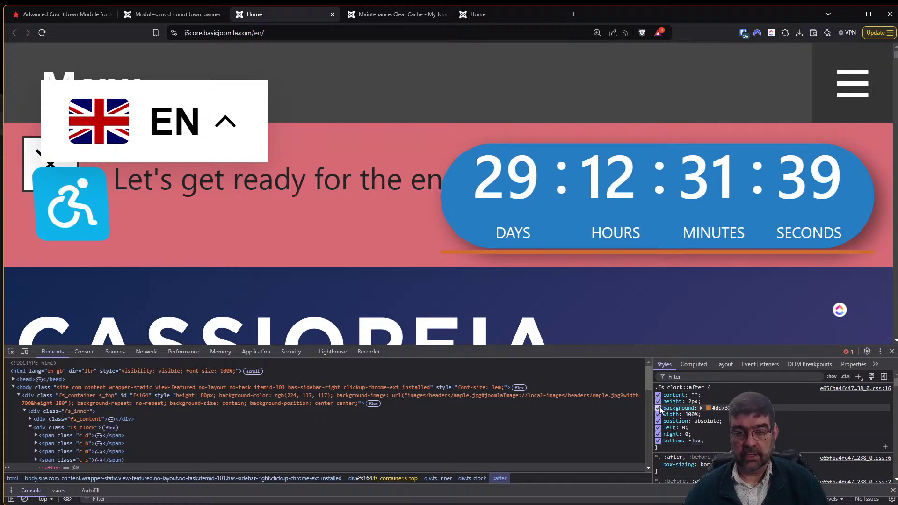
{"action": "left_click", "coordinate": [659, 408]}
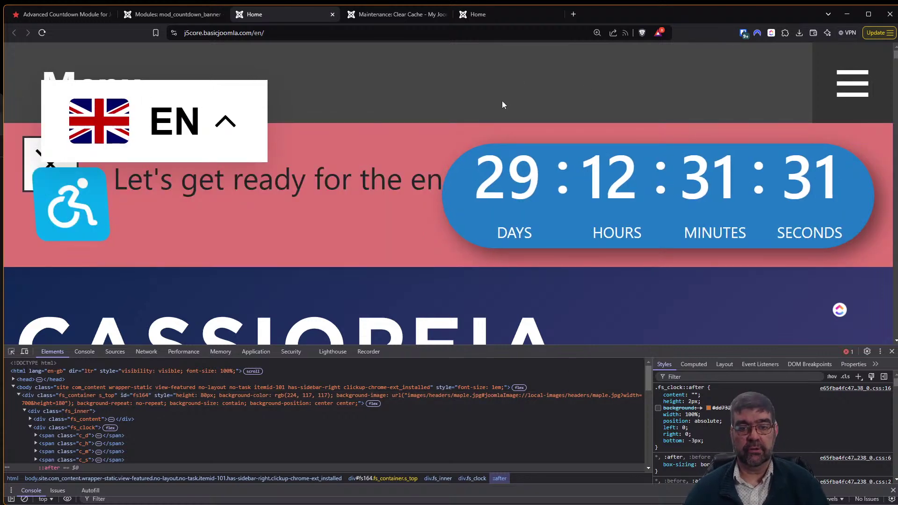
Reset zoom to 100%, reopen DevTools on Console, and open the 404 maple.jpg image link.
{"action": "left_click", "coordinate": [503, 104]}
{"action": "key", "text": "ctrl+0"}
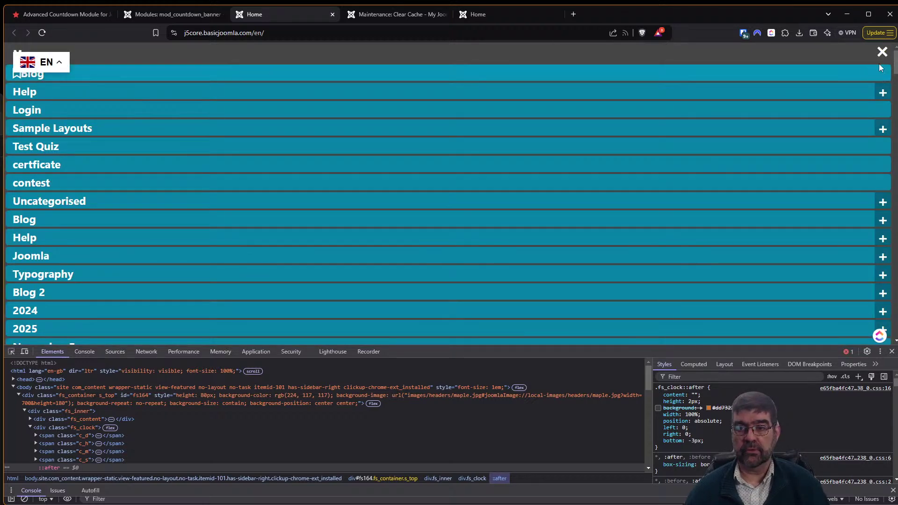
{"action": "key", "text": "Escape"}
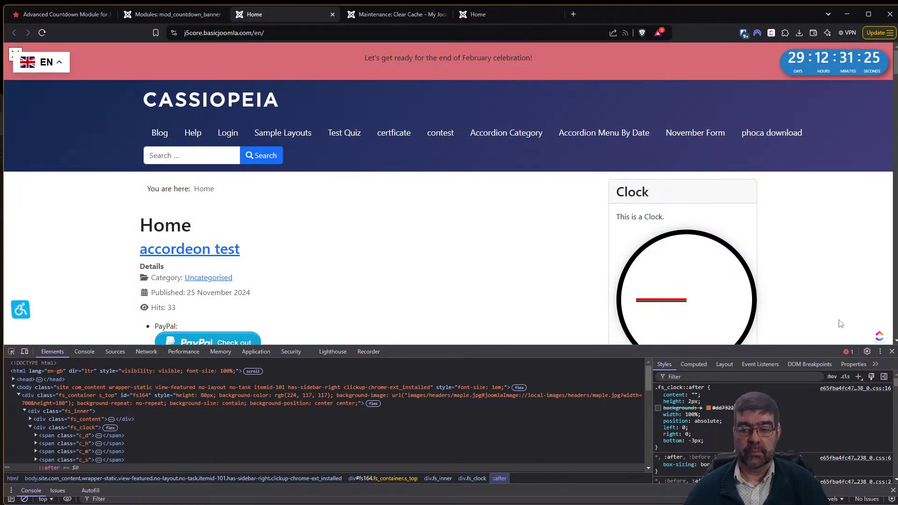
{"action": "left_click", "coordinate": [891, 352]}
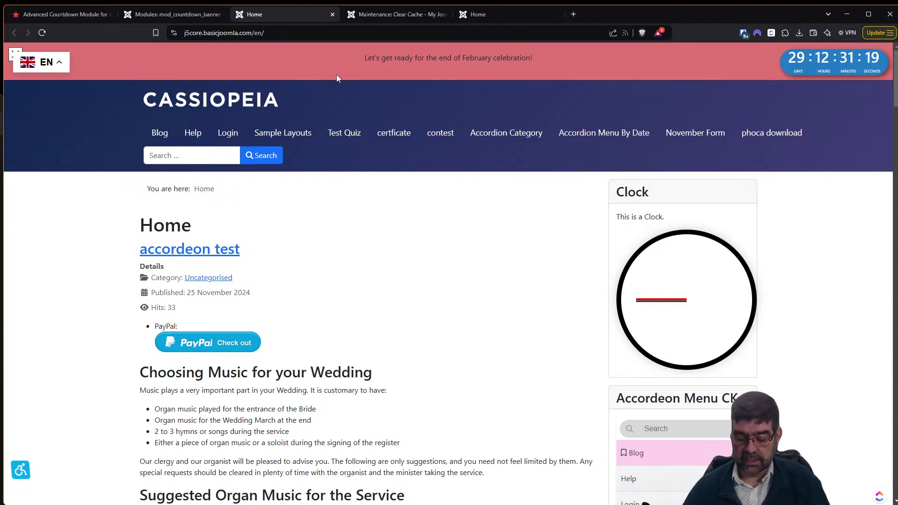
{"action": "key", "text": "F12"}
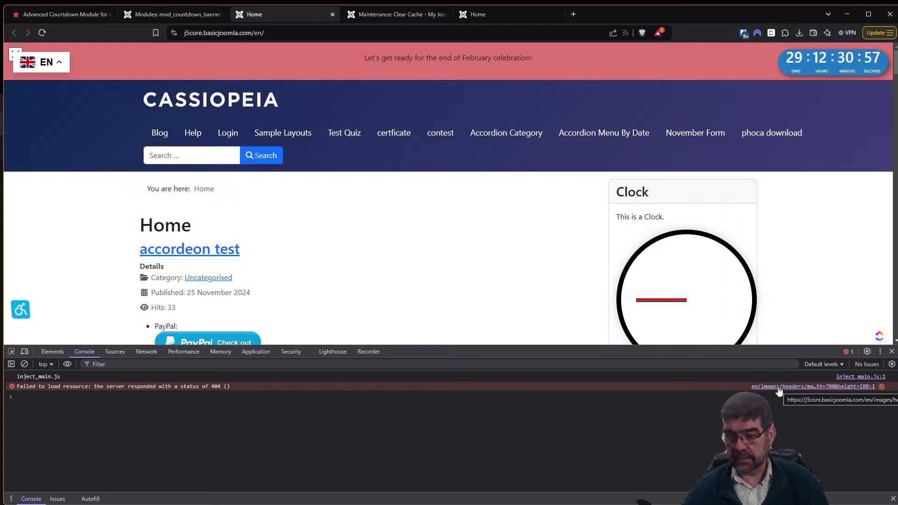
{"action": "left_click", "coordinate": [779, 388]}
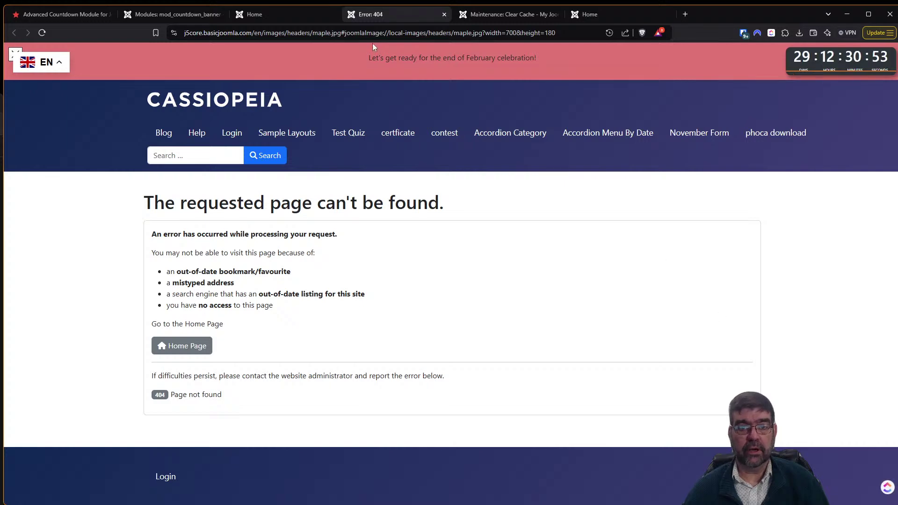
{"action": "left_click", "coordinate": [173, 14]}
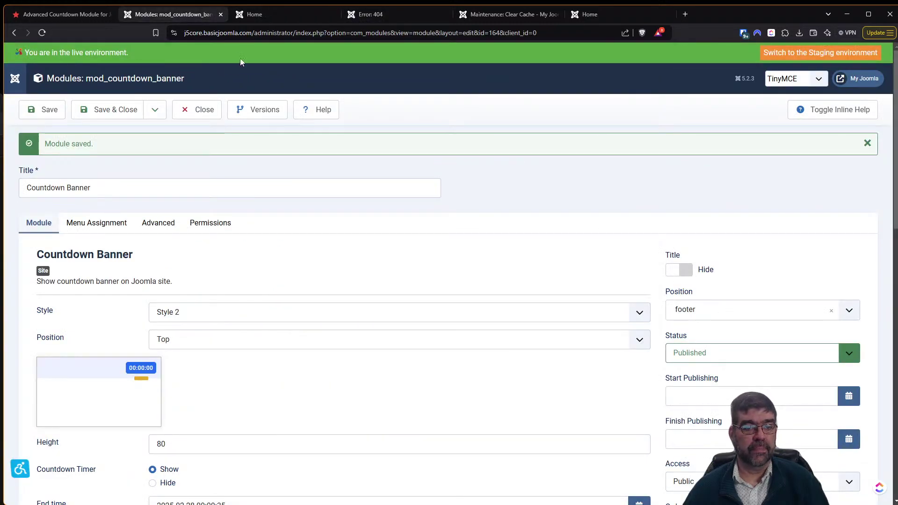
Close the module editor and disable the System - JSpeed plugin in Plugins.
{"action": "left_click", "coordinate": [205, 110]}
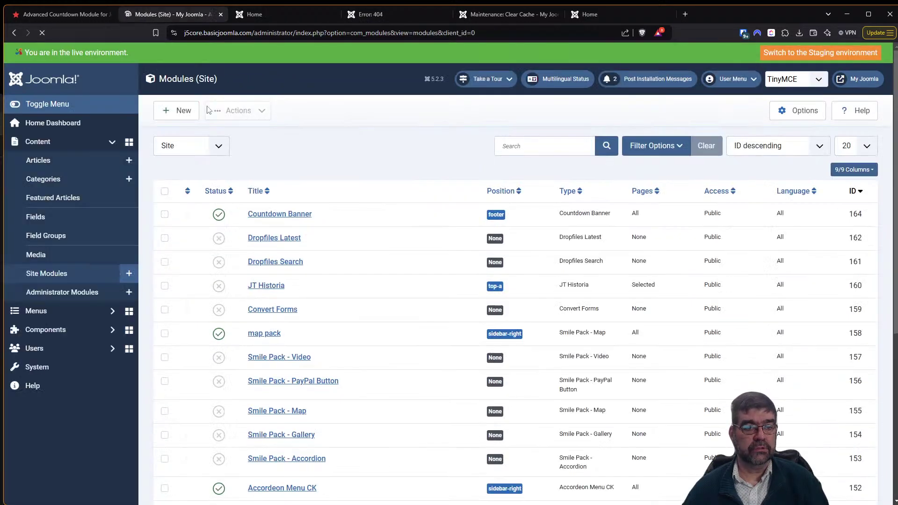
{"action": "left_click", "coordinate": [65, 374]}
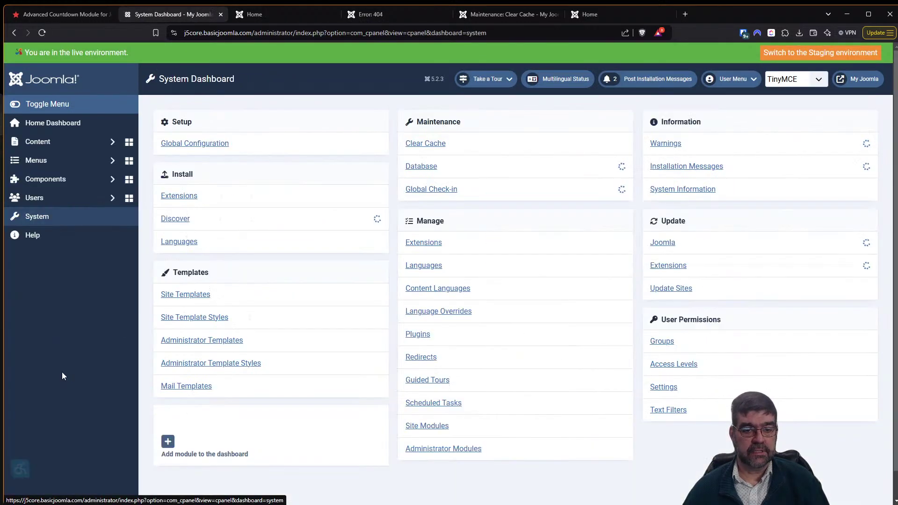
{"action": "left_click", "coordinate": [421, 337]}
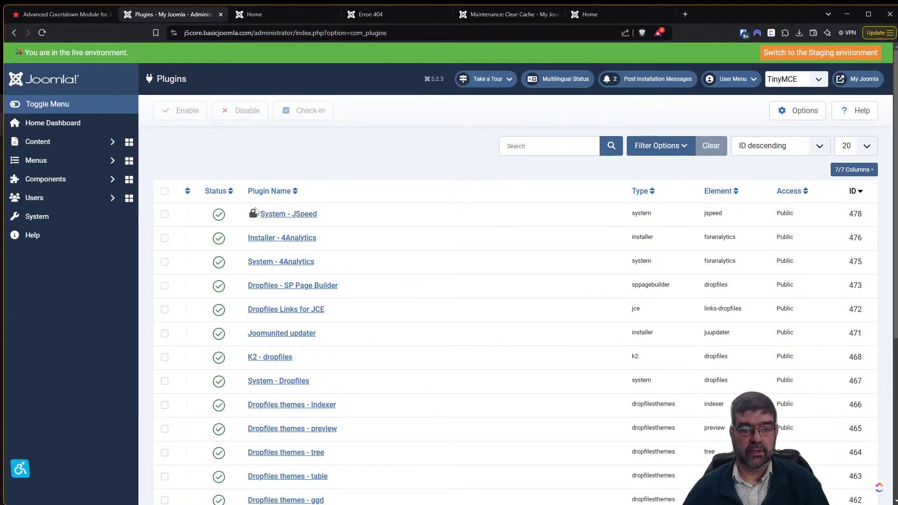
{"action": "left_click", "coordinate": [220, 216]}
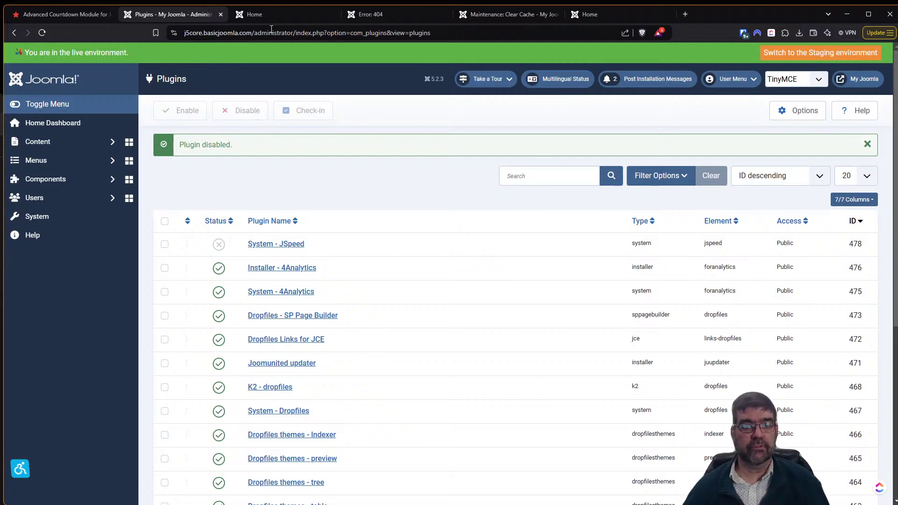
Delete all cache groups in Clear Cache, then return to the site's home page.
{"action": "left_click", "coordinate": [273, 18]}
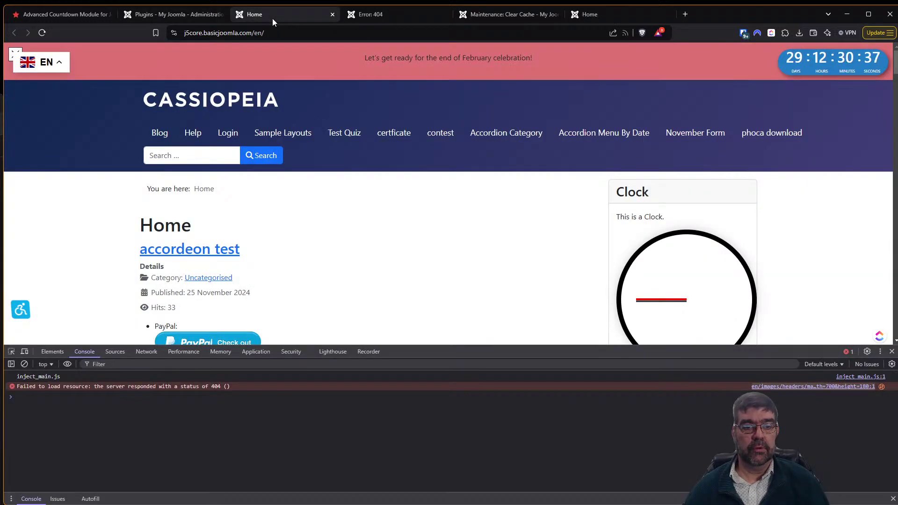
{"action": "left_click", "coordinate": [190, 21]}
{"action": "left_click", "coordinate": [363, 15]}
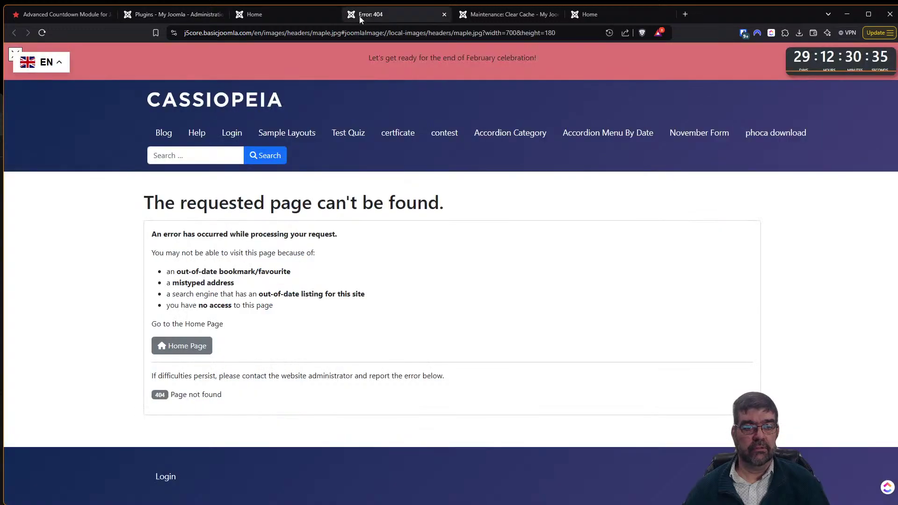
{"action": "left_click", "coordinate": [508, 15]}
{"action": "left_click", "coordinate": [258, 114]}
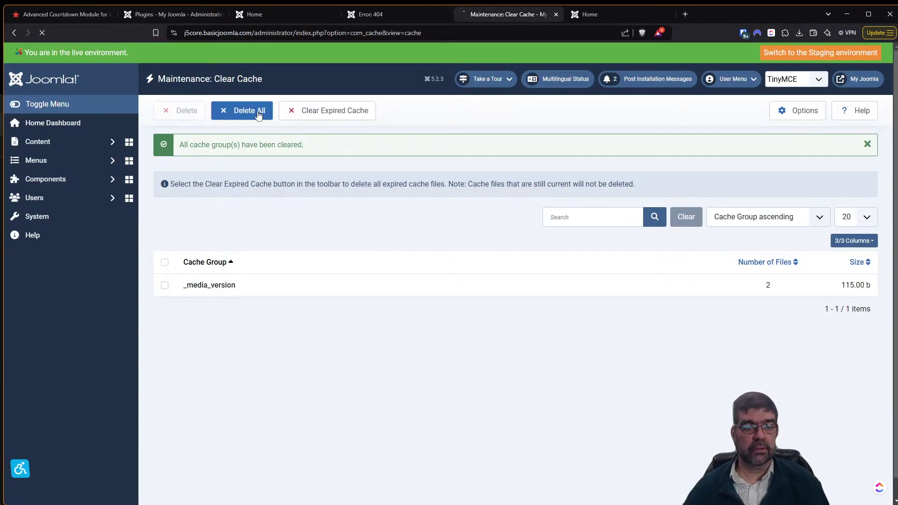
{"action": "left_click", "coordinate": [265, 13]}
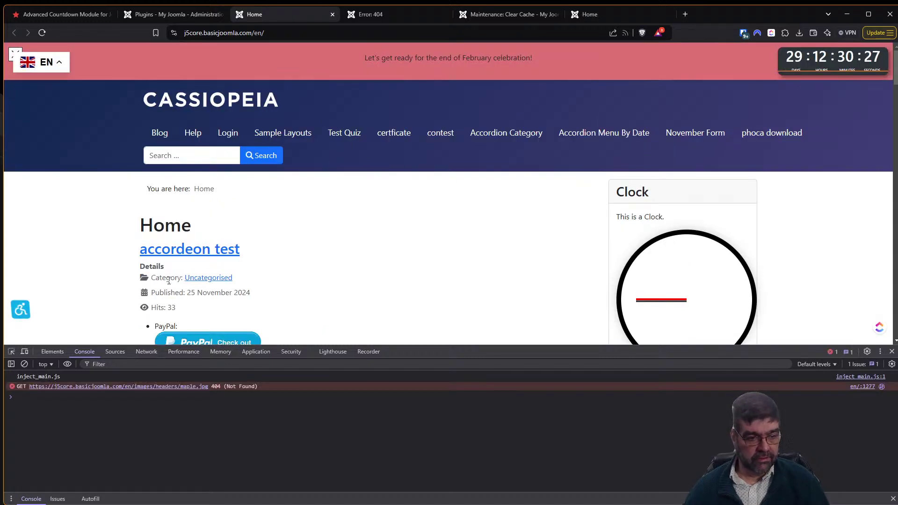
Open the 404 maple.jpg URL in a new tab and load it with 'en/' removed.
{"action": "right_click", "coordinate": [93, 387]}
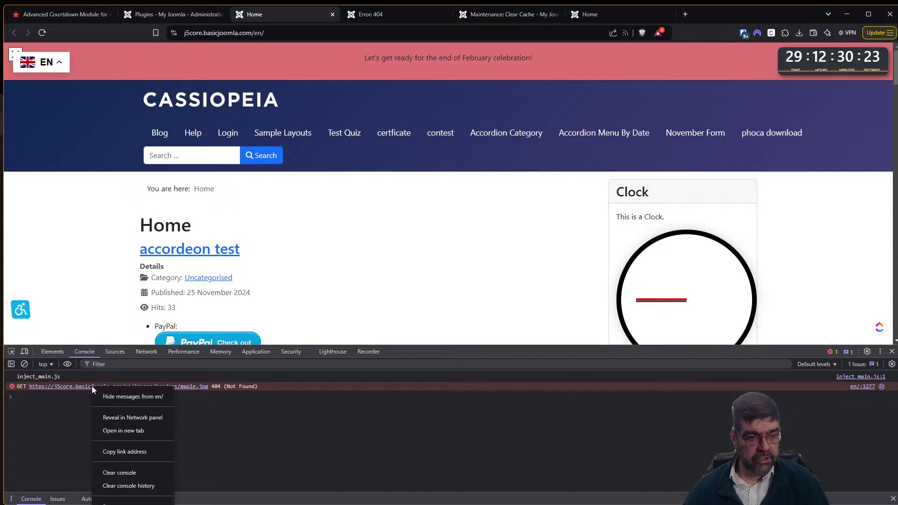
{"action": "left_click", "coordinate": [130, 433]}
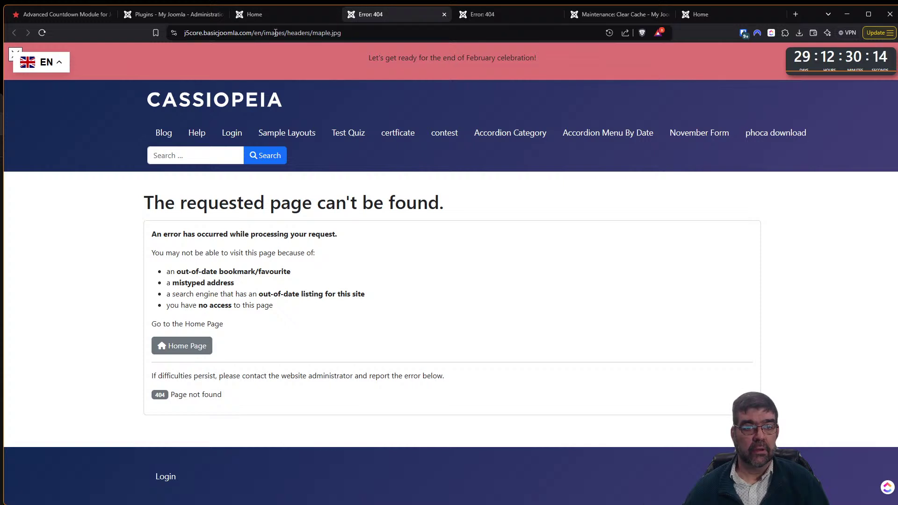
{"action": "double_click", "coordinate": [264, 34]}
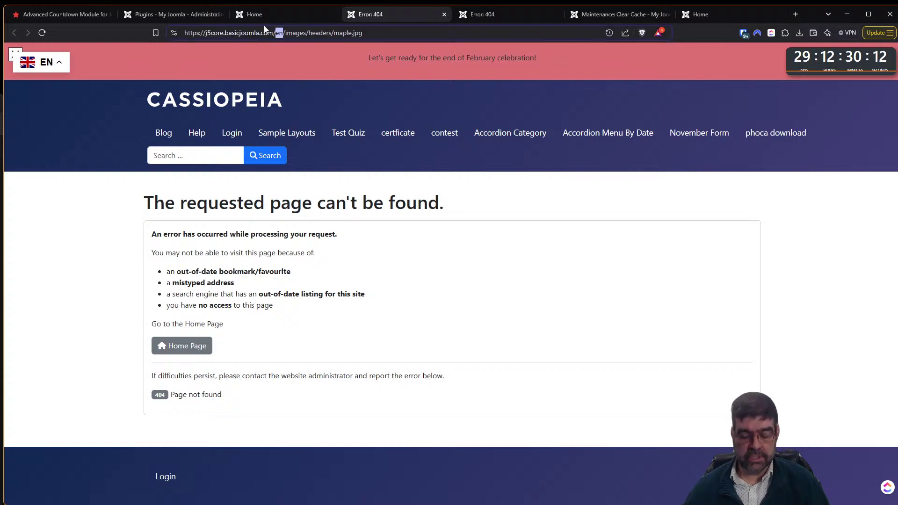
{"action": "key", "text": "Delete"}
{"action": "key", "text": "Delete"}
{"action": "key", "text": "Return"}
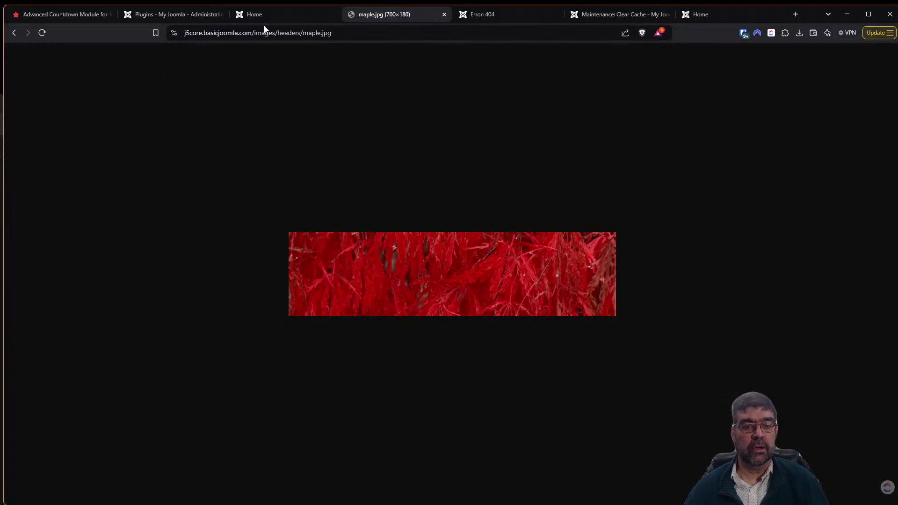
{"action": "left_click", "coordinate": [287, 12]}
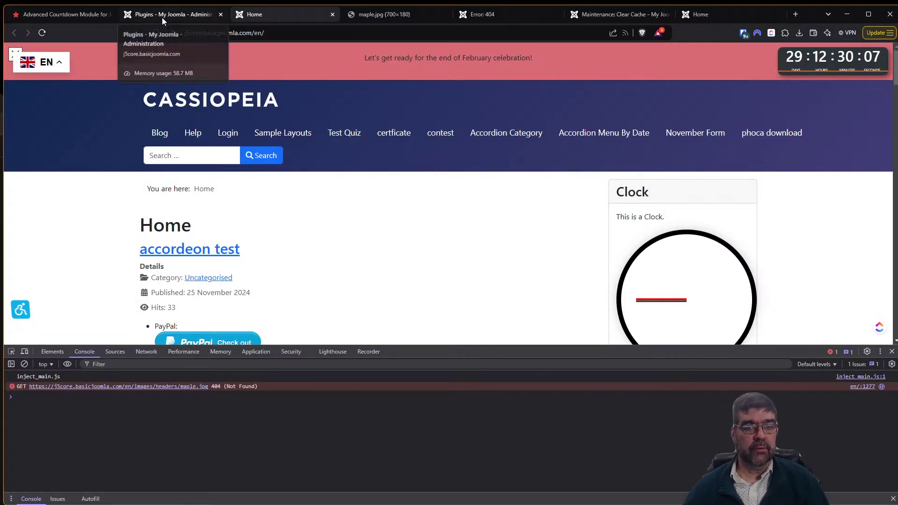
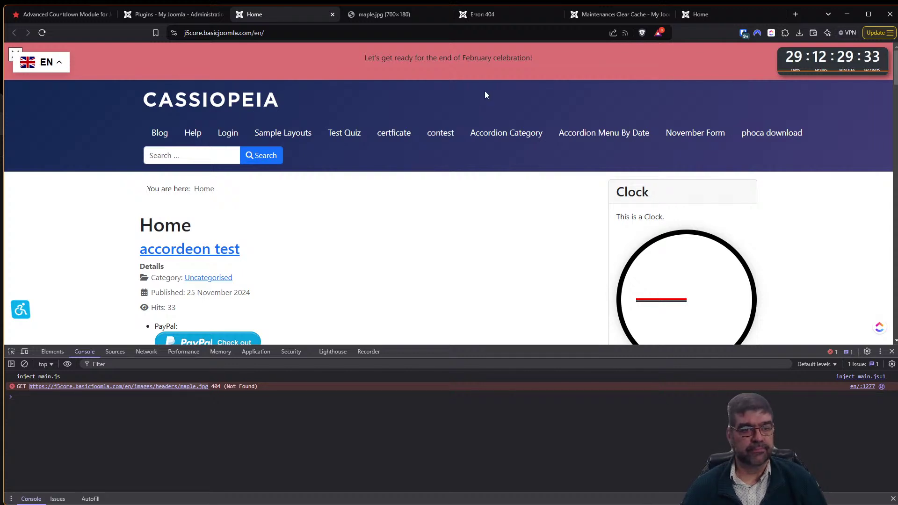
From the Plugins page, go to System > Site Modules and open the Countdown Banner module.
{"action": "left_click", "coordinate": [144, 19]}
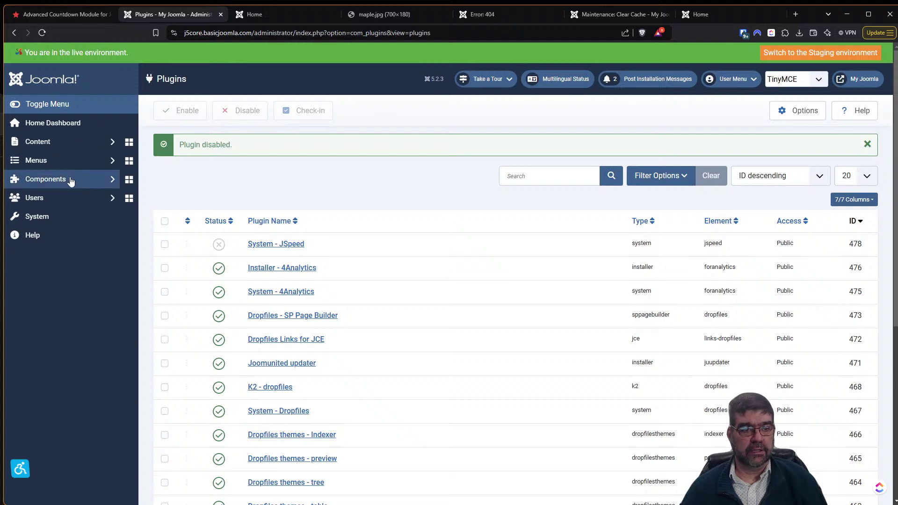
{"action": "left_click", "coordinate": [61, 218]}
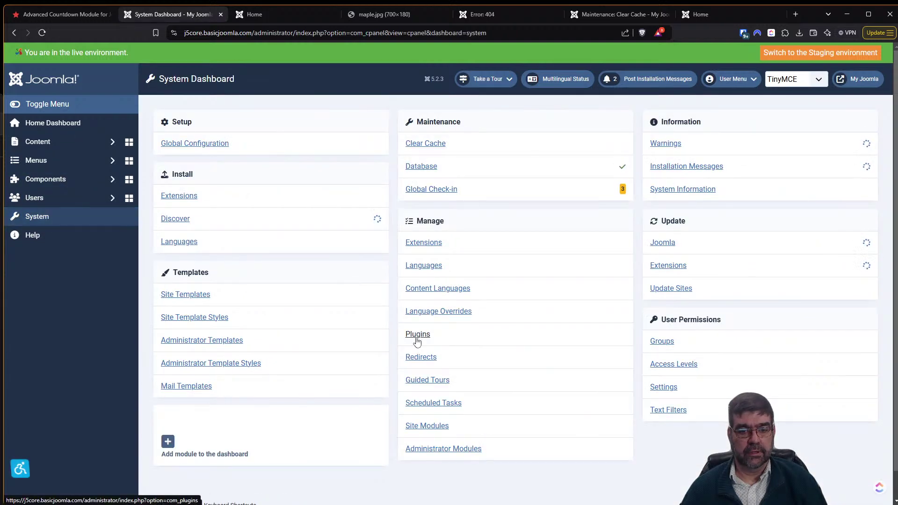
{"action": "left_click", "coordinate": [424, 426]}
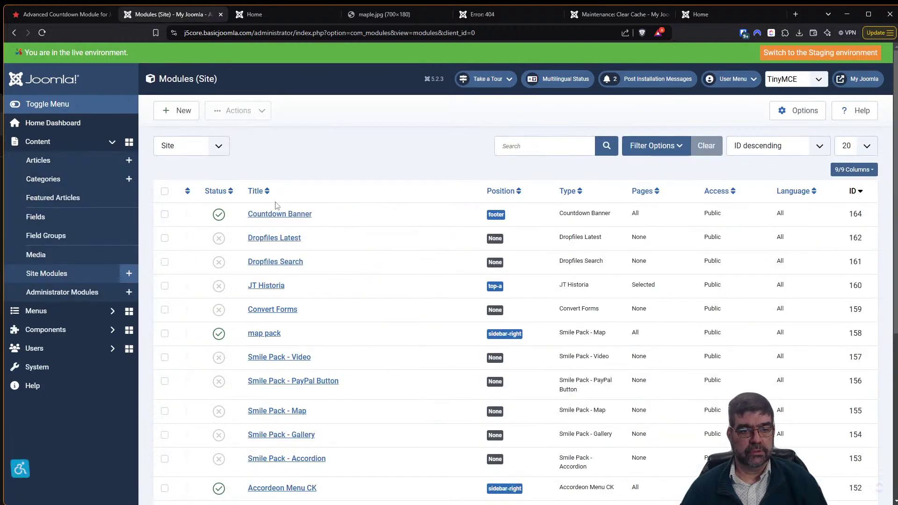
{"action": "left_click", "coordinate": [280, 218]}
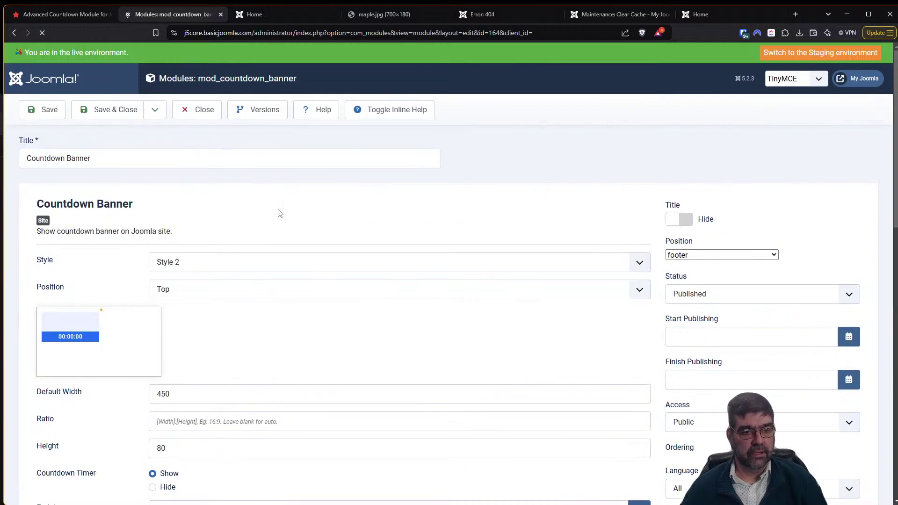
Set the banner position to Right and the show-again delay to 3600 minutes.
{"action": "scroll", "coordinate": [280, 213], "scroll_direction": "down", "scroll_amount": 3}
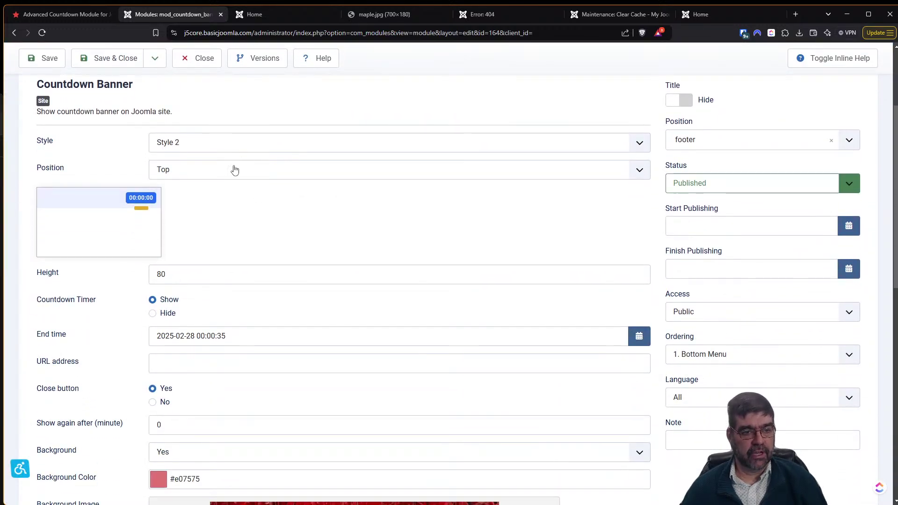
{"action": "left_click", "coordinate": [231, 174]}
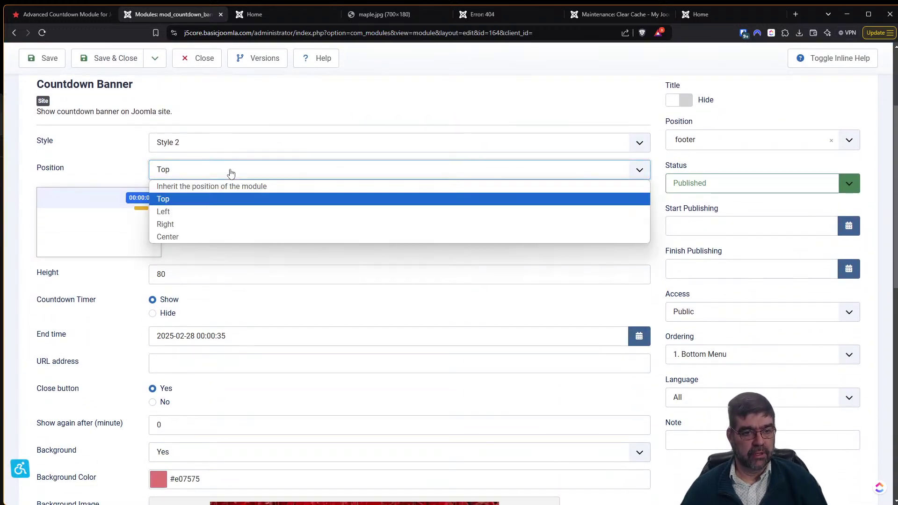
{"action": "left_click", "coordinate": [235, 224]}
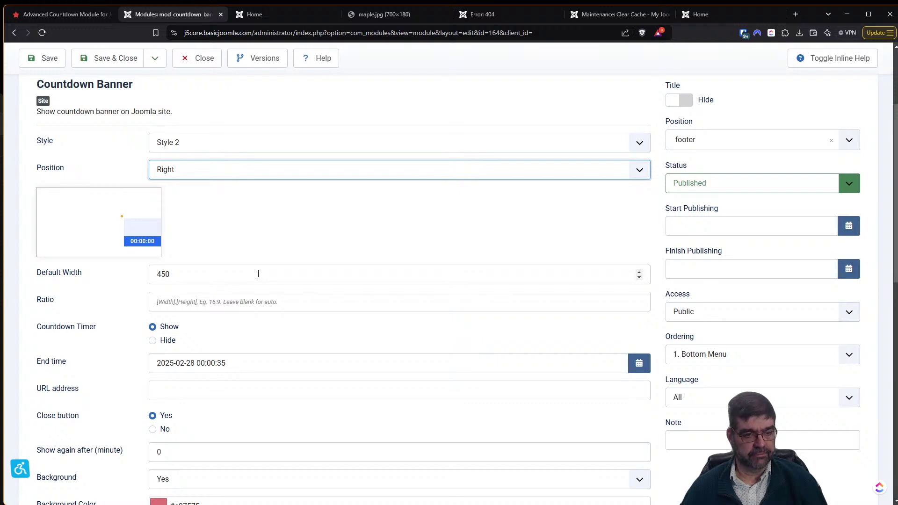
{"action": "scroll", "coordinate": [289, 287], "scroll_direction": "down", "scroll_amount": 2}
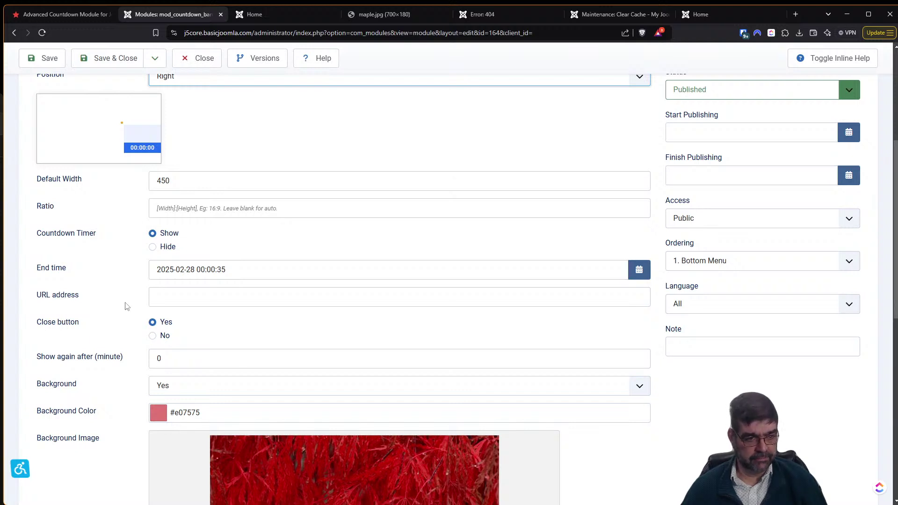
{"action": "scroll", "coordinate": [126, 306], "scroll_direction": "down", "scroll_amount": 1}
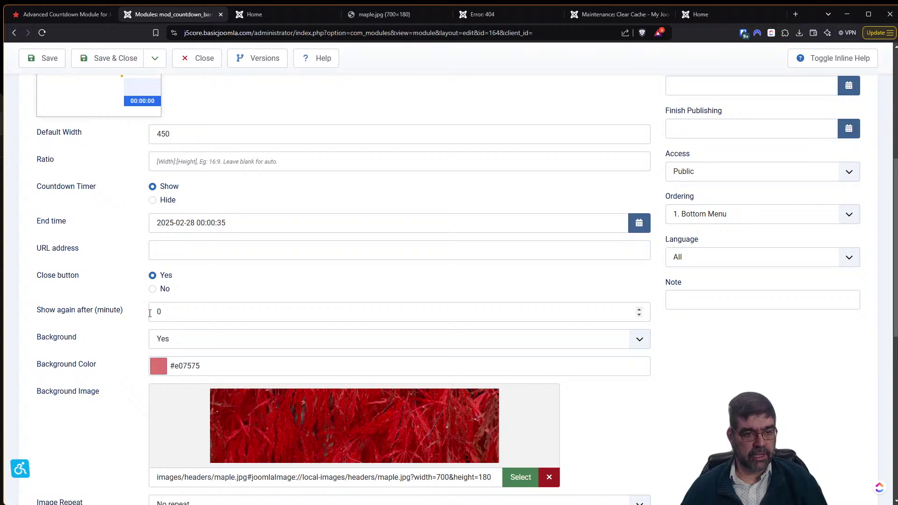
{"action": "left_click", "coordinate": [178, 316]}
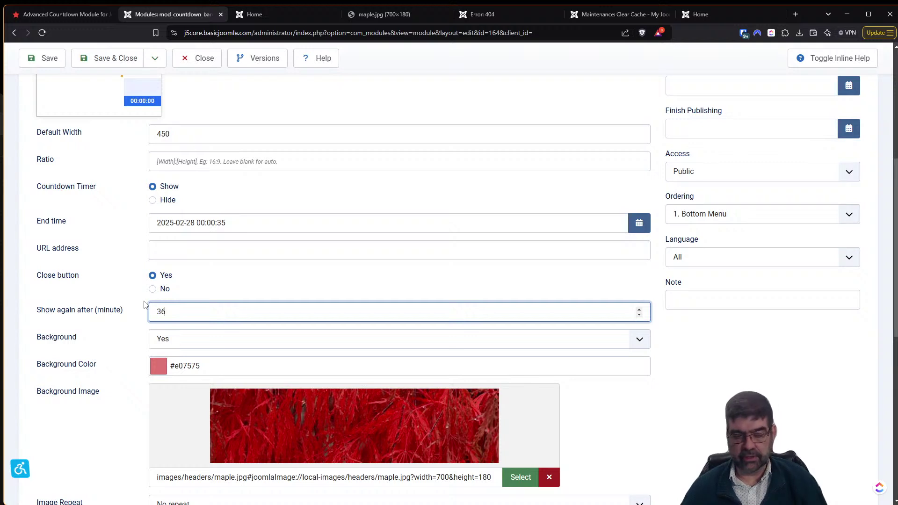
Set the banner's background image repeat to No repeat.
{"action": "scroll", "coordinate": [144, 304], "scroll_direction": "down", "scroll_amount": 2}
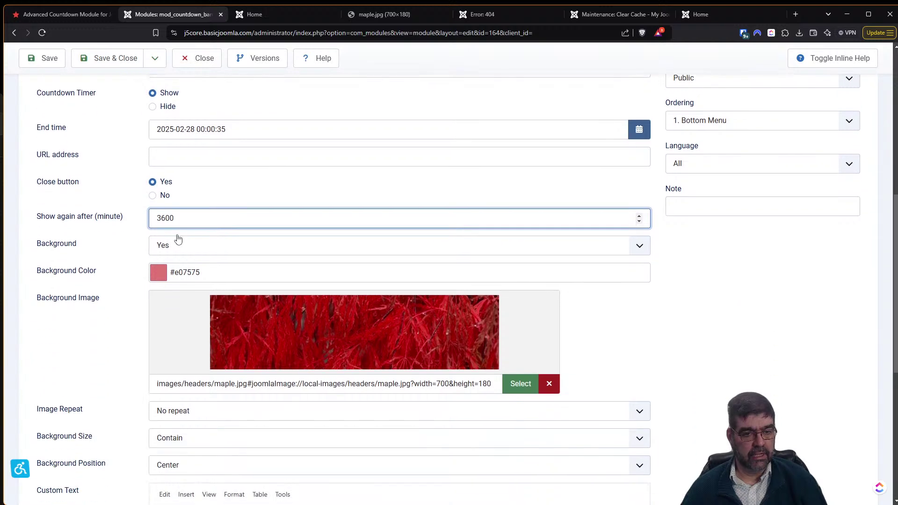
{"action": "scroll", "coordinate": [258, 305], "scroll_direction": "down", "scroll_amount": 3}
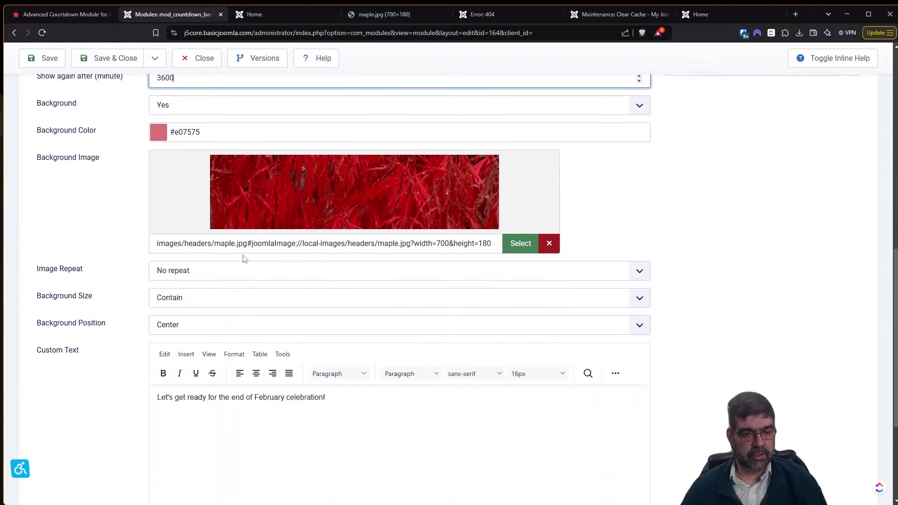
{"action": "left_click", "coordinate": [235, 272]}
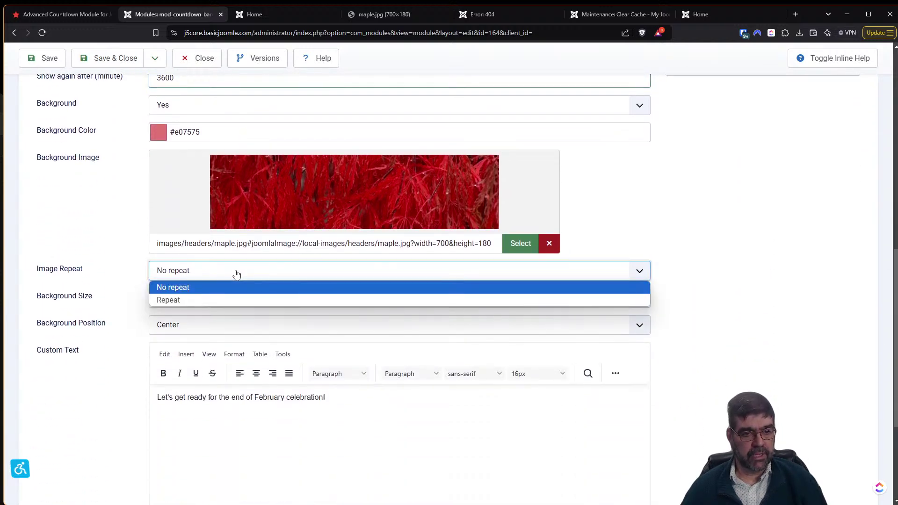
{"action": "left_click", "coordinate": [237, 274]}
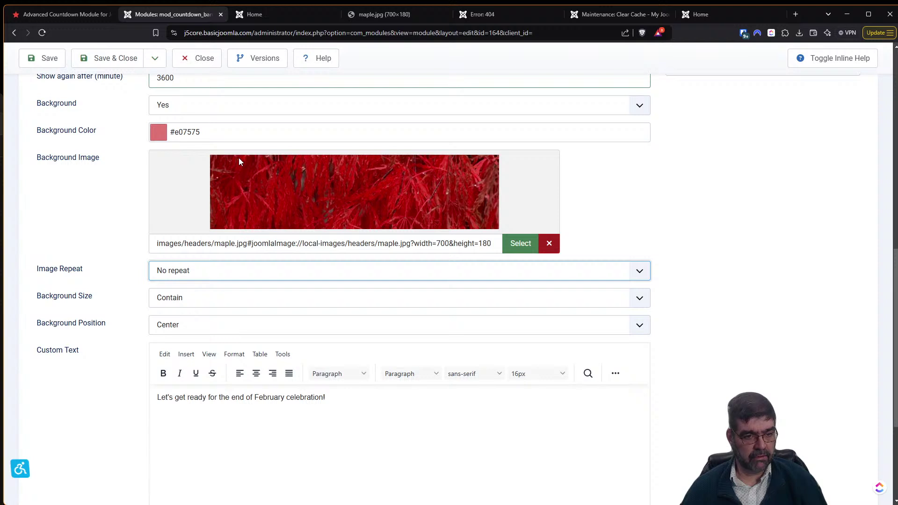
Edit the banner's custom CSS and briefly check the site front page.
{"action": "scroll", "coordinate": [238, 161], "scroll_direction": "down", "scroll_amount": 2}
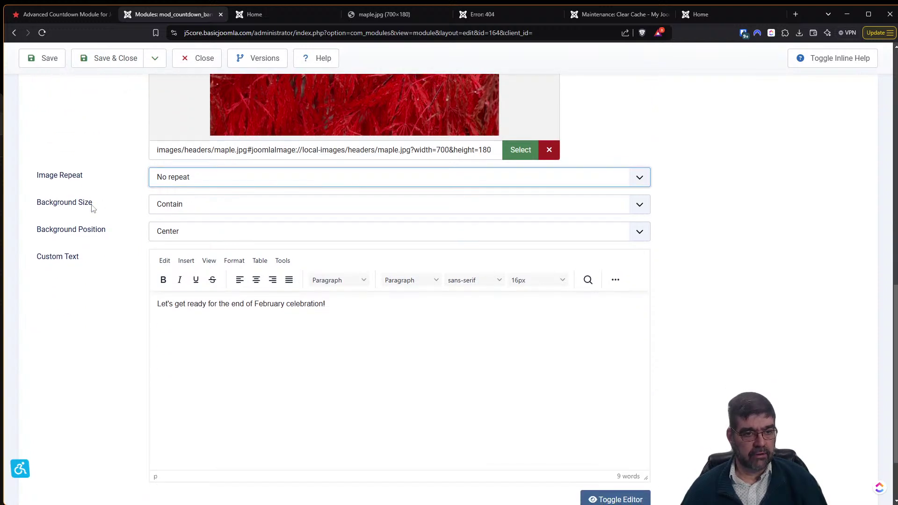
{"action": "scroll", "coordinate": [189, 350], "scroll_direction": "down", "scroll_amount": 1}
{"action": "scroll", "coordinate": [187, 350], "scroll_direction": "down", "scroll_amount": 1}
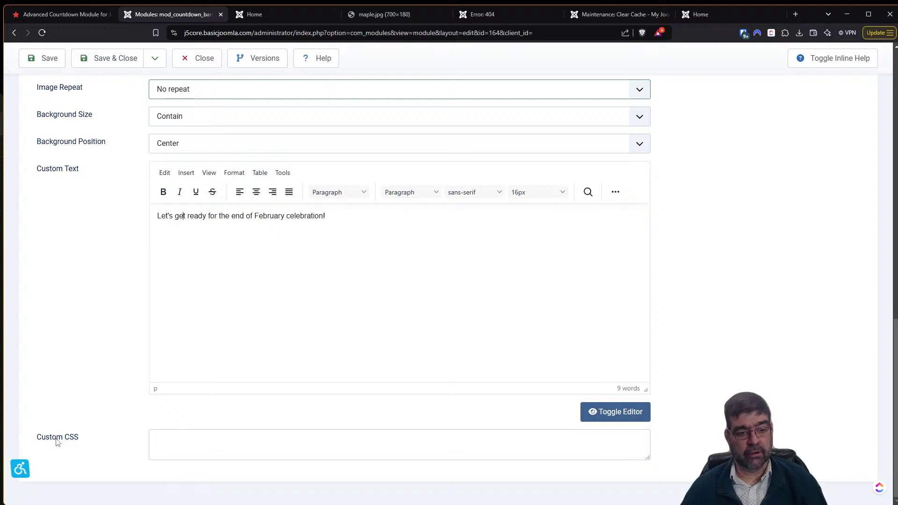
{"action": "left_click", "coordinate": [170, 453]}
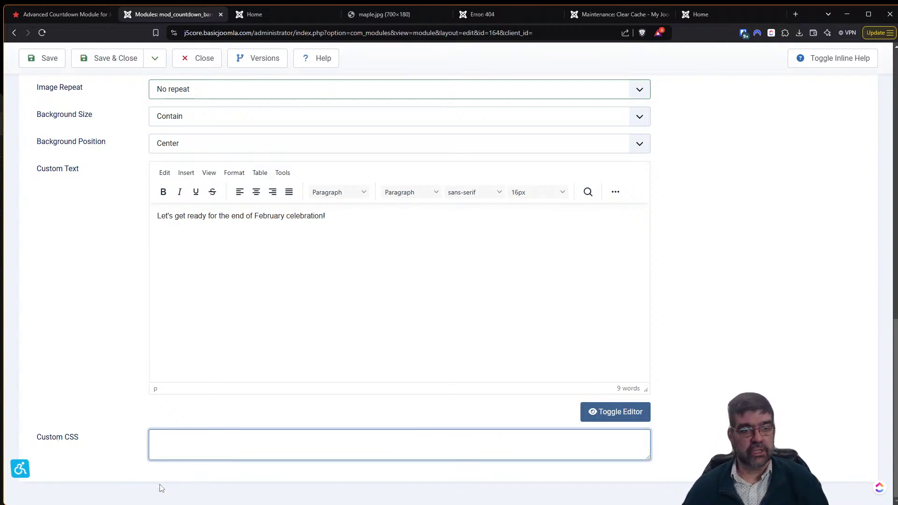
{"action": "left_click", "coordinate": [263, 14]}
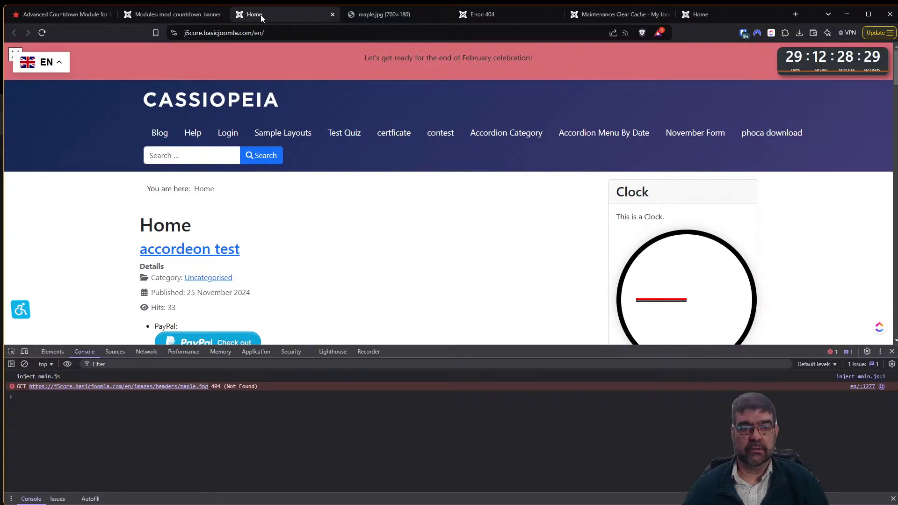
{"action": "left_click", "coordinate": [167, 17]}
Save the Countdown Banner changes and reload the site home page to view it.
{"action": "left_click", "coordinate": [47, 61]}
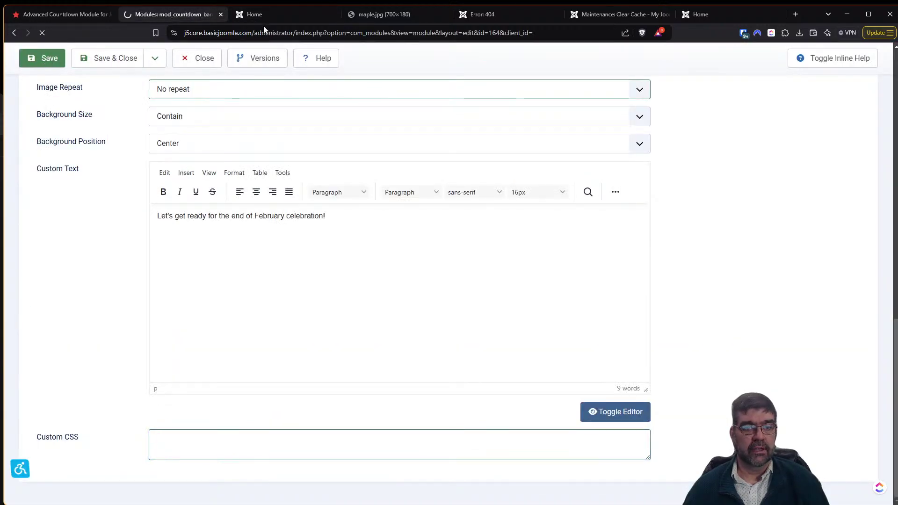
{"action": "left_click", "coordinate": [265, 18]}
{"action": "key", "text": "F5"}
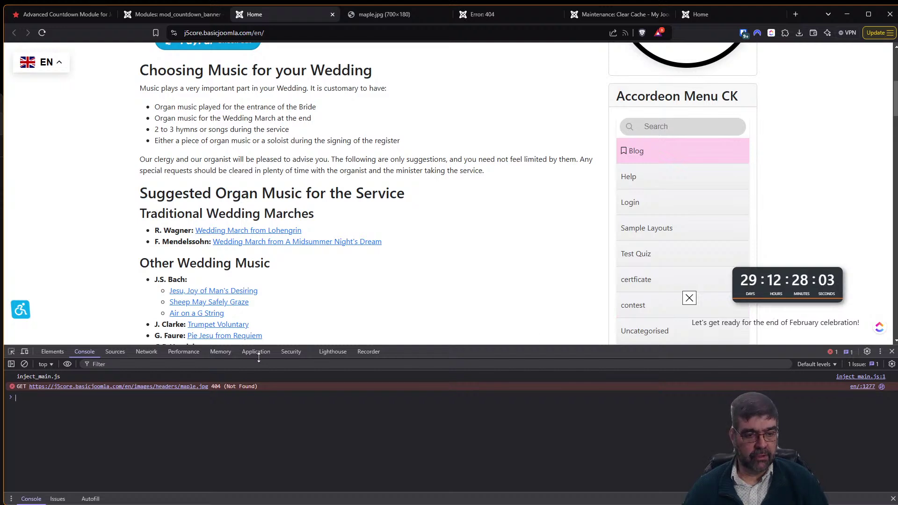
Look through the DevTools Sources and Console panels, then show the Elements tree.
{"action": "left_click", "coordinate": [112, 357]}
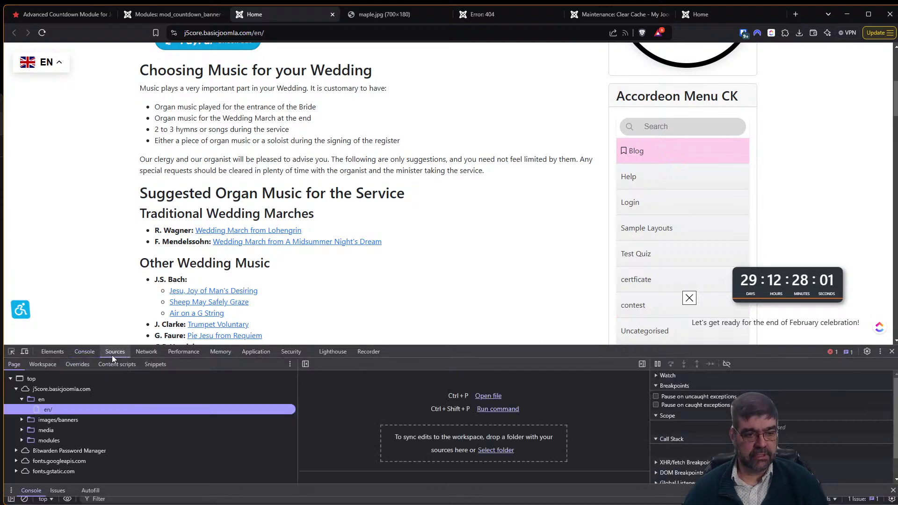
{"action": "left_click", "coordinate": [88, 357]}
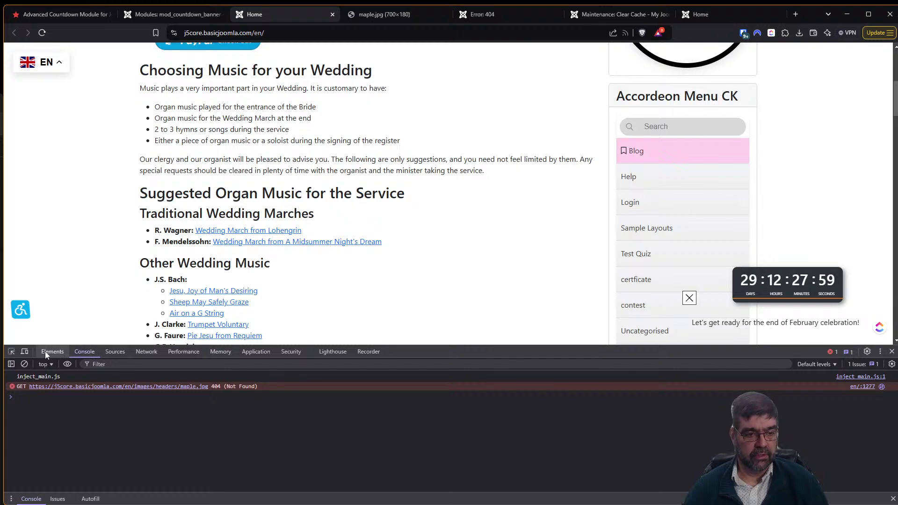
{"action": "left_click", "coordinate": [48, 351]}
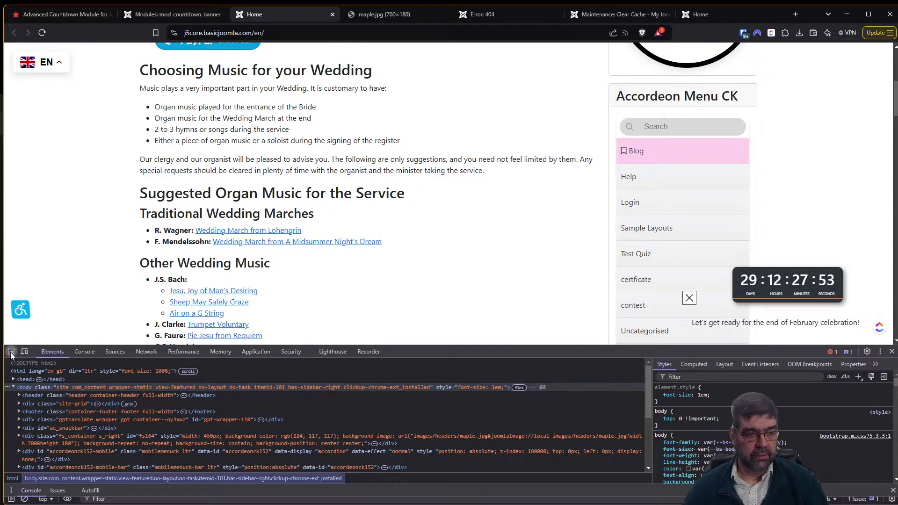
Inspect the countdown banner, select its fs_container div, and open its background-image URL in a new tab.
{"action": "left_click", "coordinate": [11, 352]}
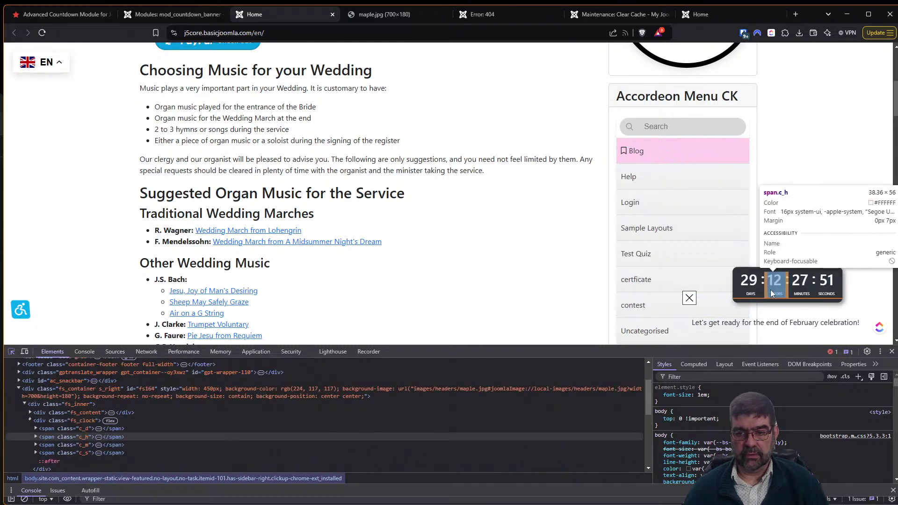
{"action": "left_click", "coordinate": [762, 299]}
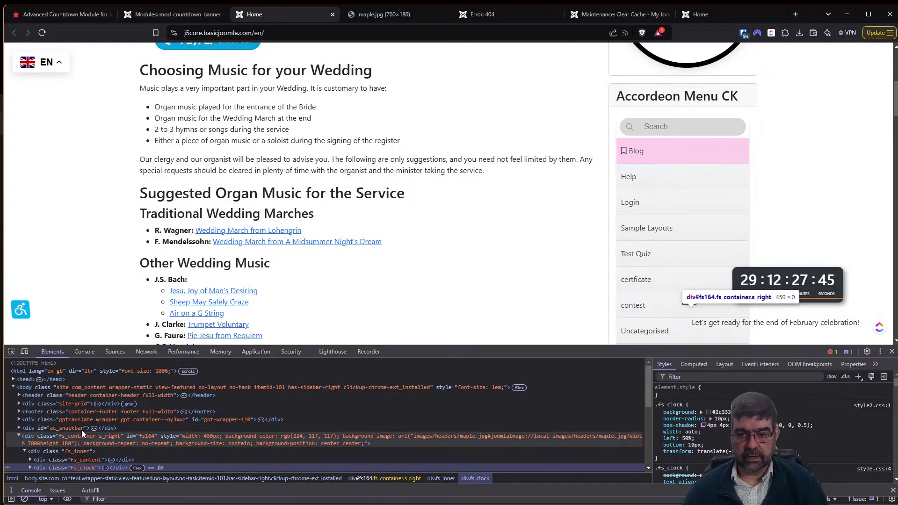
{"action": "left_click", "coordinate": [81, 461]}
{"action": "scroll", "coordinate": [307, 456], "scroll_direction": "down", "scroll_amount": 1}
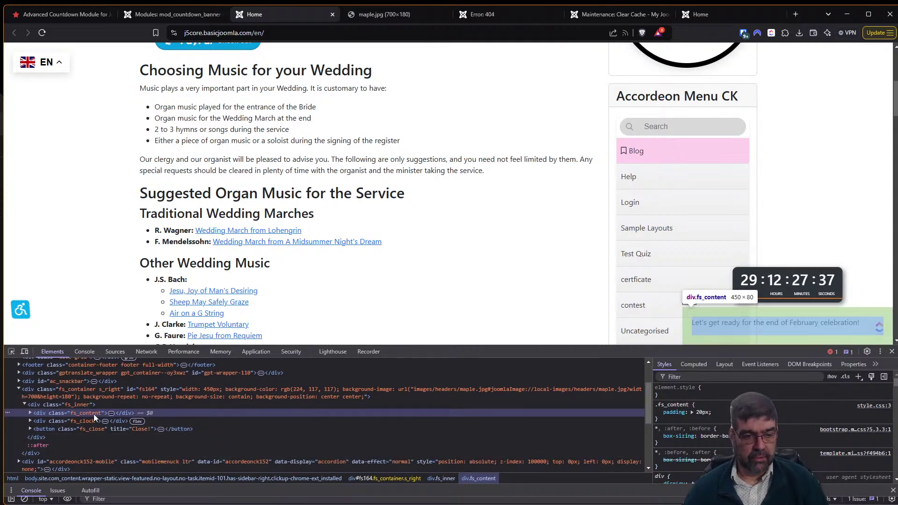
{"action": "left_click", "coordinate": [29, 413]}
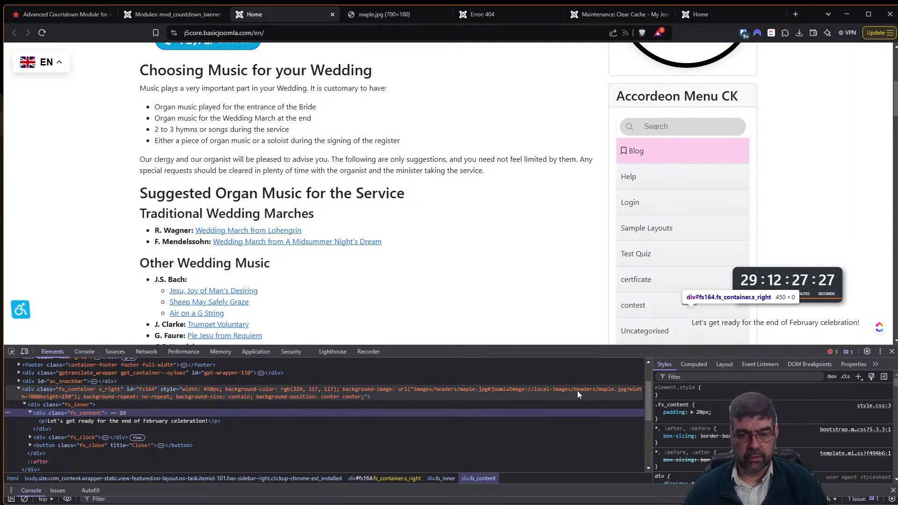
{"action": "left_click", "coordinate": [474, 391]}
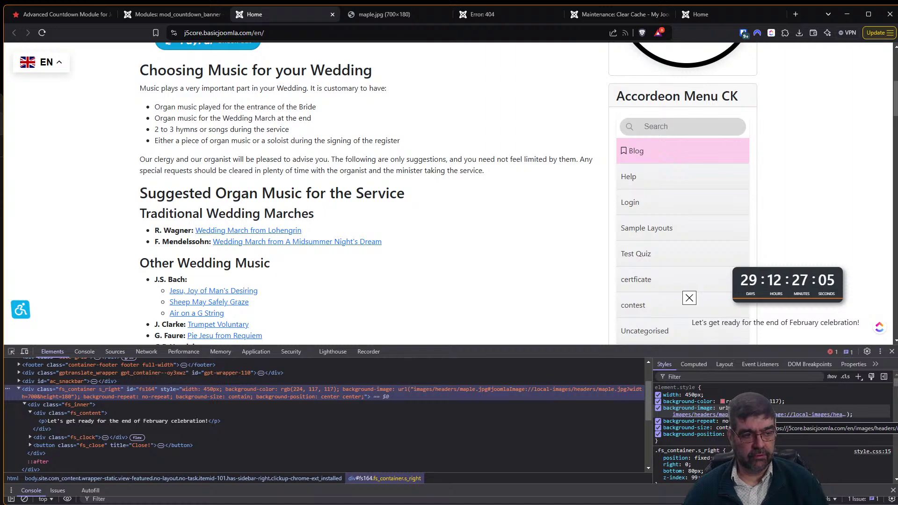
{"action": "left_click", "coordinate": [767, 415]}
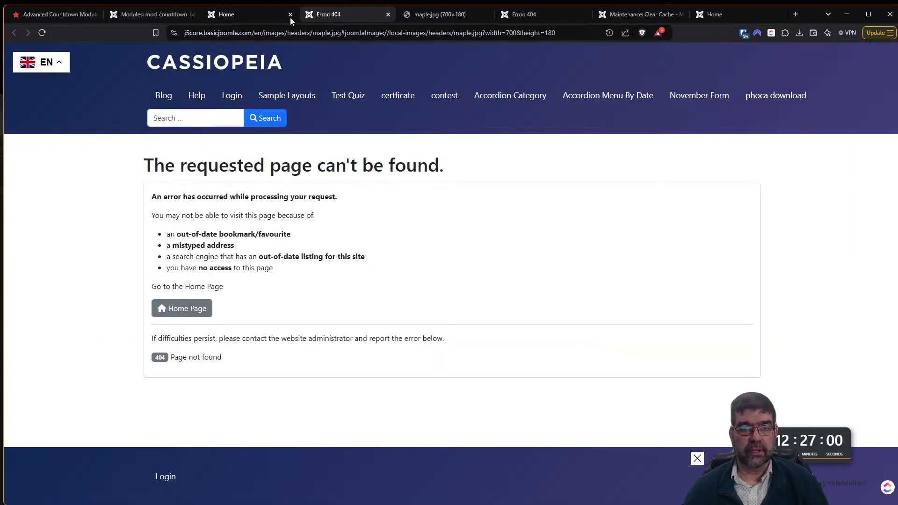
{"action": "left_click", "coordinate": [262, 15]}
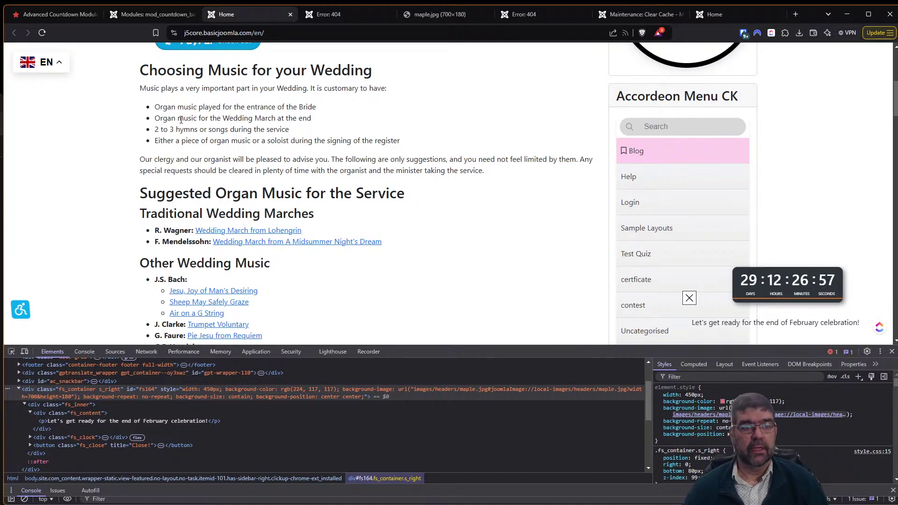
Close DevTools, scroll the home page, and return to the 'Modules: mod_countdown_banner' settings.
{"action": "left_click", "coordinate": [891, 352]}
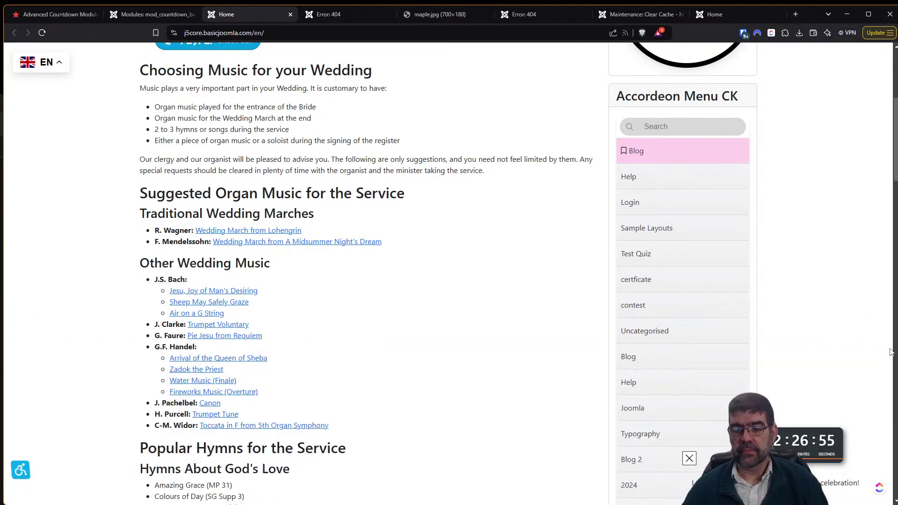
{"action": "scroll", "coordinate": [688, 337], "scroll_direction": "down", "scroll_amount": 1}
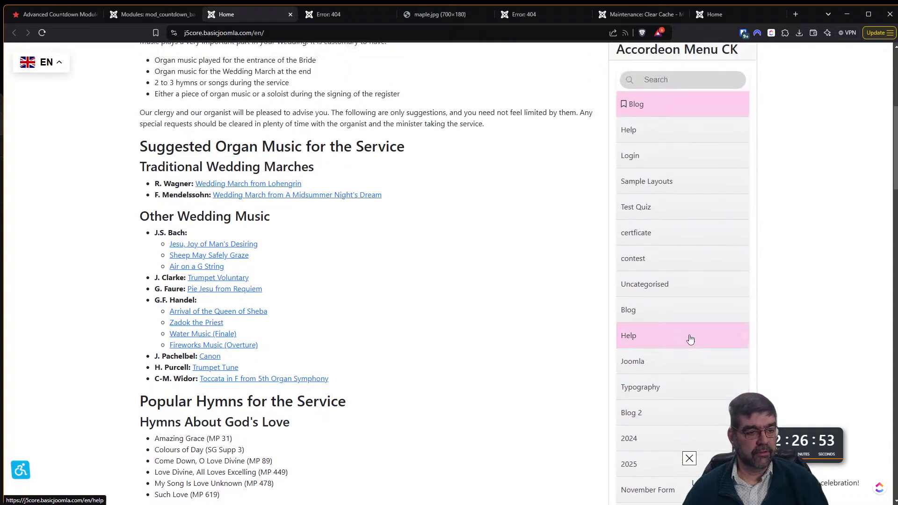
{"action": "scroll", "coordinate": [687, 339], "scroll_direction": "down", "scroll_amount": 3}
{"action": "scroll", "coordinate": [688, 339], "scroll_direction": "down", "scroll_amount": 4}
{"action": "left_click_drag", "start_coordinate": [896, 186], "coordinate": [894, 15]}
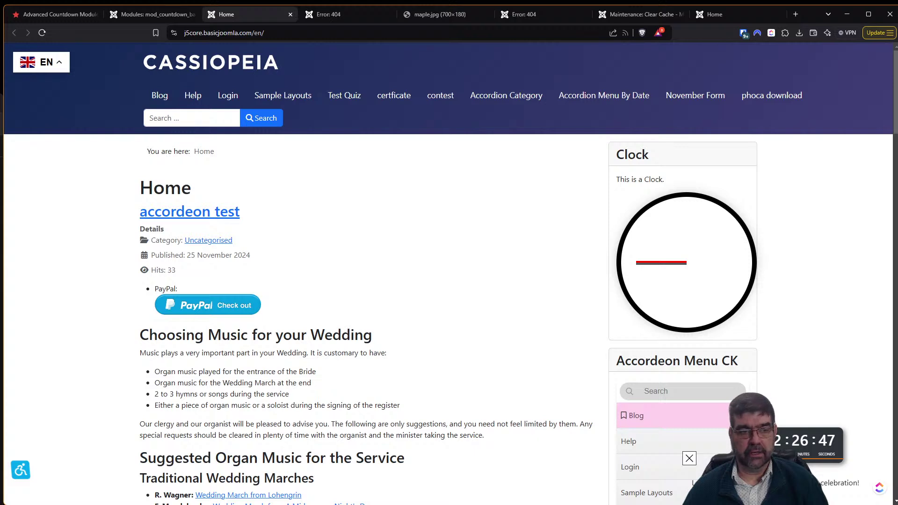
{"action": "left_click", "coordinate": [135, 15]}
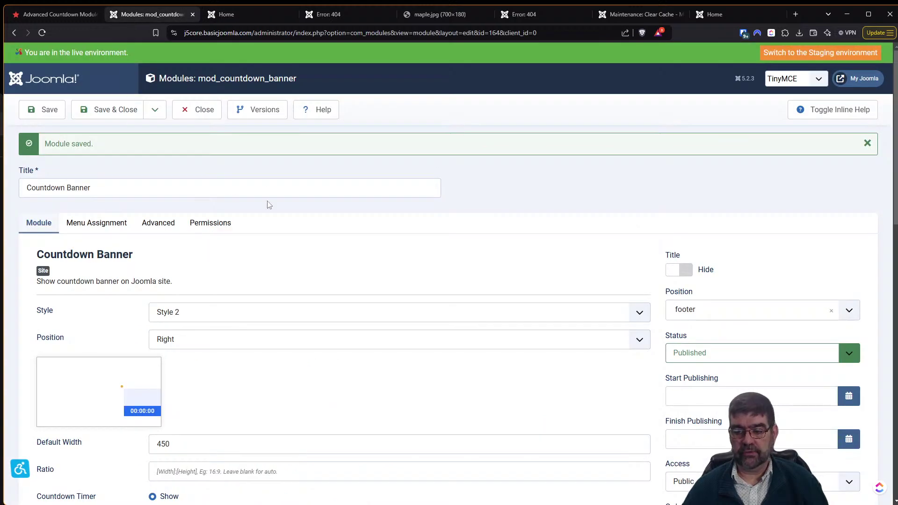
Set the Countdown Banner's Close button option to No.
{"action": "scroll", "coordinate": [159, 242], "scroll_direction": "down", "scroll_amount": 3}
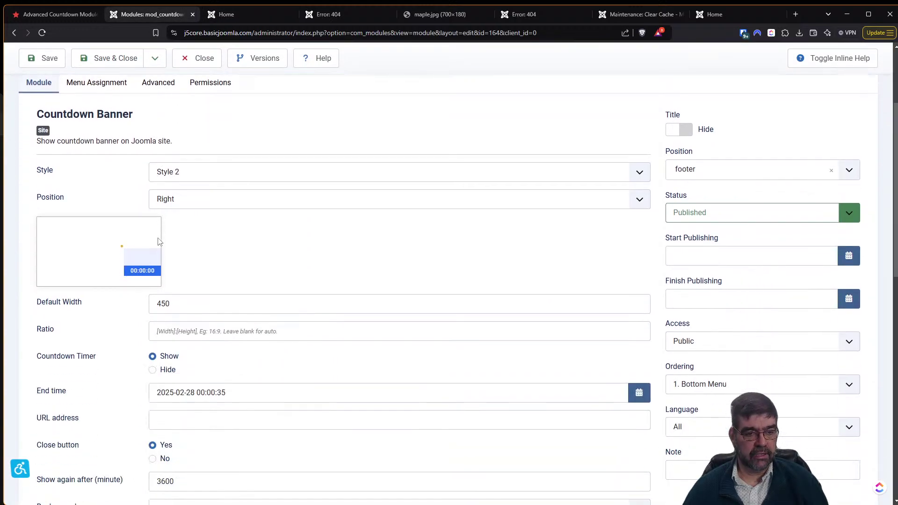
{"action": "scroll", "coordinate": [159, 242], "scroll_direction": "down", "scroll_amount": 4}
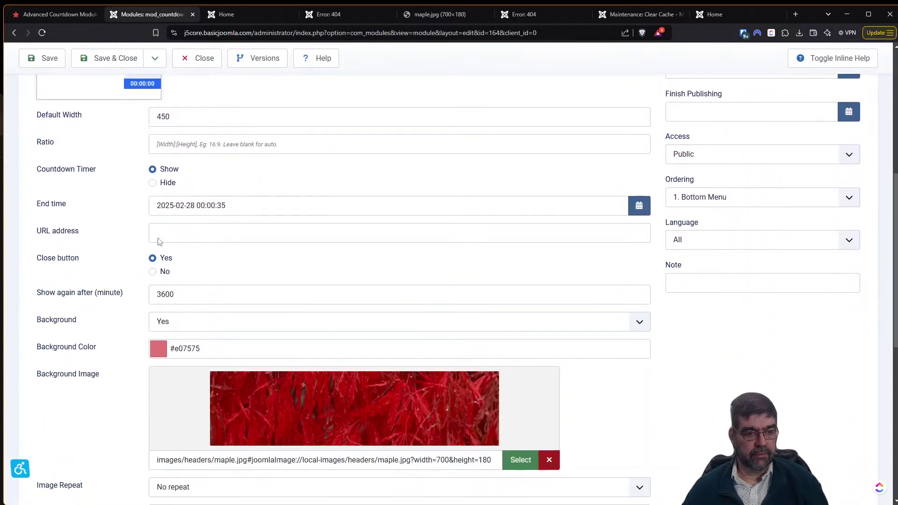
{"action": "left_click", "coordinate": [159, 274]}
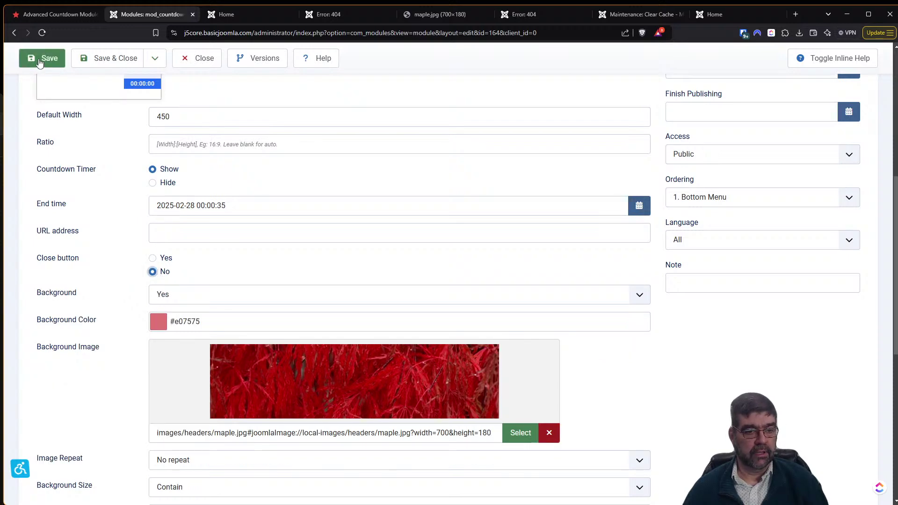
Reload the site home page and scroll down to check the banner without a close button.
{"action": "left_click", "coordinate": [258, 14]}
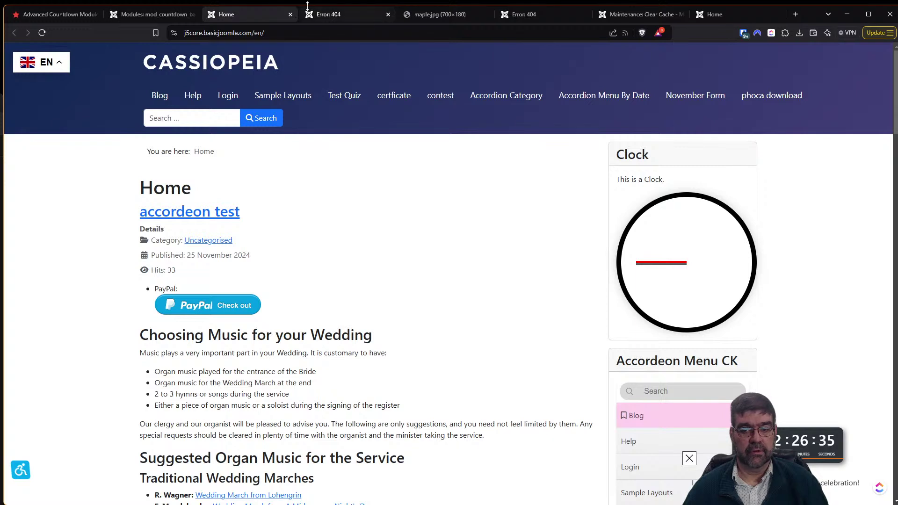
{"action": "left_click", "coordinate": [43, 32]}
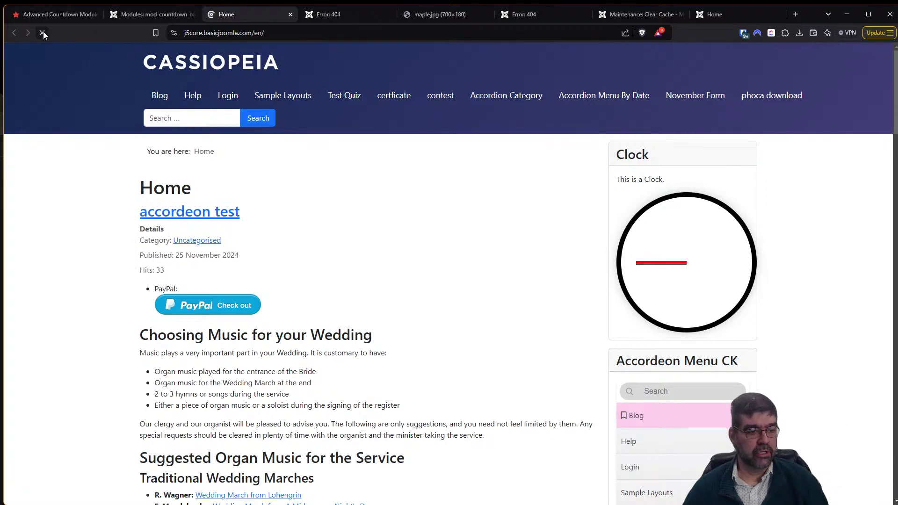
{"action": "scroll", "coordinate": [430, 290], "scroll_direction": "down", "scroll_amount": 3}
{"action": "scroll", "coordinate": [444, 312], "scroll_direction": "down", "scroll_amount": 3}
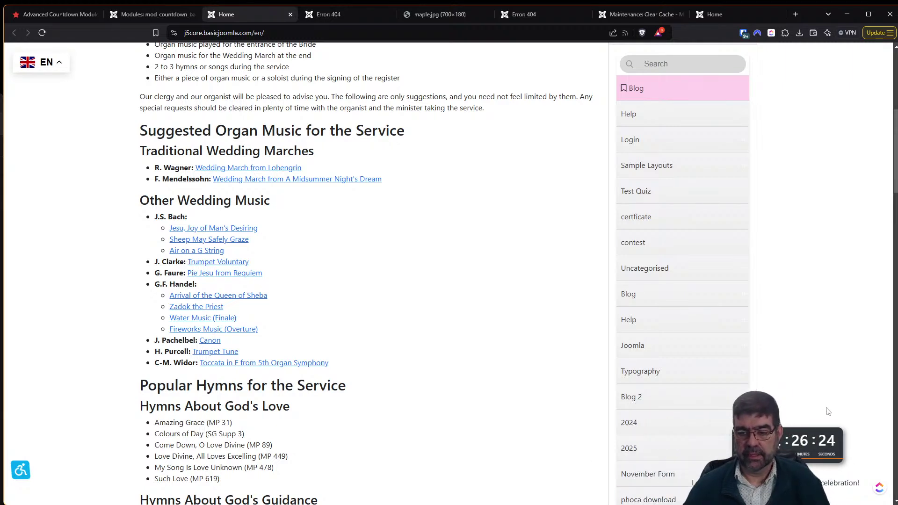
Review the module's background settings, confirming Background Position stays Center.
{"action": "left_click", "coordinate": [154, 14]}
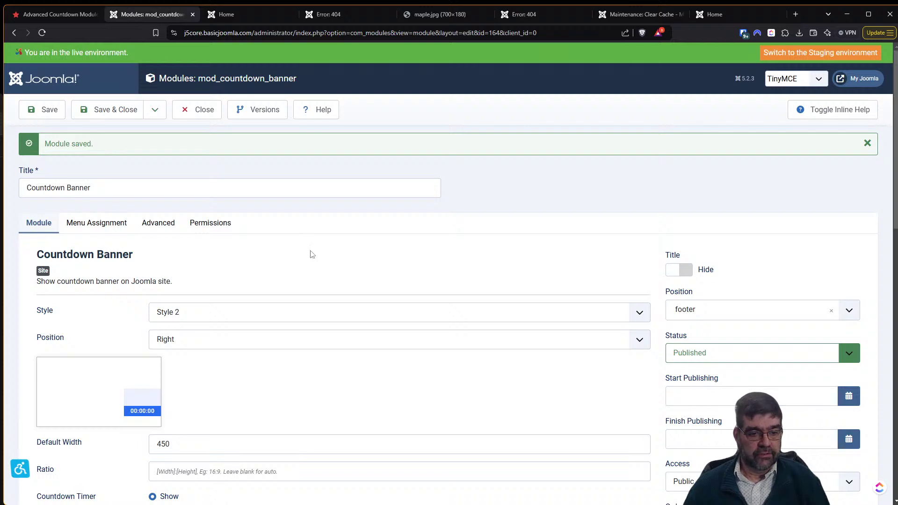
{"action": "scroll", "coordinate": [309, 251], "scroll_direction": "down", "scroll_amount": 2}
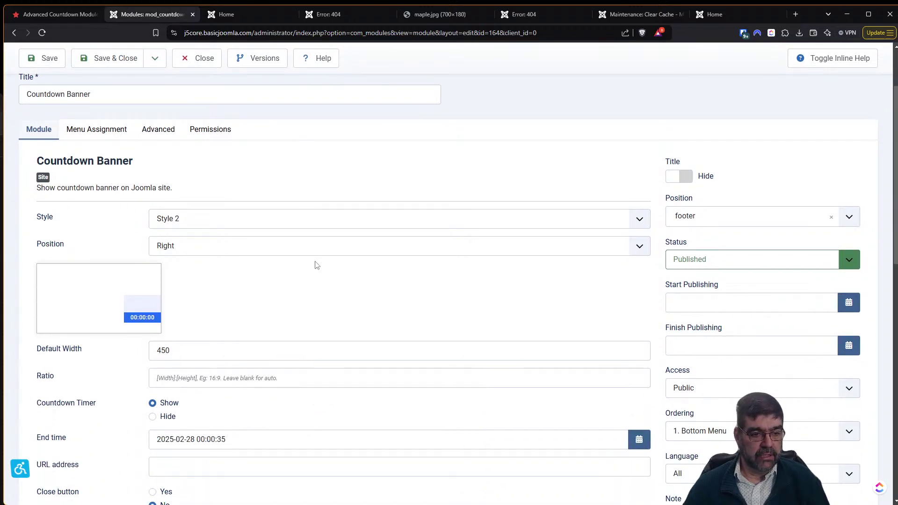
{"action": "scroll", "coordinate": [315, 265], "scroll_direction": "down", "scroll_amount": 9}
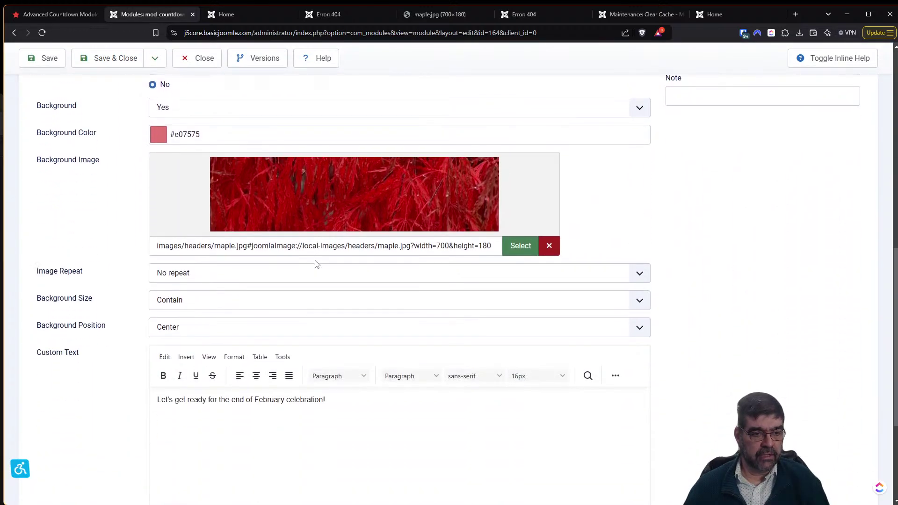
{"action": "scroll", "coordinate": [255, 290], "scroll_direction": "down", "scroll_amount": 4}
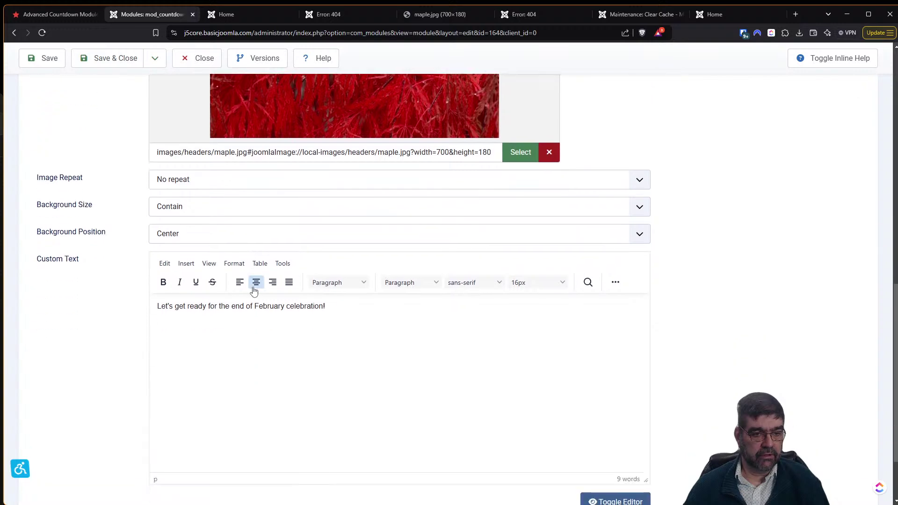
{"action": "scroll", "coordinate": [255, 291], "scroll_direction": "up", "scroll_amount": 4}
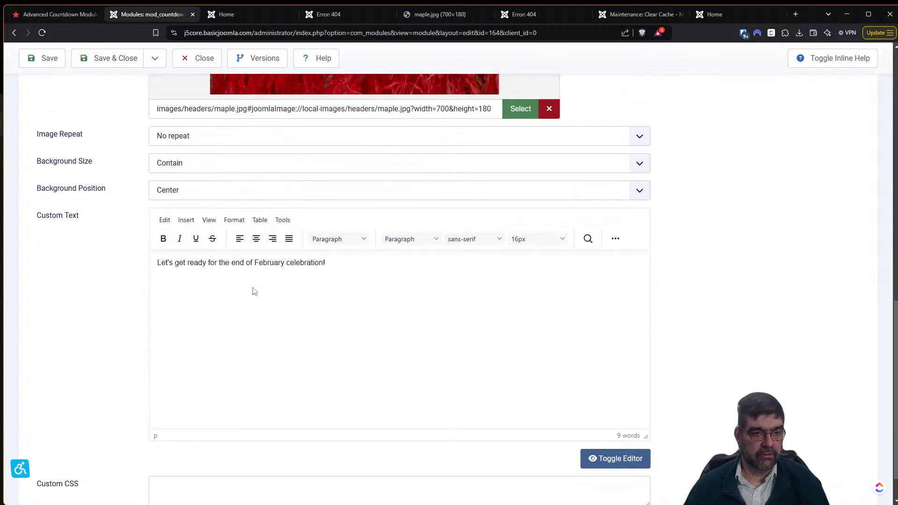
{"action": "scroll", "coordinate": [254, 291], "scroll_direction": "up", "scroll_amount": 1}
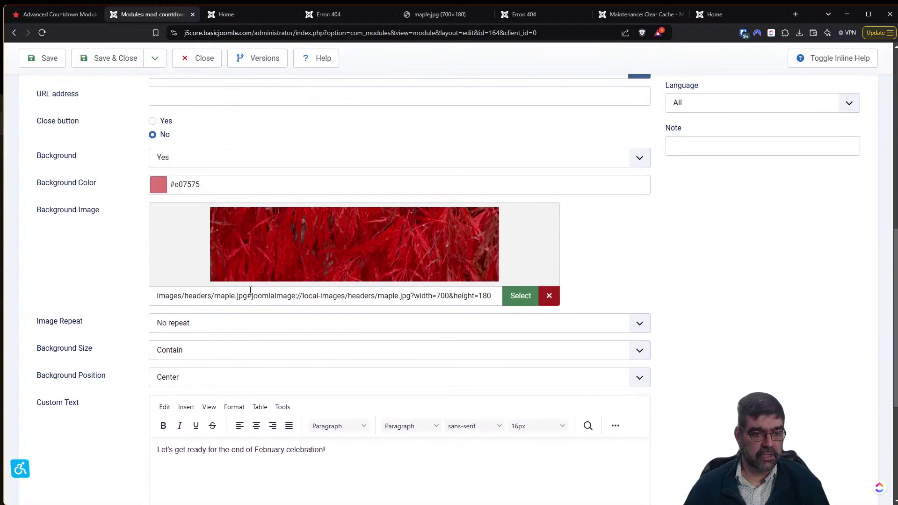
{"action": "left_click", "coordinate": [223, 378]}
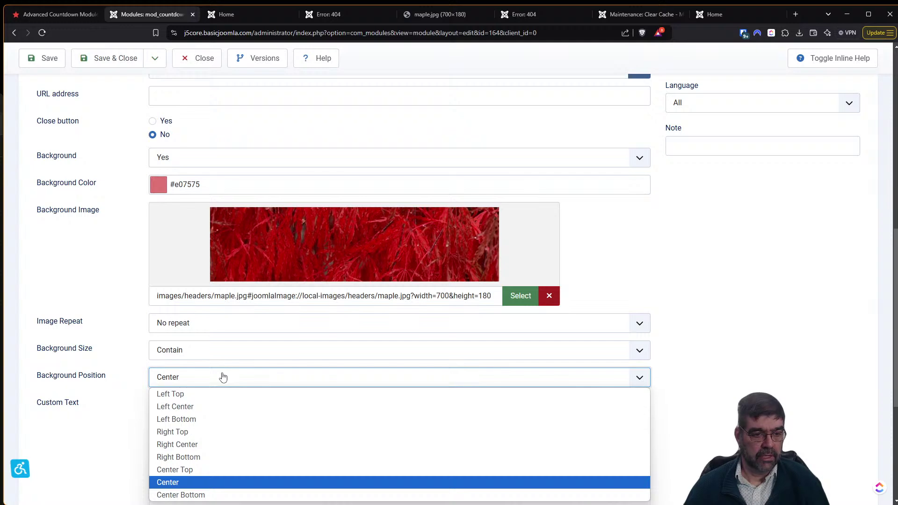
{"action": "scroll", "coordinate": [175, 337], "scroll_direction": "up", "scroll_amount": 4}
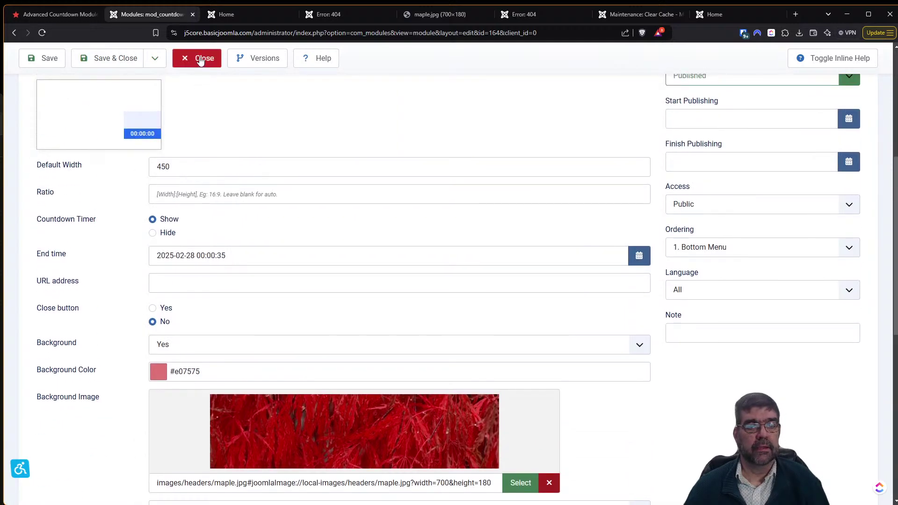
{"action": "scroll", "coordinate": [451, 252], "scroll_direction": "up", "scroll_amount": 1}
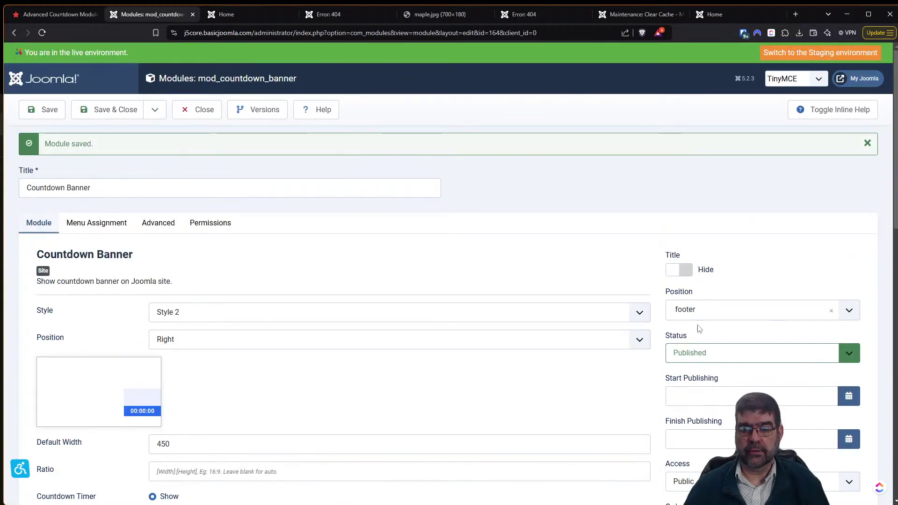
Set the Countdown Banner status to Unpublished, save and close it, then view the home page.
{"action": "left_click", "coordinate": [749, 353]}
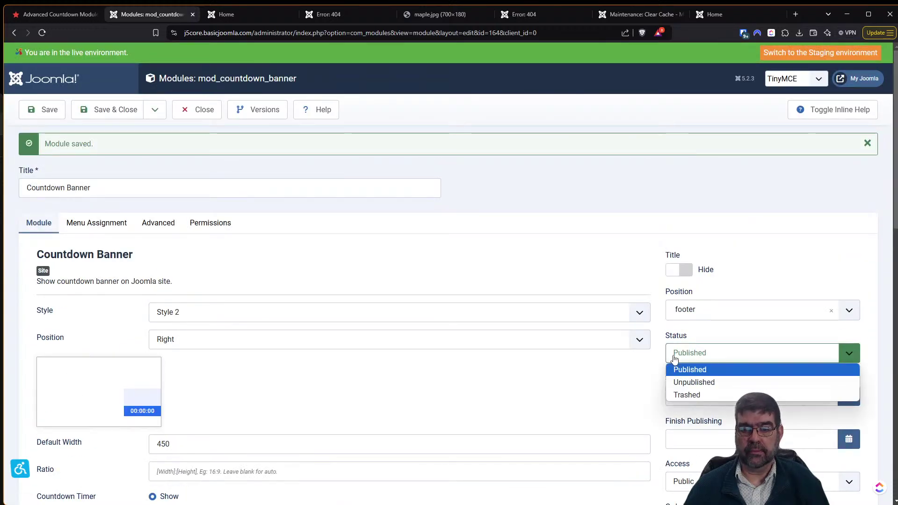
{"action": "left_click", "coordinate": [688, 381]}
{"action": "left_click", "coordinate": [107, 110]}
{"action": "left_click", "coordinate": [240, 10]}
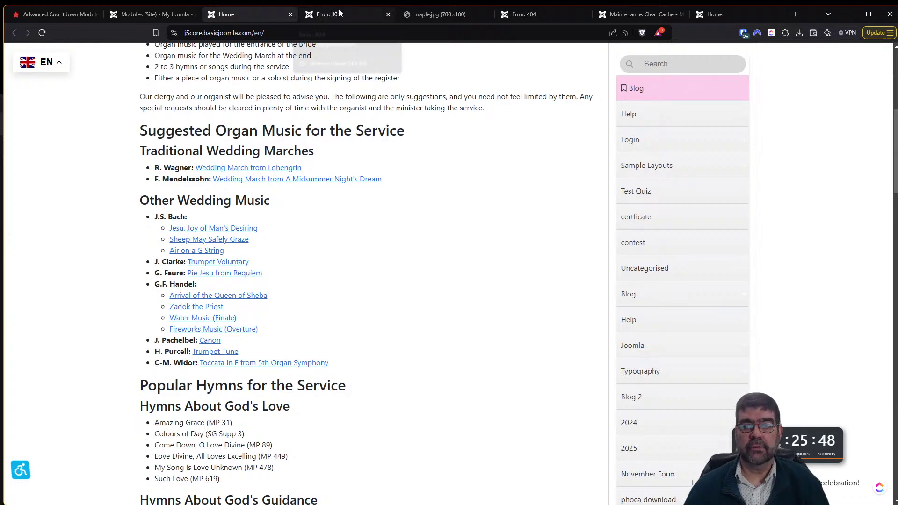
Go from the Advanced Countdown Module page back to JoomHelper search results, then to Site Modules.
{"action": "left_click", "coordinate": [54, 14]}
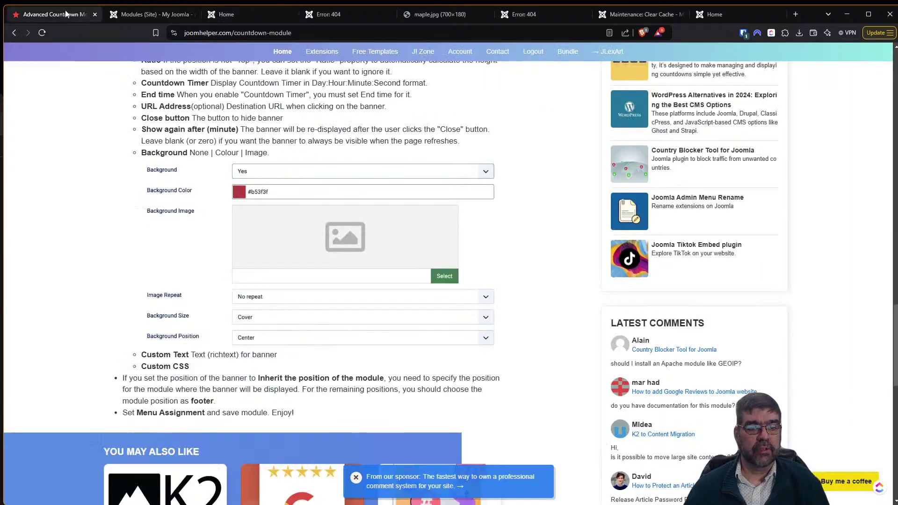
{"action": "left_click", "coordinate": [14, 34]}
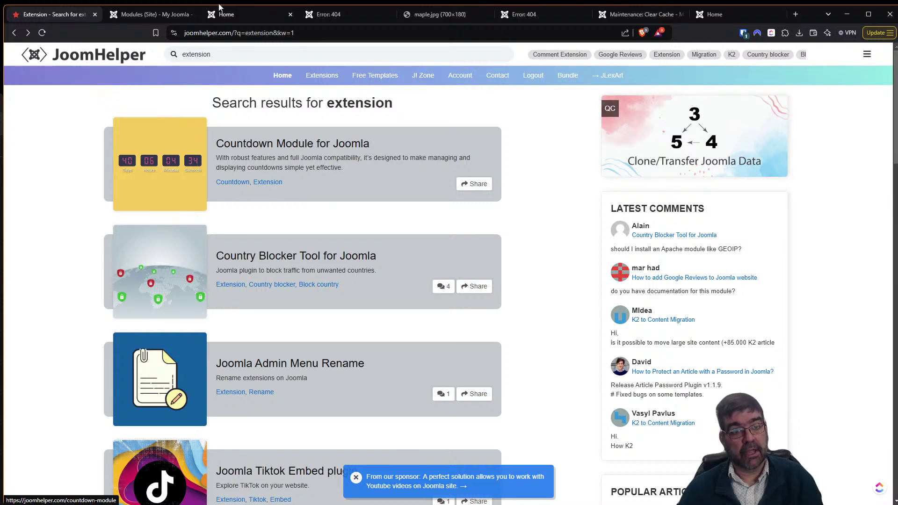
{"action": "left_click", "coordinate": [178, 15]}
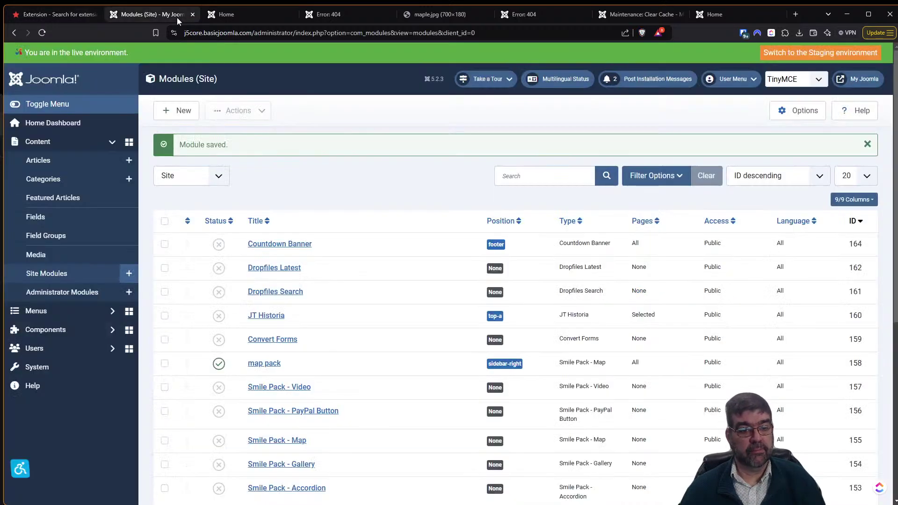
{"action": "left_click", "coordinate": [292, 243]}
{"action": "scroll", "coordinate": [297, 228], "scroll_direction": "down", "scroll_amount": 2}
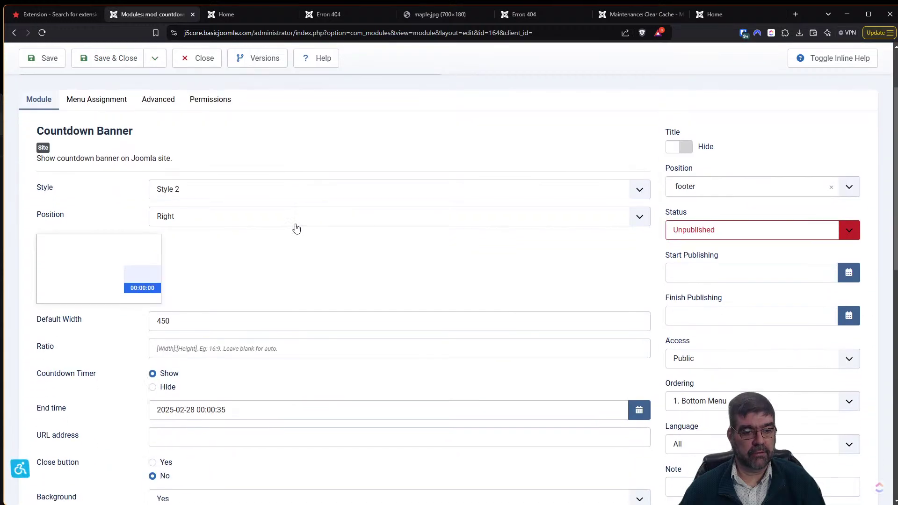
{"action": "scroll", "coordinate": [297, 228], "scroll_direction": "down", "scroll_amount": 4}
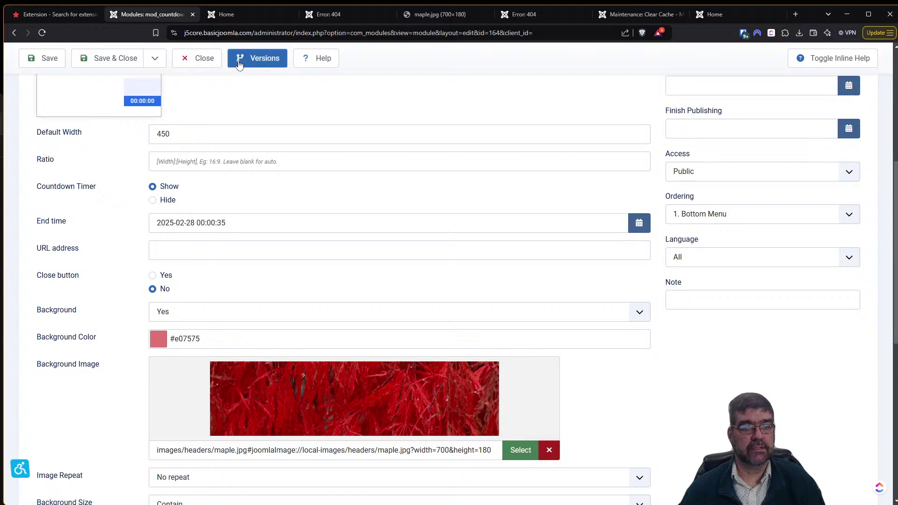
{"action": "left_click", "coordinate": [199, 58]}
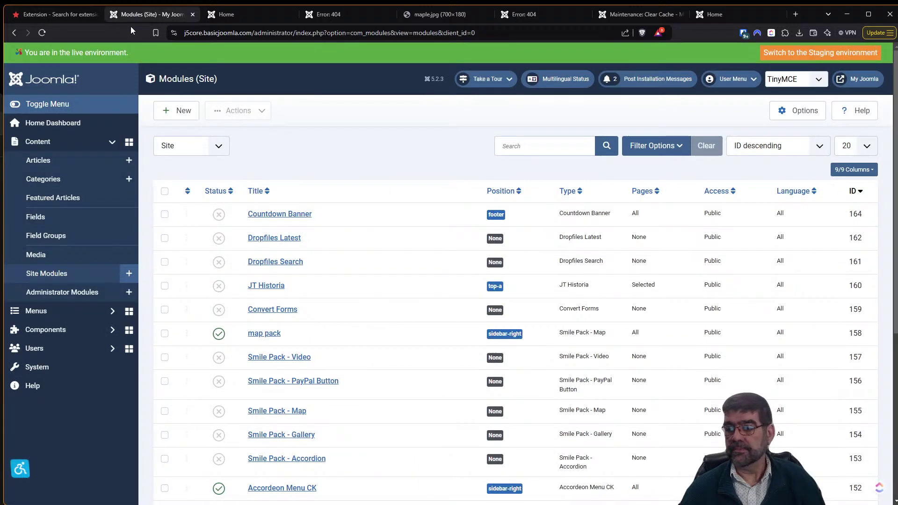
Save the Block Country download over the existing System_-_Block_Country_v1.1.2 zip, confirming the replacement.
{"action": "left_click", "coordinate": [54, 15]}
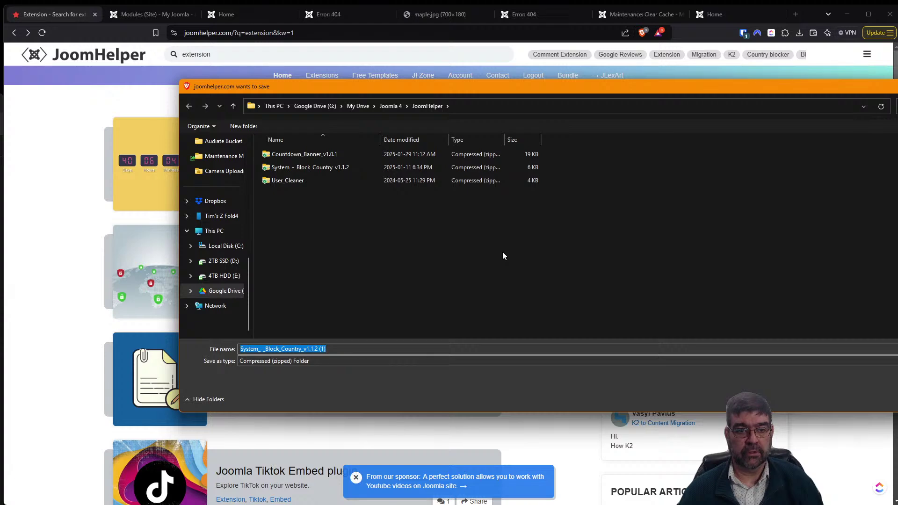
{"action": "left_click", "coordinate": [345, 173]}
{"action": "key", "text": "Return"}
{"action": "left_click", "coordinate": [474, 341]}
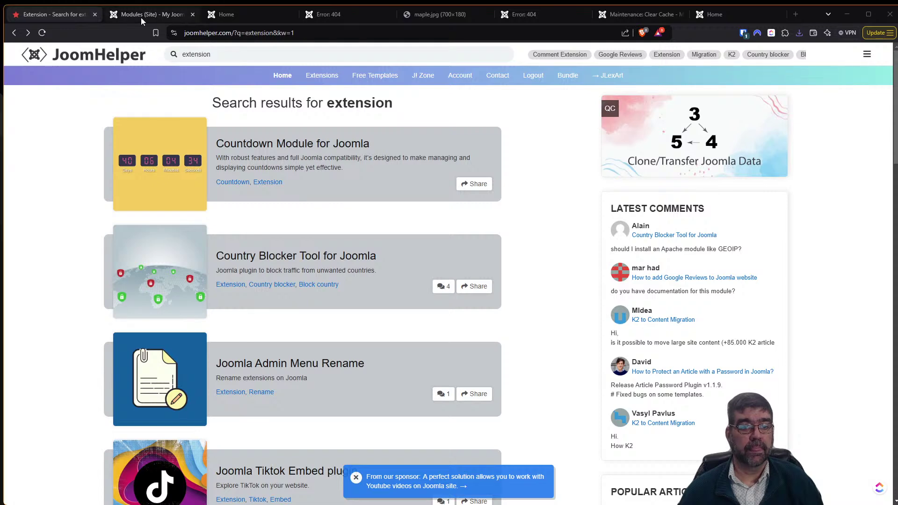
{"action": "left_click", "coordinate": [141, 16]}
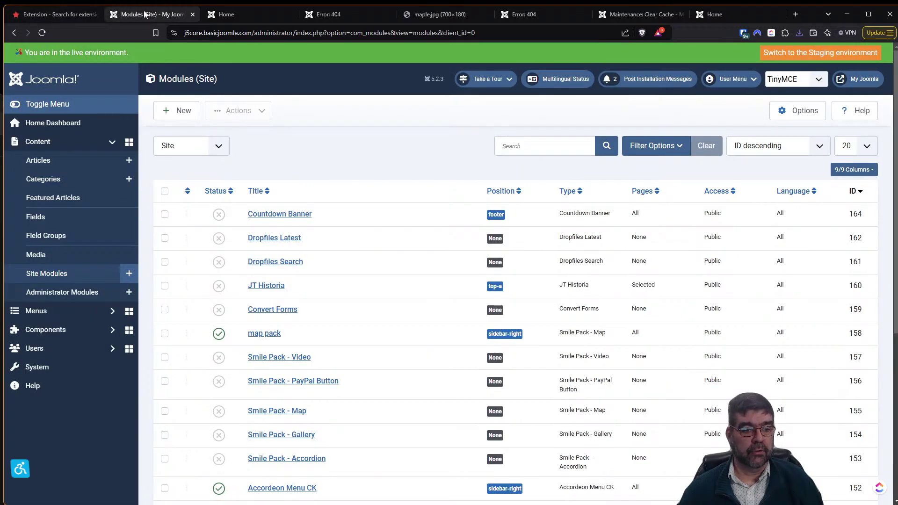
Install System_-_Block_Country_v1.1.2.zip through Install Extensions, then go back to the System Dashboard.
{"action": "left_click", "coordinate": [40, 367]}
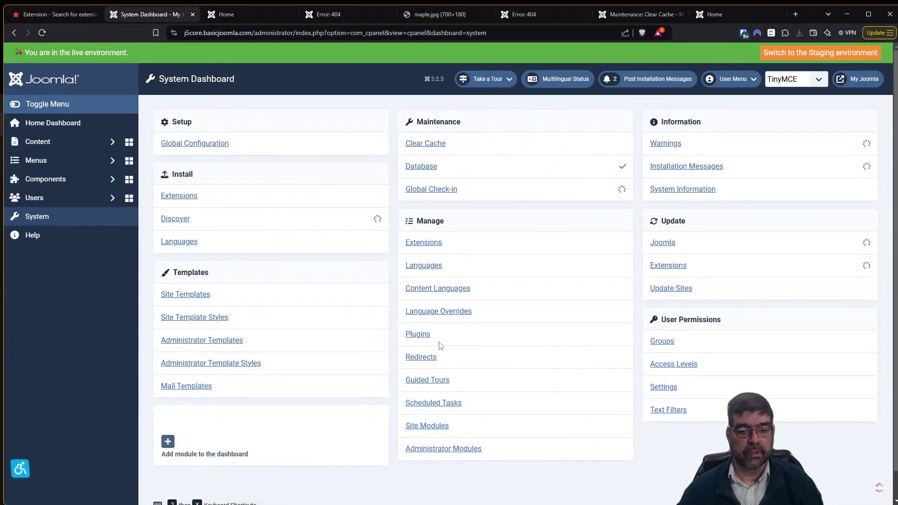
{"action": "left_click", "coordinate": [431, 244]}
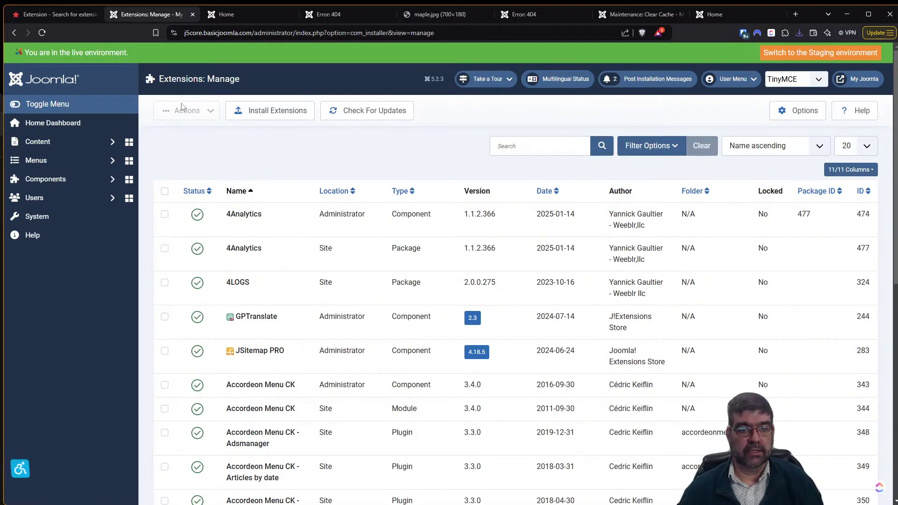
{"action": "left_click", "coordinate": [266, 109]}
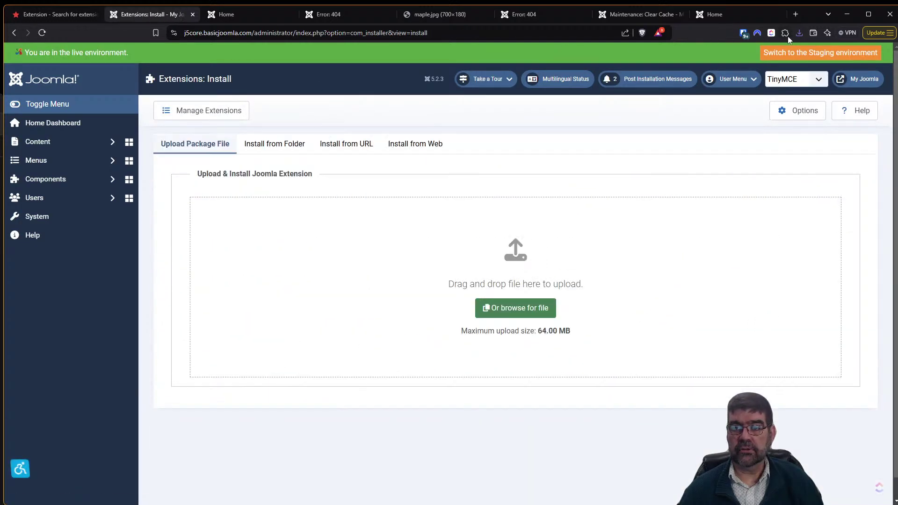
{"action": "left_click", "coordinate": [800, 33]}
{"action": "left_click_drag", "start_coordinate": [724, 72], "coordinate": [522, 279]}
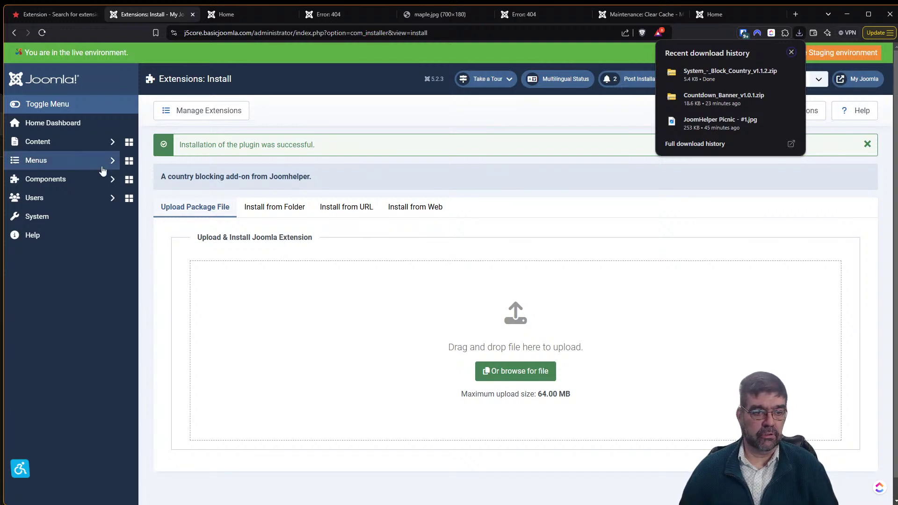
{"action": "left_click", "coordinate": [68, 216]}
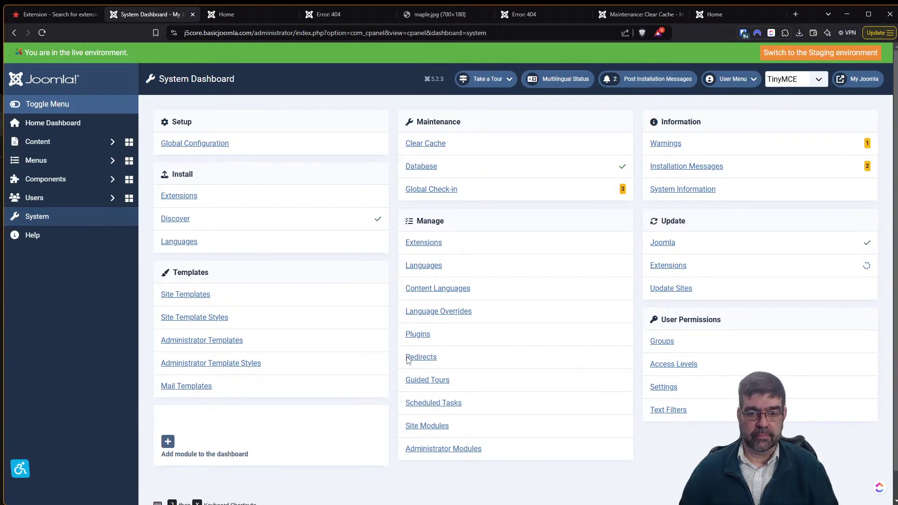
Open System - Block Country from the Plugins list and set its Status to Enabled.
{"action": "left_click", "coordinate": [417, 335]}
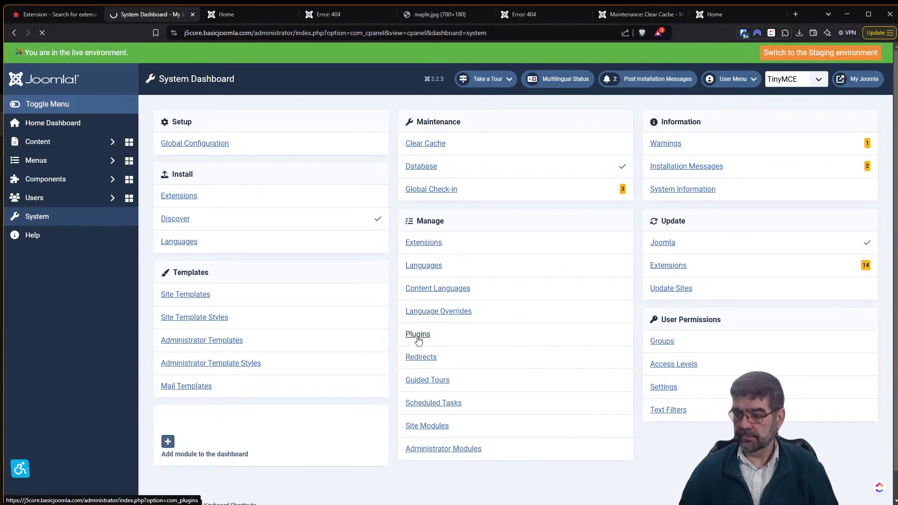
{"action": "left_click", "coordinate": [271, 217]}
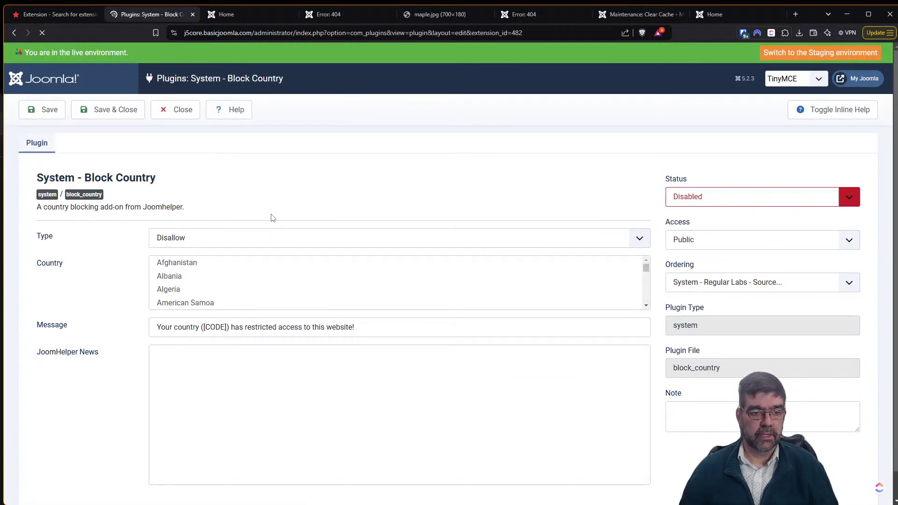
{"action": "left_click", "coordinate": [760, 200]}
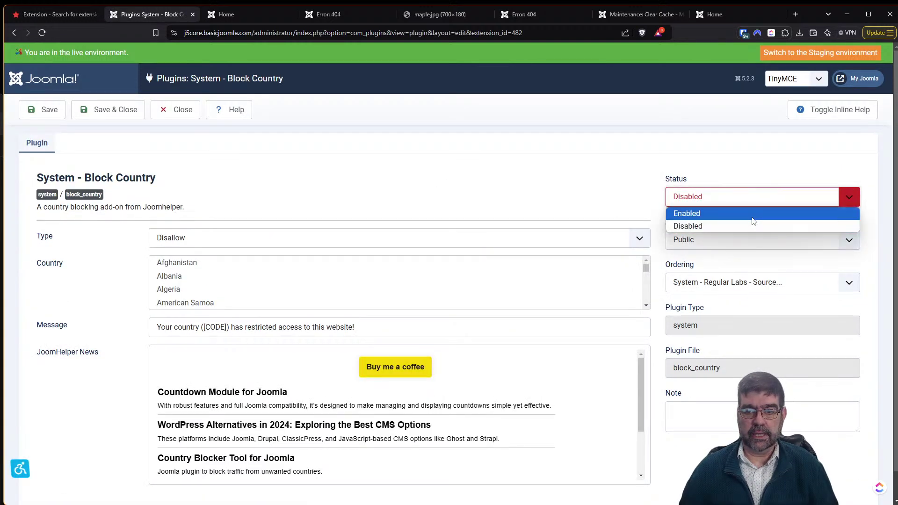
{"action": "left_click", "coordinate": [746, 214]}
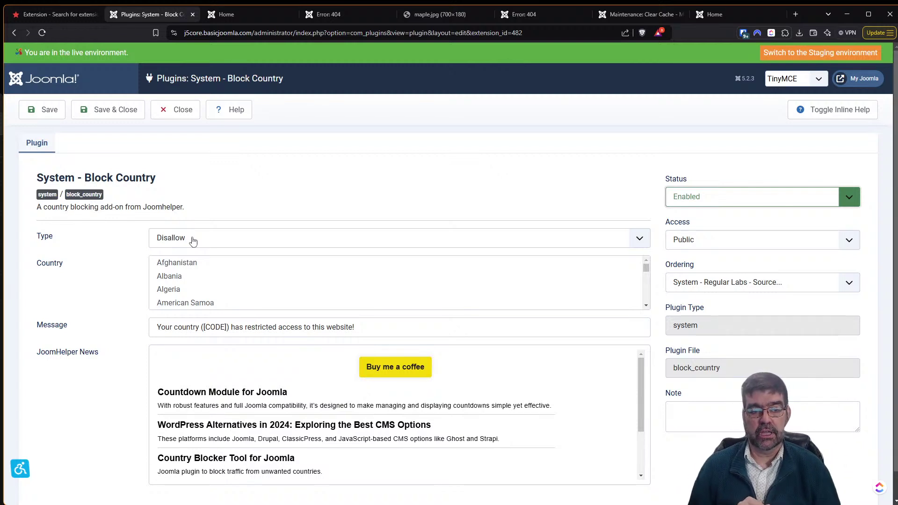
Switch the Block Country Type to Allow, then back to Disallow.
{"action": "left_click", "coordinate": [193, 241]}
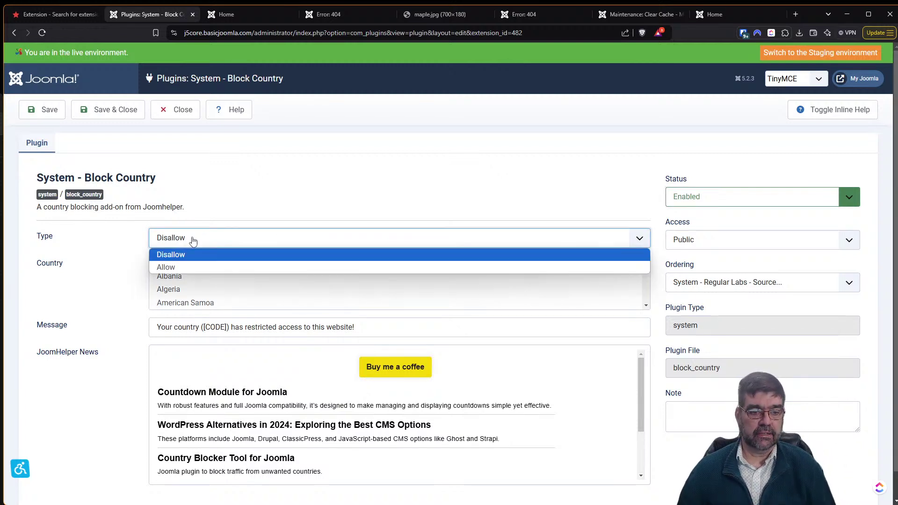
{"action": "left_click", "coordinate": [185, 266]}
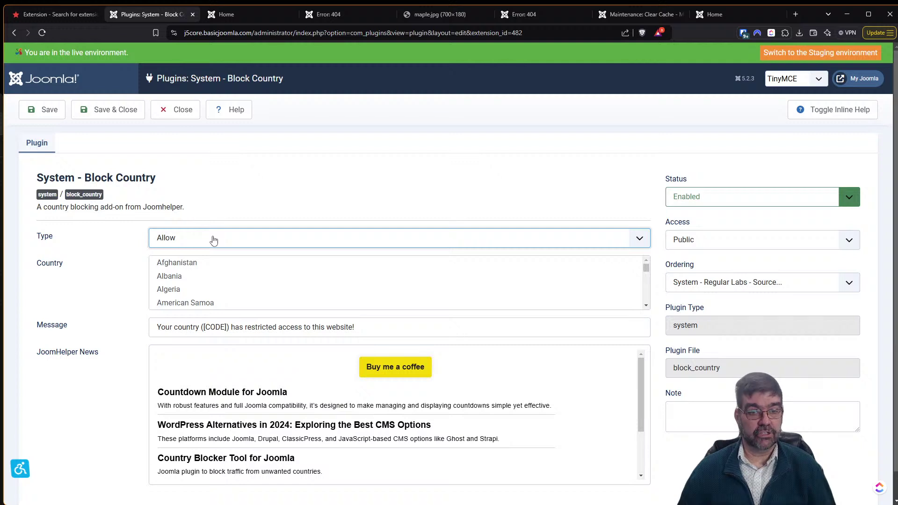
{"action": "left_click", "coordinate": [213, 239]}
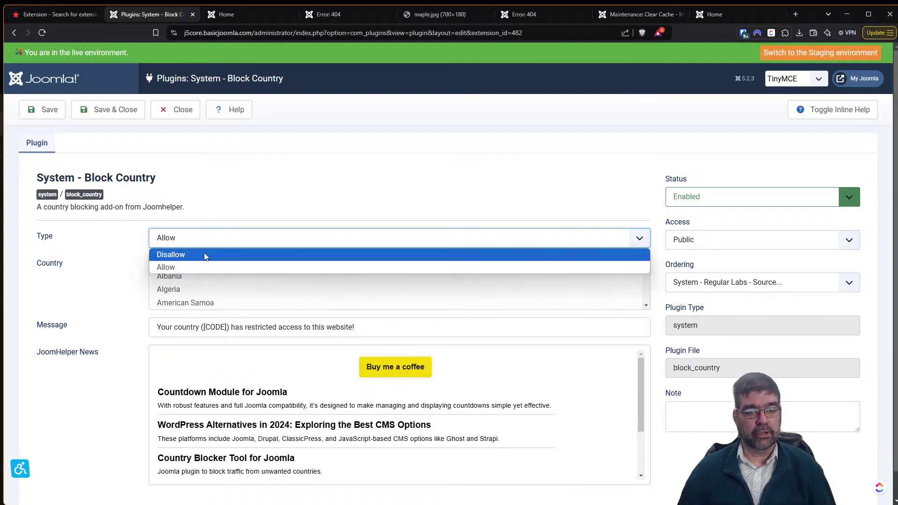
{"action": "left_click", "coordinate": [205, 255]}
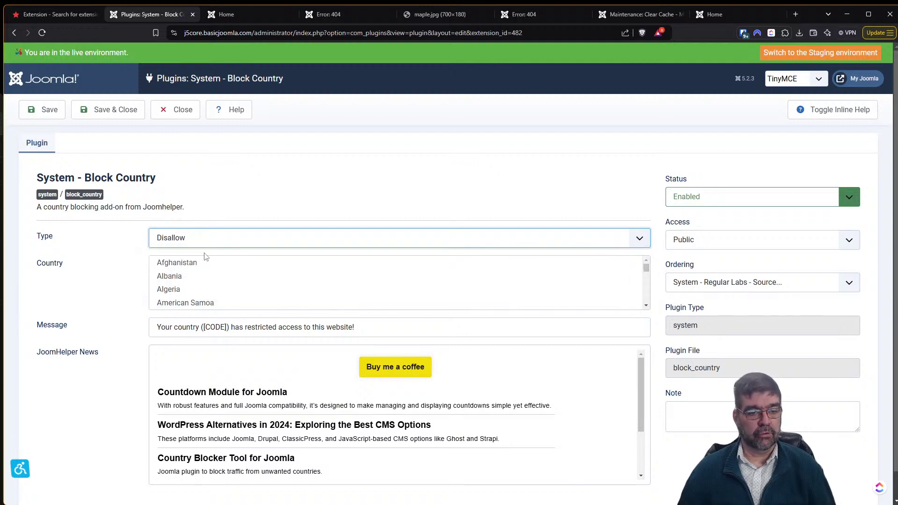
Select Algeria in the Country list, after briefly picking Russian Federation.
{"action": "left_click", "coordinate": [174, 290]}
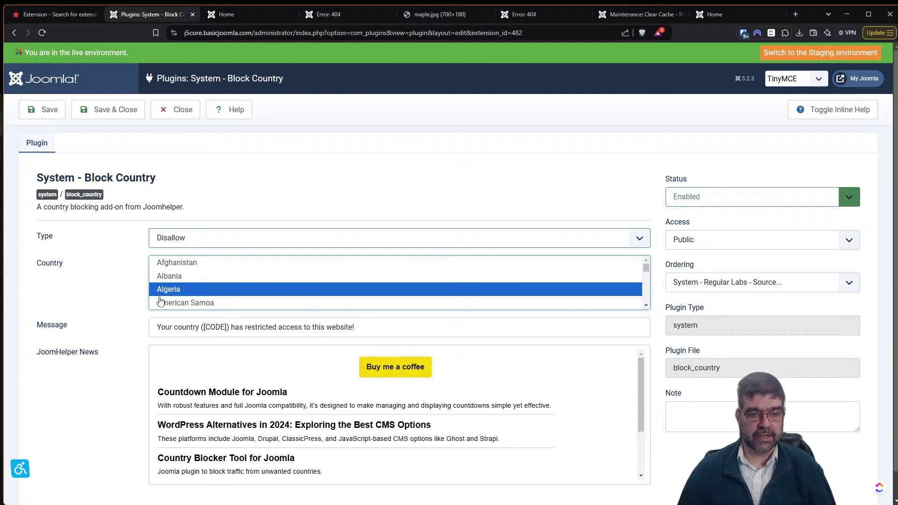
{"action": "scroll", "coordinate": [255, 277], "scroll_direction": "down", "scroll_amount": 7}
{"action": "left_click_drag", "start_coordinate": [645, 272], "coordinate": [649, 295]}
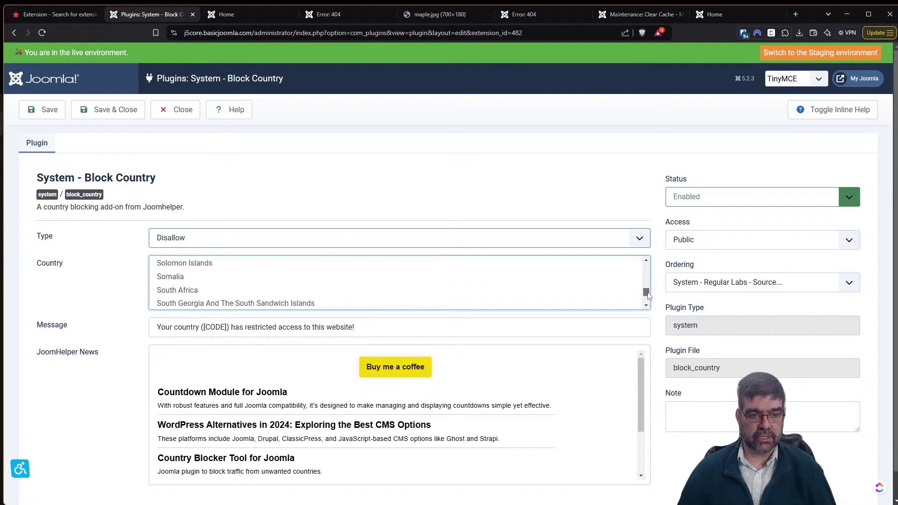
{"action": "scroll", "coordinate": [246, 270], "scroll_direction": "down", "scroll_amount": 1}
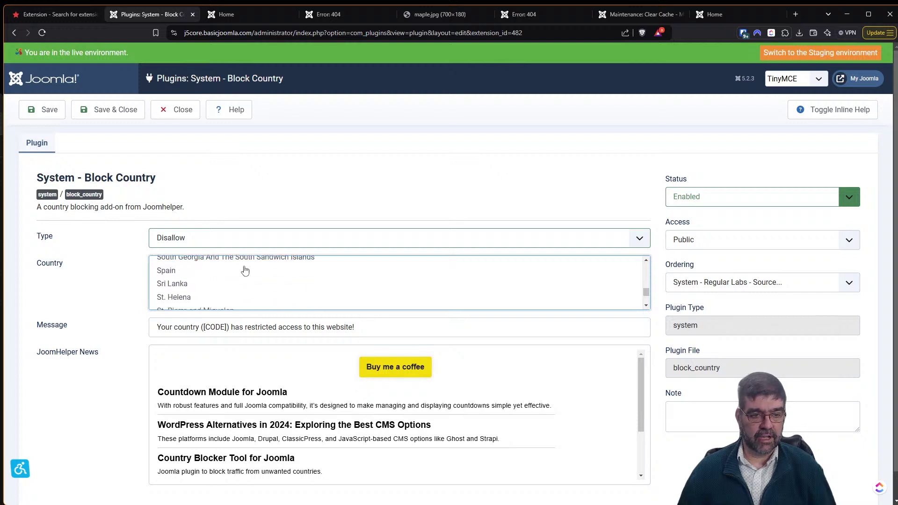
{"action": "scroll", "coordinate": [245, 269], "scroll_direction": "up", "scroll_amount": 6}
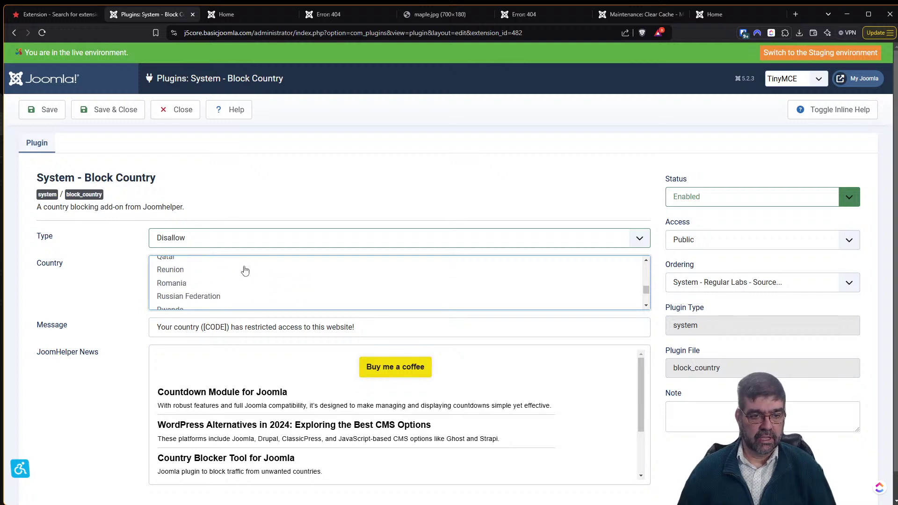
{"action": "left_click", "coordinate": [192, 296]}
{"action": "left_click_drag", "start_coordinate": [647, 290], "coordinate": [647, 265]}
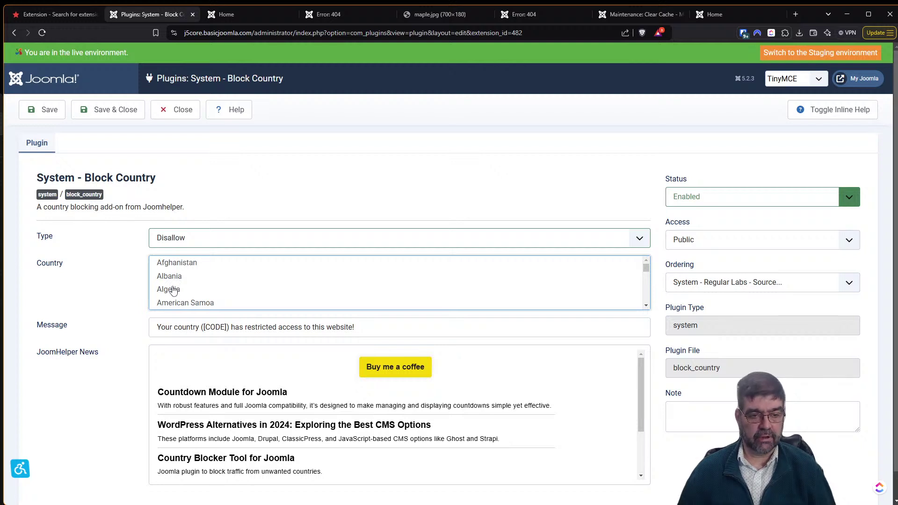
{"action": "left_click", "coordinate": [173, 290]}
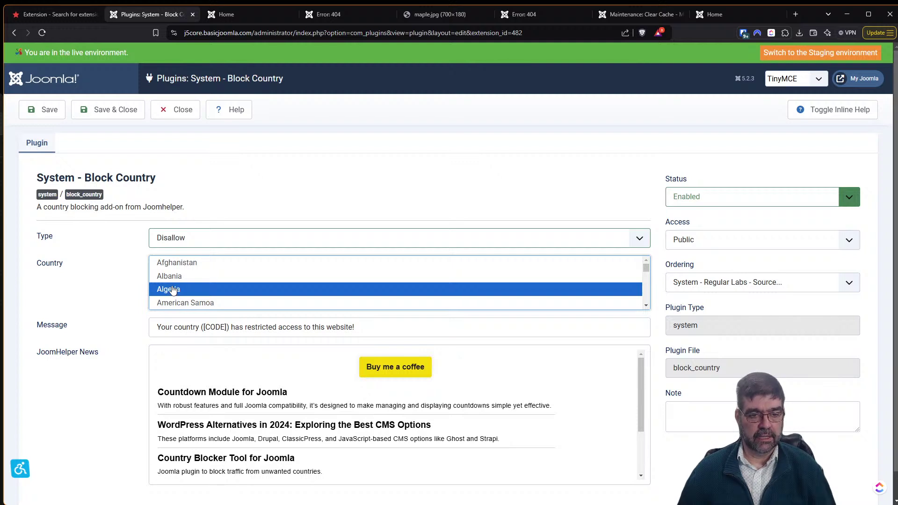
{"action": "scroll", "coordinate": [271, 280], "scroll_direction": "down", "scroll_amount": 7}
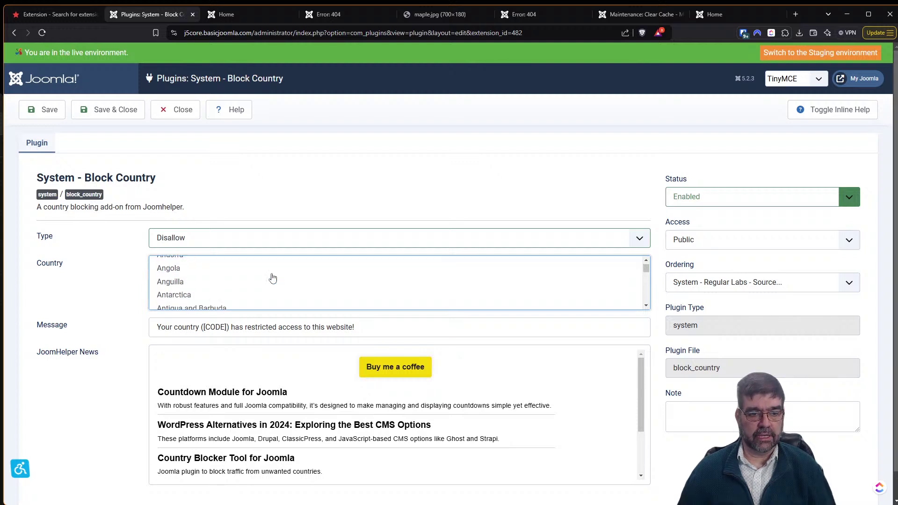
{"action": "scroll", "coordinate": [272, 280], "scroll_direction": "down", "scroll_amount": 7}
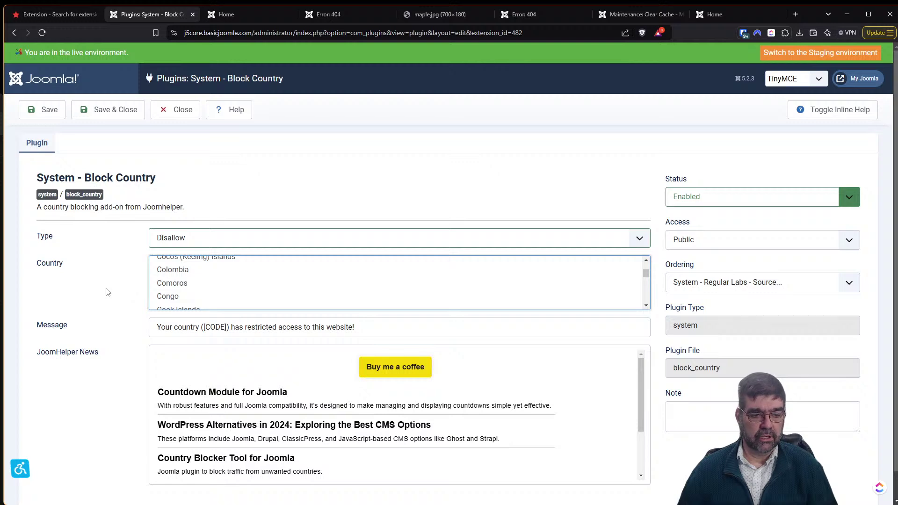
Inspect the Country list's select element in the browser developer tools.
{"action": "key", "text": "F12"}
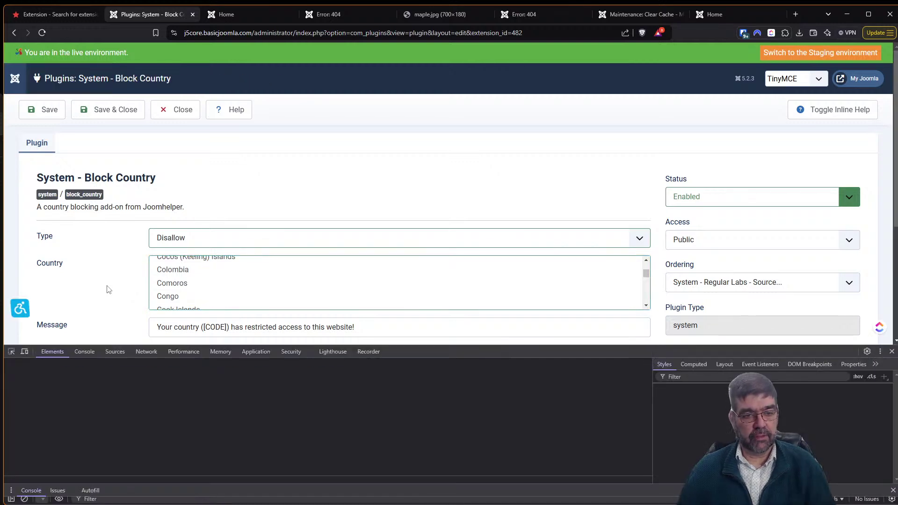
{"action": "left_click", "coordinate": [12, 352]}
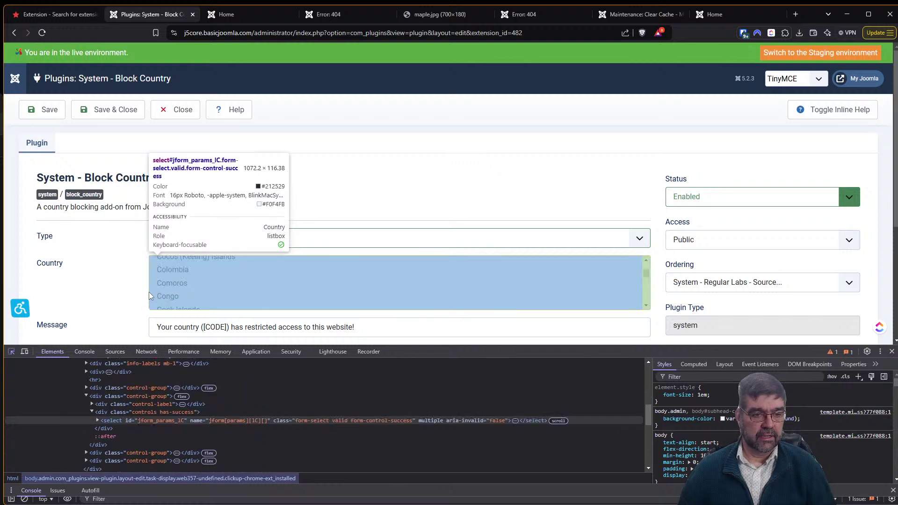
{"action": "left_click", "coordinate": [149, 292]}
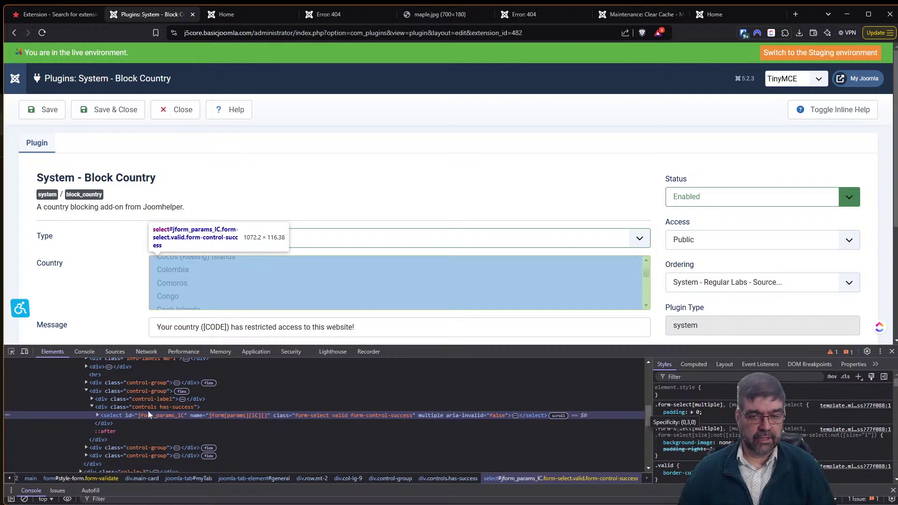
Add height: 500px to the select#jform_params_1C style rule.
{"action": "left_click", "coordinate": [856, 379]}
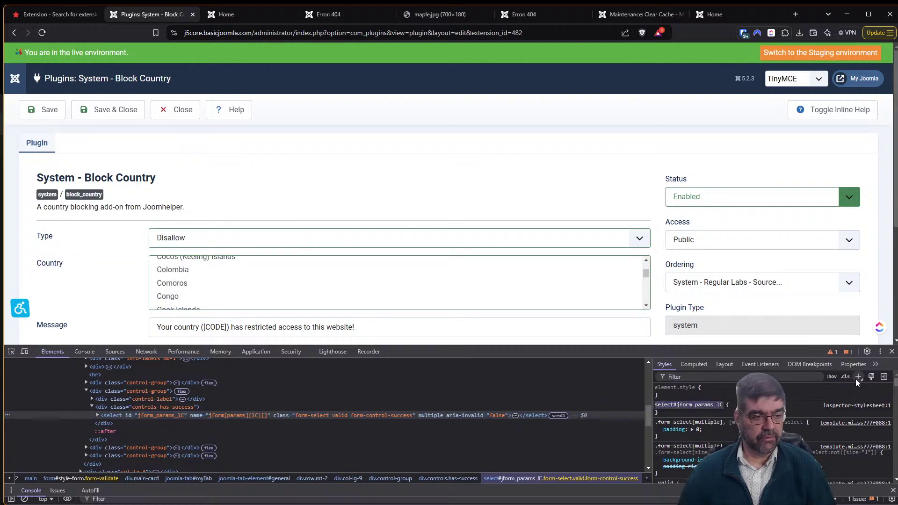
{"action": "left_click", "coordinate": [664, 394]}
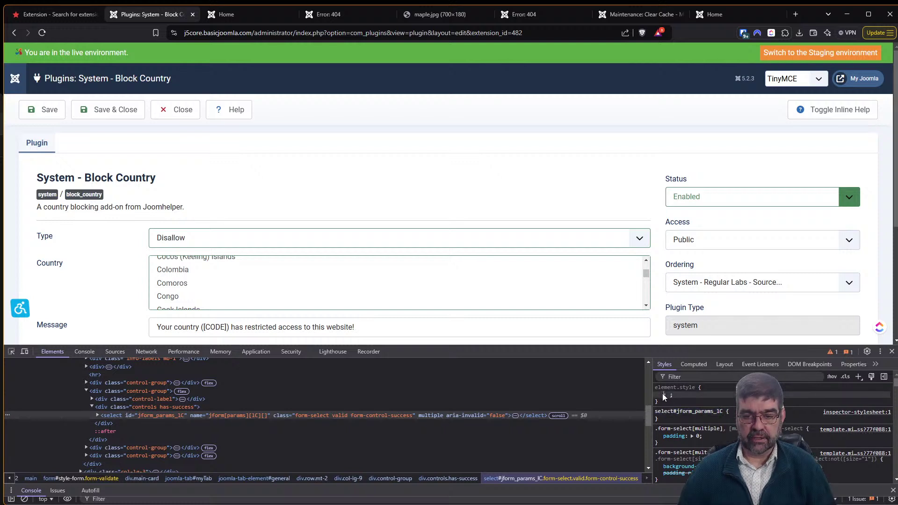
{"action": "type", "text": "hieght"}
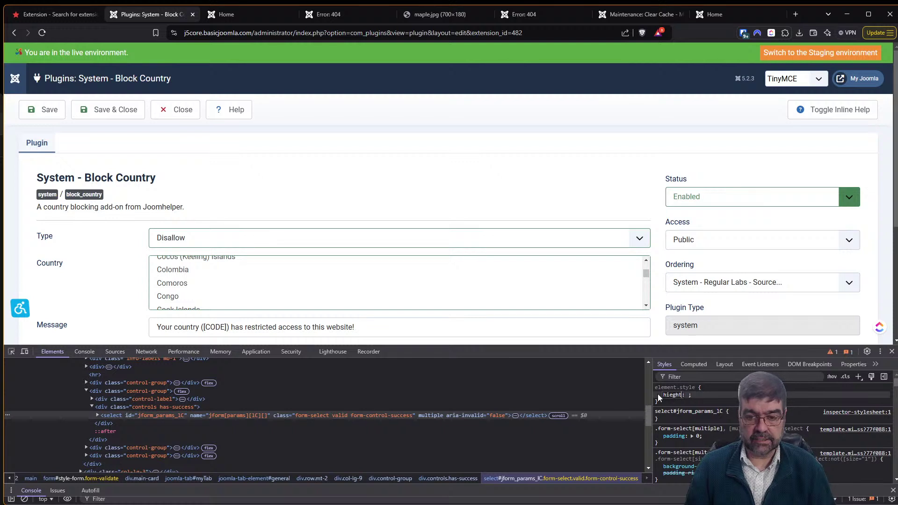
{"action": "key", "text": "BackSpace"}
{"action": "key", "text": "BackSpace"}
{"action": "key", "text": "BackSpace"}
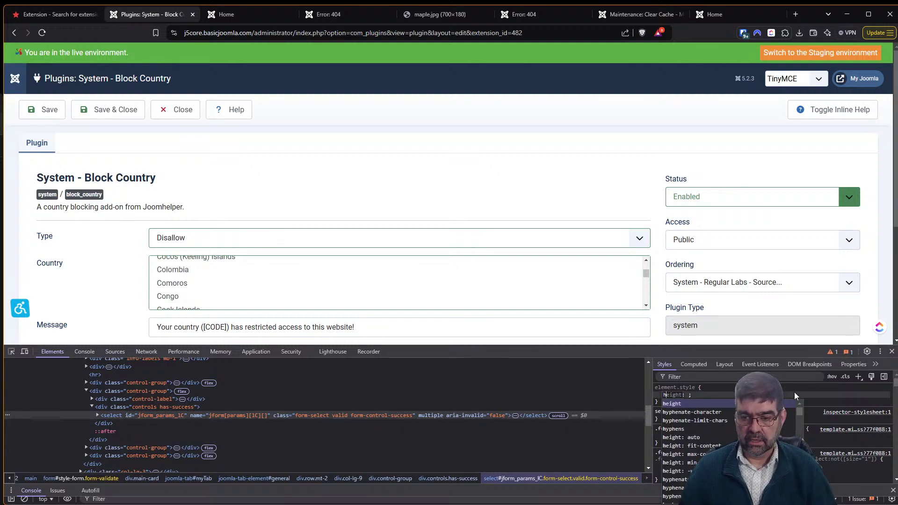
{"action": "key", "text": "Escape"}
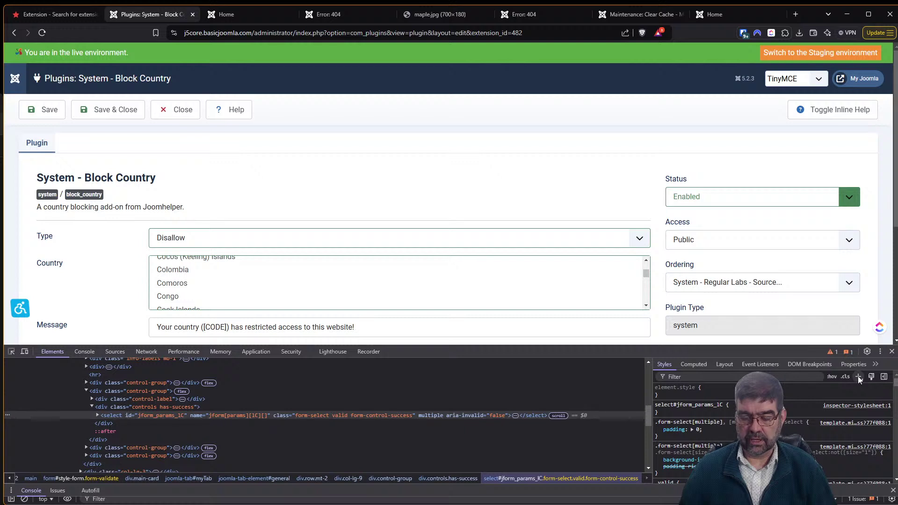
{"action": "left_click", "coordinate": [858, 376]}
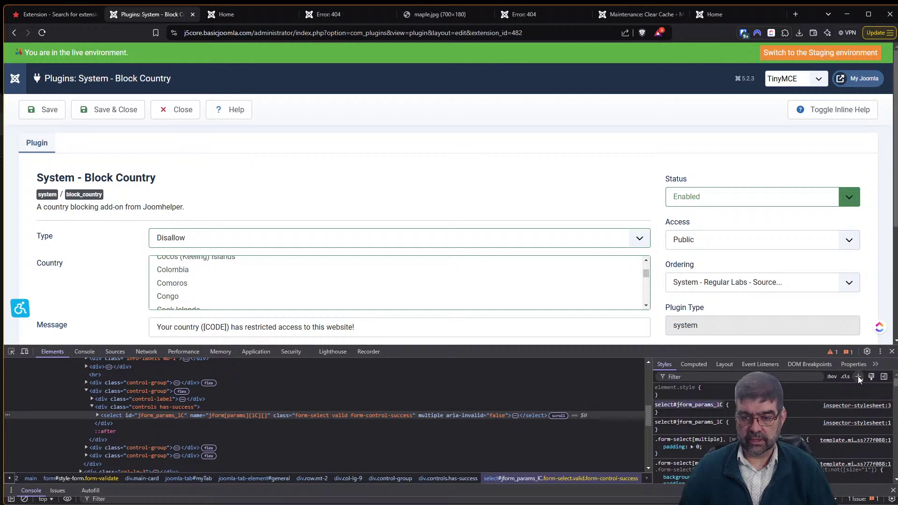
{"action": "left_click", "coordinate": [659, 414]}
{"action": "type", "text": "height"}
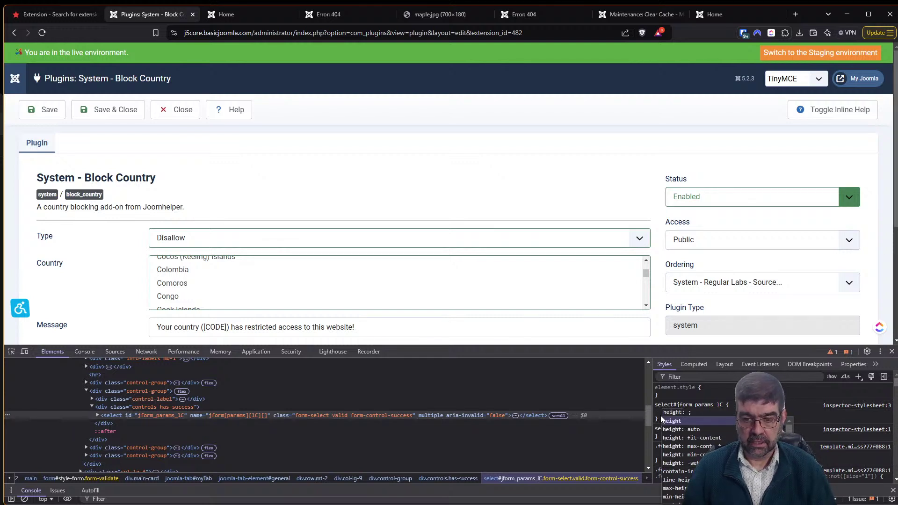
{"action": "key", "text": "Tab"}
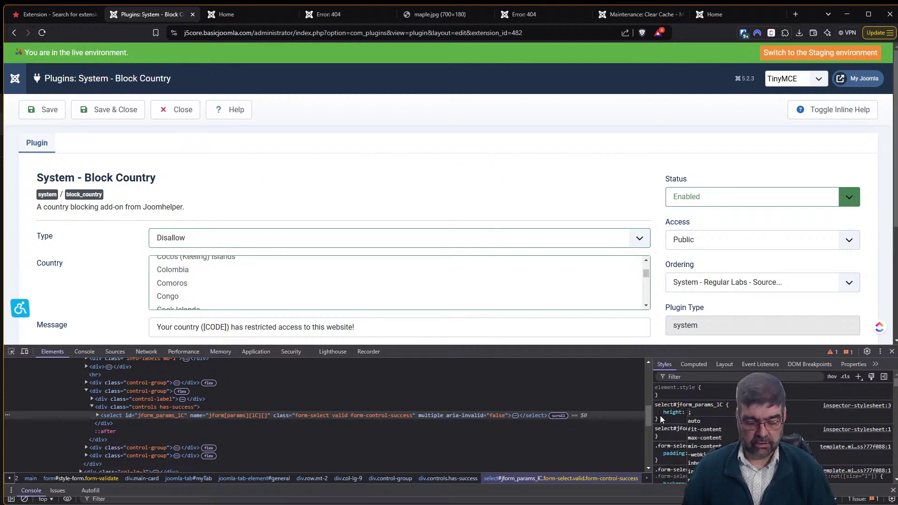
{"action": "type", "text": "500px"}
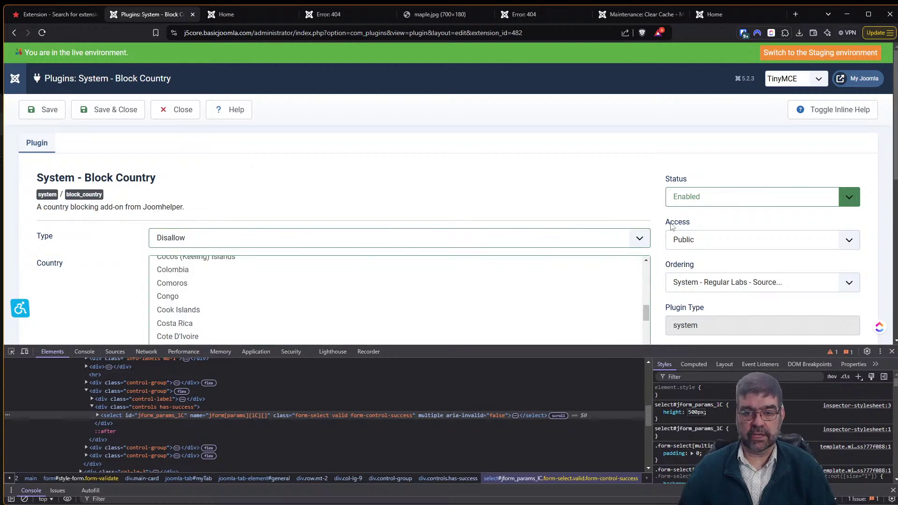
{"action": "scroll", "coordinate": [650, 219], "scroll_direction": "down", "scroll_amount": 4}
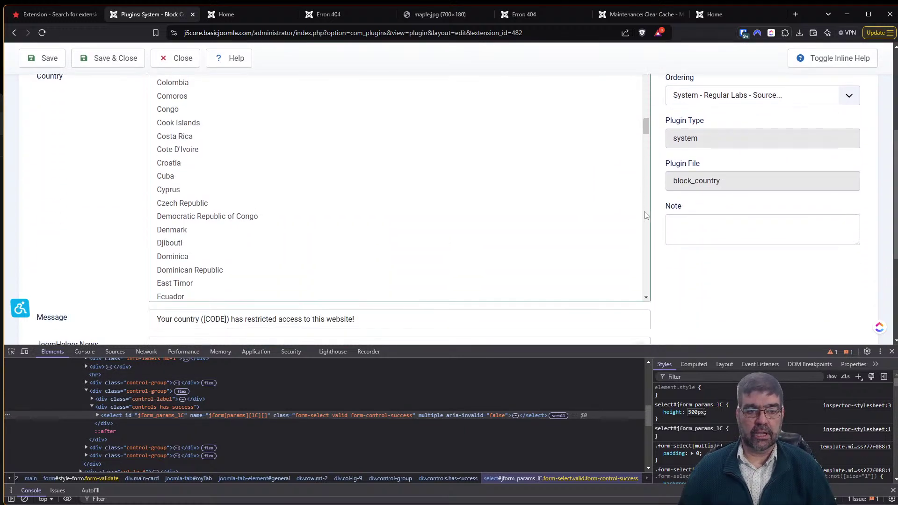
{"action": "left_click_drag", "start_coordinate": [645, 129], "coordinate": [653, 259]}
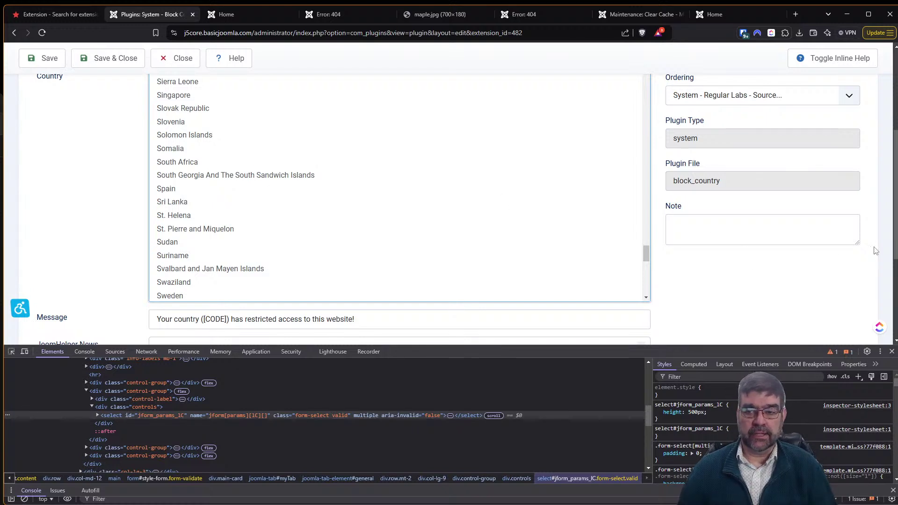
{"action": "scroll", "coordinate": [895, 225], "scroll_direction": "up", "scroll_amount": 2}
{"action": "scroll", "coordinate": [896, 224], "scroll_direction": "up", "scroll_amount": 1}
{"action": "scroll", "coordinate": [895, 225], "scroll_direction": "down", "scroll_amount": 3}
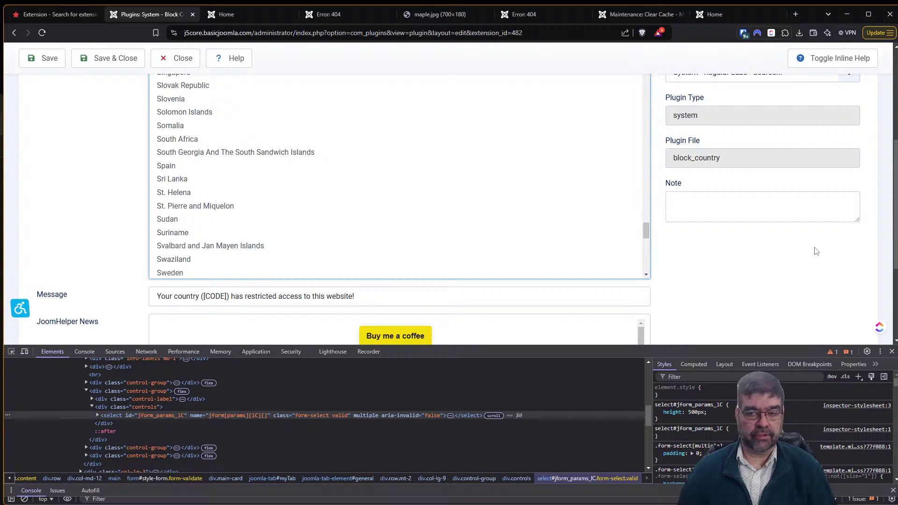
{"action": "scroll", "coordinate": [896, 206], "scroll_direction": "up", "scroll_amount": 1}
{"action": "scroll", "coordinate": [895, 206], "scroll_direction": "up", "scroll_amount": 4}
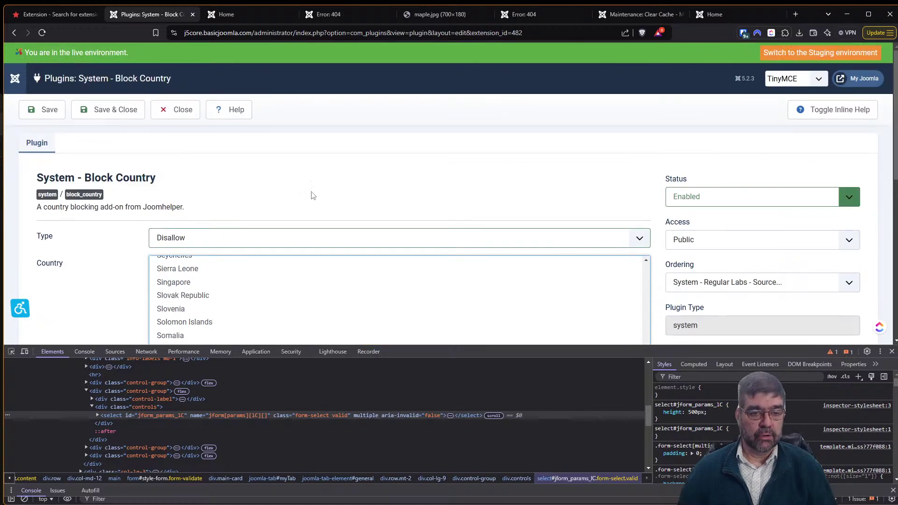
Set the plugin Type to Allow and select Tonga in the Country list.
{"action": "left_click", "coordinate": [269, 245]}
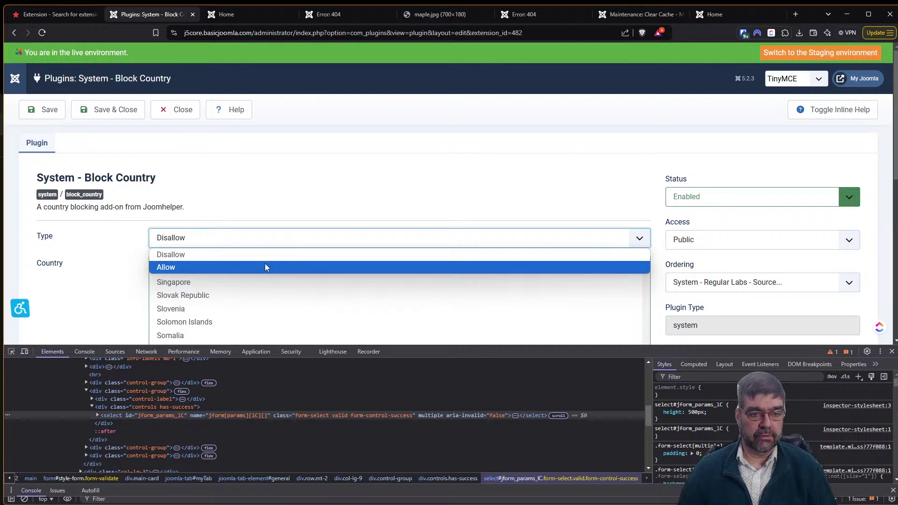
{"action": "left_click", "coordinate": [265, 267]}
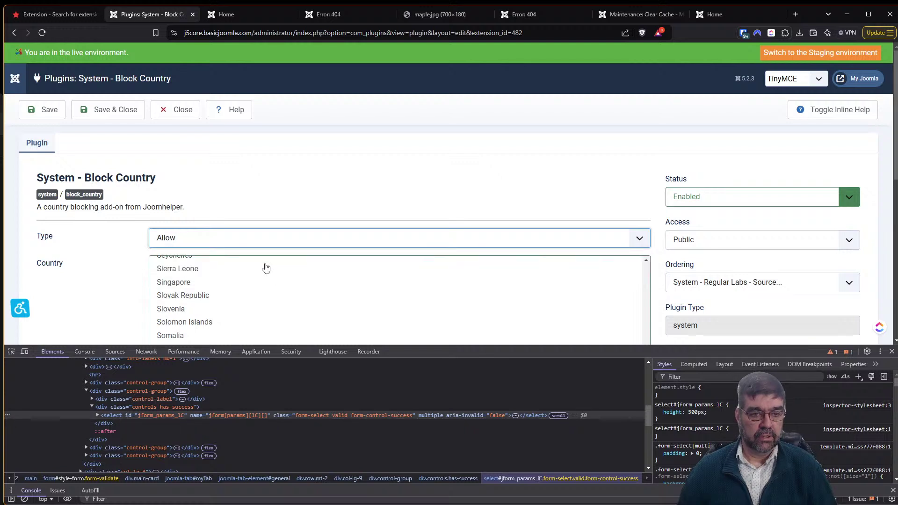
{"action": "scroll", "coordinate": [265, 200], "scroll_direction": "down", "scroll_amount": 3}
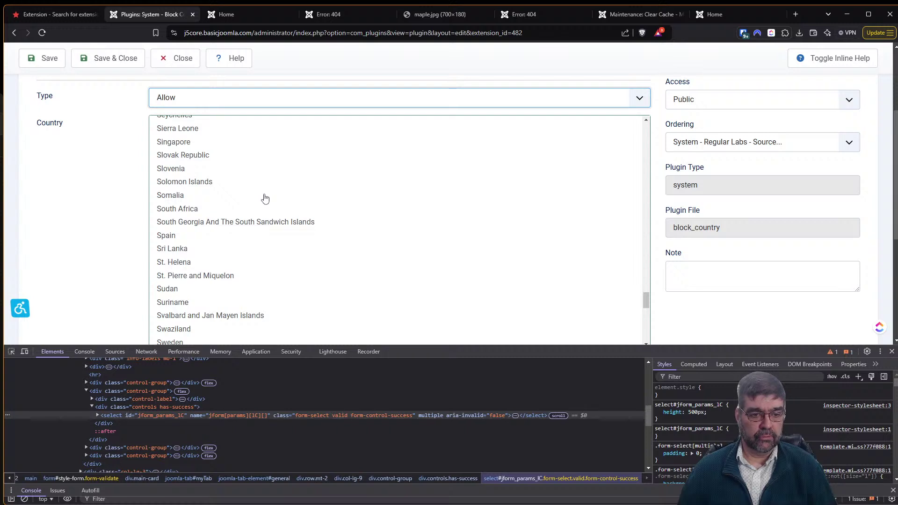
{"action": "scroll", "coordinate": [265, 199], "scroll_direction": "down", "scroll_amount": 3}
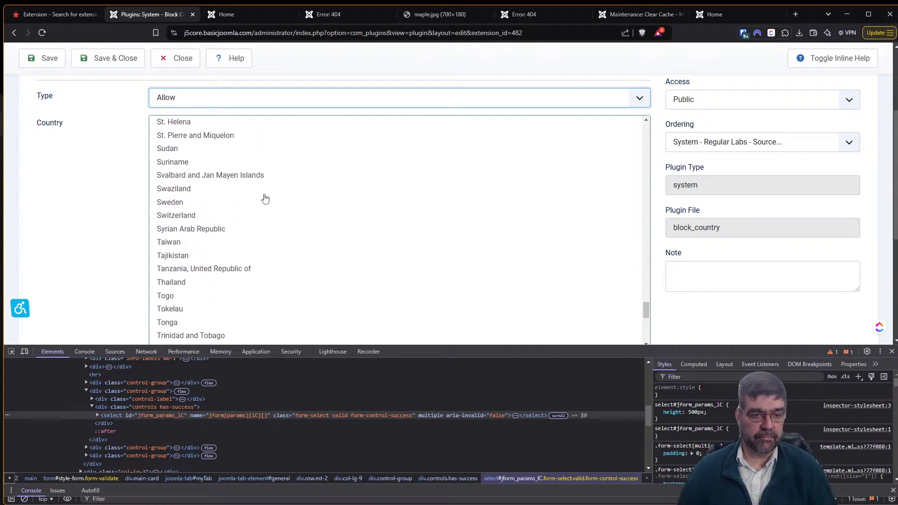
{"action": "left_click", "coordinate": [170, 327]}
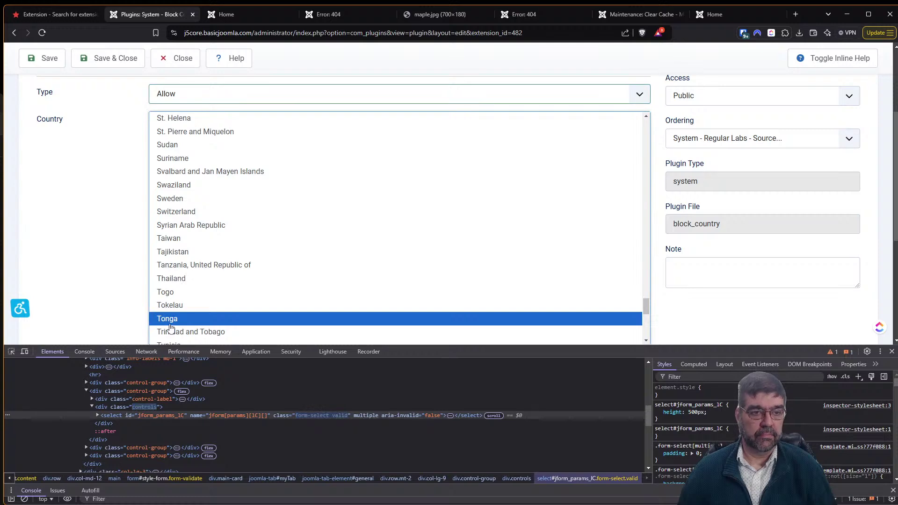
{"action": "scroll", "coordinate": [888, 113], "scroll_direction": "up", "scroll_amount": 3}
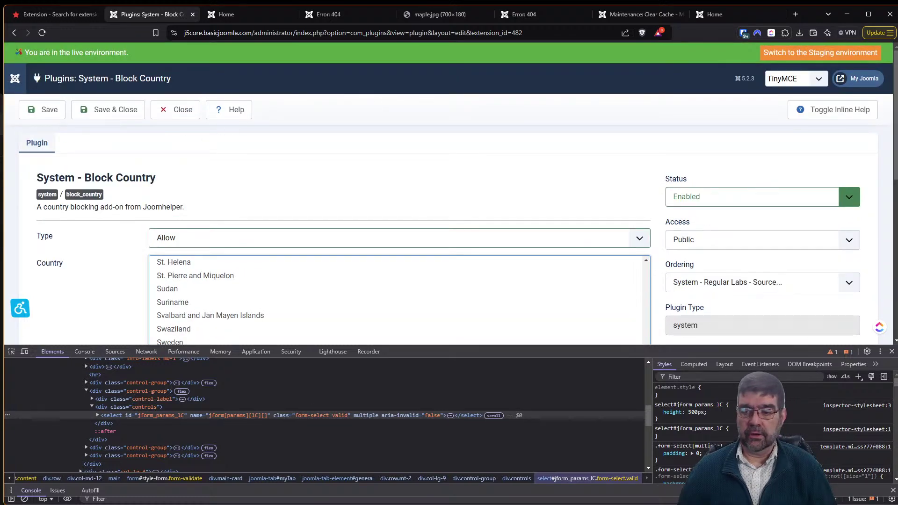
Close the developer tools, save the Block Country plugin, and switch to the site's Home tab.
{"action": "left_click", "coordinate": [892, 351]}
{"action": "scroll", "coordinate": [408, 147], "scroll_direction": "down", "scroll_amount": 1}
{"action": "scroll", "coordinate": [409, 147], "scroll_direction": "down", "scroll_amount": 2}
{"action": "scroll", "coordinate": [407, 238], "scroll_direction": "down", "scroll_amount": 3}
{"action": "scroll", "coordinate": [406, 240], "scroll_direction": "down", "scroll_amount": 2}
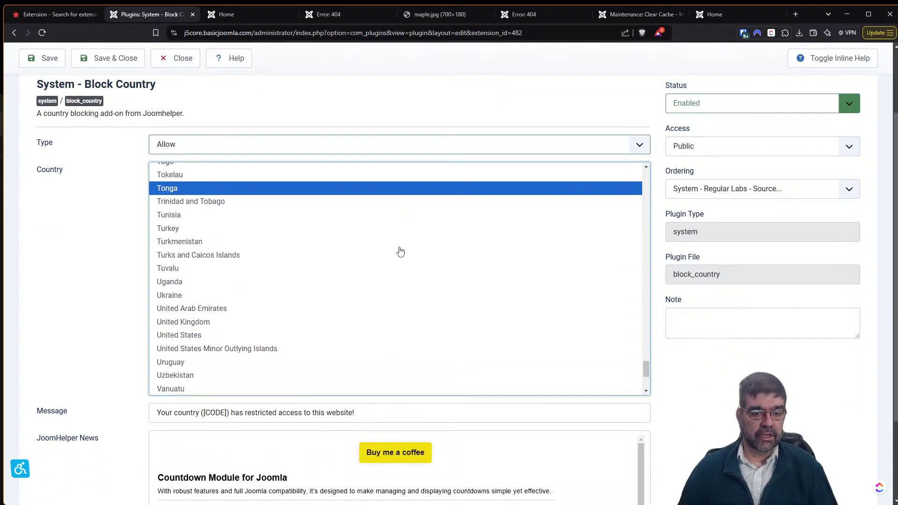
{"action": "scroll", "coordinate": [192, 229], "scroll_direction": "up", "scroll_amount": 2}
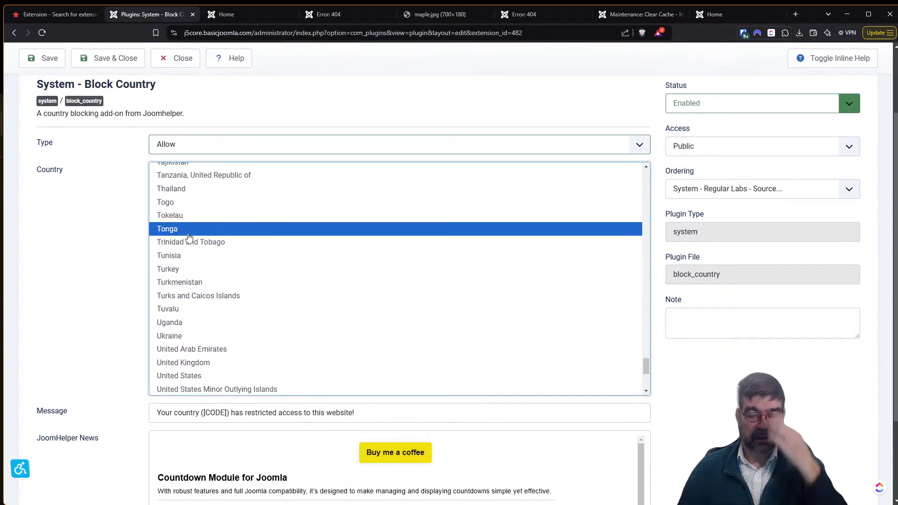
{"action": "scroll", "coordinate": [89, 253], "scroll_direction": "down", "scroll_amount": 2}
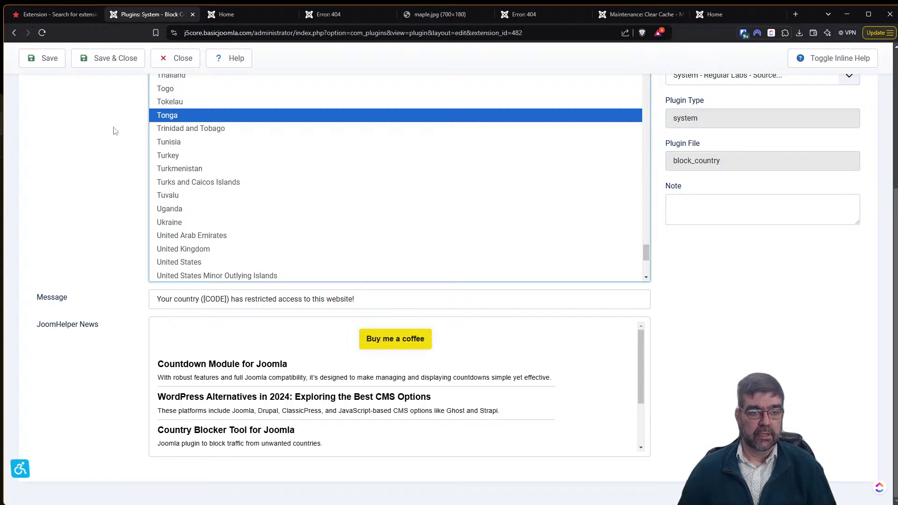
{"action": "left_click", "coordinate": [42, 62]}
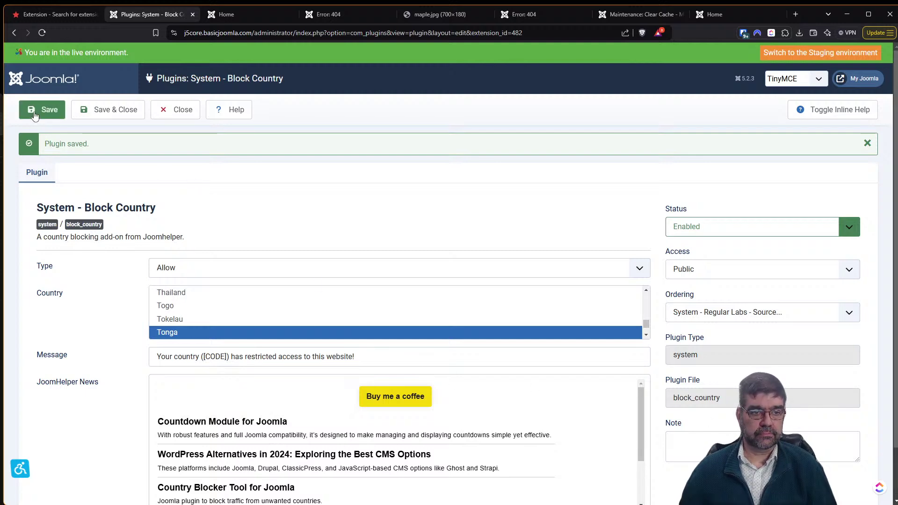
{"action": "left_click", "coordinate": [226, 18]}
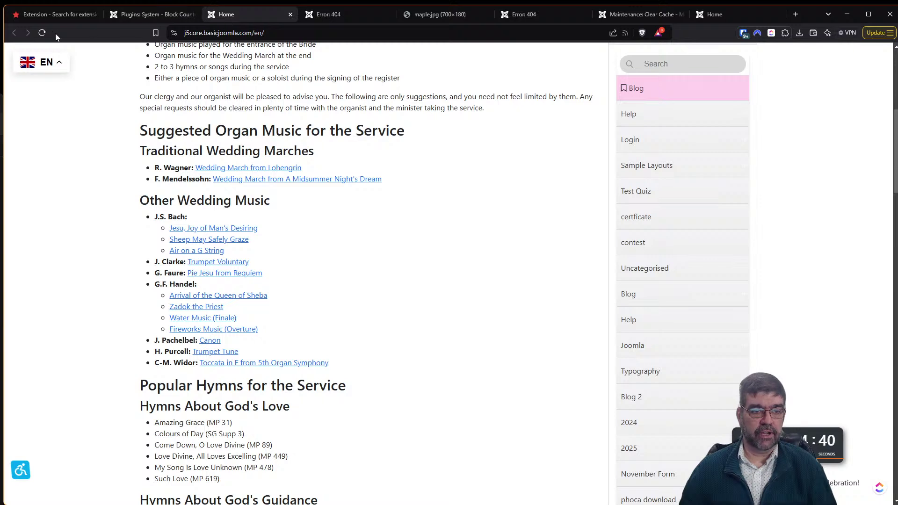
Reload the Home tab to show the 'Your country (CA) has restricted access' notice.
{"action": "left_click", "coordinate": [43, 33]}
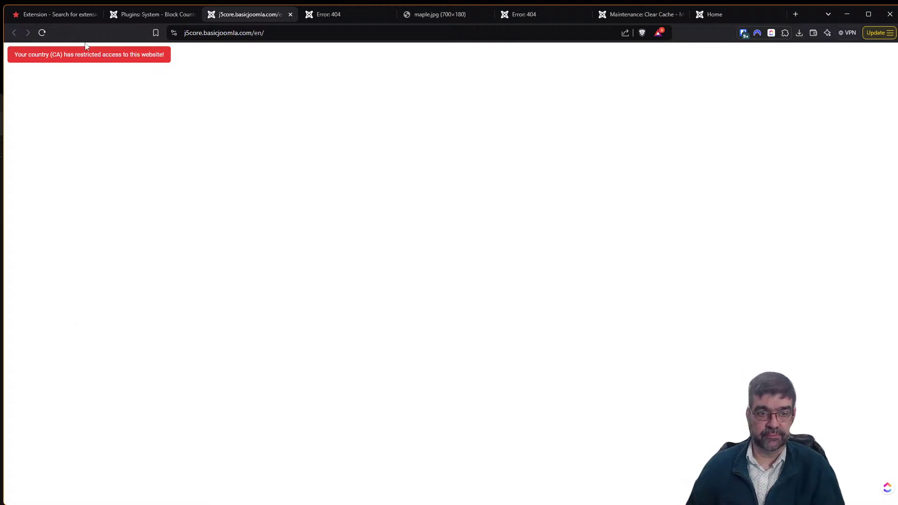
{"action": "left_click", "coordinate": [280, 29]}
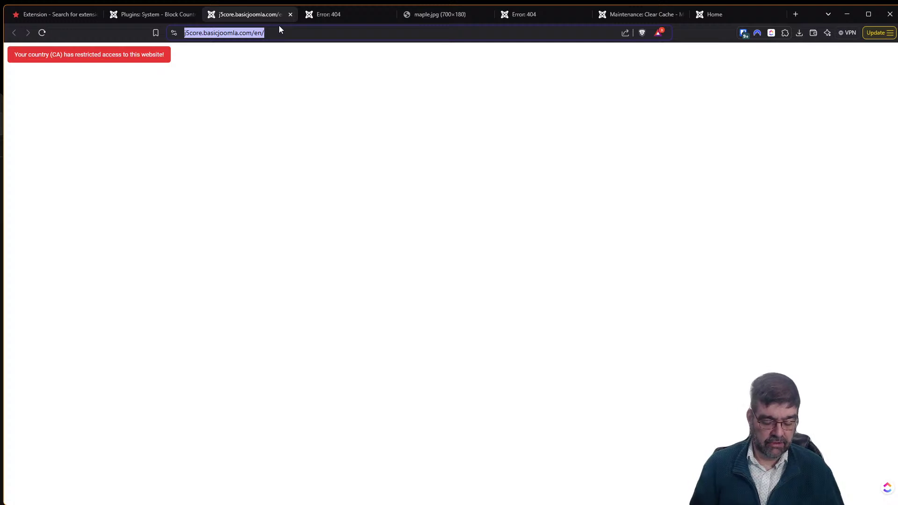
{"action": "key", "text": "alt+Tab"}
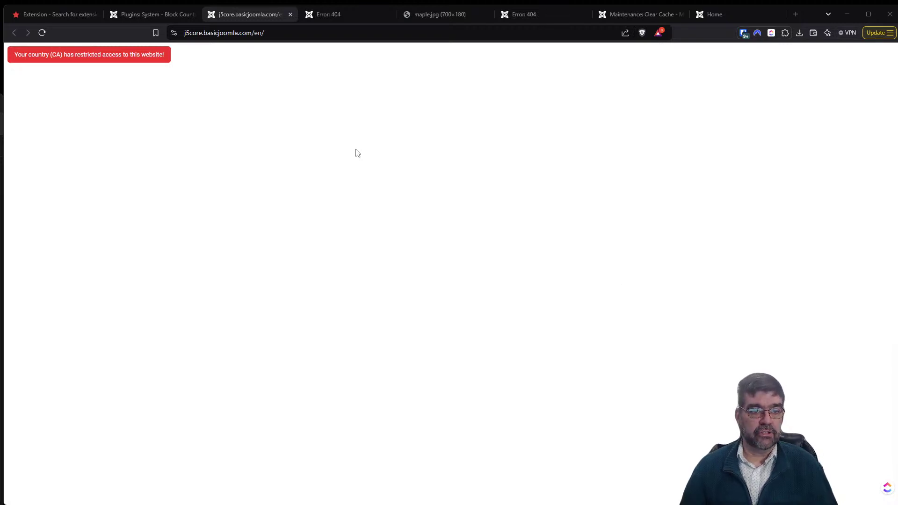
{"action": "left_click", "coordinate": [152, 19]}
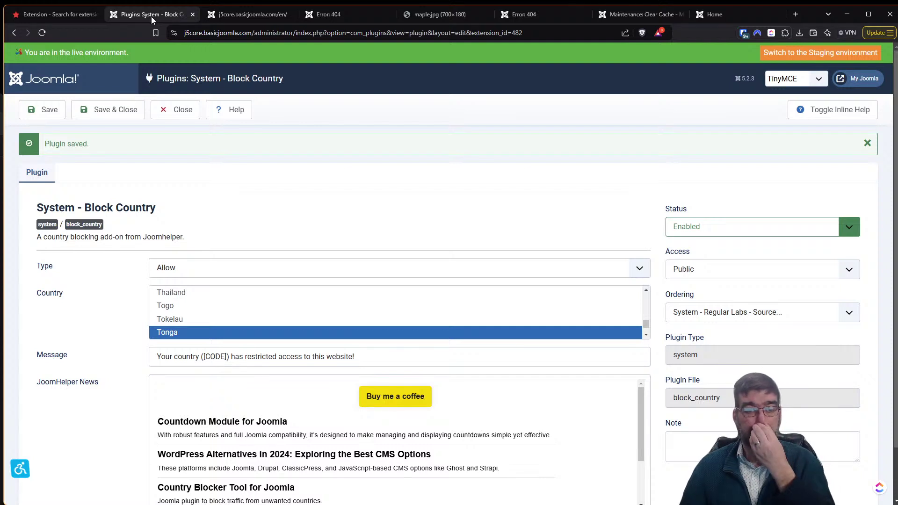
Reload the plugin page, keep Type as Allow, set Status to Disabled, and save.
{"action": "left_click", "coordinate": [43, 32]}
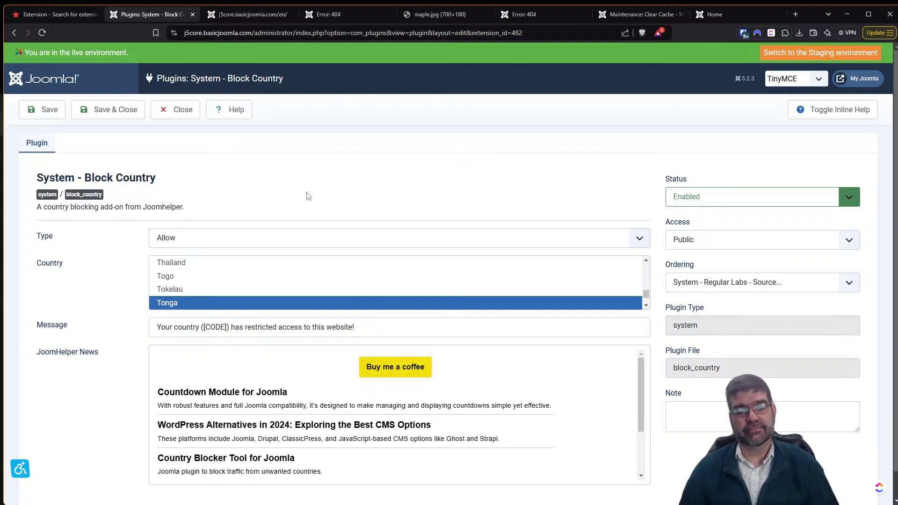
{"action": "left_click", "coordinate": [256, 238]}
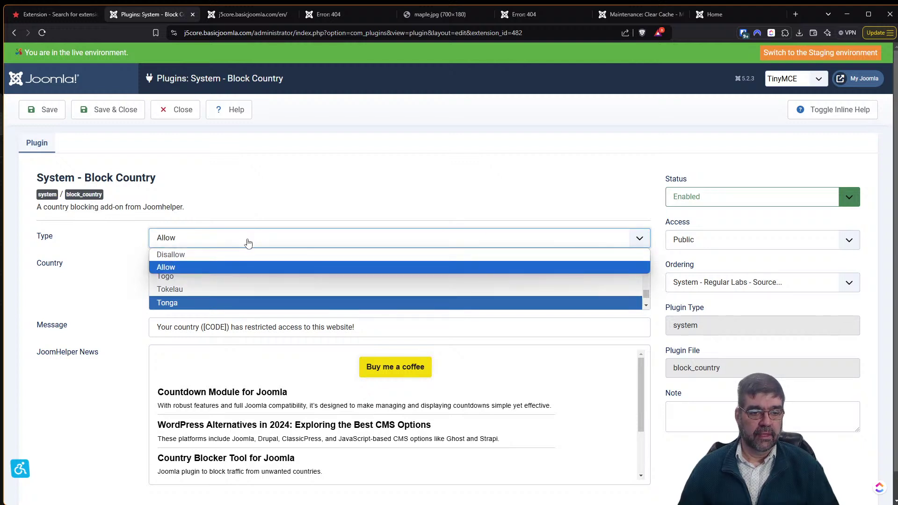
{"action": "left_click", "coordinate": [220, 304]}
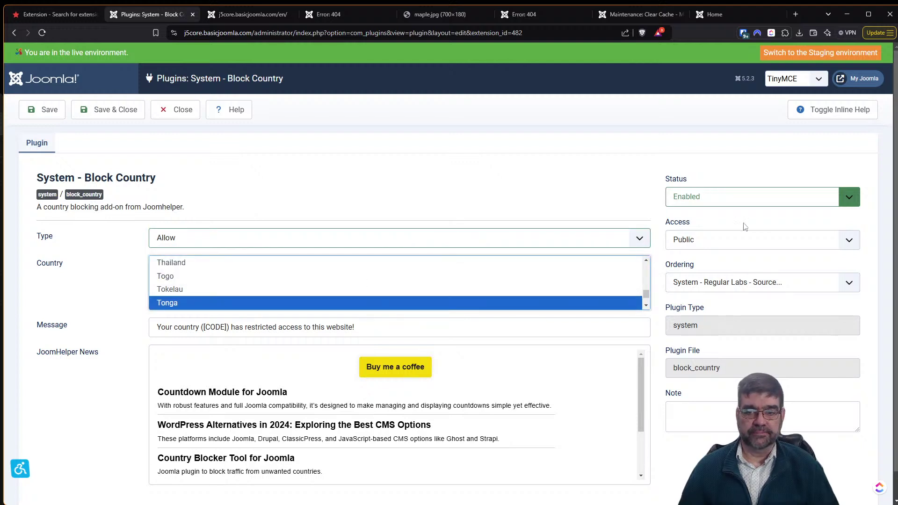
{"action": "left_click", "coordinate": [800, 207]}
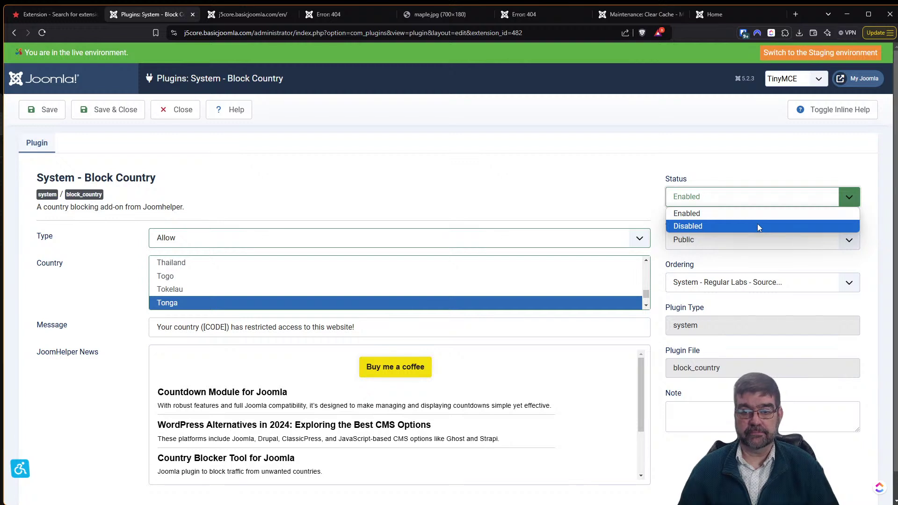
{"action": "left_click", "coordinate": [757, 226]}
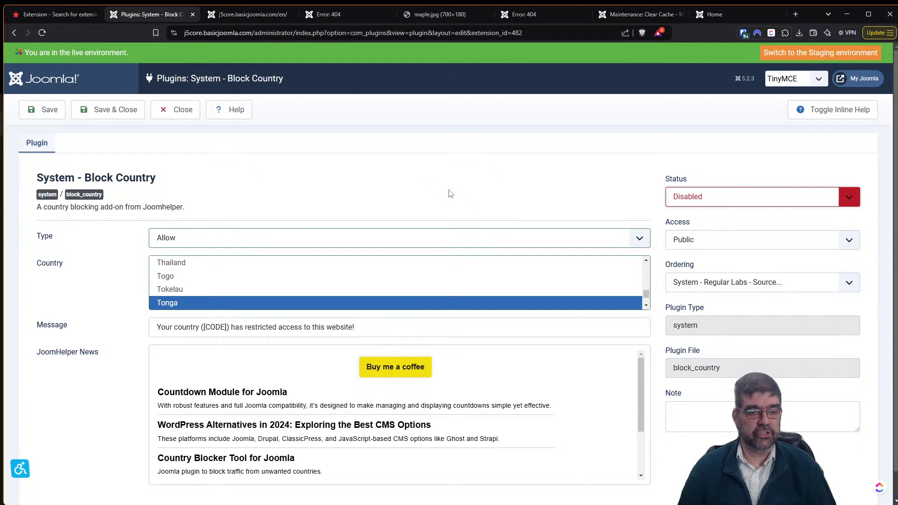
{"action": "left_click", "coordinate": [34, 116]}
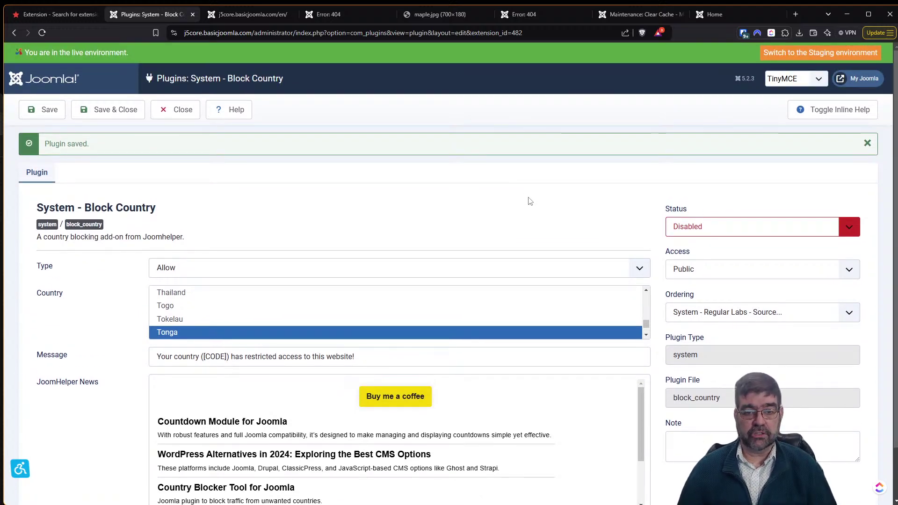
Reload the site front page to confirm access is restored, then return to the plugin tab.
{"action": "left_click", "coordinate": [221, 19]}
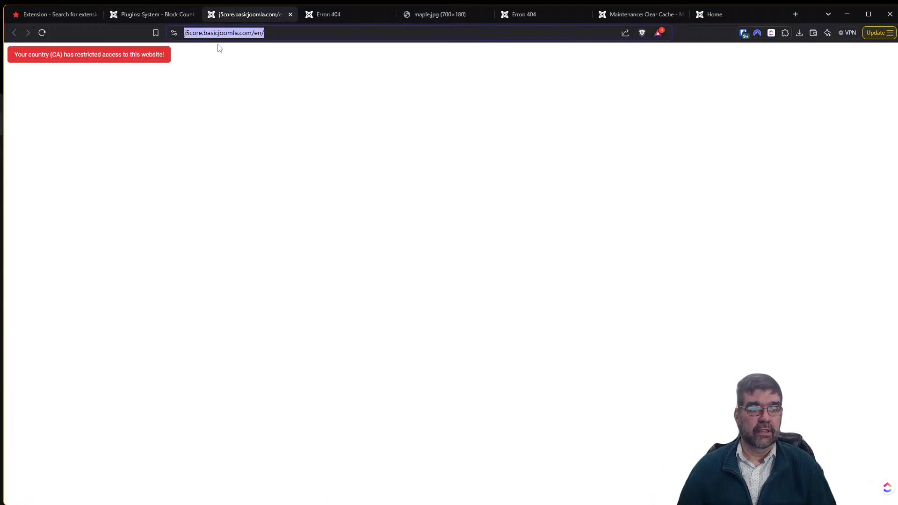
{"action": "left_click", "coordinate": [42, 34]}
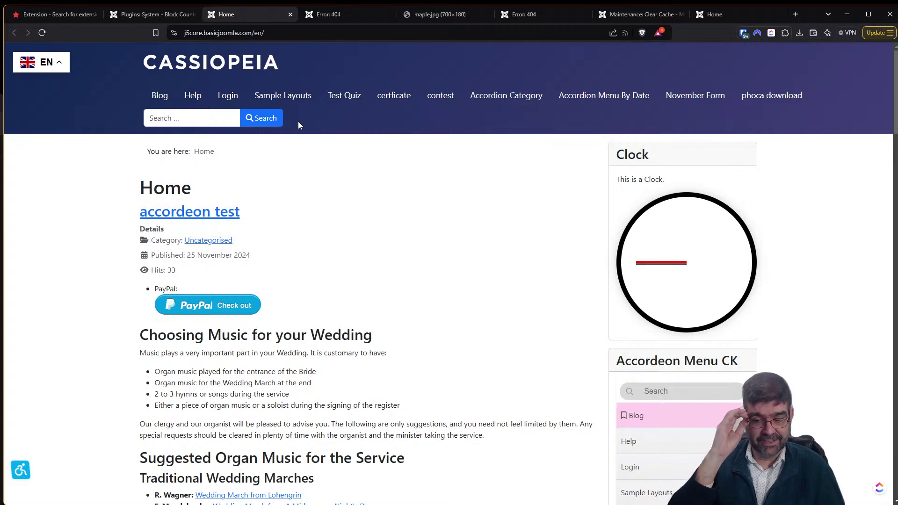
{"action": "left_click", "coordinate": [147, 18]}
{"action": "scroll", "coordinate": [530, 201], "scroll_direction": "down", "scroll_amount": 1}
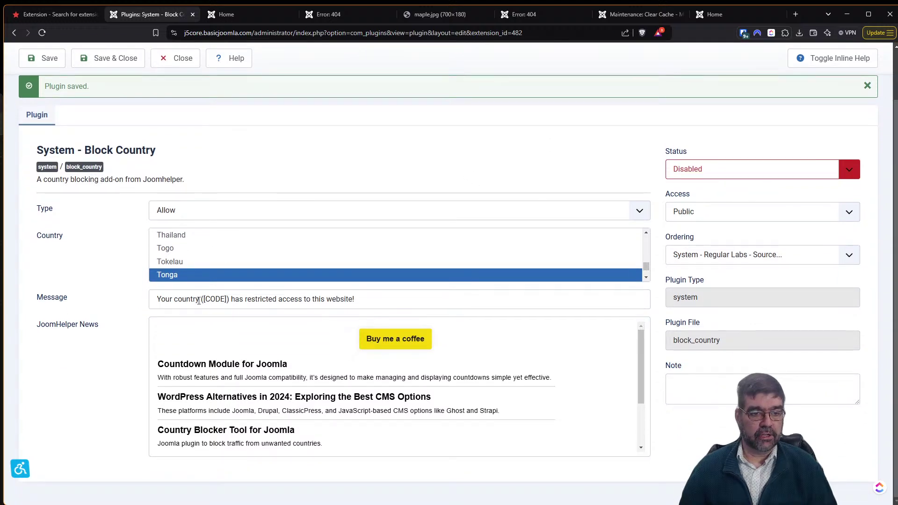
Save and close the Block Country plugin, then read JoomHelper's Country Blocker Tool article.
{"action": "left_click", "coordinate": [120, 64]}
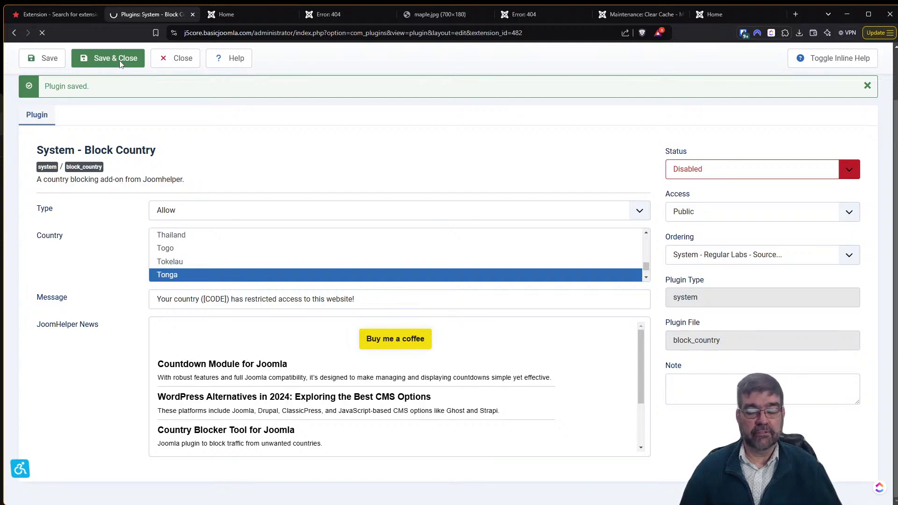
{"action": "left_click", "coordinate": [29, 17]}
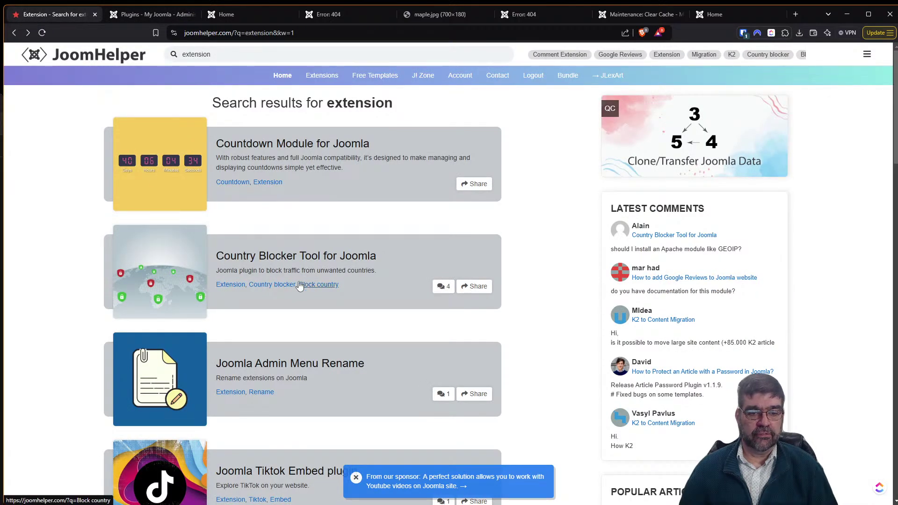
{"action": "left_click", "coordinate": [296, 257]}
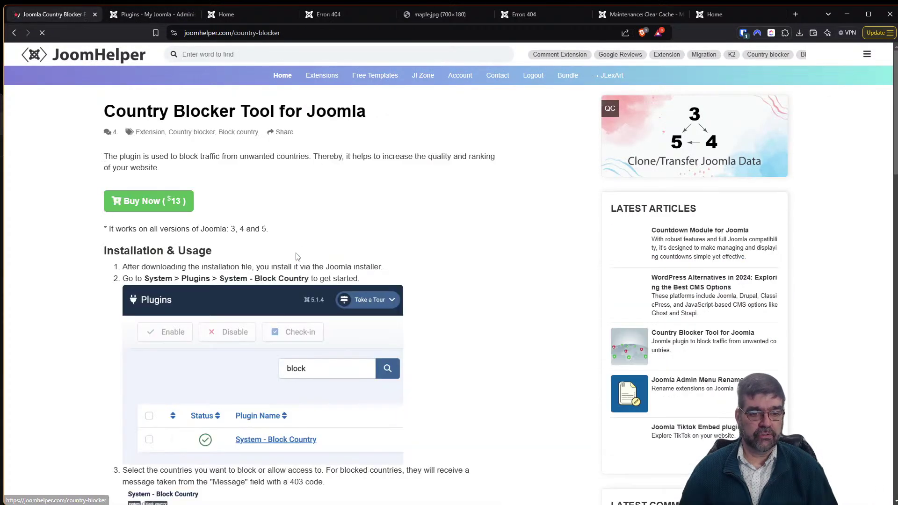
{"action": "scroll", "coordinate": [326, 233], "scroll_direction": "down", "scroll_amount": 2}
{"action": "scroll", "coordinate": [326, 233], "scroll_direction": "down", "scroll_amount": 10}
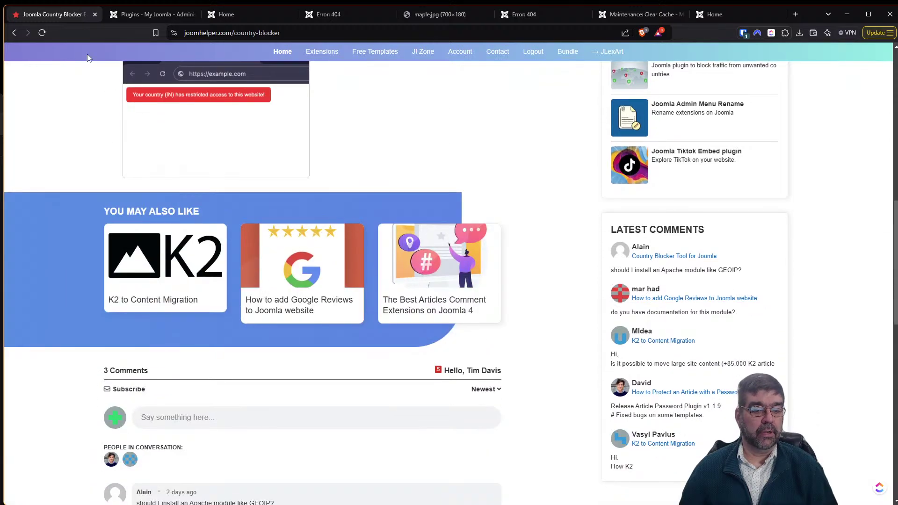
From the search results, download Admin_Menu_Rename_v1.0.1 into the JoomHelper Drive folder.
{"action": "left_click", "coordinate": [16, 38]}
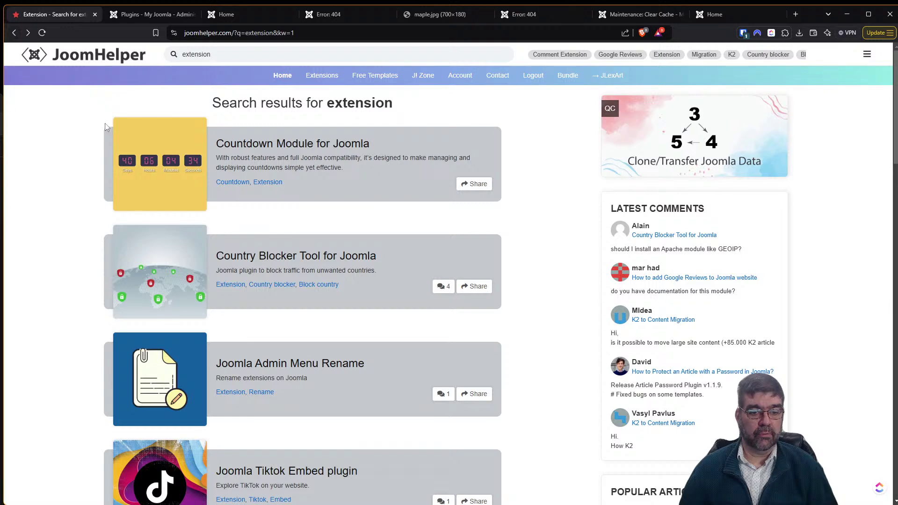
{"action": "scroll", "coordinate": [257, 153], "scroll_direction": "down", "scroll_amount": 4}
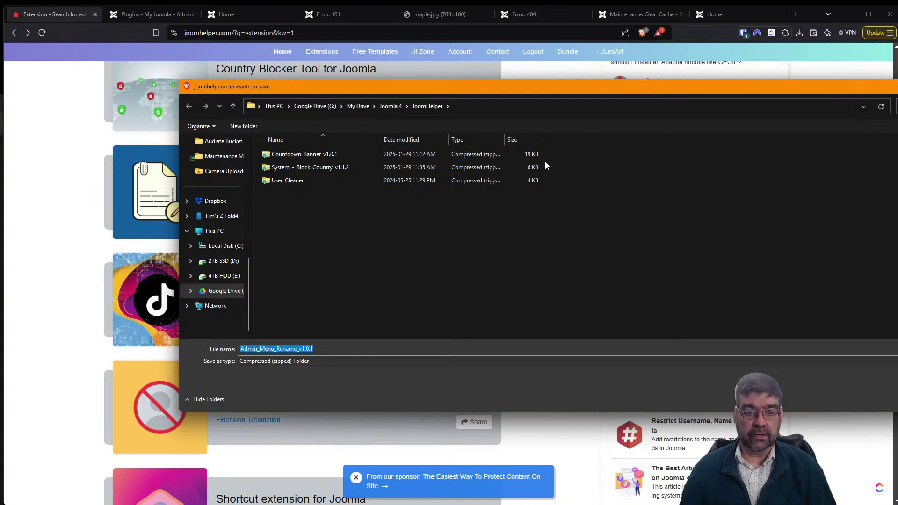
{"action": "key", "text": "Return"}
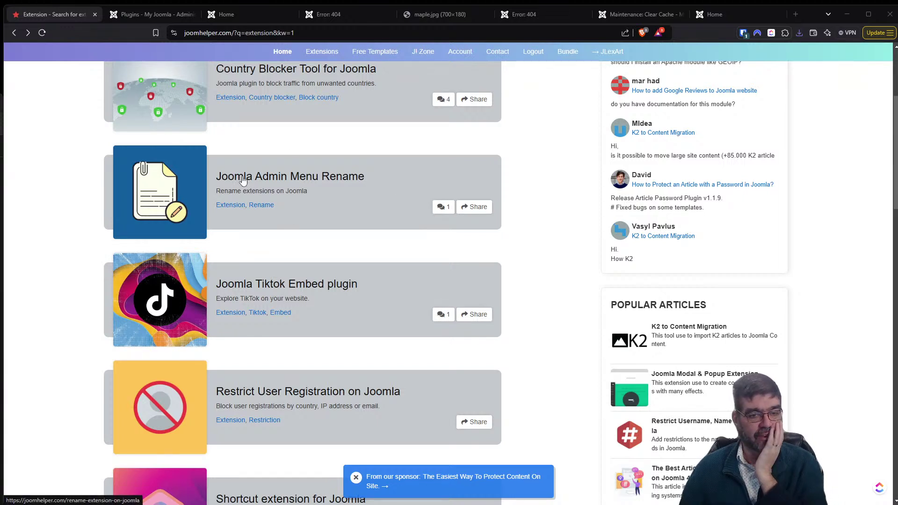
Close the two leftover Error: 404 tabs and return to the Joomla plugins list.
{"action": "left_click", "coordinate": [136, 17]}
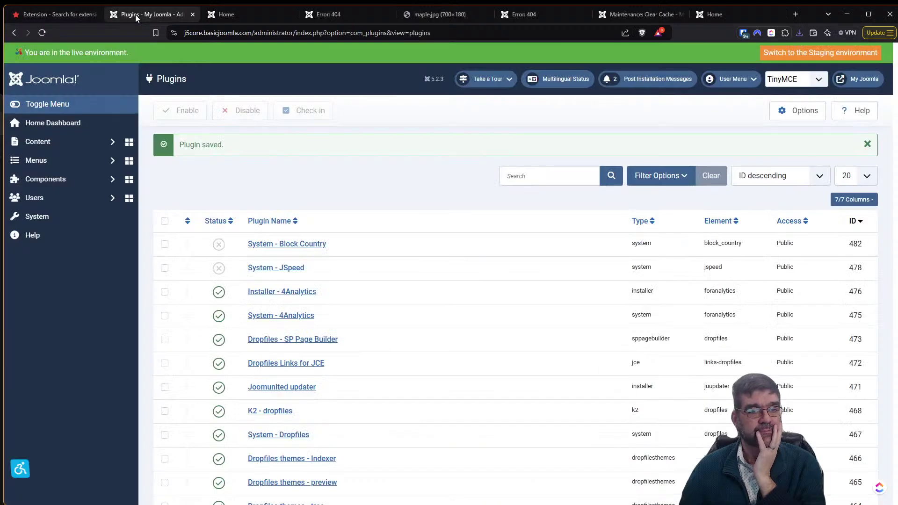
{"action": "left_click", "coordinate": [230, 14]}
{"action": "left_click", "coordinate": [333, 18]}
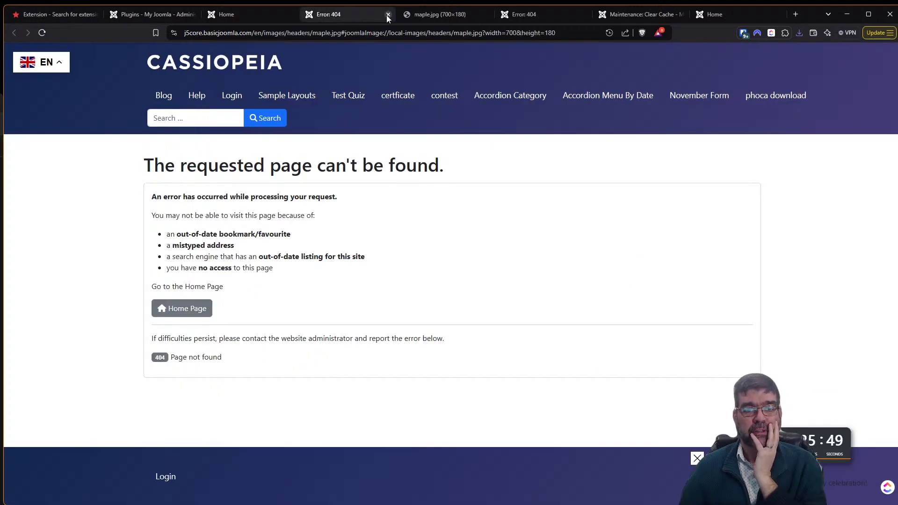
{"action": "left_click", "coordinate": [387, 16]}
{"action": "left_click", "coordinate": [386, 15]}
{"action": "left_click", "coordinate": [349, 19]}
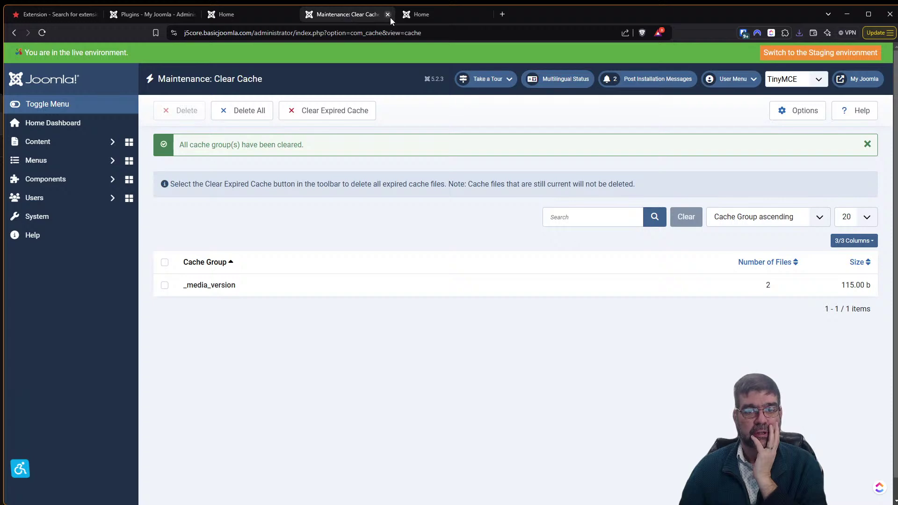
{"action": "left_click", "coordinate": [418, 16]}
{"action": "left_click", "coordinate": [64, 18]}
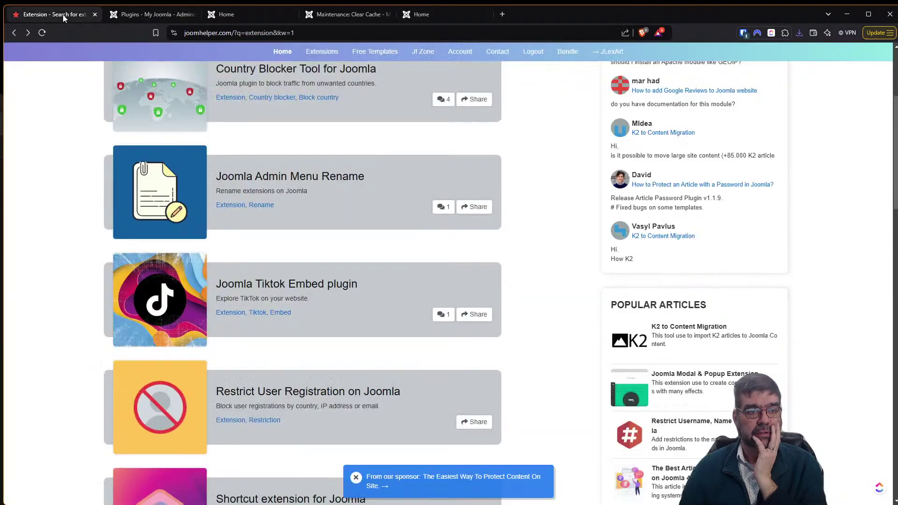
{"action": "left_click", "coordinate": [152, 14]}
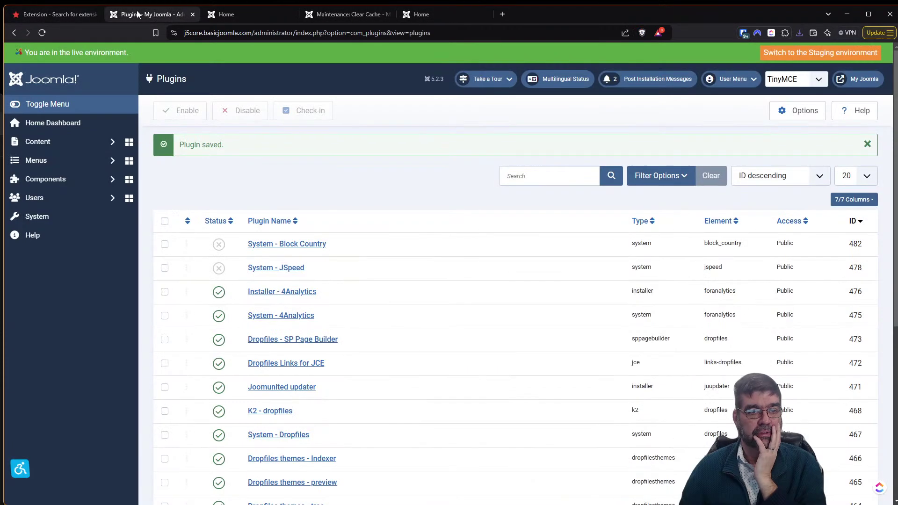
Go to System > Extensions and open the Install Extensions page.
{"action": "left_click", "coordinate": [44, 218]}
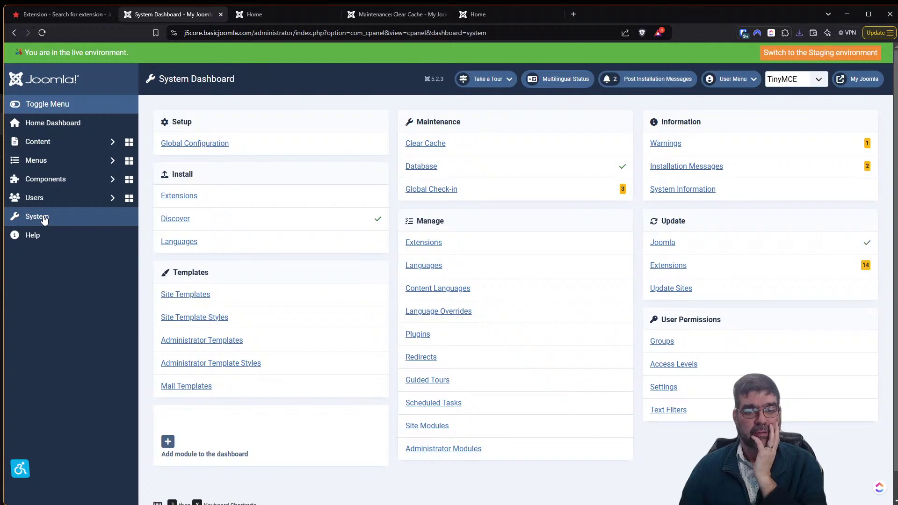
{"action": "left_click", "coordinate": [414, 243]}
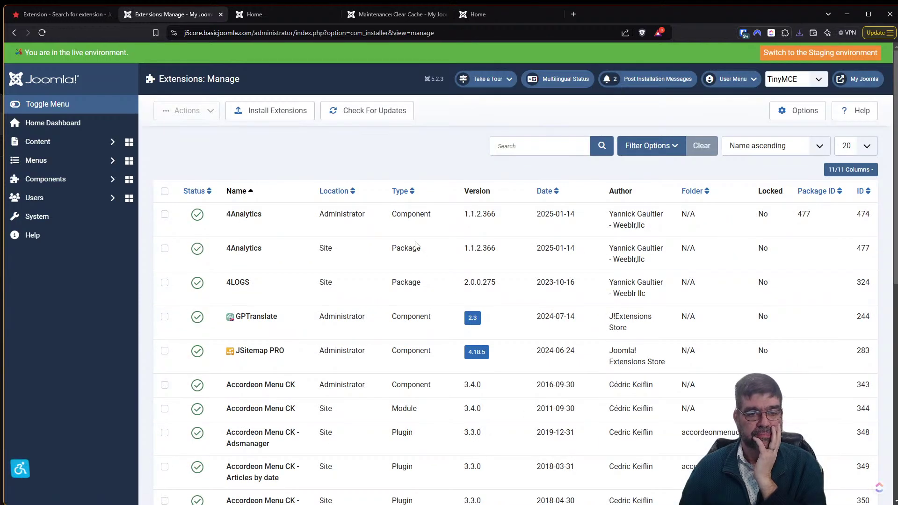
{"action": "left_click", "coordinate": [263, 114]}
Install Admin_Menu_Rename_v1.0.1.zip by dropping it from the download history onto the Upload Package File zone.
{"action": "left_click", "coordinate": [524, 306]}
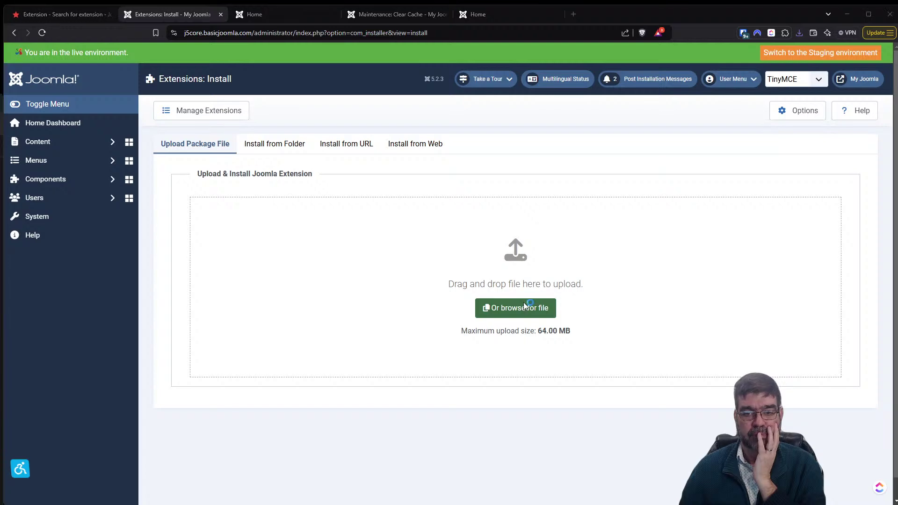
{"action": "left_click", "coordinate": [795, 323]}
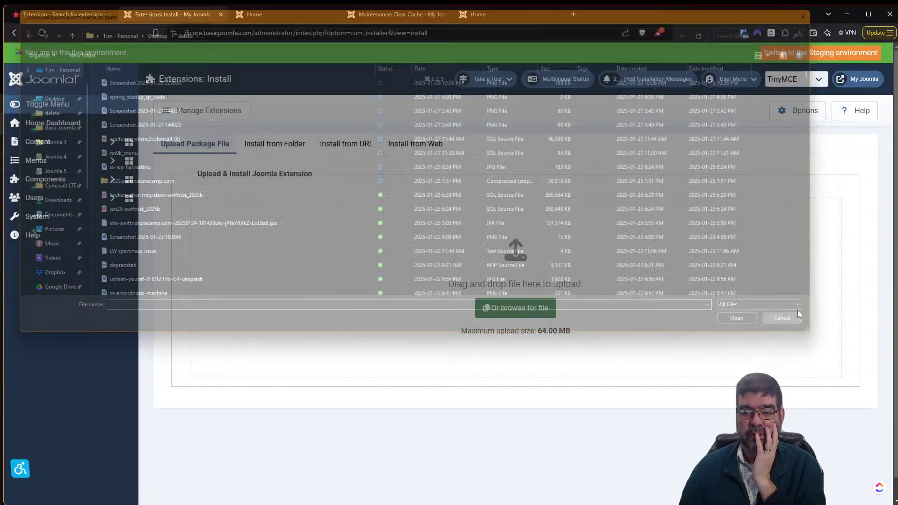
{"action": "left_click", "coordinate": [799, 33]}
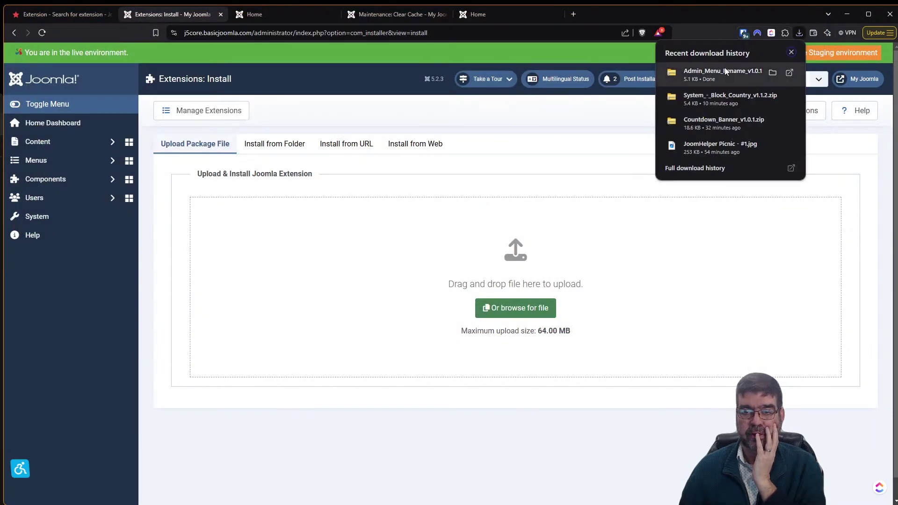
{"action": "left_click_drag", "start_coordinate": [725, 71], "coordinate": [511, 260]}
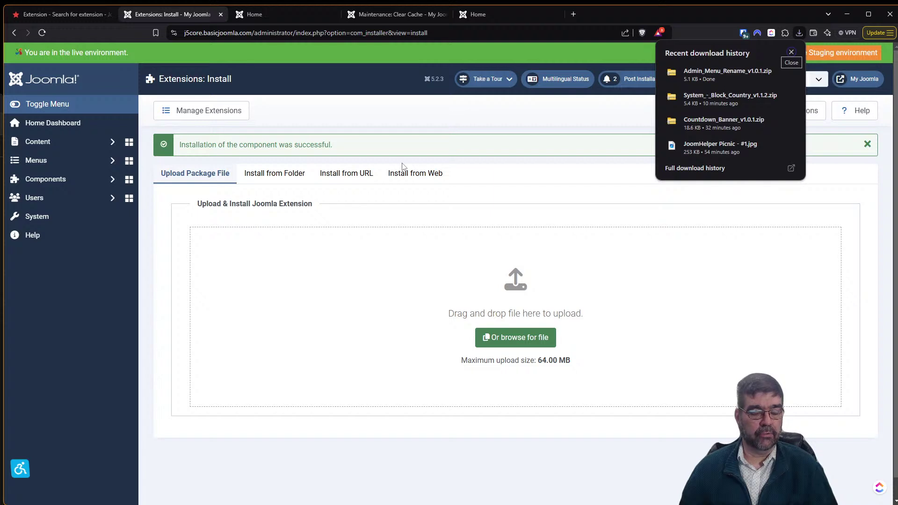
{"action": "left_click", "coordinate": [109, 185]}
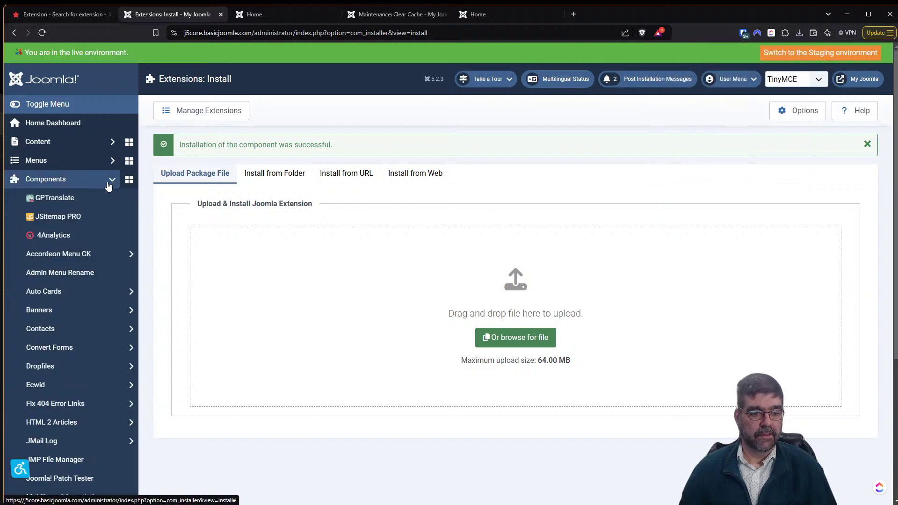
Open Admin Menu Rename under Components and scroll through its list of renamable menu entries.
{"action": "scroll", "coordinate": [108, 186], "scroll_direction": "down", "scroll_amount": 2}
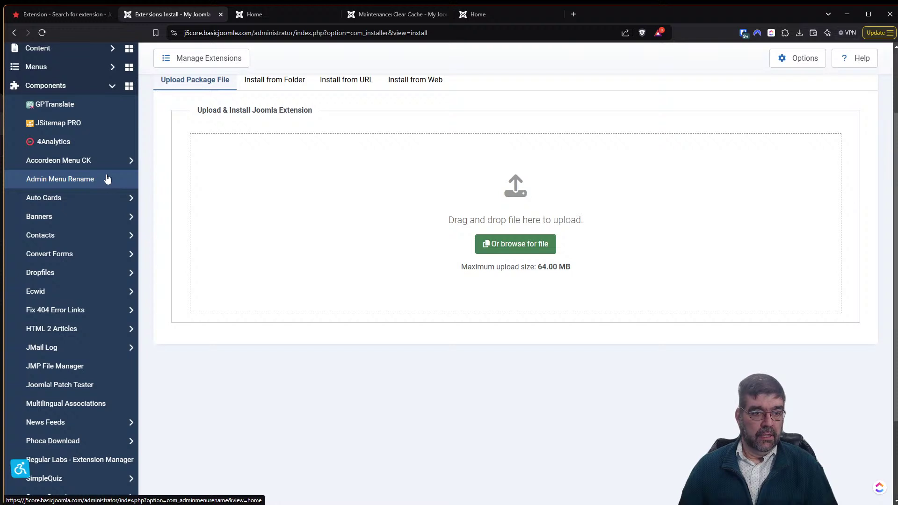
{"action": "left_click", "coordinate": [64, 182]}
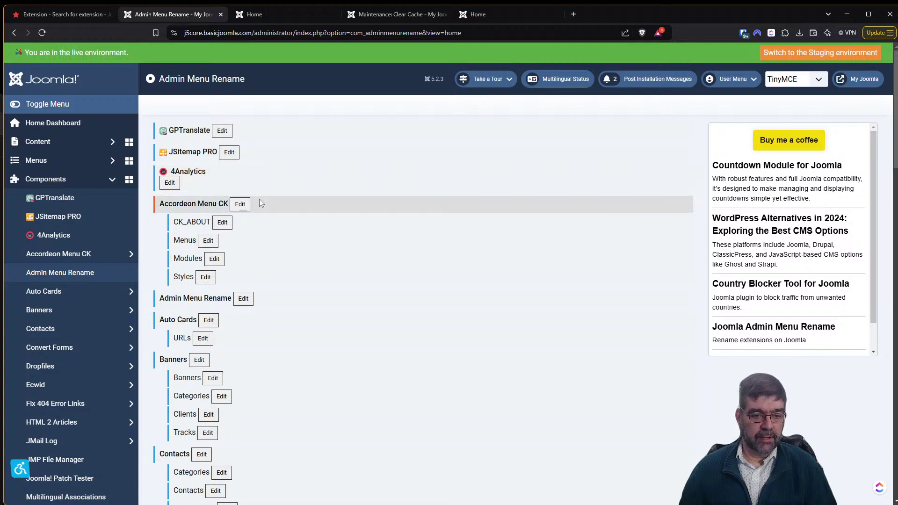
{"action": "scroll", "coordinate": [259, 198], "scroll_direction": "down", "scroll_amount": 6}
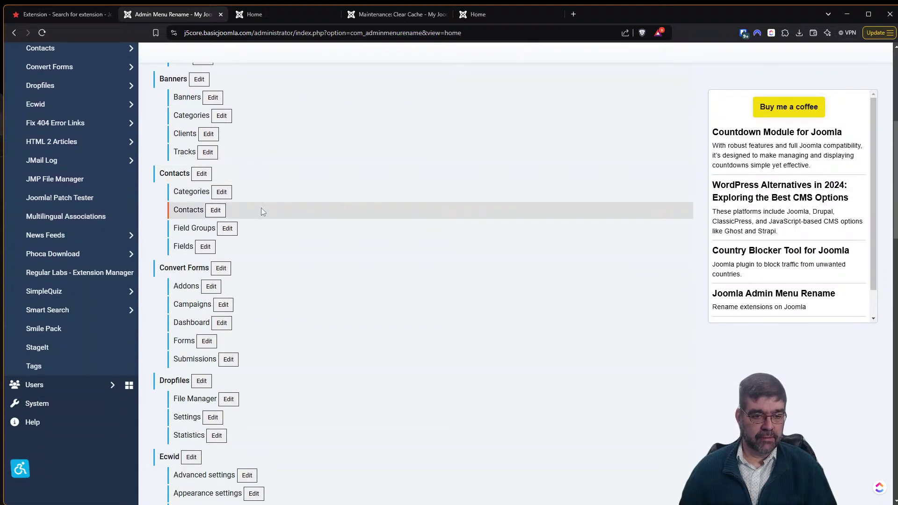
{"action": "scroll", "coordinate": [261, 208], "scroll_direction": "down", "scroll_amount": 3}
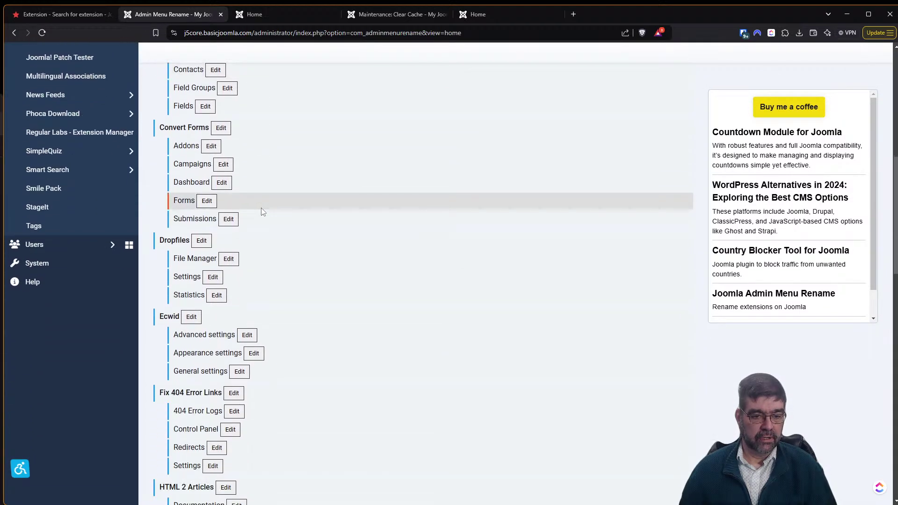
{"action": "scroll", "coordinate": [261, 211], "scroll_direction": "down", "scroll_amount": 2}
{"action": "scroll", "coordinate": [261, 213], "scroll_direction": "up", "scroll_amount": 2}
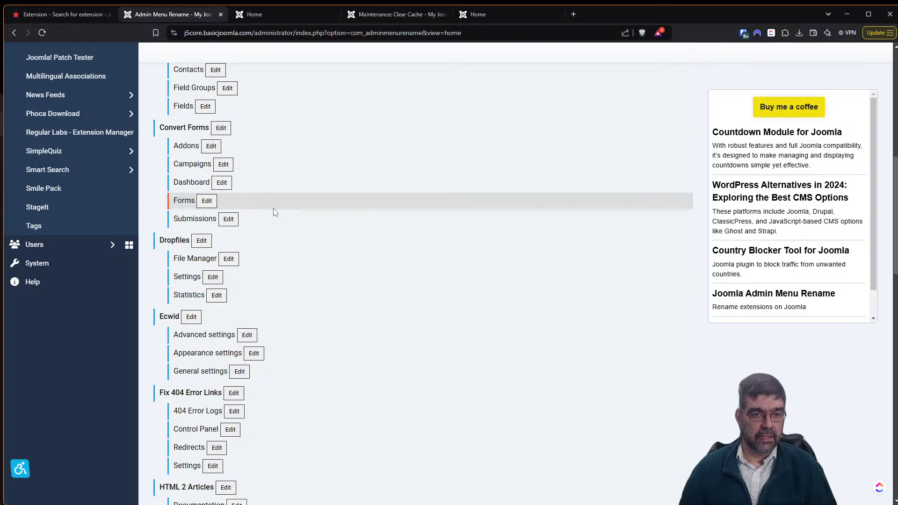
{"action": "scroll", "coordinate": [265, 183], "scroll_direction": "up", "scroll_amount": 6}
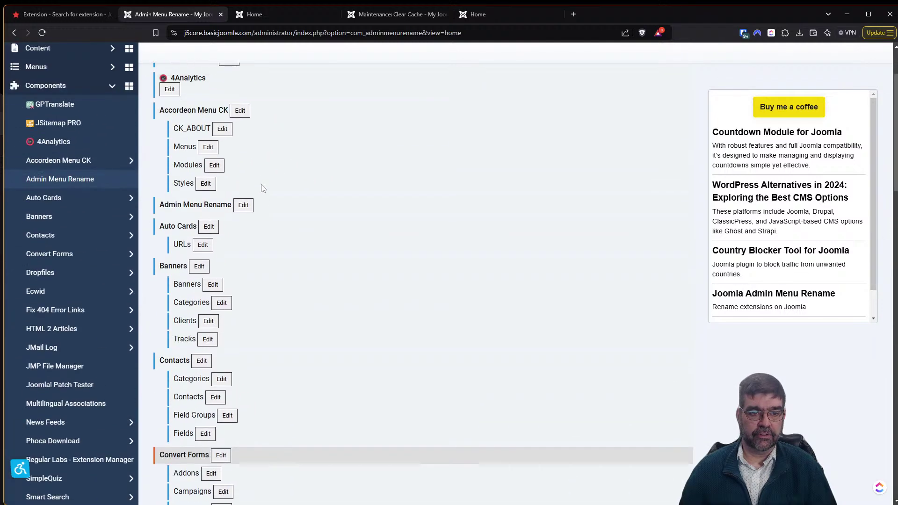
{"action": "scroll", "coordinate": [261, 188], "scroll_direction": "up", "scroll_amount": 2}
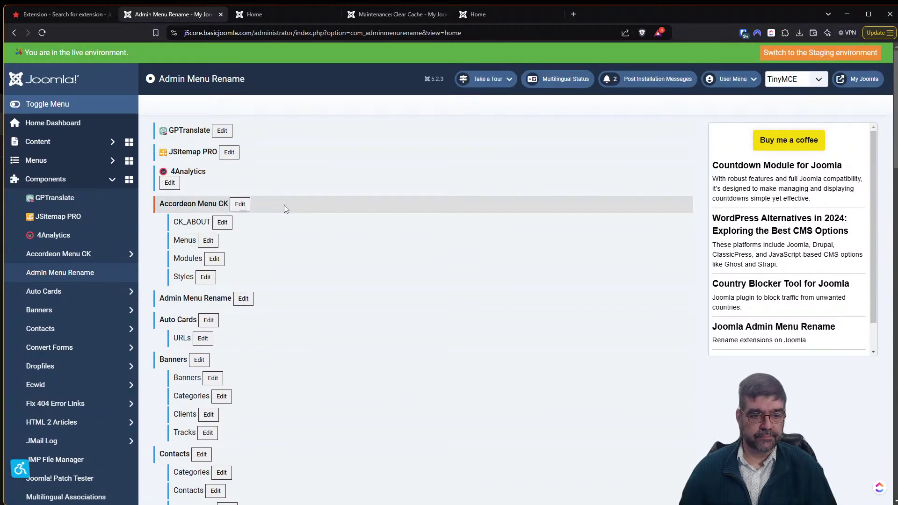
Remove the 'JMP ' prefix so the entry reads 'File Manager', save, and reload the sidebar.
{"action": "key", "text": "ctrl+f"}
{"action": "type", "text": "jm"}
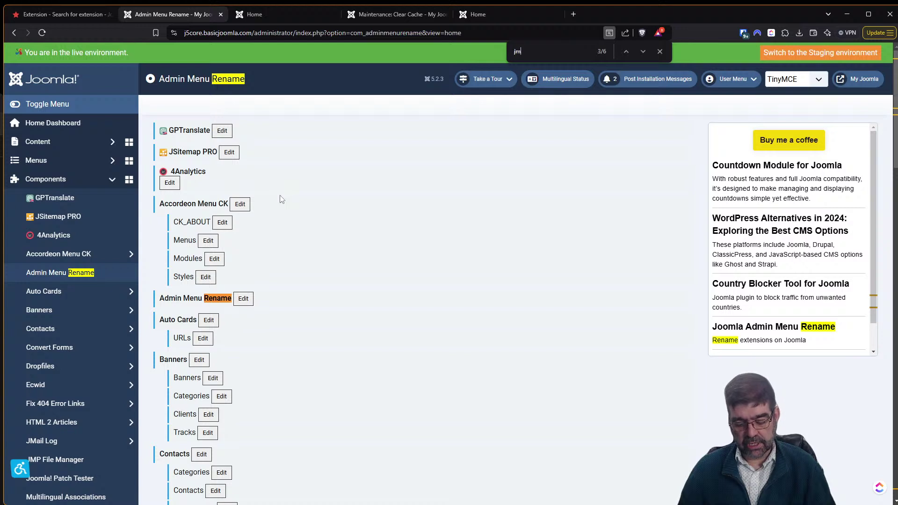
{"action": "type", "text": "p"}
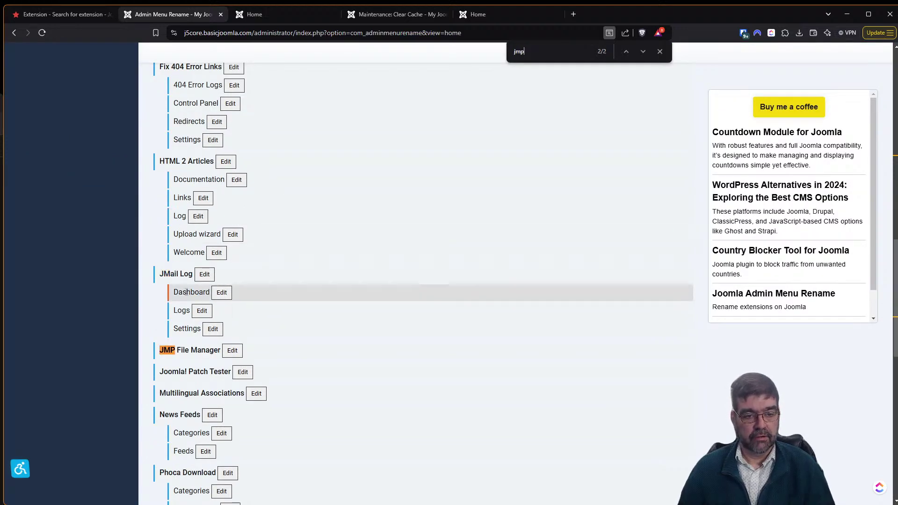
{"action": "left_click", "coordinate": [232, 350]}
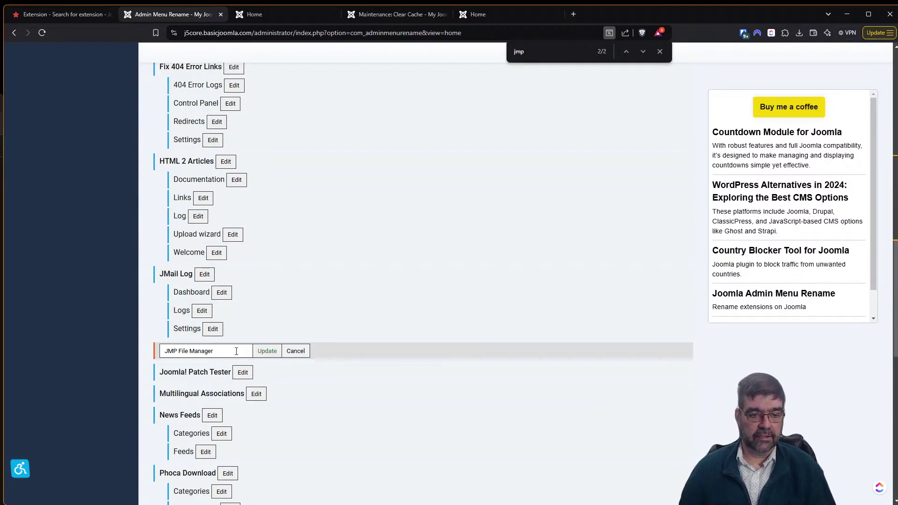
{"action": "left_click_drag", "start_coordinate": [178, 351], "coordinate": [108, 355]}
{"action": "key", "text": "BackSpace"}
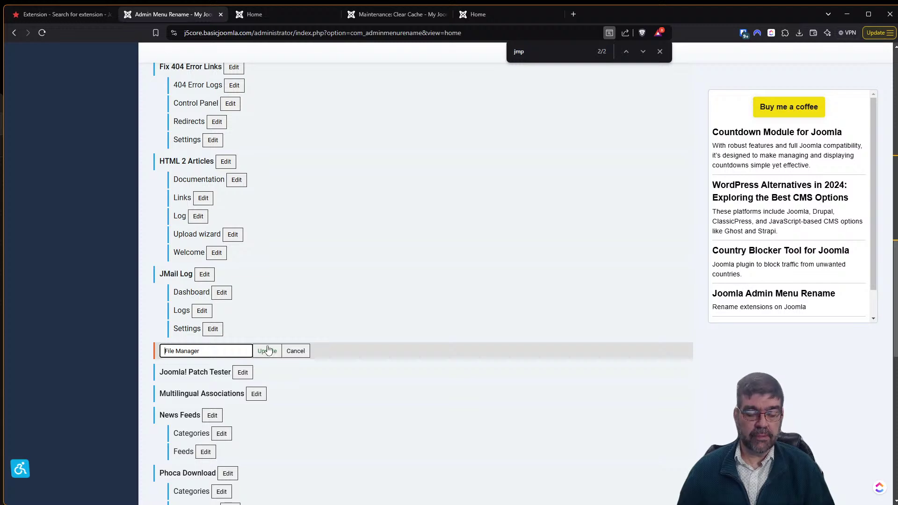
{"action": "left_click", "coordinate": [265, 356]}
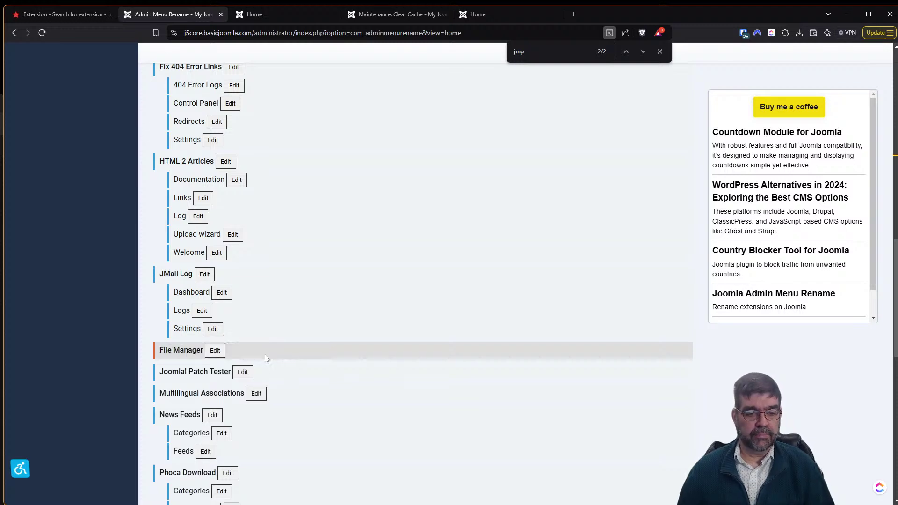
{"action": "scroll", "coordinate": [401, 402], "scroll_direction": "up", "scroll_amount": 1}
{"action": "scroll", "coordinate": [400, 402], "scroll_direction": "up", "scroll_amount": 10}
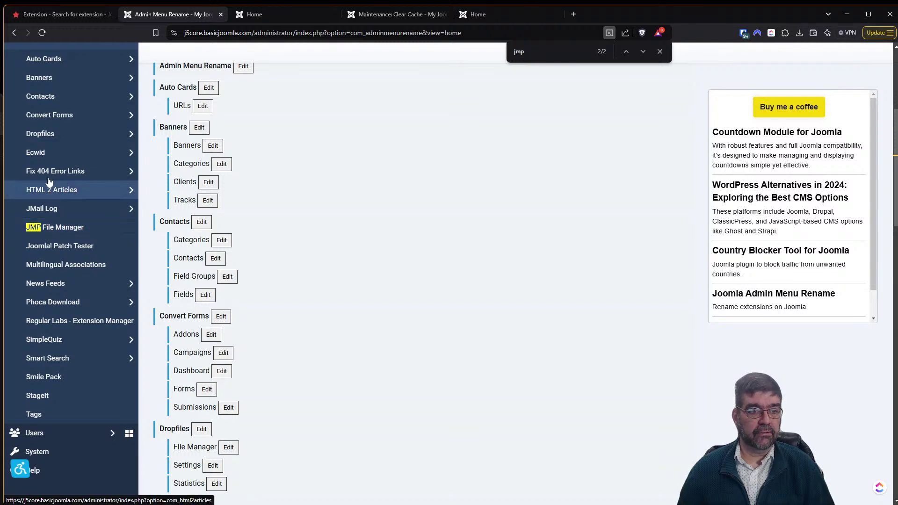
{"action": "key", "text": "F5"}
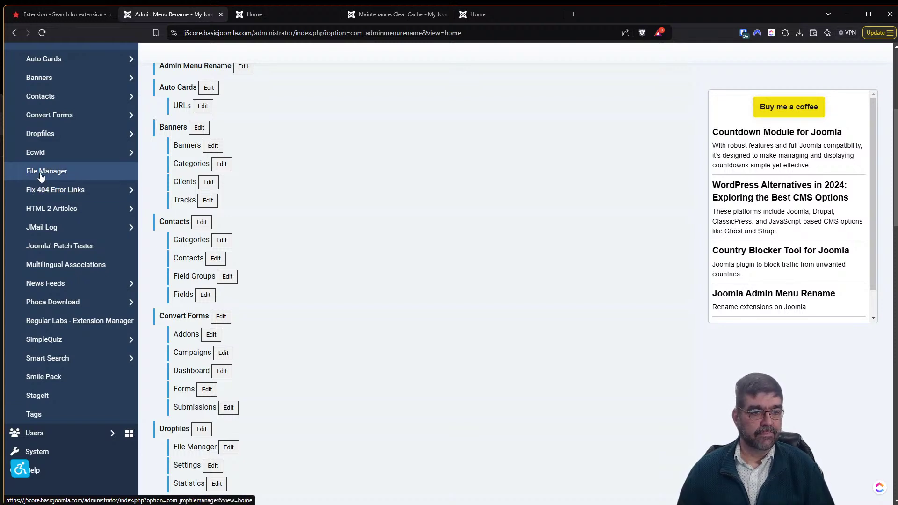
{"action": "left_click", "coordinate": [41, 174]}
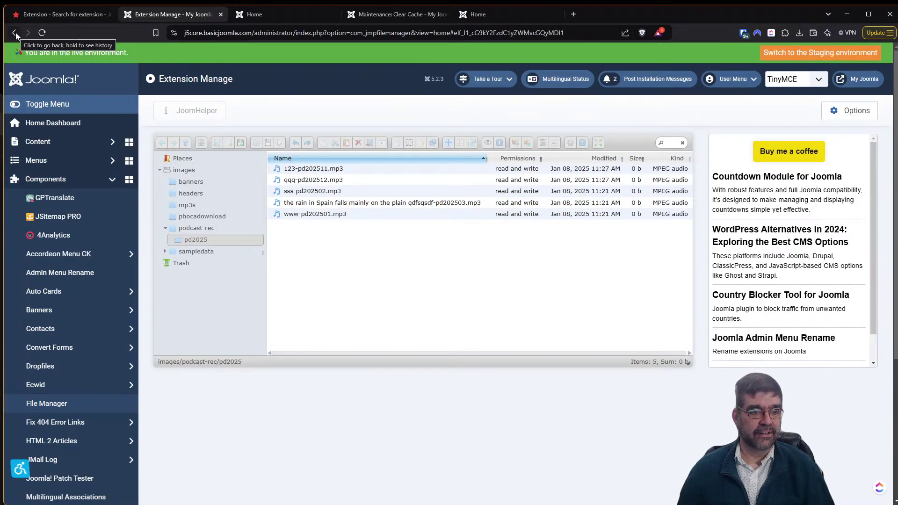
{"action": "left_click", "coordinate": [66, 272]}
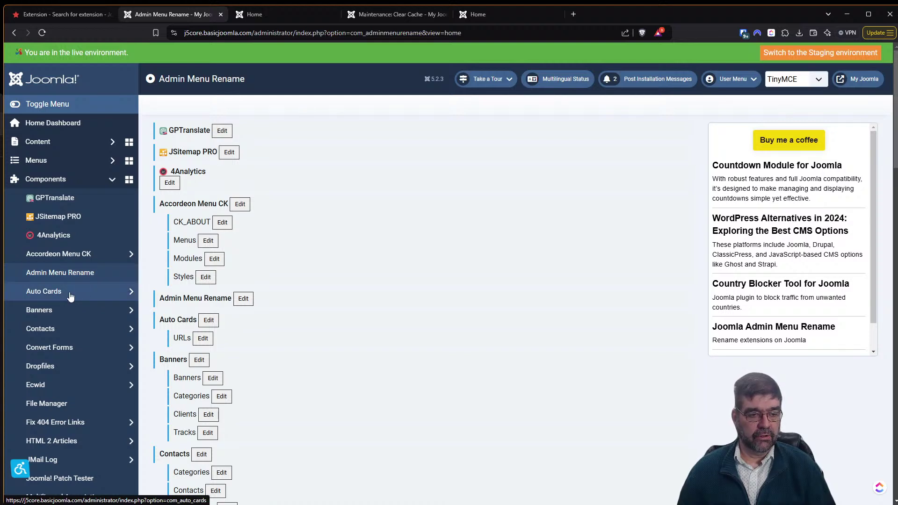
Open the Admin Menu Rename entry's name for editing, save it unchanged, and reload.
{"action": "left_click", "coordinate": [62, 278]}
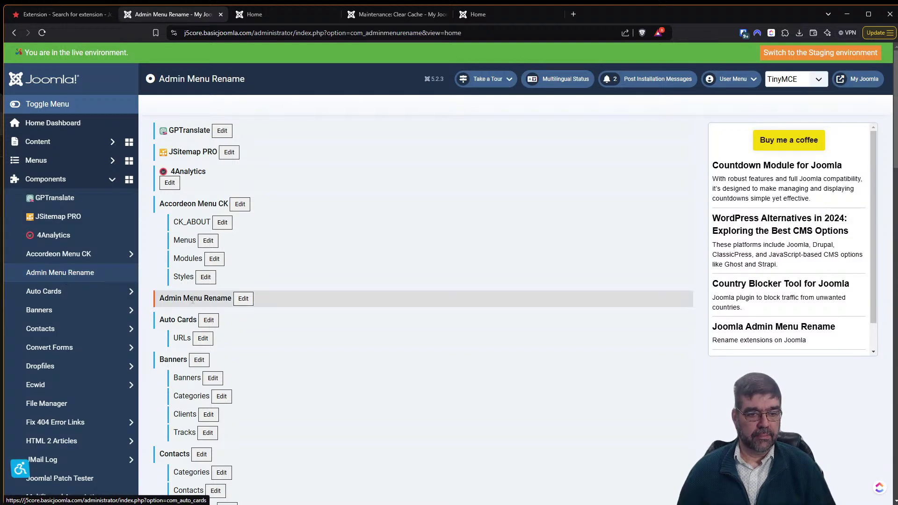
{"action": "left_click", "coordinate": [243, 299]}
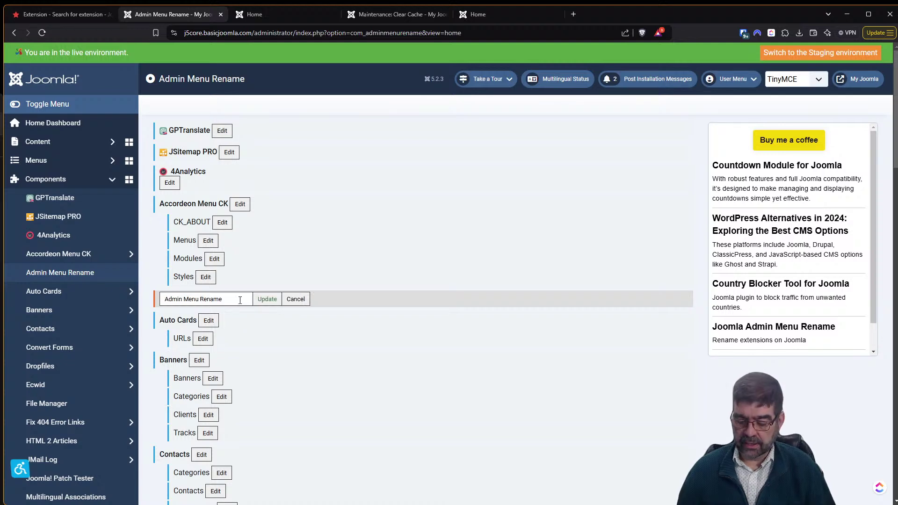
{"action": "left_click", "coordinate": [240, 300]}
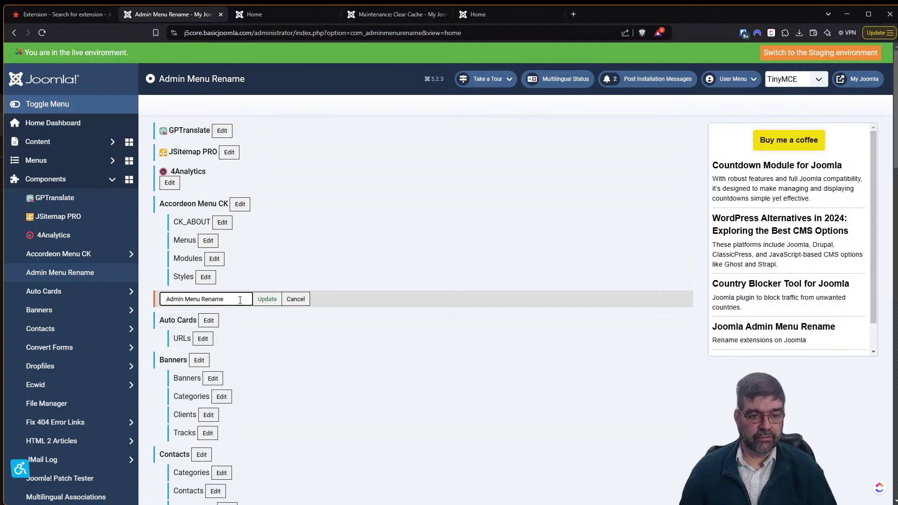
{"action": "left_click", "coordinate": [263, 299]}
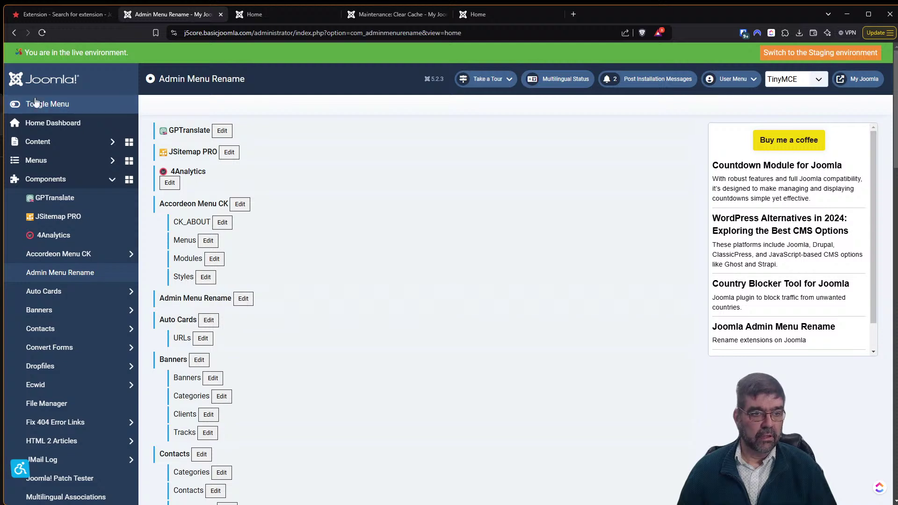
{"action": "left_click", "coordinate": [42, 33]}
Add a 'z' prefix making the entry 'z-Admin Menu Rename', save, and reload.
{"action": "left_click", "coordinate": [244, 299]}
{"action": "left_click", "coordinate": [218, 300]}
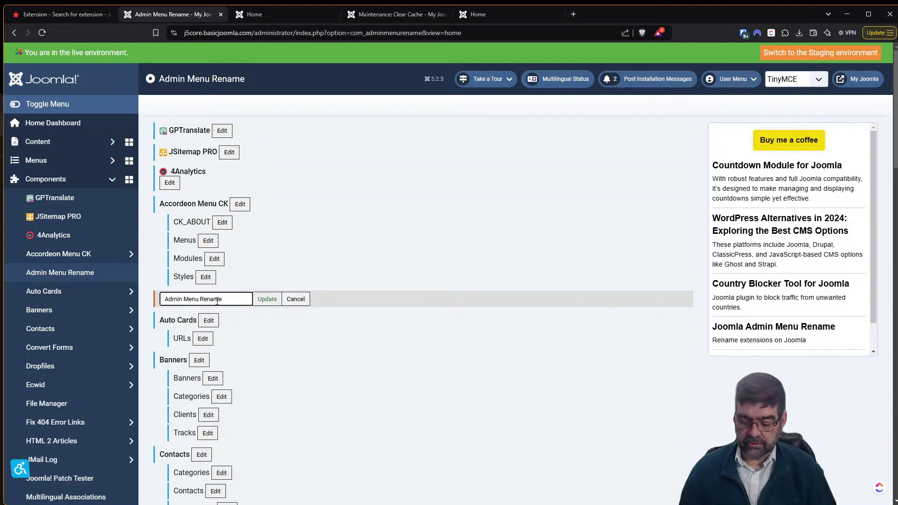
{"action": "type", "text": "z-"}
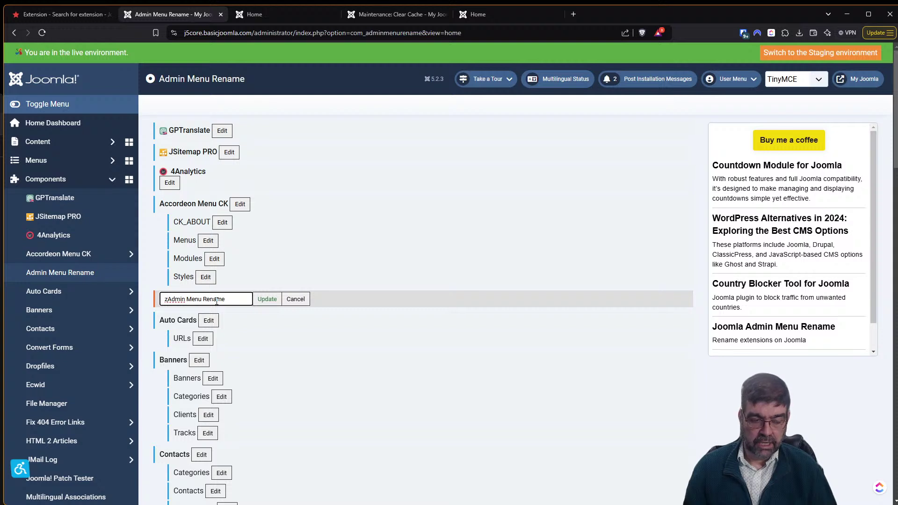
{"action": "left_click", "coordinate": [266, 302]}
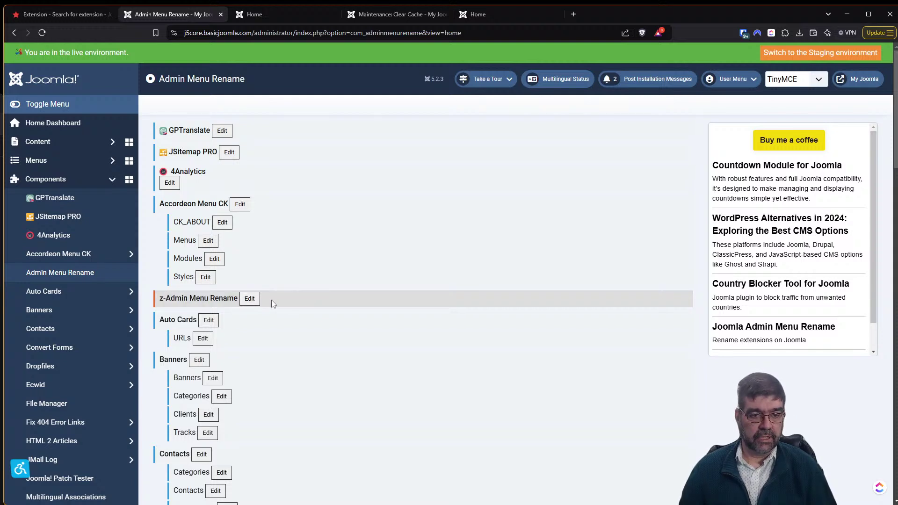
{"action": "left_click", "coordinate": [41, 33]}
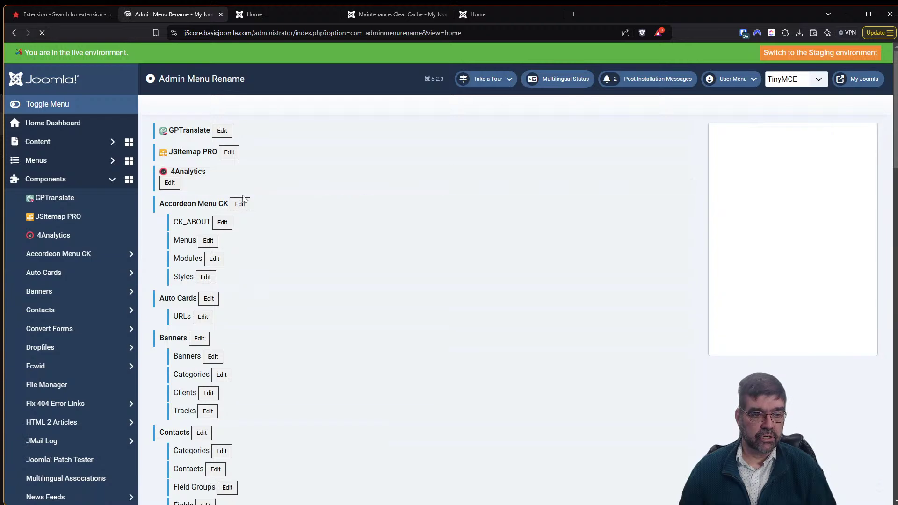
{"action": "scroll", "coordinate": [111, 229], "scroll_direction": "down", "scroll_amount": 5}
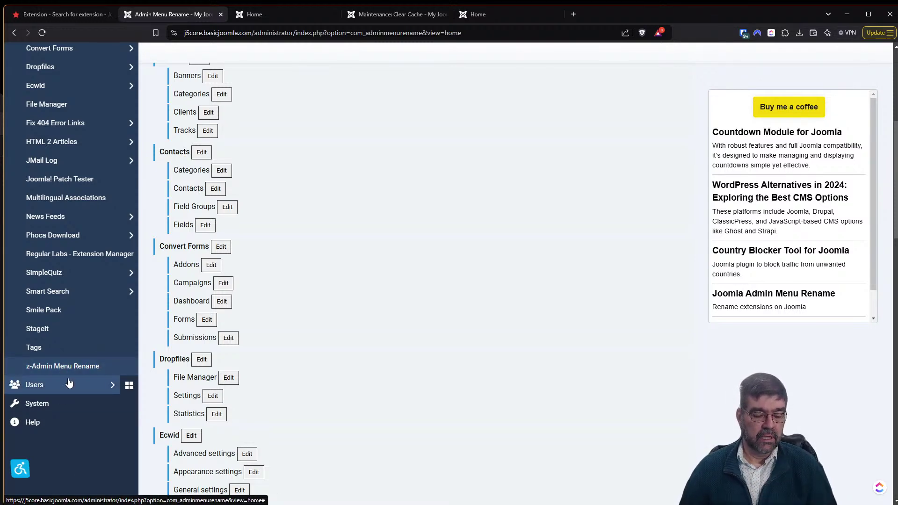
{"action": "scroll", "coordinate": [69, 383], "scroll_direction": "up", "scroll_amount": 1}
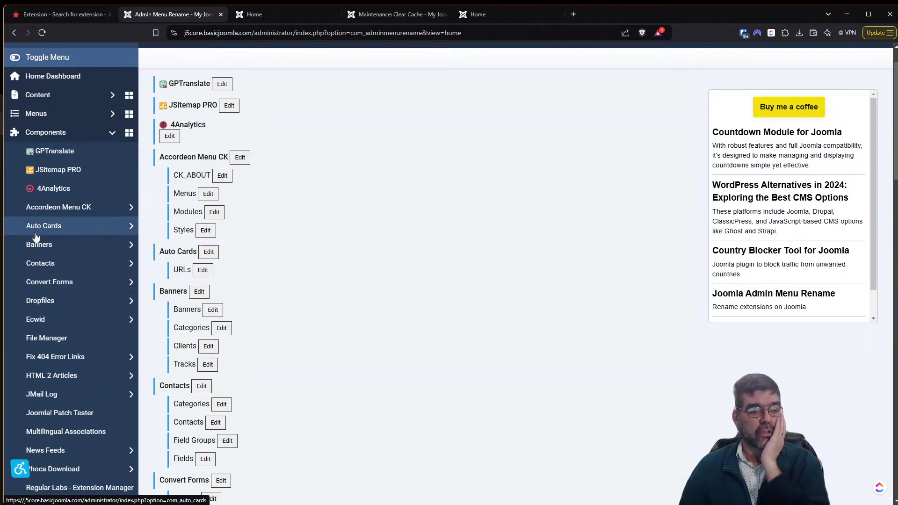
{"action": "scroll", "coordinate": [33, 208], "scroll_direction": "down", "scroll_amount": 4}
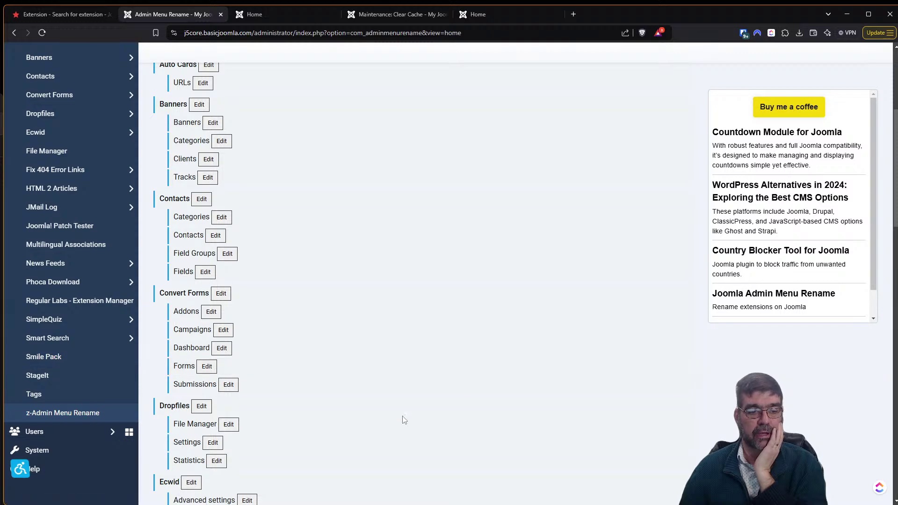
{"action": "scroll", "coordinate": [399, 420], "scroll_direction": "up", "scroll_amount": 5}
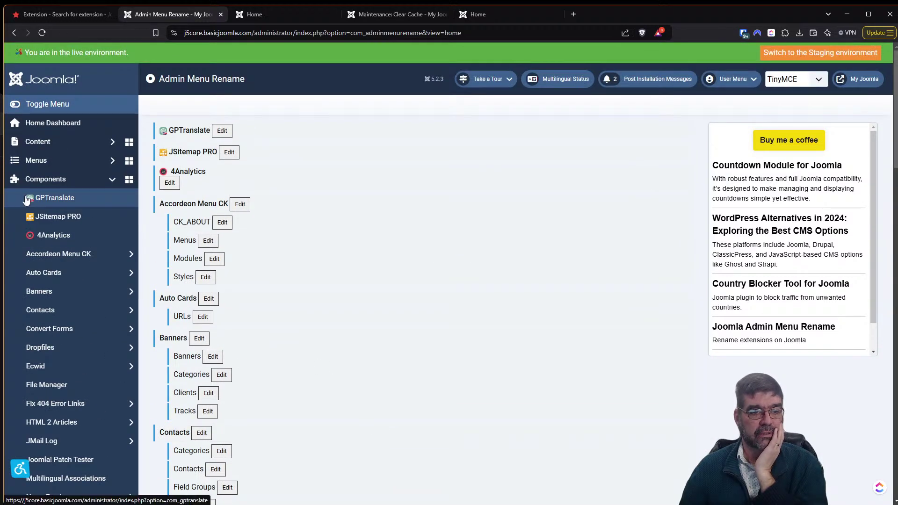
{"action": "left_click", "coordinate": [223, 130]}
{"action": "left_click", "coordinate": [226, 130]}
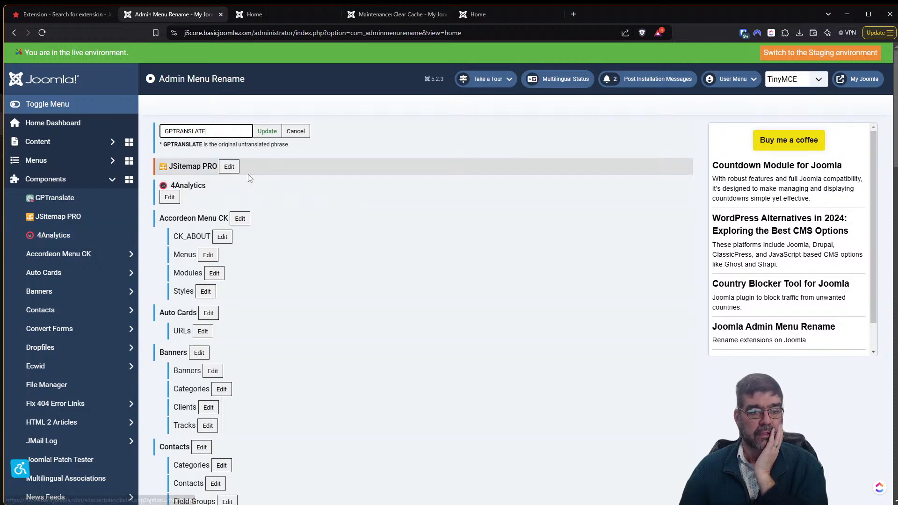
{"action": "left_click", "coordinate": [294, 132]}
{"action": "left_click", "coordinate": [171, 181]}
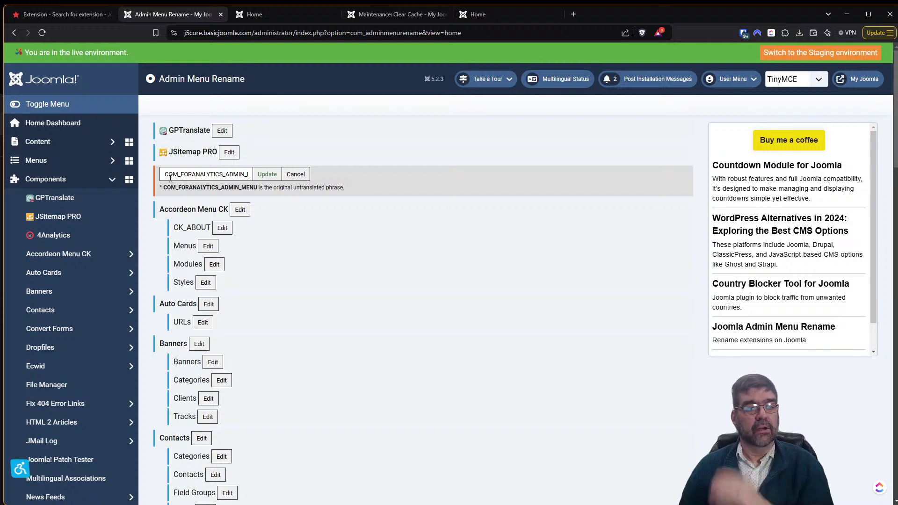
{"action": "left_click_drag", "start_coordinate": [166, 174], "coordinate": [366, 187]}
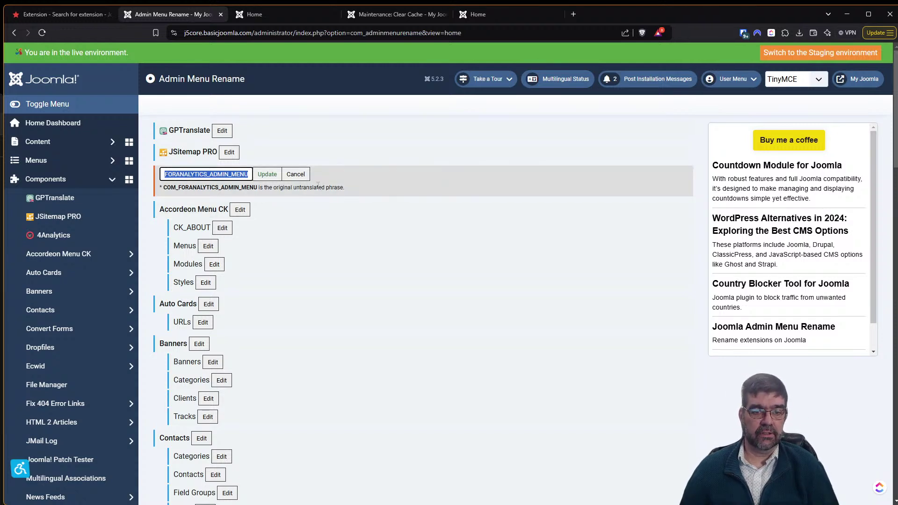
{"action": "left_click", "coordinate": [296, 174]}
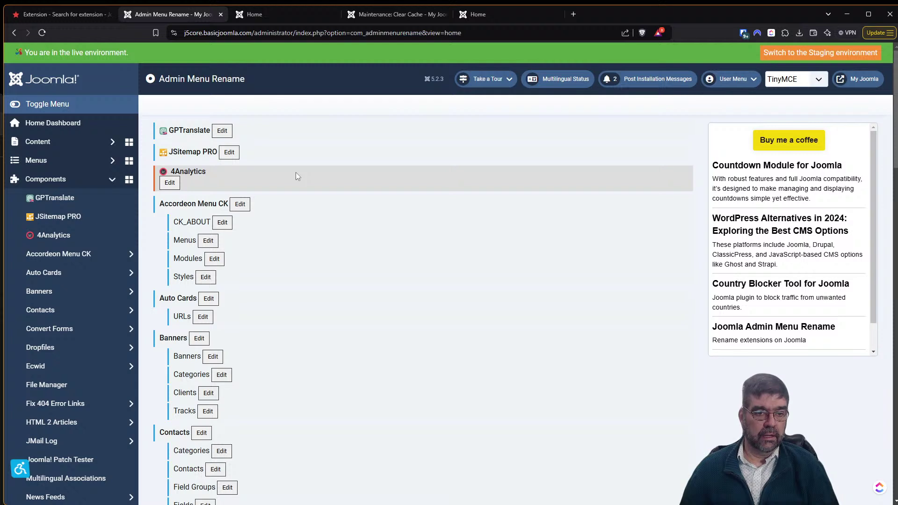
Replace JMAP with 'Sitemap' in the JSitemap PRO entry's name, save, and reload.
{"action": "left_click", "coordinate": [229, 153]}
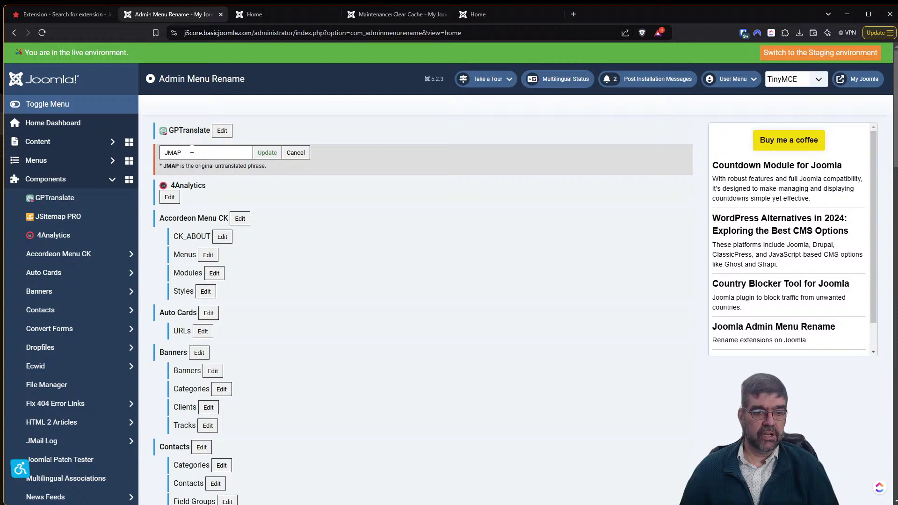
{"action": "left_click_drag", "start_coordinate": [191, 152], "coordinate": [161, 153]}
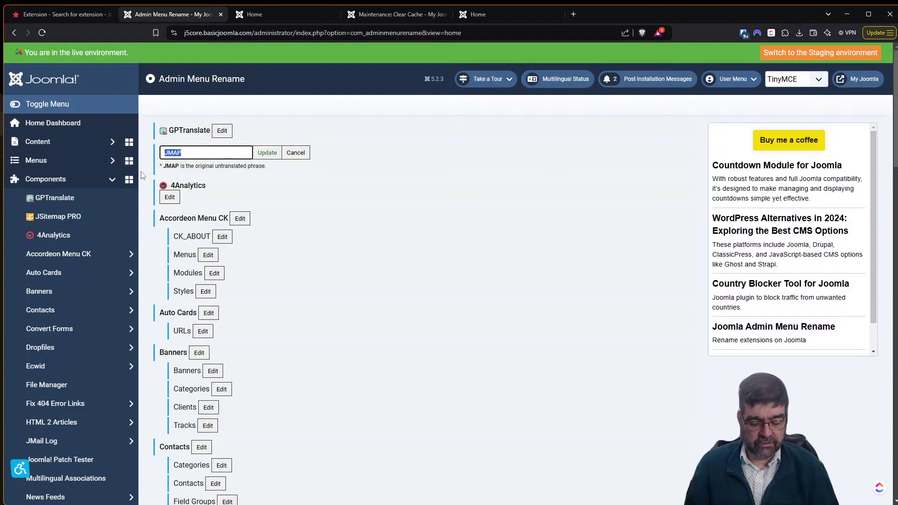
{"action": "type", "text": "Sitemap"}
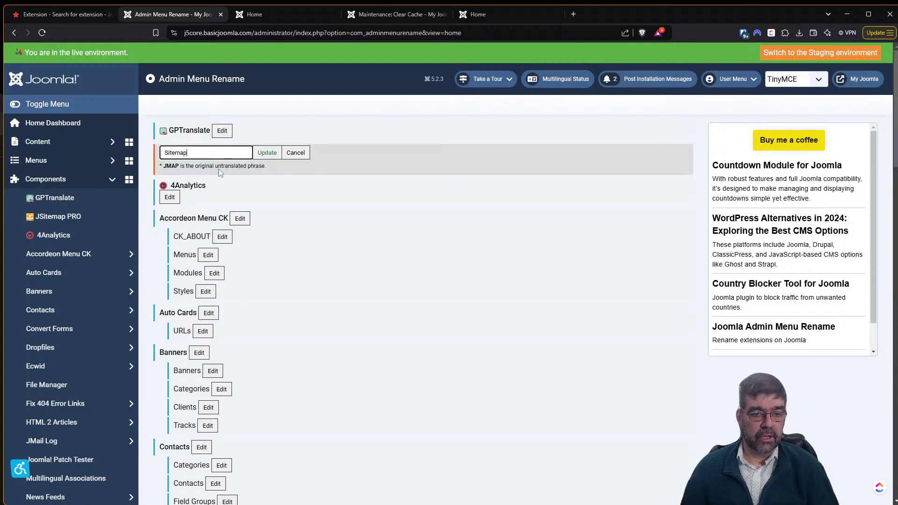
{"action": "left_click", "coordinate": [264, 152]}
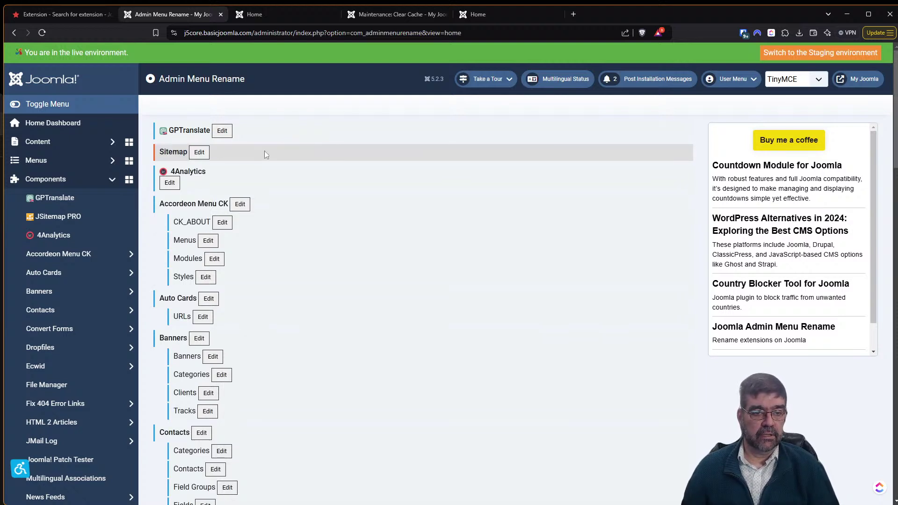
{"action": "left_click", "coordinate": [42, 33]}
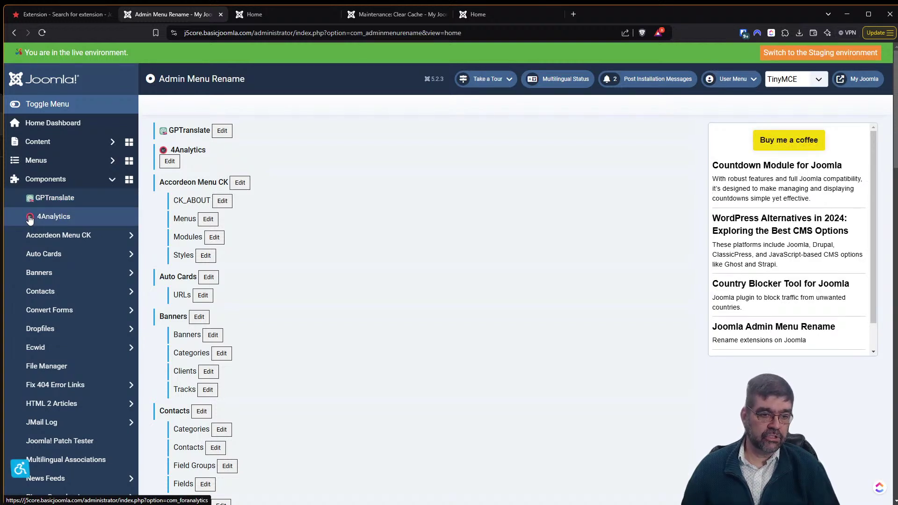
Open the renamed Sitemap component, then go to z-Admin Menu Rename from the sidebar.
{"action": "scroll", "coordinate": [64, 232], "scroll_direction": "down", "scroll_amount": 7}
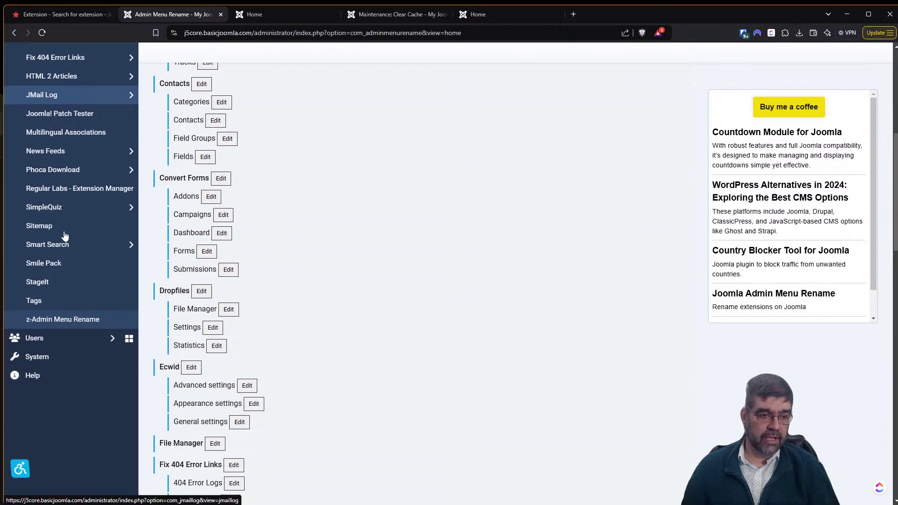
{"action": "left_click", "coordinate": [35, 231]}
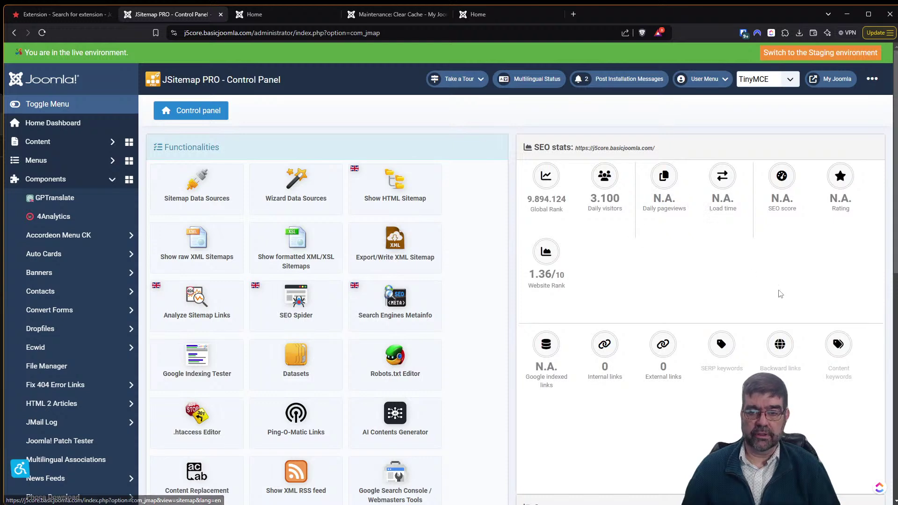
{"action": "scroll", "coordinate": [84, 260], "scroll_direction": "down", "scroll_amount": 4}
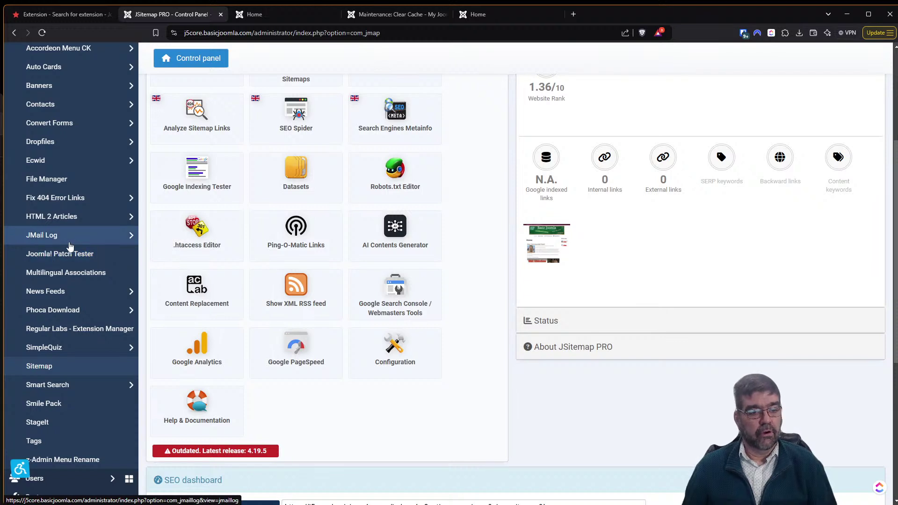
{"action": "scroll", "coordinate": [69, 247], "scroll_direction": "up", "scroll_amount": 4}
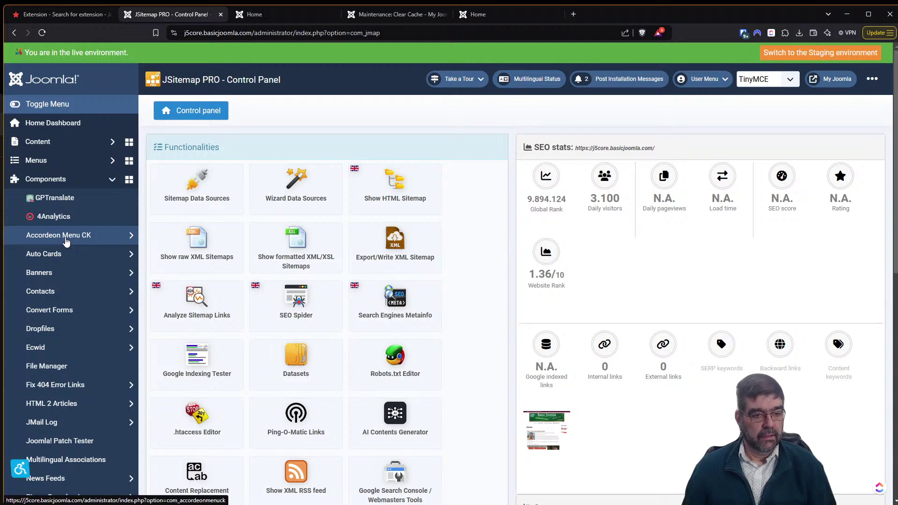
{"action": "scroll", "coordinate": [65, 241], "scroll_direction": "down", "scroll_amount": 3}
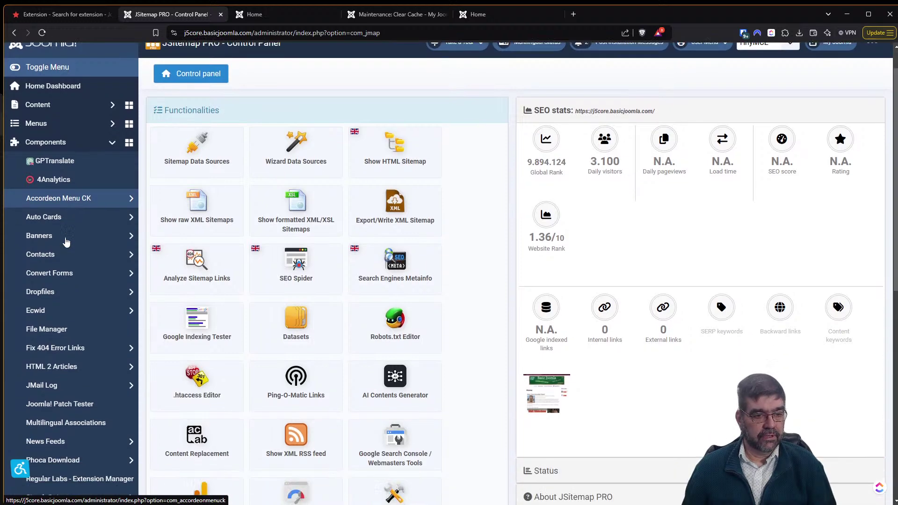
{"action": "scroll", "coordinate": [65, 241], "scroll_direction": "down", "scroll_amount": 3}
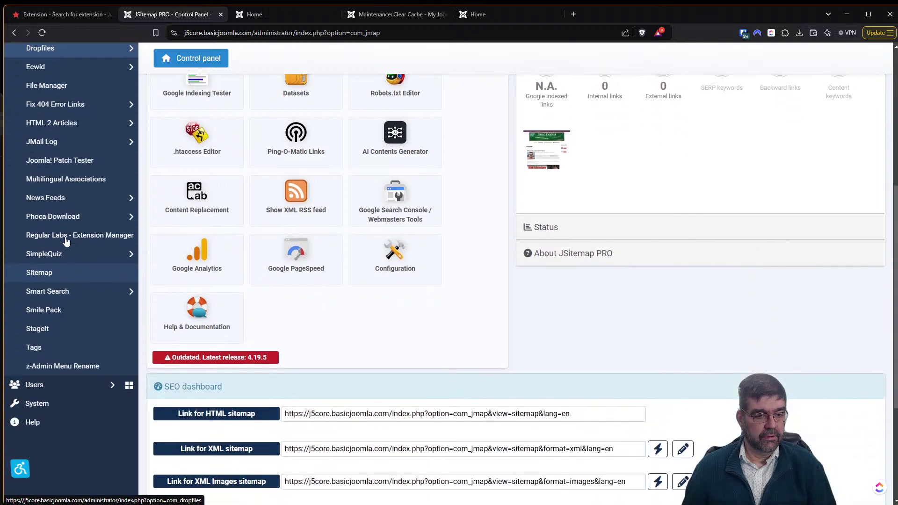
{"action": "left_click", "coordinate": [54, 365]}
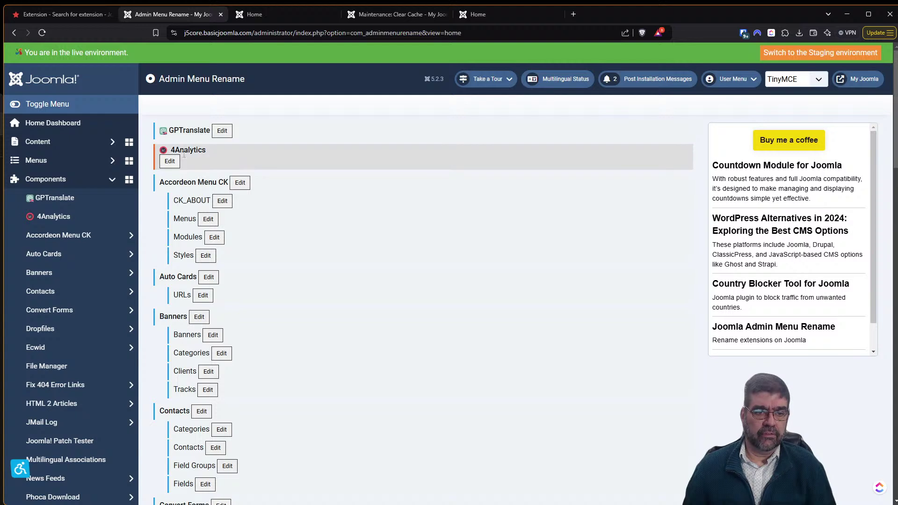
Open the rename fields for 4Analytics and Accordeon Menu CK, keeping both names unchanged.
{"action": "left_click", "coordinate": [170, 161]}
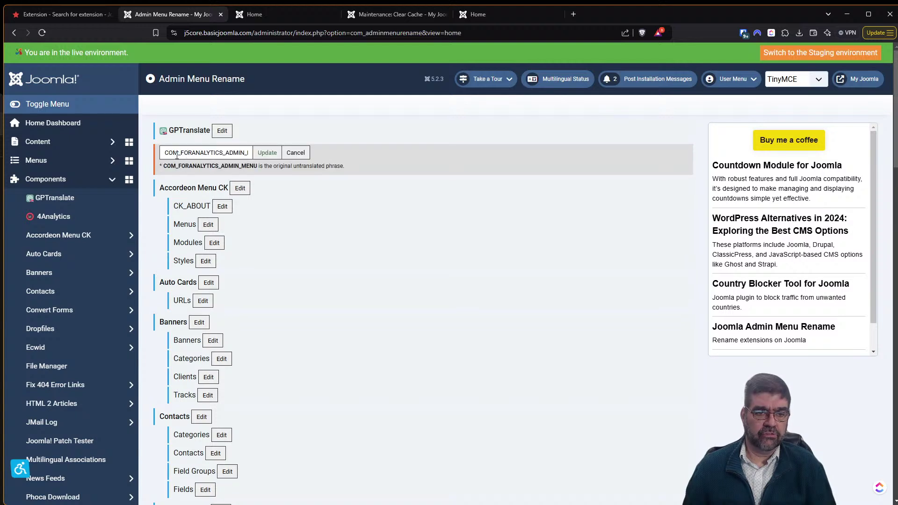
{"action": "left_click_drag", "start_coordinate": [164, 153], "coordinate": [250, 155]}
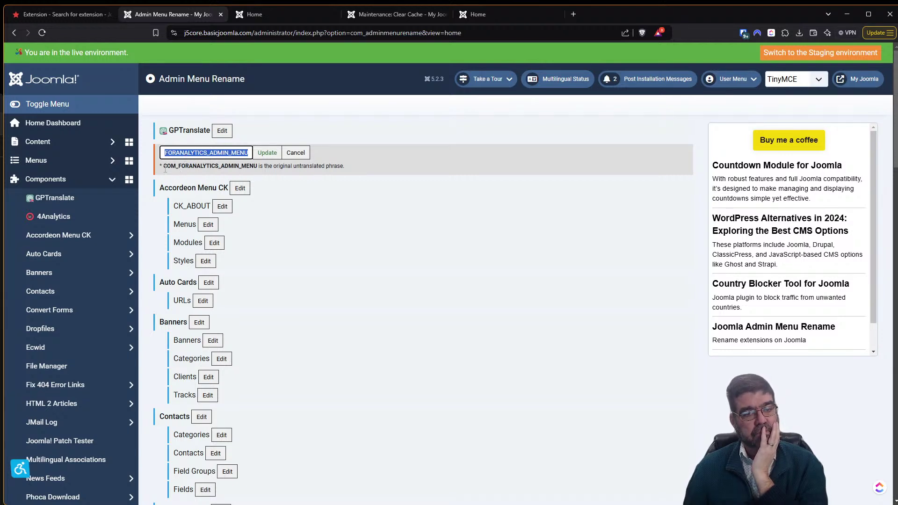
{"action": "left_click", "coordinate": [239, 189]}
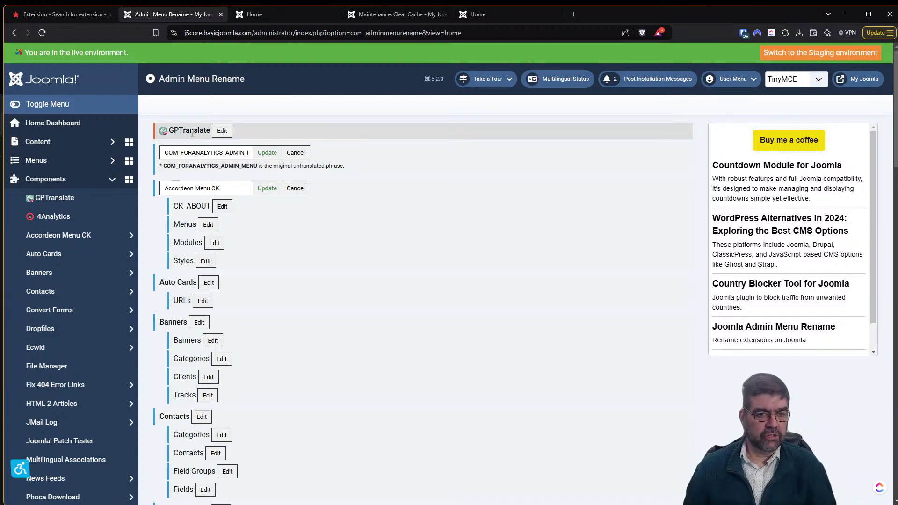
{"action": "scroll", "coordinate": [287, 271], "scroll_direction": "down", "scroll_amount": 3}
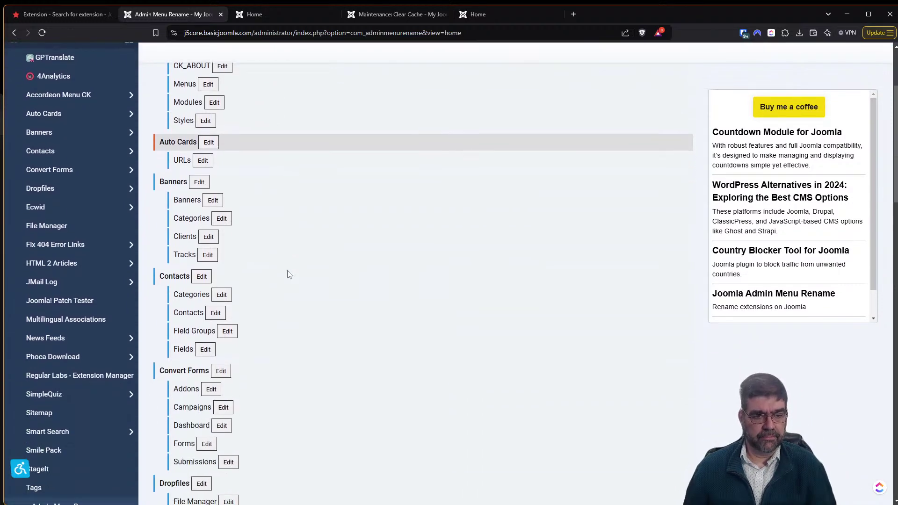
Replace COM_CONVERTFORMS with 'Forms' as the Convert Forms entry's name, save, and reload.
{"action": "scroll", "coordinate": [289, 275], "scroll_direction": "down", "scroll_amount": 2}
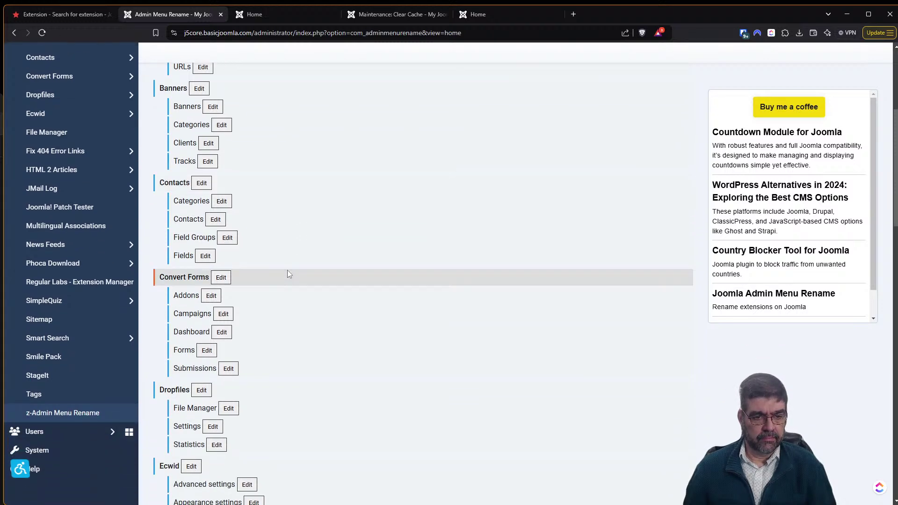
{"action": "left_click", "coordinate": [221, 278]}
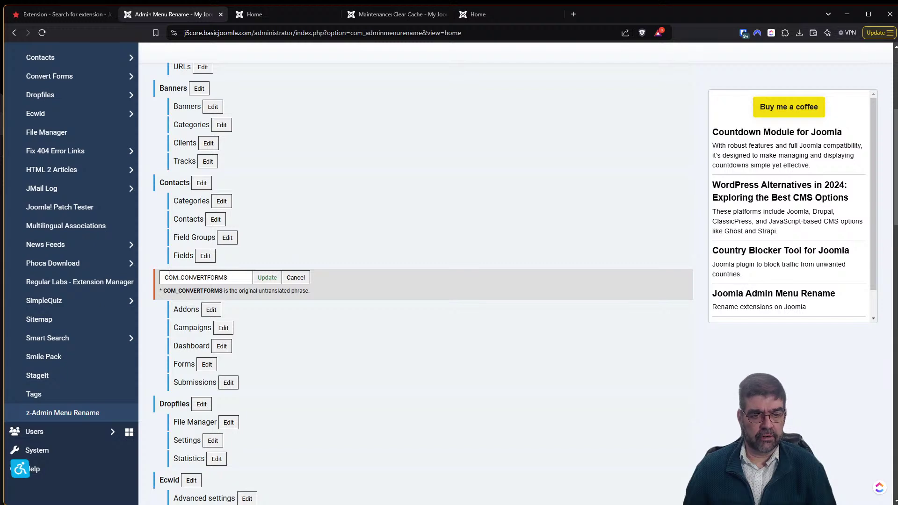
{"action": "left_click", "coordinate": [228, 279]}
{"action": "key", "text": "ctrl+a"}
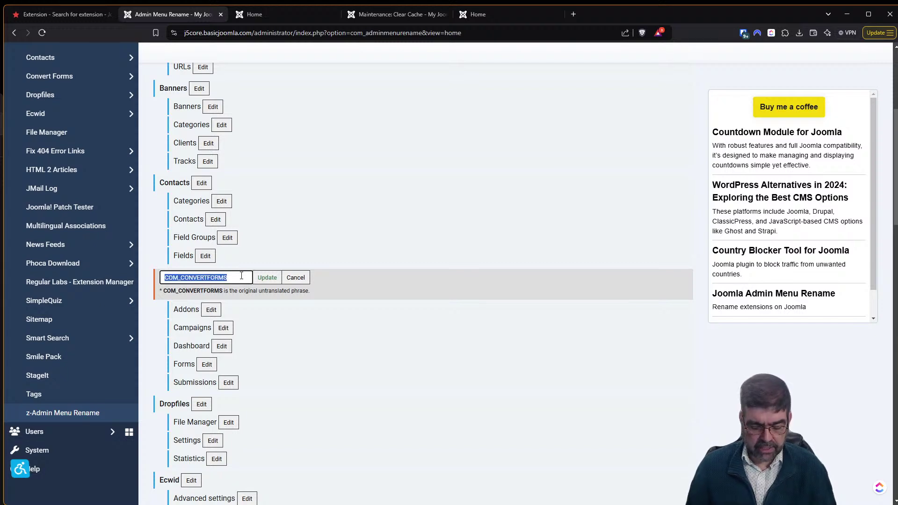
{"action": "type", "text": "Forms"}
{"action": "left_click", "coordinate": [268, 278]}
{"action": "left_click", "coordinate": [41, 34]}
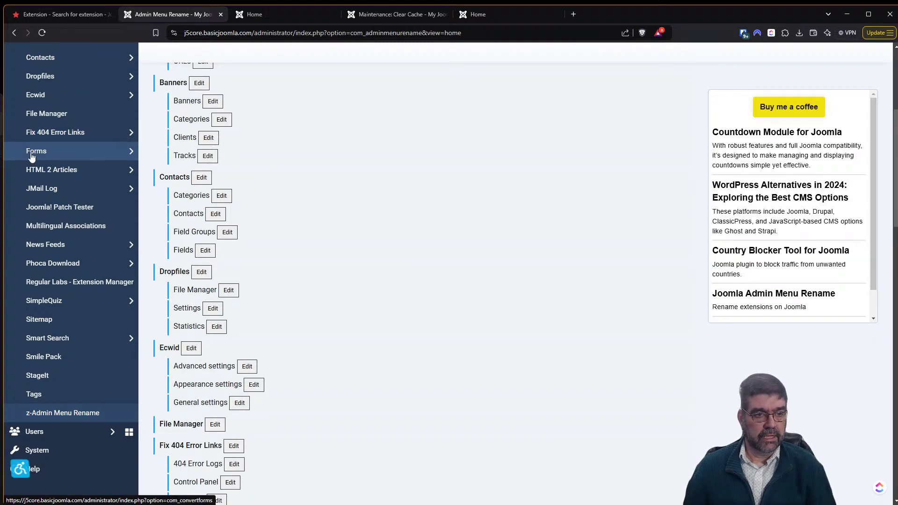
Open Components > Forms > Dashboard, then switch to the JoomHelper search results.
{"action": "left_click", "coordinate": [32, 156]}
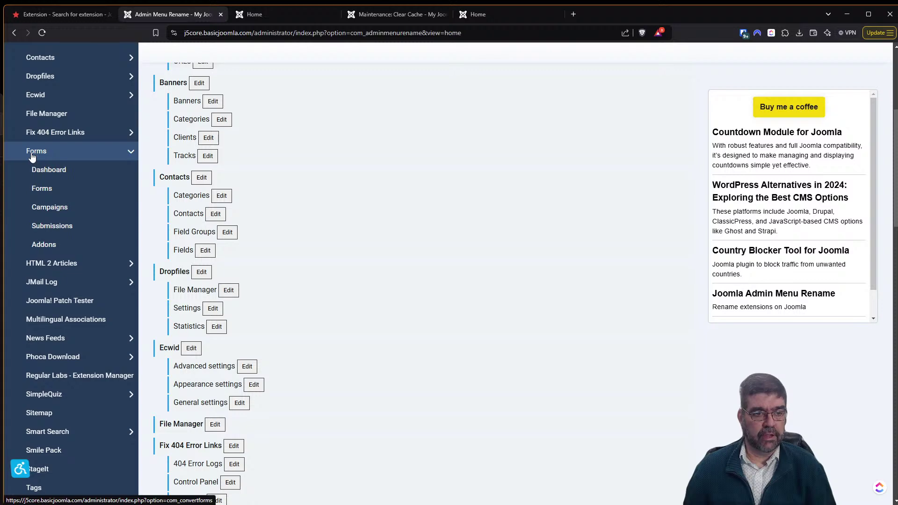
{"action": "left_click", "coordinate": [59, 174]}
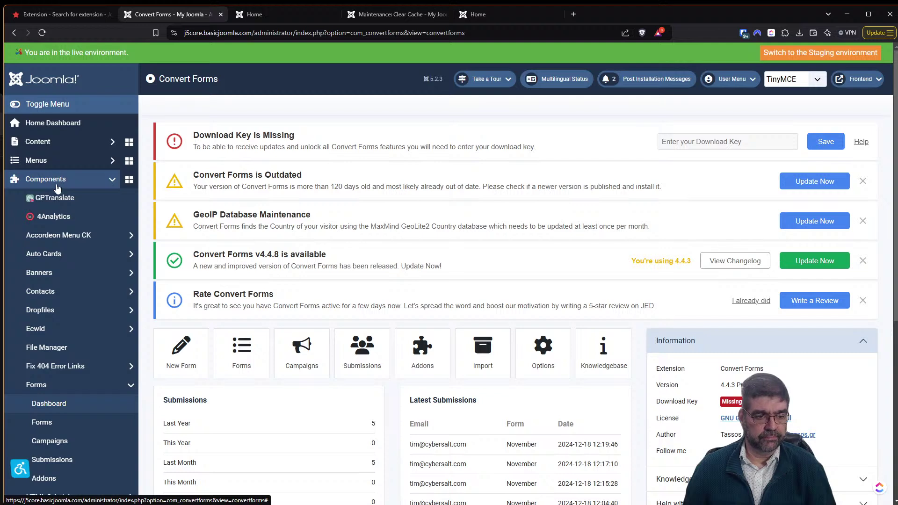
{"action": "scroll", "coordinate": [59, 187], "scroll_direction": "down", "scroll_amount": 2}
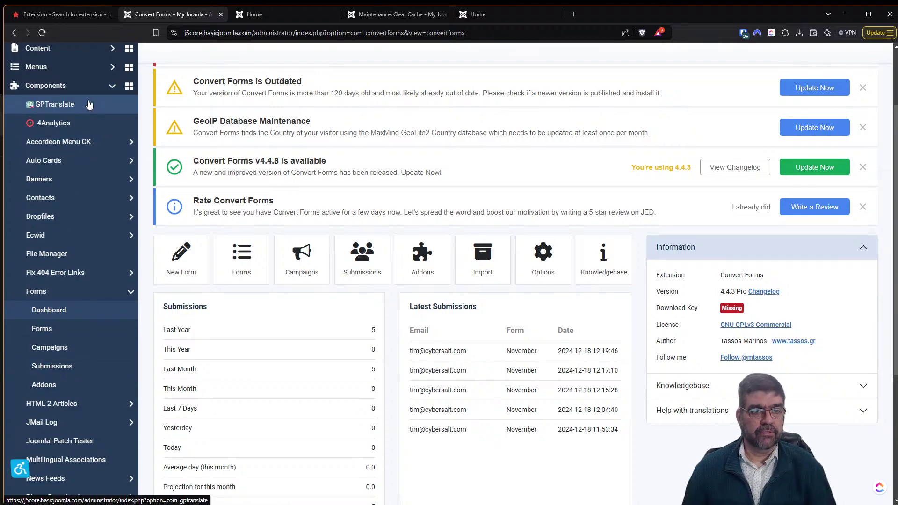
{"action": "left_click", "coordinate": [62, 15]}
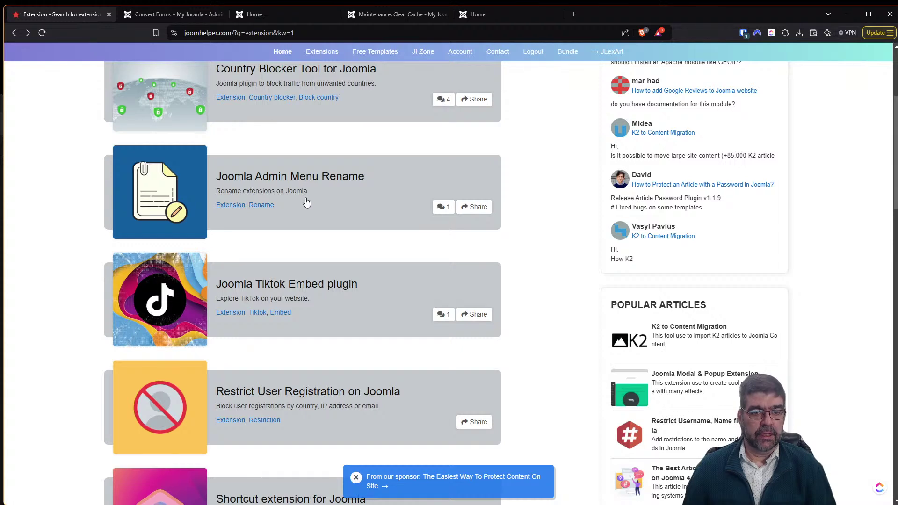
Read JoomHelper's Joomla Admin Menu Rename article, then return to the Convert Forms dashboard.
{"action": "left_click", "coordinate": [287, 182]}
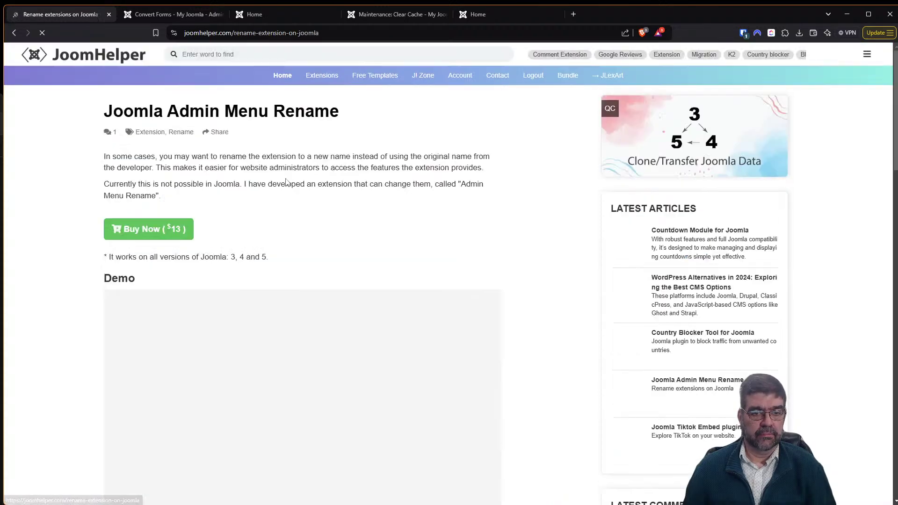
{"action": "scroll", "coordinate": [286, 182], "scroll_direction": "down", "scroll_amount": 2}
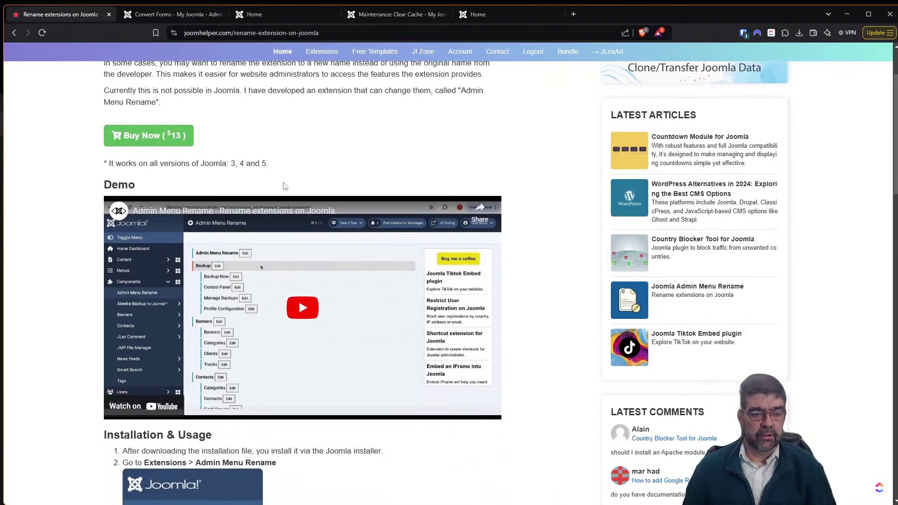
{"action": "scroll", "coordinate": [286, 185], "scroll_direction": "down", "scroll_amount": 4}
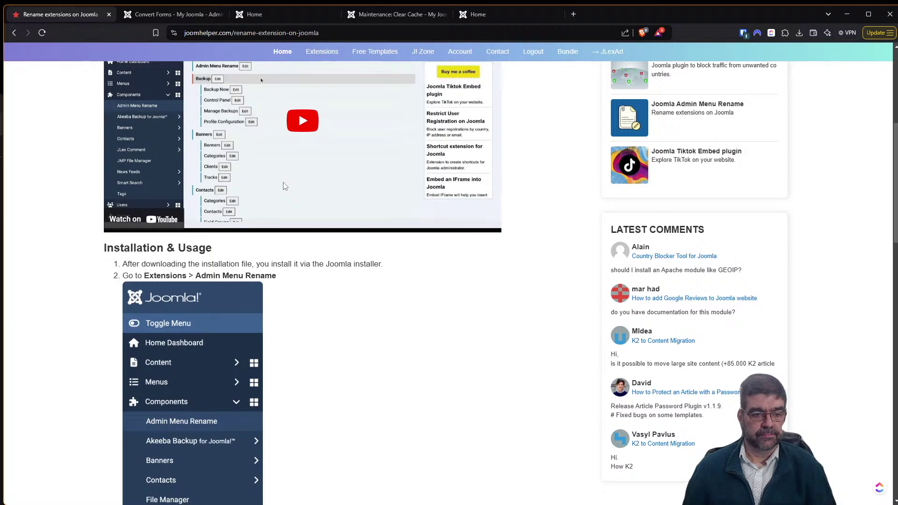
{"action": "scroll", "coordinate": [283, 190], "scroll_direction": "down", "scroll_amount": 6}
{"action": "scroll", "coordinate": [279, 192], "scroll_direction": "down", "scroll_amount": 5}
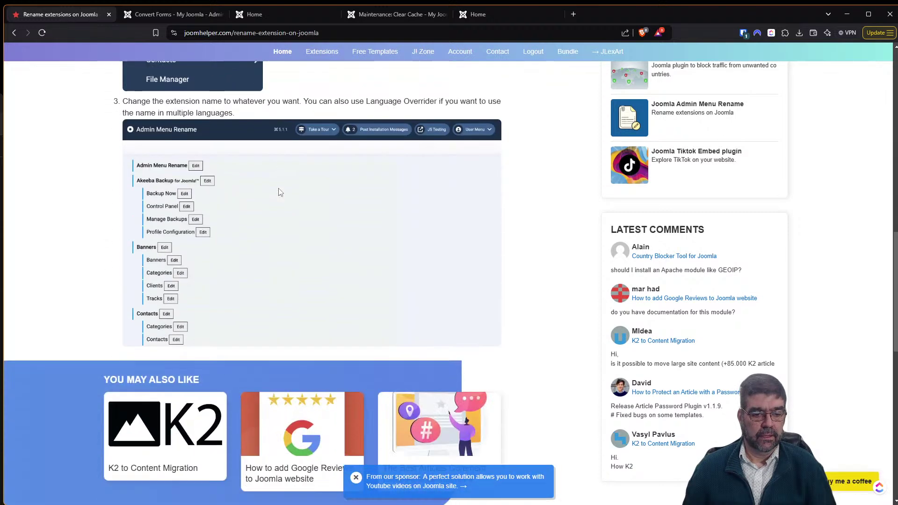
{"action": "scroll", "coordinate": [204, 185], "scroll_direction": "up", "scroll_amount": 9}
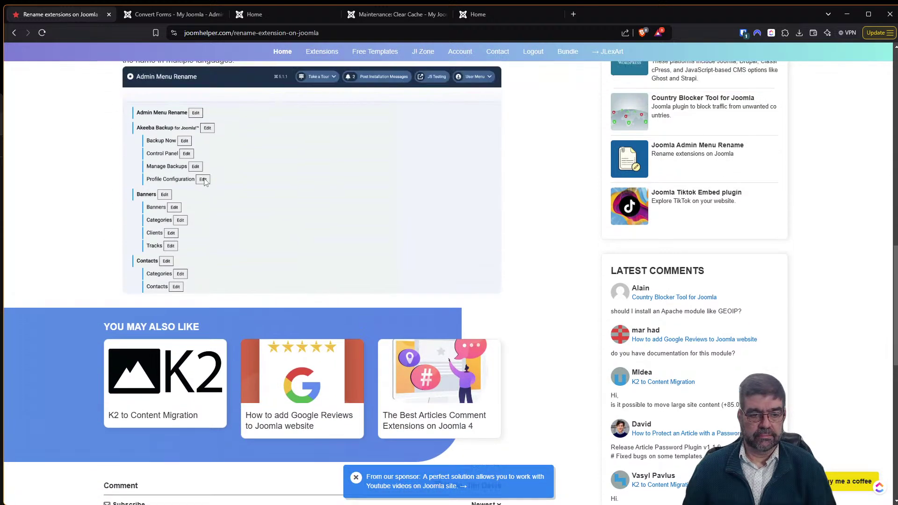
{"action": "scroll", "coordinate": [204, 200], "scroll_direction": "up", "scroll_amount": 8}
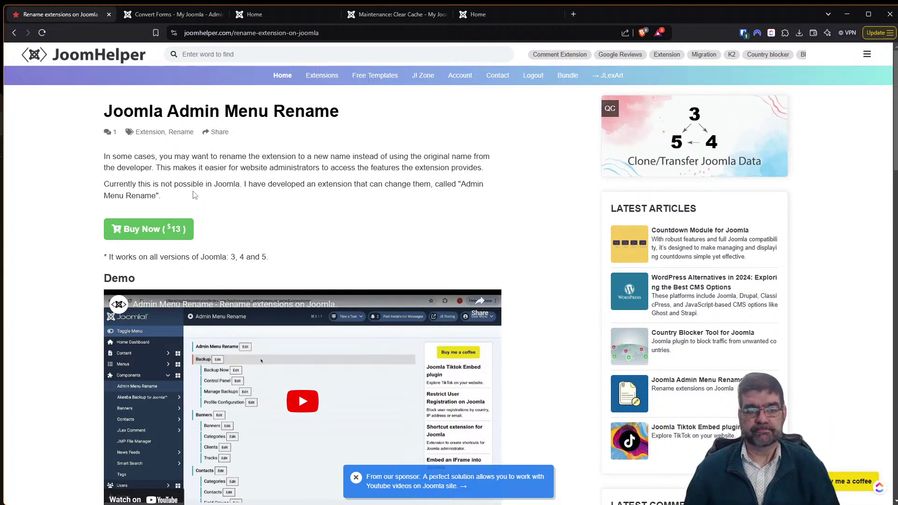
{"action": "left_click", "coordinate": [17, 34]}
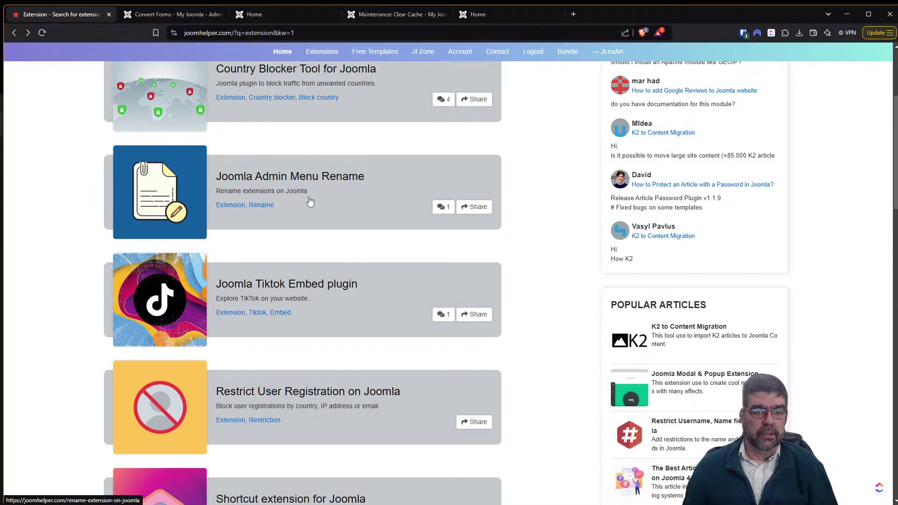
{"action": "left_click", "coordinate": [159, 18]}
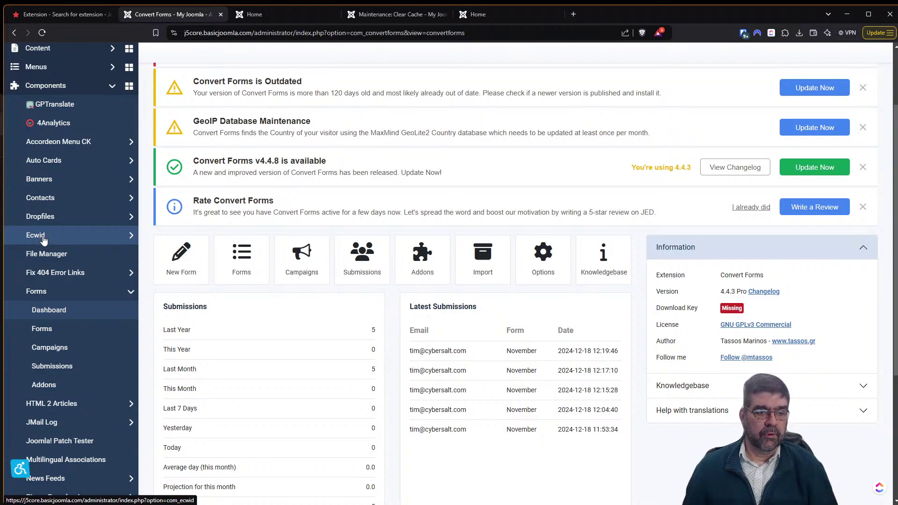
Expand the Ecwid menu entry, then open the admin menu rename tool.
{"action": "left_click", "coordinate": [43, 238]}
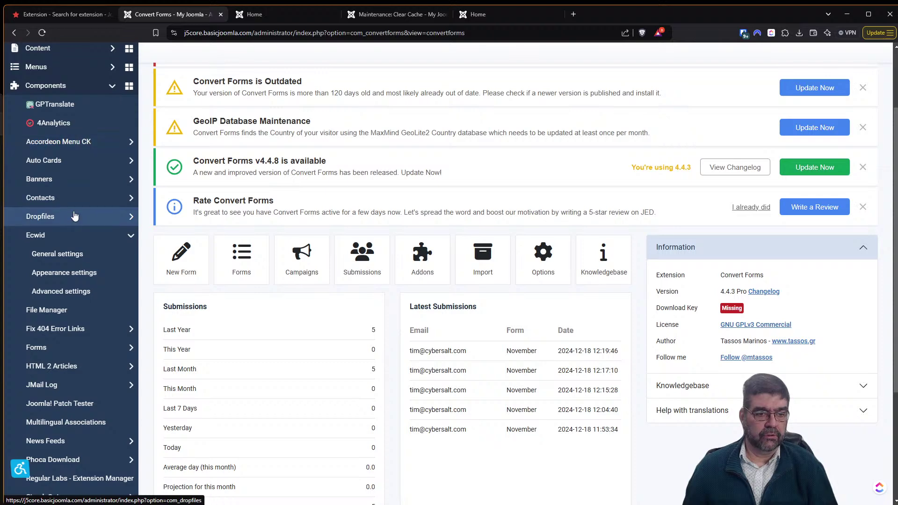
{"action": "scroll", "coordinate": [73, 211], "scroll_direction": "down", "scroll_amount": 3}
{"action": "left_click", "coordinate": [72, 439]}
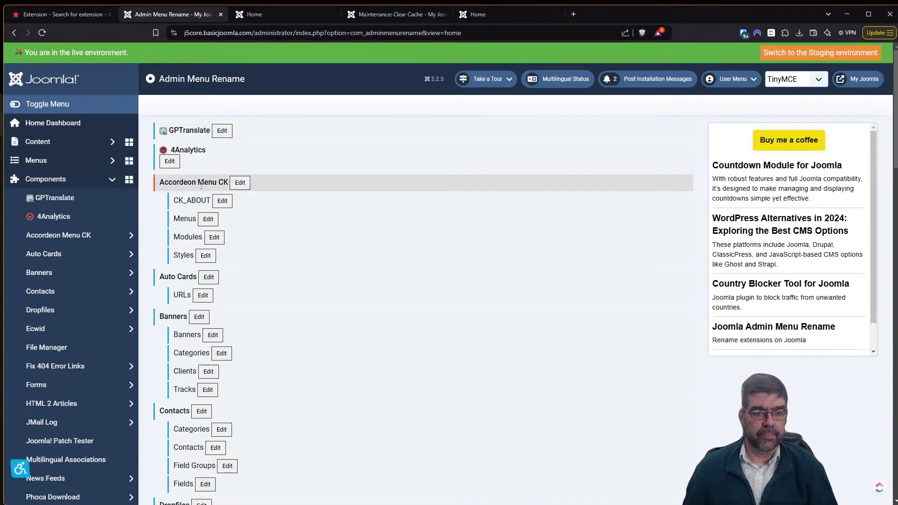
{"action": "scroll", "coordinate": [317, 265], "scroll_direction": "down", "scroll_amount": 6}
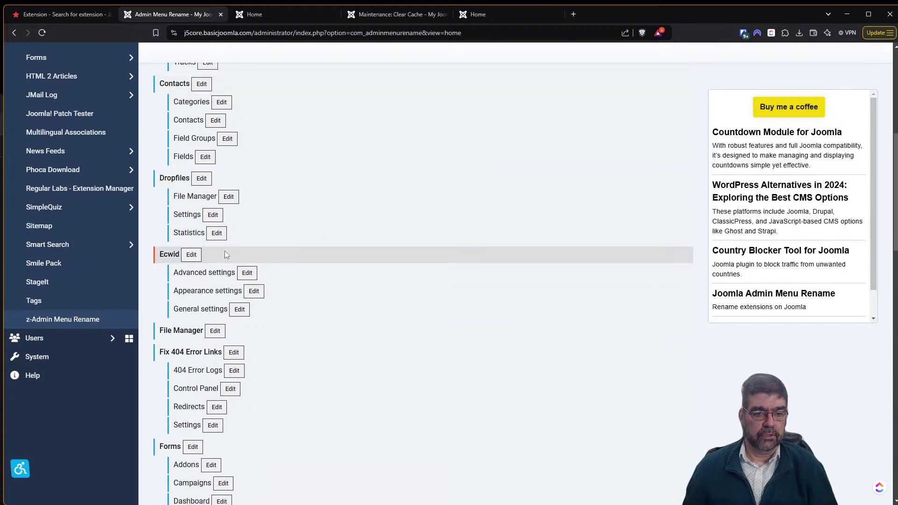
Rename the Ecwid entry from COM_ECWID to 'Store'.
{"action": "left_click", "coordinate": [188, 256]}
{"action": "double_click", "coordinate": [188, 255]}
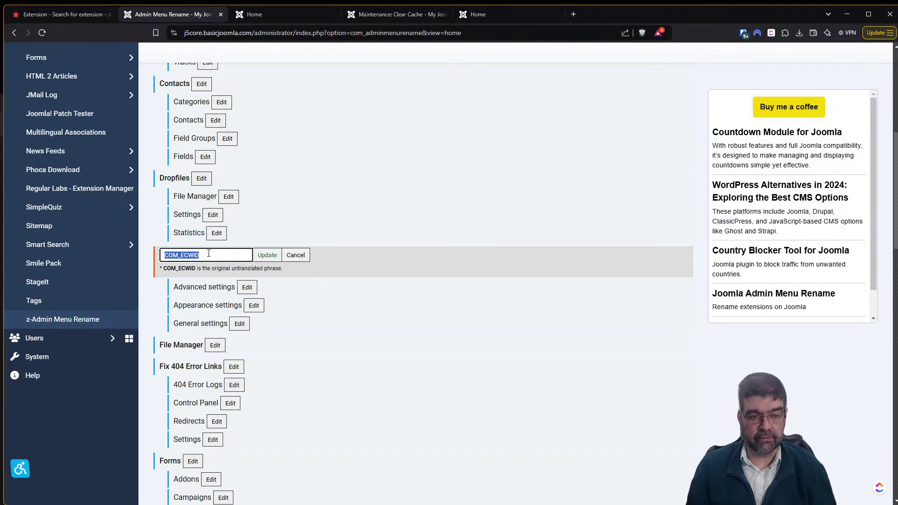
{"action": "type", "text": "Store"}
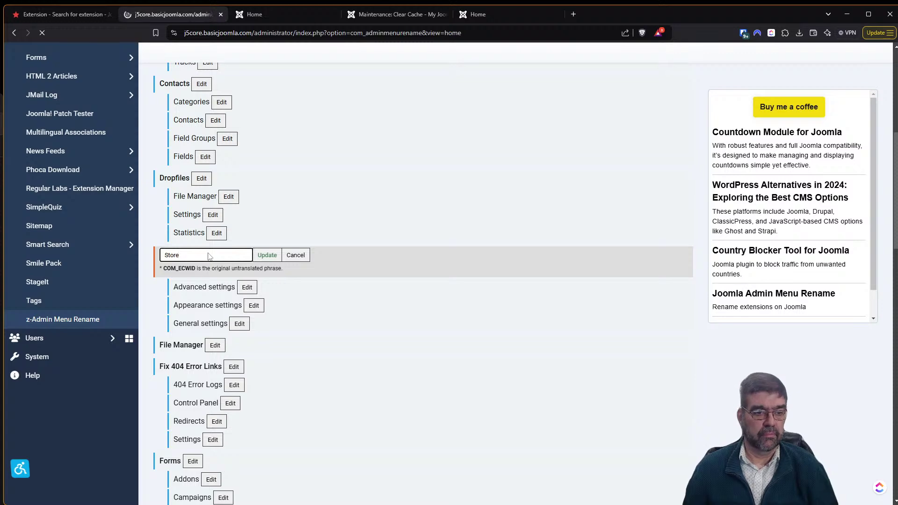
{"action": "key", "text": "Return"}
{"action": "scroll", "coordinate": [111, 320], "scroll_direction": "down", "scroll_amount": 2}
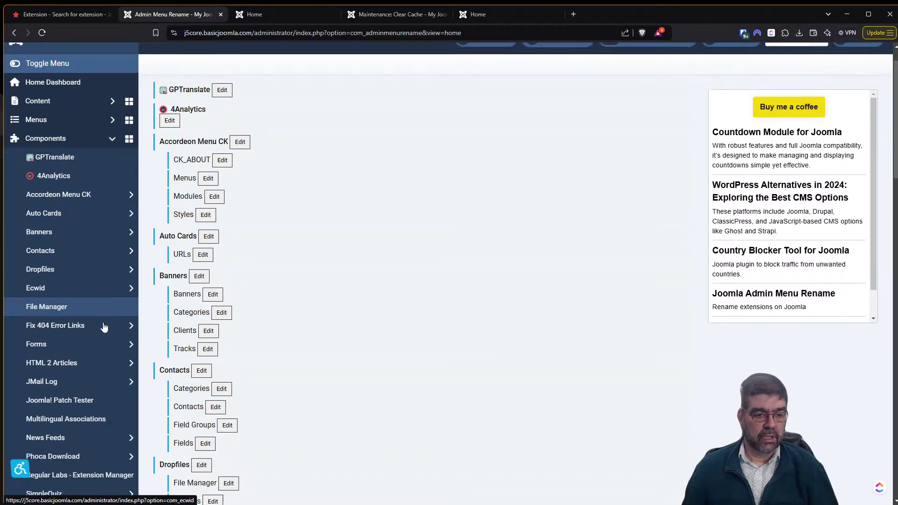
Reload the Admin Menu Rename page, confirming form resubmission, and scroll to the Ecwid entry.
{"action": "left_click", "coordinate": [42, 32]}
{"action": "left_click", "coordinate": [484, 110]}
{"action": "scroll", "coordinate": [88, 285], "scroll_direction": "down", "scroll_amount": 4}
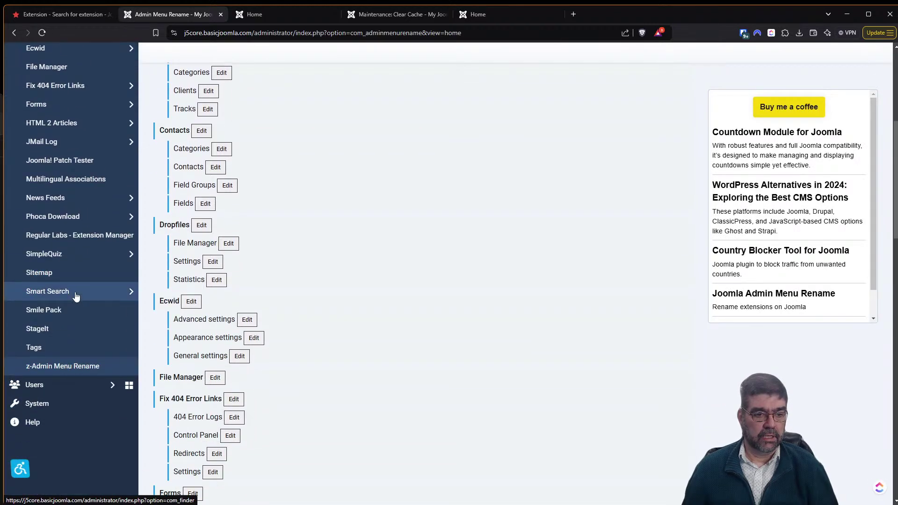
{"action": "scroll", "coordinate": [74, 294], "scroll_direction": "up", "scroll_amount": 4}
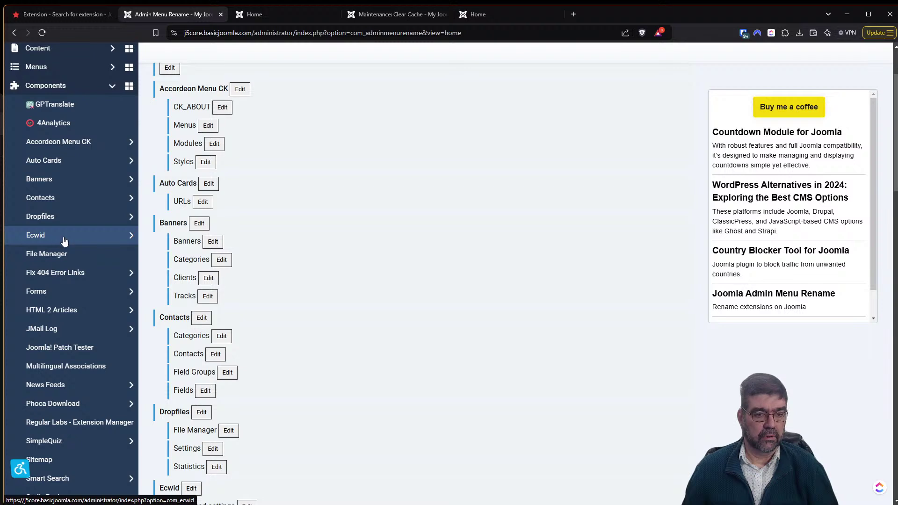
{"action": "scroll", "coordinate": [312, 284], "scroll_direction": "down", "scroll_amount": 2}
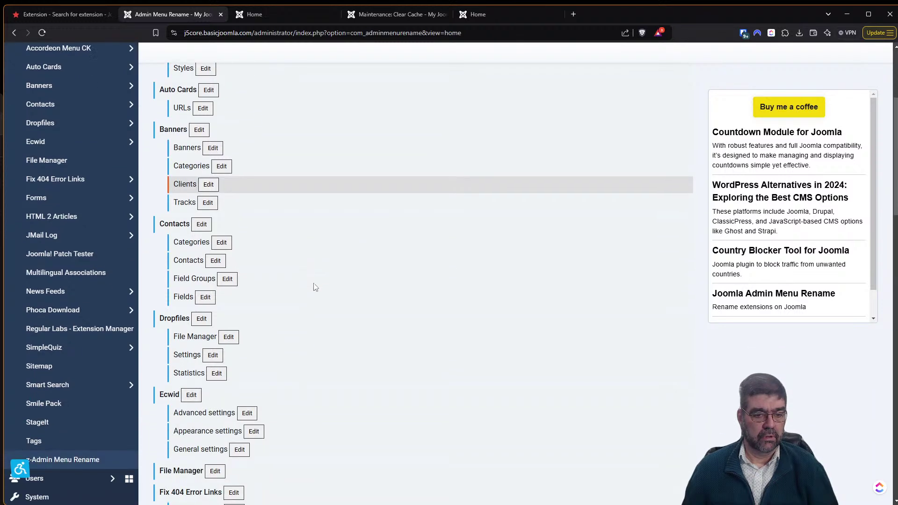
Rename the Ecwid components menu entry from COM_ECWID to Store.
{"action": "left_click", "coordinate": [192, 395]}
{"action": "left_click_drag", "start_coordinate": [205, 395], "coordinate": [146, 394]}
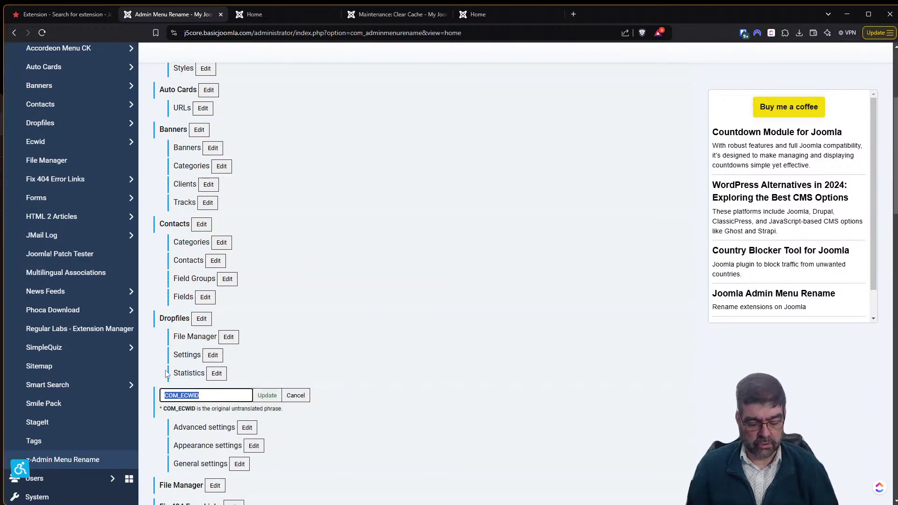
{"action": "type", "text": "Store"}
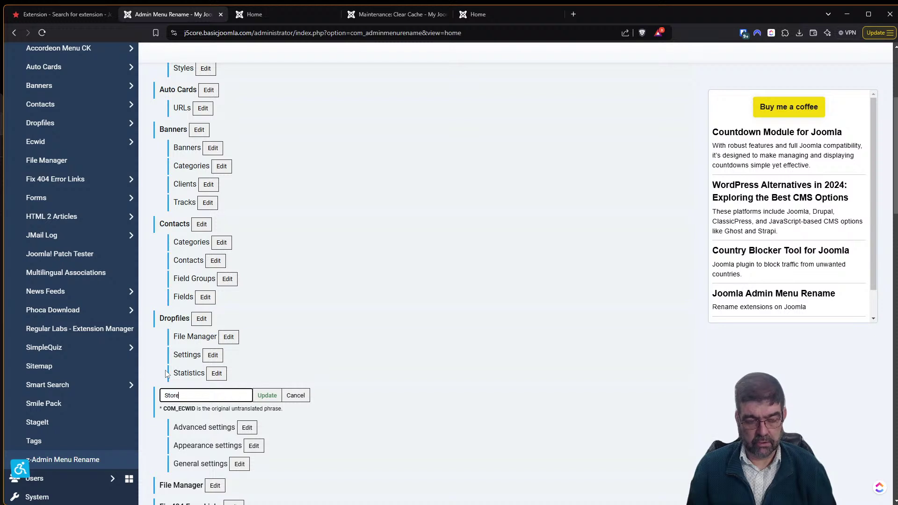
{"action": "key", "text": "Return"}
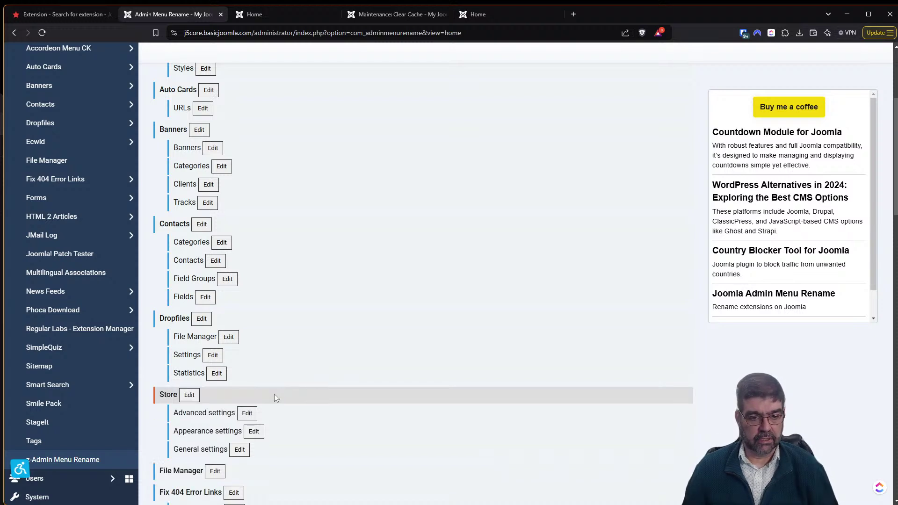
Reload the admin page and expand Store in the sidebar to check its submenus.
{"action": "left_click", "coordinate": [42, 33]}
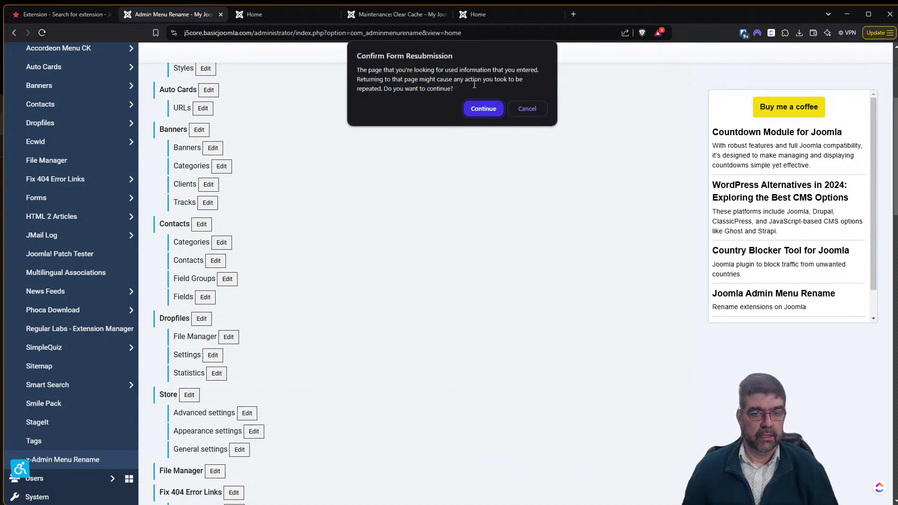
{"action": "left_click", "coordinate": [484, 109]}
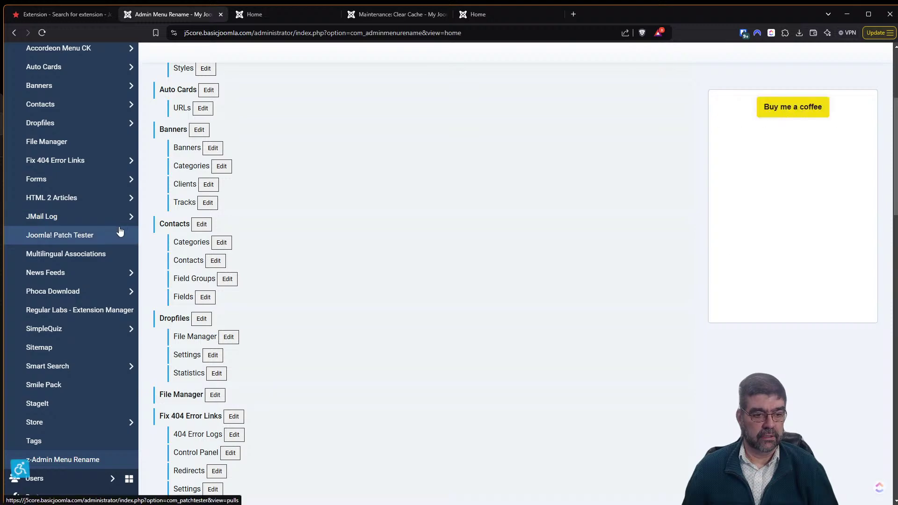
{"action": "left_click", "coordinate": [71, 423]}
{"action": "scroll", "coordinate": [70, 421], "scroll_direction": "down", "scroll_amount": 2}
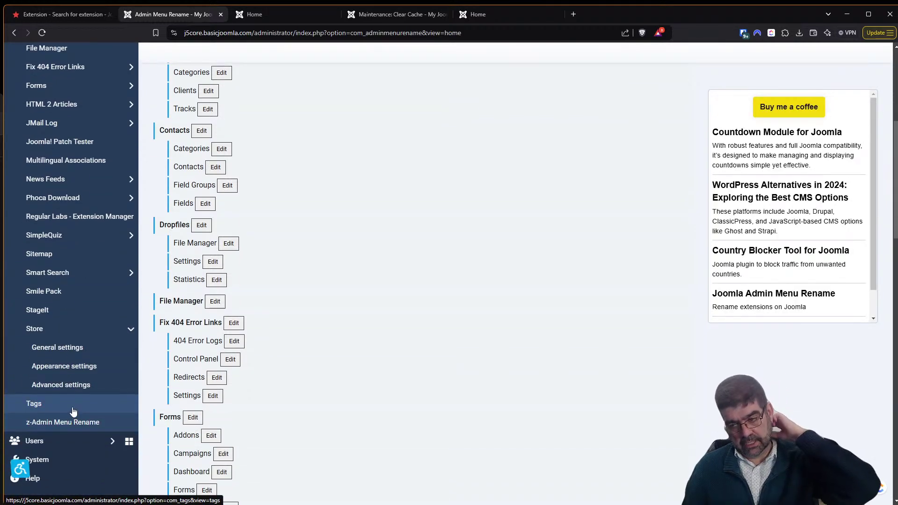
{"action": "scroll", "coordinate": [73, 412], "scroll_direction": "up", "scroll_amount": 5}
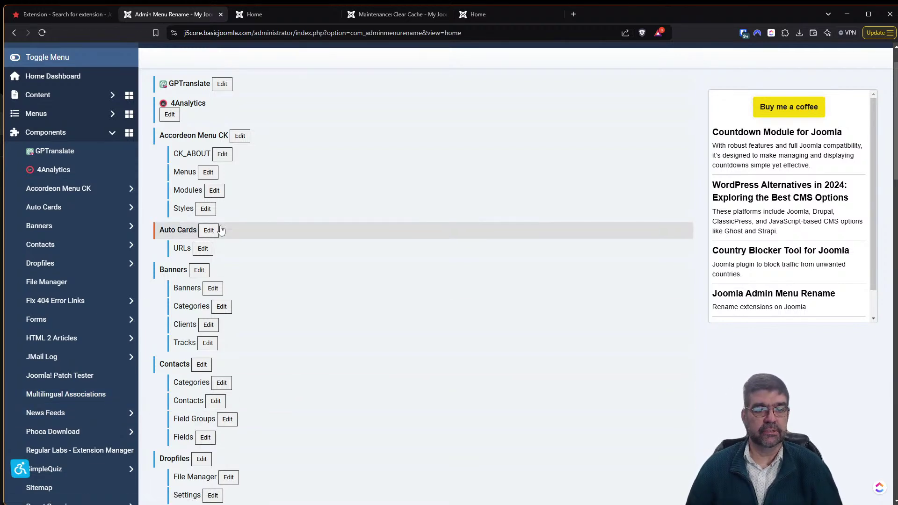
{"action": "left_click", "coordinate": [77, 14]}
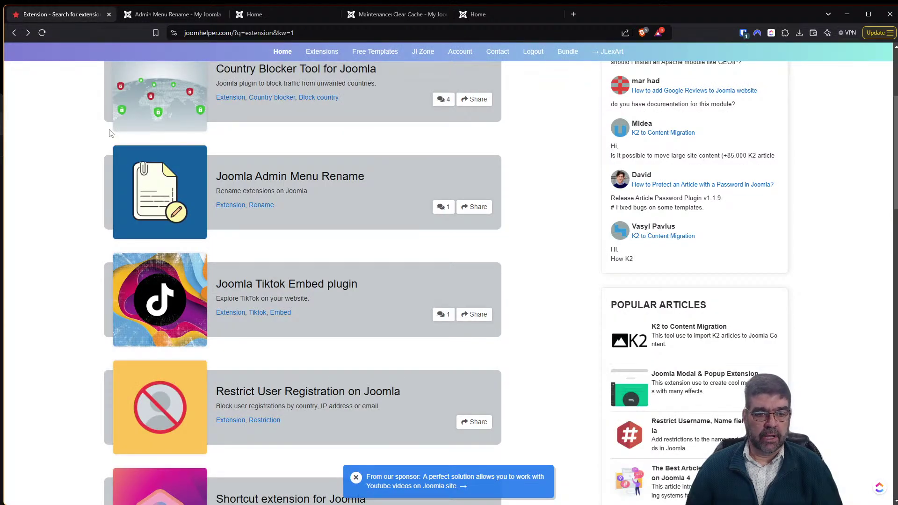
Open the Joomla Tiktok Embed plugin page and review its How to use examples.
{"action": "left_click", "coordinate": [166, 308]}
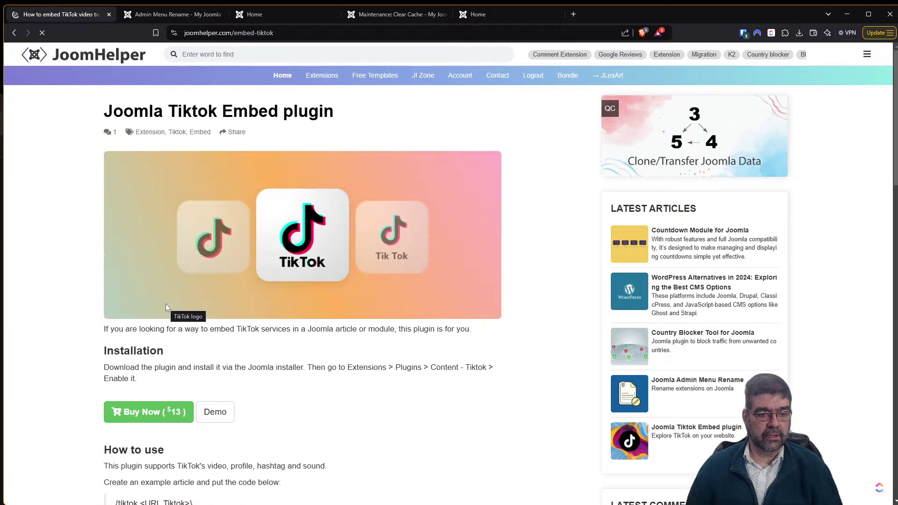
{"action": "scroll", "coordinate": [410, 285], "scroll_direction": "down", "scroll_amount": 6}
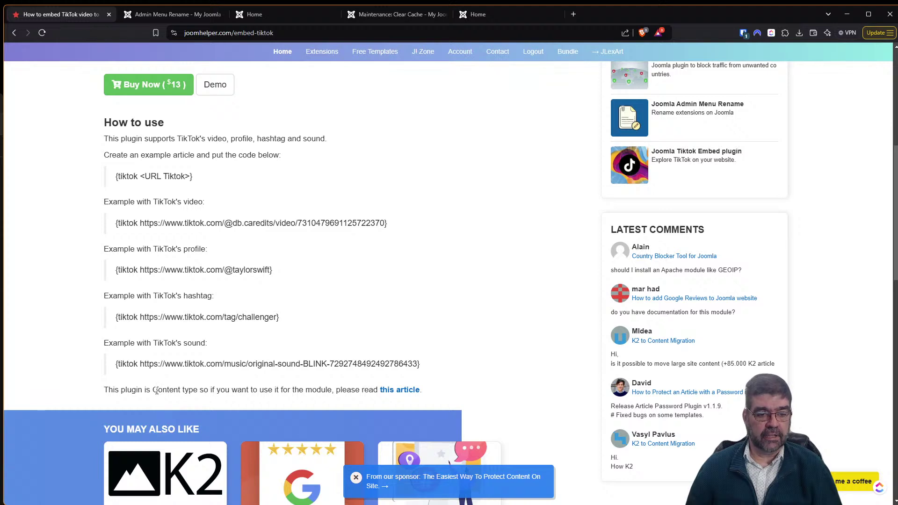
{"action": "scroll", "coordinate": [157, 391], "scroll_direction": "down", "scroll_amount": 1}
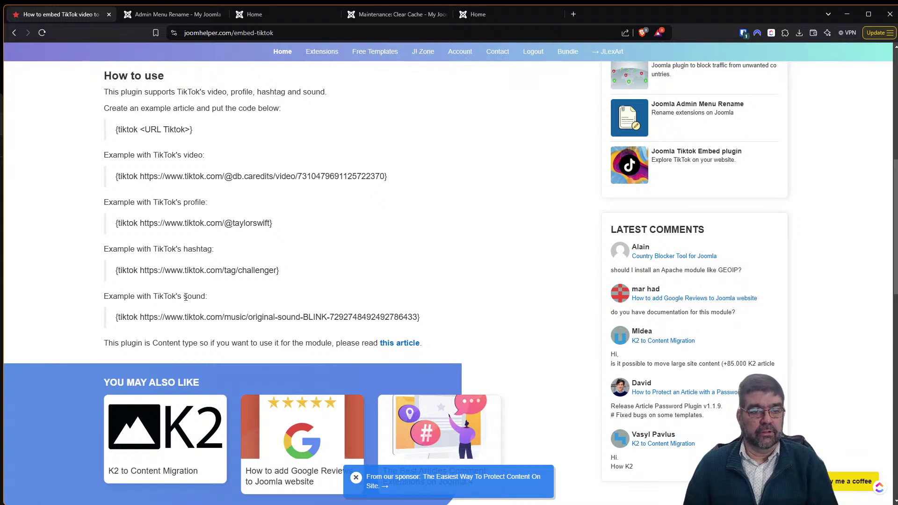
{"action": "scroll", "coordinate": [220, 282], "scroll_direction": "up", "scroll_amount": 2}
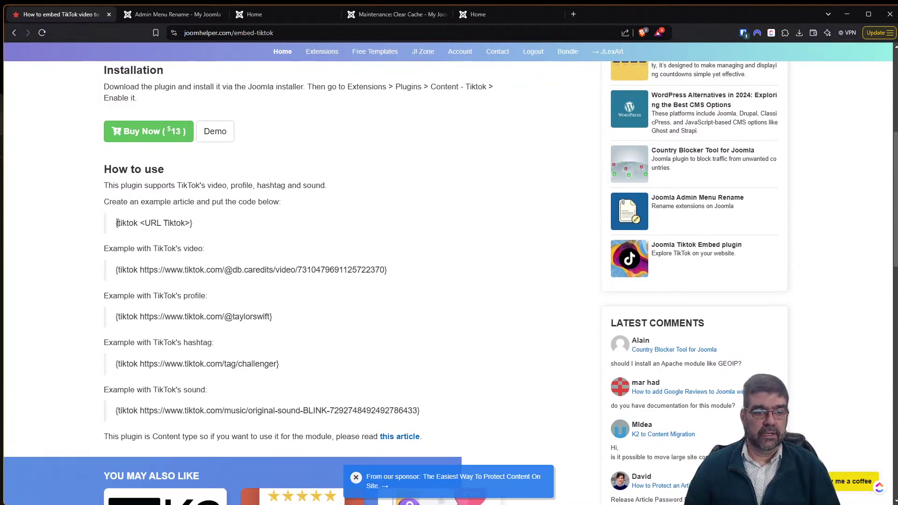
Search the web for 'tiktok' in a new tab, correcting the 'toktok' typo.
{"action": "left_click", "coordinate": [573, 16]}
{"action": "type", "text": "toktok"}
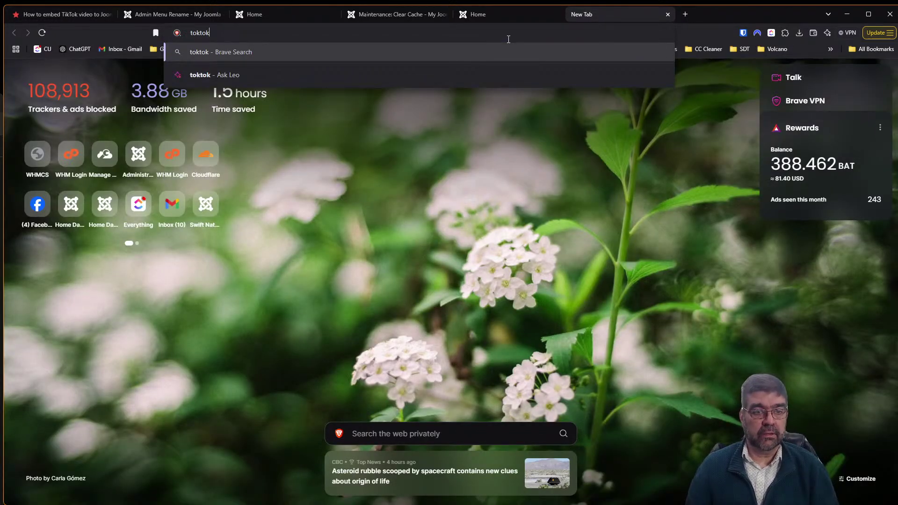
{"action": "key", "text": "Delete"}
{"action": "type", "text": "i"}
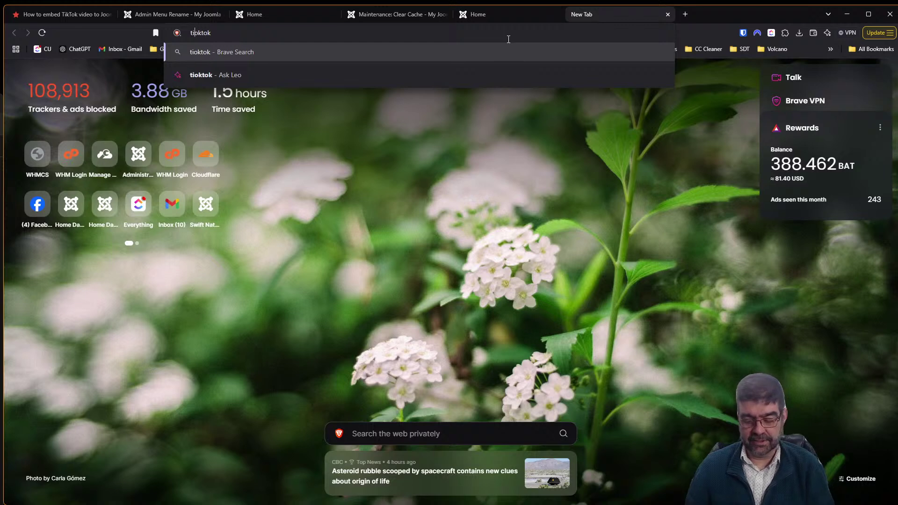
{"action": "key", "text": "Return"}
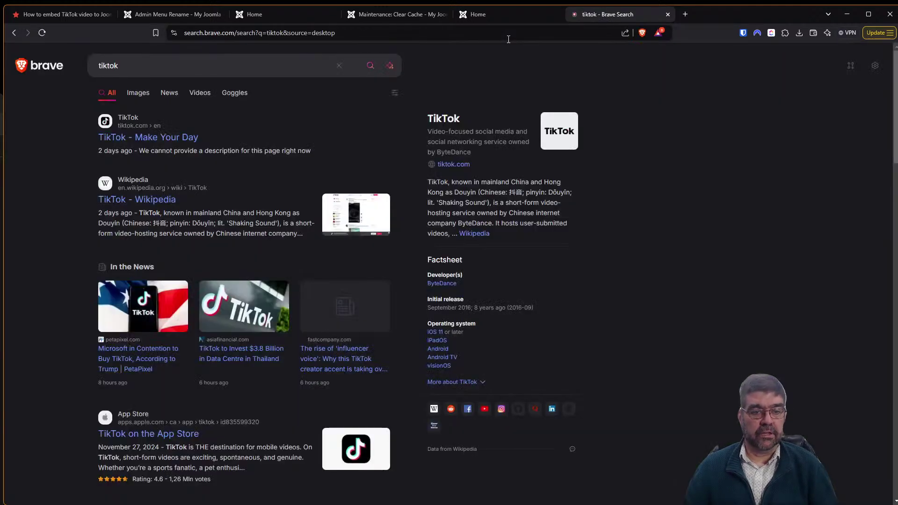
Open the TikTok website, dismiss the player promotion, and copy a video page's address.
{"action": "left_click", "coordinate": [167, 138]}
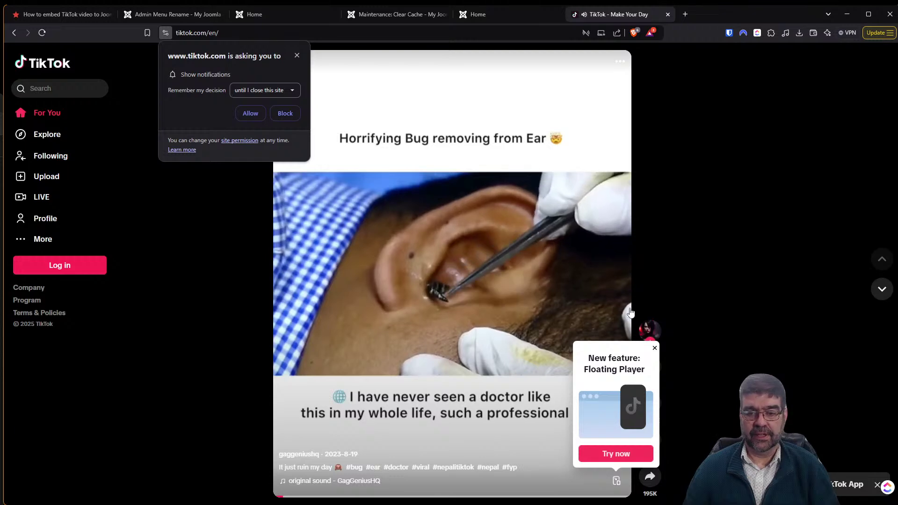
{"action": "left_click", "coordinate": [655, 348]}
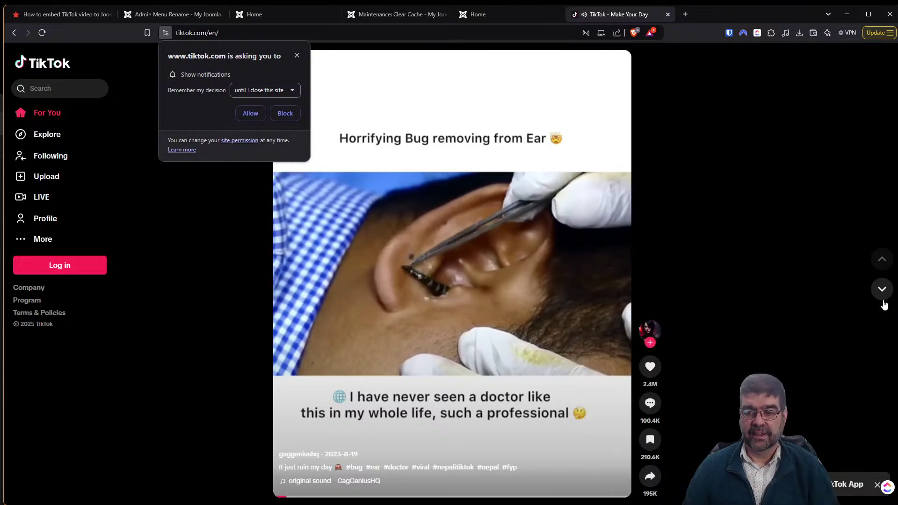
{"action": "left_click", "coordinate": [883, 289]}
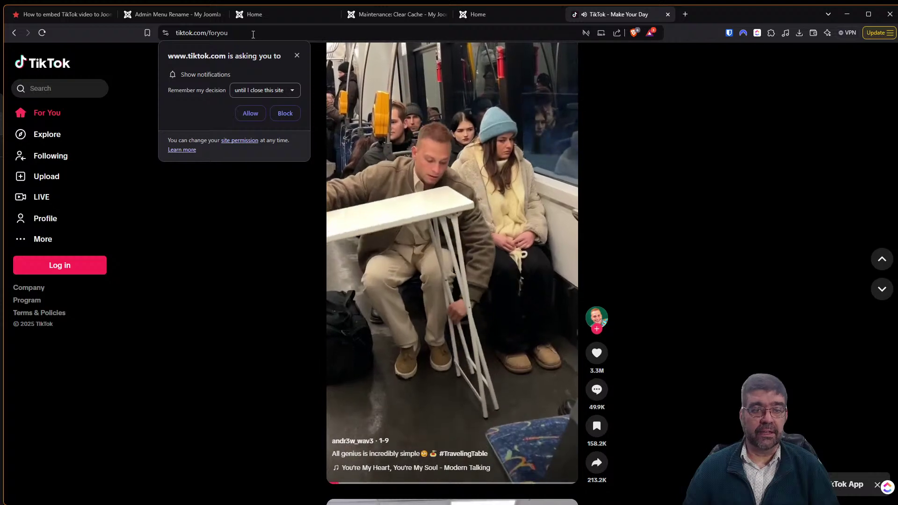
{"action": "right_click", "coordinate": [253, 38]}
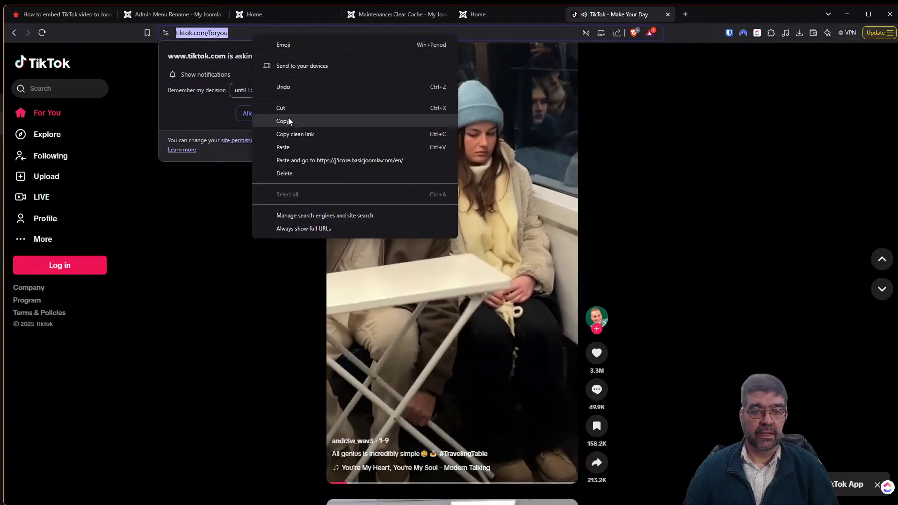
{"action": "left_click", "coordinate": [283, 121]}
{"action": "left_click", "coordinate": [882, 290]}
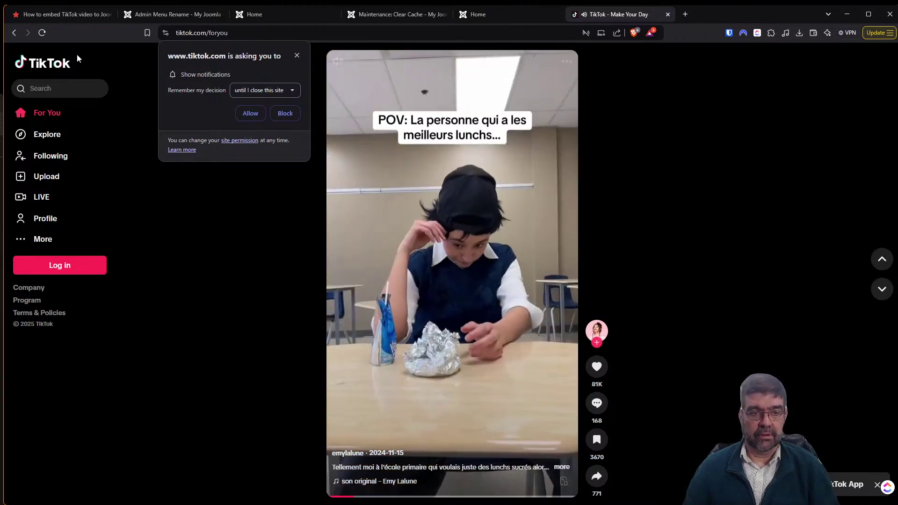
Reopen TikTok, copy a video's share link, and return to the Tiktok Embed plugin page.
{"action": "left_click", "coordinate": [15, 33]}
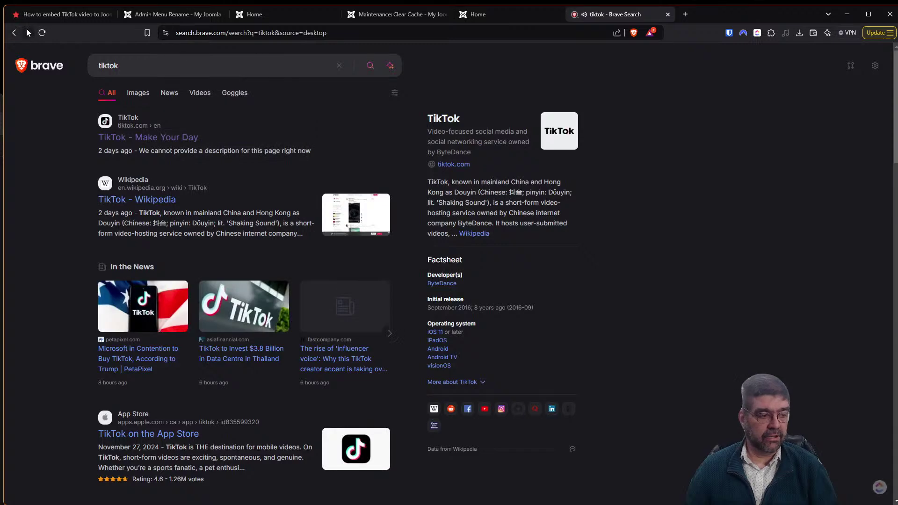
{"action": "left_click", "coordinate": [128, 136]}
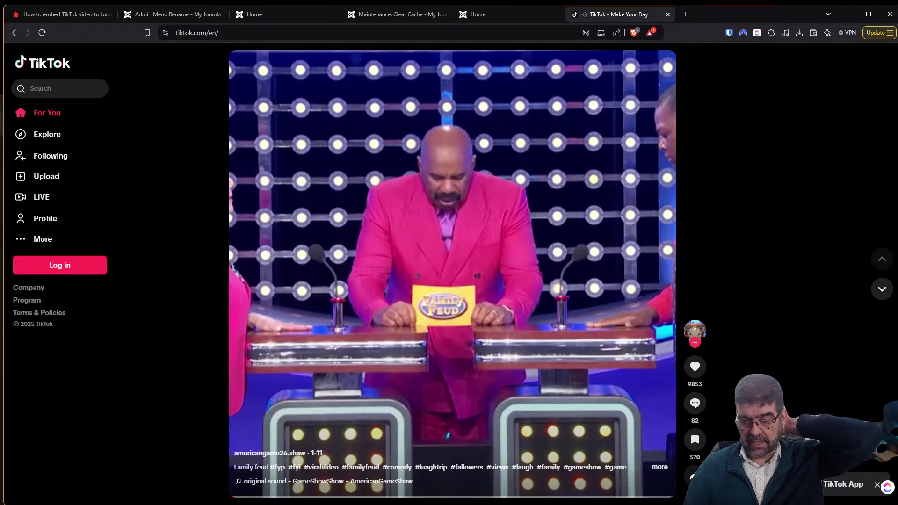
{"action": "left_click", "coordinate": [696, 477]}
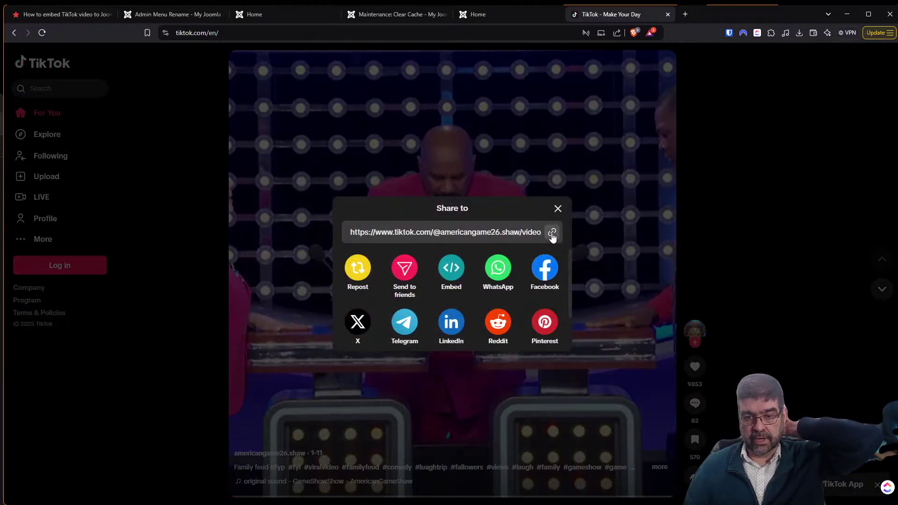
{"action": "left_click", "coordinate": [552, 232]}
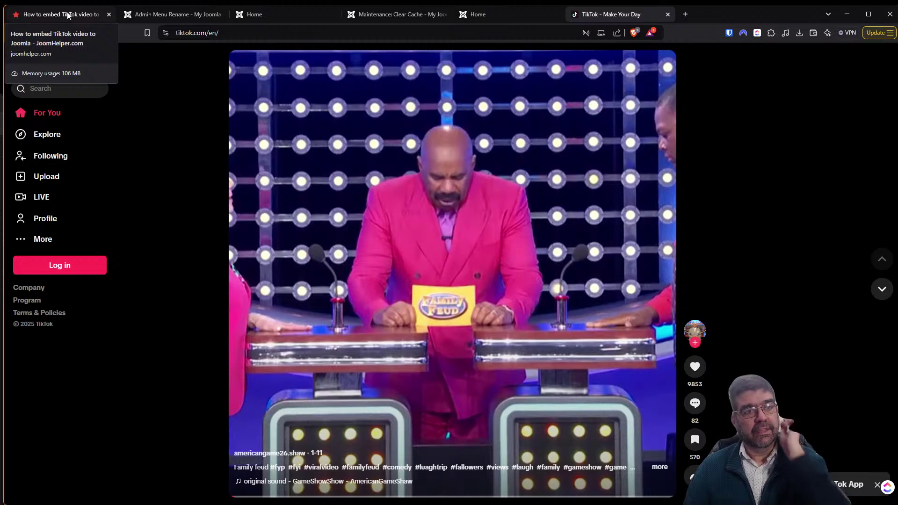
{"action": "left_click", "coordinate": [69, 16]}
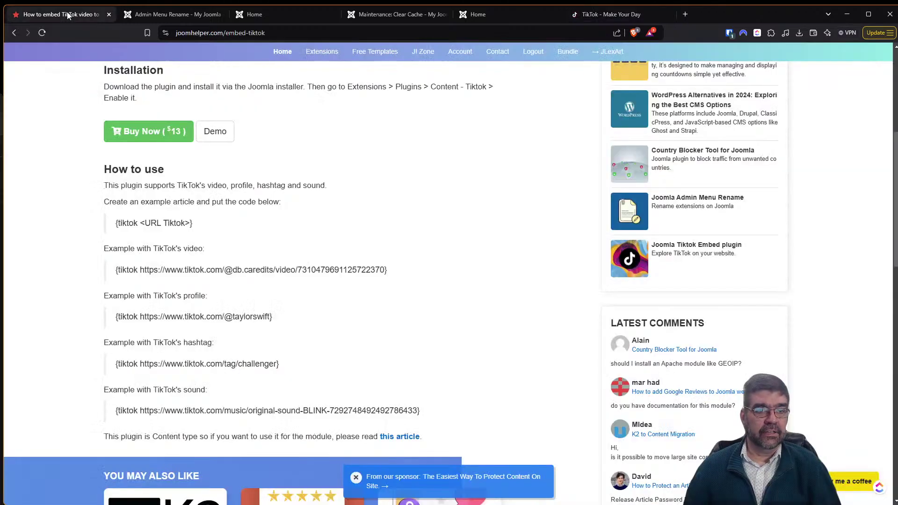
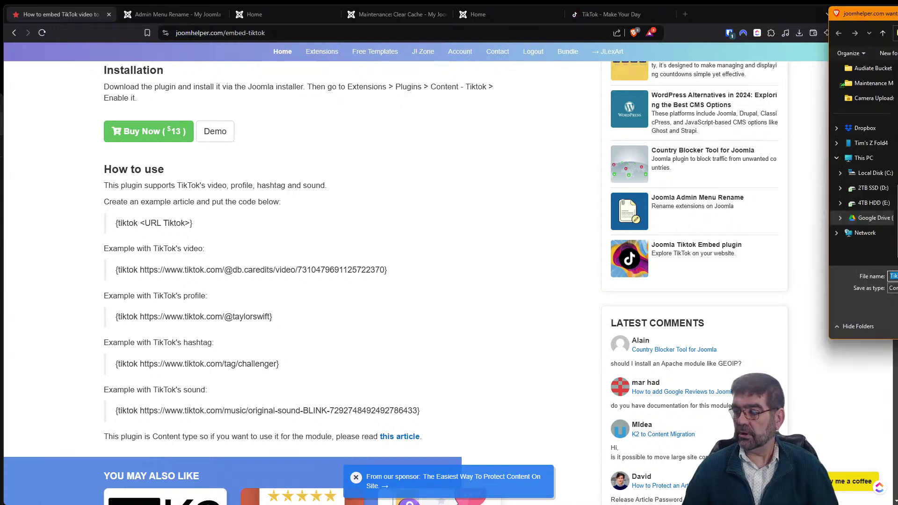
Finish saving the TikTok Embed plugin zip and copy the {tiktok <URL Tiktok>} example line.
{"action": "key", "text": "Return"}
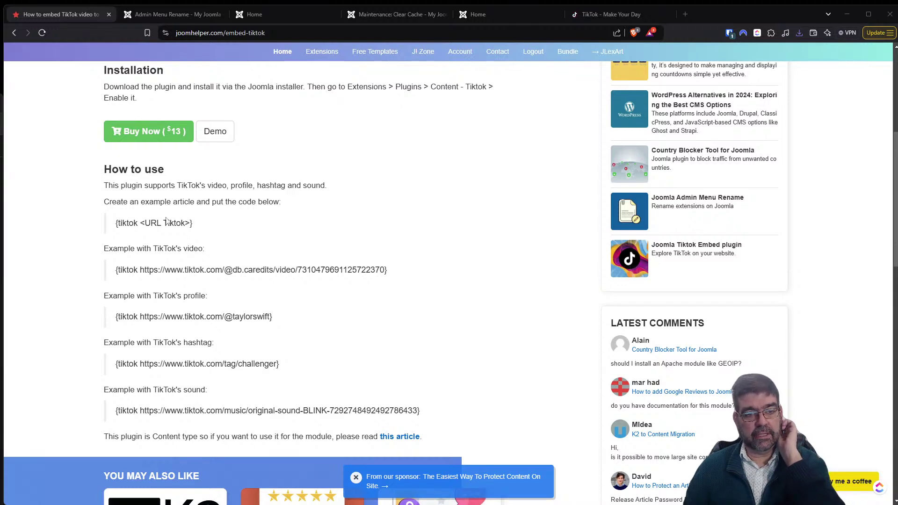
{"action": "left_click_drag", "start_coordinate": [195, 224], "coordinate": [116, 224]}
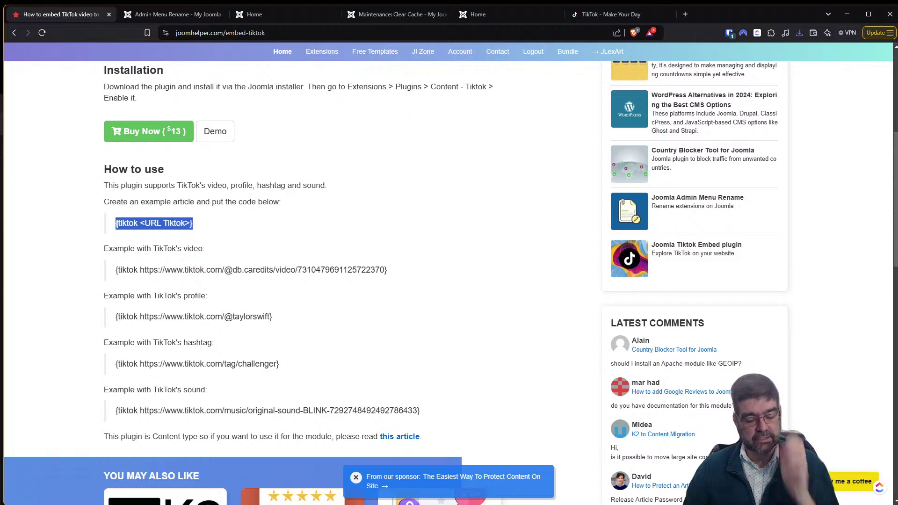
Install the TikTok_Embed_v1.0.1.zip package through System > Install Extensions.
{"action": "left_click", "coordinate": [147, 17]}
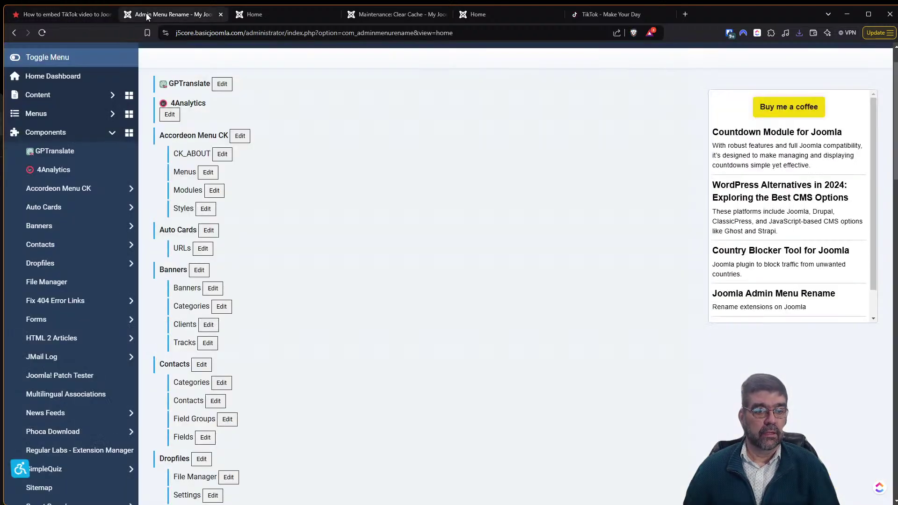
{"action": "left_click", "coordinate": [66, 80]}
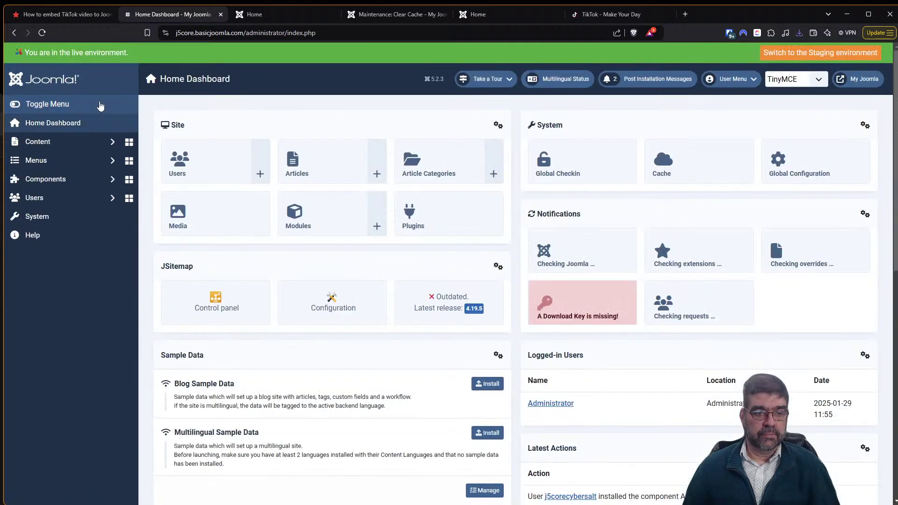
{"action": "left_click", "coordinate": [49, 226]}
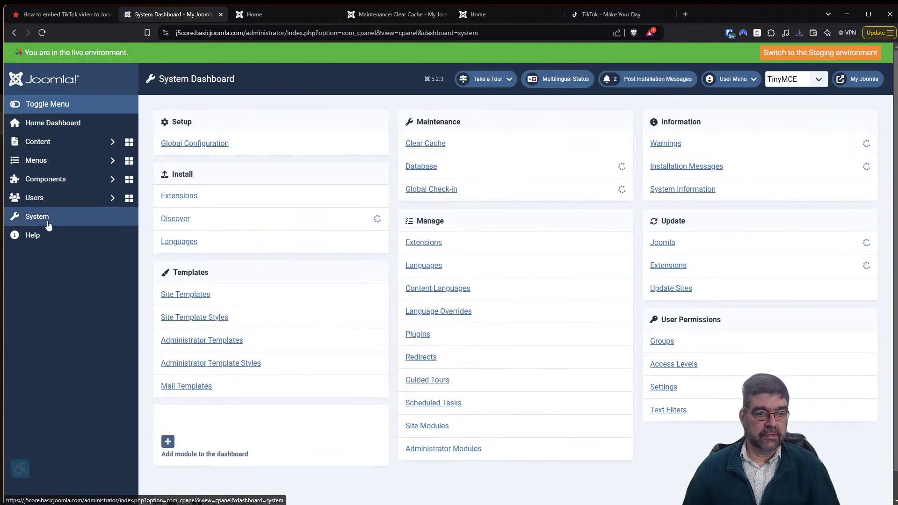
{"action": "left_click", "coordinate": [171, 197]}
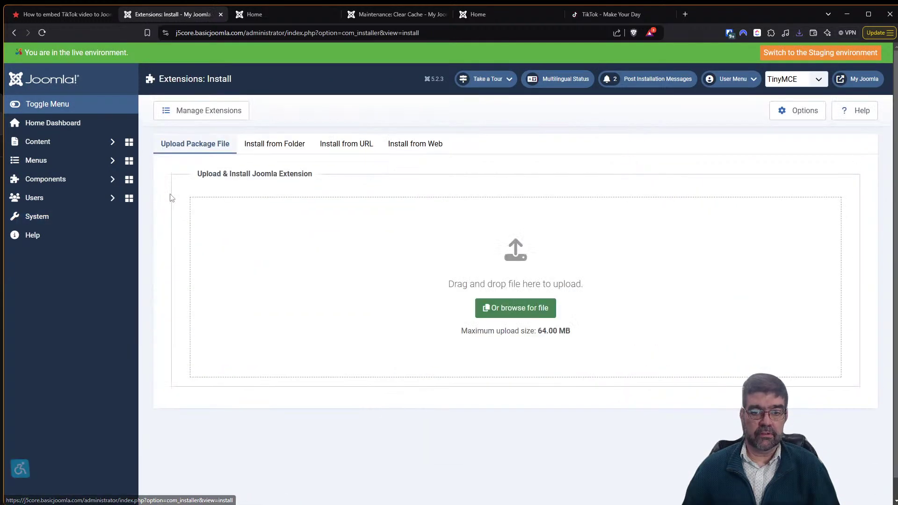
{"action": "left_click", "coordinate": [799, 35]}
{"action": "left_click_drag", "start_coordinate": [719, 71], "coordinate": [497, 268]}
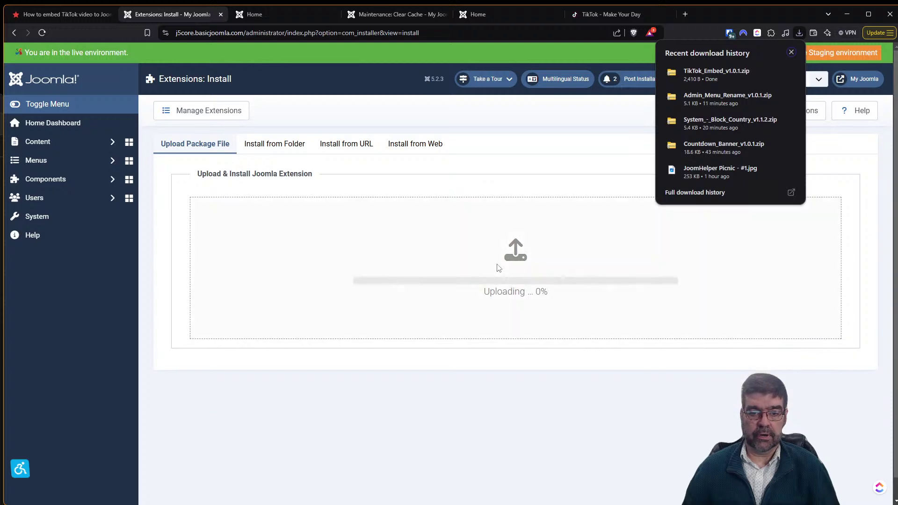
Set the Content - Embed Tiktok plugin's status to Enabled and save it.
{"action": "left_click", "coordinate": [54, 225]}
{"action": "left_click", "coordinate": [418, 340]}
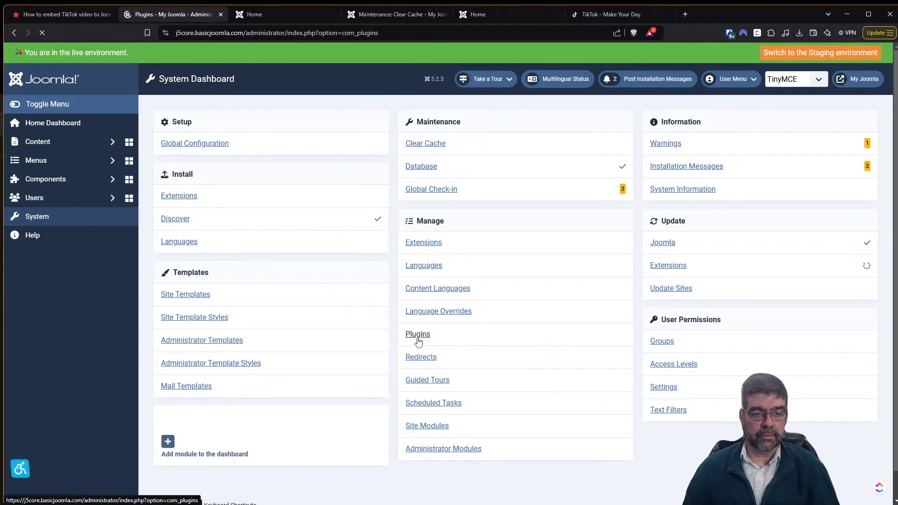
{"action": "left_click", "coordinate": [298, 217]}
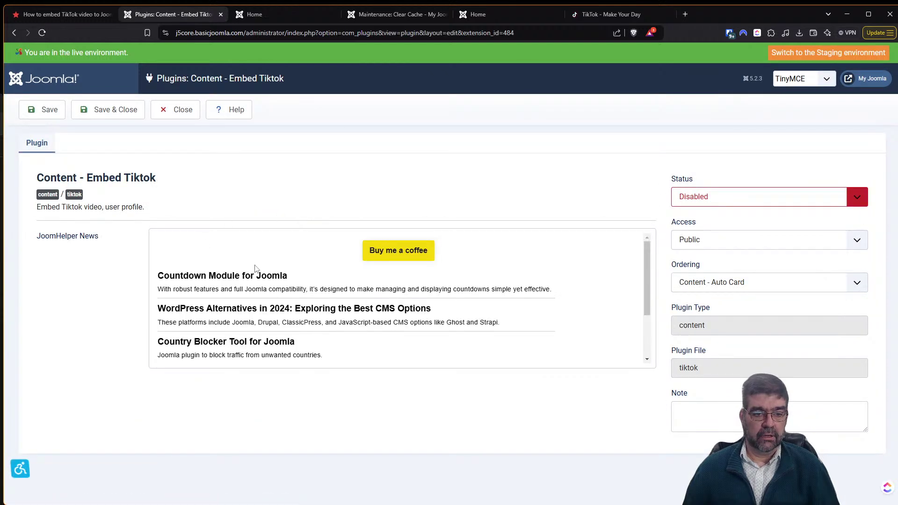
{"action": "scroll", "coordinate": [256, 269], "scroll_direction": "down", "scroll_amount": 3}
{"action": "scroll", "coordinate": [257, 269], "scroll_direction": "up", "scroll_amount": 3}
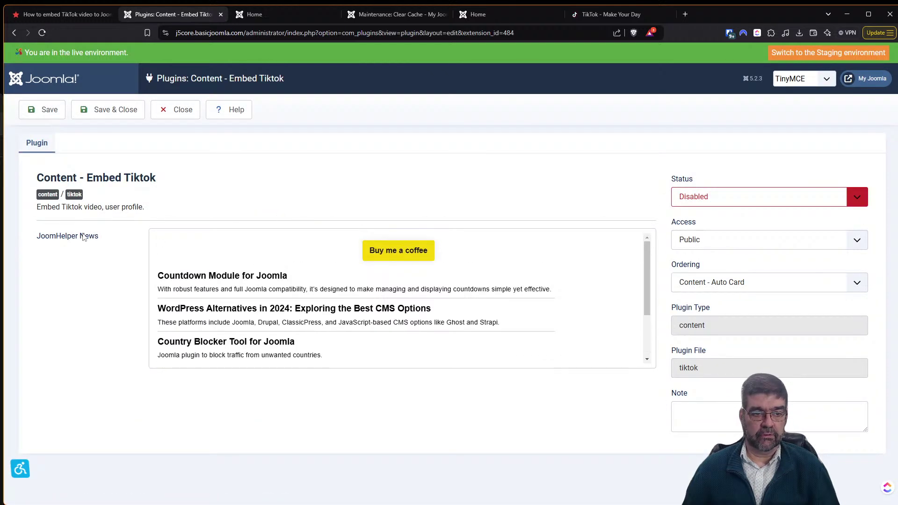
{"action": "left_click", "coordinate": [740, 200]}
{"action": "left_click", "coordinate": [728, 213]}
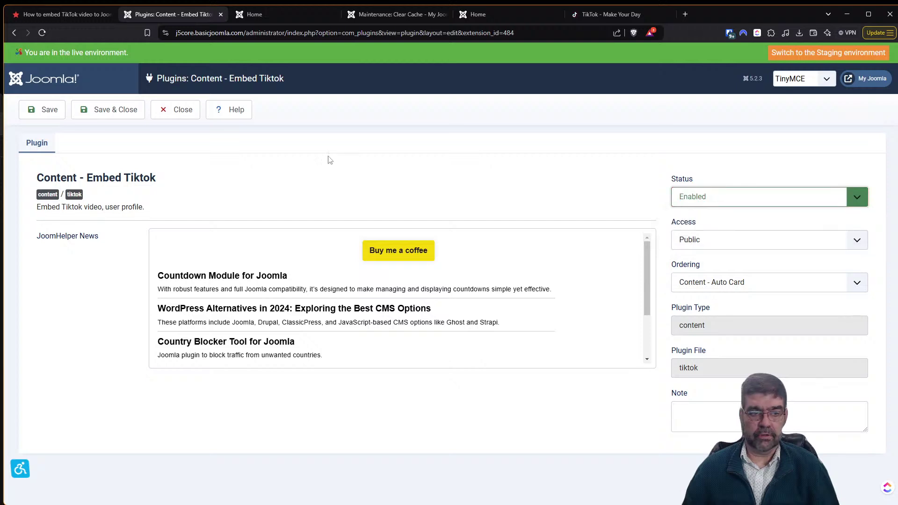
{"action": "left_click", "coordinate": [119, 121]}
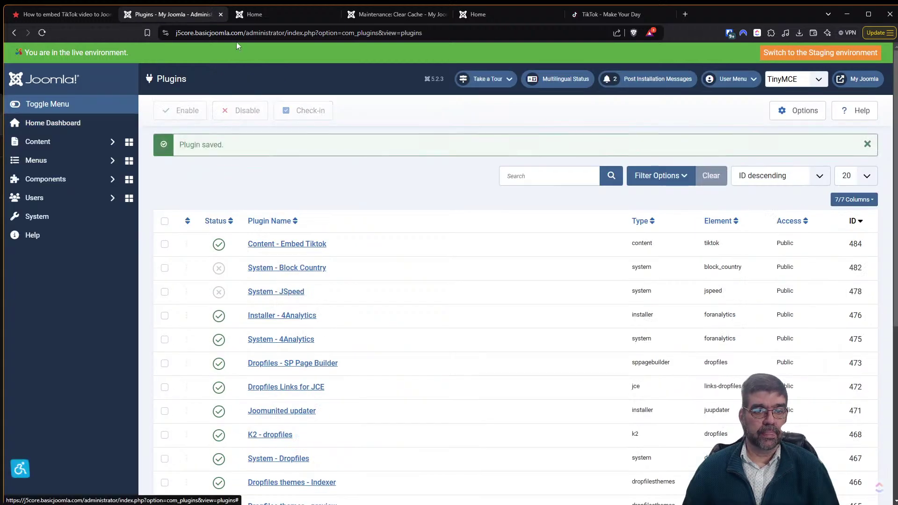
{"action": "left_click", "coordinate": [257, 15]}
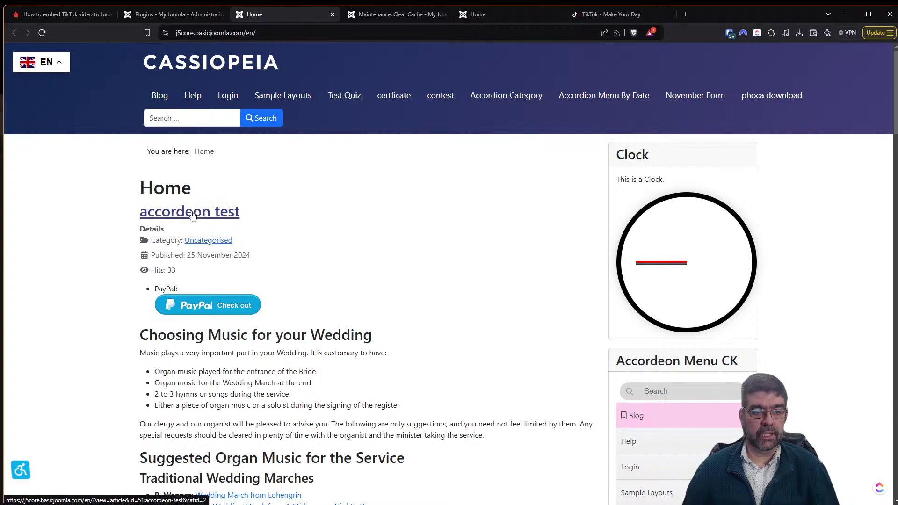
View the accordeon test article on the site's front end, then go back home.
{"action": "scroll", "coordinate": [341, 261], "scroll_direction": "down", "scroll_amount": 4}
{"action": "scroll", "coordinate": [345, 263], "scroll_direction": "up", "scroll_amount": 4}
{"action": "left_click", "coordinate": [225, 223]}
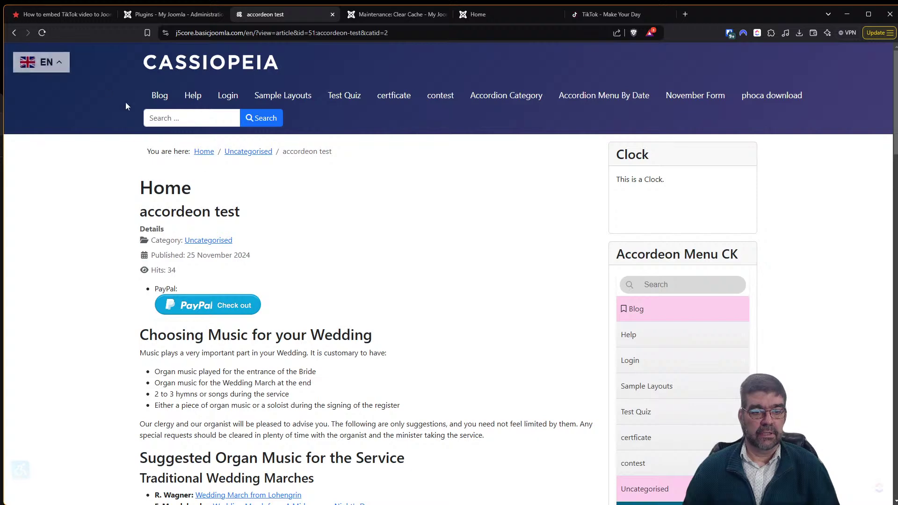
{"action": "left_click", "coordinate": [16, 34]}
Open the accordeon test article for editing from Content > Articles.
{"action": "left_click", "coordinate": [183, 16]}
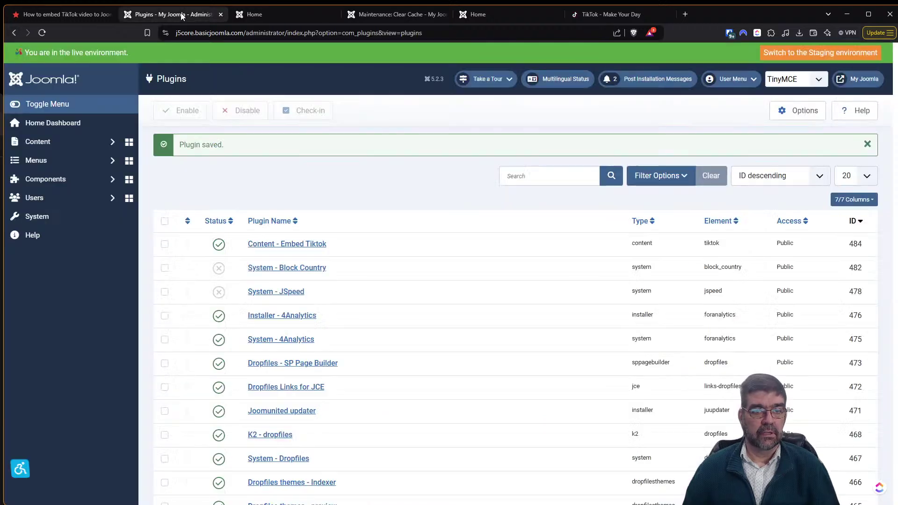
{"action": "left_click", "coordinate": [62, 141]}
{"action": "left_click", "coordinate": [64, 161]}
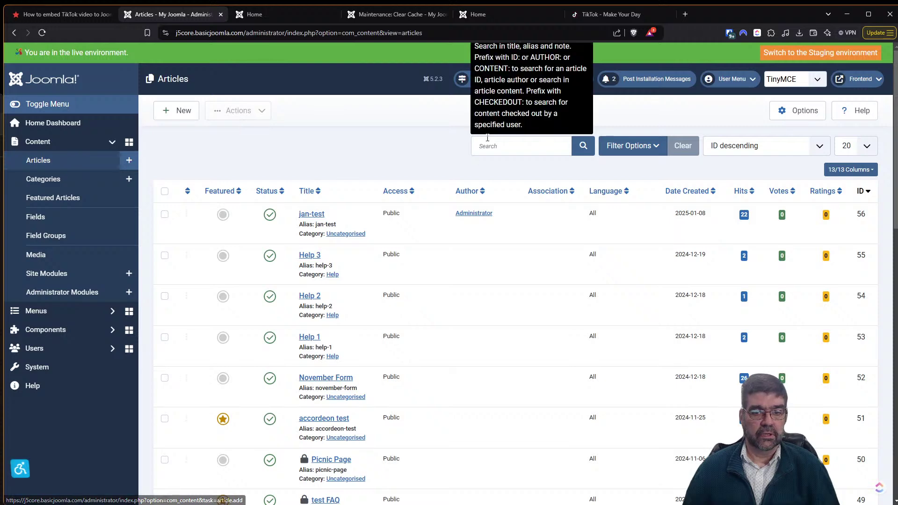
{"action": "left_click", "coordinate": [509, 147]}
{"action": "left_click", "coordinate": [345, 420]}
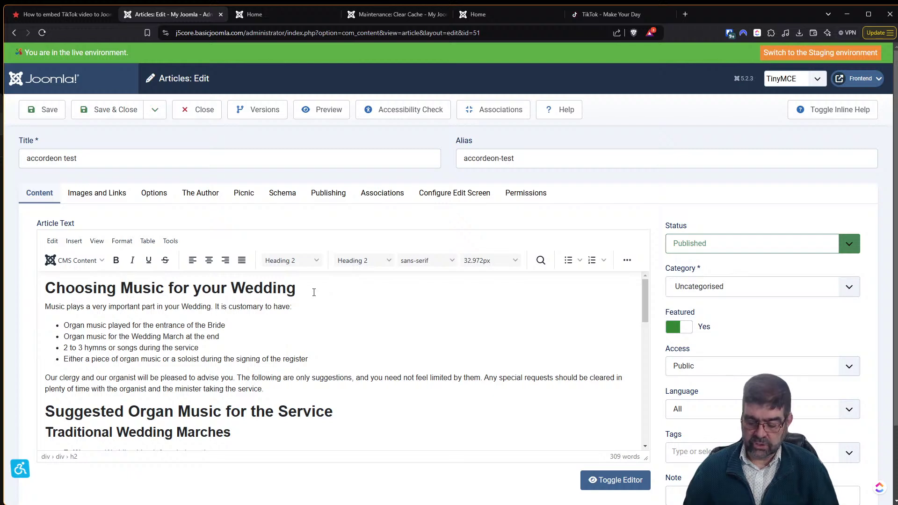
Add a line above the first heading and paste the {tiktok <URL Tiktok>} shortcode.
{"action": "key", "text": "Return"}
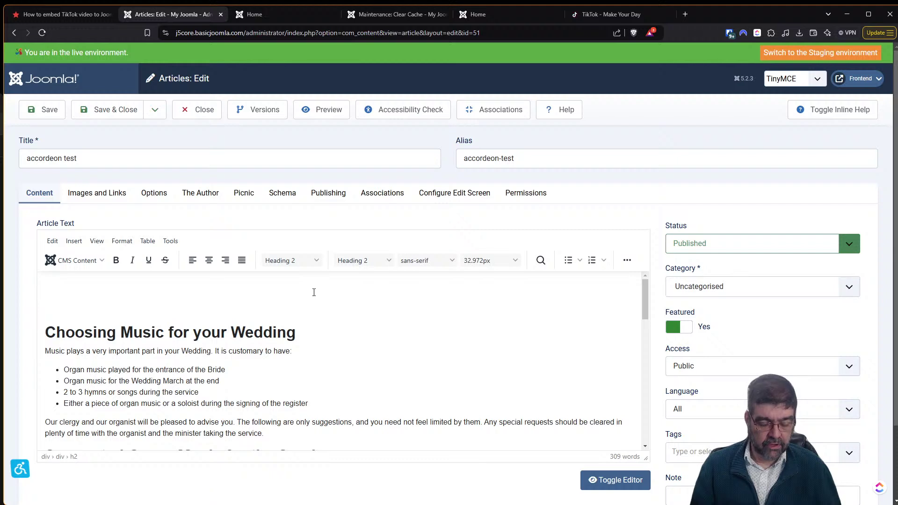
{"action": "key", "text": "super+v"}
{"action": "key", "text": "Return"}
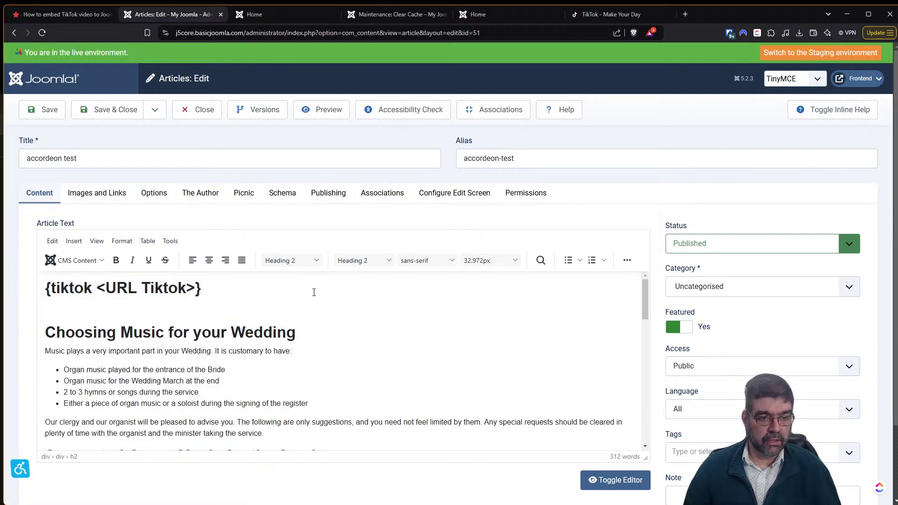
Turn the <URL Tiktok> placeholder into a link to the copied TikTok video URL.
{"action": "left_click_drag", "start_coordinate": [98, 288], "coordinate": [194, 291]}
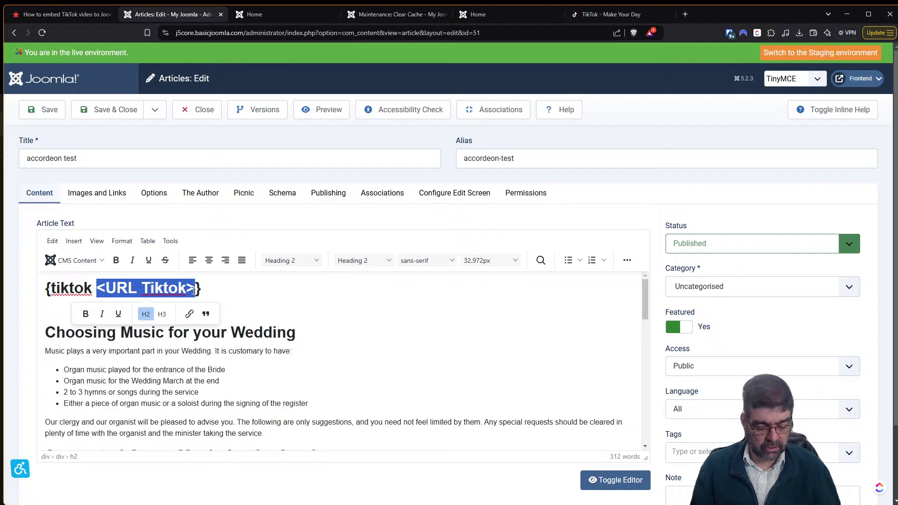
{"action": "key", "text": "super+v"}
{"action": "key", "text": "Down"}
{"action": "key", "text": "Return"}
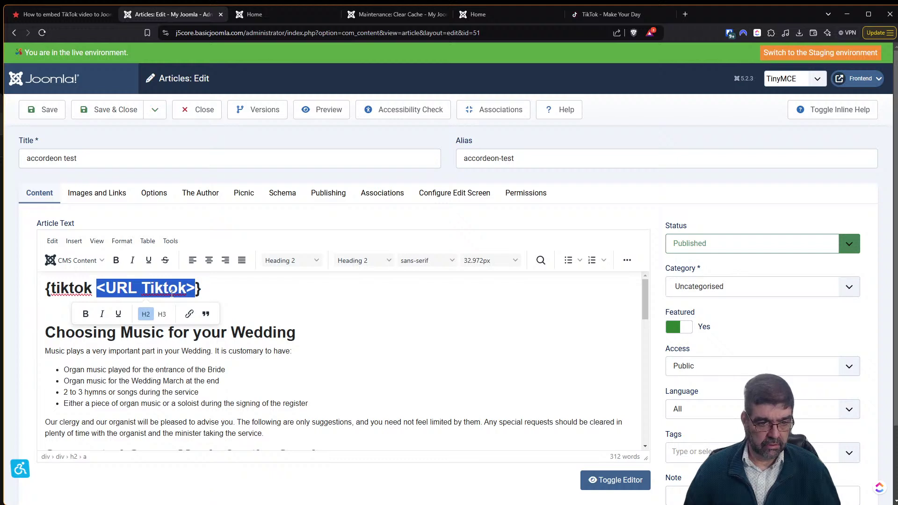
{"action": "key", "text": "super+v"}
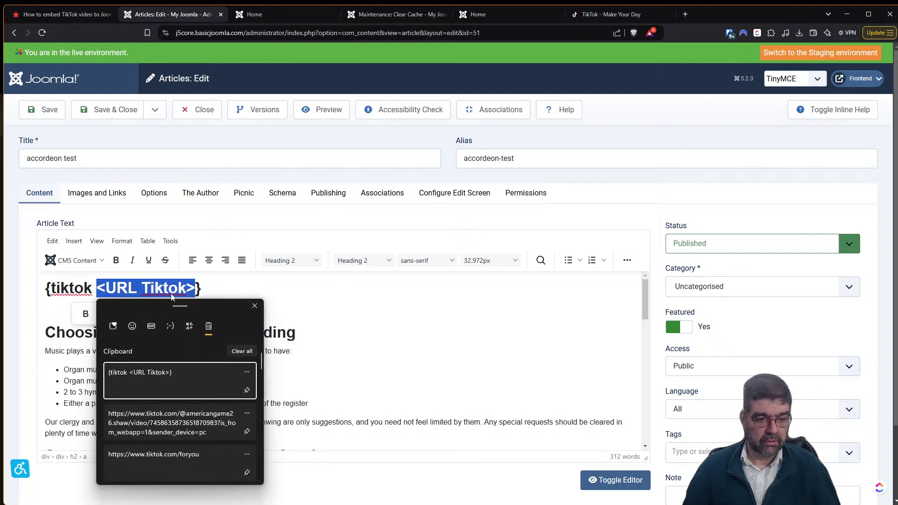
{"action": "left_click", "coordinate": [152, 429]}
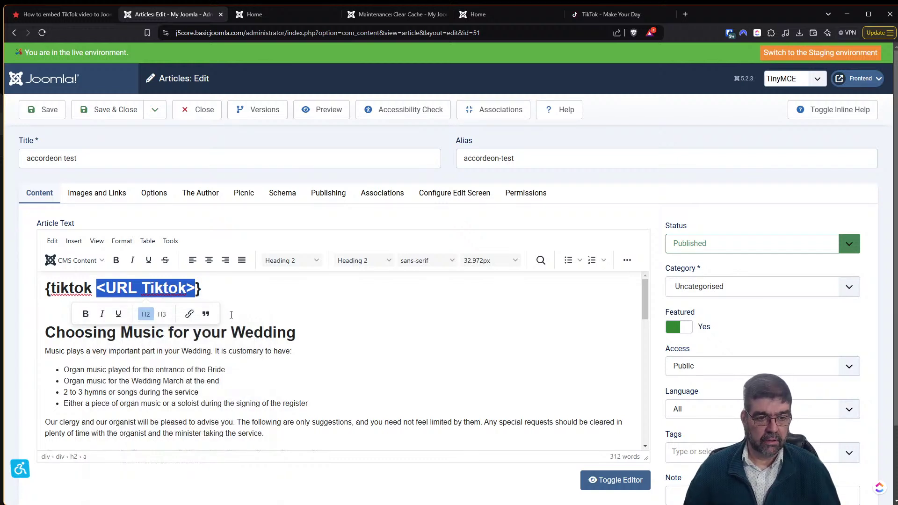
{"action": "left_click", "coordinate": [245, 290]}
{"action": "left_click_drag", "start_coordinate": [98, 288], "coordinate": [195, 289]}
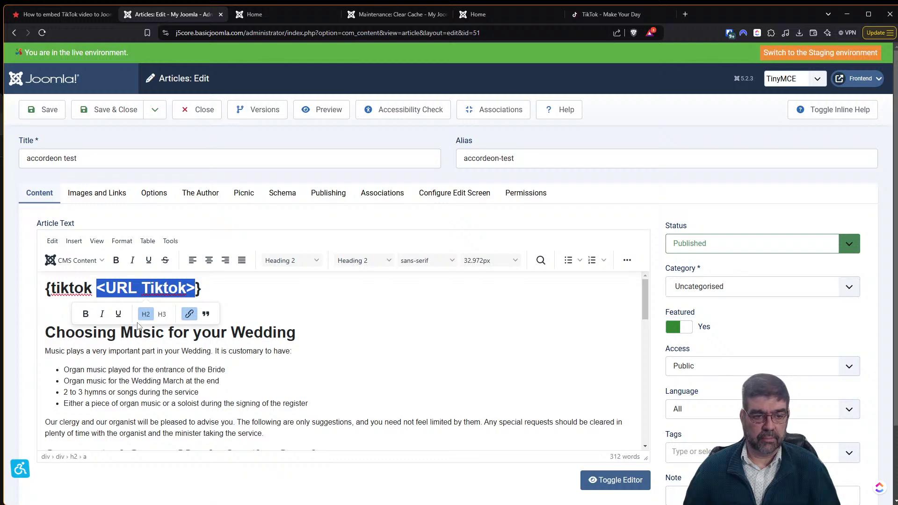
Paste the TikTok URL below the shortcode, drag it into the tag, and delete the placeholder.
{"action": "left_click", "coordinate": [256, 299]}
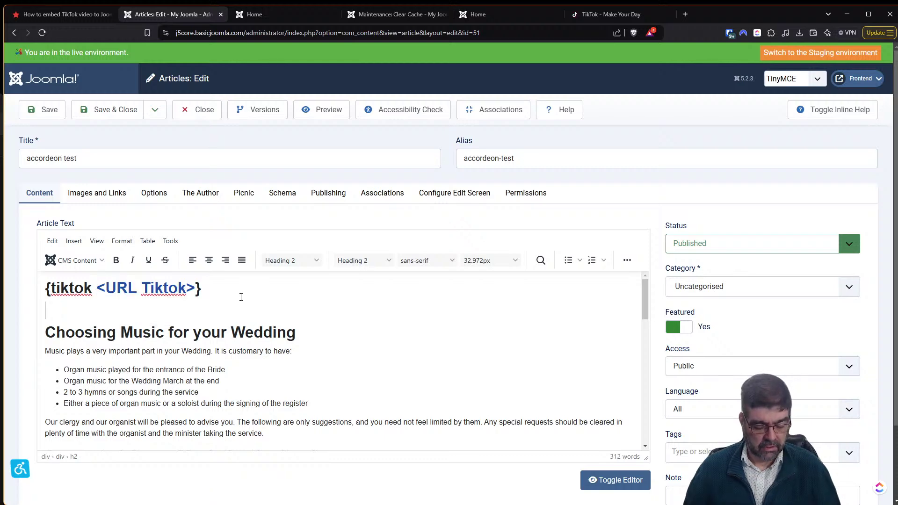
{"action": "key", "text": "super+v"}
{"action": "key", "text": "Down"}
{"action": "key", "text": "Return"}
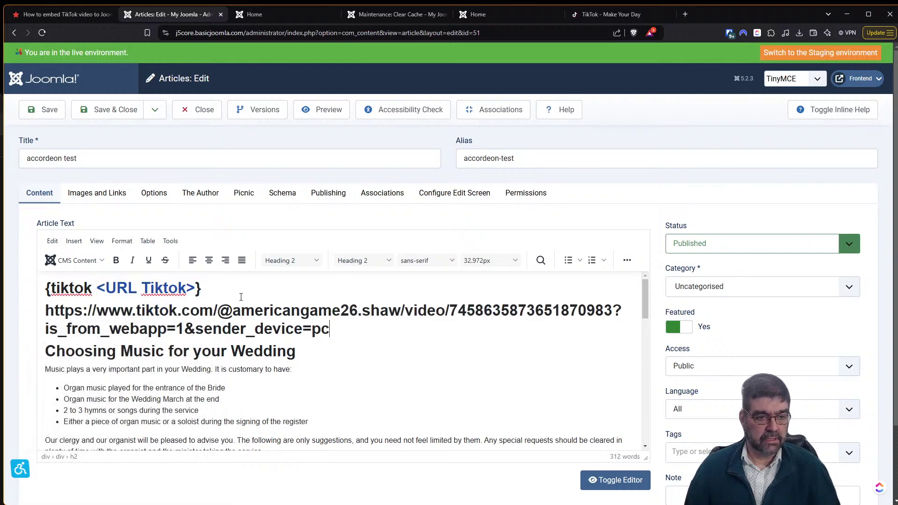
{"action": "left_click_drag", "start_coordinate": [311, 359], "coordinate": [115, 293]}
{"action": "left_click", "coordinate": [99, 286]}
{"action": "key", "text": "Delete"}
{"action": "key", "text": "Delete"}
{"action": "key", "text": "Delete"}
{"action": "key", "text": "Delete"}
{"action": "key", "text": "Delete"}
{"action": "key", "text": "Delete"}
{"action": "key", "text": "Delete"}
{"action": "key", "text": "Delete"}
{"action": "key", "text": "Delete"}
{"action": "key", "text": "Delete"}
{"action": "key", "text": "Delete"}
{"action": "key", "text": "Delete"}
{"action": "key", "text": "Delete"}
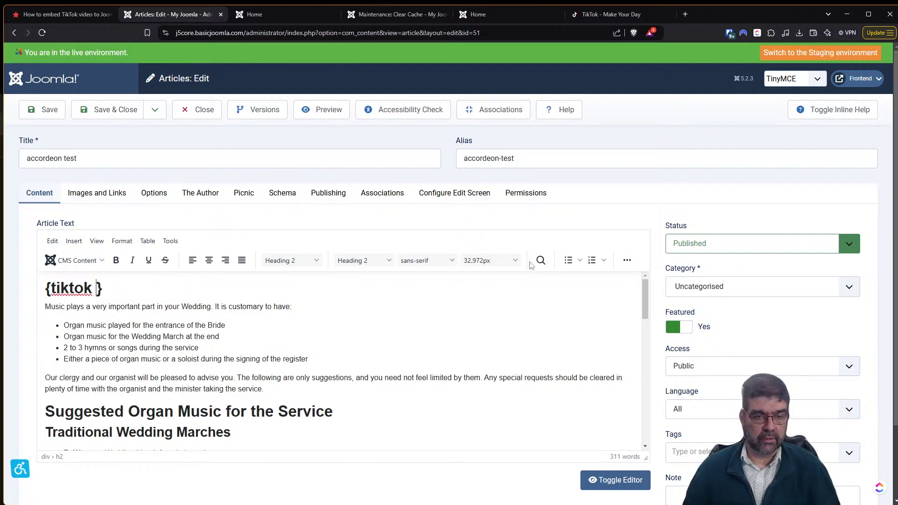
Check the article's HTML source, then paste the TikTok video URL inside the {tiktok } tag.
{"action": "left_click", "coordinate": [628, 260]}
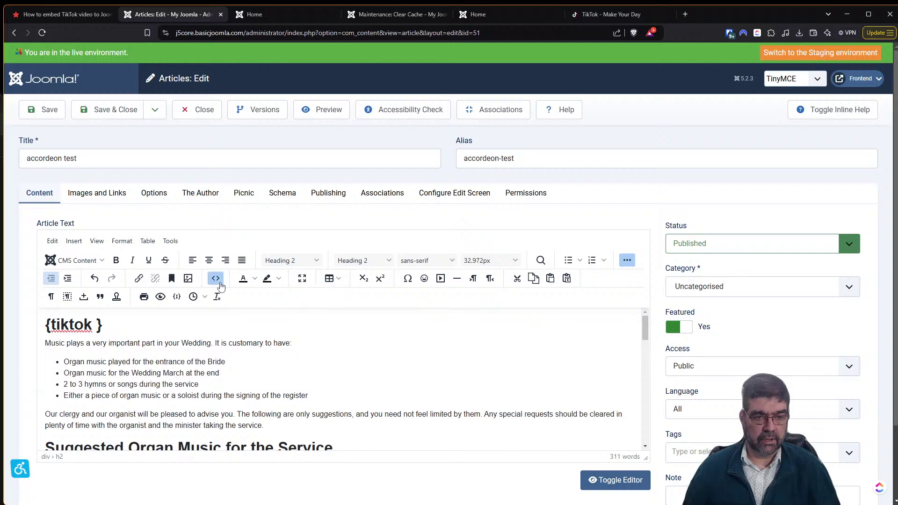
{"action": "left_click", "coordinate": [218, 280]}
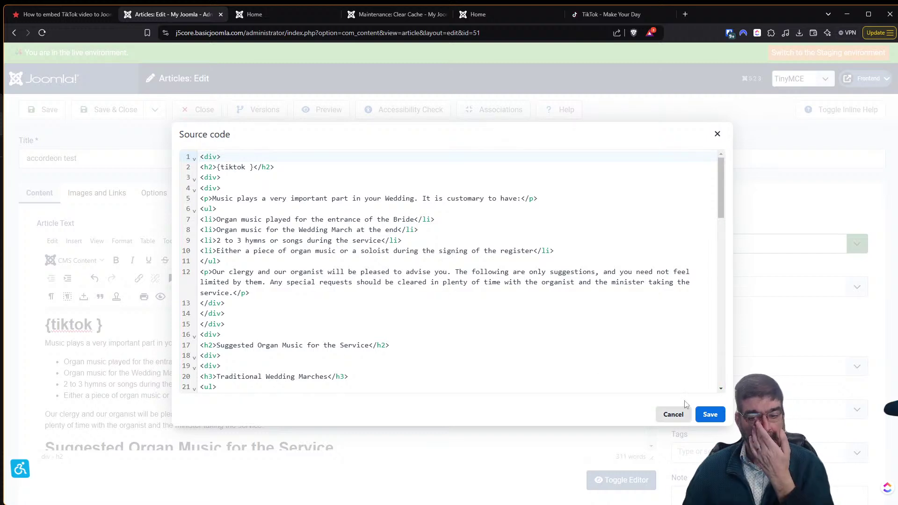
{"action": "left_click", "coordinate": [673, 415]}
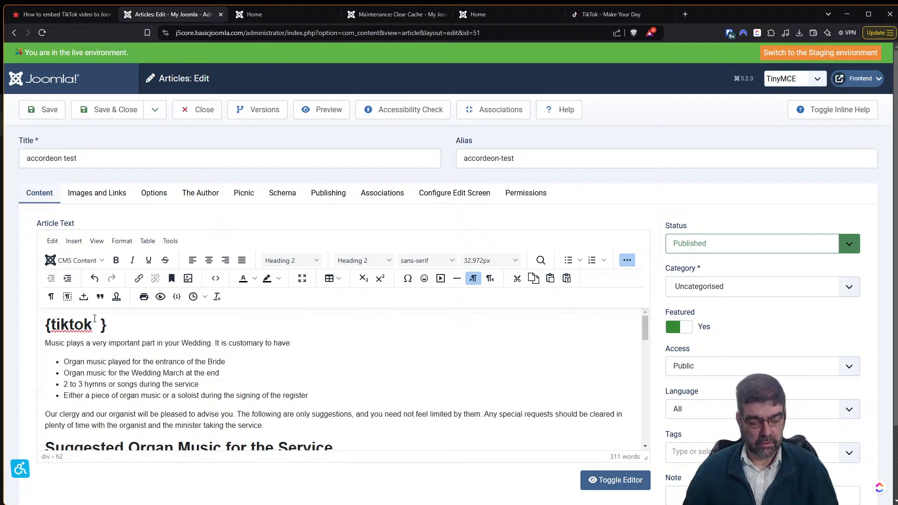
{"action": "key", "text": "ctrl+v"}
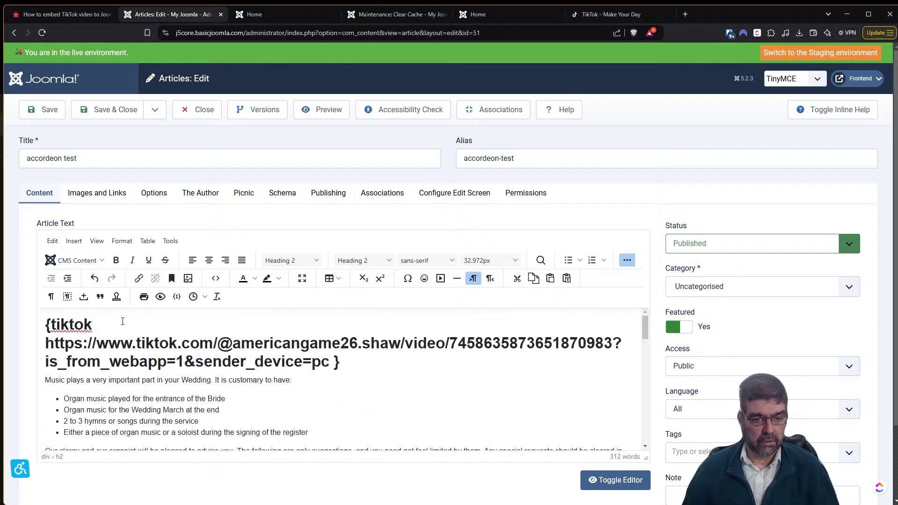
{"action": "left_click", "coordinate": [56, 14]}
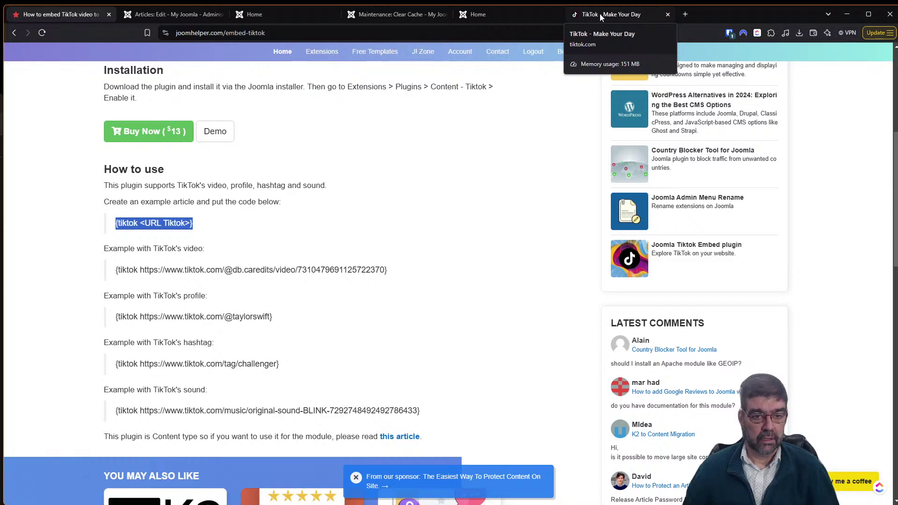
{"action": "left_click", "coordinate": [166, 14]}
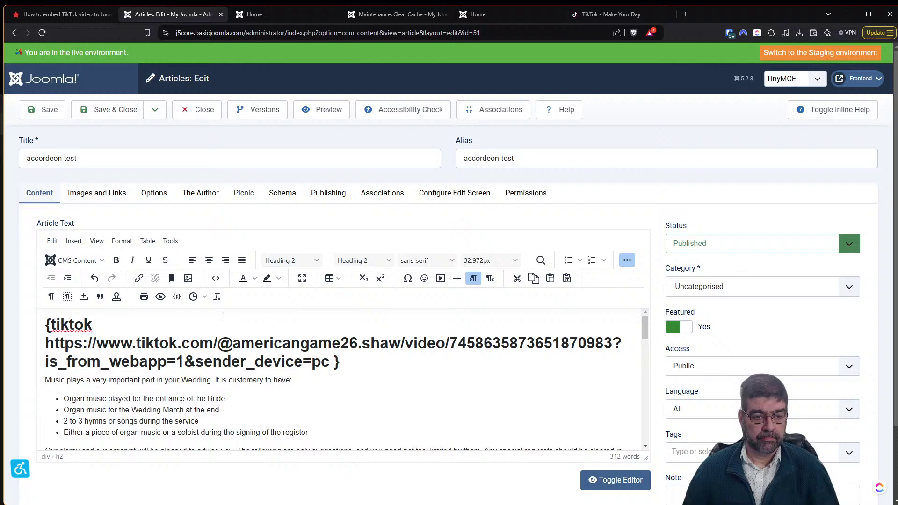
Set Created By to Administrator on the Publishing tab and save the accordeon test article.
{"action": "left_click", "coordinate": [47, 110]}
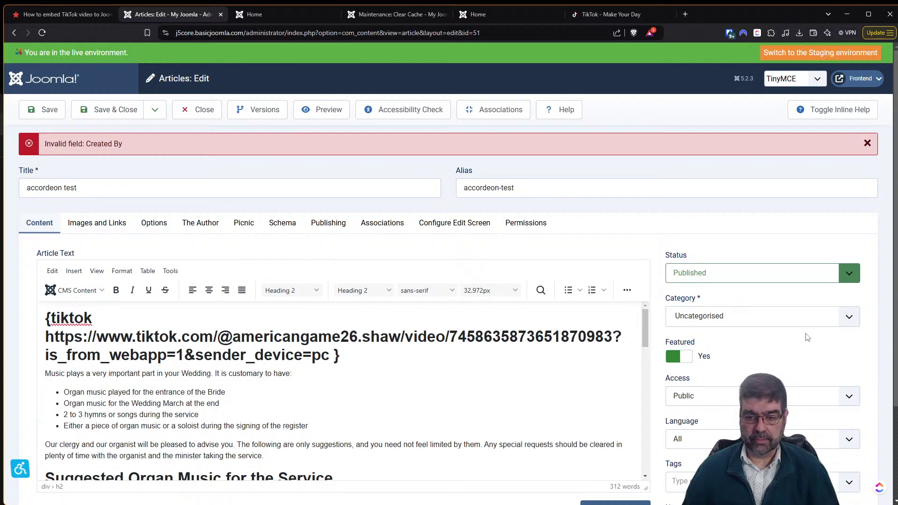
{"action": "left_click", "coordinate": [212, 227]}
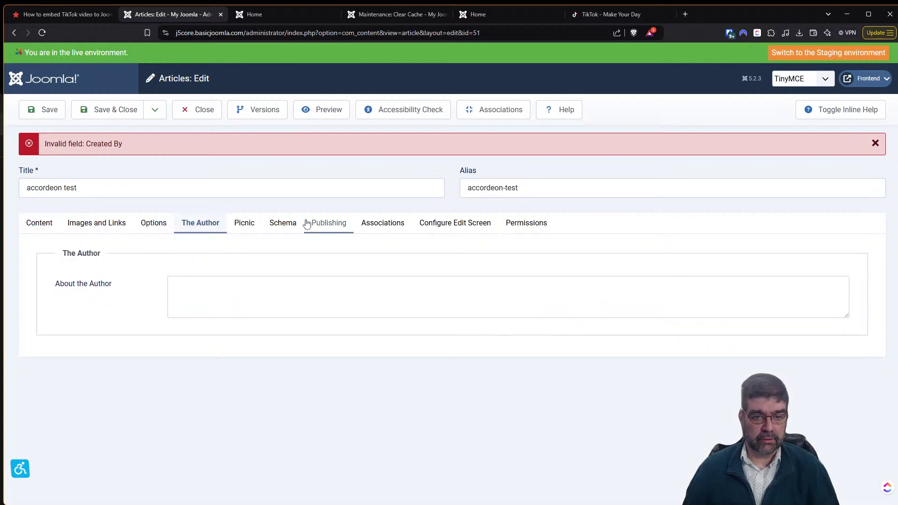
{"action": "left_click", "coordinate": [330, 223]}
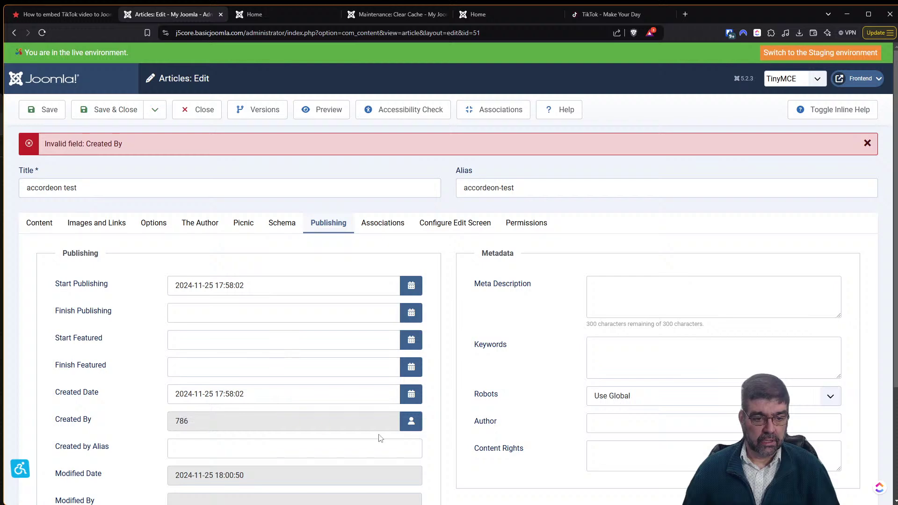
{"action": "left_click", "coordinate": [411, 421]}
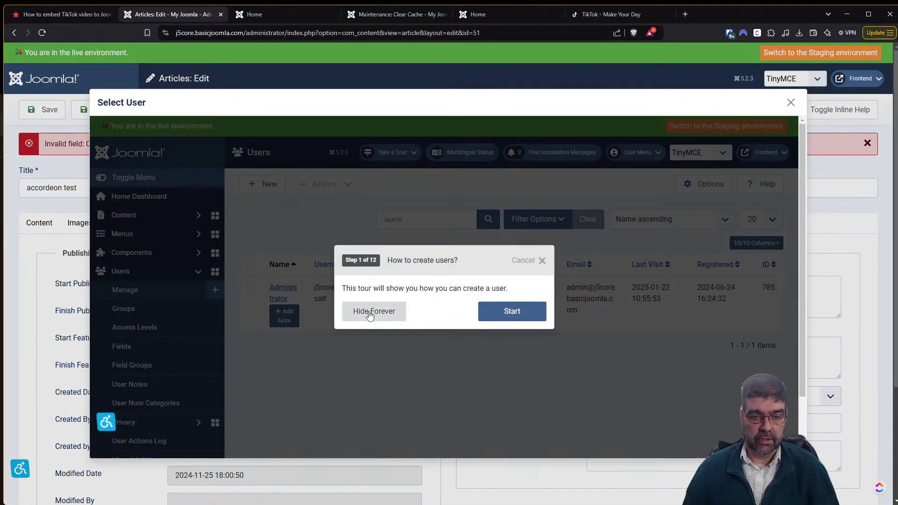
{"action": "left_click", "coordinate": [371, 312]}
{"action": "left_click", "coordinate": [280, 293]}
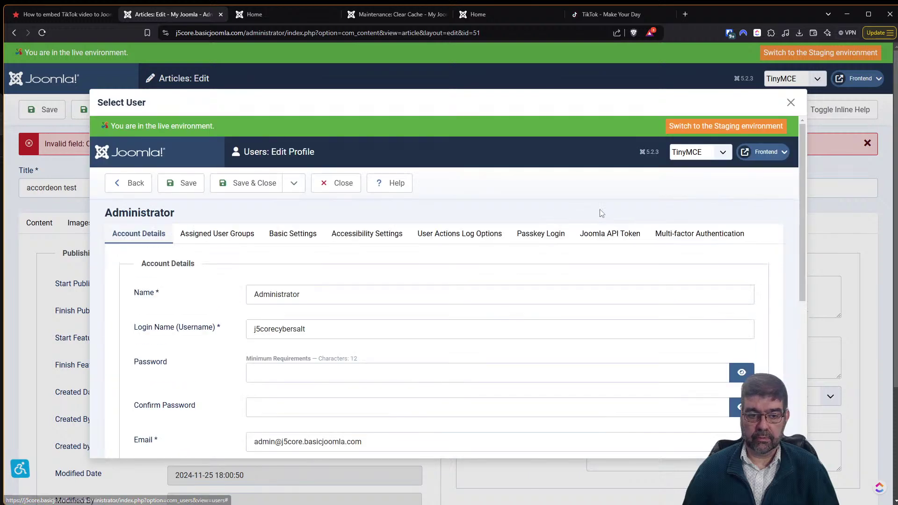
{"action": "left_click", "coordinate": [791, 103]}
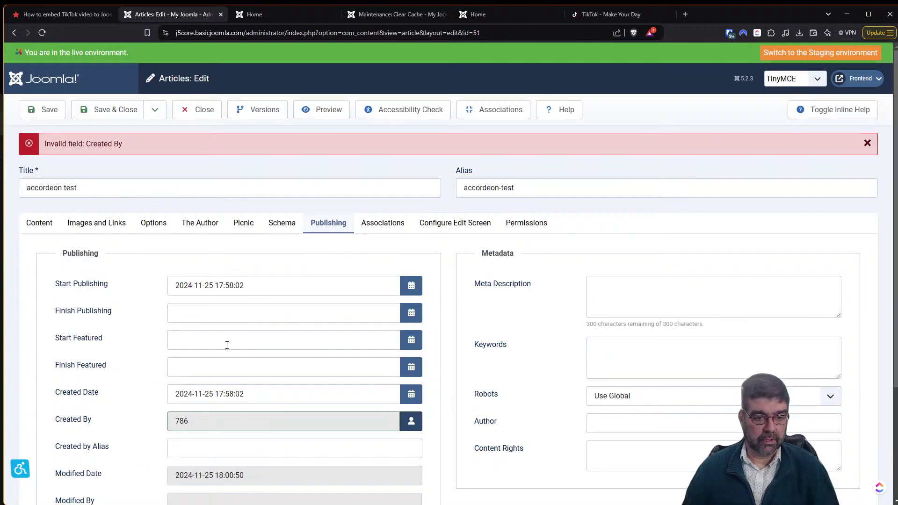
{"action": "left_click", "coordinate": [411, 422]}
{"action": "left_click", "coordinate": [124, 218]}
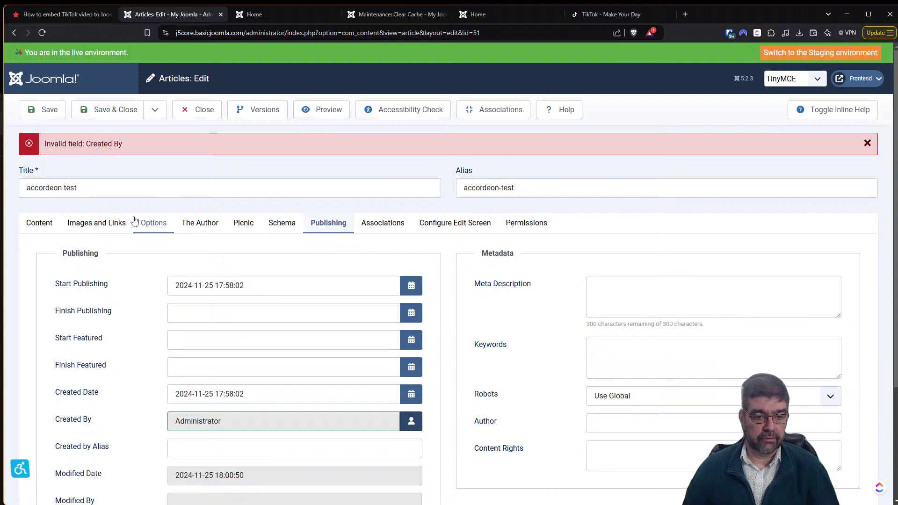
{"action": "left_click", "coordinate": [42, 116]}
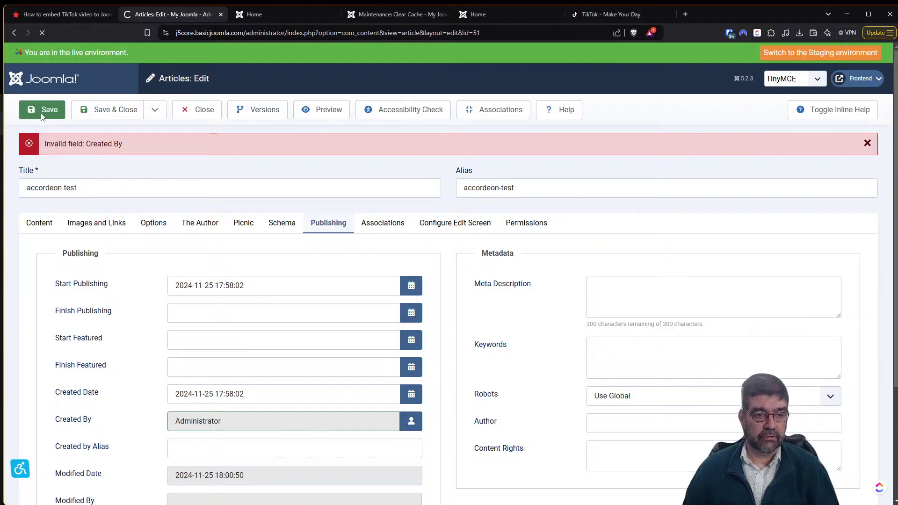
{"action": "left_click", "coordinate": [39, 223]}
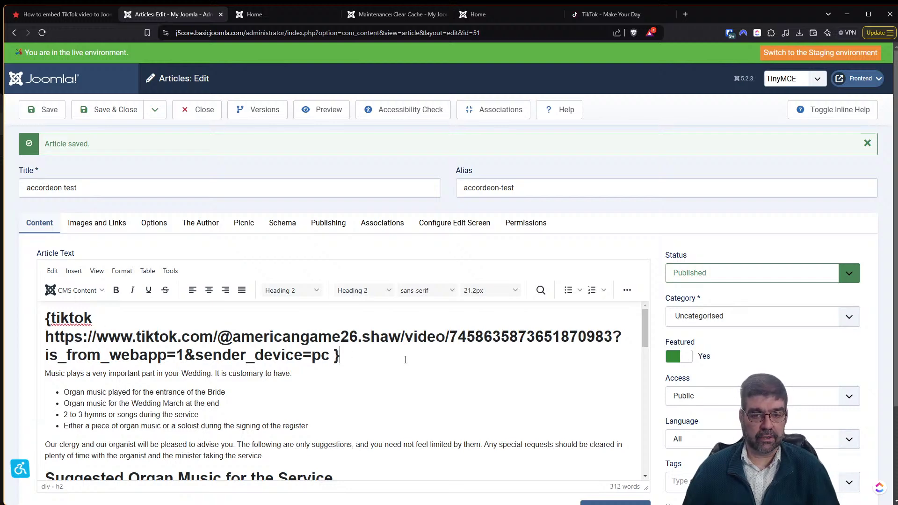
{"action": "left_click", "coordinate": [246, 18]}
Reload the home page, scroll to the embedded TikTok video, and unmute it.
{"action": "left_click", "coordinate": [42, 32]}
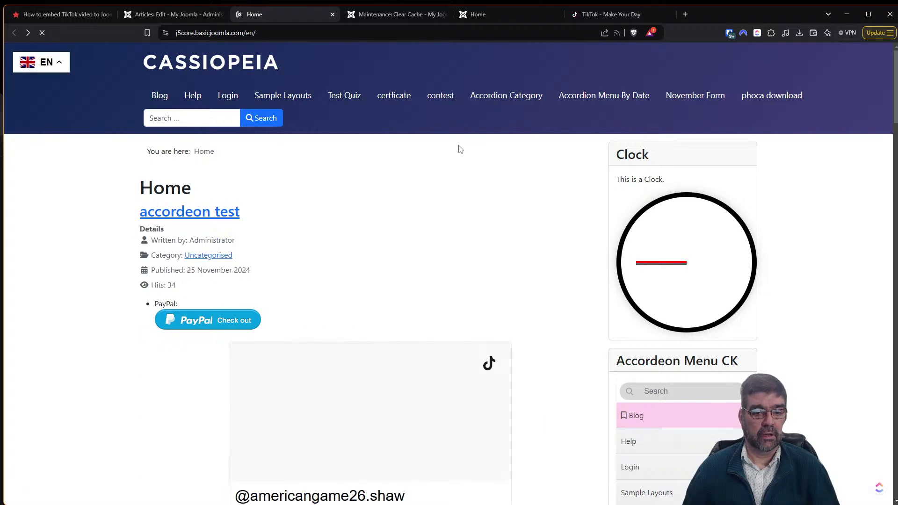
{"action": "scroll", "coordinate": [463, 169], "scroll_direction": "down", "scroll_amount": 6}
{"action": "scroll", "coordinate": [462, 167], "scroll_direction": "up", "scroll_amount": 1}
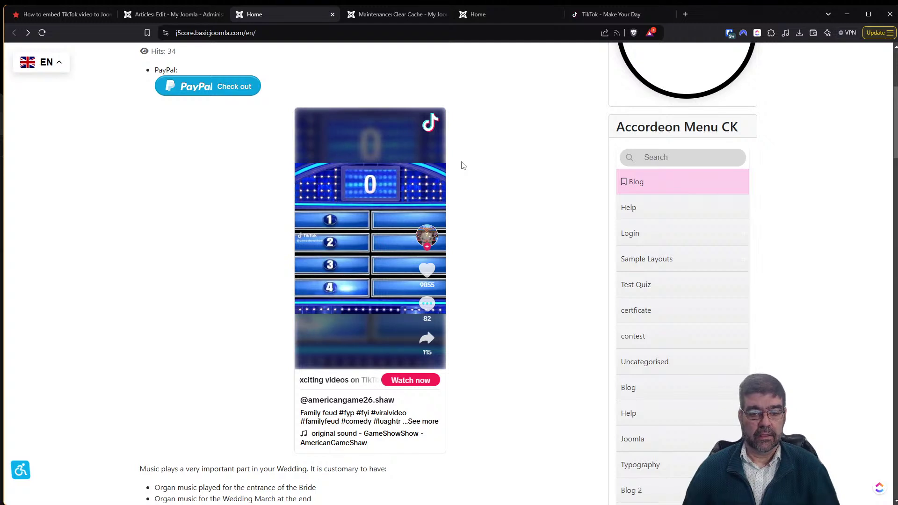
{"action": "mouse_move", "coordinate": [337, 358]}
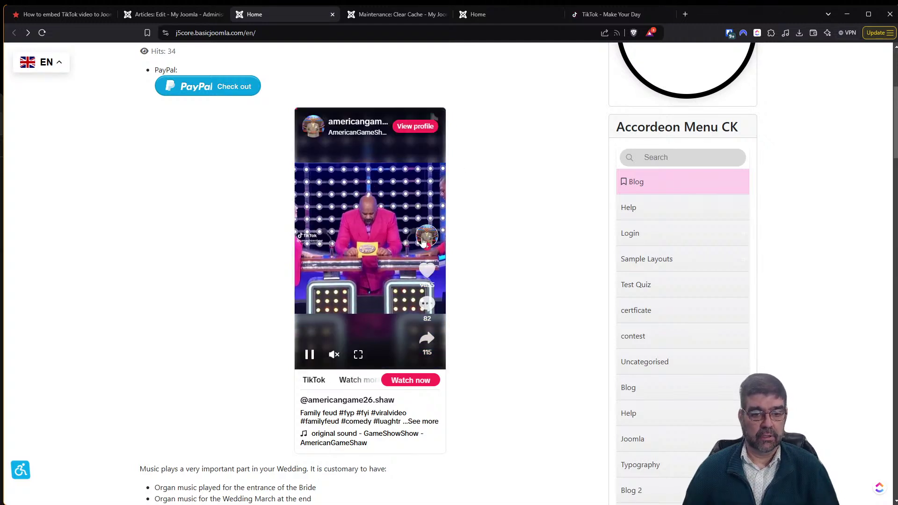
{"action": "left_click", "coordinate": [335, 355]}
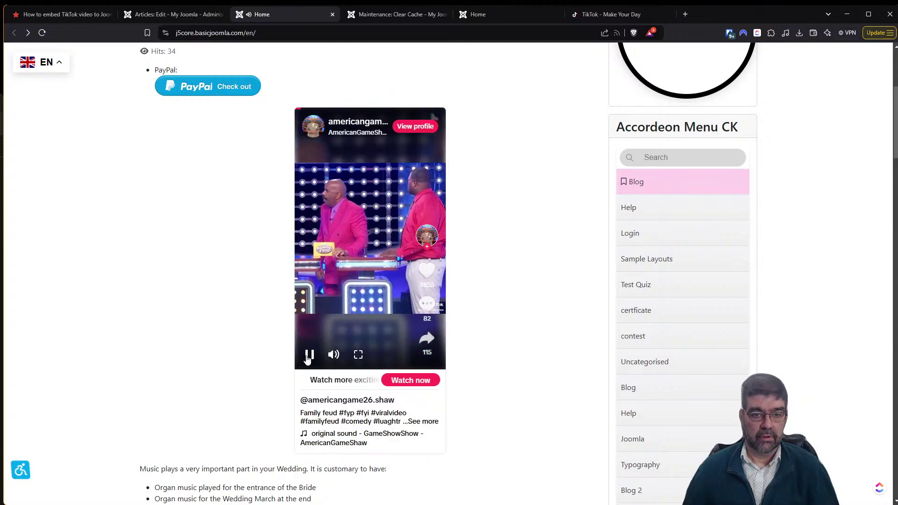
Toggle the embedded TikTok video between play and pause several times to test it.
{"action": "left_click", "coordinate": [308, 356]}
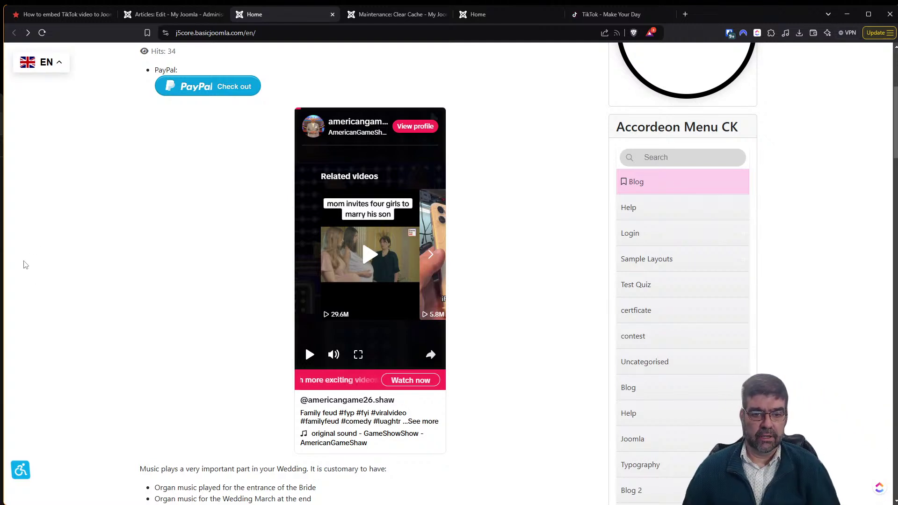
{"action": "left_click", "coordinate": [309, 356]}
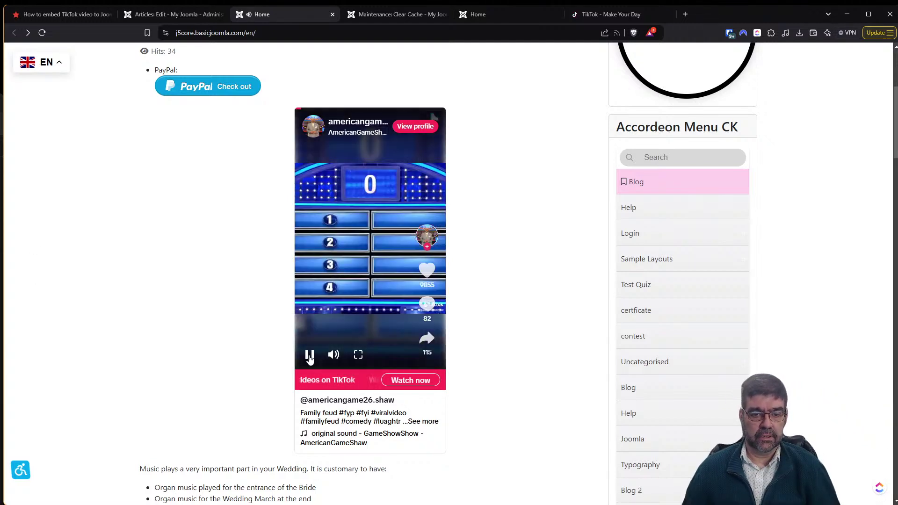
{"action": "left_click", "coordinate": [310, 355]}
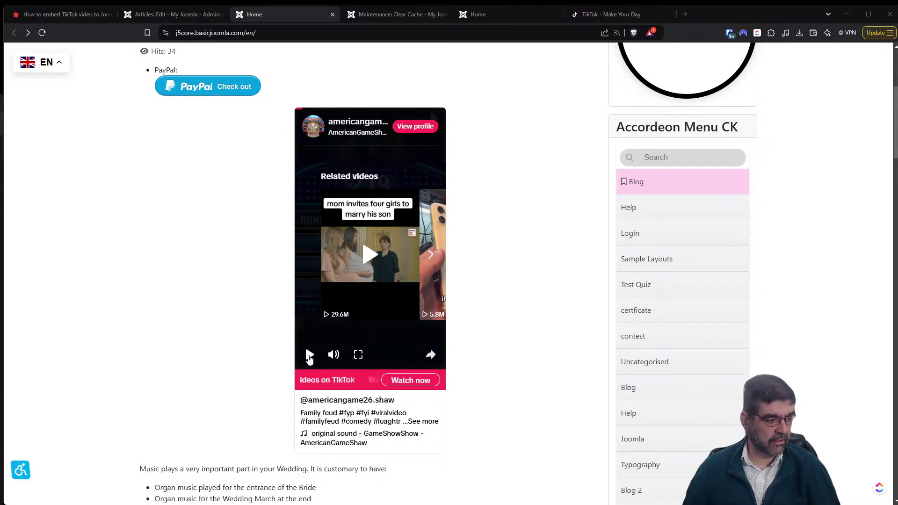
{"action": "left_click", "coordinate": [310, 356]}
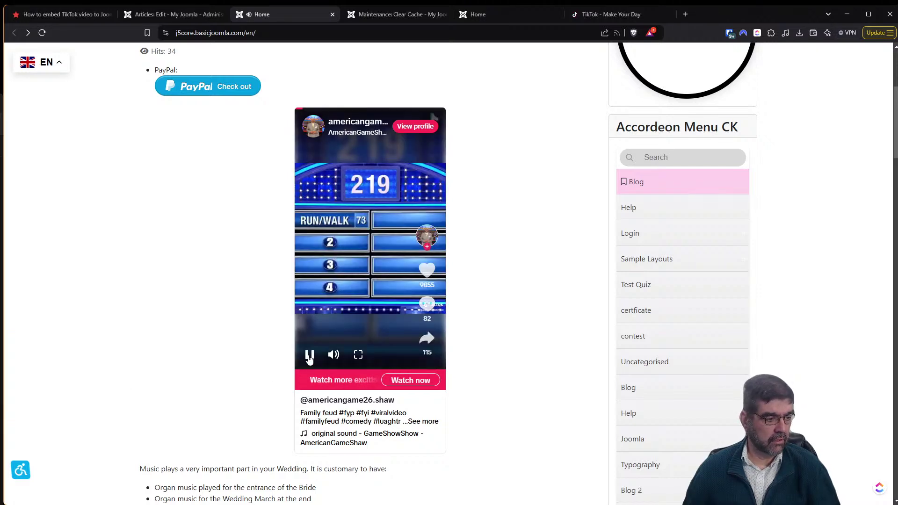
{"action": "left_click", "coordinate": [310, 356]}
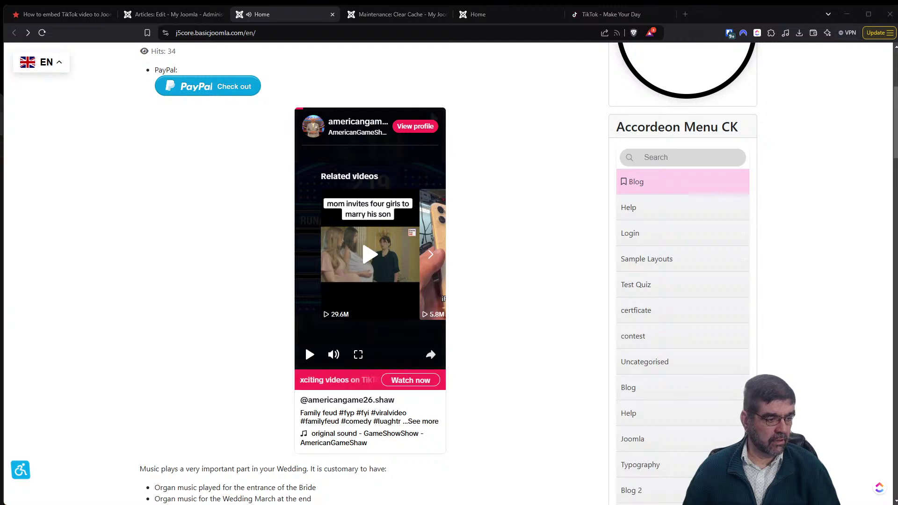
{"action": "left_click", "coordinate": [310, 356]}
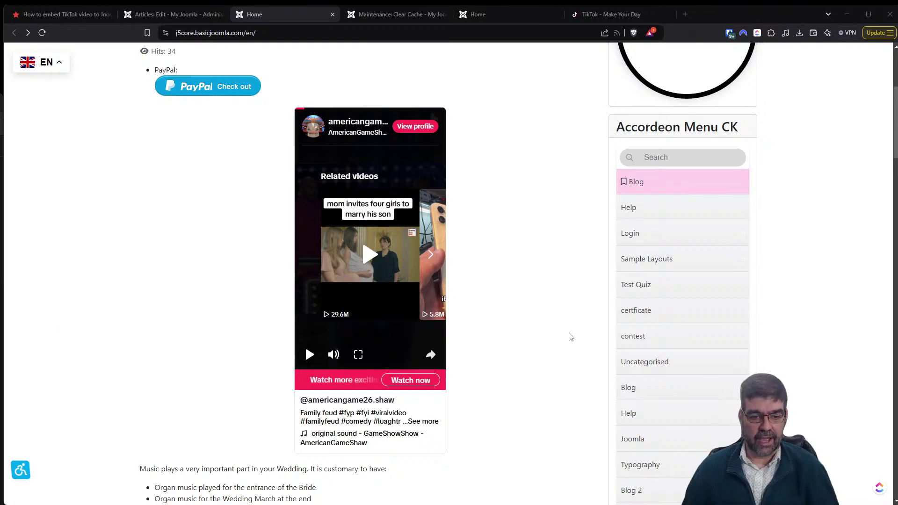
{"action": "scroll", "coordinate": [554, 319], "scroll_direction": "down", "scroll_amount": 5}
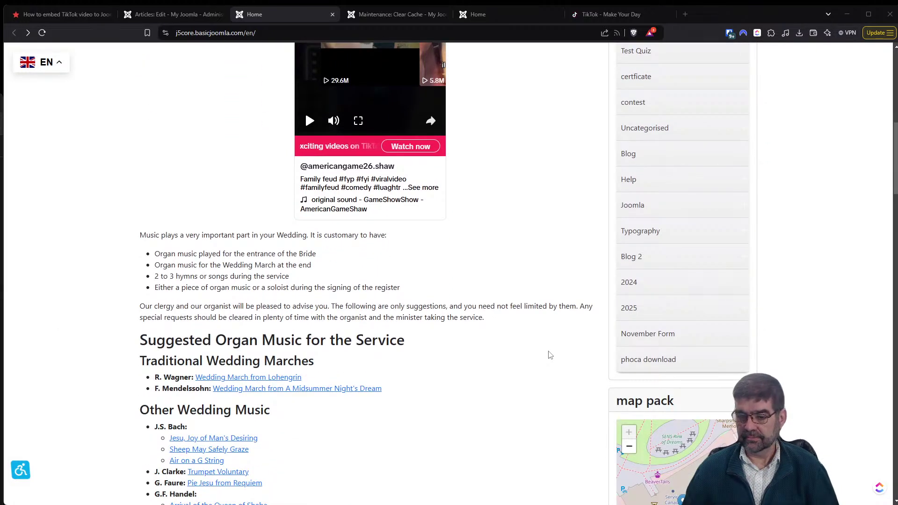
{"action": "scroll", "coordinate": [549, 359], "scroll_direction": "up", "scroll_amount": 3}
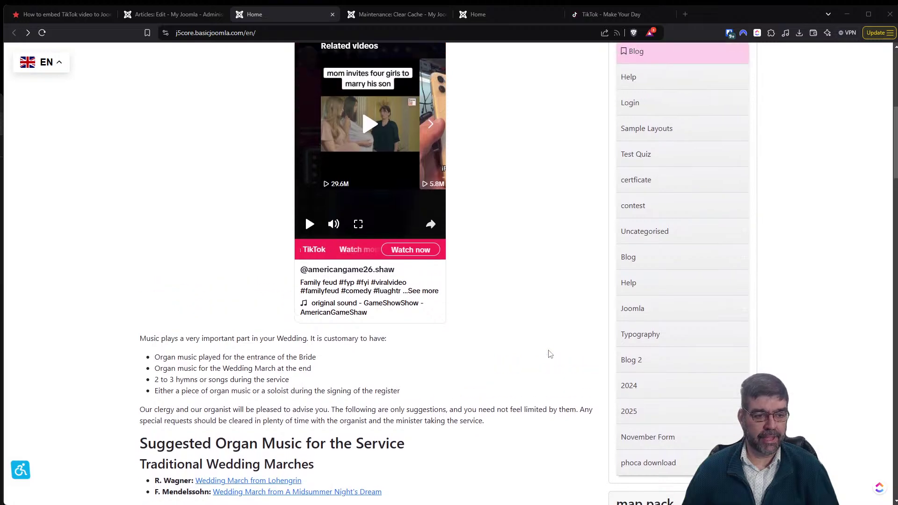
{"action": "scroll", "coordinate": [551, 354], "scroll_direction": "up", "scroll_amount": 7}
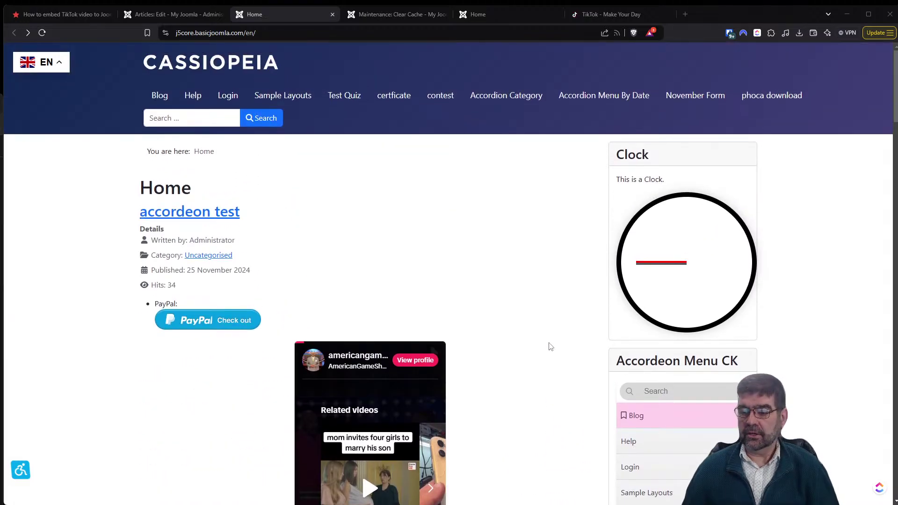
{"action": "left_click", "coordinate": [57, 14]}
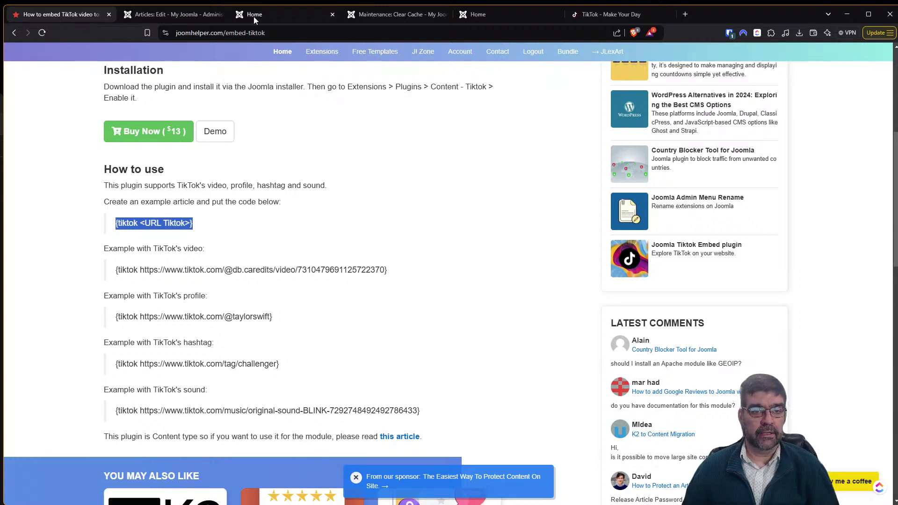
On TikTok, dismiss the login prompt and reload the feed.
{"action": "left_click", "coordinate": [608, 14]}
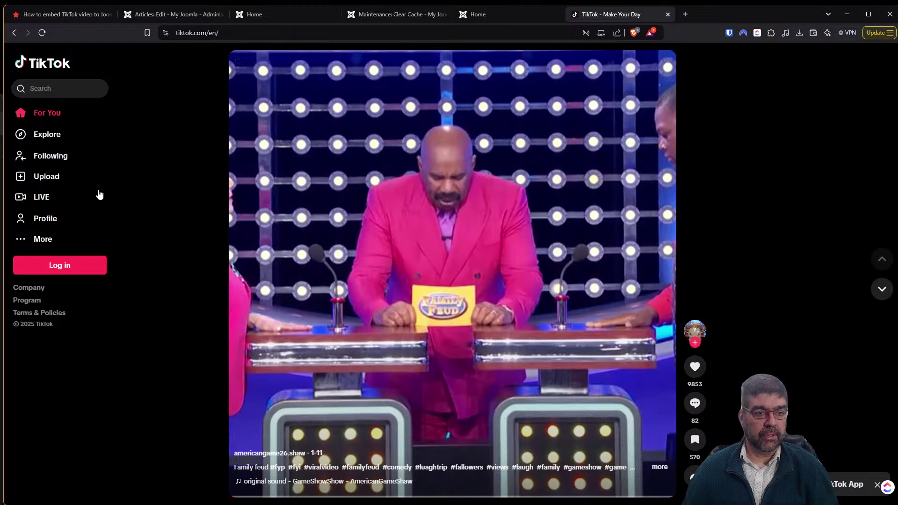
{"action": "left_click", "coordinate": [40, 220]}
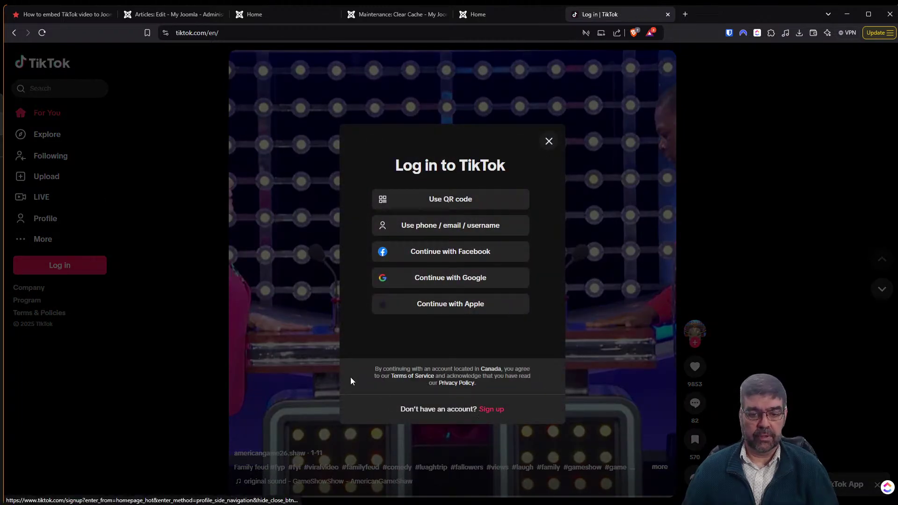
{"action": "left_click", "coordinate": [550, 142]}
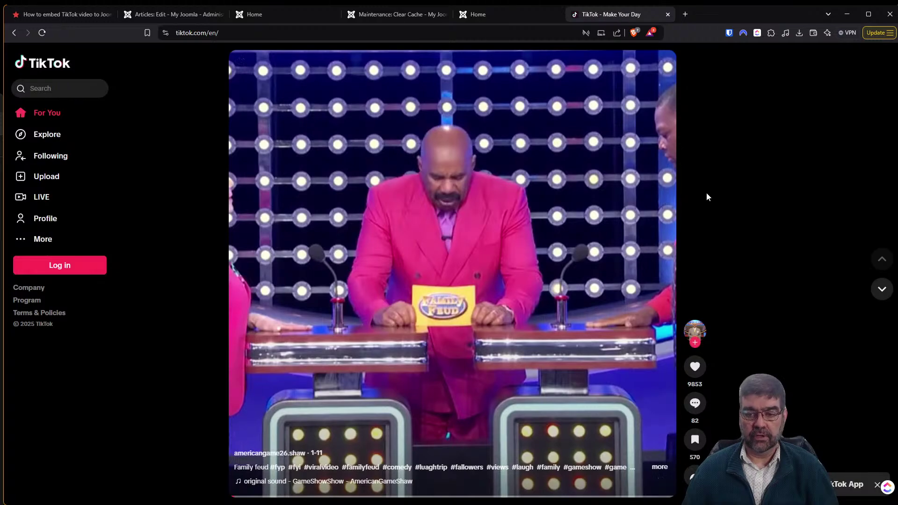
{"action": "scroll", "coordinate": [627, 248], "scroll_direction": "down", "scroll_amount": 1}
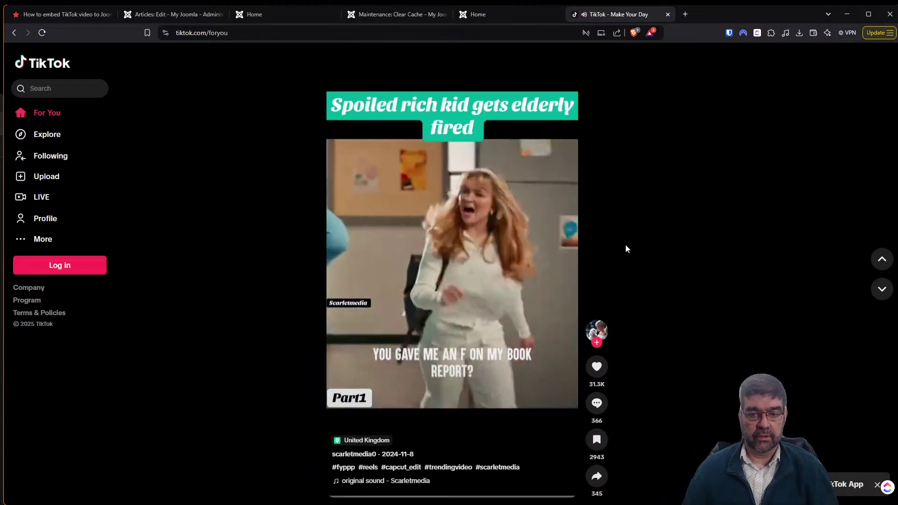
{"action": "scroll", "coordinate": [626, 248], "scroll_direction": "up", "scroll_amount": 1}
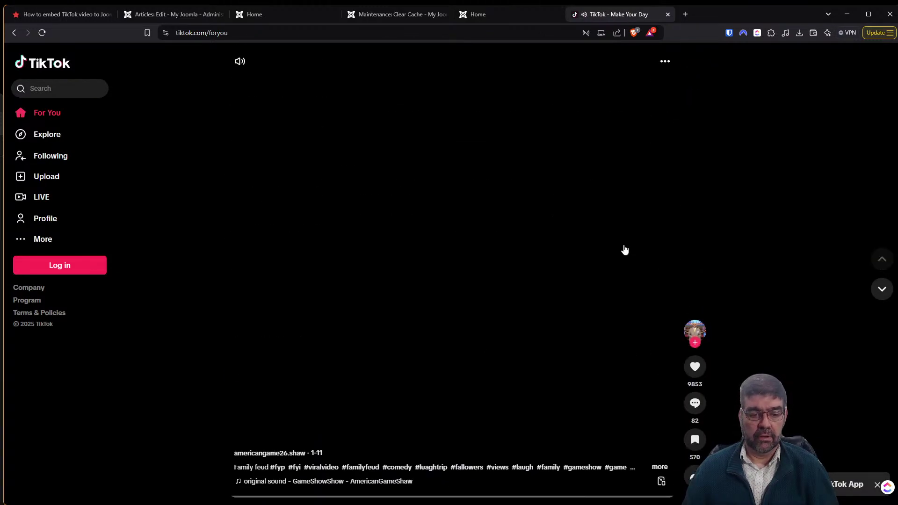
{"action": "left_click", "coordinate": [42, 32]}
Copy the Family Feud creator's profile address and return to the Joomla article.
{"action": "mouse_move", "coordinate": [700, 337]}
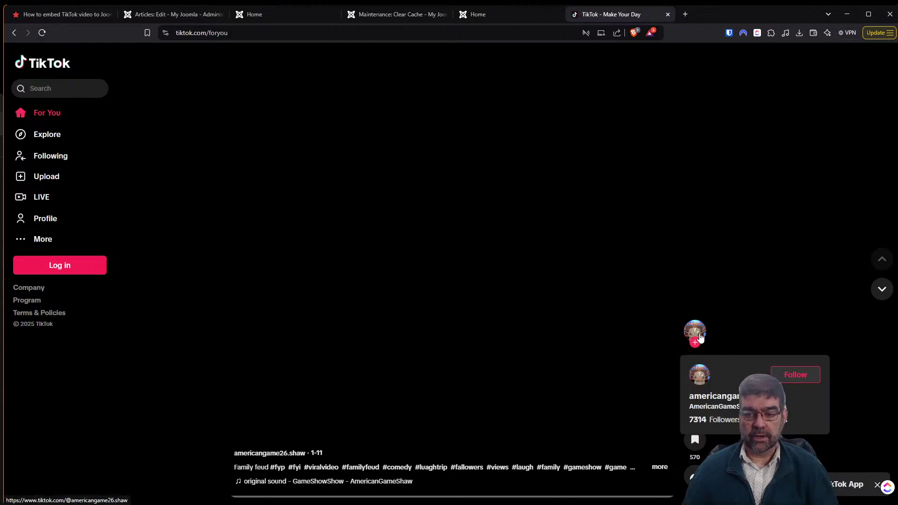
{"action": "left_click", "coordinate": [700, 337]}
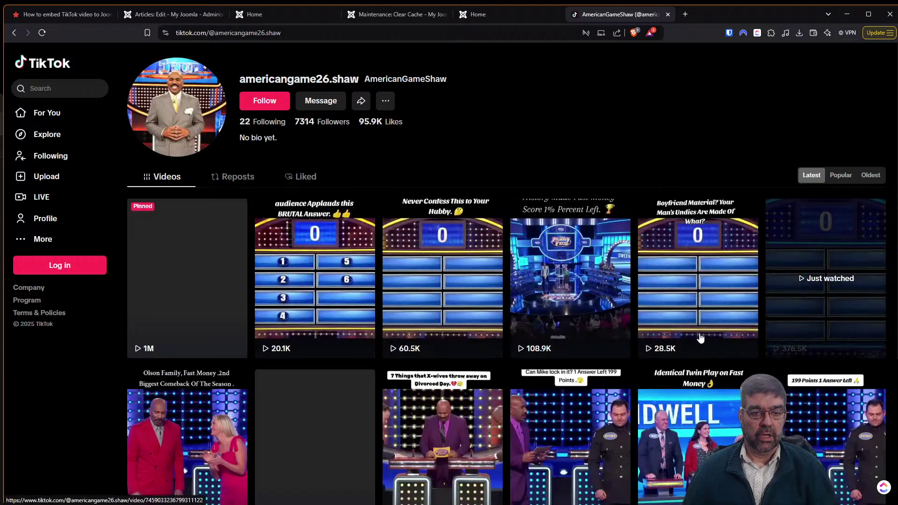
{"action": "left_click", "coordinate": [281, 33]}
{"action": "right_click", "coordinate": [295, 36]}
{"action": "left_click", "coordinate": [329, 121]}
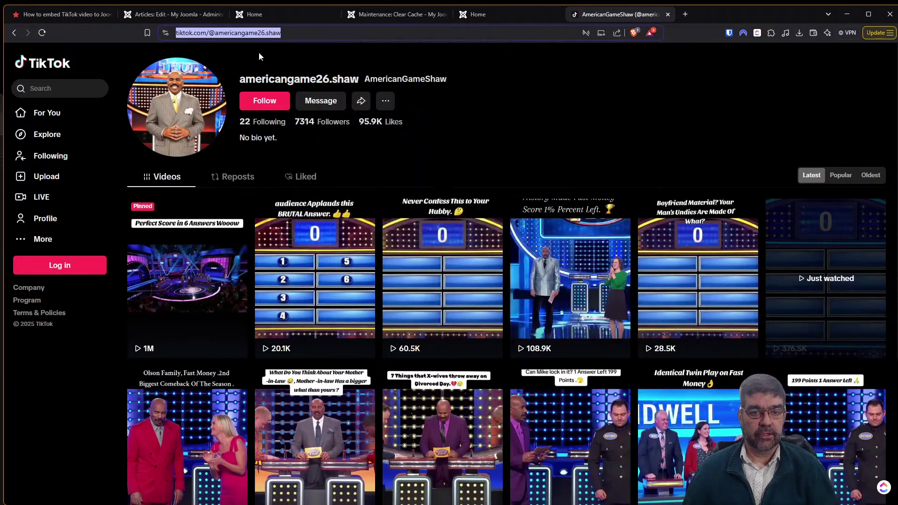
{"action": "left_click", "coordinate": [52, 16]}
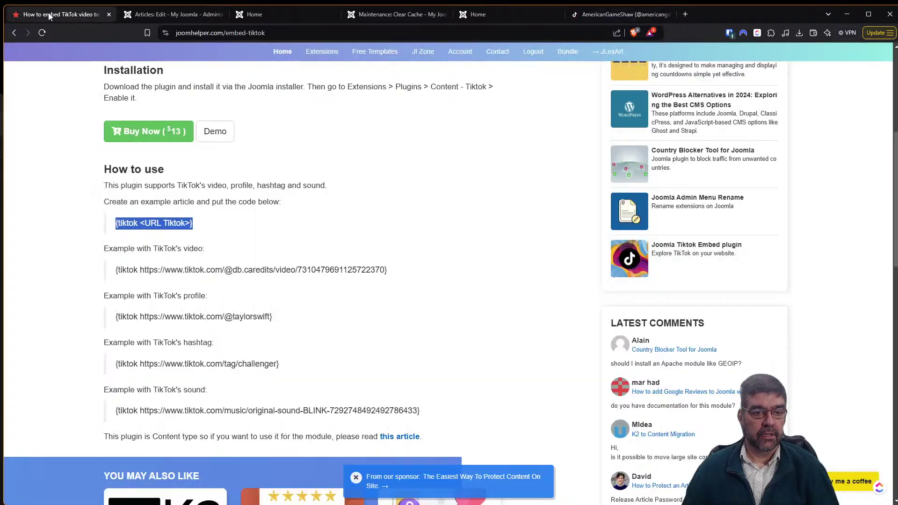
{"action": "left_click", "coordinate": [136, 17]}
Save the article and reload the Home page to see how the TikTok shortcode renders.
{"action": "left_click_drag", "start_coordinate": [45, 337], "coordinate": [320, 352]}
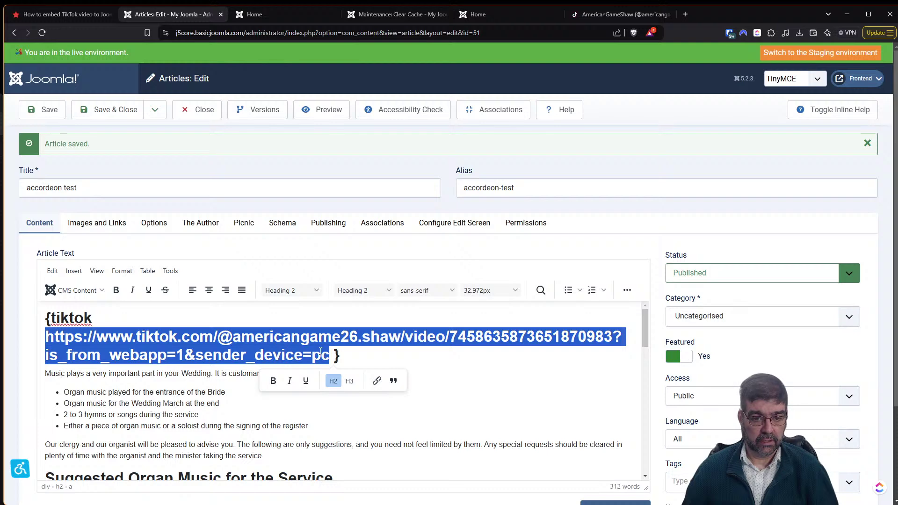
{"action": "left_click", "coordinate": [46, 110]}
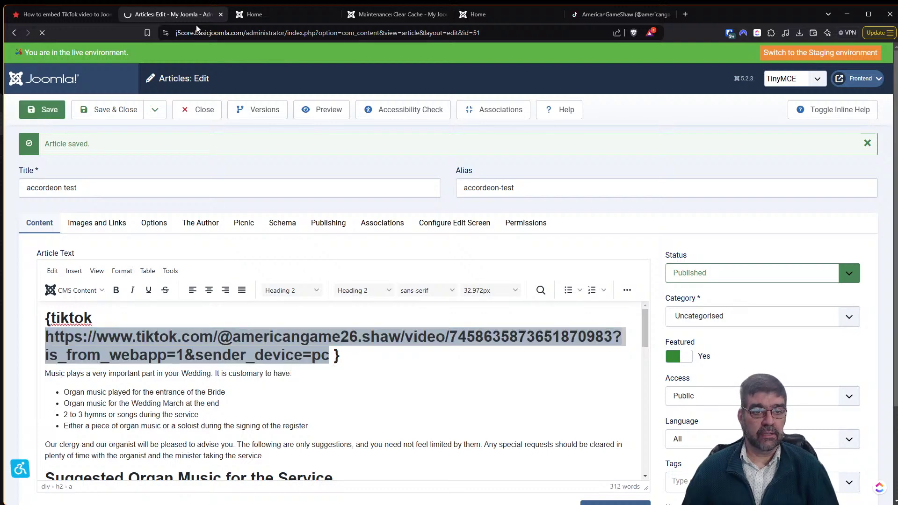
{"action": "left_click", "coordinate": [263, 18]}
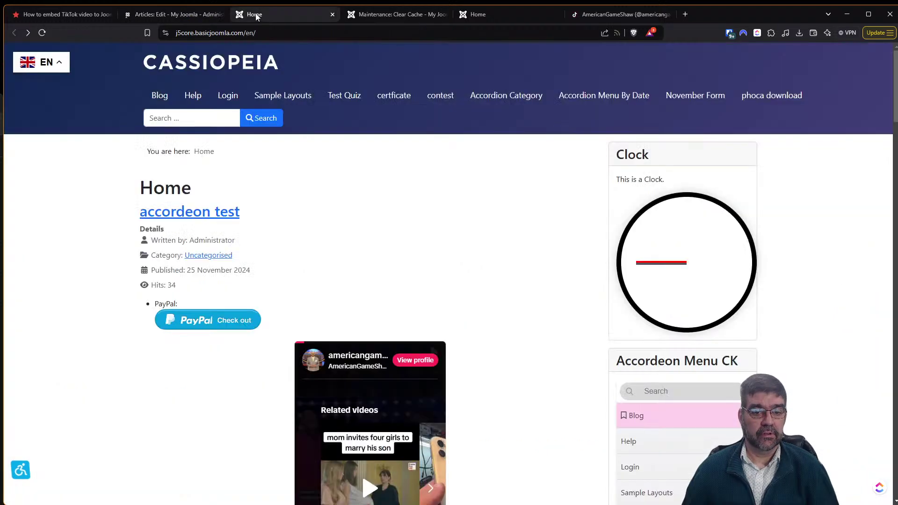
{"action": "left_click", "coordinate": [42, 32]}
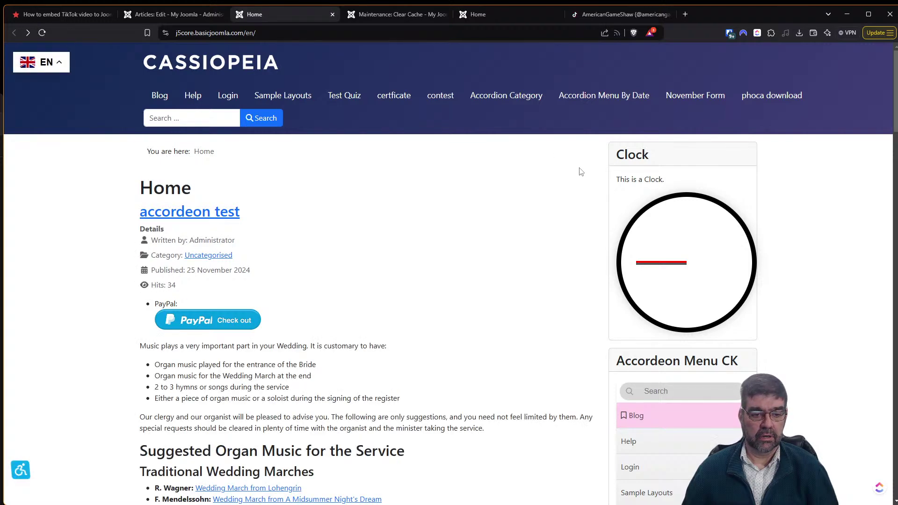
{"action": "scroll", "coordinate": [576, 178], "scroll_direction": "down", "scroll_amount": 4}
{"action": "scroll", "coordinate": [575, 179], "scroll_direction": "up", "scroll_amount": 4}
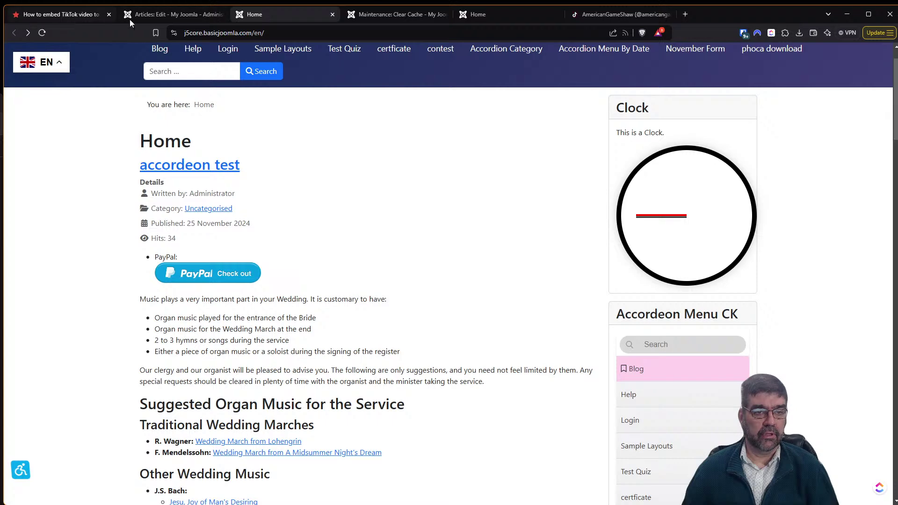
{"action": "left_click", "coordinate": [143, 15]}
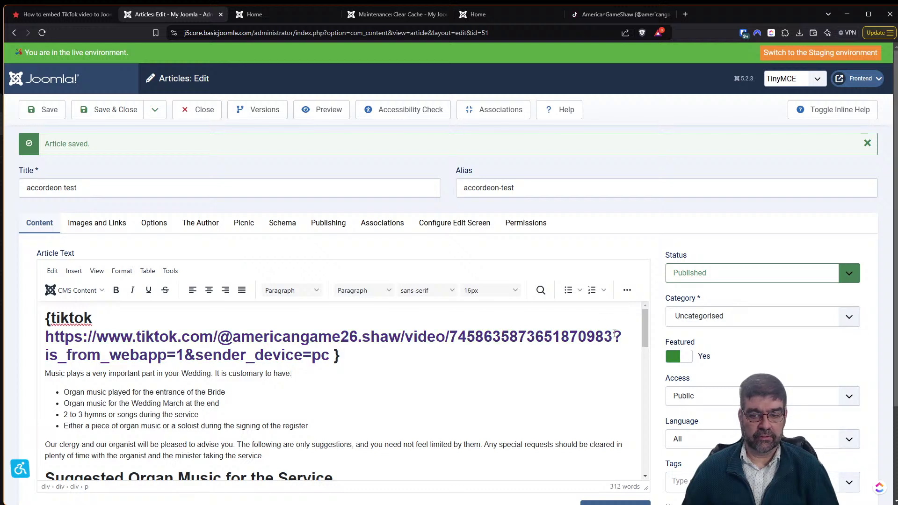
Remove ?is_from_webapp=1&sender_device=pc and the trailing space from the TikTok shortcode URL.
{"action": "double_click", "coordinate": [615, 333]}
{"action": "left_click_drag", "start_coordinate": [614, 333], "coordinate": [330, 354]}
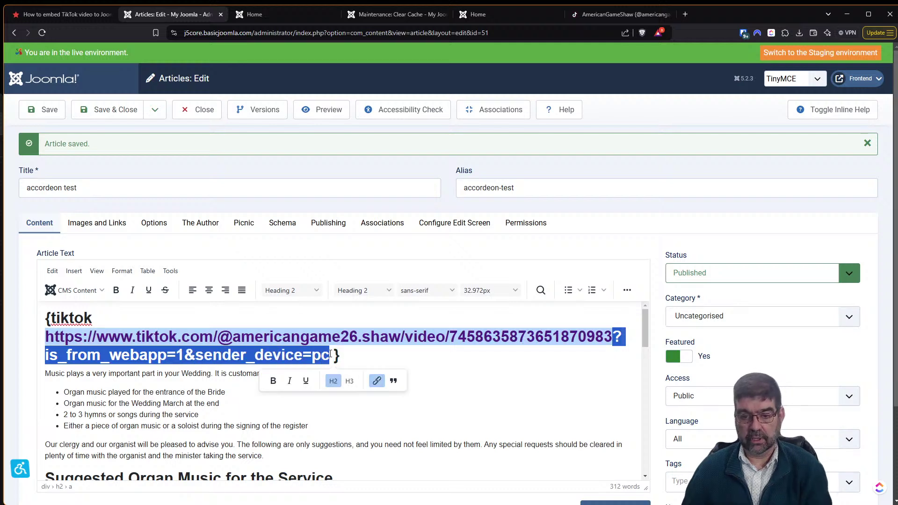
{"action": "key", "text": "Delete"}
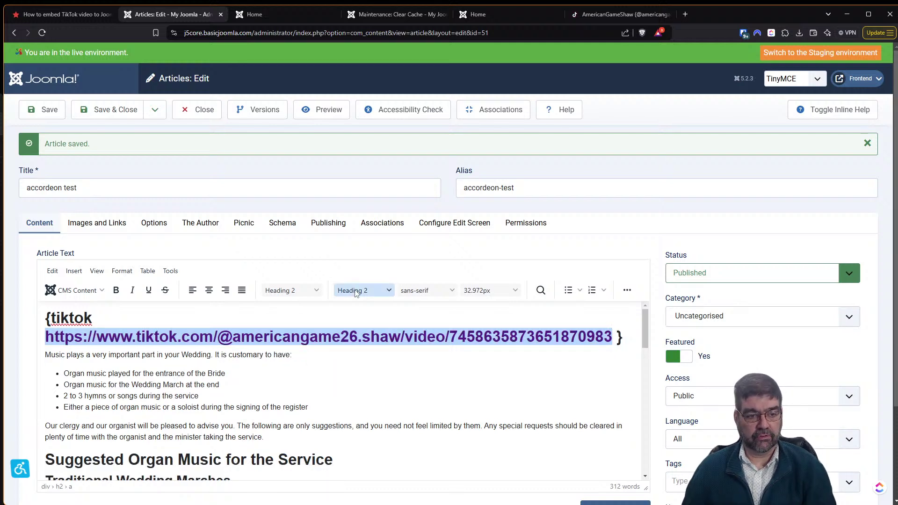
{"action": "key", "text": "Right"}
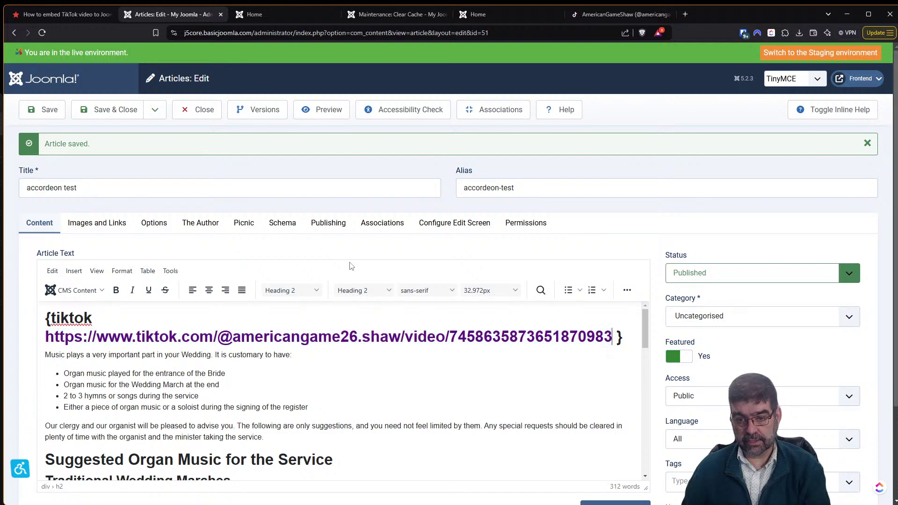
{"action": "key", "text": "Delete"}
Change the shortcode line's format from Heading 2 to Paragraph and save the article.
{"action": "left_click_drag", "start_coordinate": [619, 337], "coordinate": [73, 303]}
{"action": "left_click", "coordinate": [277, 293]}
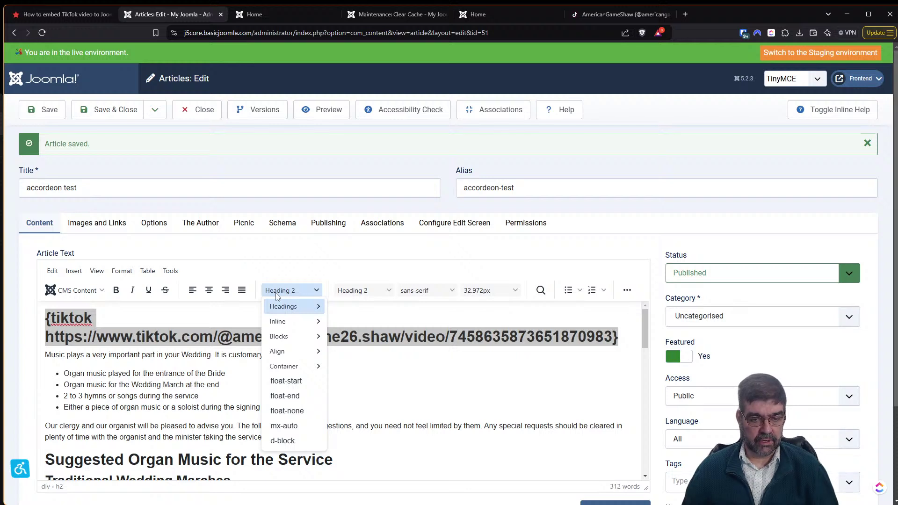
{"action": "mouse_move", "coordinate": [280, 321]}
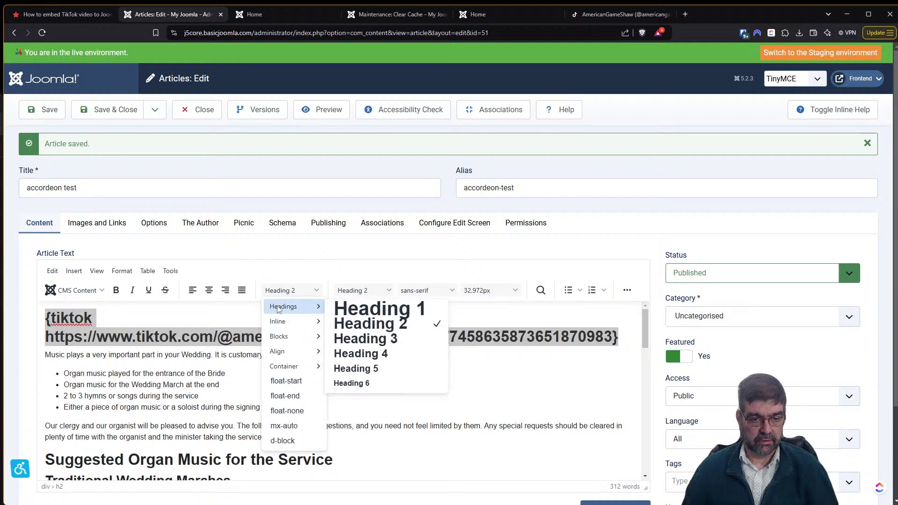
{"action": "left_click", "coordinate": [364, 291]}
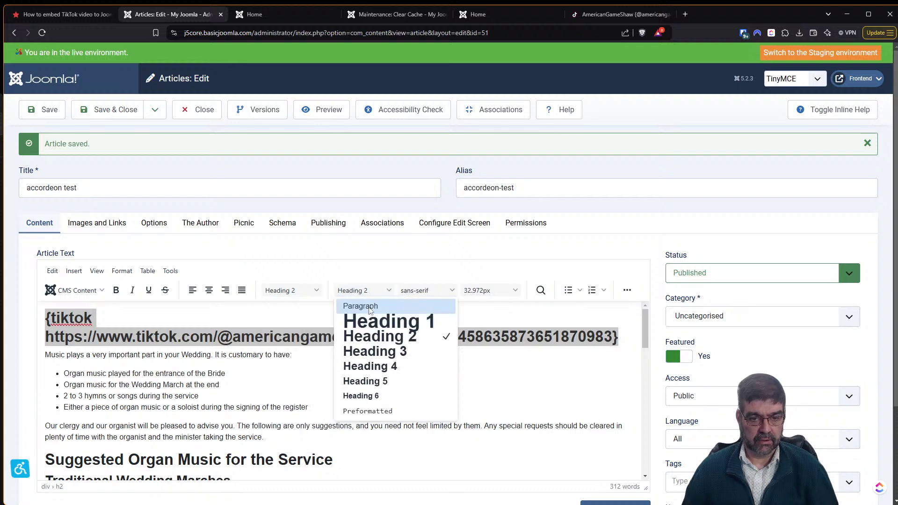
{"action": "left_click", "coordinate": [369, 307]}
{"action": "left_click", "coordinate": [383, 322]}
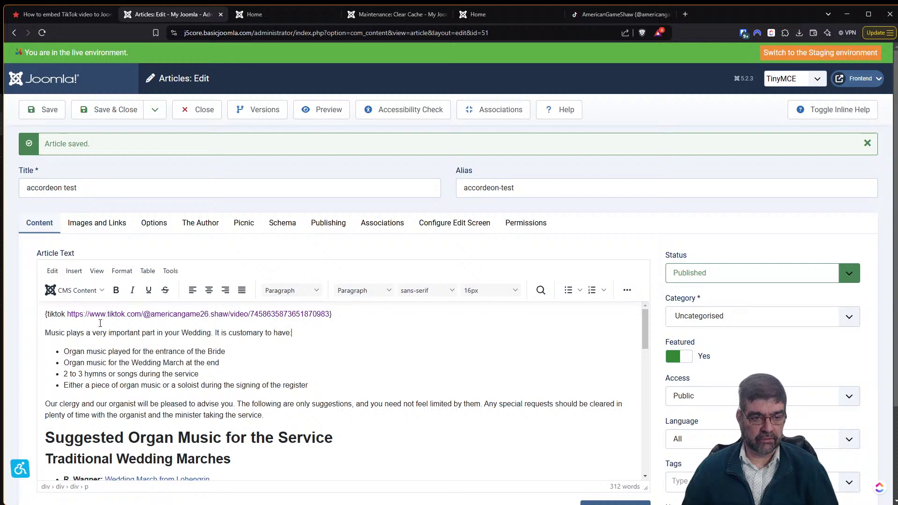
{"action": "left_click", "coordinate": [42, 112]}
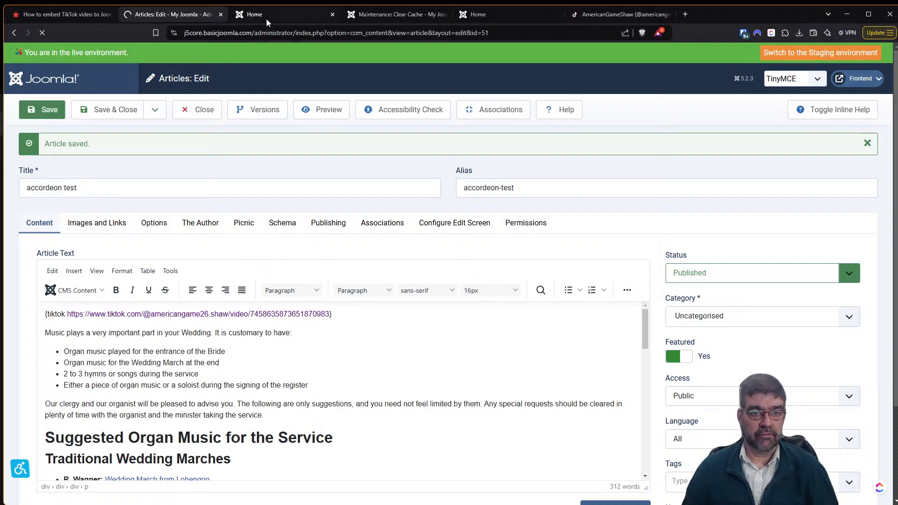
Reload the site's Home page to check the saved accordeon test article, then return to the article editor.
{"action": "left_click", "coordinate": [266, 19]}
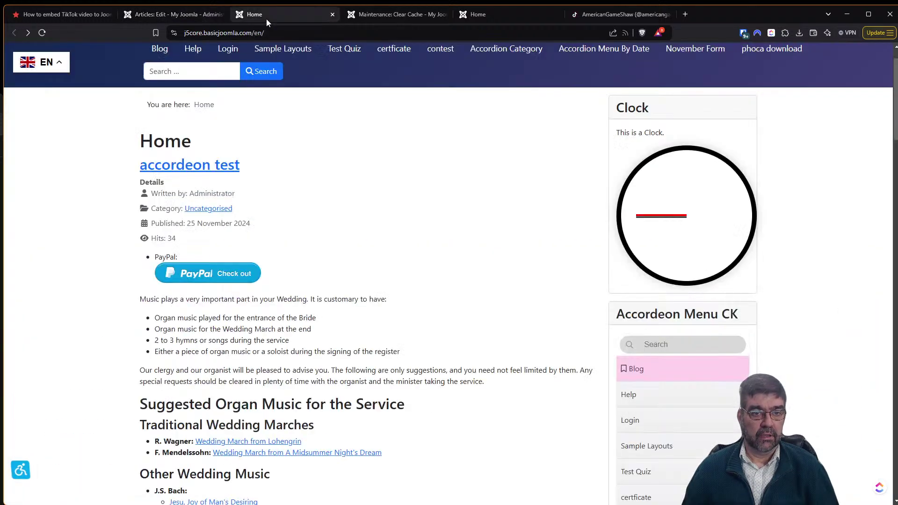
{"action": "key", "text": "F5"}
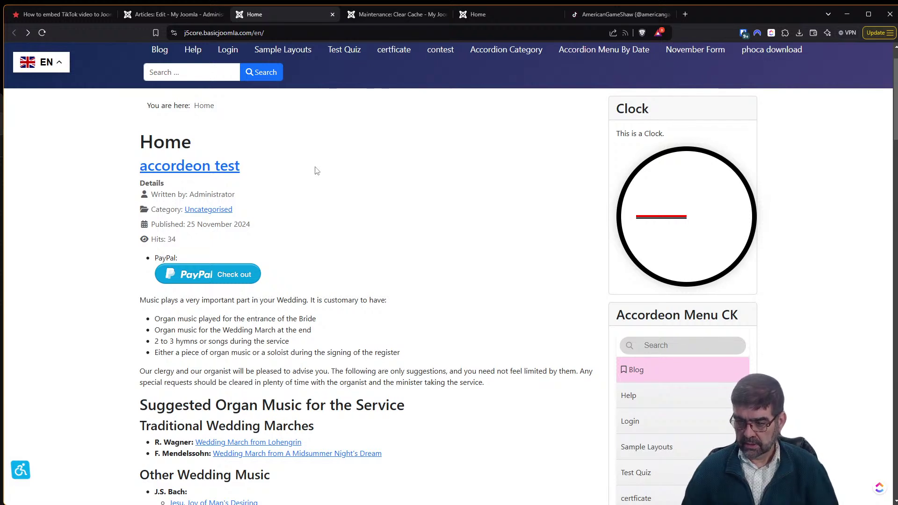
{"action": "scroll", "coordinate": [316, 171], "scroll_direction": "down", "scroll_amount": 2}
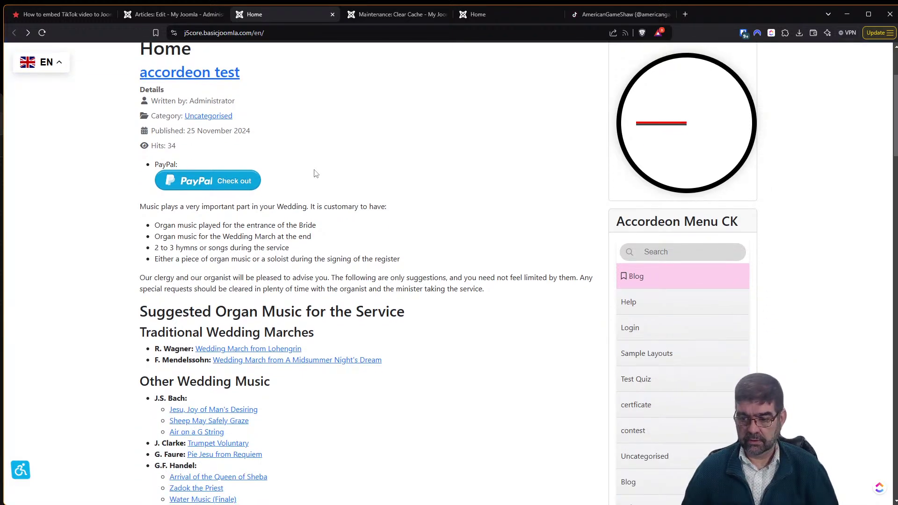
{"action": "scroll", "coordinate": [315, 174], "scroll_direction": "up", "scroll_amount": 2}
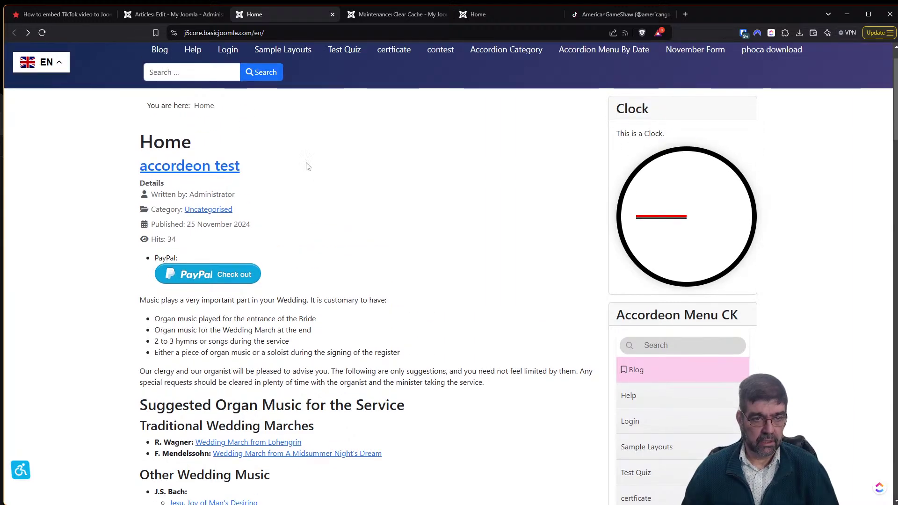
{"action": "left_click", "coordinate": [173, 14]}
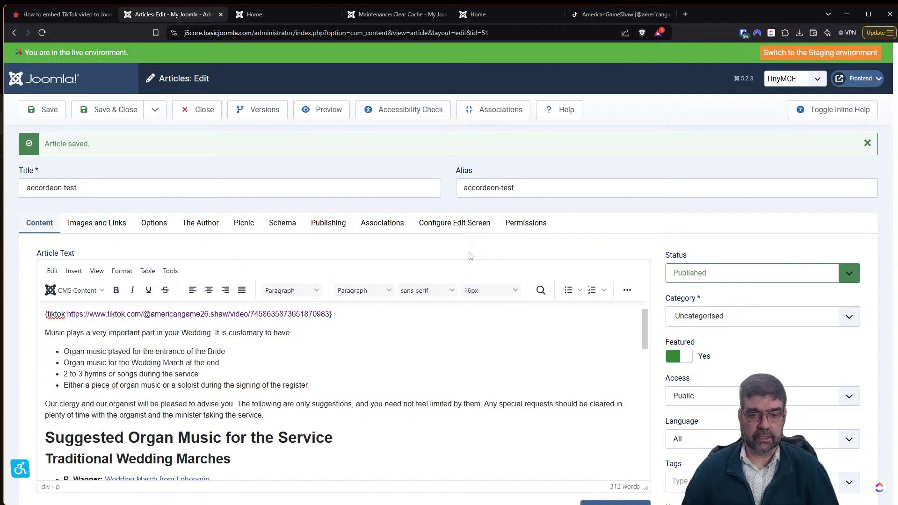
In the HTML source, strip the opening and closing anchor tags and stray bracket from the TikTok link, then apply.
{"action": "left_click", "coordinate": [626, 291]}
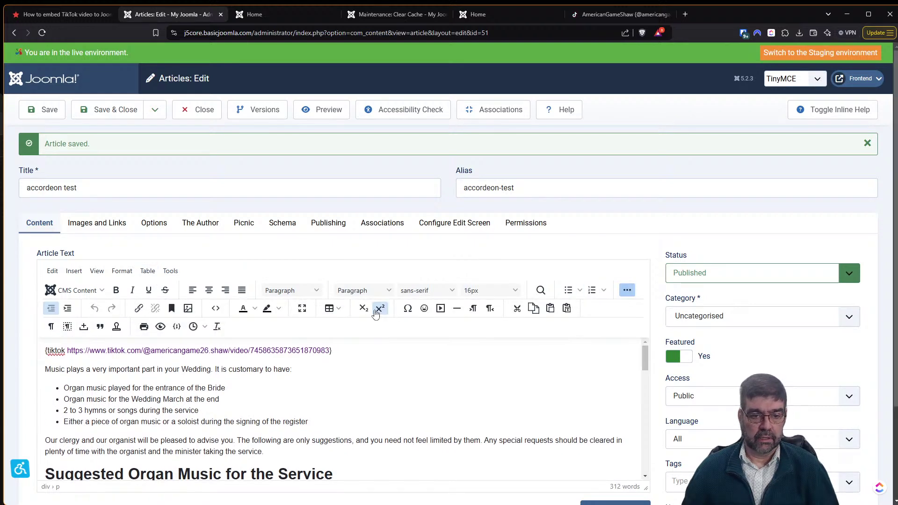
{"action": "left_click", "coordinate": [216, 310]}
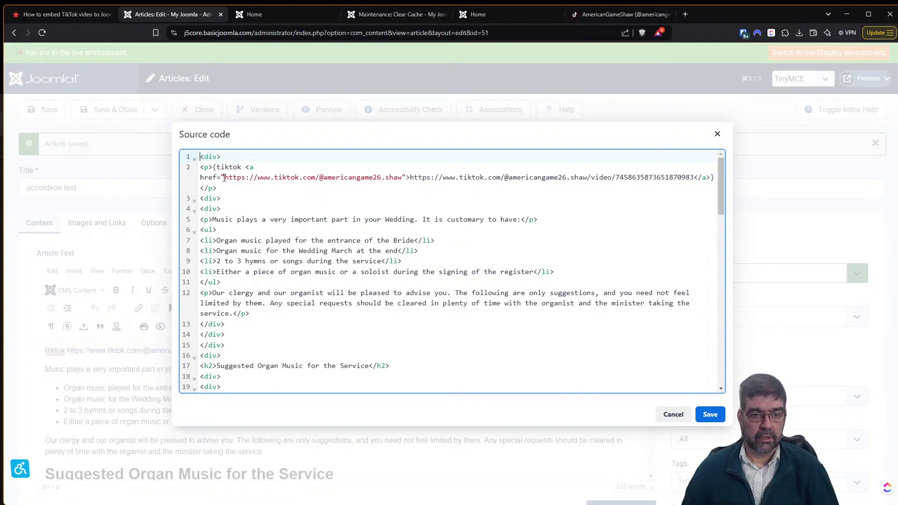
{"action": "left_click_drag", "start_coordinate": [225, 178], "coordinate": [250, 167]}
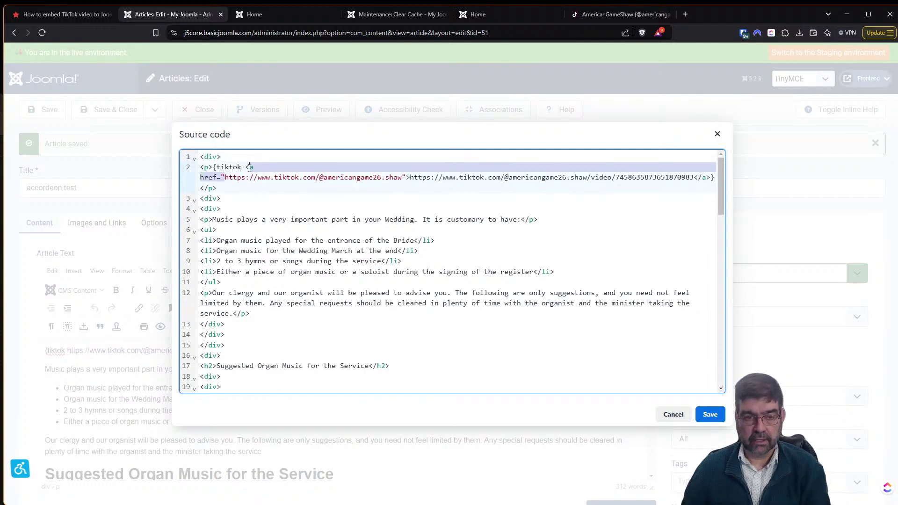
{"action": "key", "text": "BackSpace"}
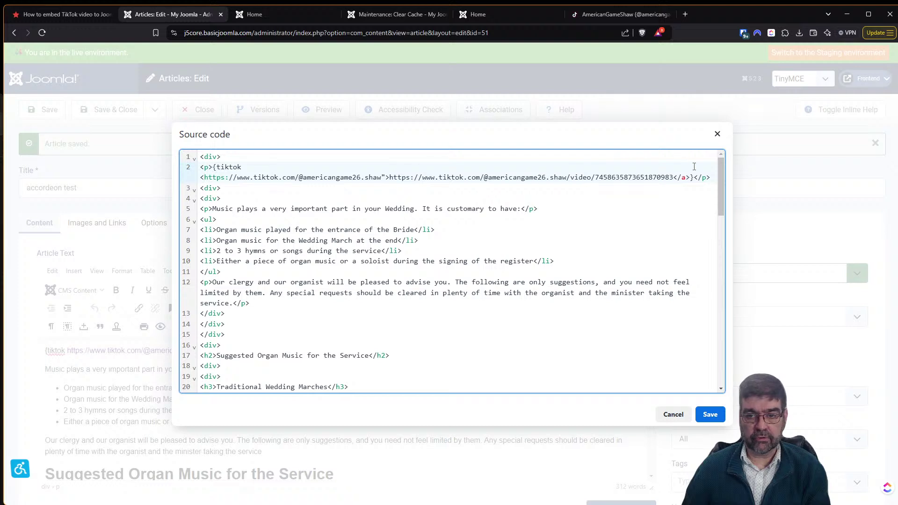
{"action": "left_click_drag", "start_coordinate": [675, 177], "coordinate": [691, 177]}
{"action": "key", "text": "BackSpace"}
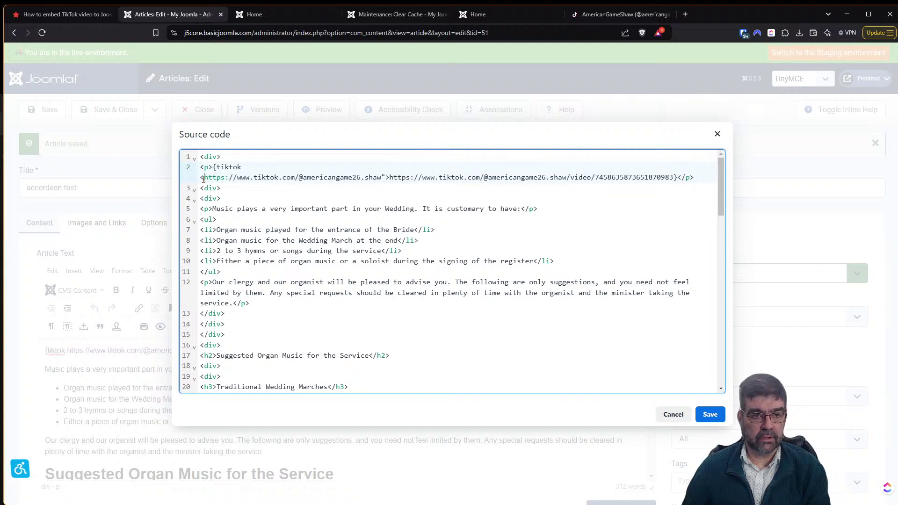
{"action": "key", "text": "Delete"}
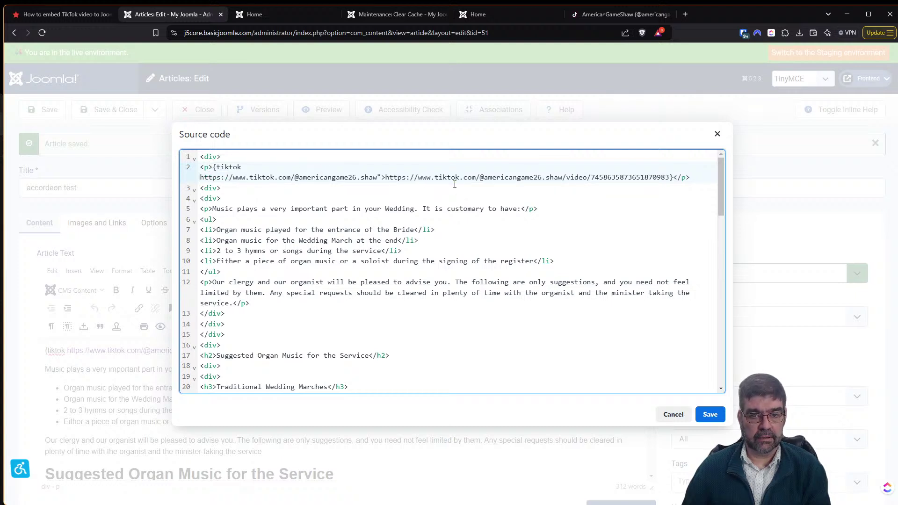
{"action": "left_click", "coordinate": [709, 415]}
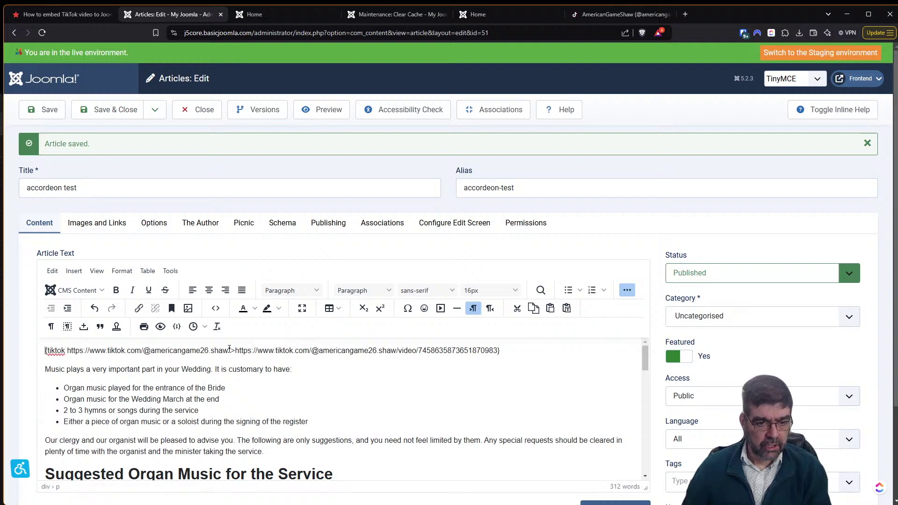
Delete the leftover link text and paste the saved profile URL over the TikTok URL in the tag.
{"action": "key", "text": "Delete"}
{"action": "key", "text": "Delete"}
{"action": "key", "text": "Delete"}
{"action": "key", "text": "Delete"}
{"action": "key", "text": "Delete"}
{"action": "key", "text": "Delete"}
{"action": "key", "text": "Delete"}
{"action": "key", "text": "Delete"}
{"action": "key", "text": "Delete"}
{"action": "key", "text": "Delete"}
{"action": "key", "text": "Delete"}
{"action": "key", "text": "Delete"}
{"action": "key", "text": "Delete"}
{"action": "key", "text": "Delete"}
{"action": "key", "text": "Delete"}
{"action": "key", "text": "Delete"}
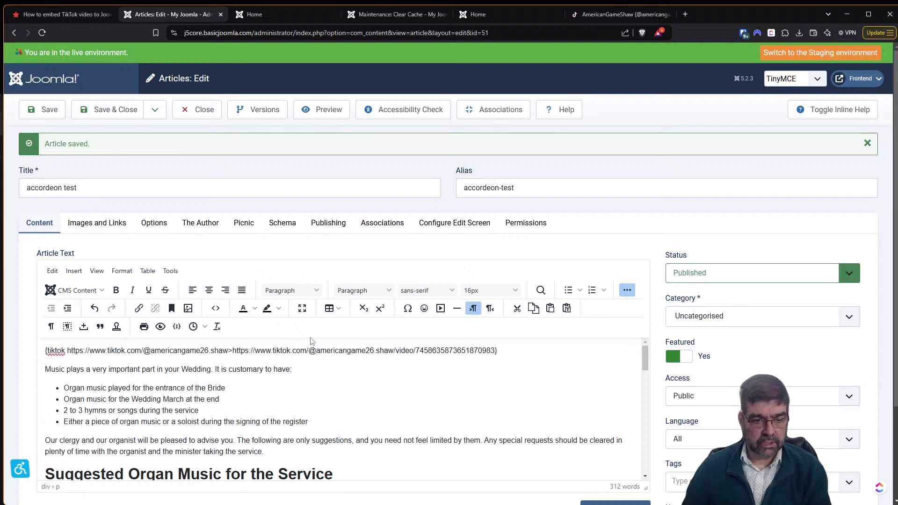
{"action": "key", "text": "Delete"}
{"action": "key", "text": "Delete"}
{"action": "key", "text": "Delete"}
{"action": "key", "text": "Delete"}
{"action": "key", "text": "Delete"}
{"action": "key", "text": "Delete"}
{"action": "key", "text": "Delete"}
{"action": "key", "text": "Delete"}
{"action": "key", "text": "Delete"}
{"action": "key", "text": "Delete"}
{"action": "key", "text": "Delete"}
{"action": "key", "text": "Delete"}
{"action": "key", "text": "Delete"}
{"action": "key", "text": "Delete"}
{"action": "key", "text": "Delete"}
{"action": "key", "text": "Delete"}
{"action": "key", "text": "Delete"}
{"action": "key", "text": "Delete"}
{"action": "key", "text": "Delete"}
{"action": "key", "text": "Delete"}
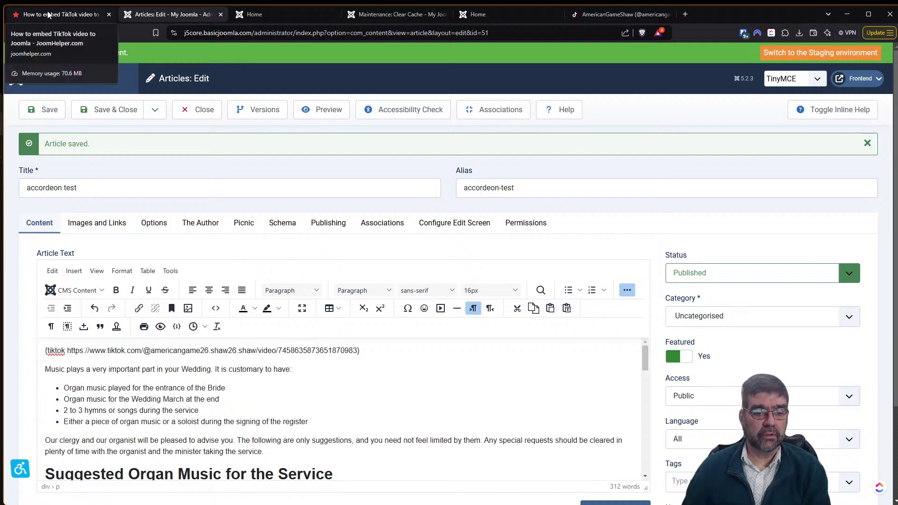
{"action": "left_click_drag", "start_coordinate": [70, 351], "coordinate": [361, 350]}
{"action": "left_click", "coordinate": [73, 351]}
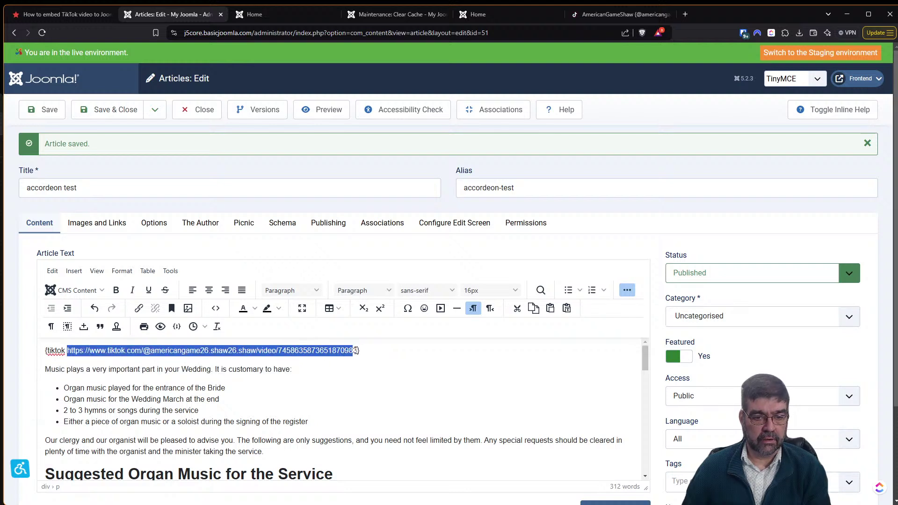
{"action": "left_click_drag", "start_coordinate": [356, 350], "coordinate": [358, 350]}
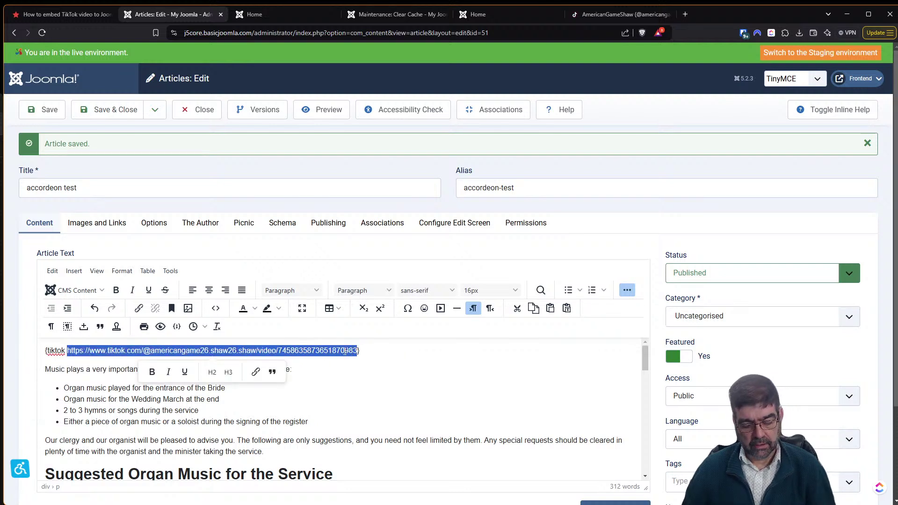
{"action": "key", "text": "super+v"}
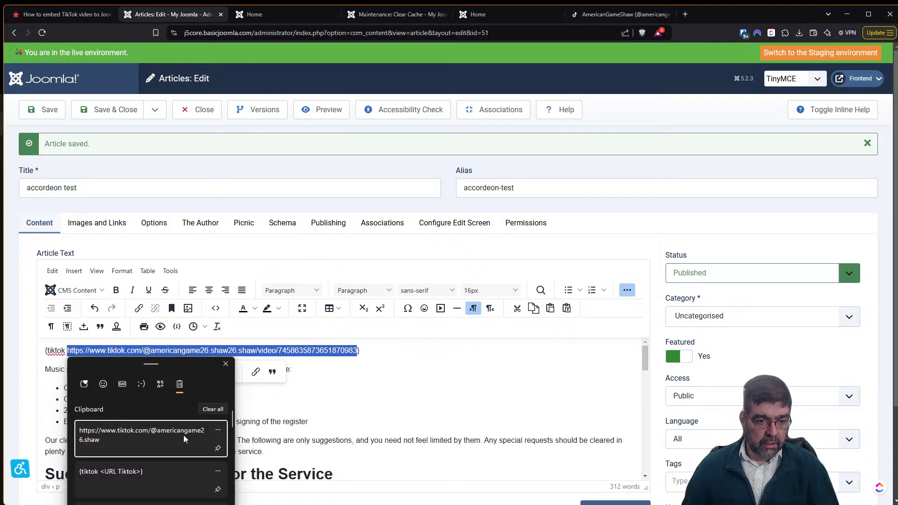
{"action": "left_click", "coordinate": [184, 438]}
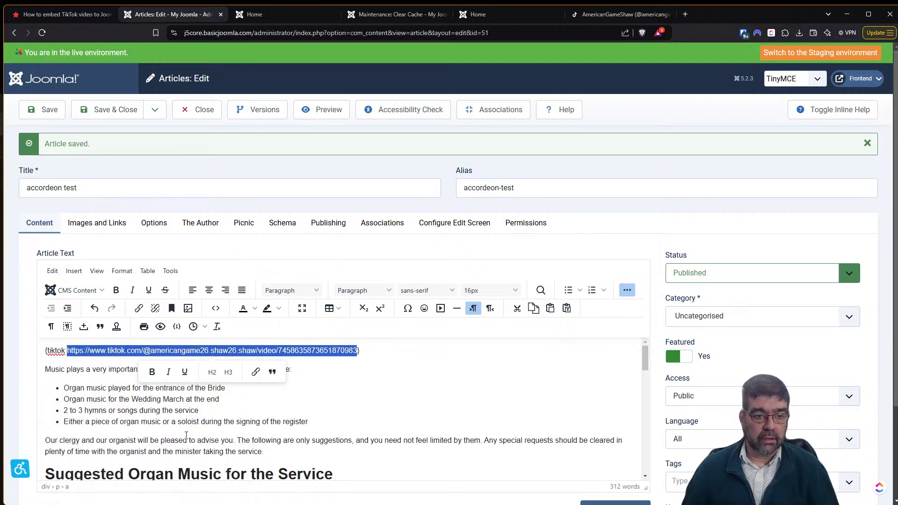
Copy the TikTok profile page address and come back to the article editor.
{"action": "left_click", "coordinate": [608, 14]}
{"action": "left_click", "coordinate": [312, 32]}
{"action": "right_click", "coordinate": [264, 30]}
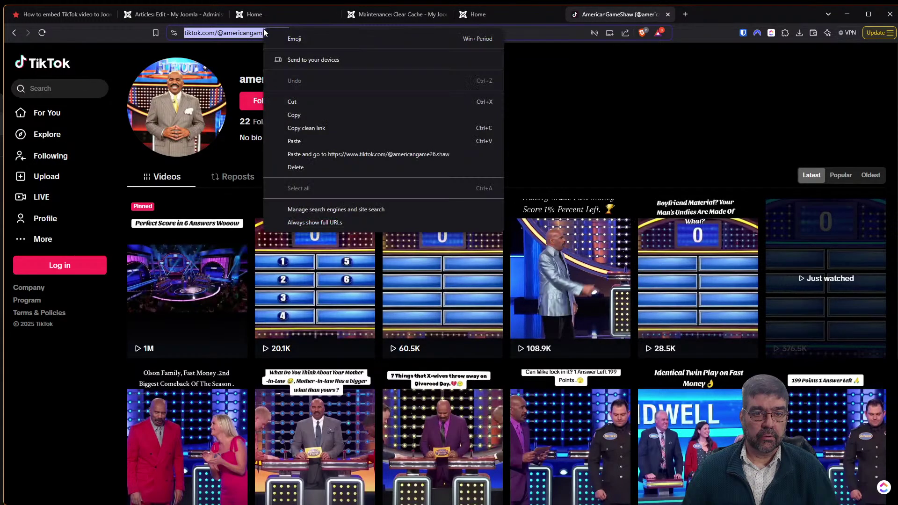
{"action": "left_click", "coordinate": [318, 115]}
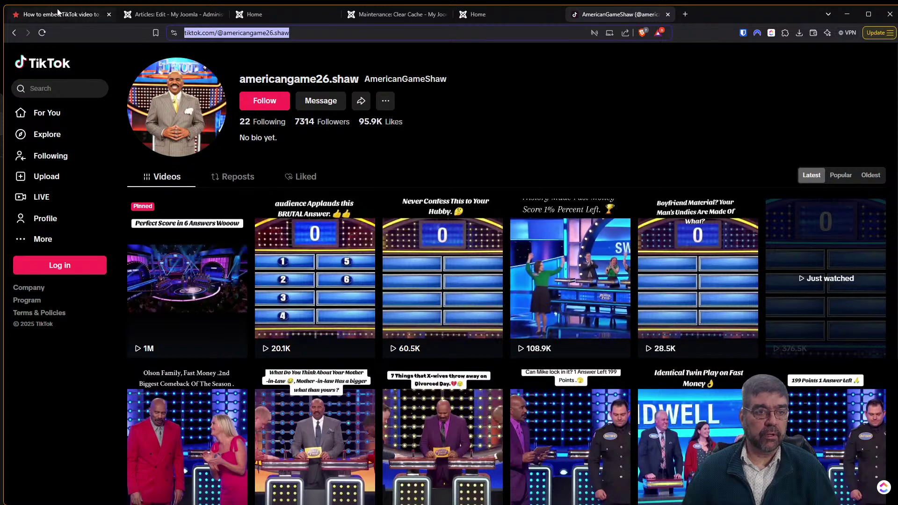
{"action": "left_click", "coordinate": [55, 16]}
{"action": "left_click", "coordinate": [160, 15]}
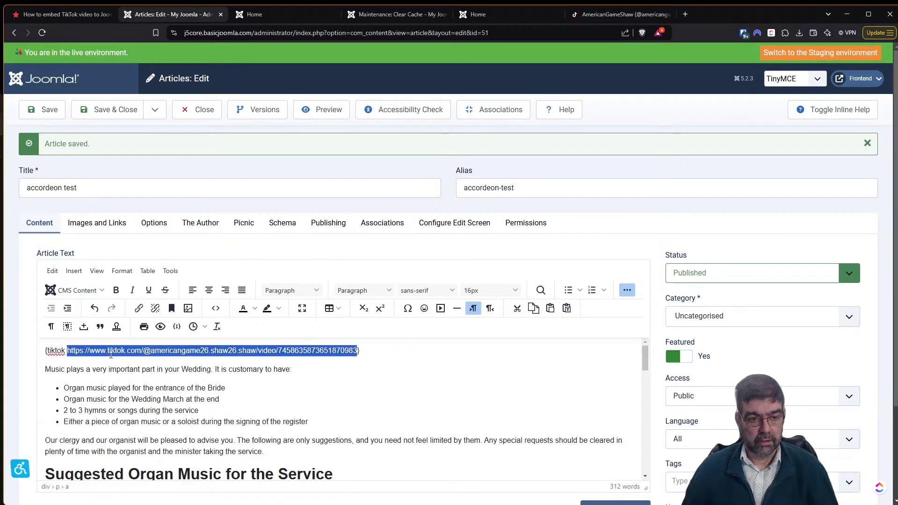
Paste into the TikTok tag, then select the linked URL and delete its video path.
{"action": "key", "text": "ctrl+v"}
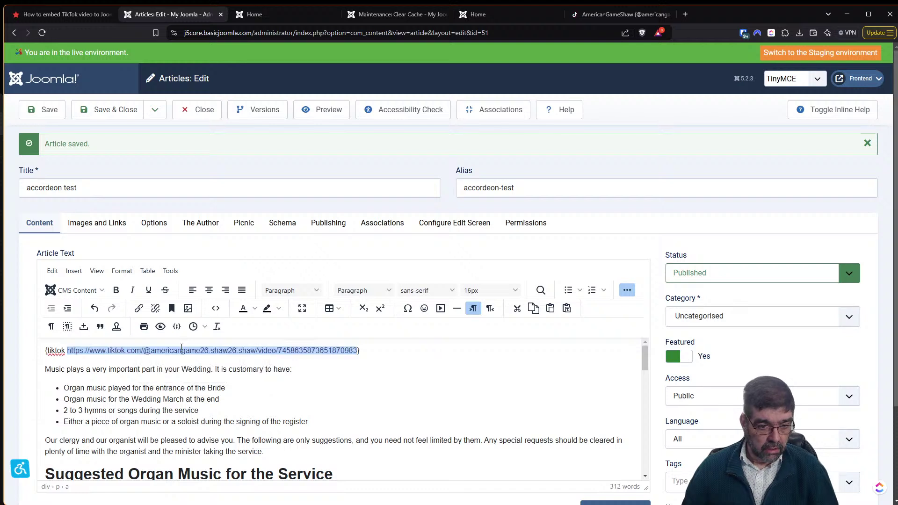
{"action": "left_click", "coordinate": [348, 376]}
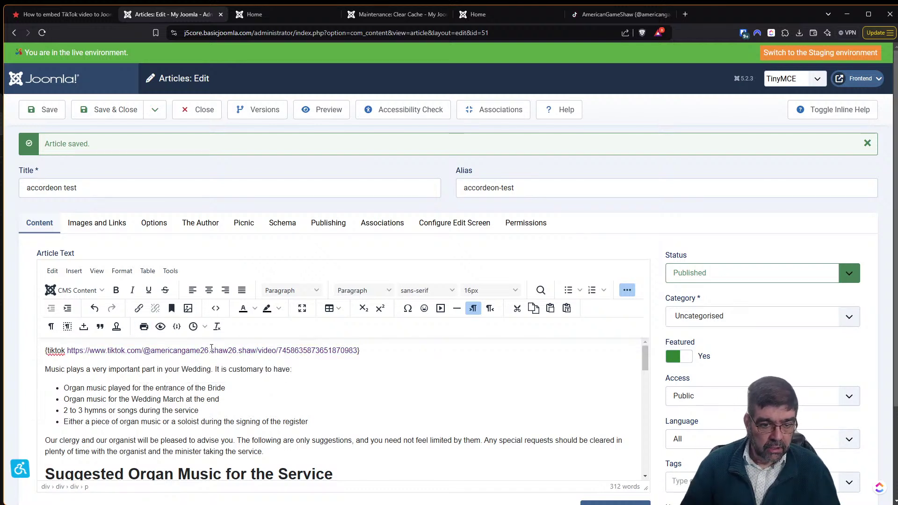
{"action": "left_click", "coordinate": [623, 14]}
{"action": "left_click", "coordinate": [252, 33]}
{"action": "left_click", "coordinate": [174, 14]}
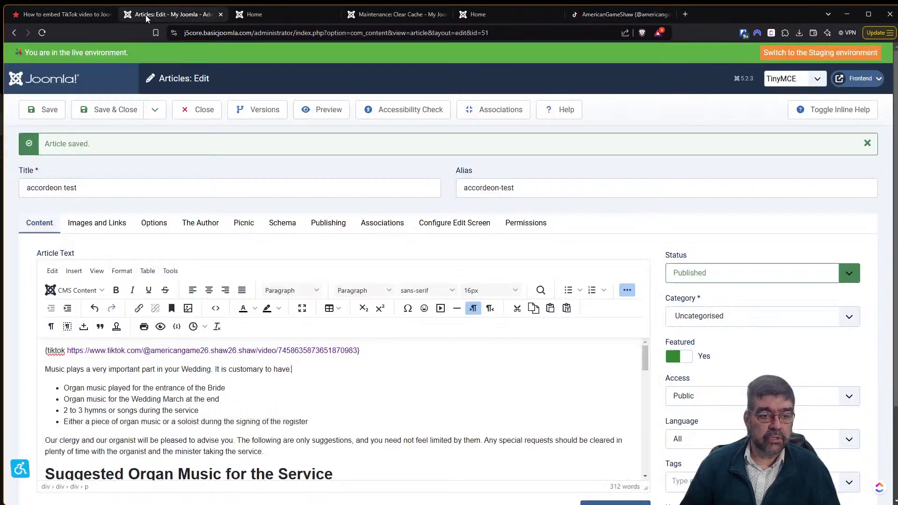
{"action": "double_click", "coordinate": [213, 351]}
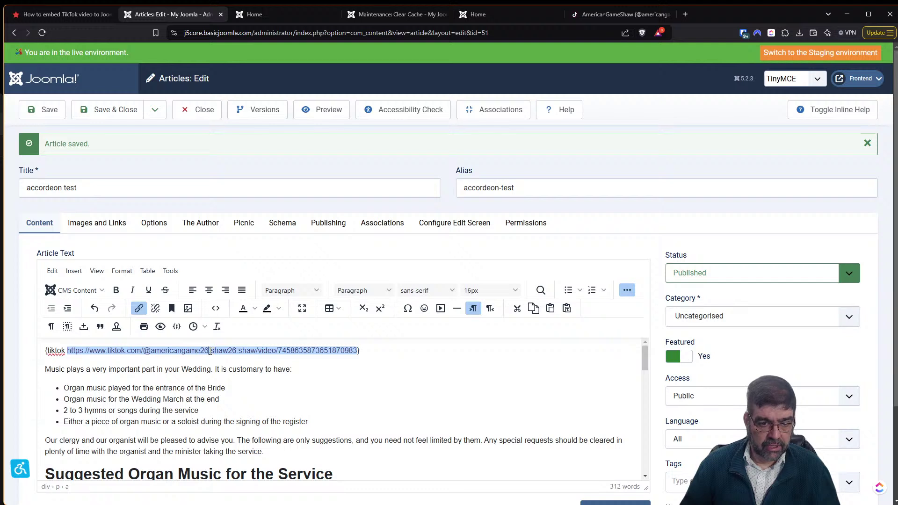
{"action": "key", "text": "BackSpace"}
{"action": "key", "text": "BackSpace"}
{"action": "key", "text": "BackSpace"}
{"action": "key", "text": "BackSpace"}
{"action": "key", "text": "BackSpace"}
{"action": "key", "text": "BackSpace"}
{"action": "key", "text": "BackSpace"}
{"action": "key", "text": "BackSpace"}
{"action": "key", "text": "BackSpace"}
{"action": "key", "text": "BackSpace"}
{"action": "key", "text": "BackSpace"}
{"action": "key", "text": "BackSpace"}
{"action": "key", "text": "BackSpace"}
{"action": "key", "text": "BackSpace"}
{"action": "key", "text": "BackSpace"}
{"action": "key", "text": "BackSpace"}
{"action": "key", "text": "BackSpace"}
{"action": "key", "text": "BackSpace"}
{"action": "key", "text": "BackSpace"}
{"action": "key", "text": "BackSpace"}
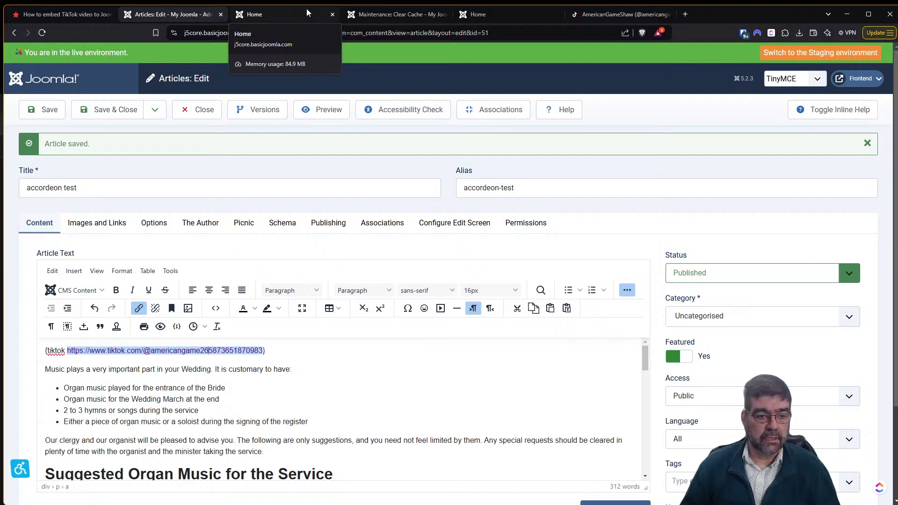
Copy the TikTok profile address again and return to the article editor.
{"action": "left_click", "coordinate": [614, 15]}
{"action": "left_click", "coordinate": [239, 32]}
{"action": "right_click", "coordinate": [239, 33]}
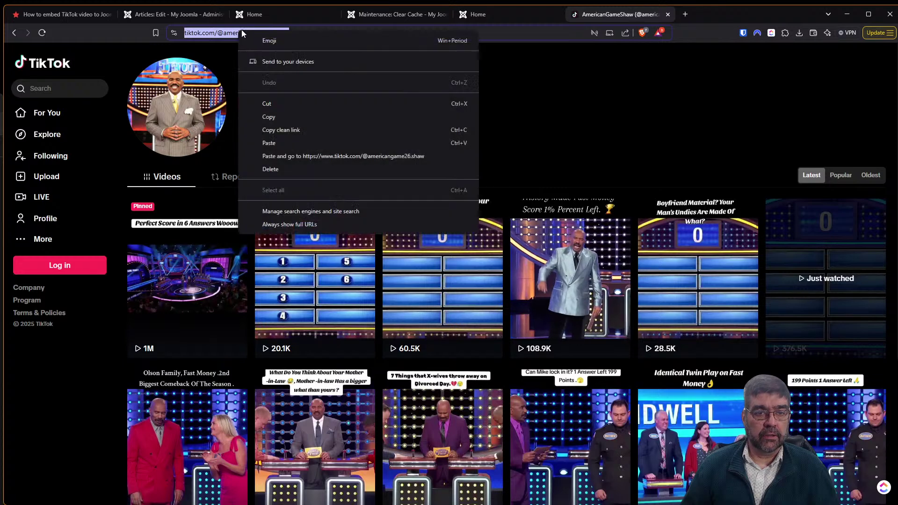
{"action": "left_click", "coordinate": [279, 116]}
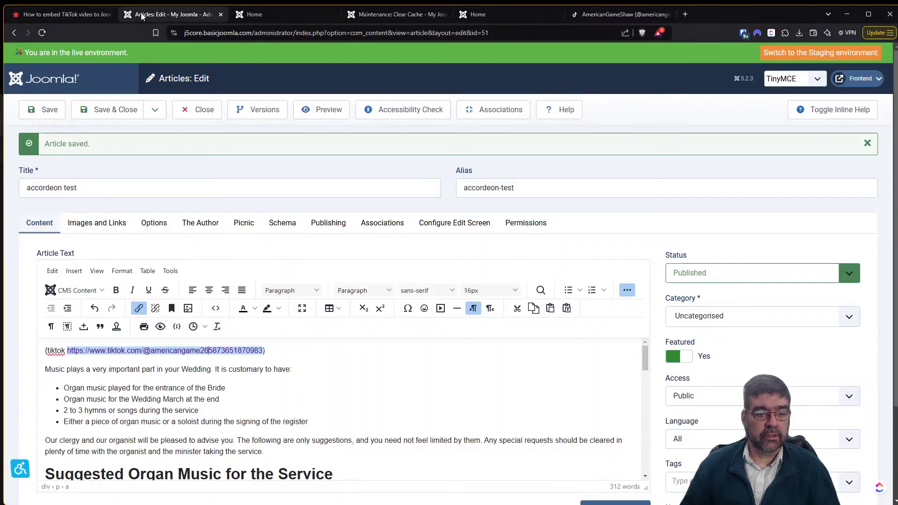
{"action": "left_click", "coordinate": [150, 14]}
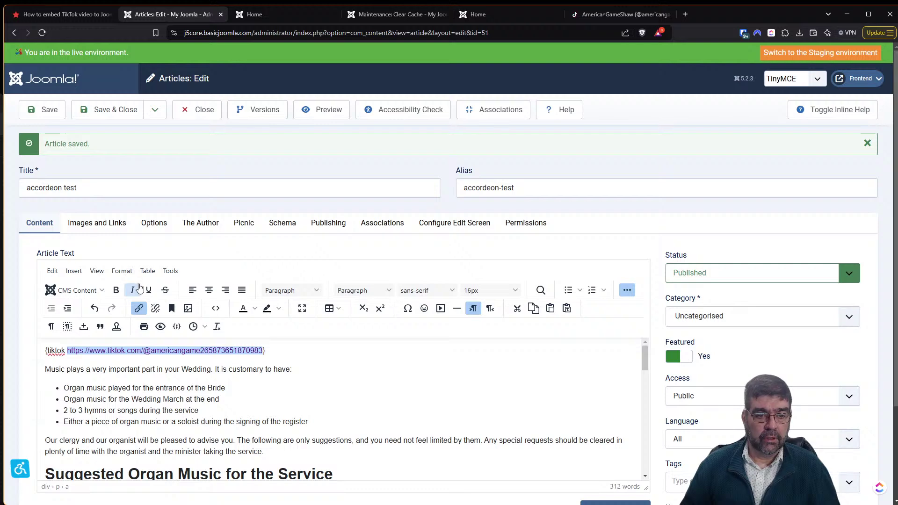
Replace the TikTok tag's link markup with the americangame26.shaw profile URL in the source, save the article, and view the site.
{"action": "left_click", "coordinate": [216, 308]}
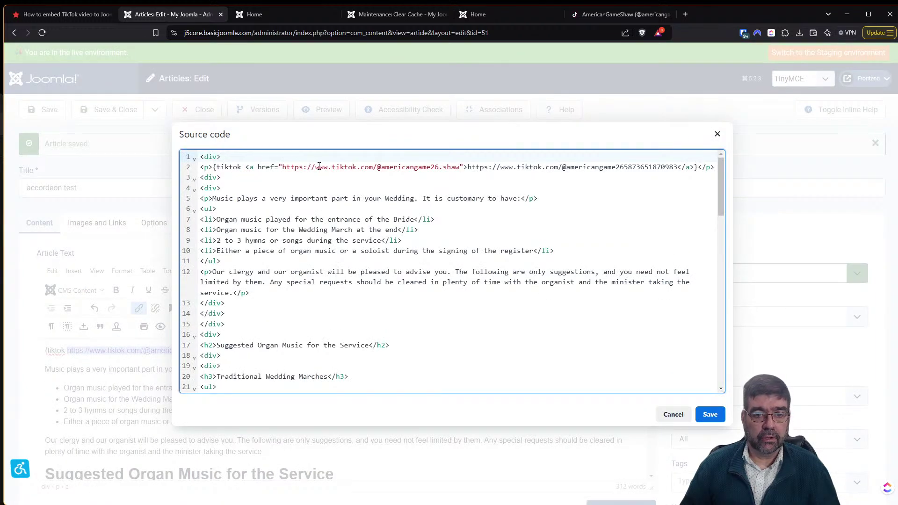
{"action": "left_click_drag", "start_coordinate": [246, 169], "coordinate": [695, 167]}
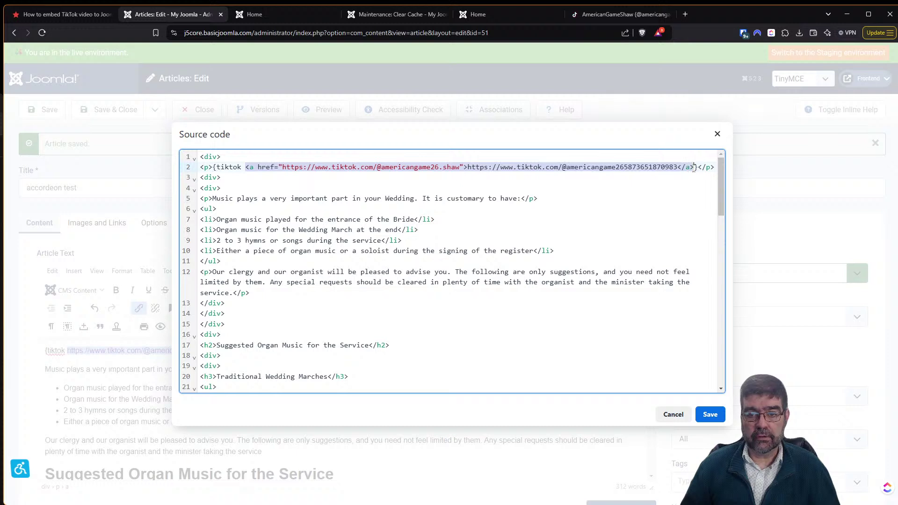
{"action": "key", "text": "ctrl+v"}
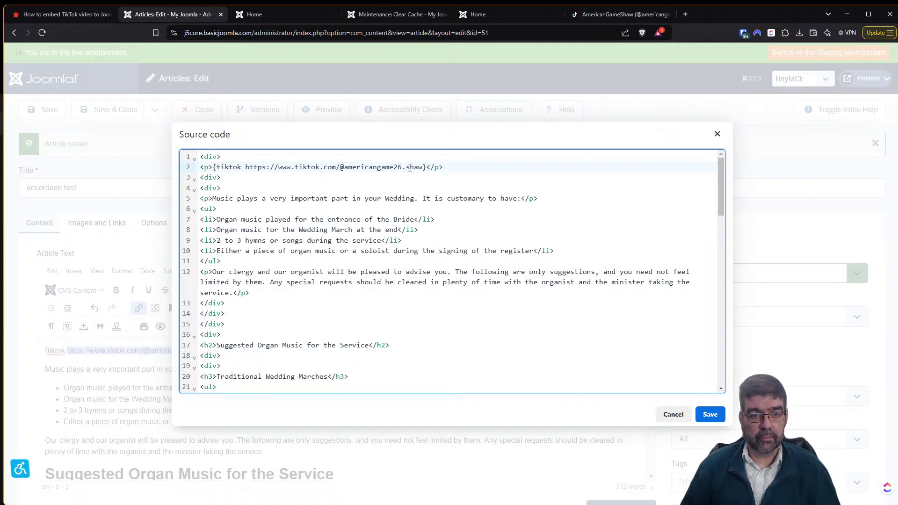
{"action": "left_click", "coordinate": [711, 416]}
{"action": "left_click", "coordinate": [50, 120]}
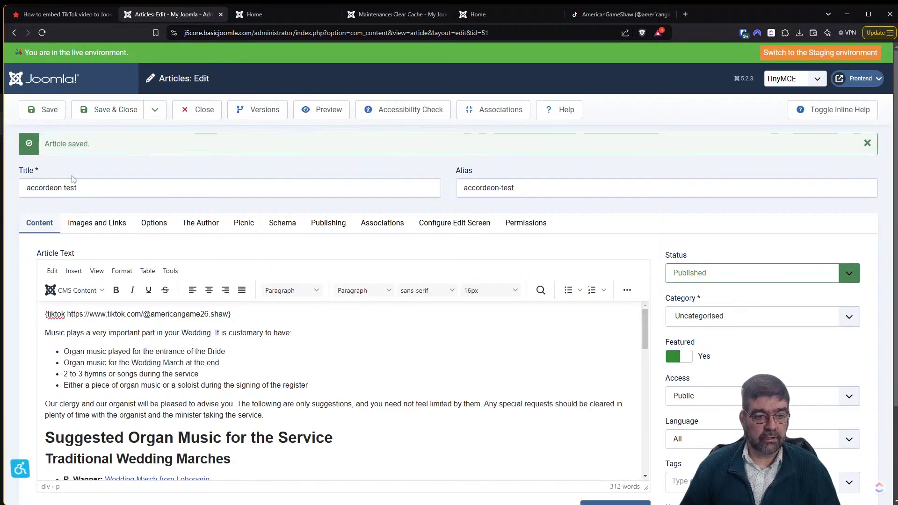
{"action": "left_click", "coordinate": [277, 19]}
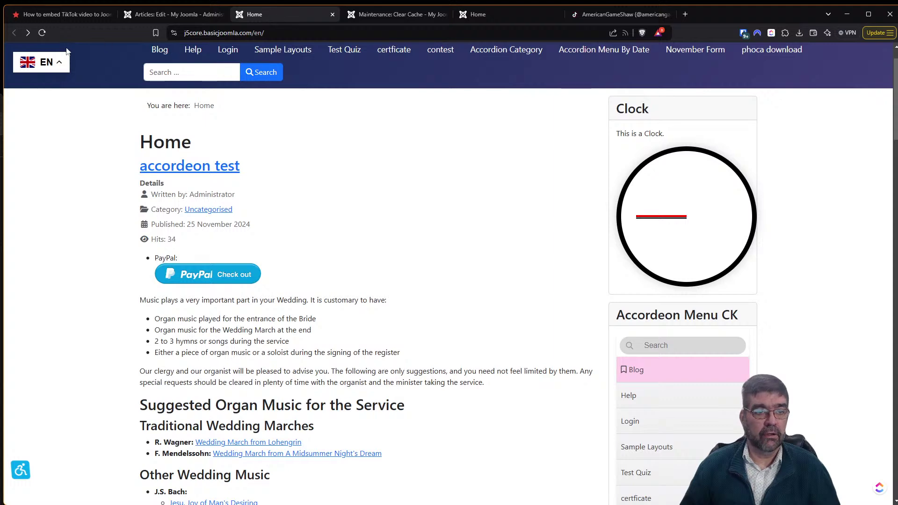
Reload the Home page, scroll to the embedded TikTok profile feed, and open a Family Feud video.
{"action": "left_click", "coordinate": [42, 33]}
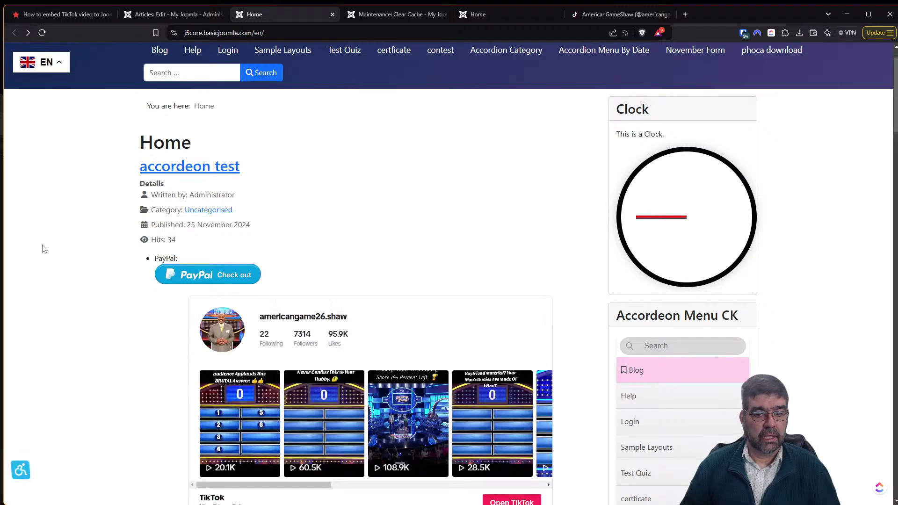
{"action": "scroll", "coordinate": [42, 249], "scroll_direction": "down", "scroll_amount": 3}
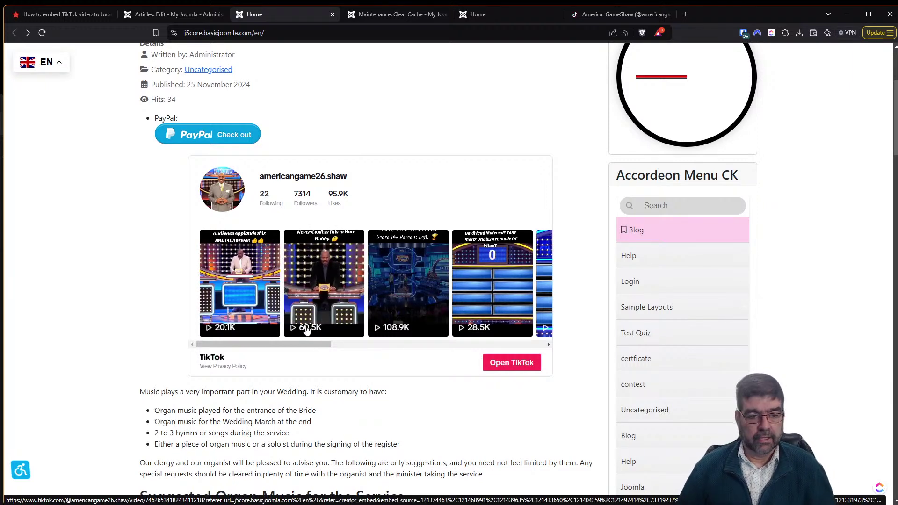
{"action": "left_click_drag", "start_coordinate": [290, 346], "coordinate": [520, 363]}
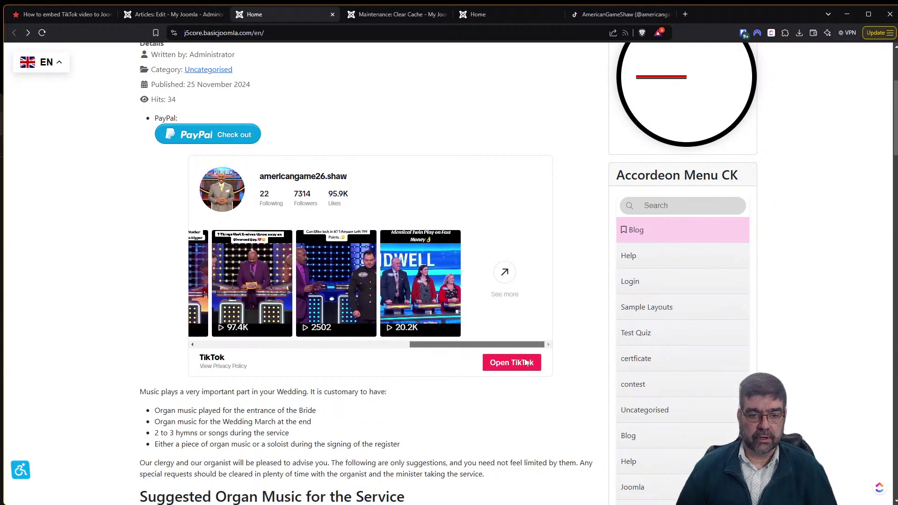
{"action": "left_click", "coordinate": [333, 271]}
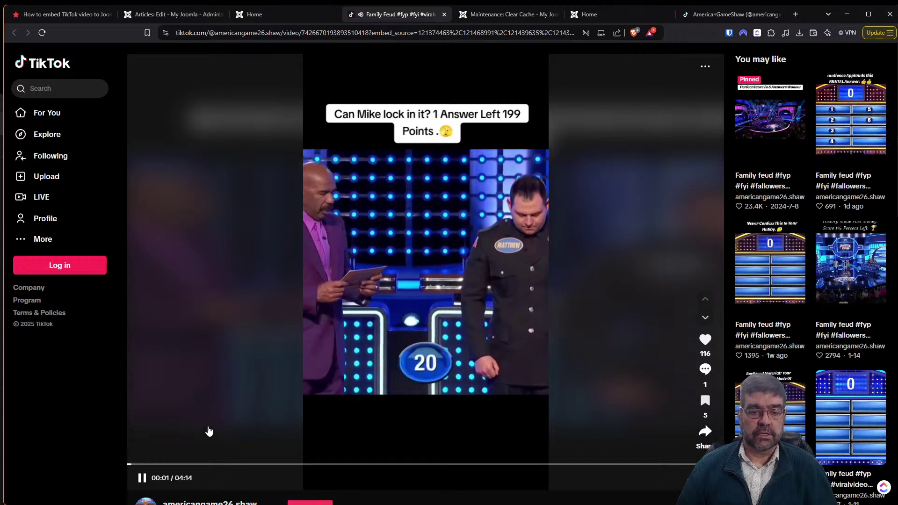
Pause the TikTok video and go back to the JoomHelper extension search results.
{"action": "left_click", "coordinate": [234, 400]}
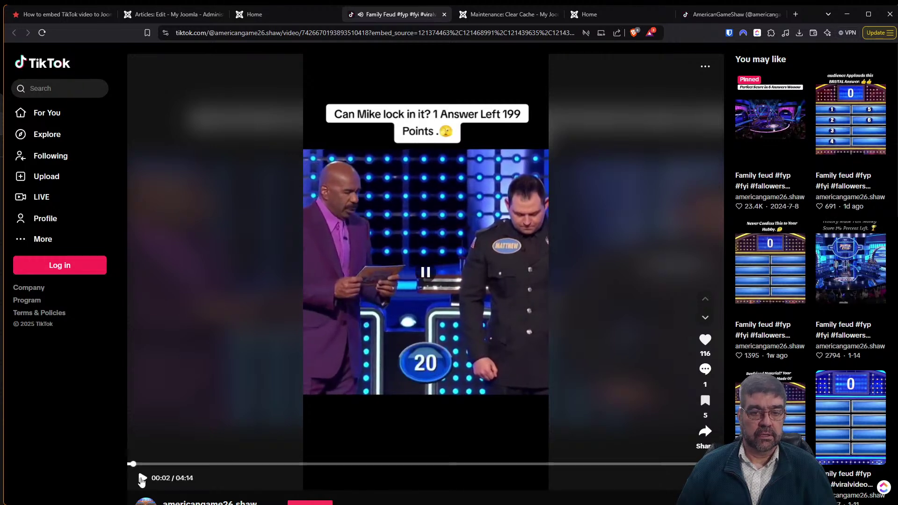
{"action": "left_click", "coordinate": [47, 15]}
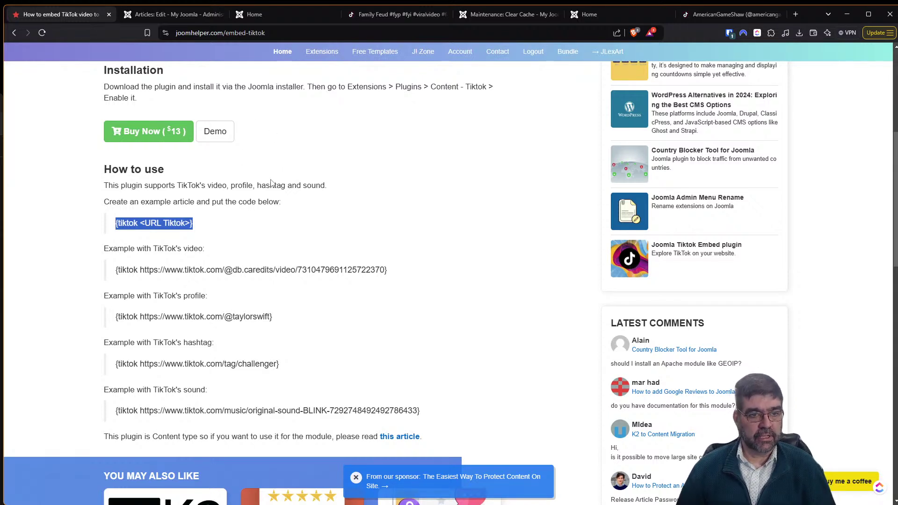
{"action": "left_click", "coordinate": [16, 34]}
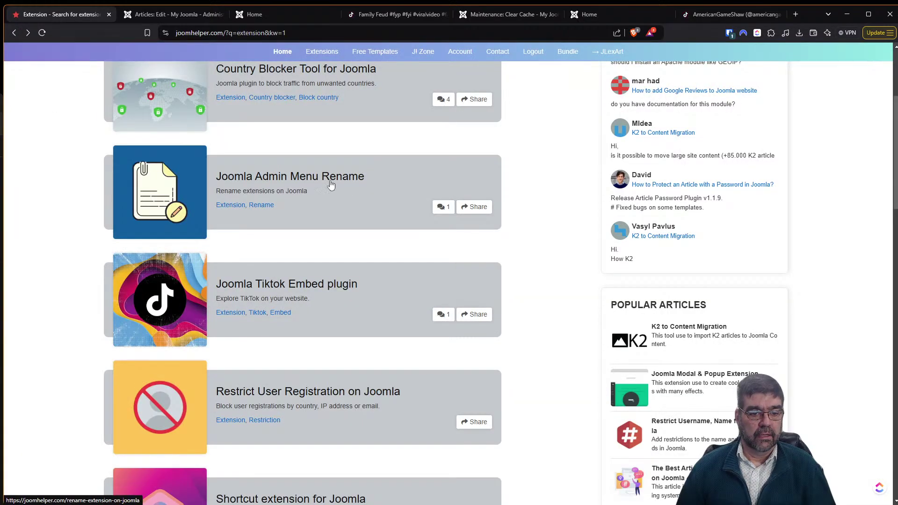
Scroll the JoomHelper results and open the 'Restrict User Registration on Joomla' plugin page.
{"action": "scroll", "coordinate": [330, 183], "scroll_direction": "down", "scroll_amount": 4}
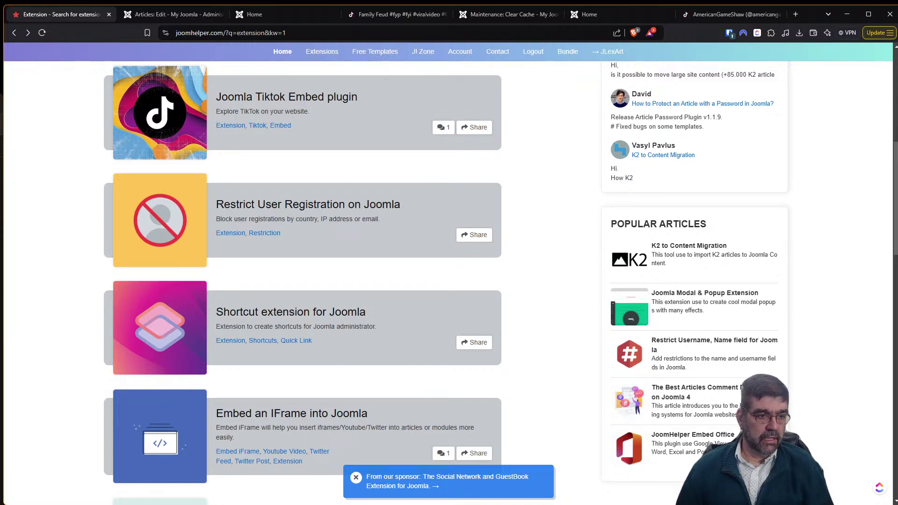
{"action": "scroll", "coordinate": [316, 275], "scroll_direction": "down", "scroll_amount": 2}
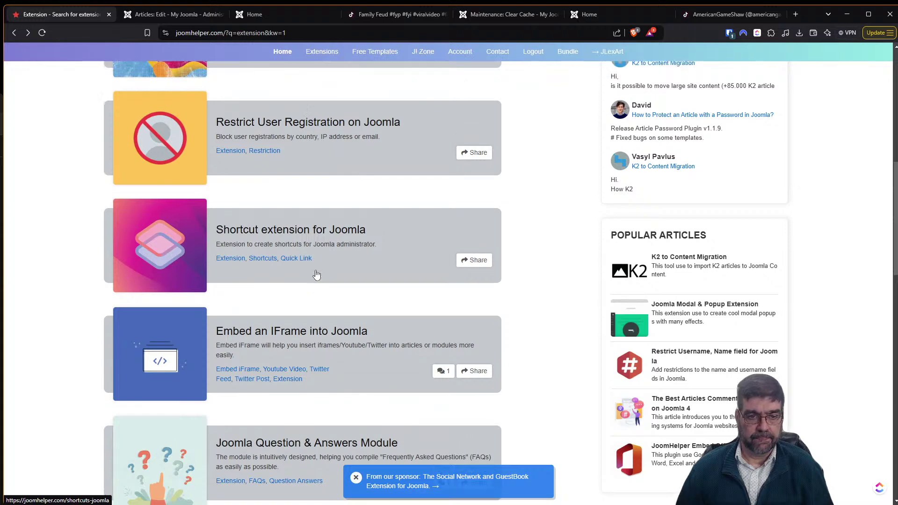
{"action": "scroll", "coordinate": [317, 275], "scroll_direction": "up", "scroll_amount": 4}
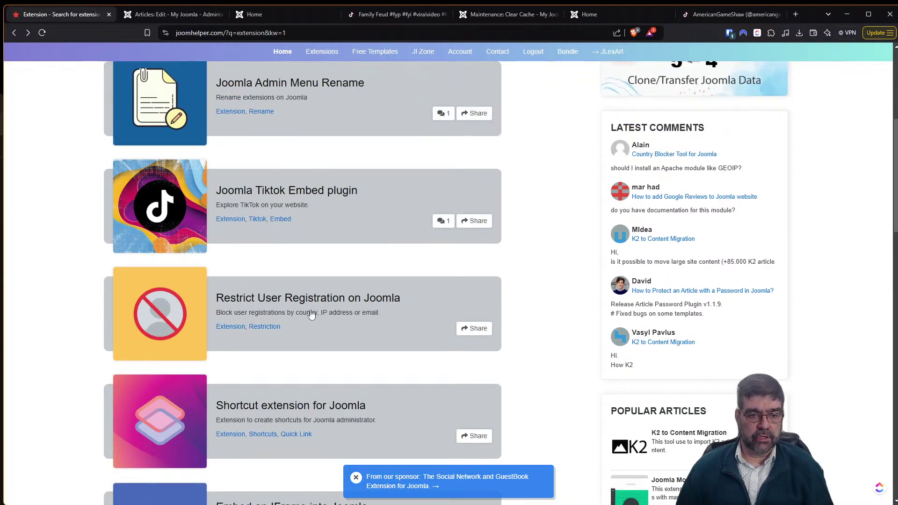
{"action": "left_click", "coordinate": [311, 310]}
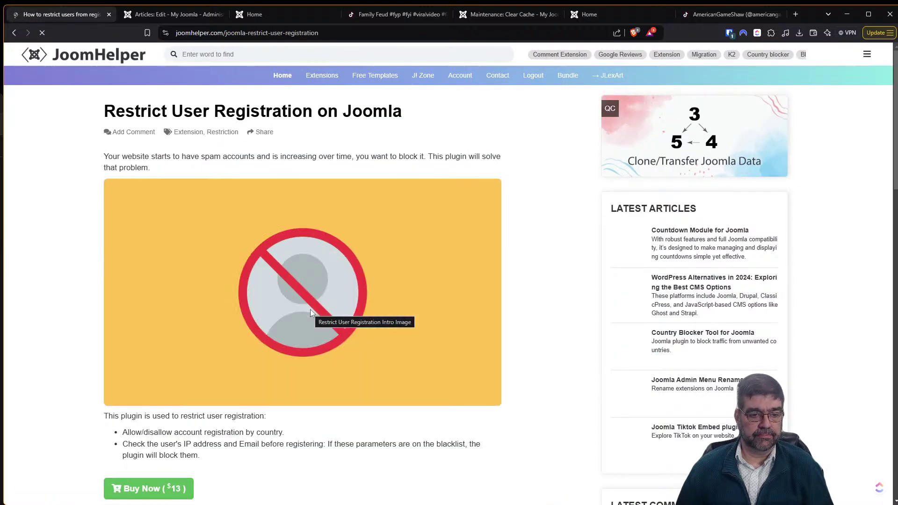
{"action": "scroll", "coordinate": [182, 211], "scroll_direction": "down", "scroll_amount": 3}
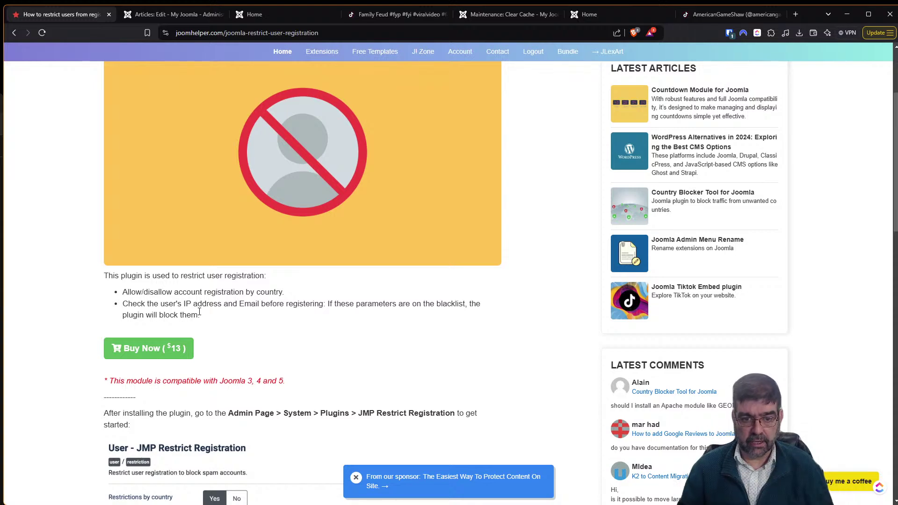
{"action": "scroll", "coordinate": [229, 319], "scroll_direction": "down", "scroll_amount": 4}
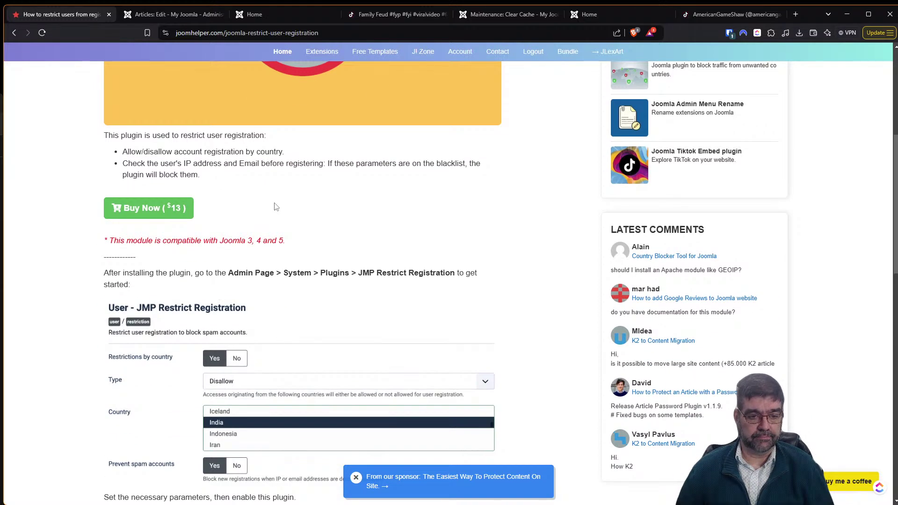
{"action": "scroll", "coordinate": [276, 207], "scroll_direction": "up", "scroll_amount": 1}
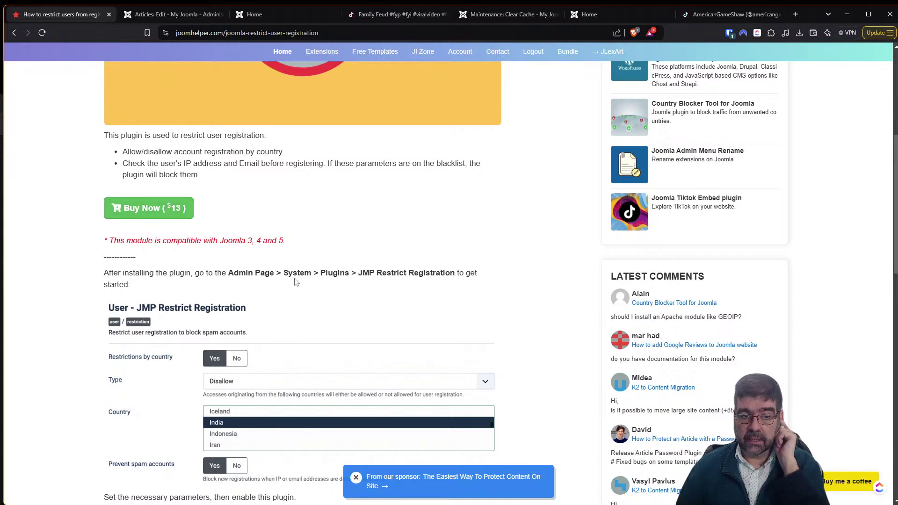
{"action": "scroll", "coordinate": [296, 281], "scroll_direction": "down", "scroll_amount": 3}
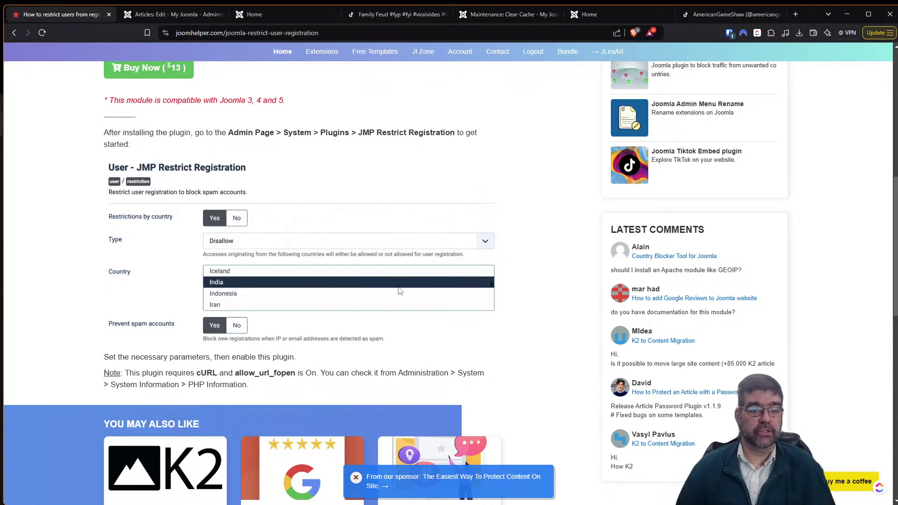
{"action": "scroll", "coordinate": [397, 291], "scroll_direction": "up", "scroll_amount": 4}
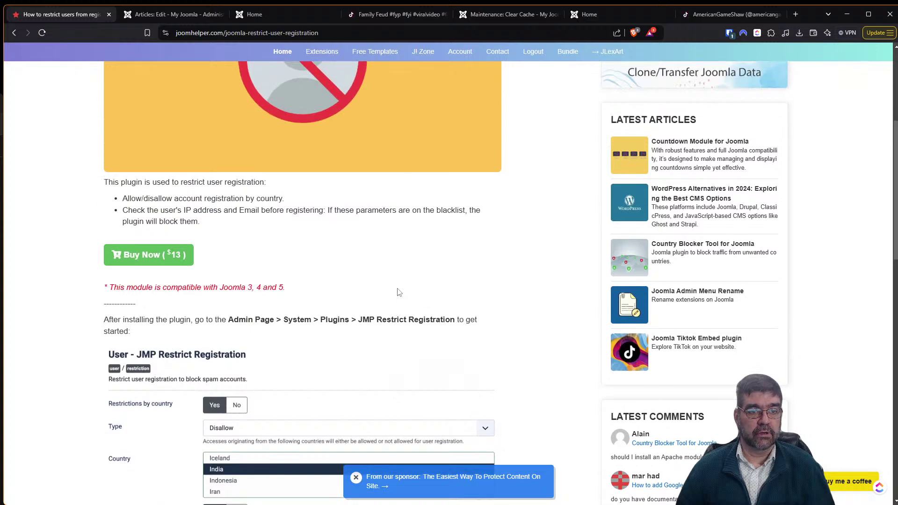
{"action": "scroll", "coordinate": [398, 292], "scroll_direction": "down", "scroll_amount": 3}
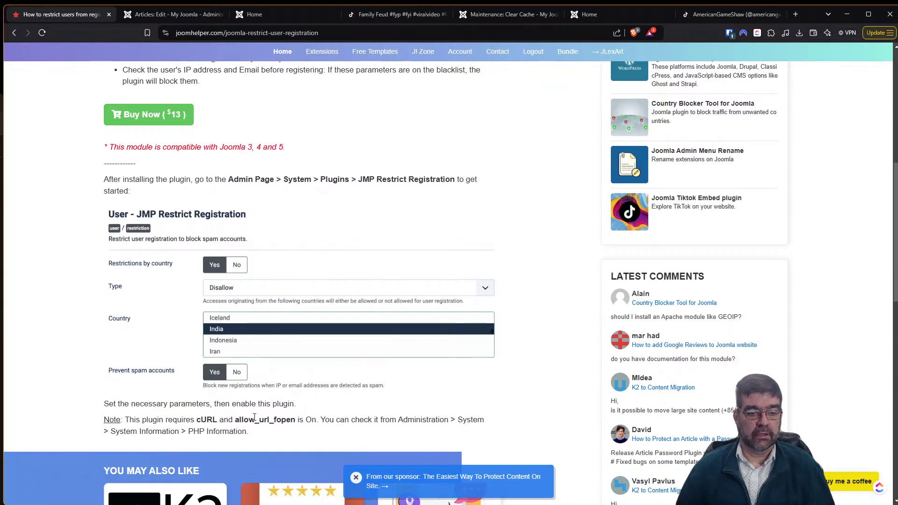
{"action": "left_click", "coordinate": [175, 15]}
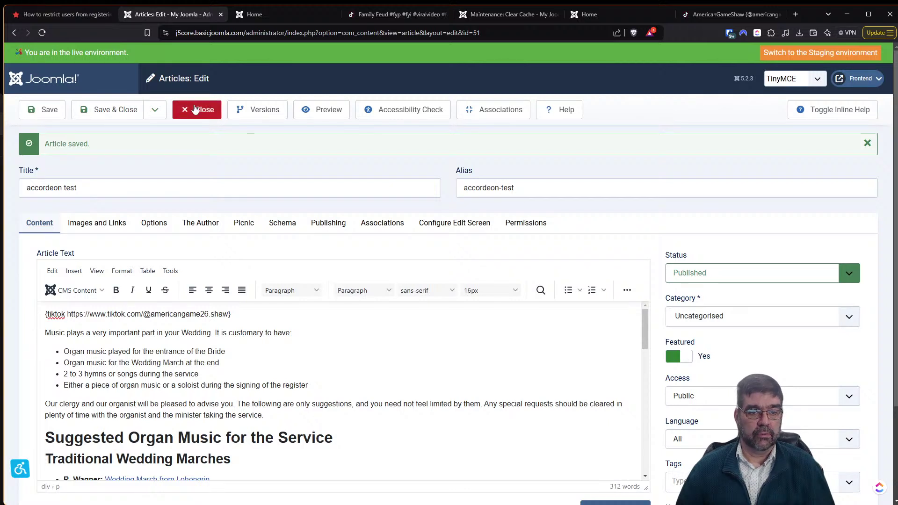
Delete the {tiktok} line from the accordeon test article, save and close it, then open System.
{"action": "left_click_drag", "start_coordinate": [241, 316], "coordinate": [43, 311]}
{"action": "key", "text": "BackSpace"}
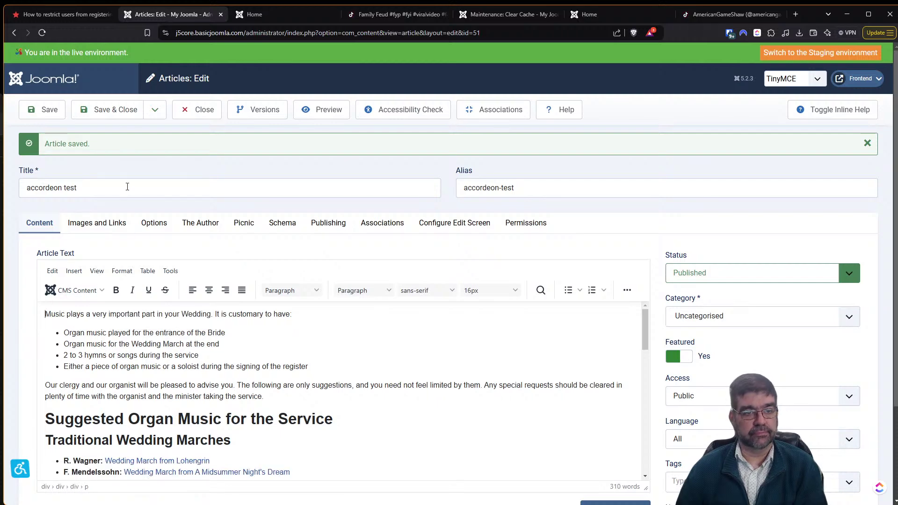
{"action": "left_click", "coordinate": [108, 112]}
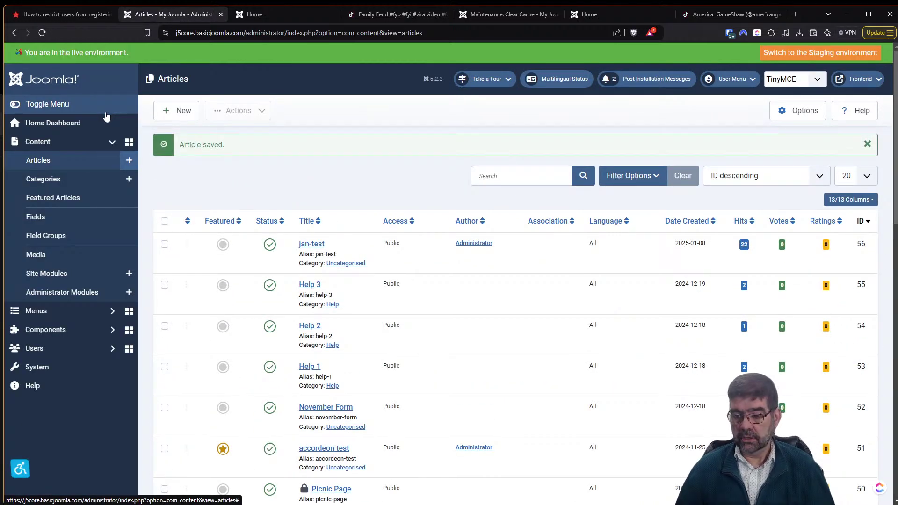
{"action": "left_click", "coordinate": [62, 369]}
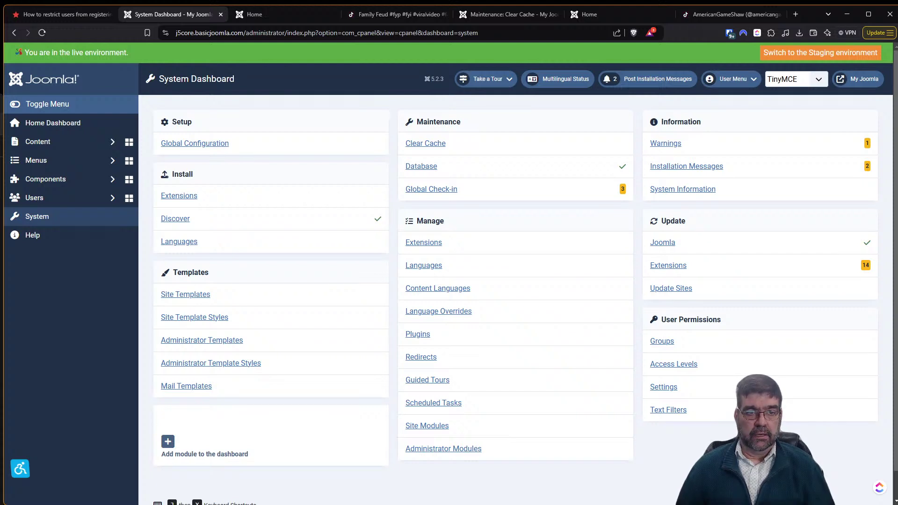
Save the downloaded Restrict User Registration zip, then open Install > Extensions from the System Dashboard.
{"action": "left_click", "coordinate": [75, 14]}
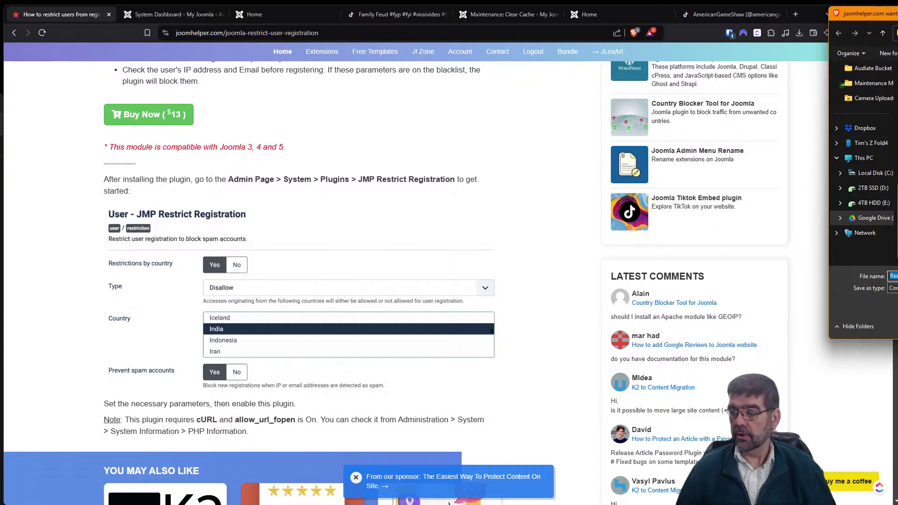
{"action": "key", "text": "Escape"}
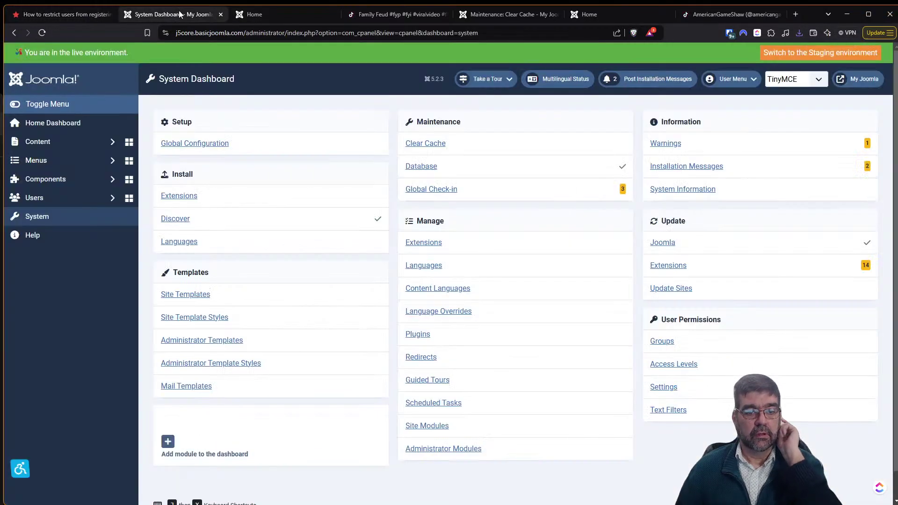
{"action": "left_click", "coordinate": [150, 14]}
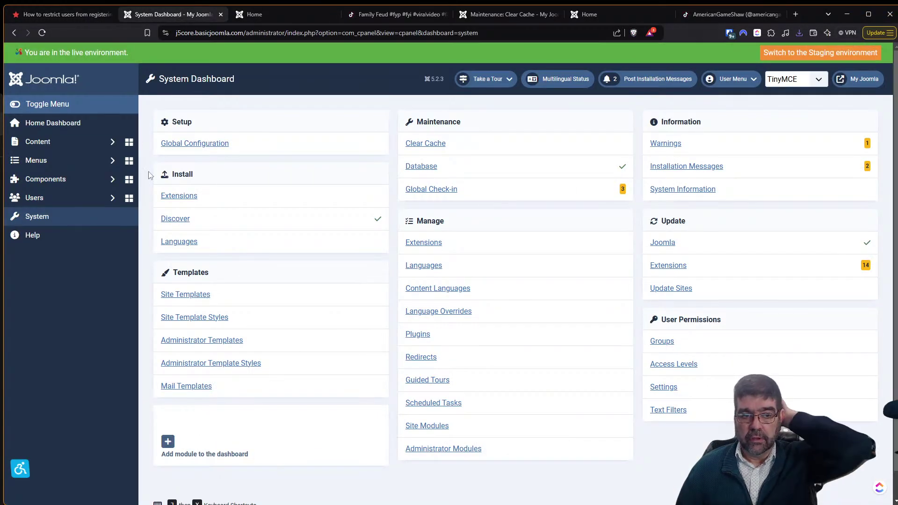
{"action": "left_click", "coordinate": [181, 202]}
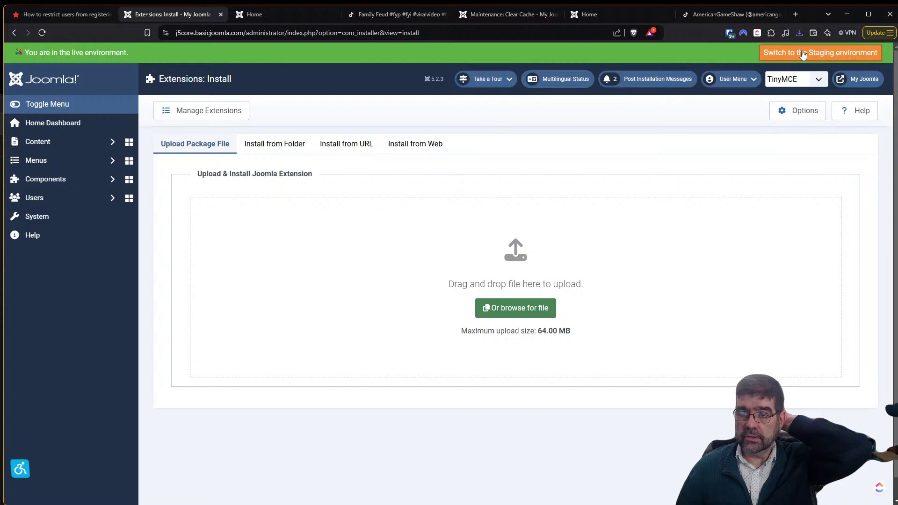
Install the Restrict_User_Registration zip from download history, then go to System > Plugins.
{"action": "left_click", "coordinate": [800, 34]}
{"action": "left_click_drag", "start_coordinate": [744, 72], "coordinate": [508, 269]}
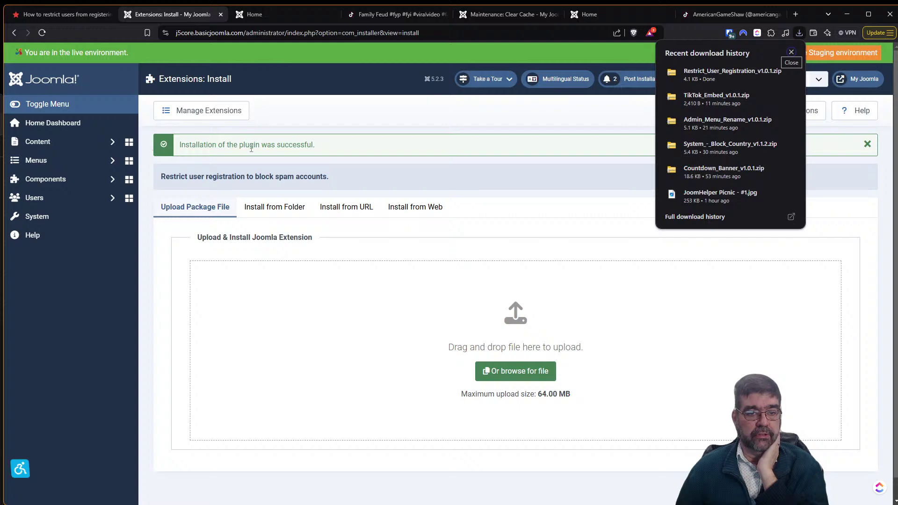
{"action": "left_click", "coordinate": [53, 220]}
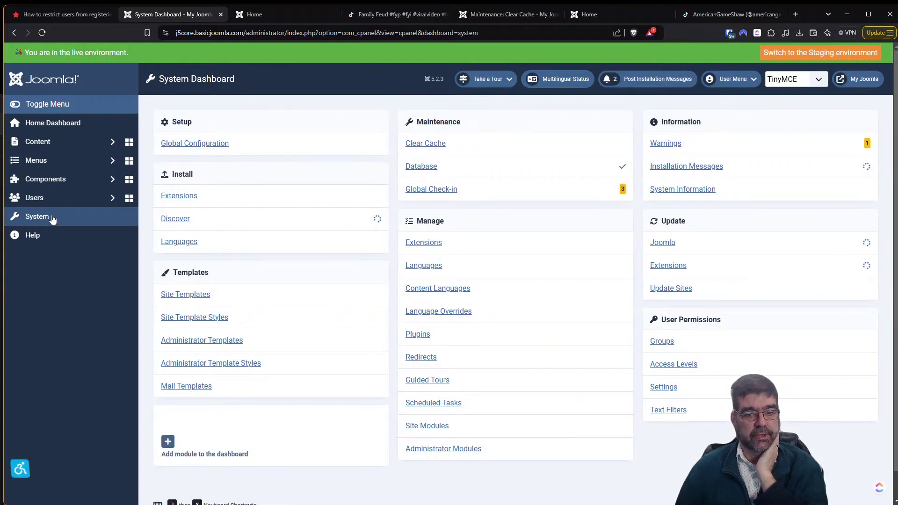
{"action": "left_click", "coordinate": [439, 431]}
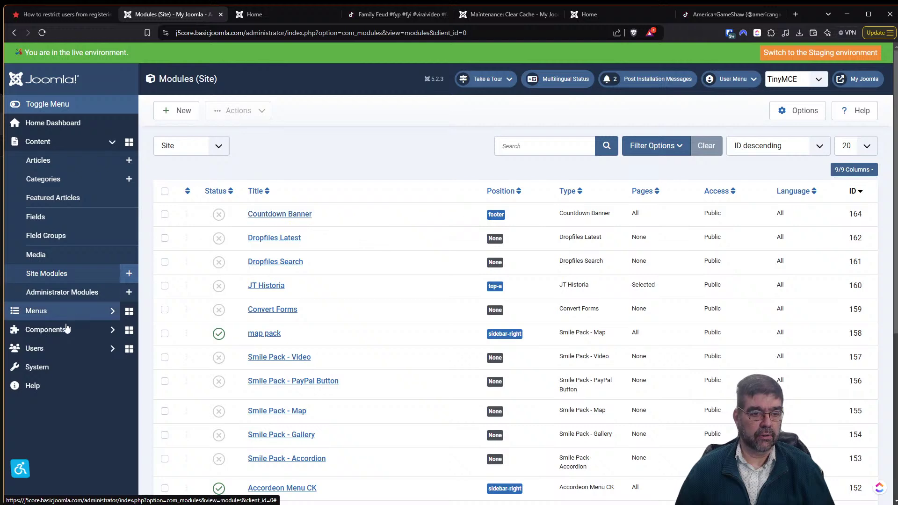
{"action": "left_click", "coordinate": [52, 365]}
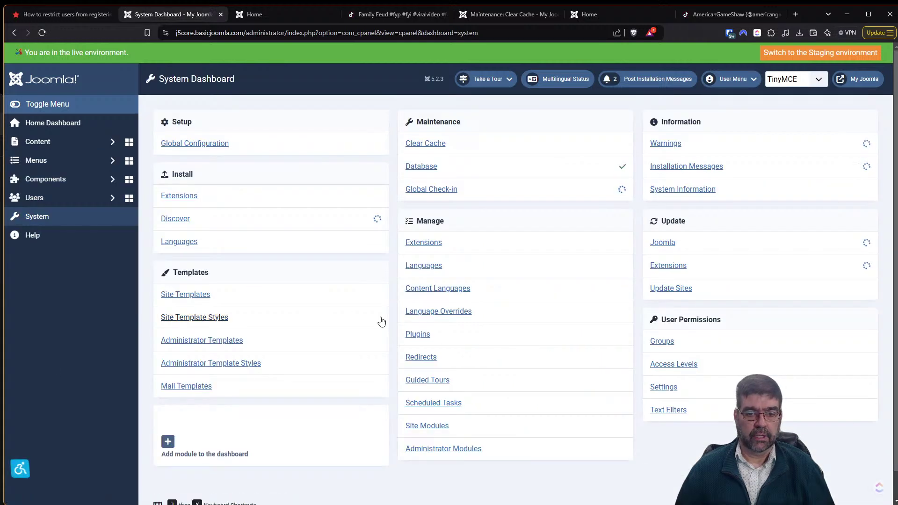
{"action": "left_click", "coordinate": [418, 334]}
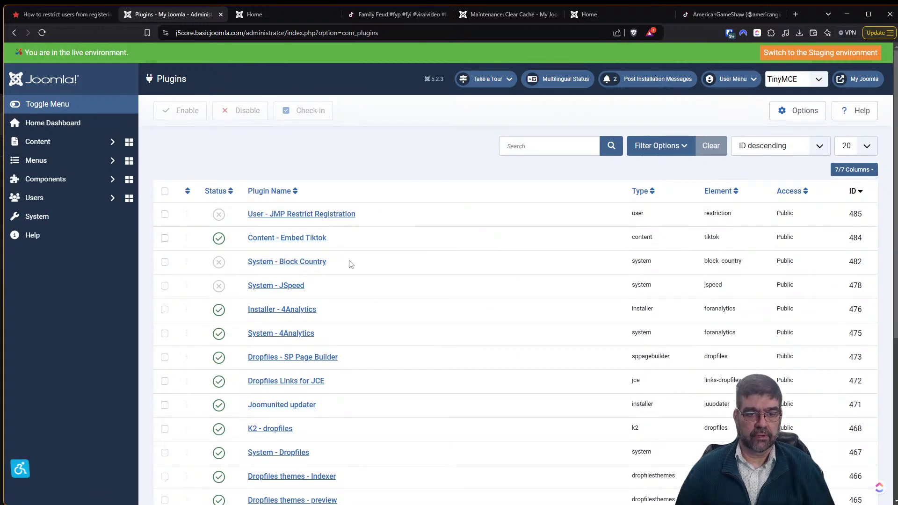
In User - JMP Restrict Registration, set Restrictions by country and Prevent spam accounts to Yes with inline help shown.
{"action": "left_click", "coordinate": [305, 214]}
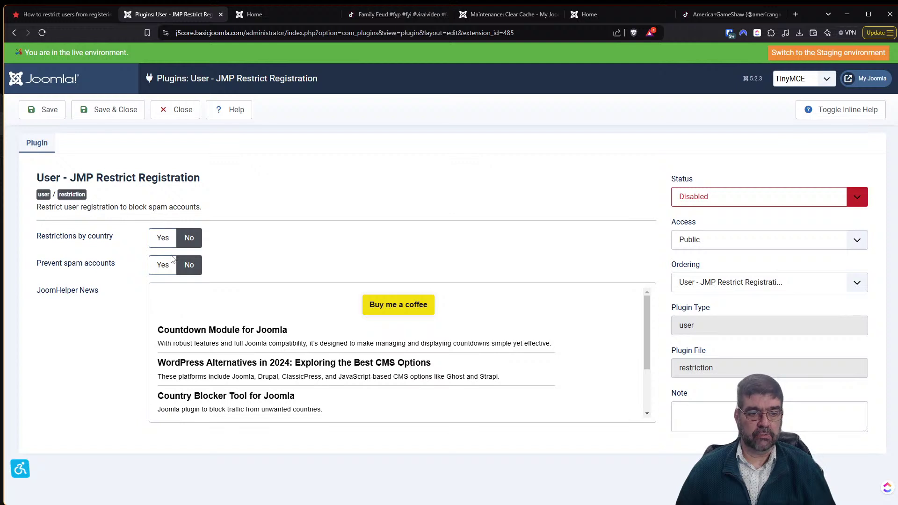
{"action": "left_click", "coordinate": [163, 240]}
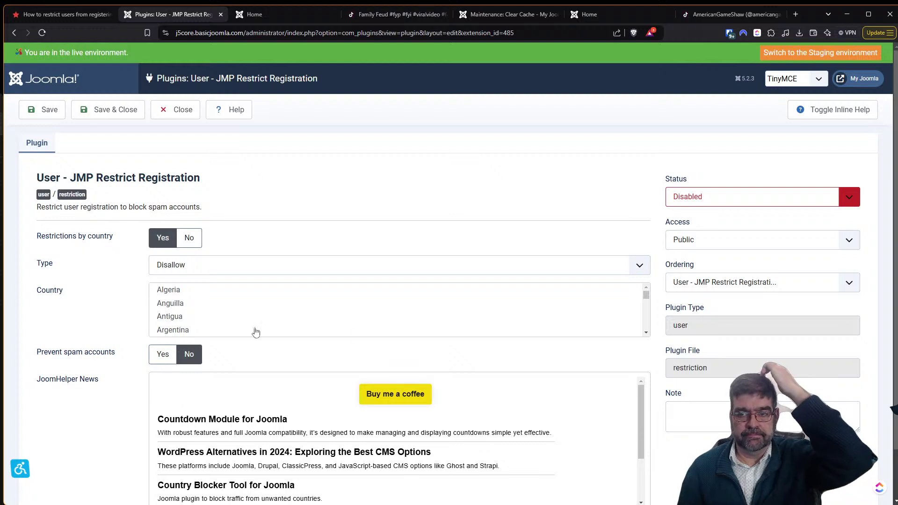
{"action": "left_click", "coordinate": [835, 110]}
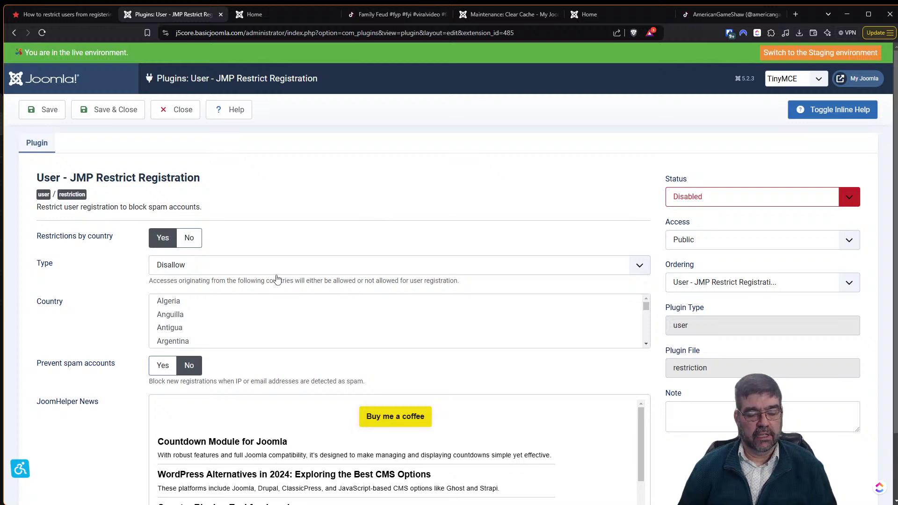
{"action": "scroll", "coordinate": [274, 278], "scroll_direction": "down", "scroll_amount": 2}
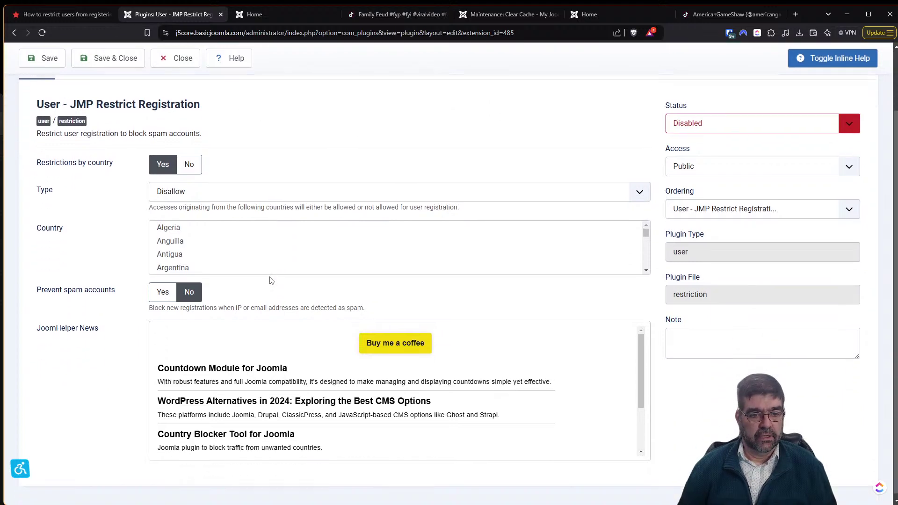
{"action": "left_click", "coordinate": [163, 287]}
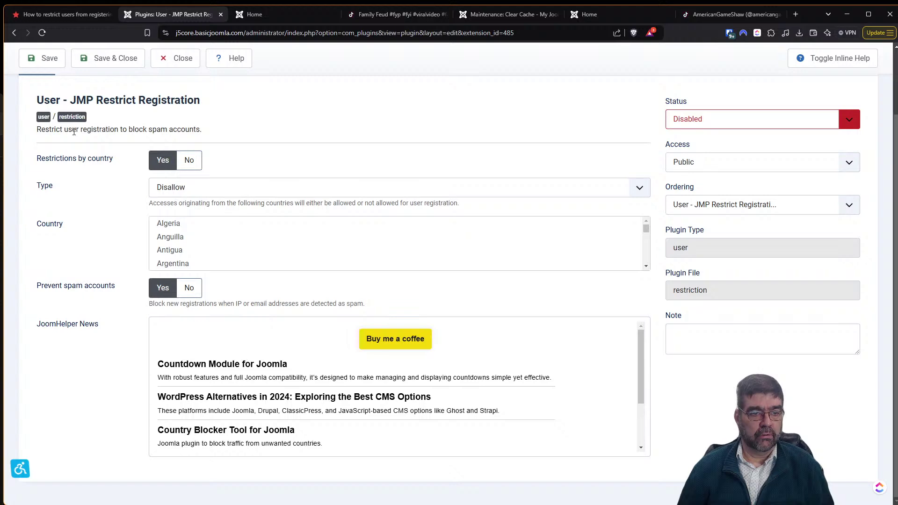
{"action": "left_click", "coordinate": [66, 14]}
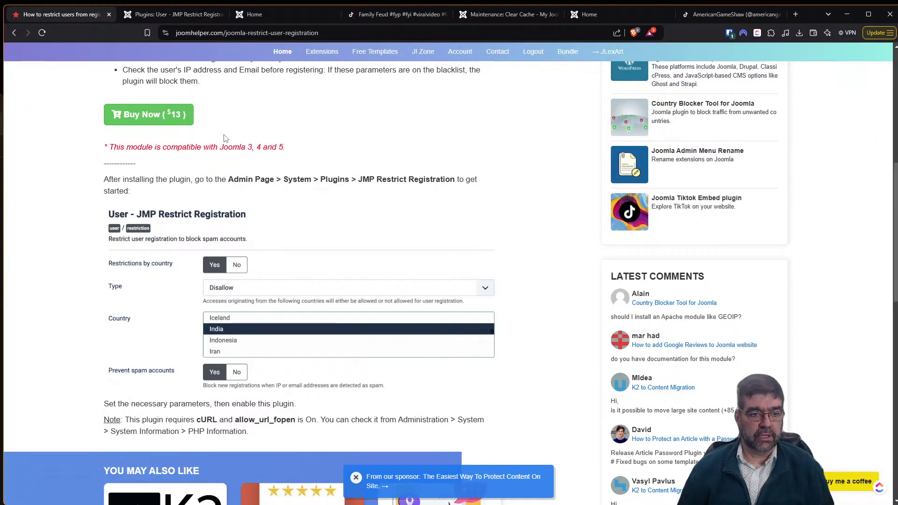
Review the JoomHelper article's settings, then set Restrictions by country to No in the plugin.
{"action": "scroll", "coordinate": [224, 138], "scroll_direction": "up", "scroll_amount": 2}
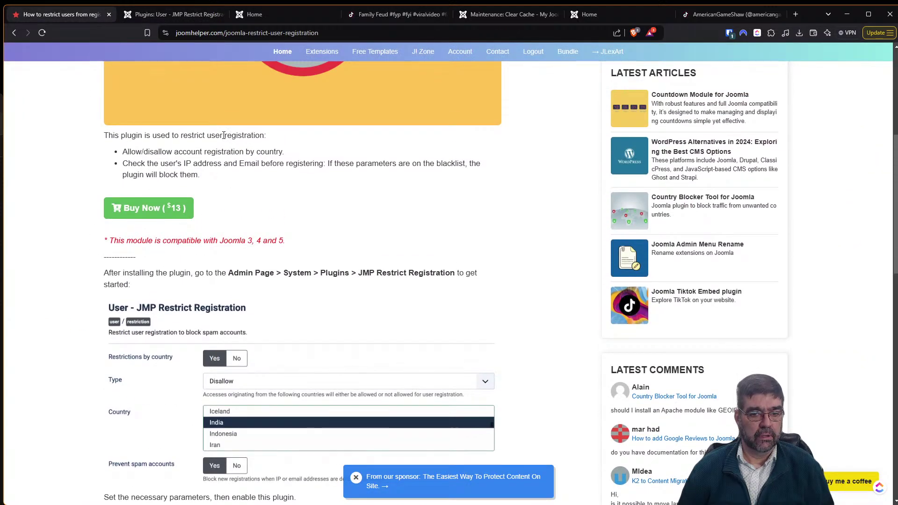
{"action": "scroll", "coordinate": [224, 136], "scroll_direction": "down", "scroll_amount": 1}
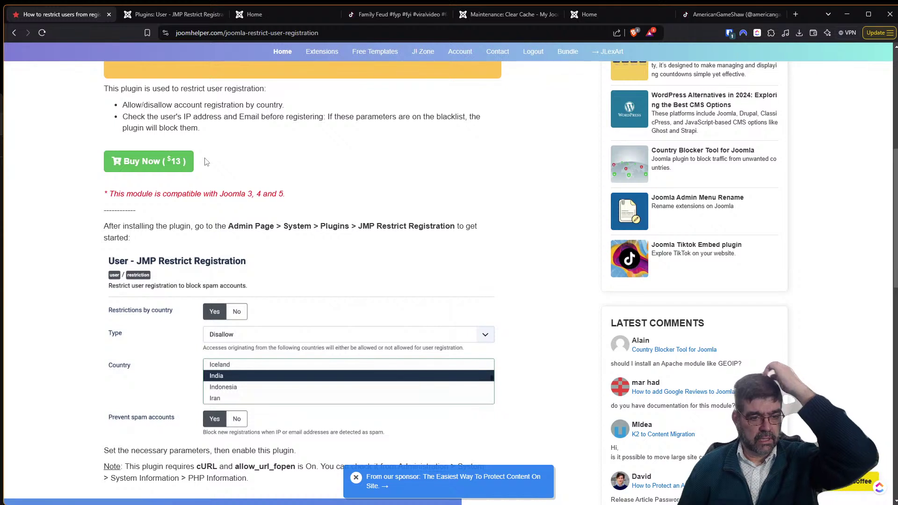
{"action": "scroll", "coordinate": [206, 162], "scroll_direction": "down", "scroll_amount": 2}
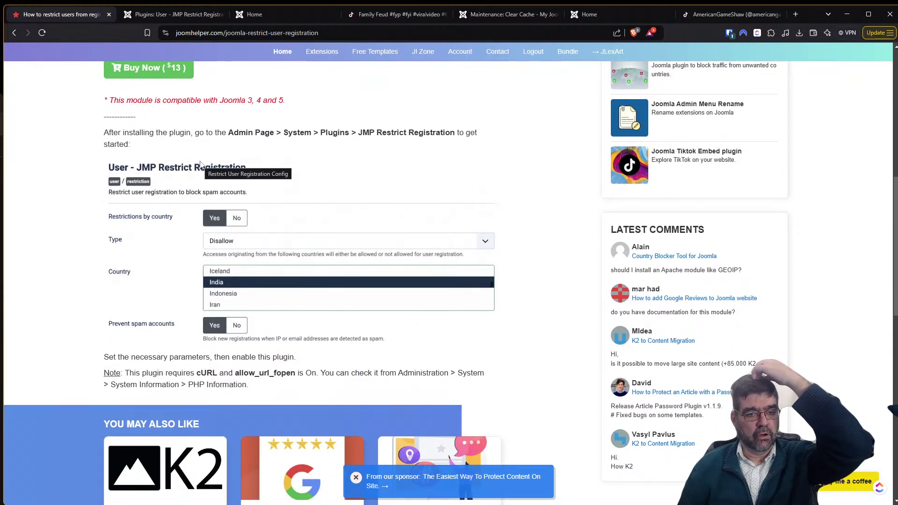
{"action": "left_click", "coordinate": [138, 17]}
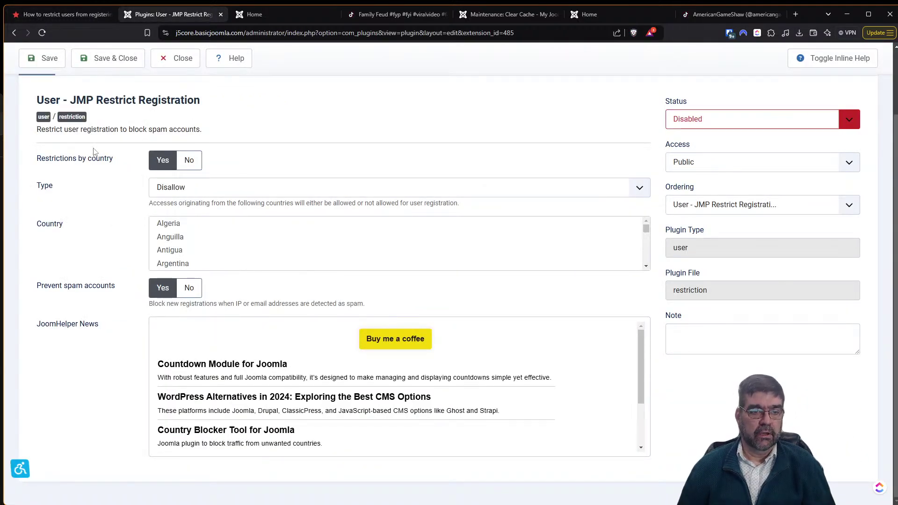
{"action": "left_click", "coordinate": [187, 161]}
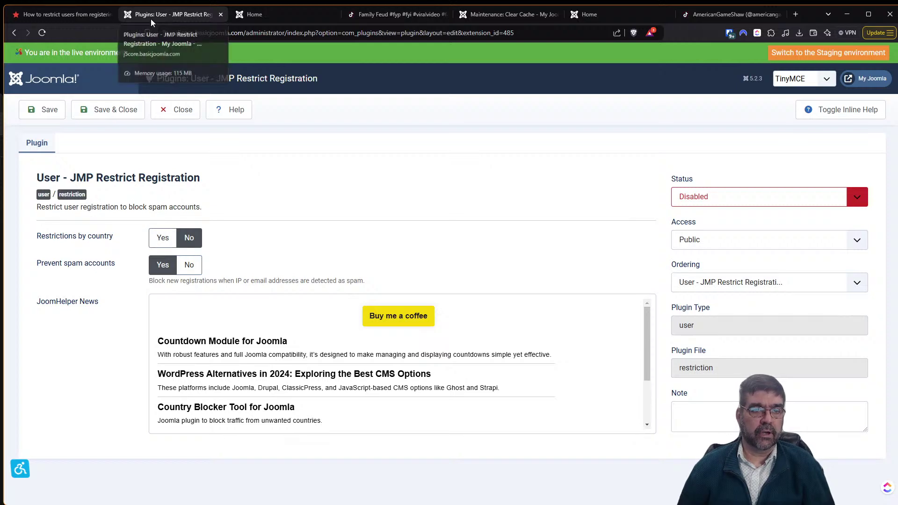
Recheck the article and set both Restrictions by country and Prevent spam accounts to No.
{"action": "left_click", "coordinate": [61, 14]}
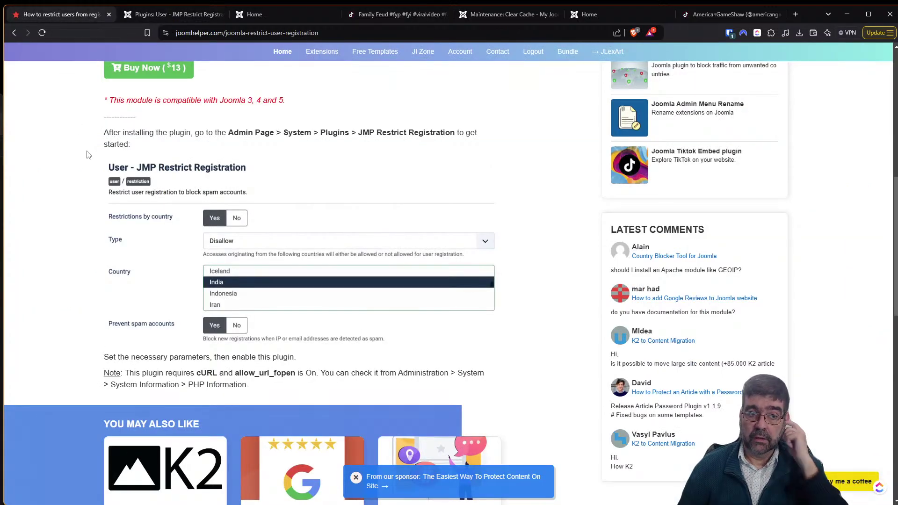
{"action": "scroll", "coordinate": [89, 159], "scroll_direction": "up", "scroll_amount": 5}
{"action": "scroll", "coordinate": [89, 168], "scroll_direction": "up", "scroll_amount": 4}
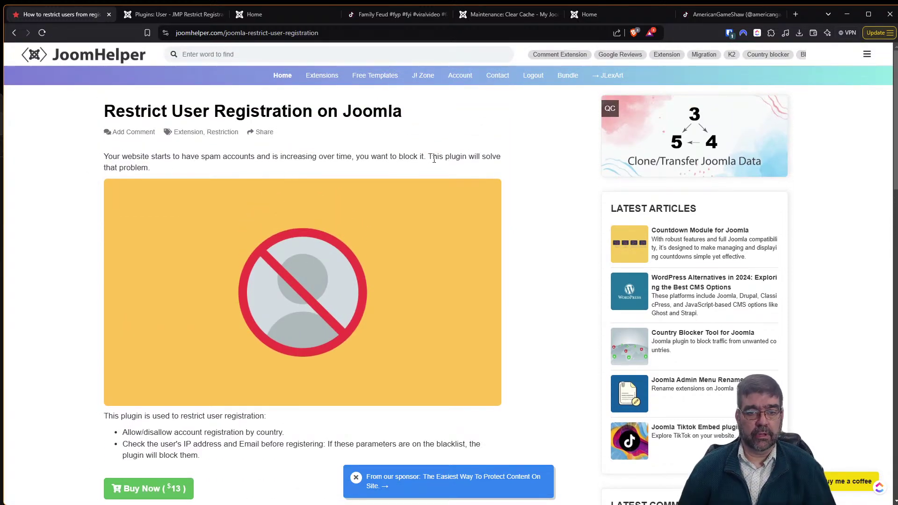
{"action": "scroll", "coordinate": [126, 178], "scroll_direction": "down", "scroll_amount": 2}
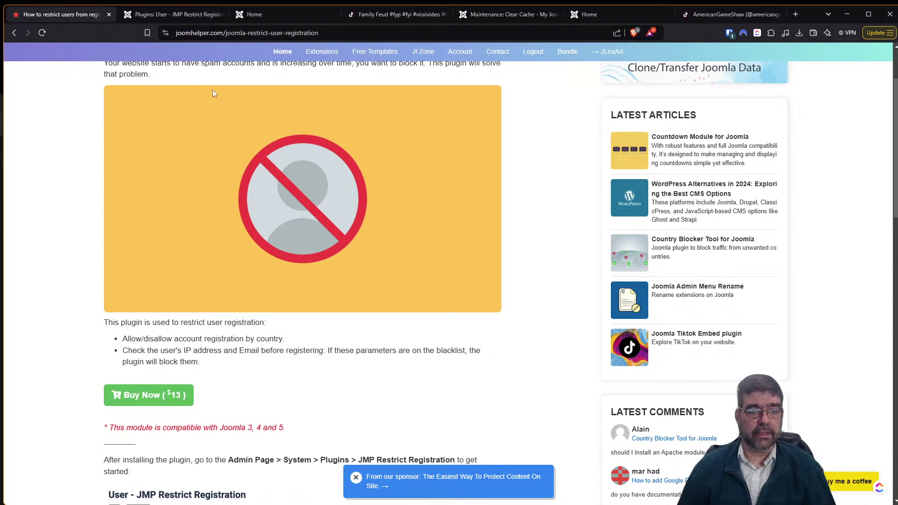
{"action": "left_click", "coordinate": [173, 14]}
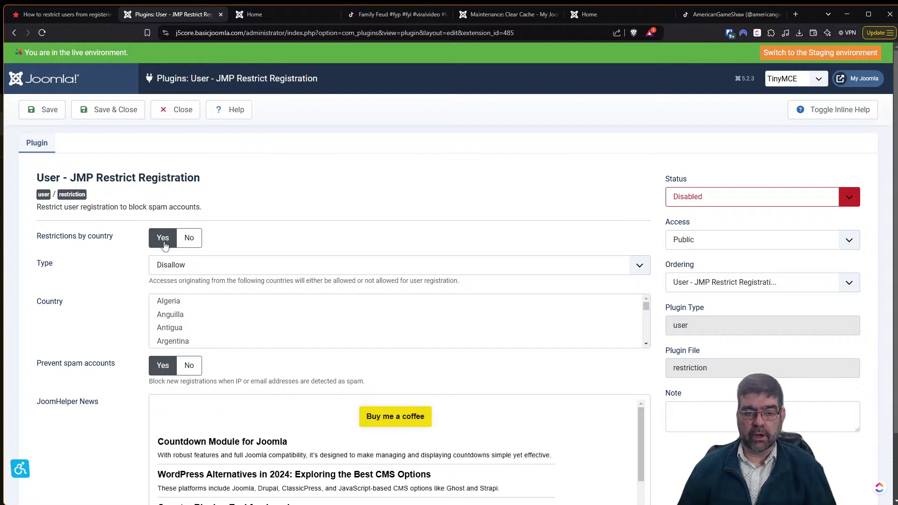
{"action": "left_click", "coordinate": [189, 239]}
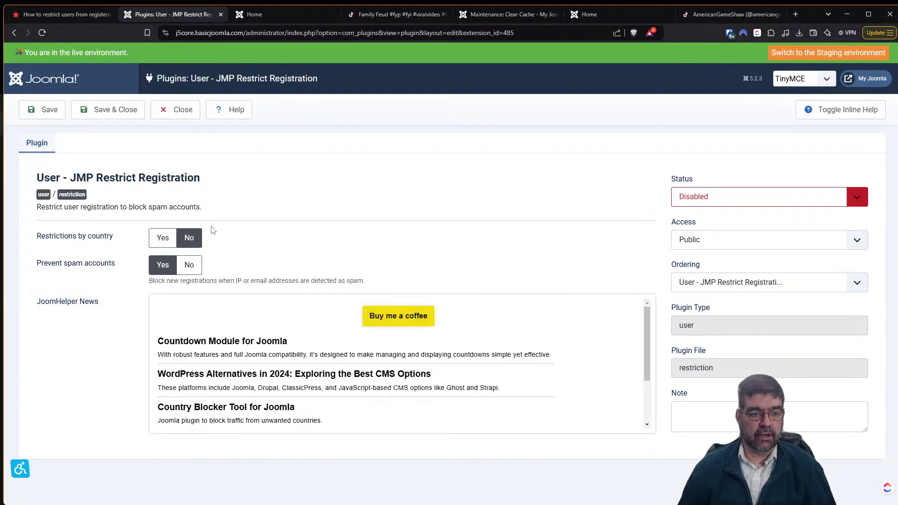
{"action": "left_click", "coordinate": [192, 265]}
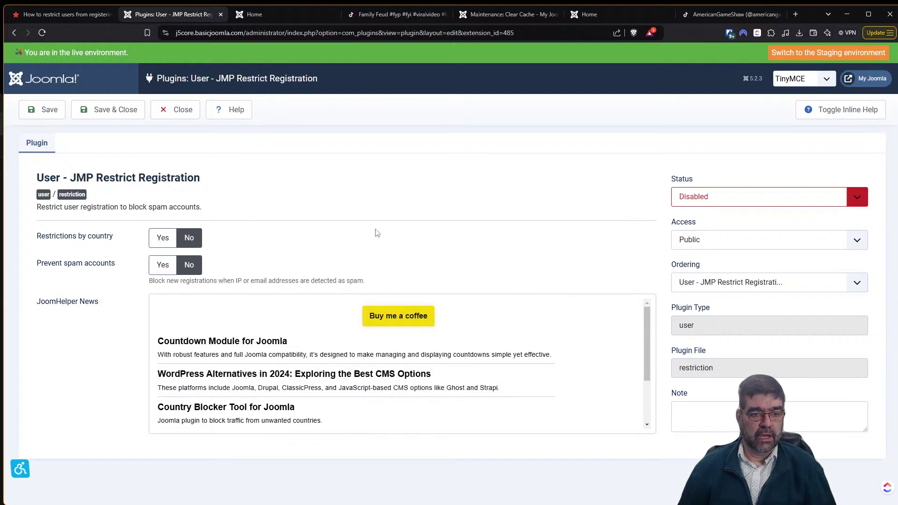
Turn Restrictions by country on with Canada disallowed, set Status to Enabled, and save the plugin.
{"action": "left_click", "coordinate": [156, 238]}
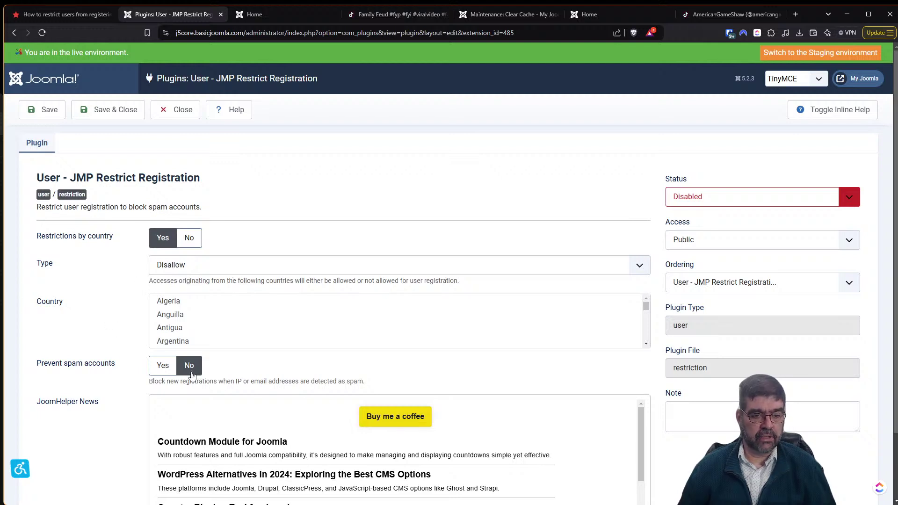
{"action": "scroll", "coordinate": [207, 320], "scroll_direction": "down", "scroll_amount": 5}
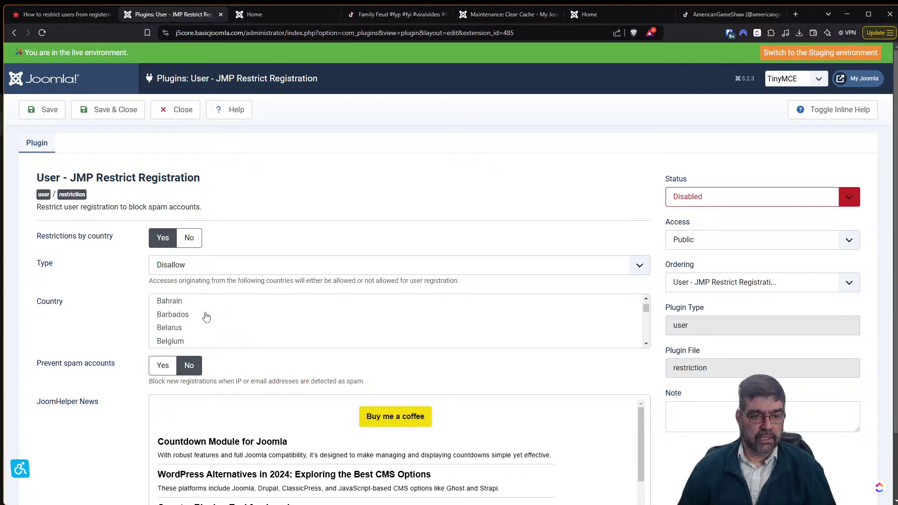
{"action": "left_click", "coordinate": [177, 343]}
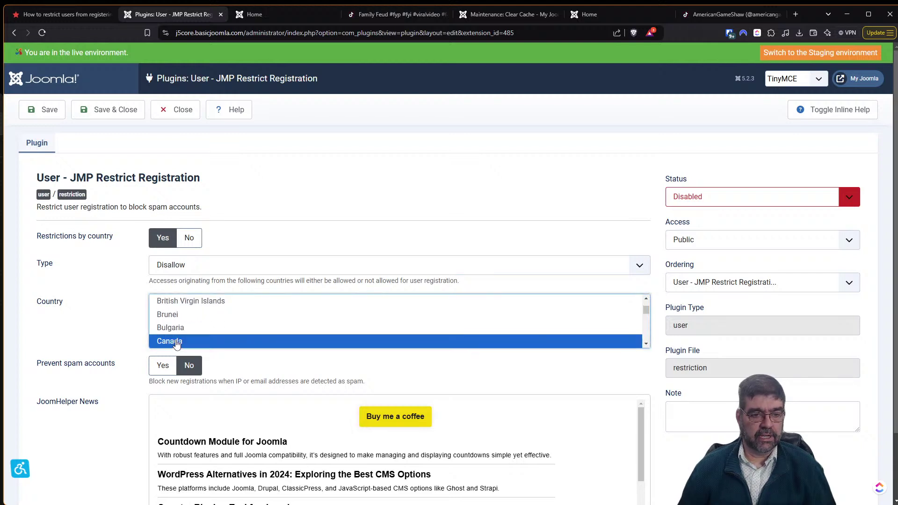
{"action": "left_click", "coordinate": [692, 198]}
{"action": "left_click", "coordinate": [693, 214]}
{"action": "left_click", "coordinate": [44, 112]}
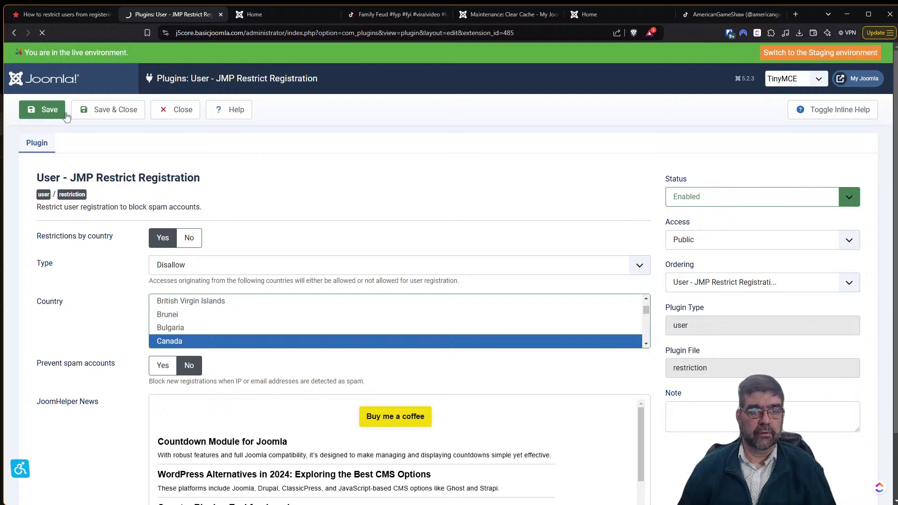
{"action": "left_click", "coordinate": [266, 16]}
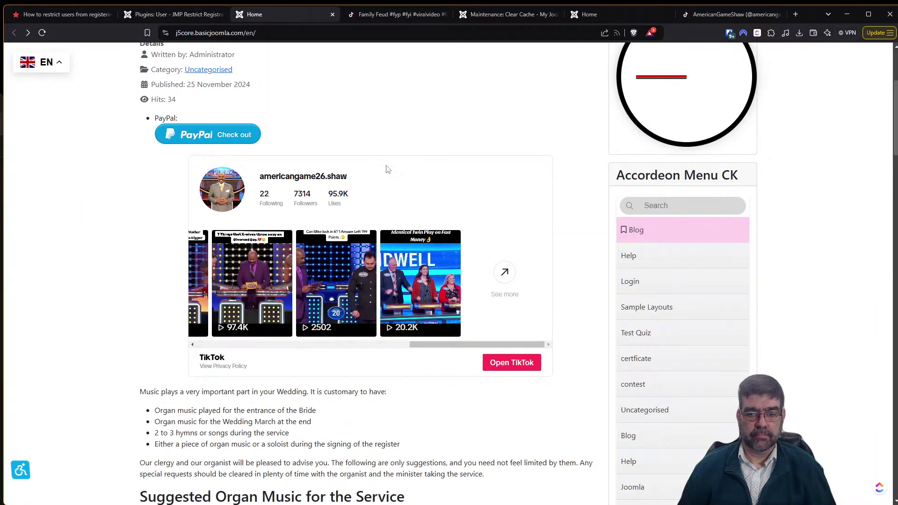
Reload the site home page and choose Create an account from the Login Form.
{"action": "scroll", "coordinate": [803, 150], "scroll_direction": "up", "scroll_amount": 4}
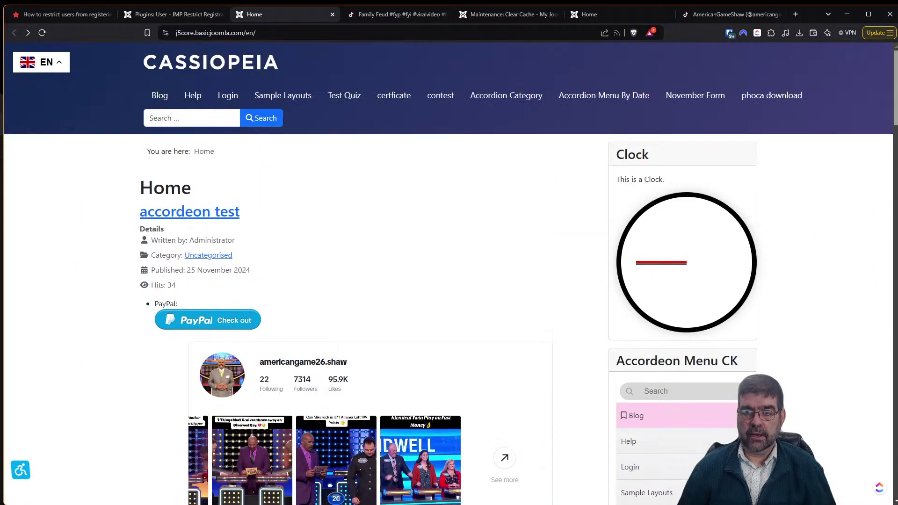
{"action": "left_click", "coordinate": [39, 34]}
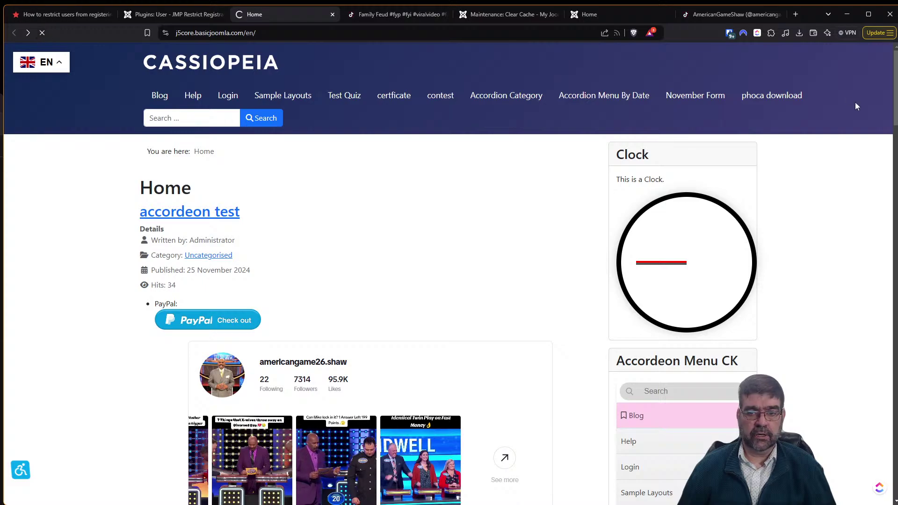
{"action": "scroll", "coordinate": [890, 106], "scroll_direction": "down", "scroll_amount": 15}
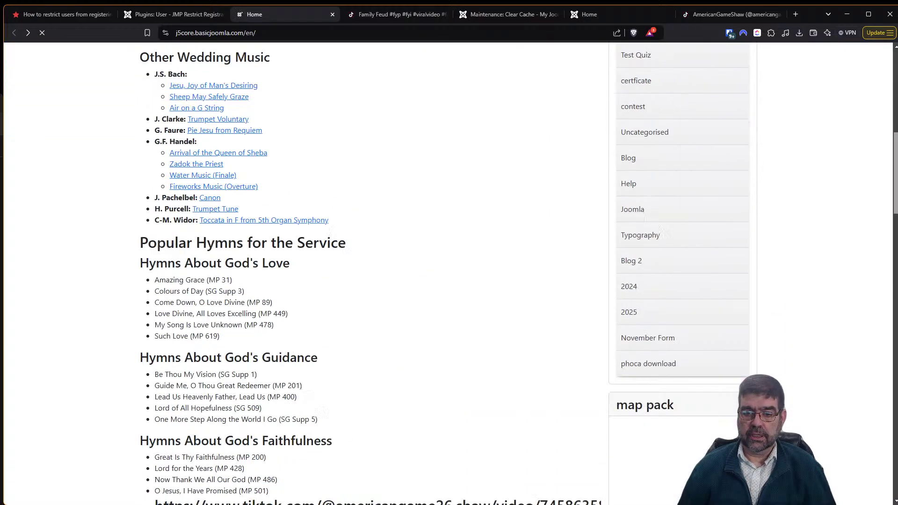
{"action": "scroll", "coordinate": [891, 107], "scroll_direction": "down", "scroll_amount": 10}
{"action": "scroll", "coordinate": [891, 107], "scroll_direction": "up", "scroll_amount": 7}
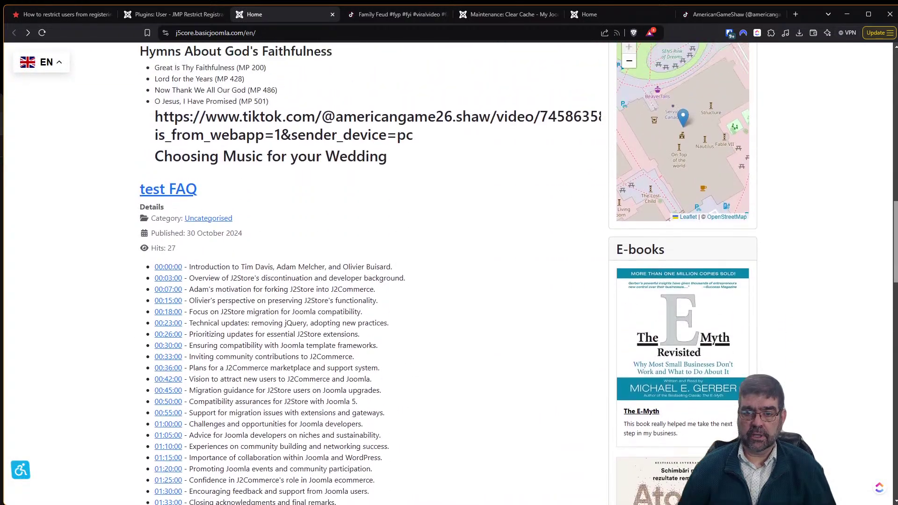
{"action": "scroll", "coordinate": [449, 274], "scroll_direction": "down", "scroll_amount": 15}
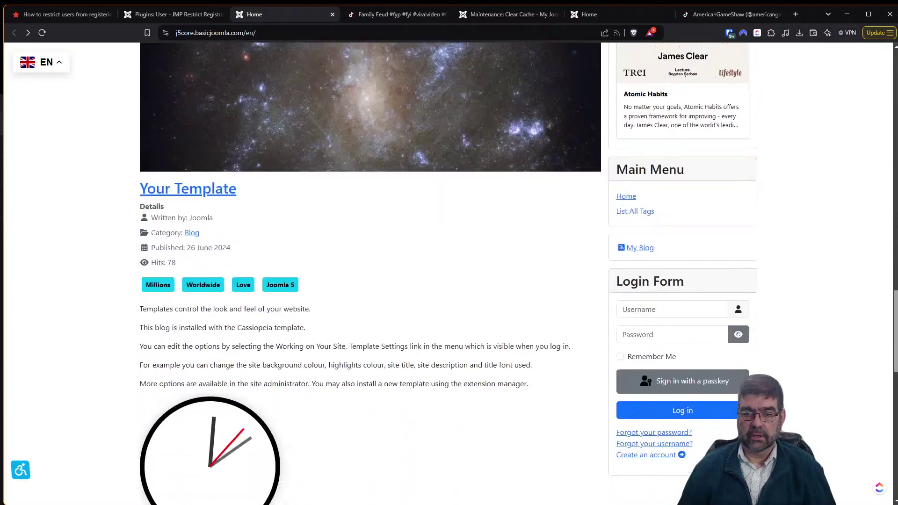
{"action": "scroll", "coordinate": [448, 273], "scroll_direction": "down", "scroll_amount": 7}
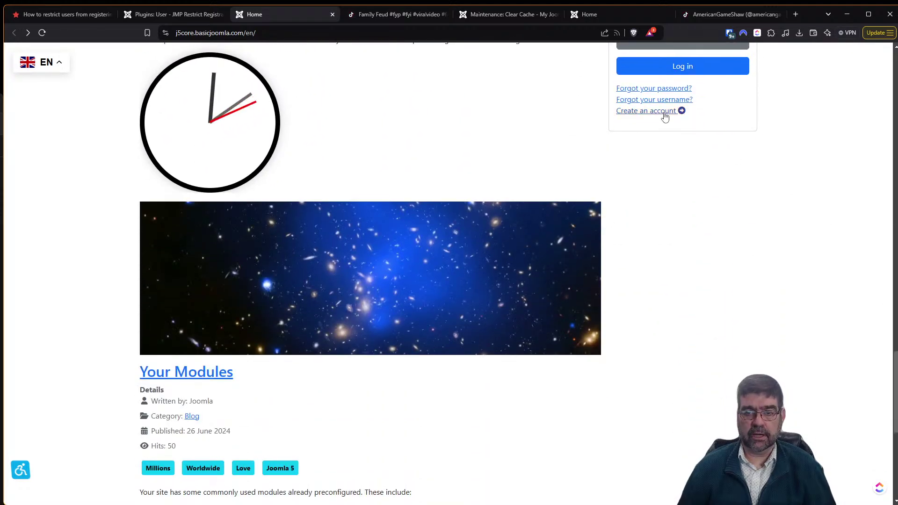
{"action": "left_click", "coordinate": [665, 114]}
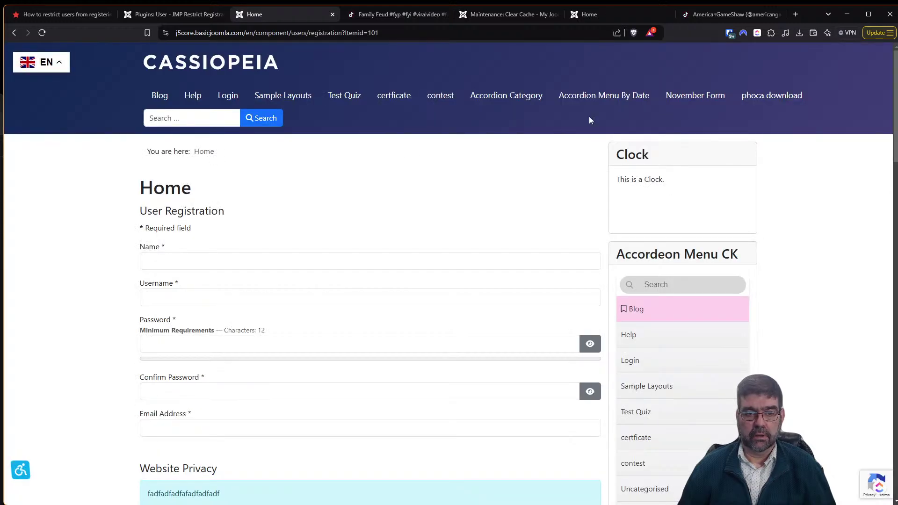
Fill in Name from the saved entry and enter the test e-mail address as the username.
{"action": "left_click", "coordinate": [191, 258]}
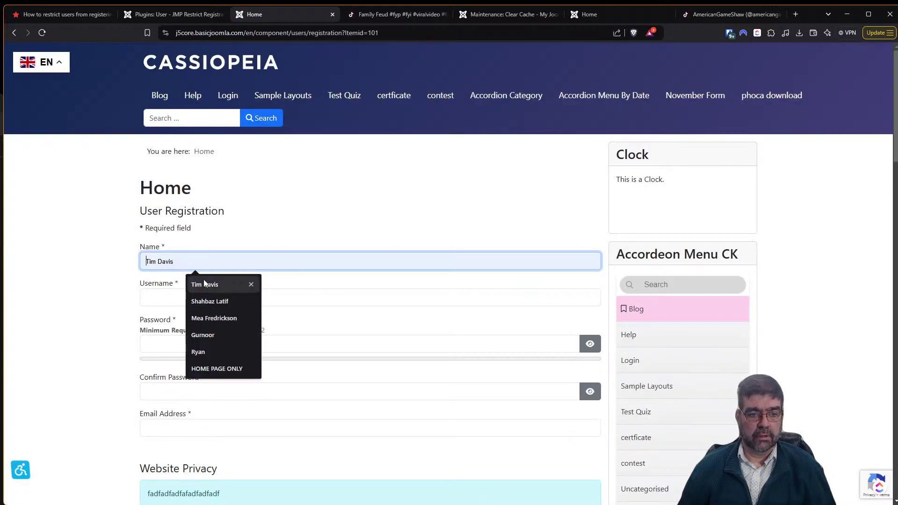
{"action": "left_click", "coordinate": [205, 284]}
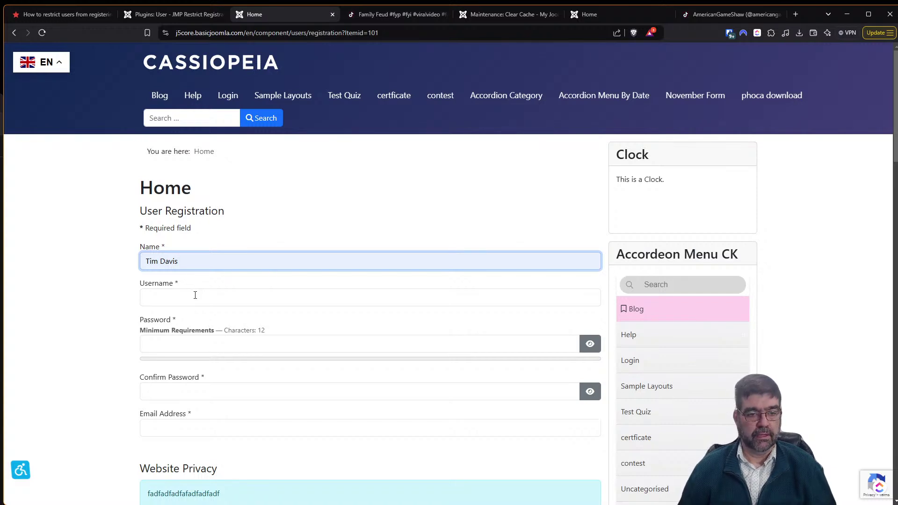
{"action": "left_click", "coordinate": [195, 295]}
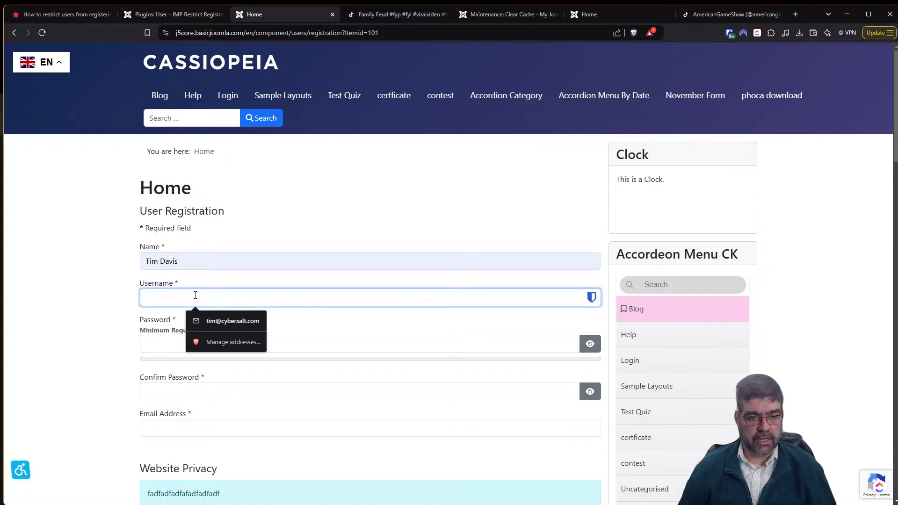
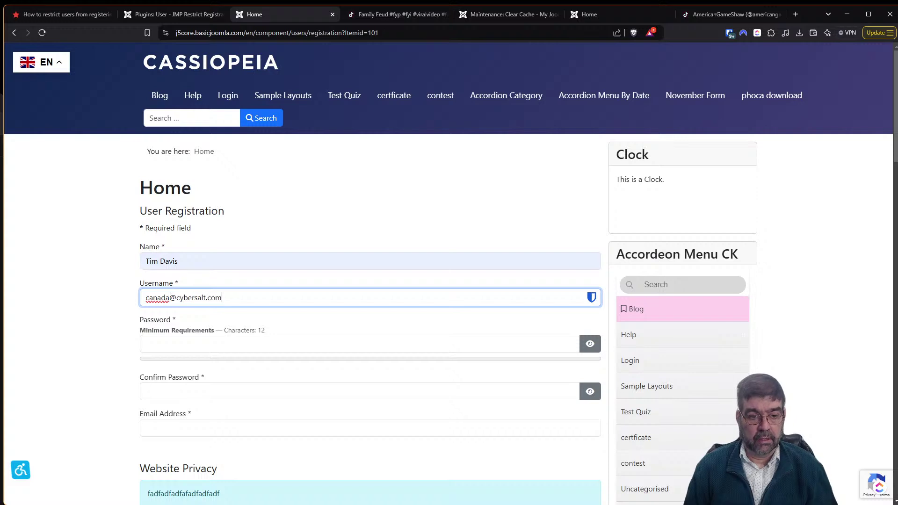
Paste the password into Confirm Password and the copied value into Email Address.
{"action": "left_click", "coordinate": [223, 343]}
{"action": "right_click", "coordinate": [224, 343]}
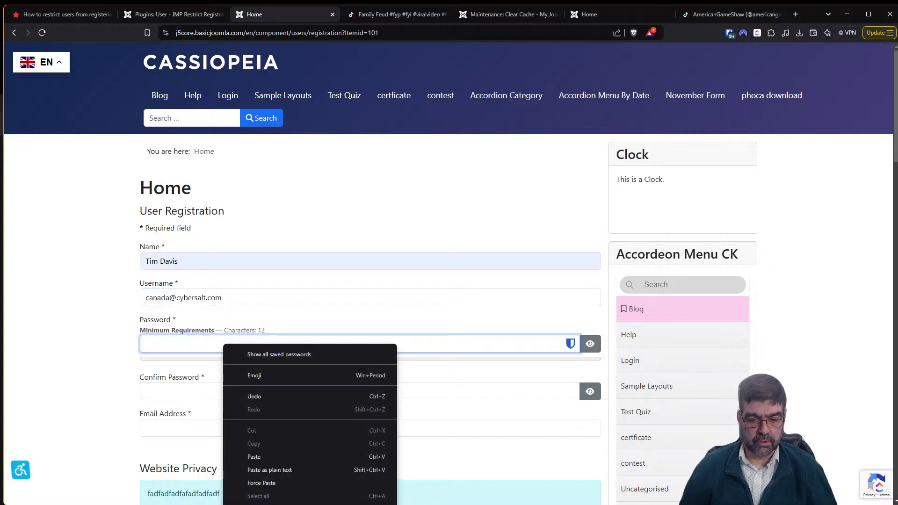
{"action": "key", "text": "Escape"}
{"action": "left_click", "coordinate": [173, 392]}
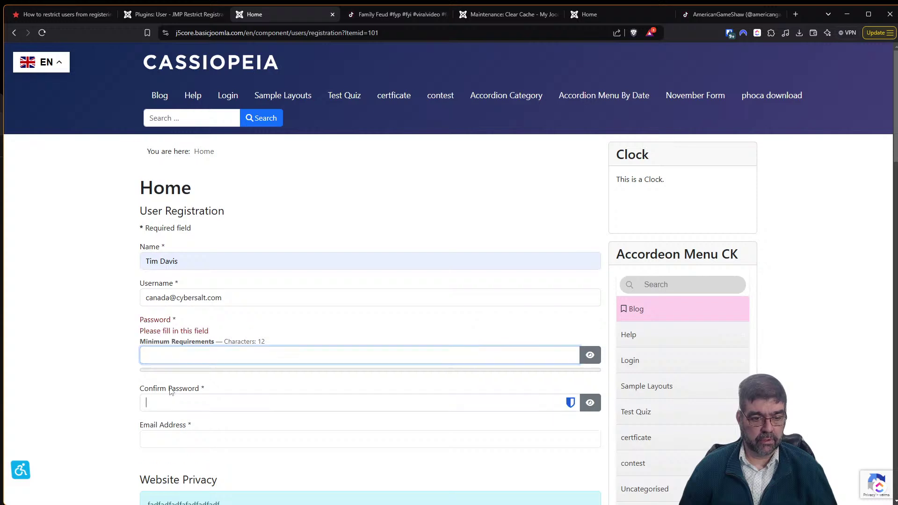
{"action": "key", "text": "ctrl+v"}
{"action": "left_click", "coordinate": [211, 437]}
{"action": "key", "text": "ctrl+v"}
{"action": "scroll", "coordinate": [320, 348], "scroll_direction": "down", "scroll_amount": 2}
{"action": "scroll", "coordinate": [316, 351], "scroll_direction": "down", "scroll_amount": 4}
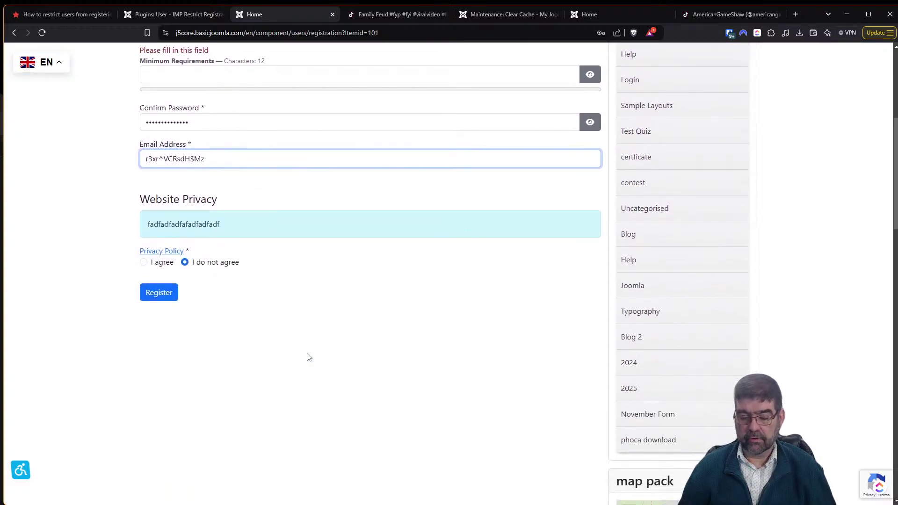
{"action": "scroll", "coordinate": [337, 342], "scroll_direction": "up", "scroll_amount": 2}
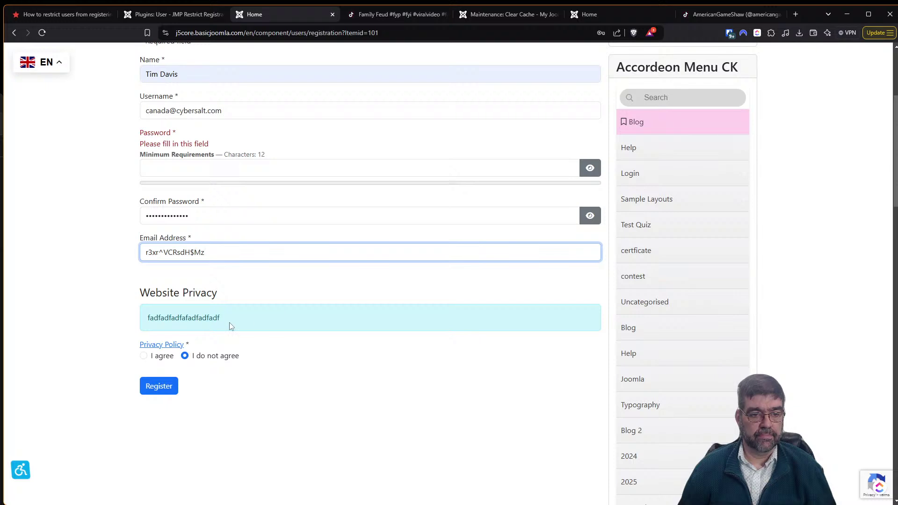
{"action": "key", "text": "Tab"}
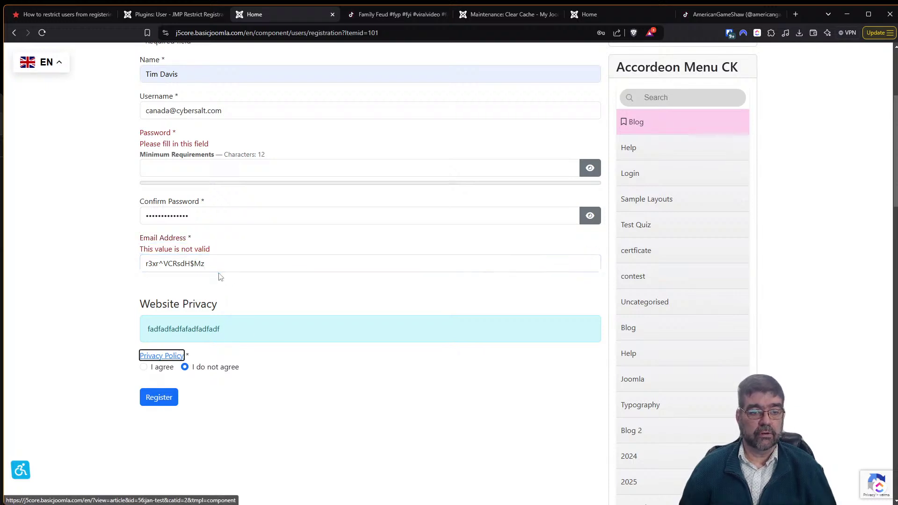
Paste the saved password into Password and replace the Email Address value with the test e-mail.
{"action": "left_click_drag", "start_coordinate": [219, 264], "coordinate": [106, 267]}
{"action": "scroll", "coordinate": [251, 266], "scroll_direction": "up", "scroll_amount": 2}
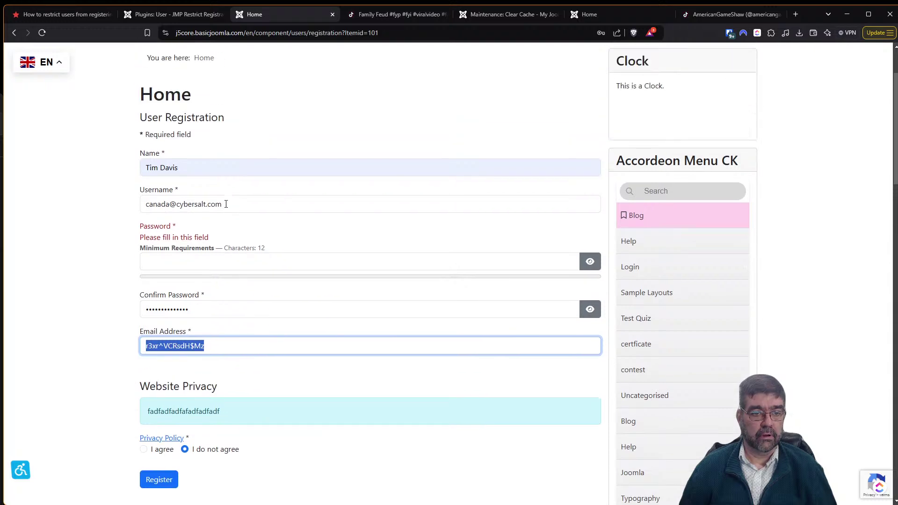
{"action": "left_click_drag", "start_coordinate": [235, 202], "coordinate": [100, 203]}
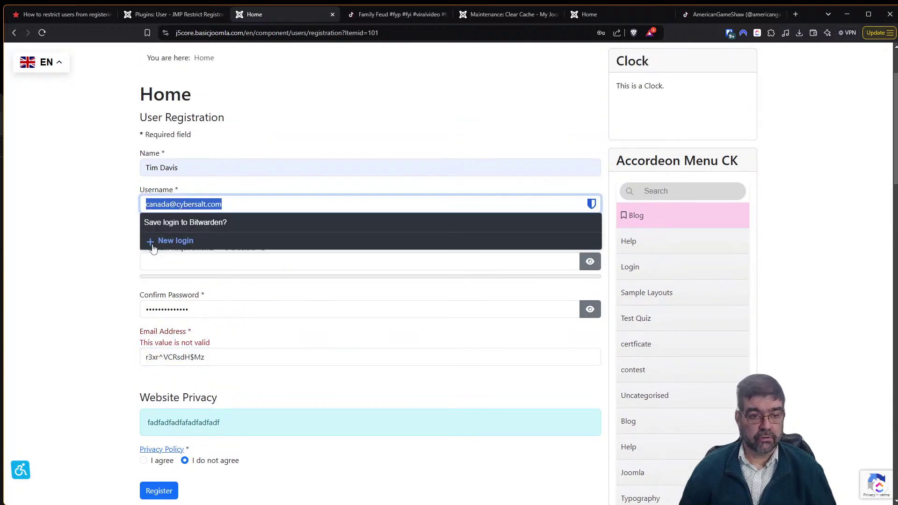
{"action": "left_click", "coordinate": [201, 352]}
{"action": "left_click", "coordinate": [171, 269]}
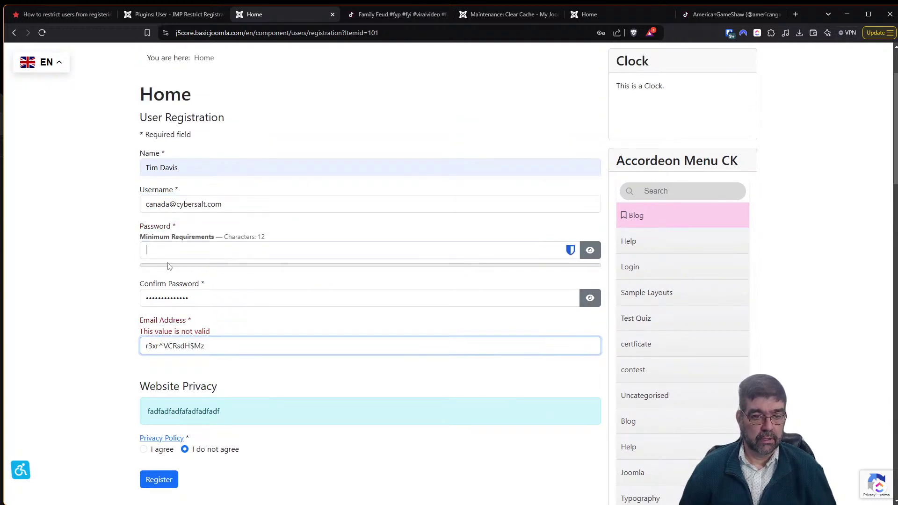
{"action": "key", "text": "super+v"}
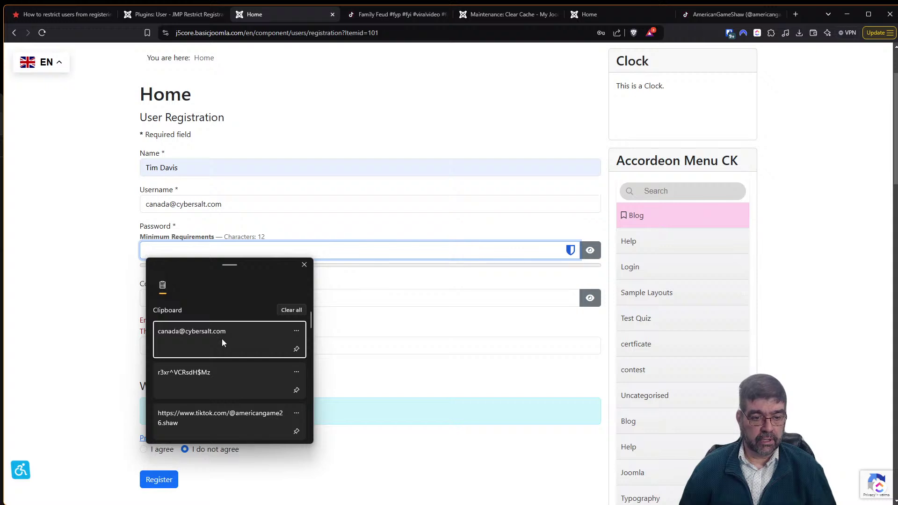
{"action": "left_click", "coordinate": [219, 375]}
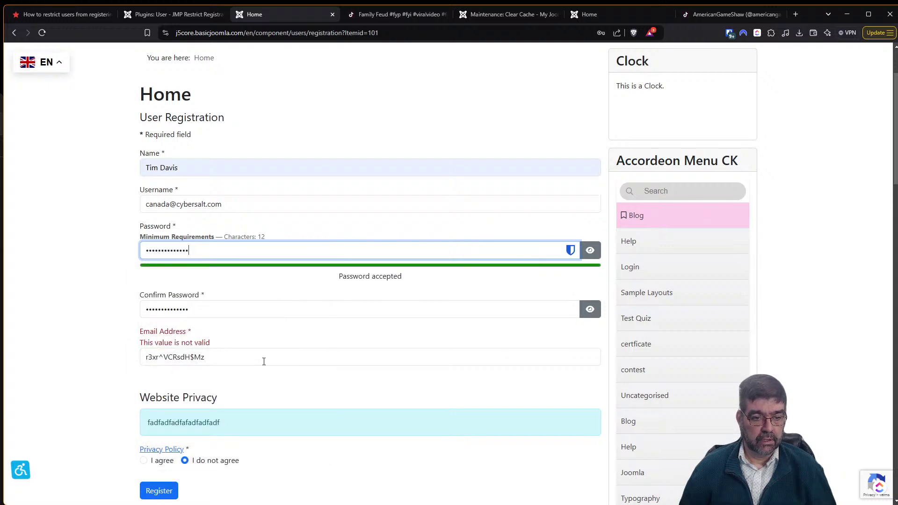
{"action": "left_click_drag", "start_coordinate": [254, 361], "coordinate": [123, 363]}
{"action": "key", "text": "Right"}
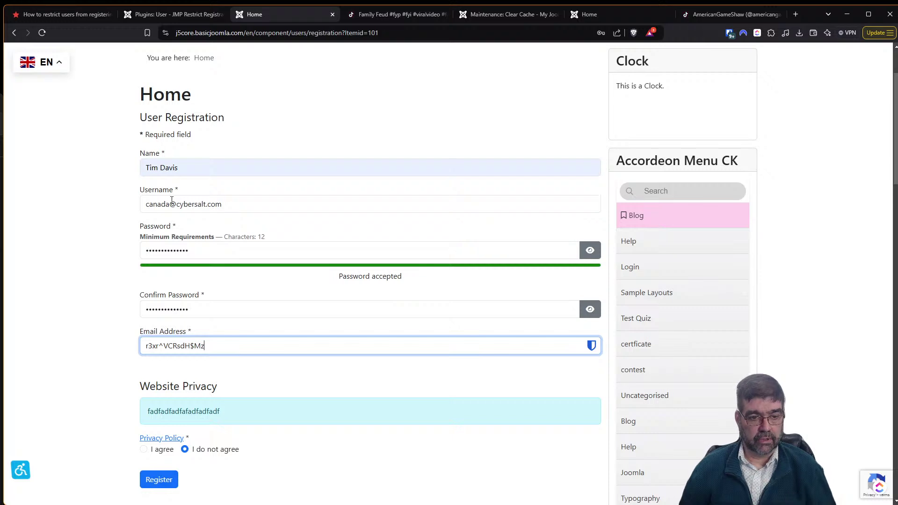
{"action": "left_click_drag", "start_coordinate": [205, 344], "coordinate": [114, 336]}
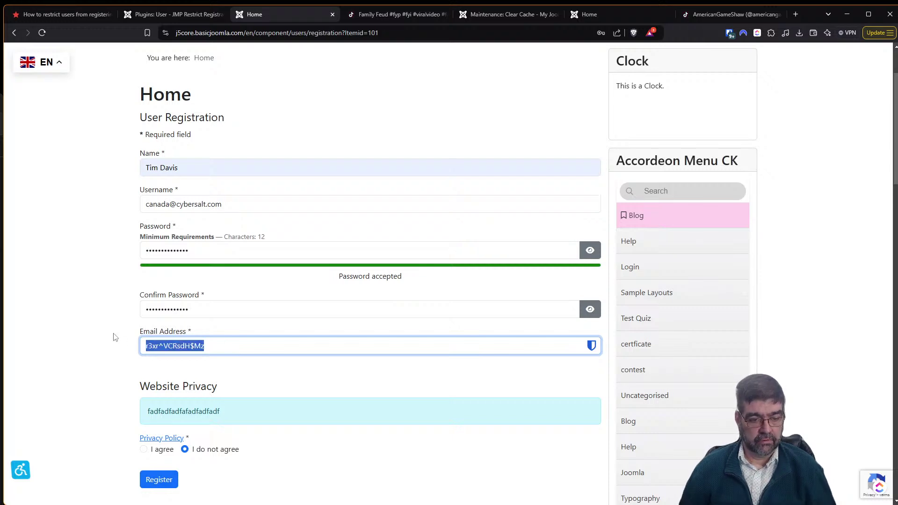
{"action": "key", "text": "super+v"}
{"action": "left_click", "coordinate": [214, 433]}
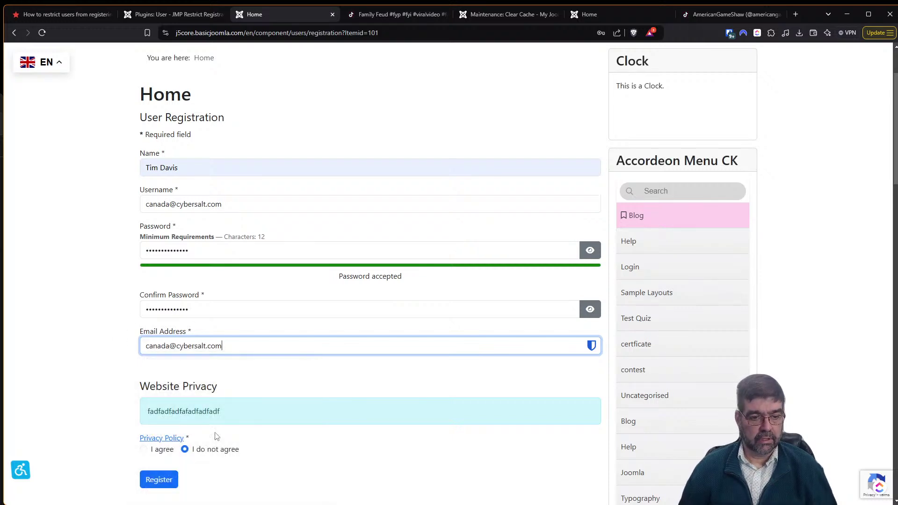
Agree to the privacy policy and submit the registration.
{"action": "scroll", "coordinate": [278, 396], "scroll_direction": "down", "scroll_amount": 2}
{"action": "left_click", "coordinate": [144, 356]}
{"action": "left_click", "coordinate": [164, 390]}
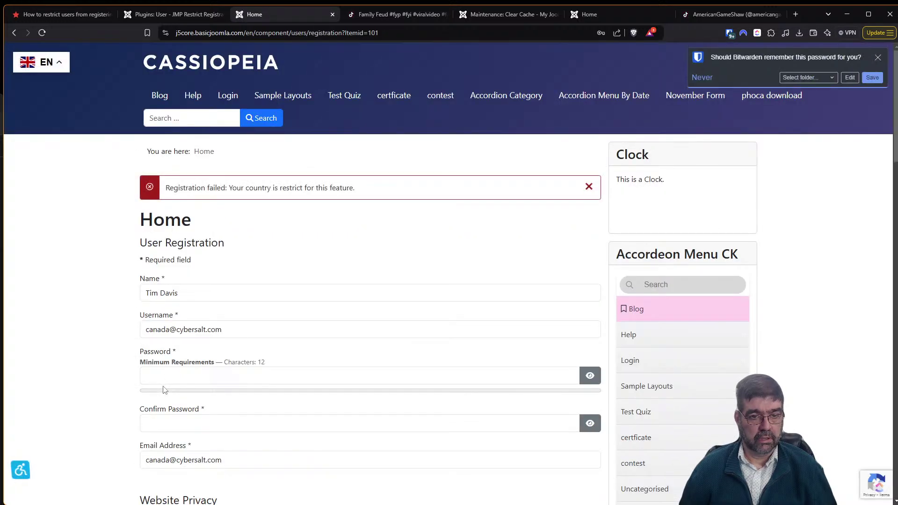
Select the 'Registration failed: Your country is restrict for this feature.' message.
{"action": "left_click_drag", "start_coordinate": [166, 186], "coordinate": [373, 189]}
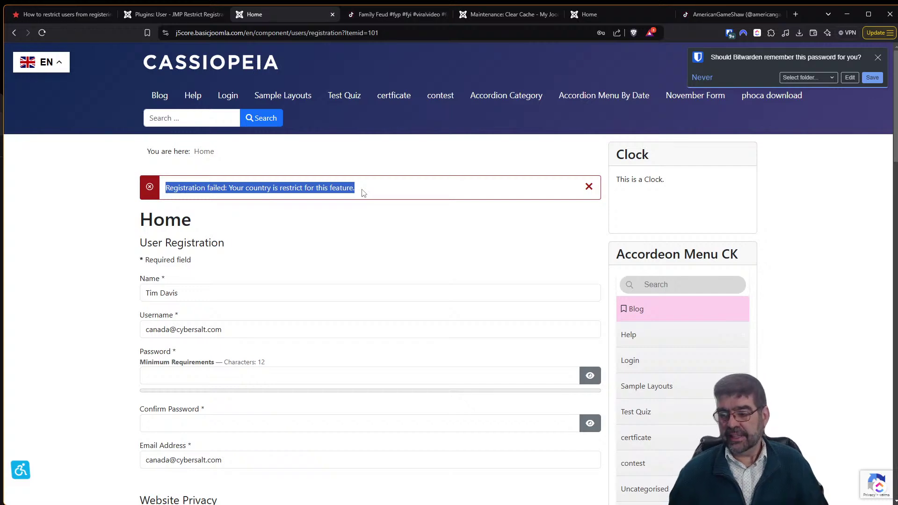
In the plugin settings, toggle Prevent spam accounts to Yes and back to No.
{"action": "left_click", "coordinate": [48, 15]}
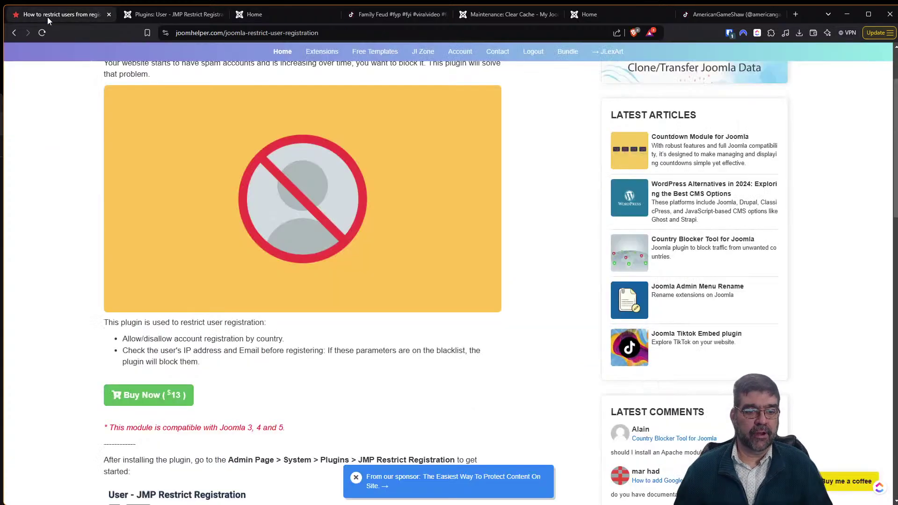
{"action": "left_click", "coordinate": [170, 14]}
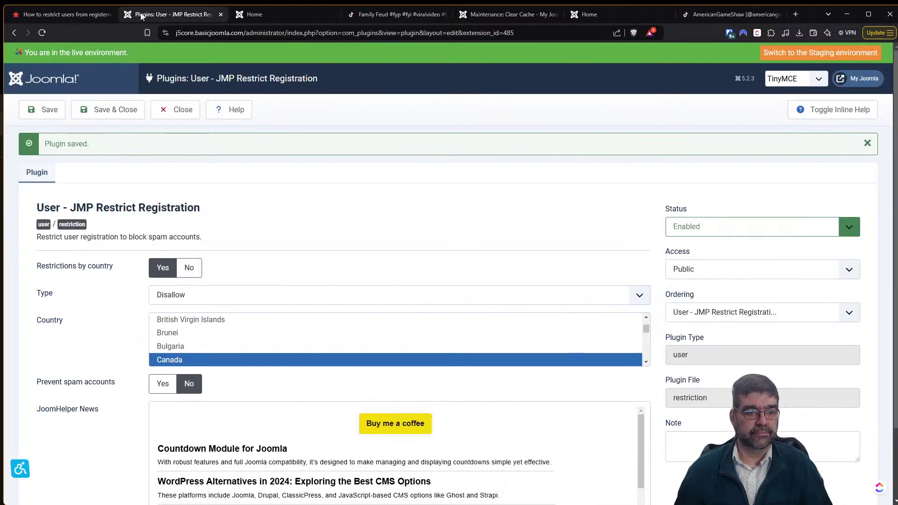
{"action": "scroll", "coordinate": [281, 146], "scroll_direction": "down", "scroll_amount": 2}
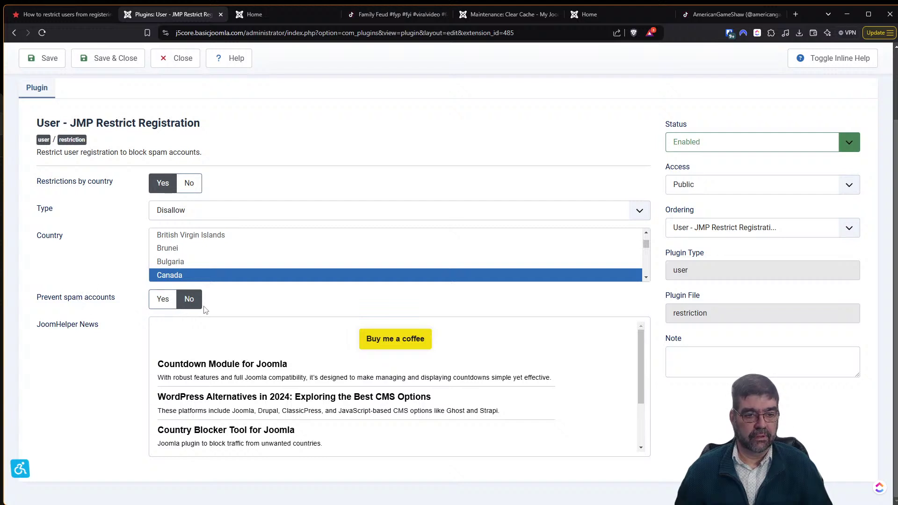
{"action": "left_click", "coordinate": [171, 308]}
{"action": "left_click", "coordinate": [184, 304]}
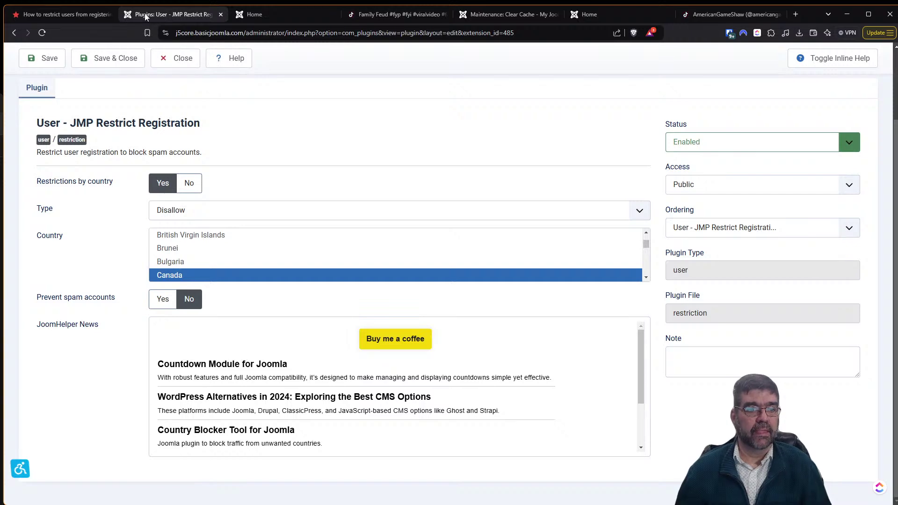
Read further down the plugin article, then close the plugin settings to the Plugins list.
{"action": "left_click", "coordinate": [75, 13]}
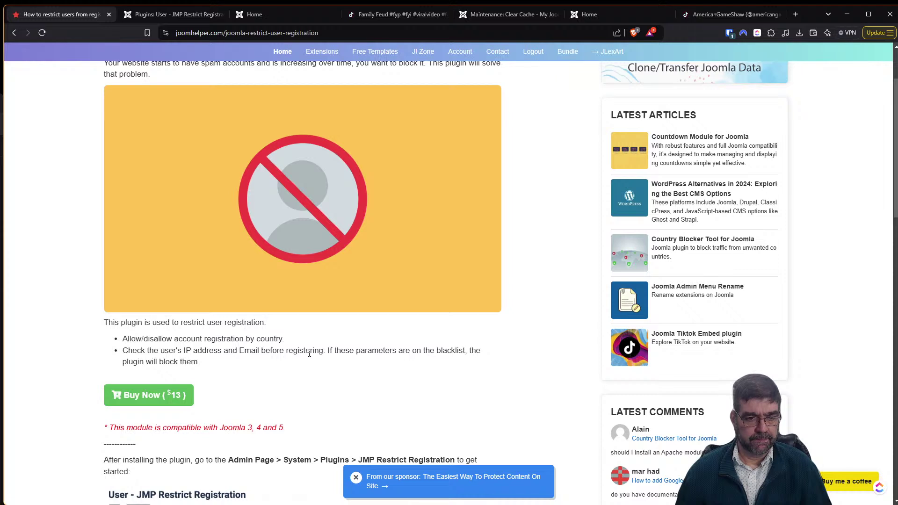
{"action": "scroll", "coordinate": [309, 354], "scroll_direction": "down", "scroll_amount": 4}
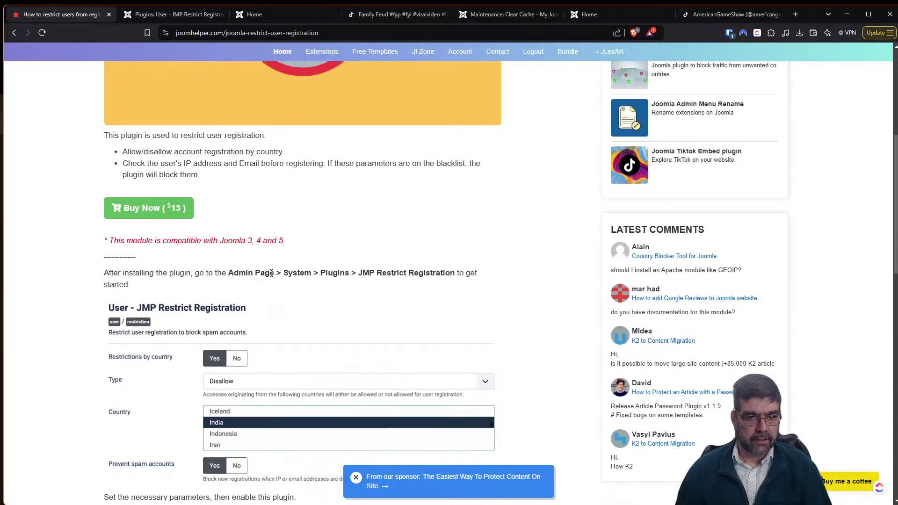
{"action": "scroll", "coordinate": [250, 290], "scroll_direction": "down", "scroll_amount": 1}
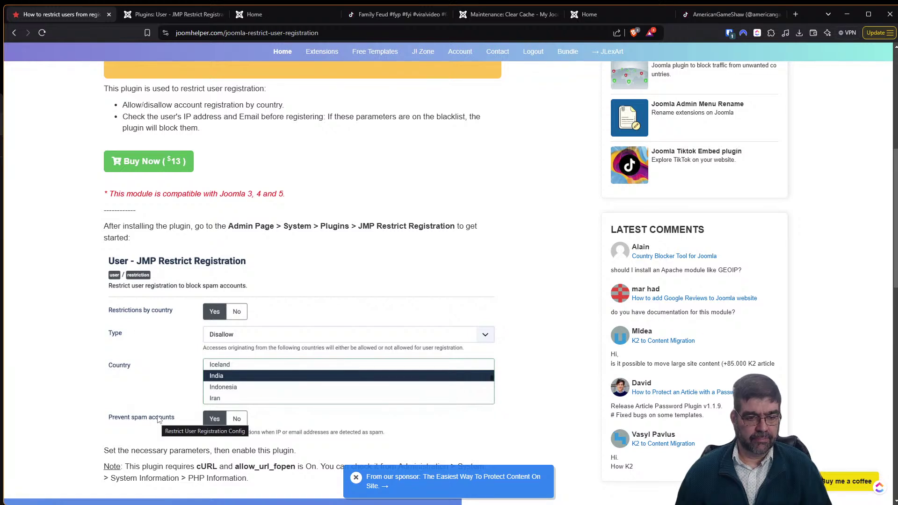
{"action": "scroll", "coordinate": [158, 419], "scroll_direction": "down", "scroll_amount": 3}
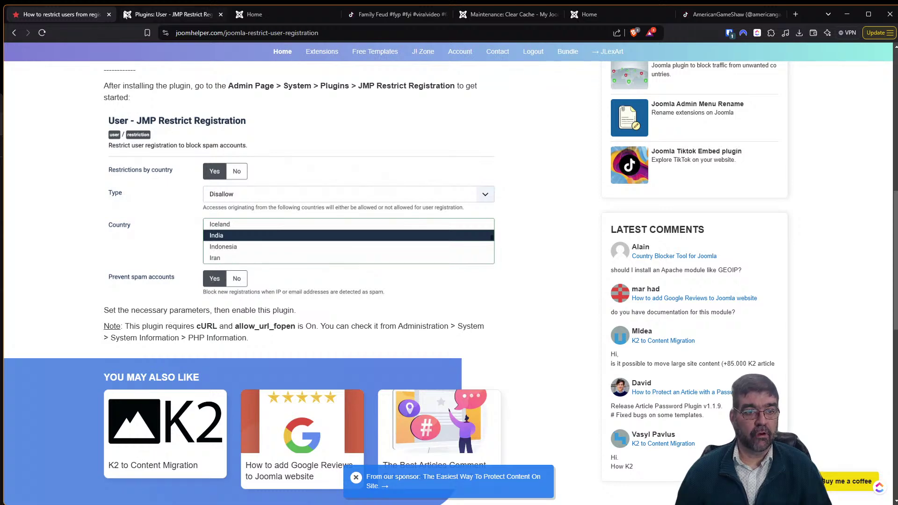
{"action": "left_click", "coordinate": [146, 15]}
{"action": "left_click", "coordinate": [180, 59]}
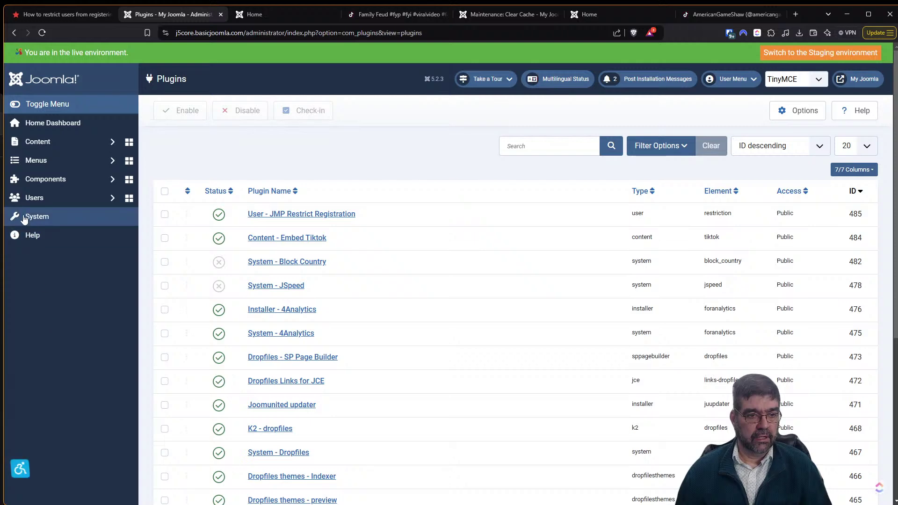
{"action": "left_click", "coordinate": [24, 217]}
Open PHP Information under System Information and search it for curl support.
{"action": "left_click", "coordinate": [683, 190]}
{"action": "left_click", "coordinate": [482, 149]}
{"action": "key", "text": "ctrl+f"}
{"action": "type", "text": "curl"}
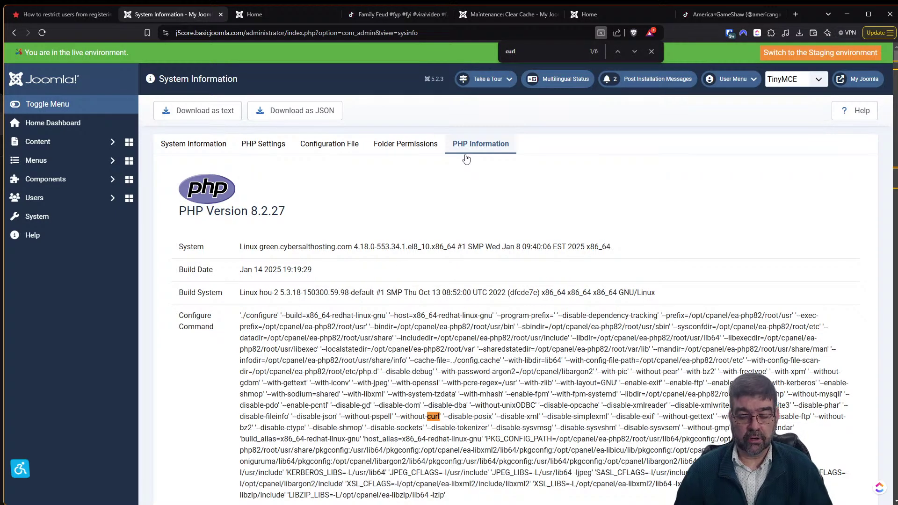
{"action": "left_click", "coordinate": [634, 52]}
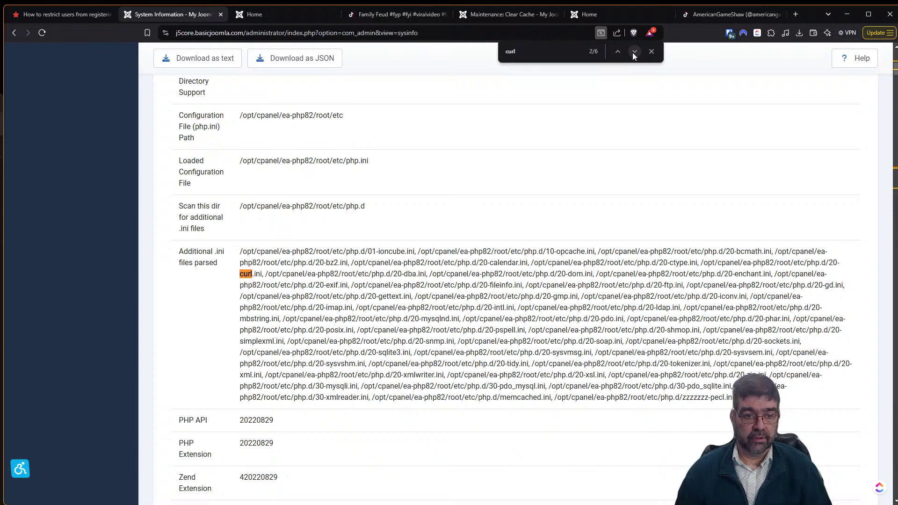
{"action": "left_click", "coordinate": [634, 52]}
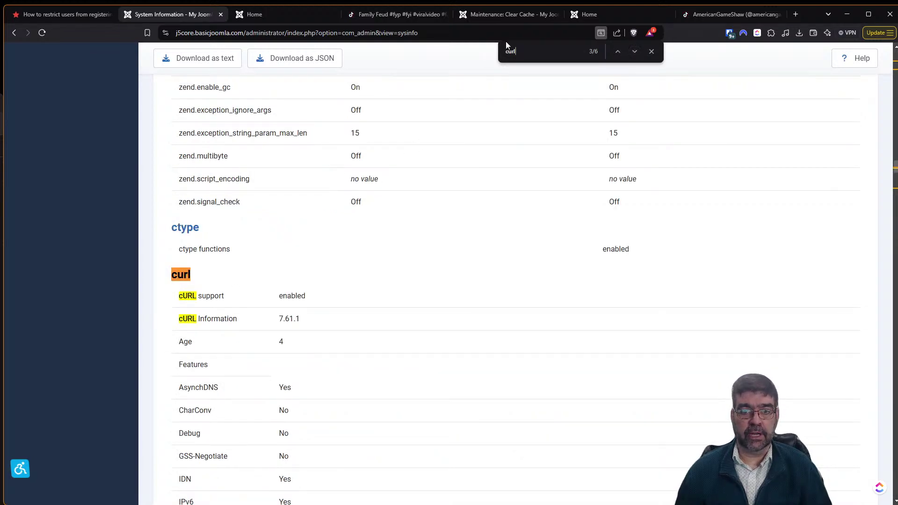
Search the PHP information for fopen to confirm allow_url_fopen is On, then return to the System Dashboard.
{"action": "key", "text": "ctrl+f"}
{"action": "key", "text": "ctrl+shift+Tab"}
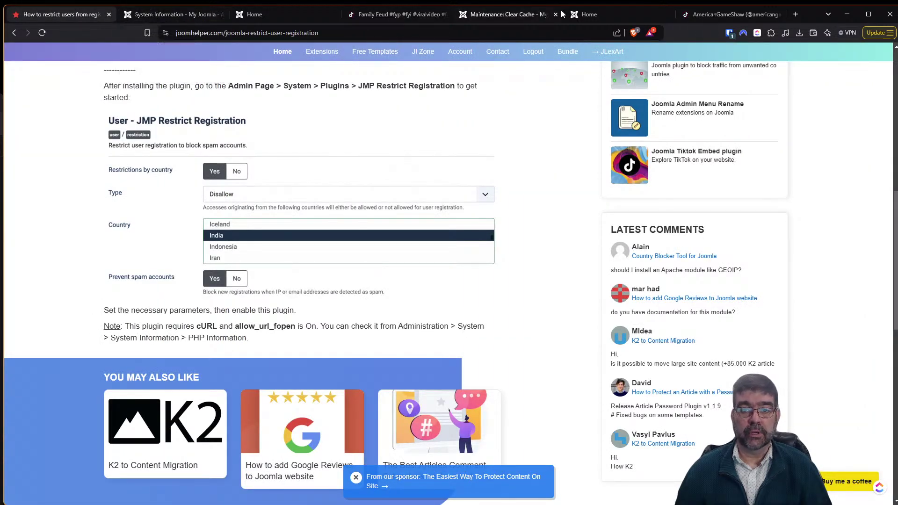
{"action": "left_click", "coordinate": [180, 18]}
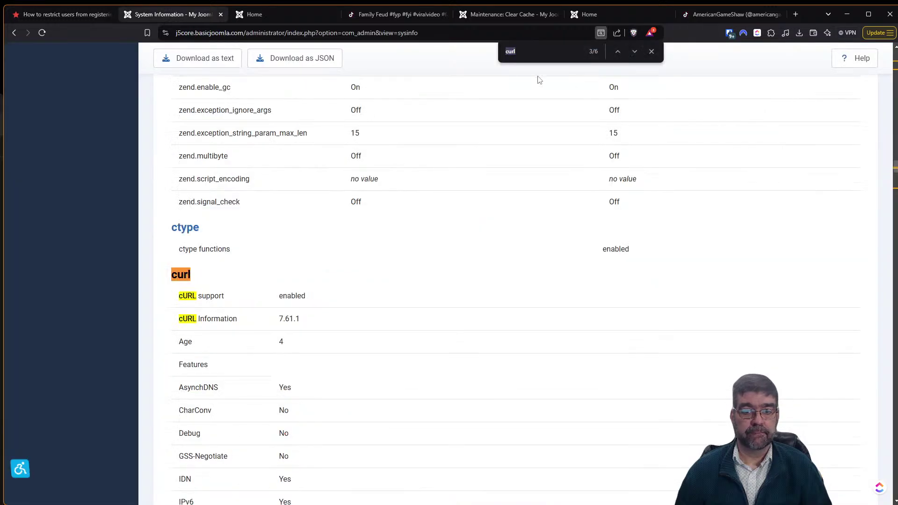
{"action": "type", "text": "fopen"}
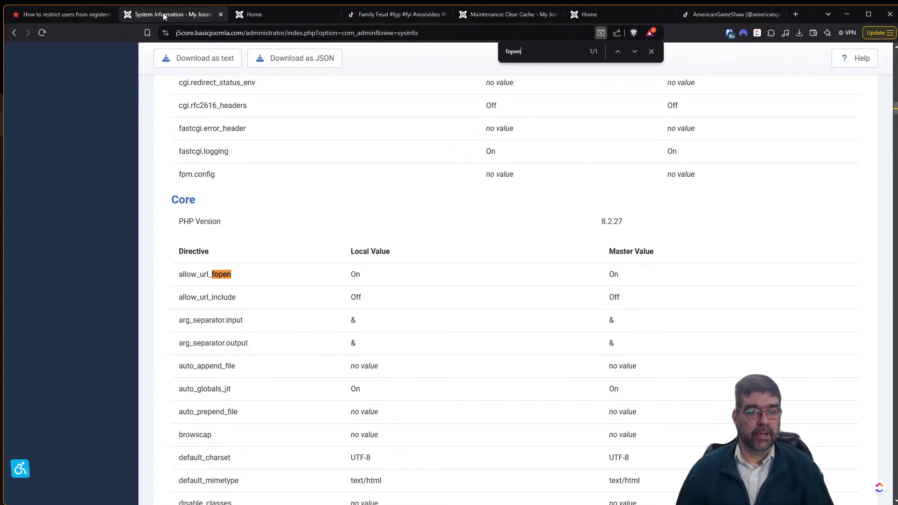
{"action": "left_click", "coordinate": [16, 33]}
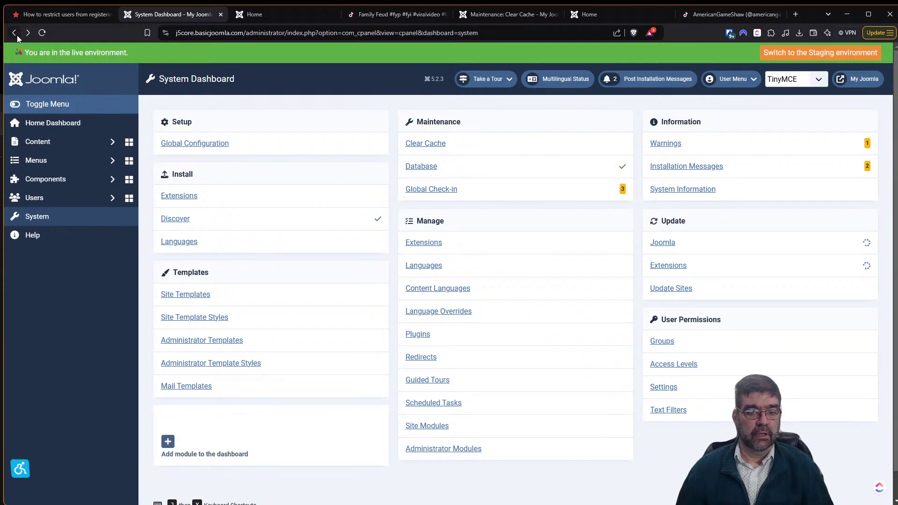
Open the JMP Restrict Registration plugin and deselect Canada in the Country list.
{"action": "left_click", "coordinate": [16, 34]}
{"action": "left_click", "coordinate": [299, 214]}
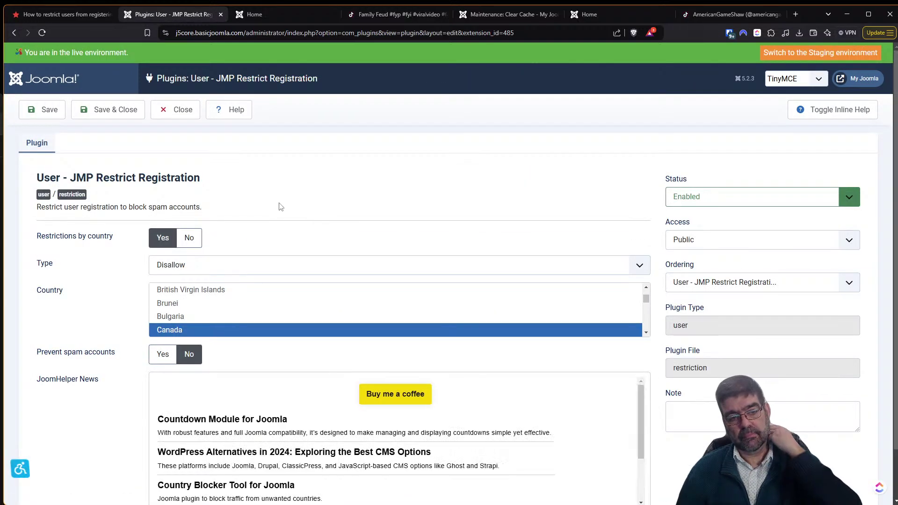
{"action": "left_click", "coordinate": [195, 328]}
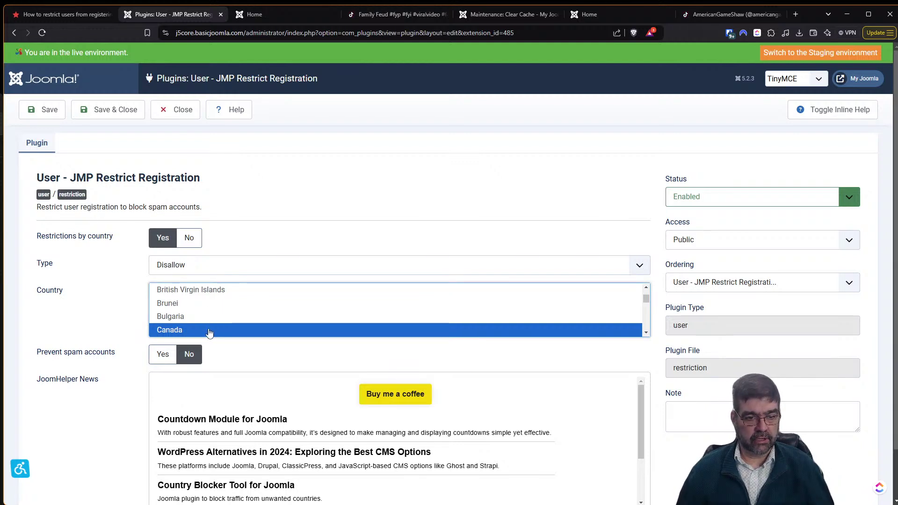
{"action": "left_click", "coordinate": [210, 331], "text": "ctrl"}
{"action": "scroll", "coordinate": [109, 305], "scroll_direction": "down", "scroll_amount": 1}
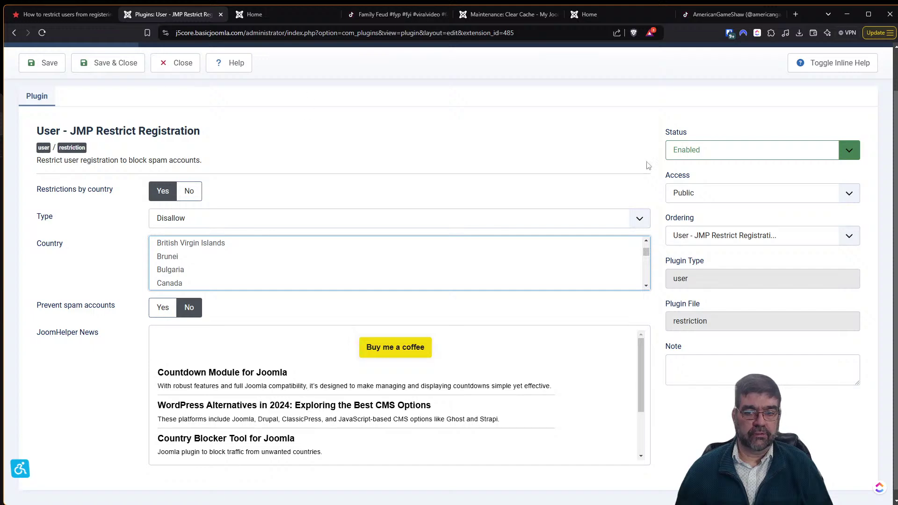
Set the plugin Status to Disabled and Save & Close.
{"action": "left_click", "coordinate": [679, 156]}
{"action": "left_click", "coordinate": [685, 177]}
{"action": "left_click", "coordinate": [113, 66]}
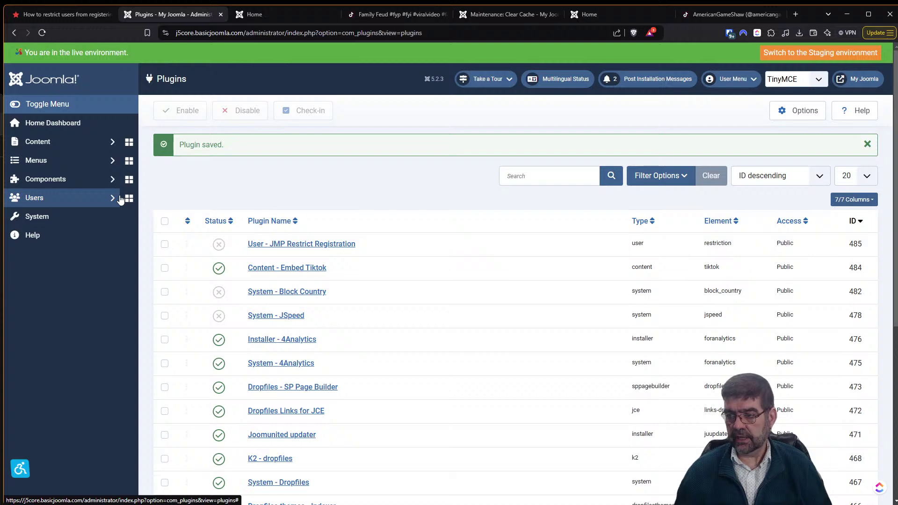
{"action": "left_click", "coordinate": [71, 15]}
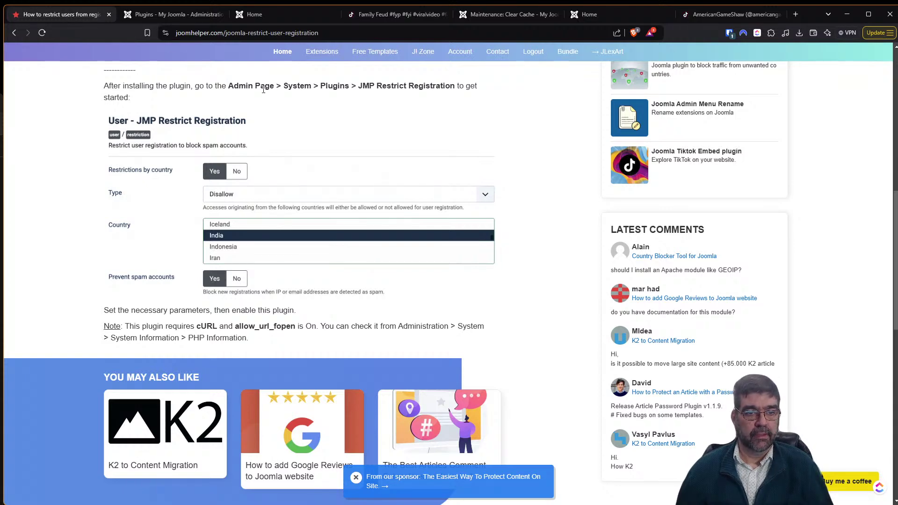
{"action": "left_click", "coordinate": [150, 17]}
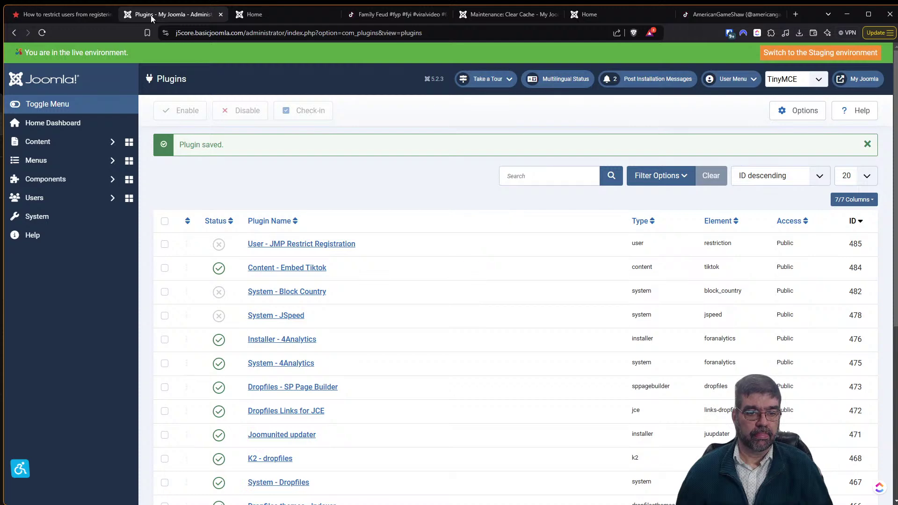
{"action": "left_click", "coordinate": [69, 16]}
Download and save the Shortcut extension for Joomla package from JoomHelper, then return to the Joomla Plugins list.
{"action": "left_click", "coordinate": [13, 36]}
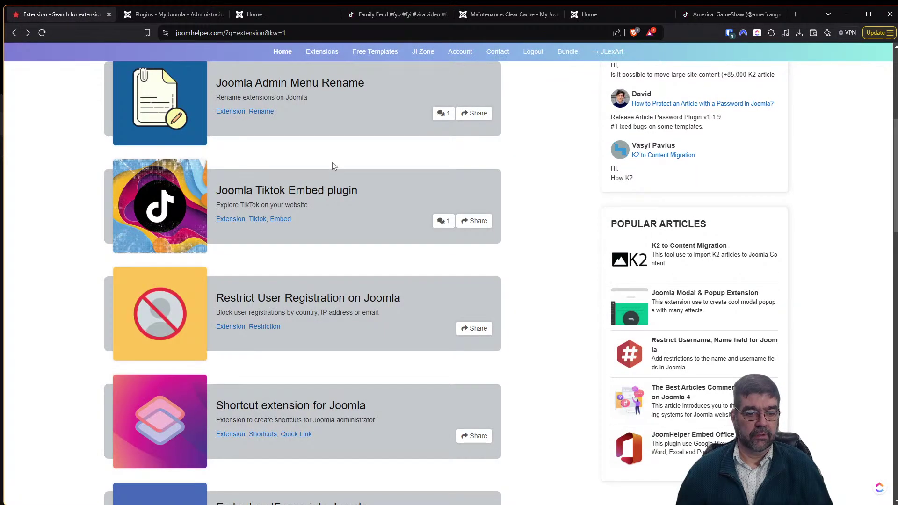
{"action": "scroll", "coordinate": [333, 162], "scroll_direction": "down", "scroll_amount": 3}
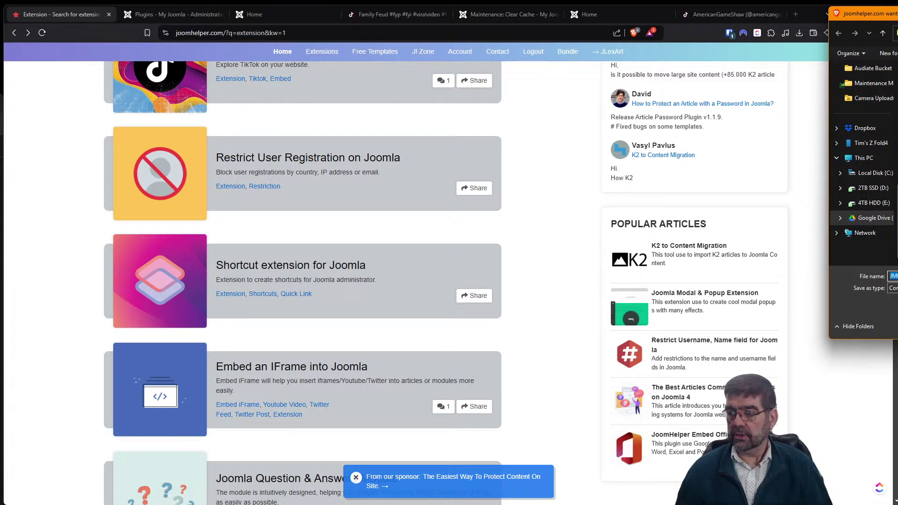
{"action": "key", "text": "Return"}
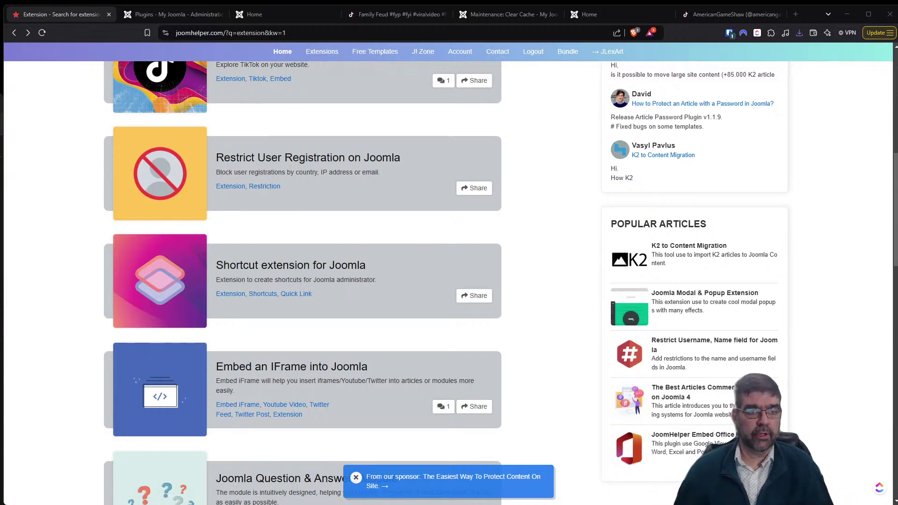
{"action": "left_click", "coordinate": [178, 14]}
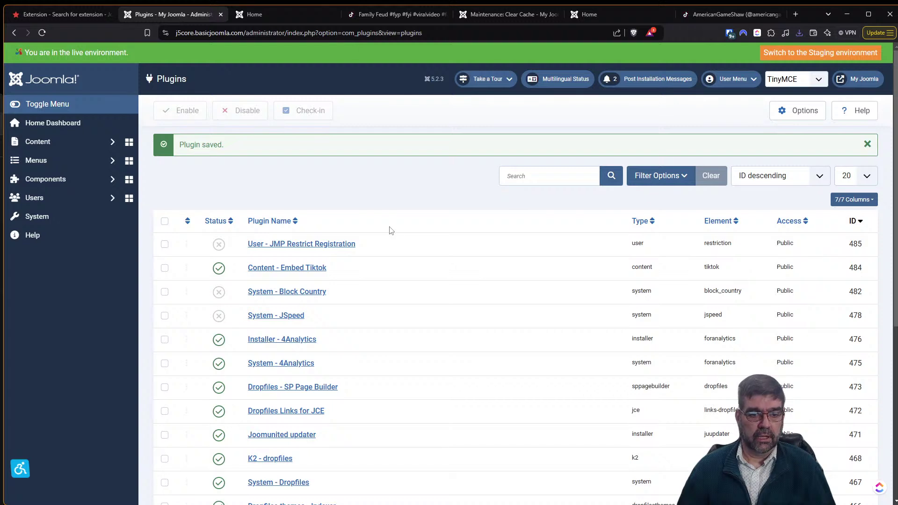
Review the disabled User - JMP Restrict Registration settings, close them unchanged, and return to JoomHelper's extension results.
{"action": "left_click", "coordinate": [320, 244]}
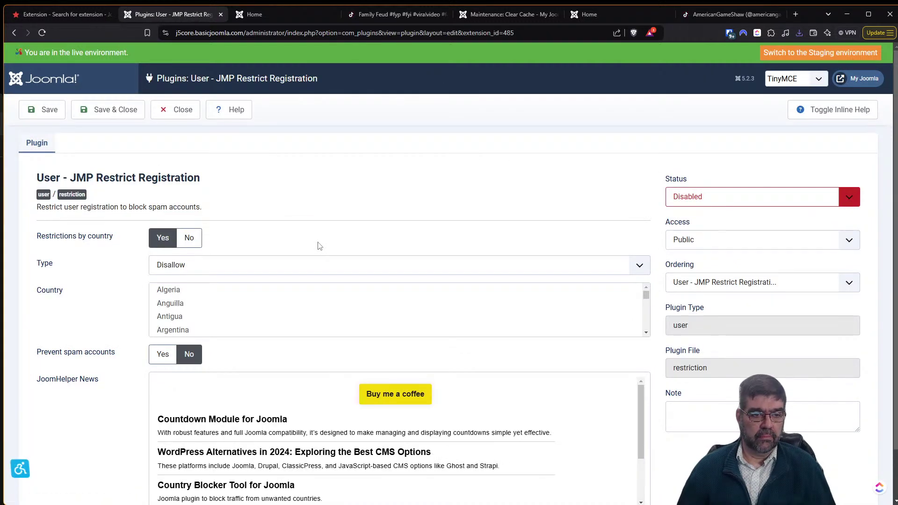
{"action": "scroll", "coordinate": [319, 246], "scroll_direction": "down", "scroll_amount": 1}
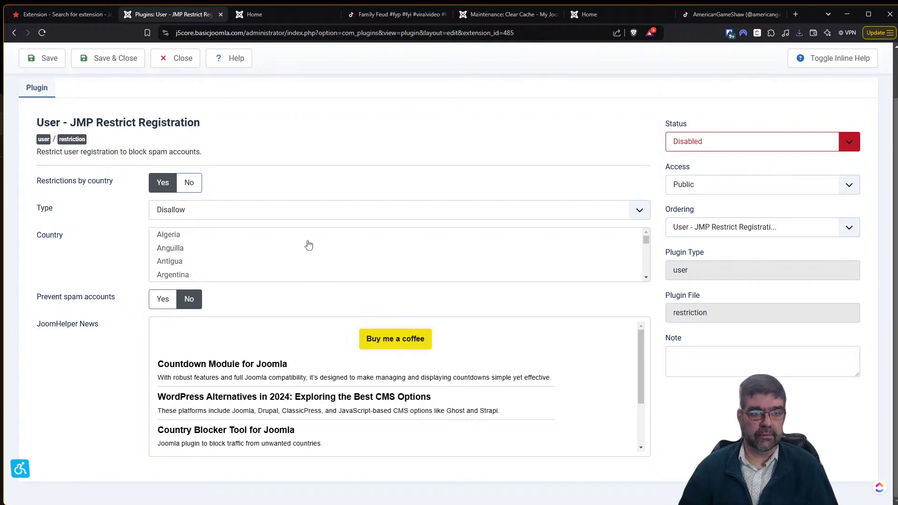
{"action": "left_click", "coordinate": [172, 66]}
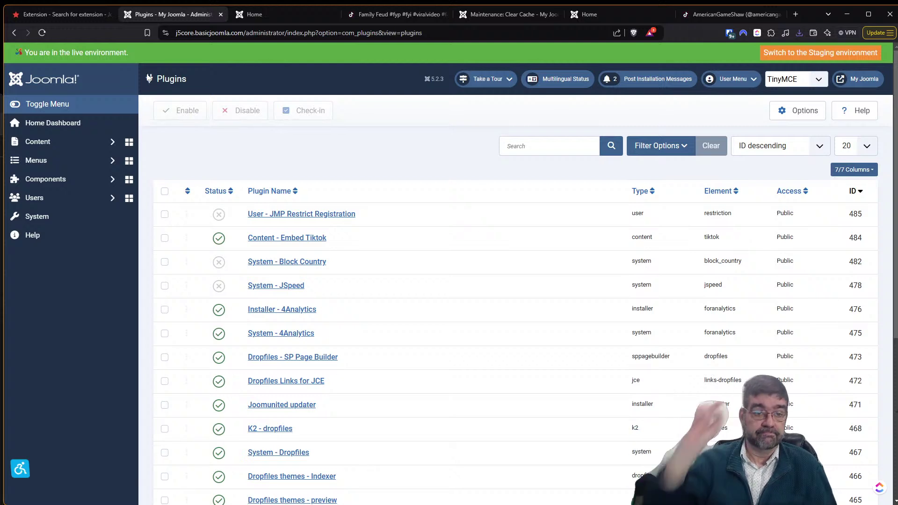
{"action": "left_click", "coordinate": [36, 18]}
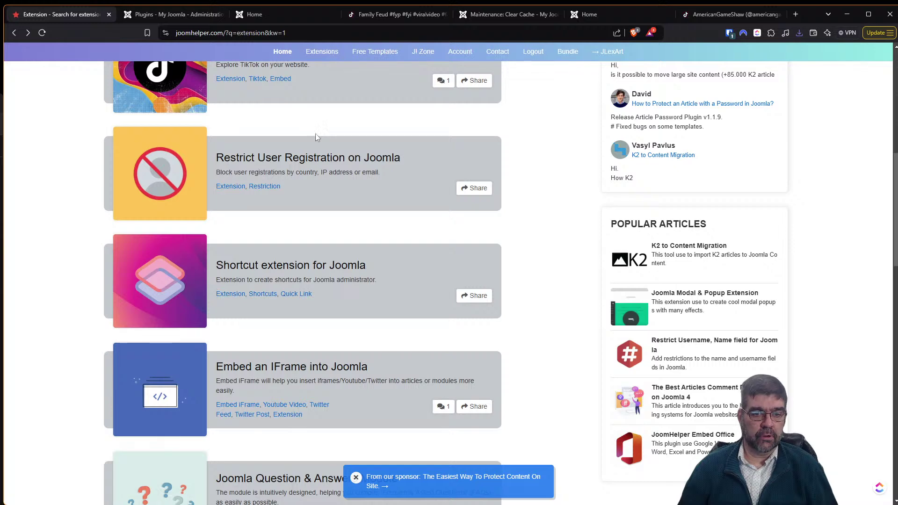
Open JoomHelper's Shortcut extension for Joomla page and read through its setup instructions.
{"action": "left_click", "coordinate": [288, 267]}
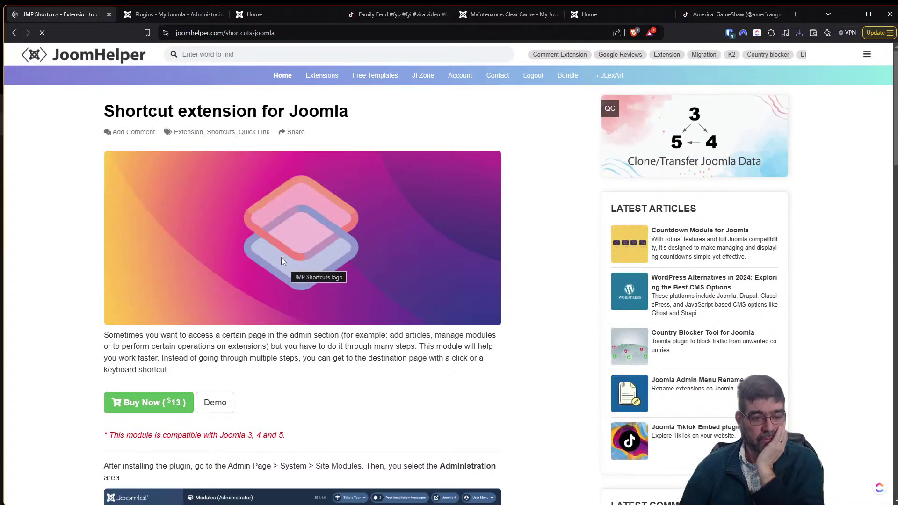
{"action": "scroll", "coordinate": [282, 261], "scroll_direction": "down", "scroll_amount": 2}
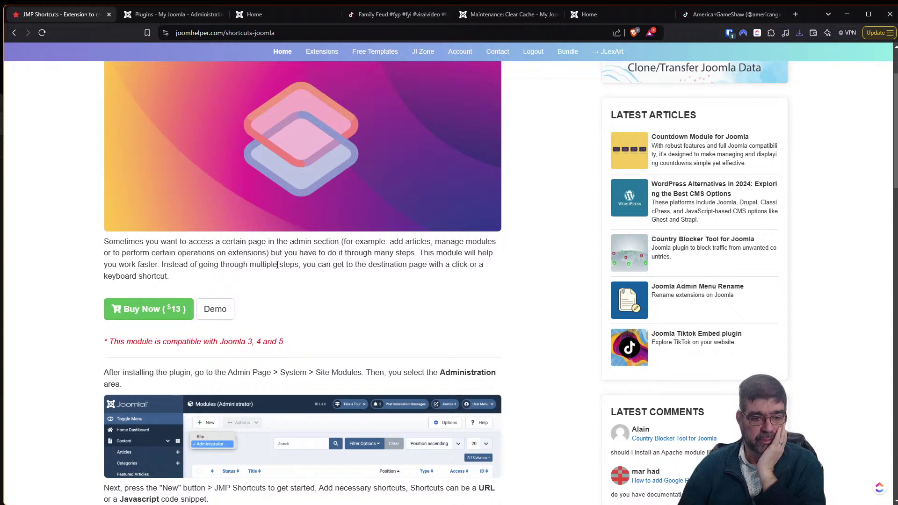
{"action": "scroll", "coordinate": [277, 265], "scroll_direction": "down", "scroll_amount": 3}
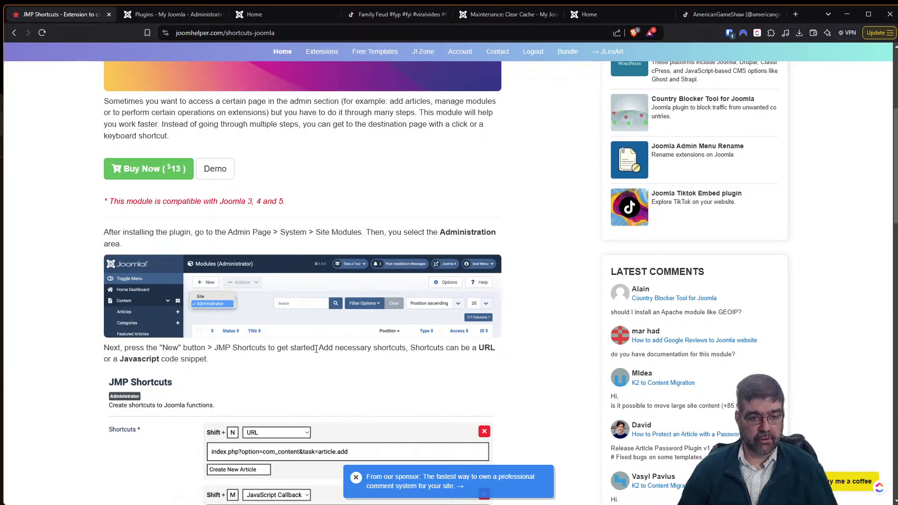
{"action": "scroll", "coordinate": [317, 355], "scroll_direction": "down", "scroll_amount": 8}
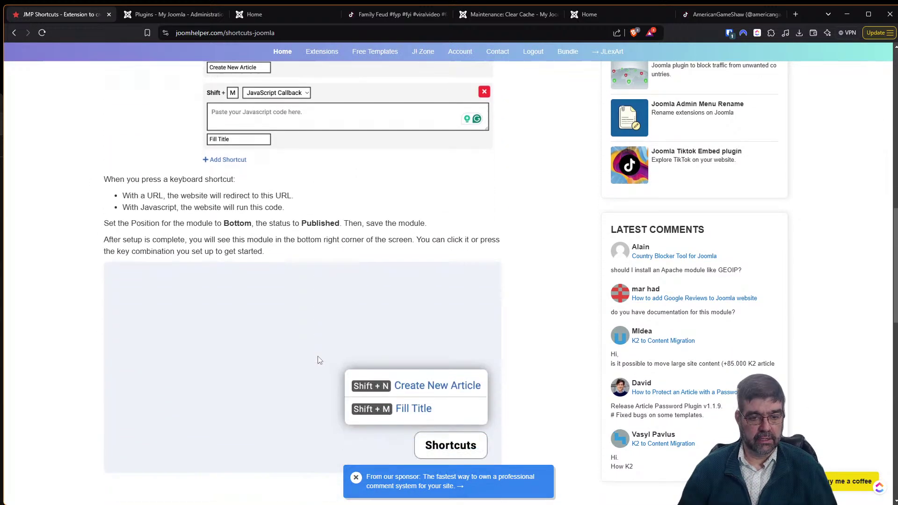
{"action": "scroll", "coordinate": [319, 360], "scroll_direction": "down", "scroll_amount": 5}
{"action": "scroll", "coordinate": [318, 361], "scroll_direction": "down", "scroll_amount": 6}
{"action": "scroll", "coordinate": [311, 333], "scroll_direction": "up", "scroll_amount": 2}
{"action": "scroll", "coordinate": [310, 333], "scroll_direction": "up", "scroll_amount": 1}
Install JMP_Shortcuts_v1.0.1.zip from recent downloads through System > Install > Extensions.
{"action": "left_click", "coordinate": [154, 13]}
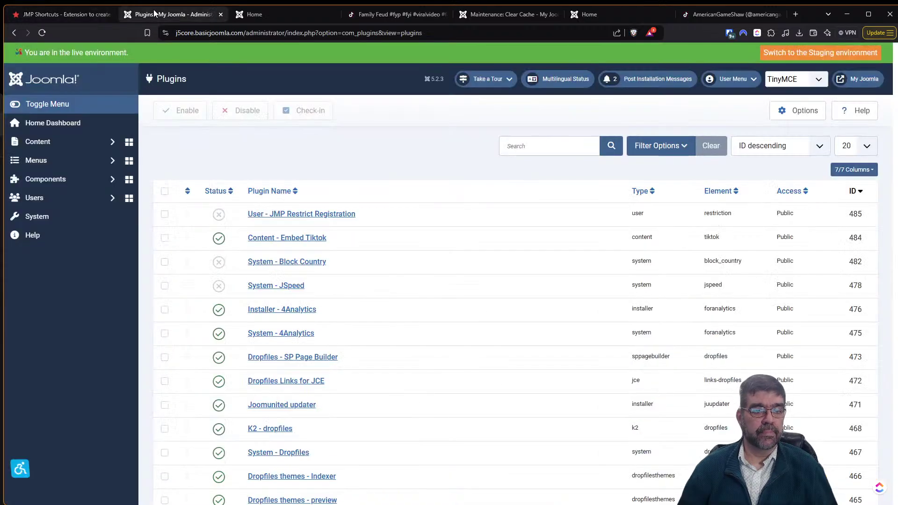
{"action": "left_click", "coordinate": [67, 216]}
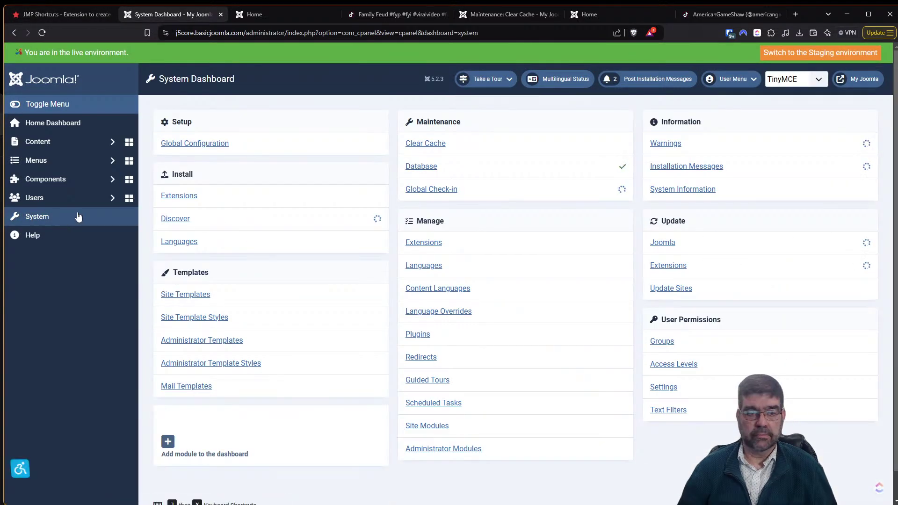
{"action": "left_click", "coordinate": [169, 196]}
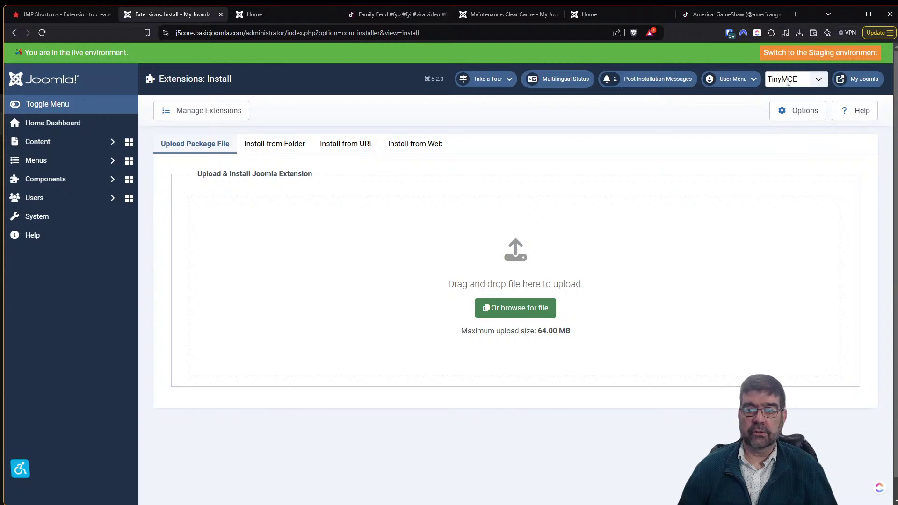
{"action": "left_click", "coordinate": [800, 32]}
{"action": "left_click_drag", "start_coordinate": [720, 71], "coordinate": [477, 269]}
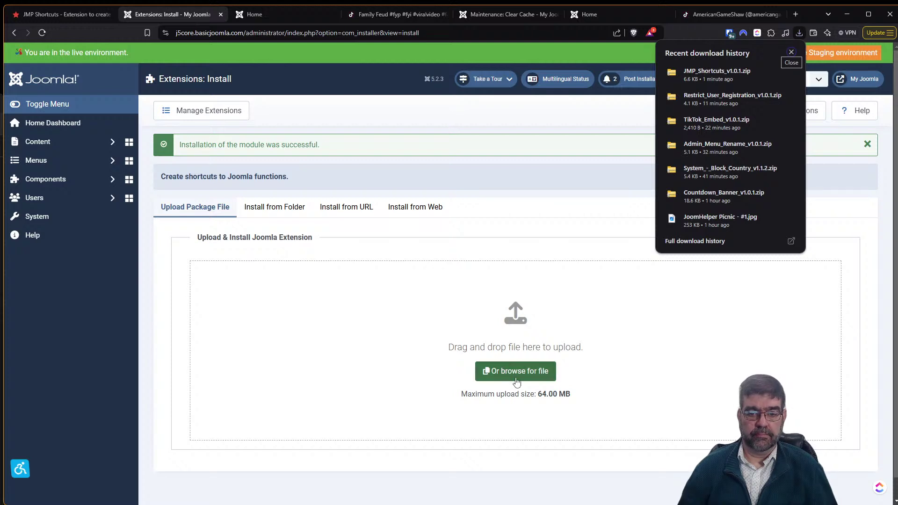
{"action": "left_click", "coordinate": [65, 183]}
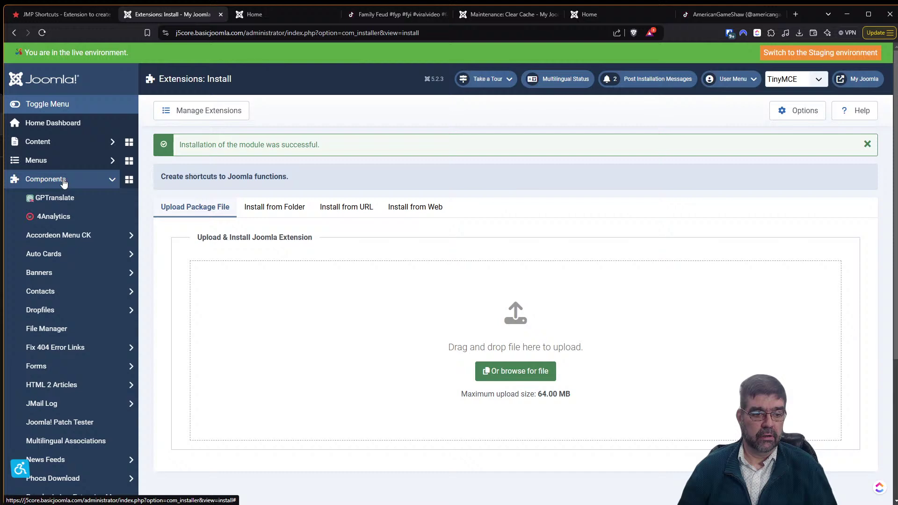
Open the Plugins list, then reread the JMP Shortcuts setup steps on JoomHelper.
{"action": "scroll", "coordinate": [60, 183], "scroll_direction": "down", "scroll_amount": 4}
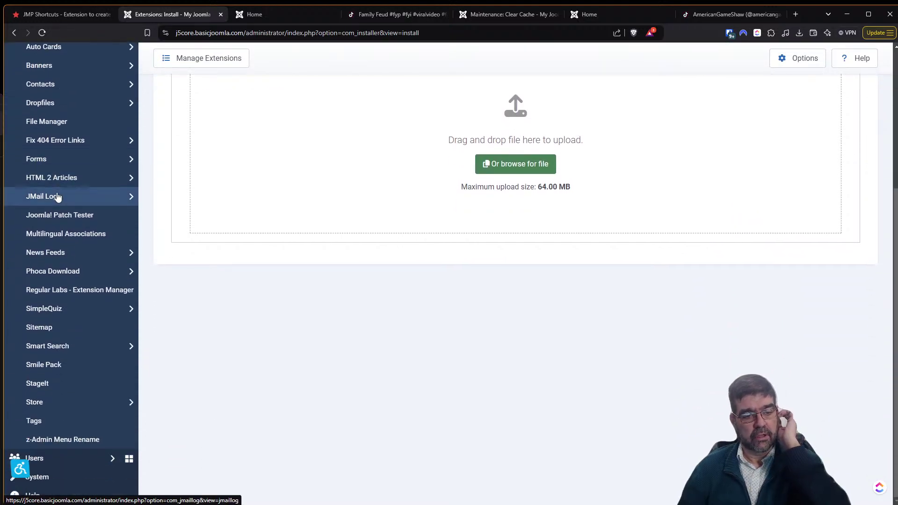
{"action": "left_click", "coordinate": [84, 481]}
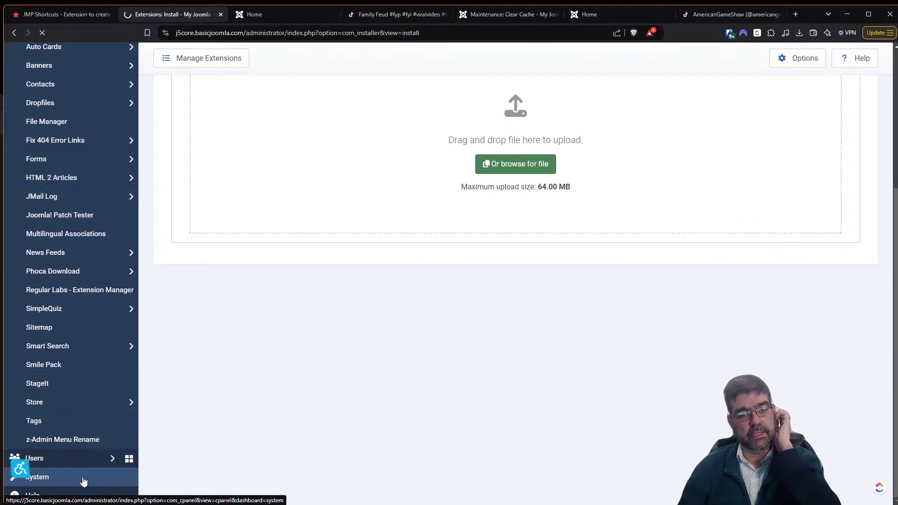
{"action": "left_click", "coordinate": [416, 337]}
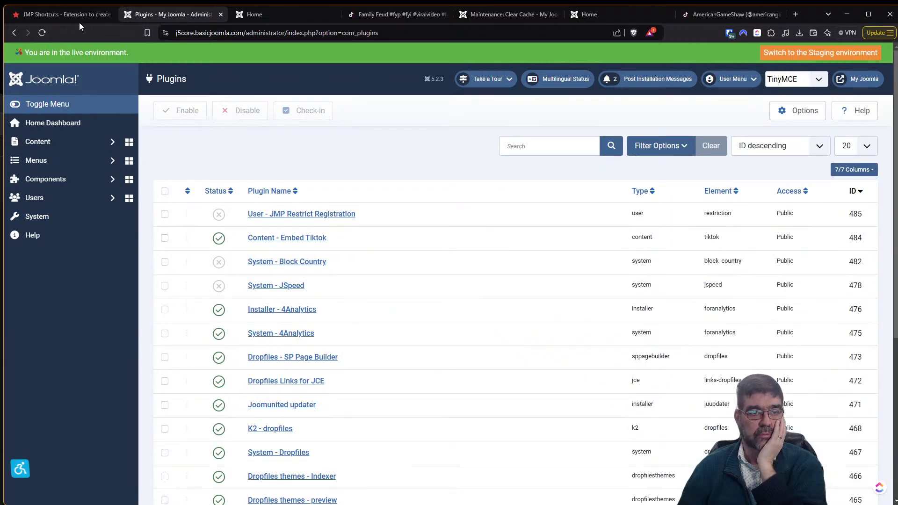
{"action": "left_click", "coordinate": [63, 14]}
{"action": "left_click_drag", "start_coordinate": [894, 311], "coordinate": [842, 137]}
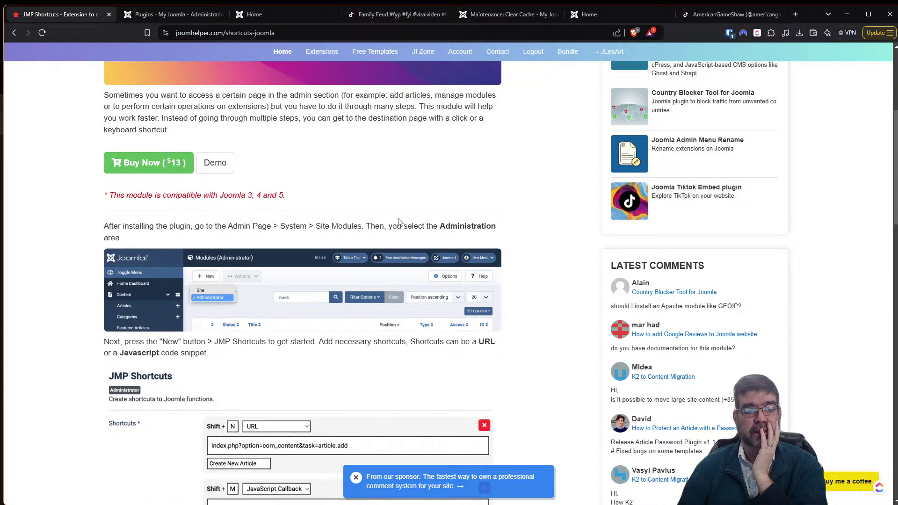
Back in Joomla, go to System > Site Modules to find the shortcuts module.
{"action": "left_click", "coordinate": [125, 15]}
{"action": "left_click", "coordinate": [54, 218]}
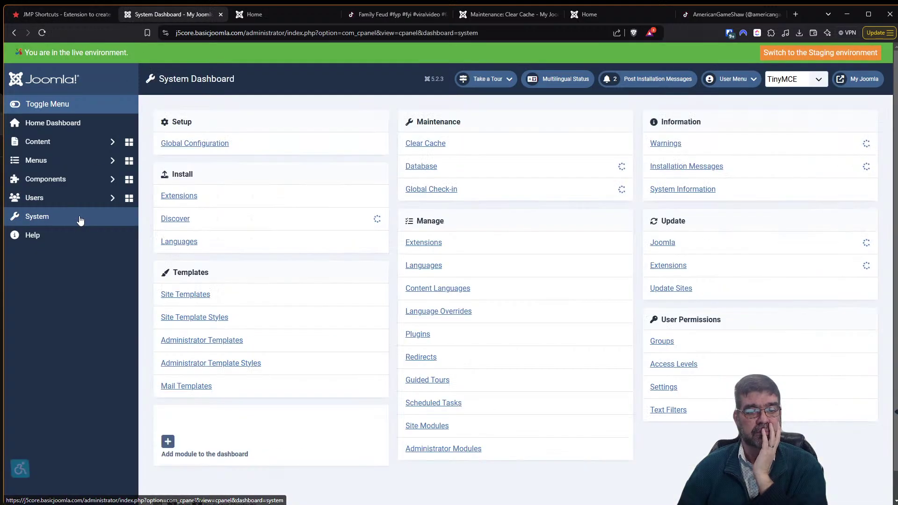
{"action": "left_click", "coordinate": [439, 426]}
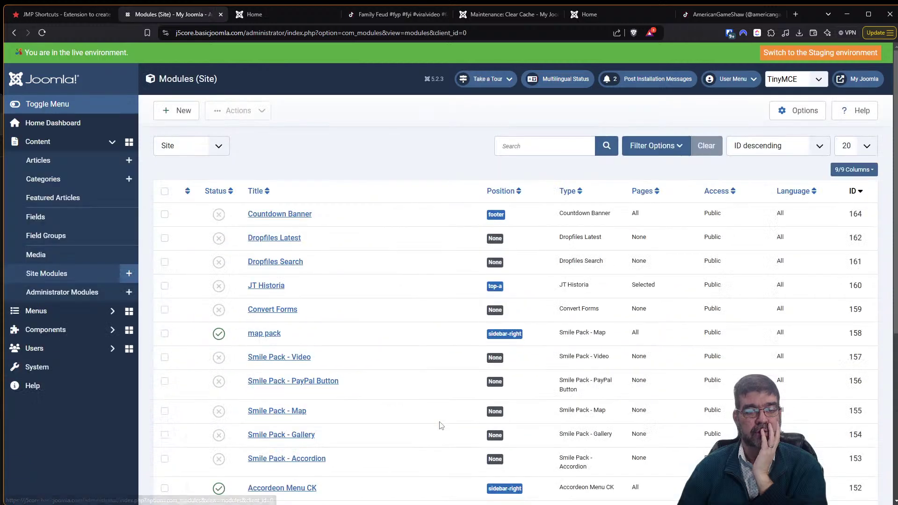
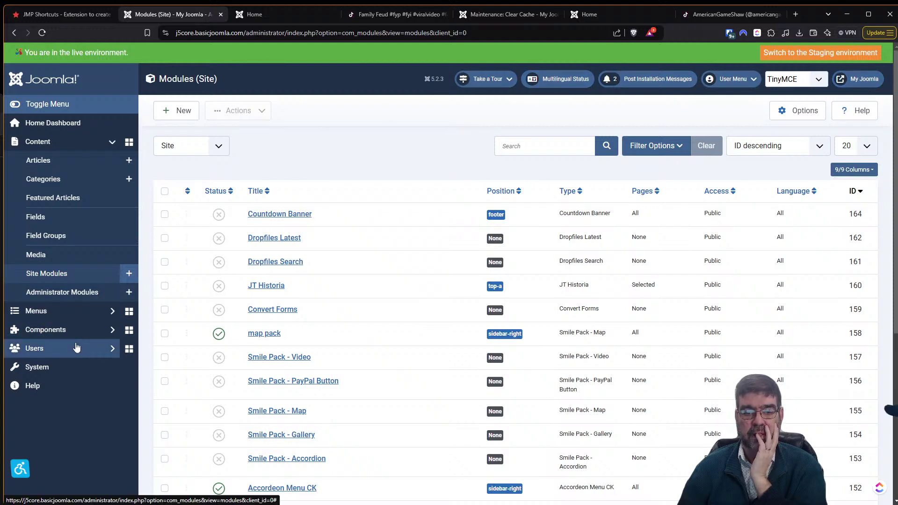
Publish the JMP Shortcuts module in System > Administrator Modules and open it for editing.
{"action": "left_click", "coordinate": [69, 372]}
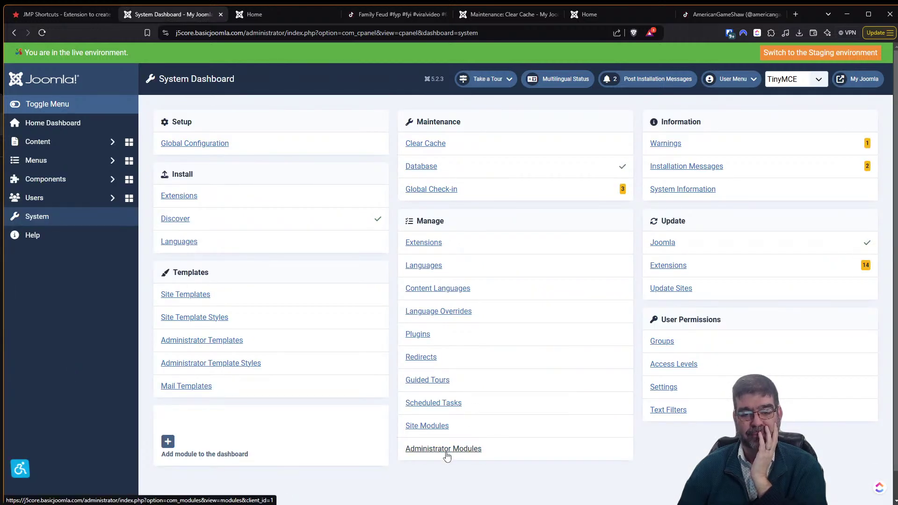
{"action": "left_click", "coordinate": [446, 453]}
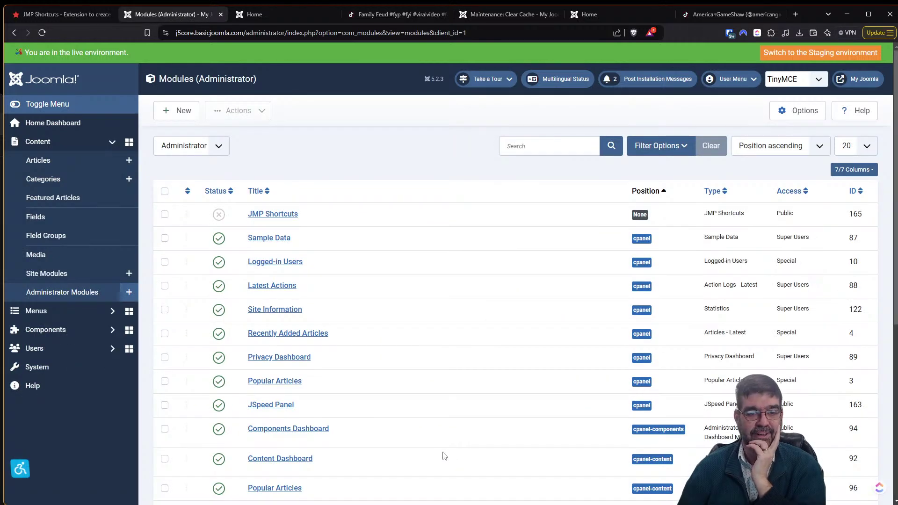
{"action": "left_click", "coordinate": [216, 216]}
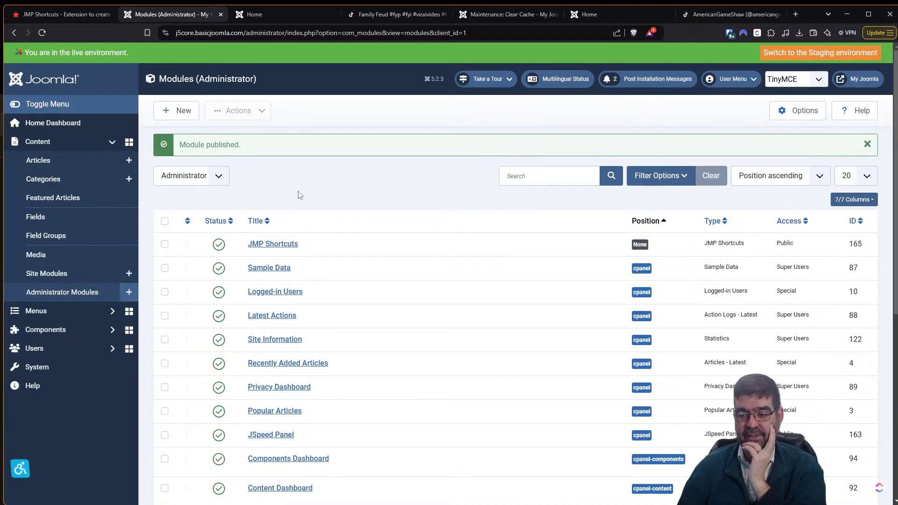
{"action": "left_click", "coordinate": [273, 244]}
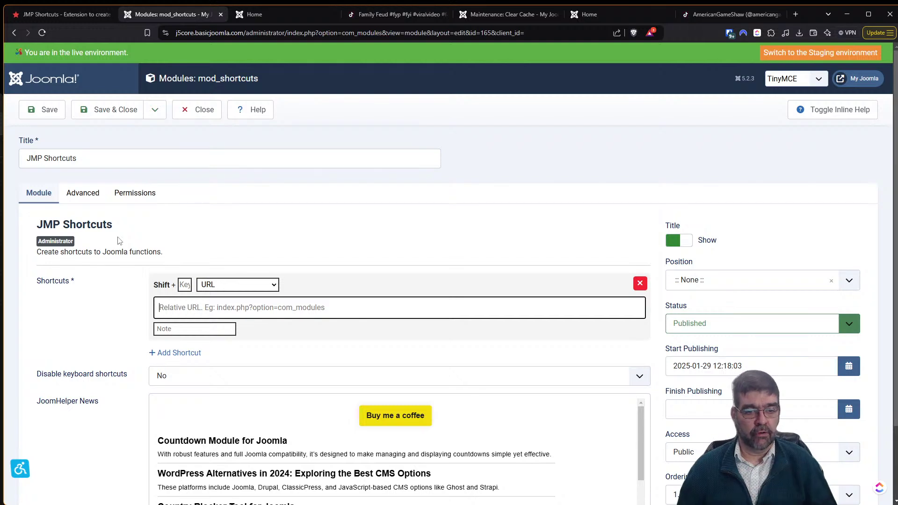
Set the new shortcut's key to g and keep its type as URL.
{"action": "left_click", "coordinate": [223, 290]}
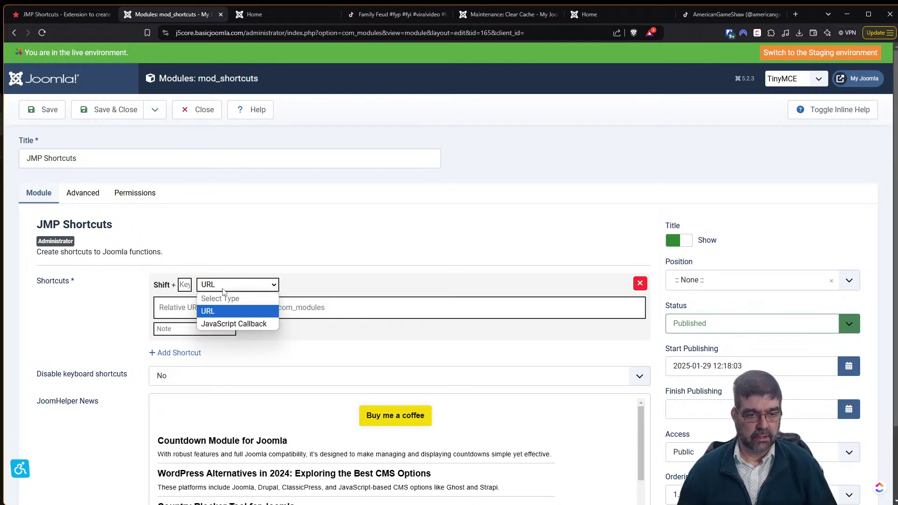
{"action": "left_click", "coordinate": [232, 323]}
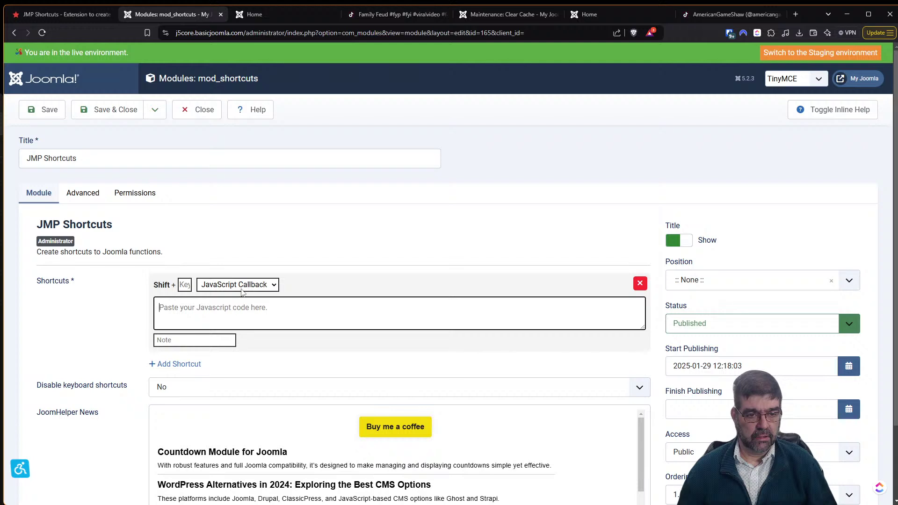
{"action": "left_click", "coordinate": [236, 285]}
{"action": "left_click", "coordinate": [240, 307]}
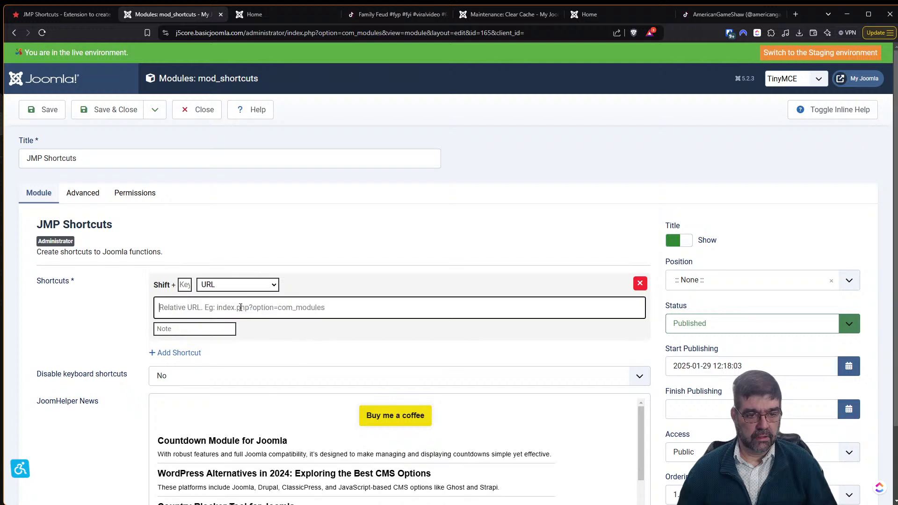
{"action": "left_click", "coordinate": [185, 285]}
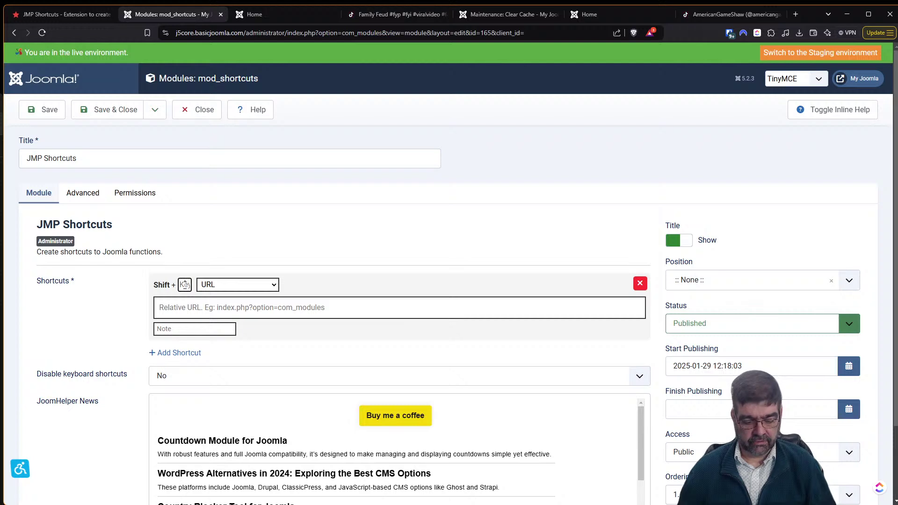
{"action": "type", "text": "g"}
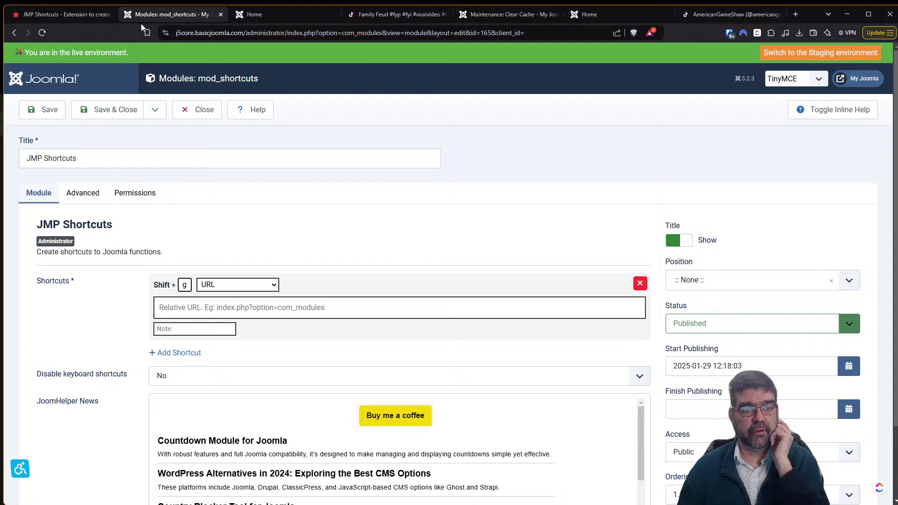
Paste the module's relative edit URL, add the note 'opens JMP Shortcuts', and save.
{"action": "left_click", "coordinate": [543, 36]}
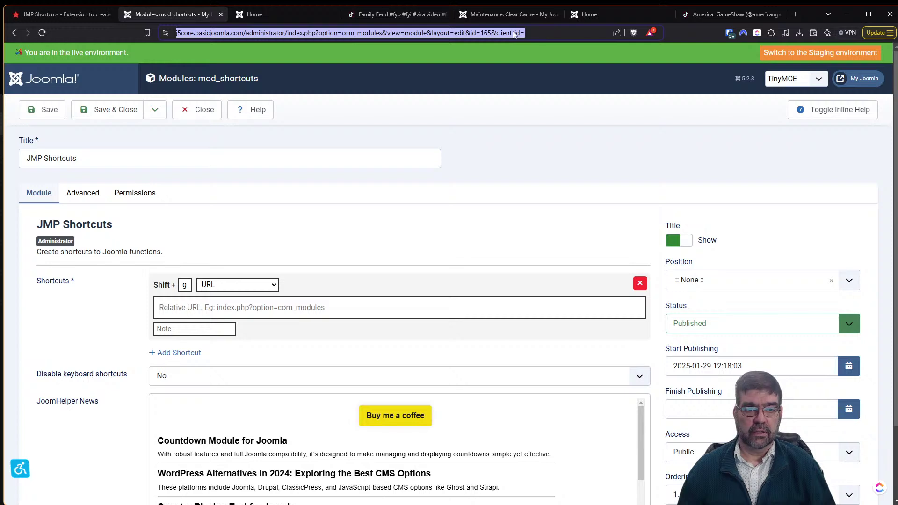
{"action": "left_click", "coordinate": [276, 34]}
{"action": "left_click_drag", "start_coordinate": [309, 32], "coordinate": [552, 40]}
{"action": "key", "text": "ctrl+c"}
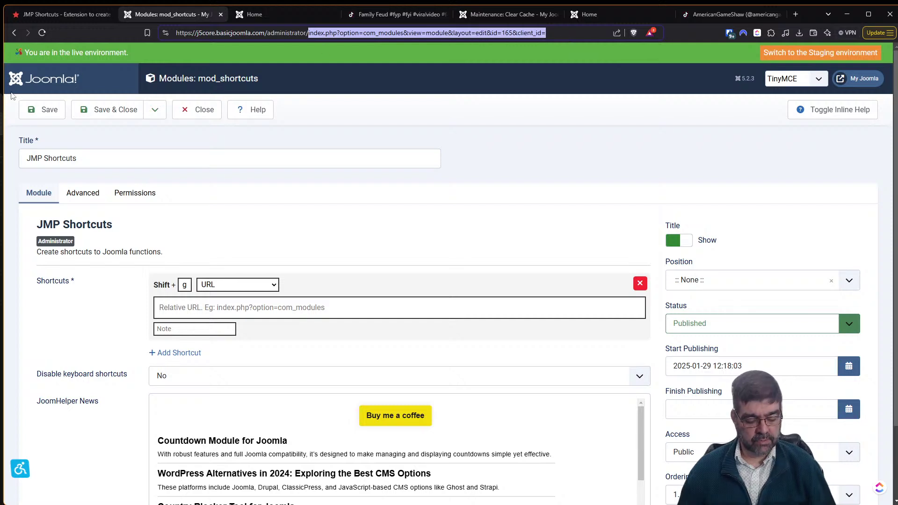
{"action": "left_click", "coordinate": [266, 313]}
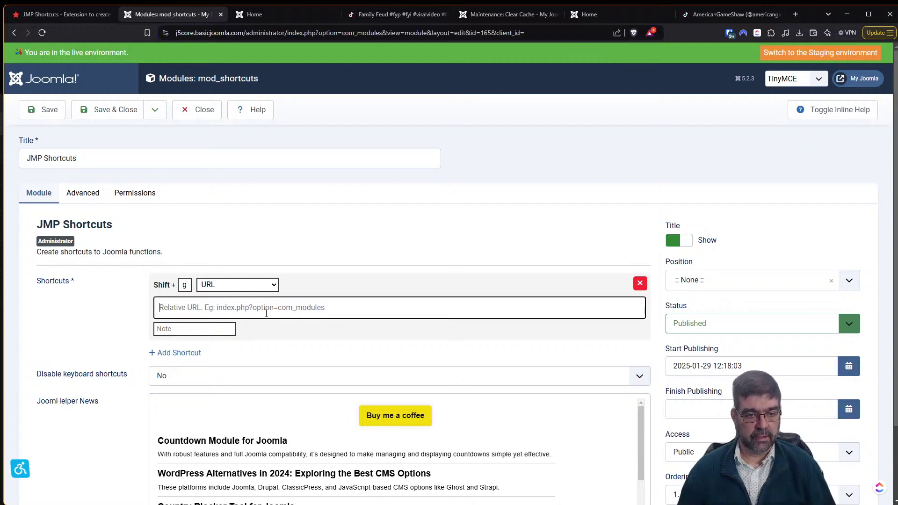
{"action": "key", "text": "ctrl+v"}
{"action": "key", "text": "Tab"}
{"action": "type", "text": "opens"}
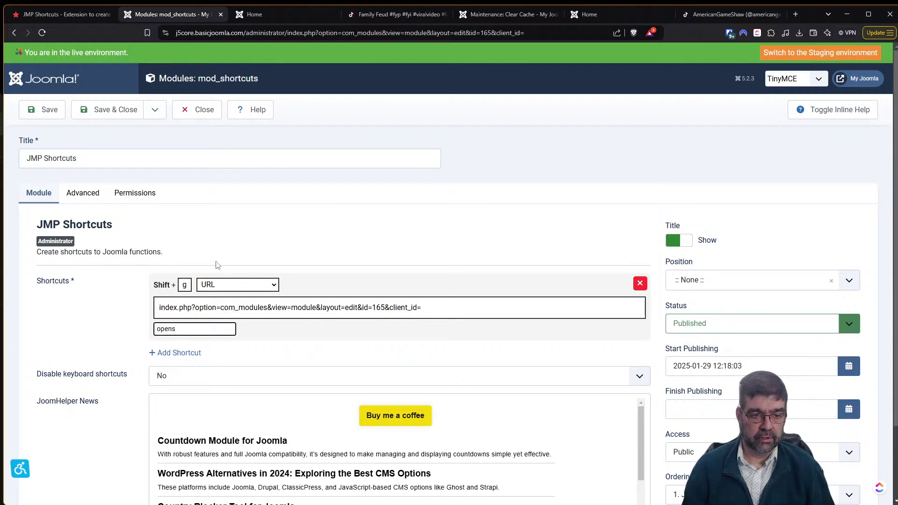
{"action": "type", "text": " JMP Shortc u"}
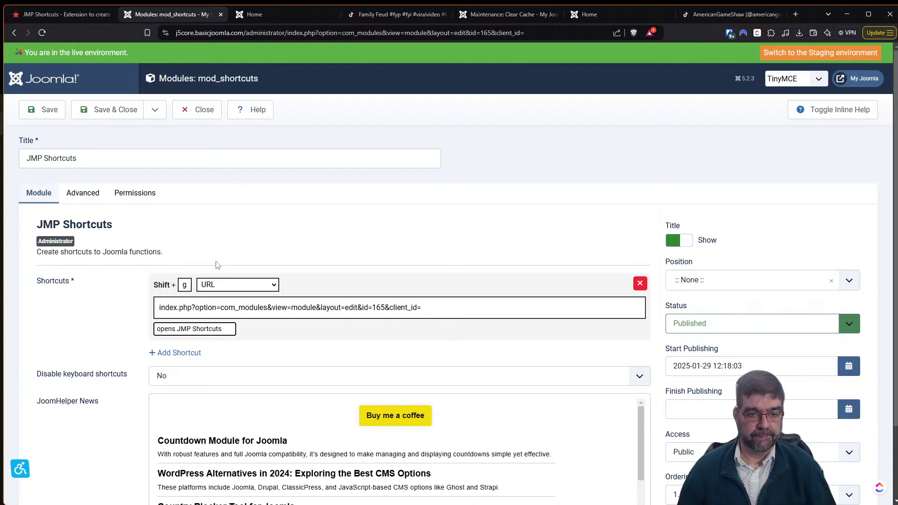
{"action": "scroll", "coordinate": [195, 279], "scroll_direction": "down", "scroll_amount": 2}
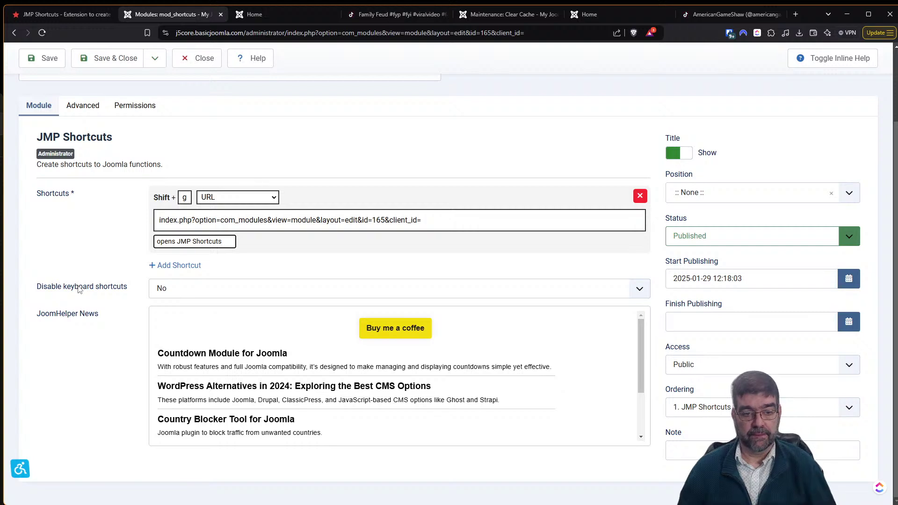
{"action": "left_click", "coordinate": [42, 68]}
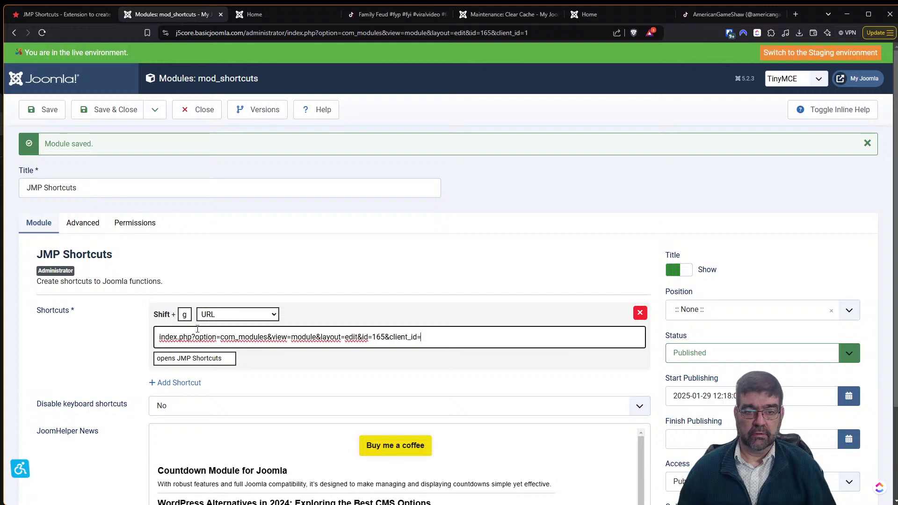
Review the JMP Shortcuts setup instructions on the JoomHelper extension page.
{"action": "left_click", "coordinate": [71, 14]}
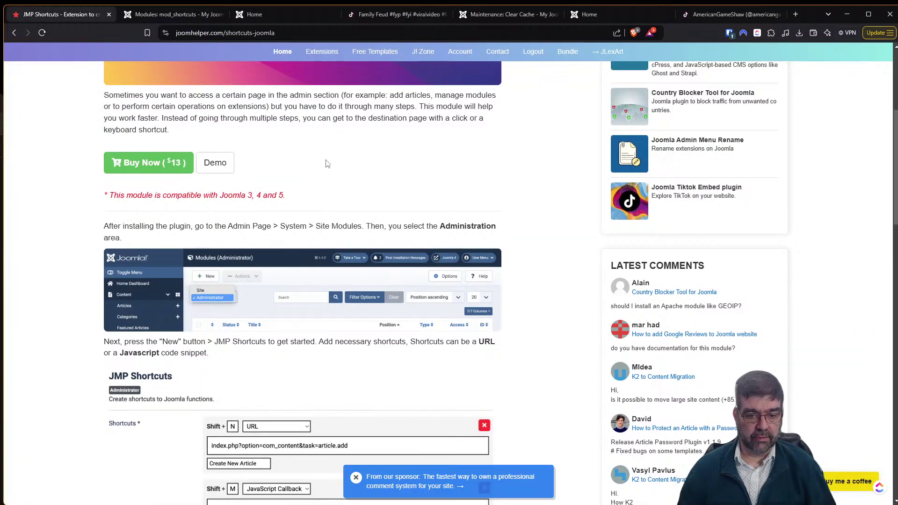
{"action": "scroll", "coordinate": [327, 164], "scroll_direction": "down", "scroll_amount": 4}
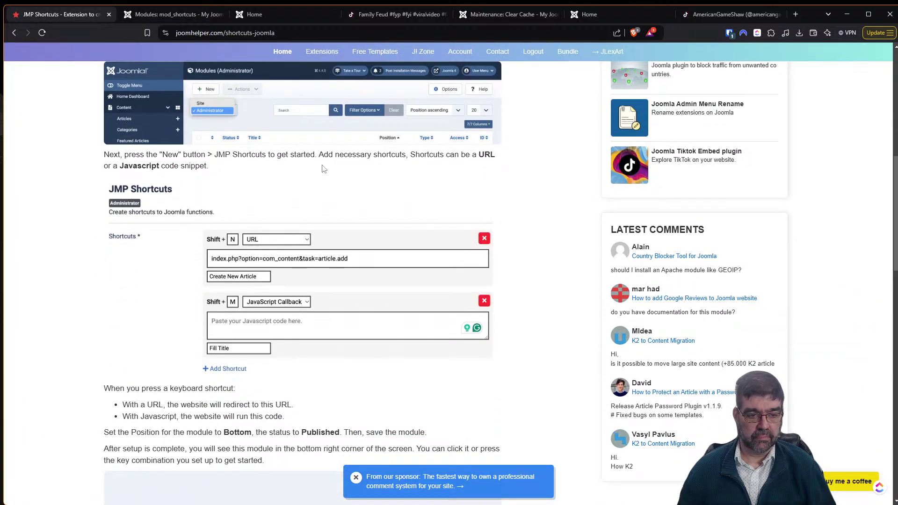
{"action": "scroll", "coordinate": [322, 169], "scroll_direction": "down", "scroll_amount": 2}
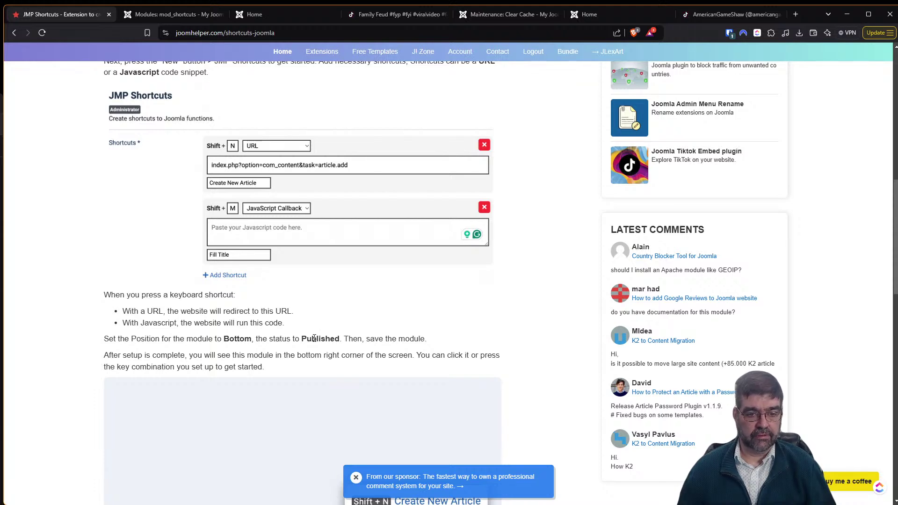
{"action": "scroll", "coordinate": [314, 339], "scroll_direction": "down", "scroll_amount": 3}
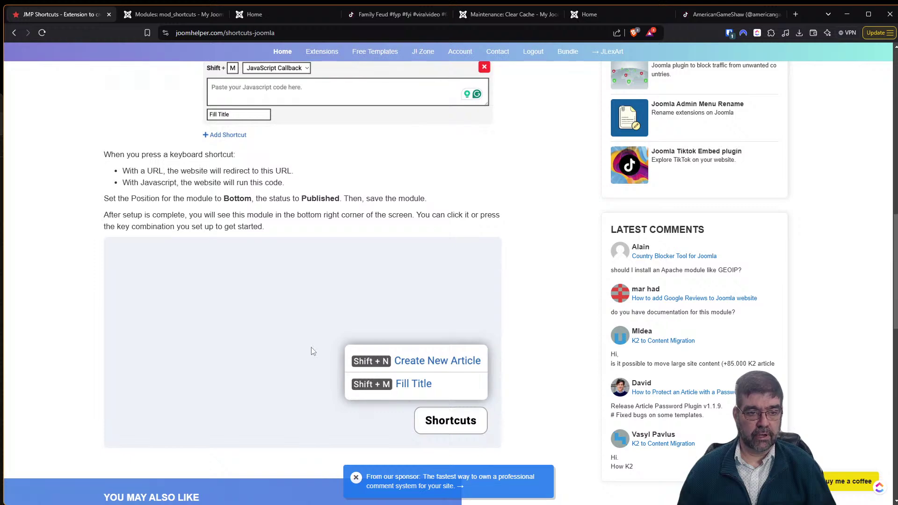
{"action": "left_click", "coordinate": [161, 15]}
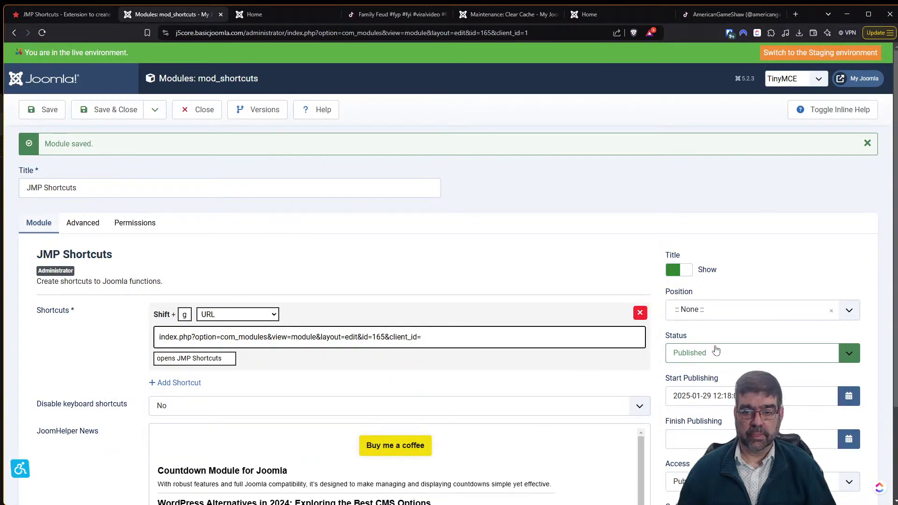
Set the module position to Bottom [bottom], save, and close the editor.
{"action": "left_click", "coordinate": [730, 321]}
{"action": "left_click", "coordinate": [716, 401]}
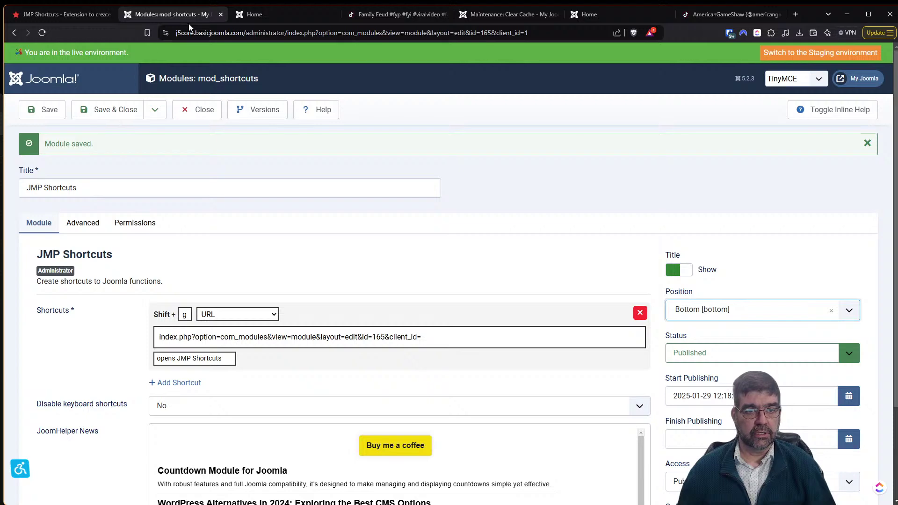
{"action": "left_click", "coordinate": [75, 15]}
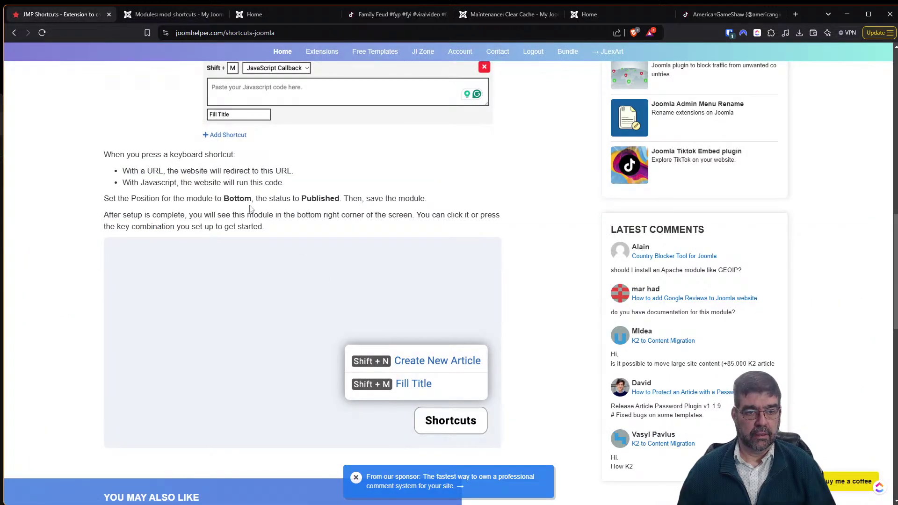
{"action": "left_click", "coordinate": [137, 16]}
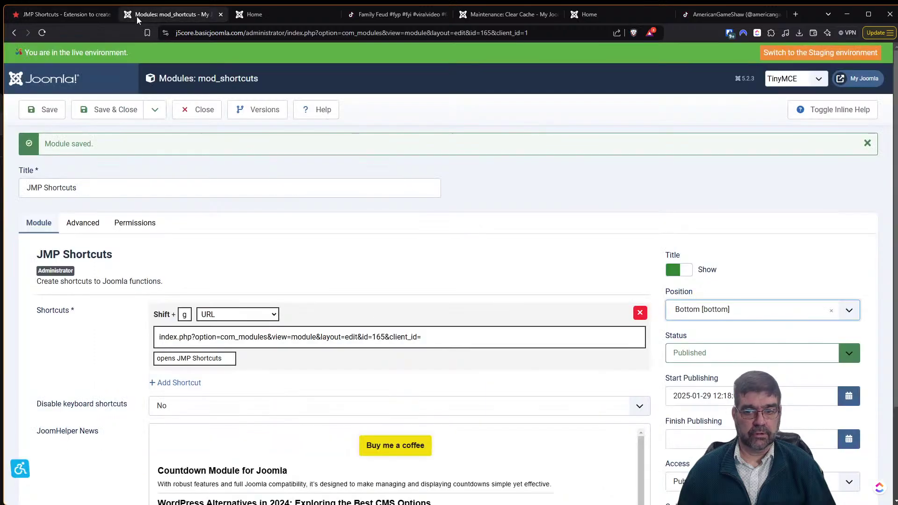
{"action": "left_click", "coordinate": [49, 109]}
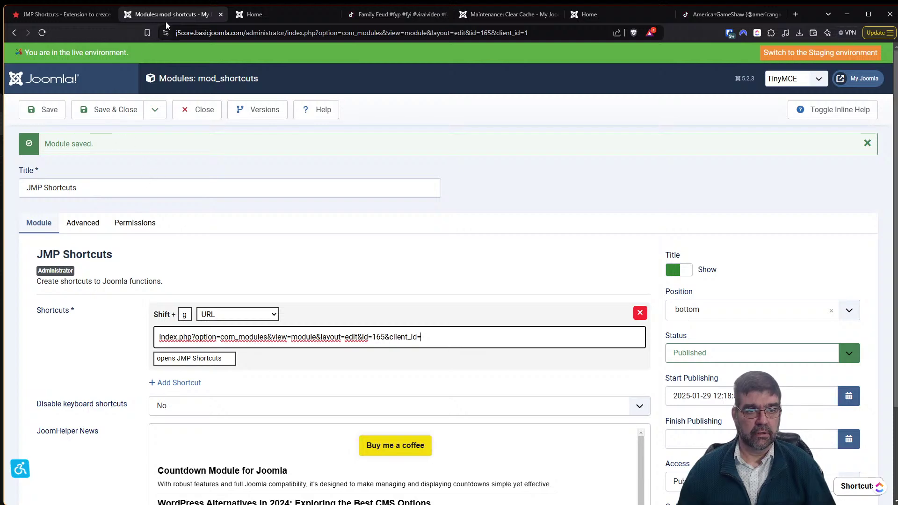
{"action": "left_click", "coordinate": [198, 116]}
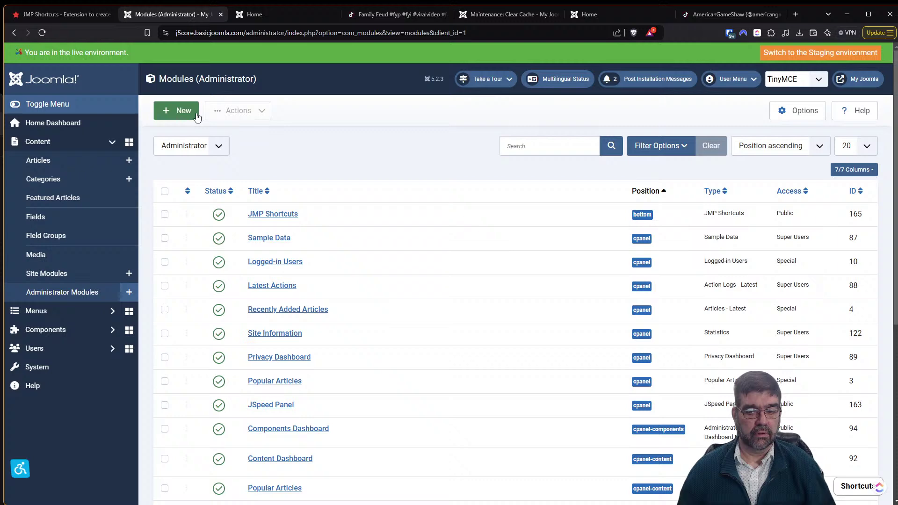
Test the Ctrl+Alt+M shortcut, then open the Site Modules list from System.
{"action": "key", "text": "ctrl+alt+m"}
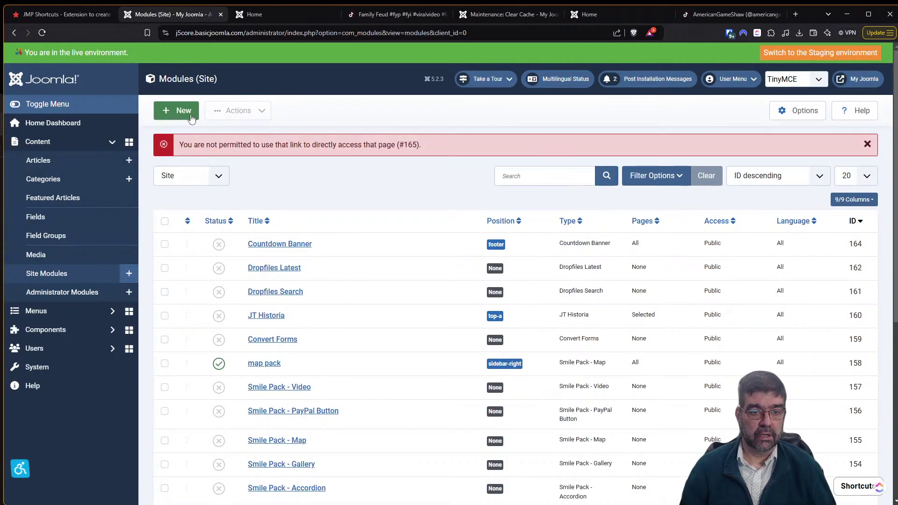
{"action": "key", "text": "ctrl+alt+m"}
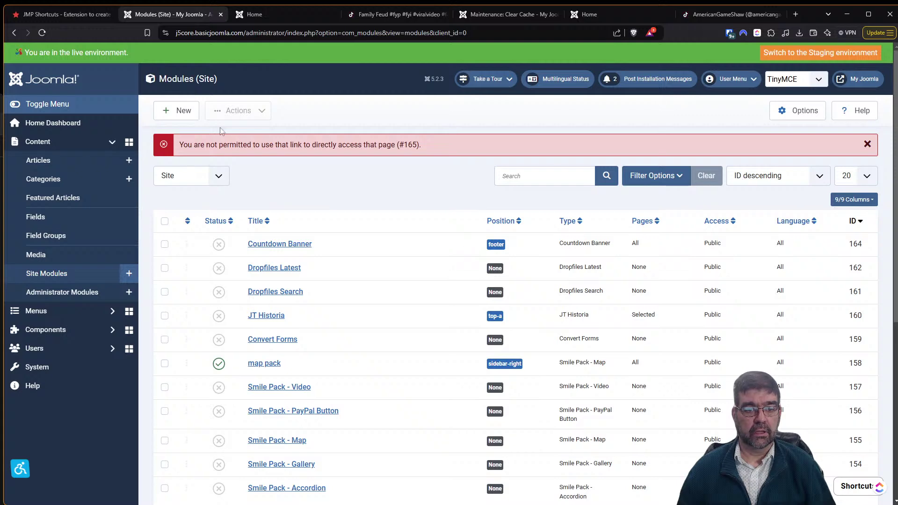
{"action": "left_click", "coordinate": [78, 361]}
{"action": "left_click", "coordinate": [427, 426]}
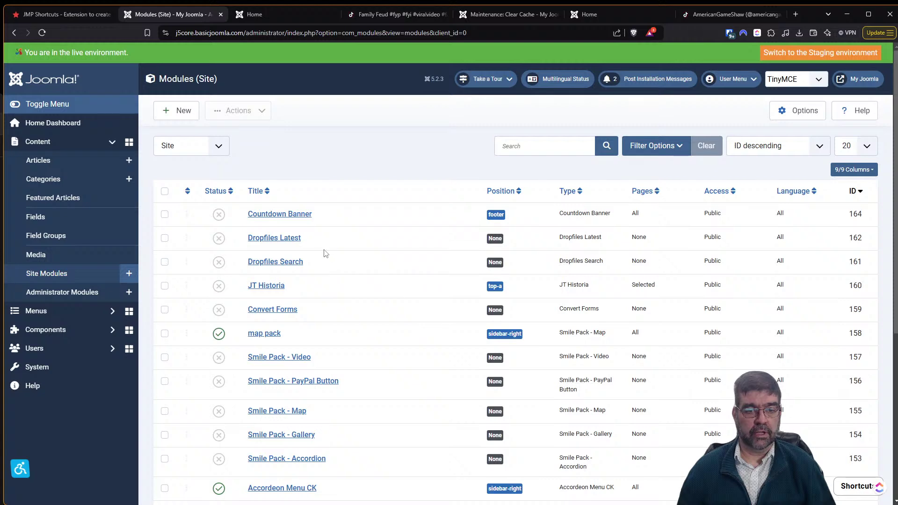
Switch the list to Administrator modules, open JMP Shortcuts, and close its editor.
{"action": "left_click", "coordinate": [190, 148]}
{"action": "left_click", "coordinate": [182, 174]}
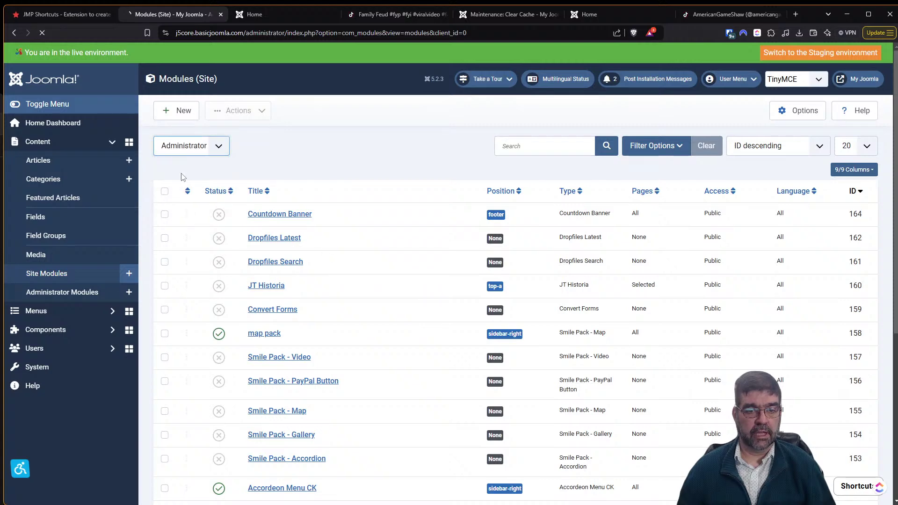
{"action": "left_click", "coordinate": [285, 216]}
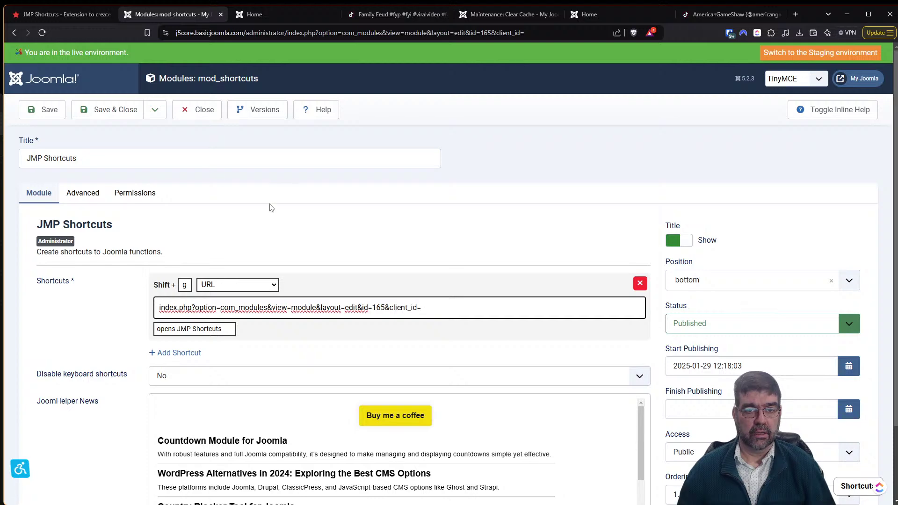
{"action": "left_click", "coordinate": [202, 116]}
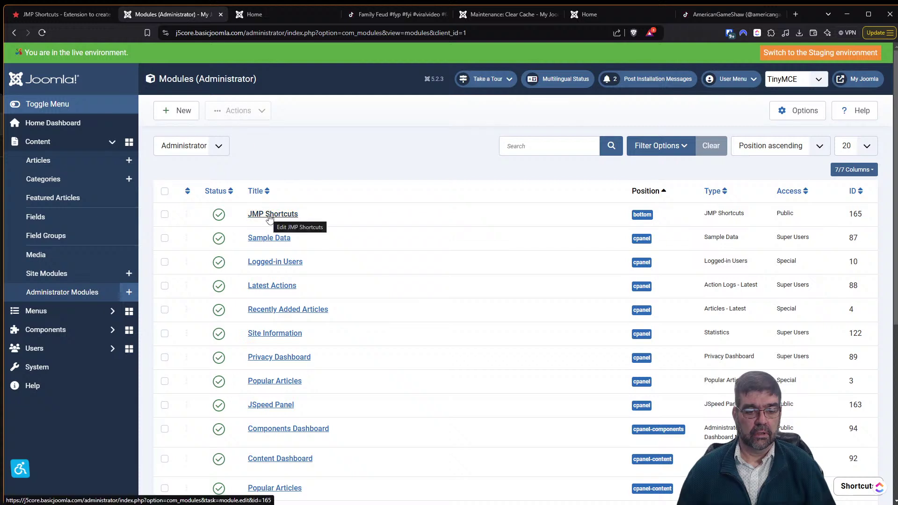
Replace the shortcut URL with the module's relative index.php edit link and save.
{"action": "right_click", "coordinate": [269, 216]}
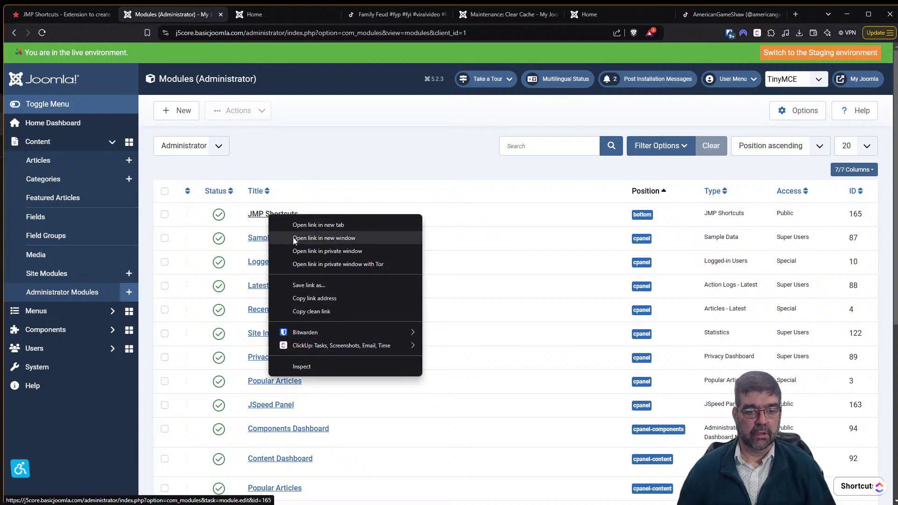
{"action": "left_click", "coordinate": [322, 295]}
{"action": "left_click", "coordinate": [273, 217]}
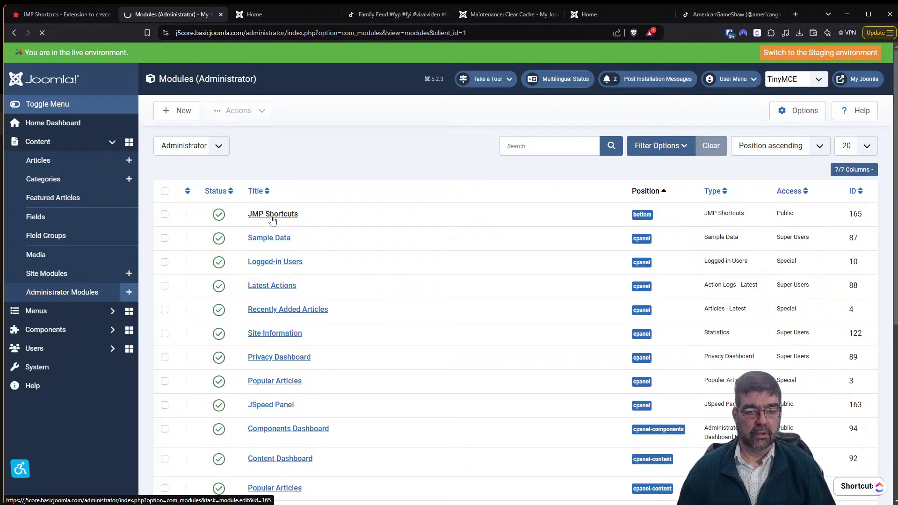
{"action": "left_click_drag", "start_coordinate": [422, 308], "coordinate": [154, 303]}
{"action": "key", "text": "ctrl+v"}
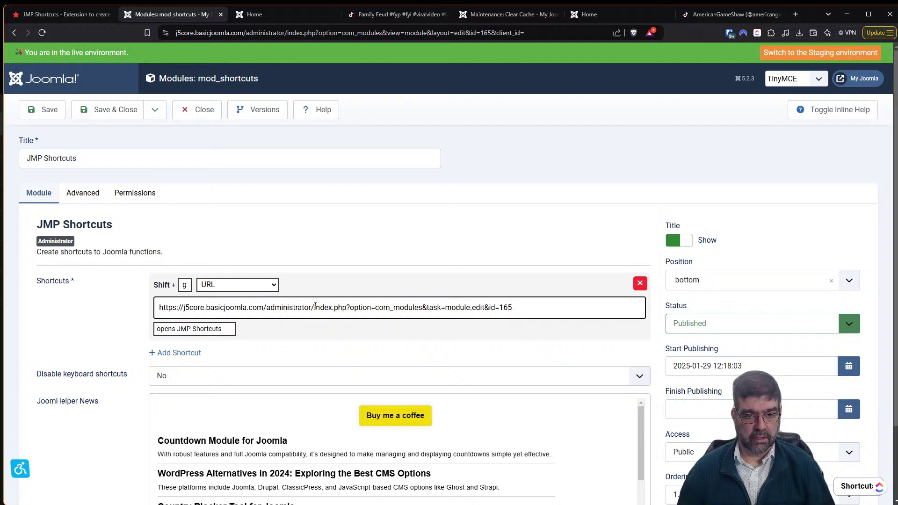
{"action": "left_click_drag", "start_coordinate": [315, 306], "coordinate": [77, 317]}
{"action": "key", "text": "BackSpace"}
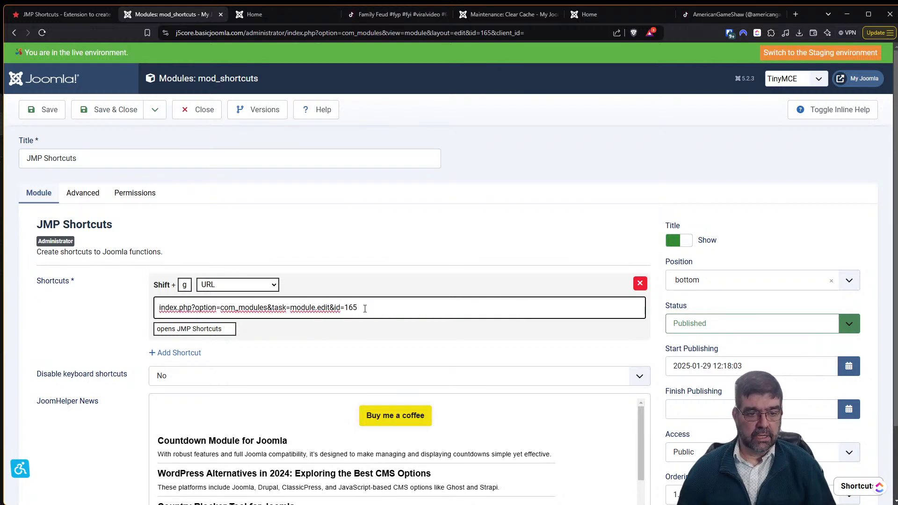
{"action": "left_click", "coordinate": [42, 112]}
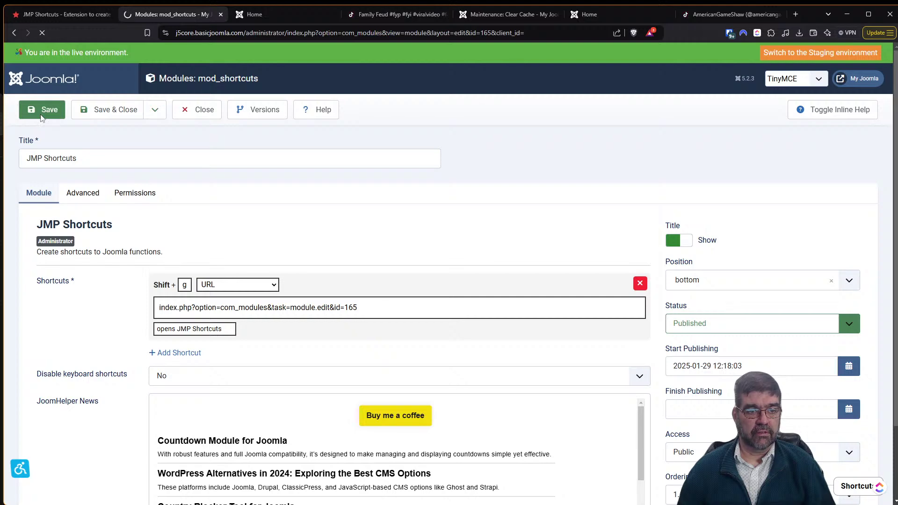
{"action": "left_click", "coordinate": [179, 117]}
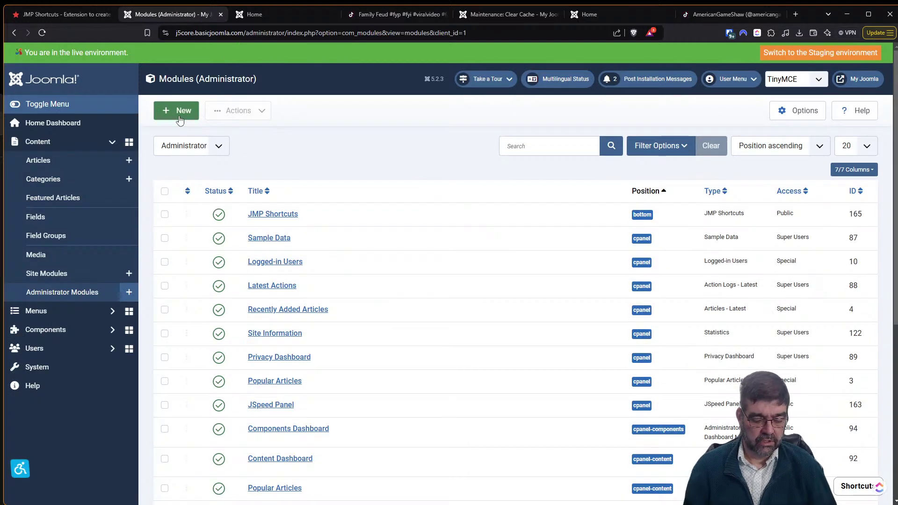
Test Shift+G from the modules list and Home Dashboard, confirming it opens JMP Shortcuts.
{"action": "key", "text": "shift+g"}
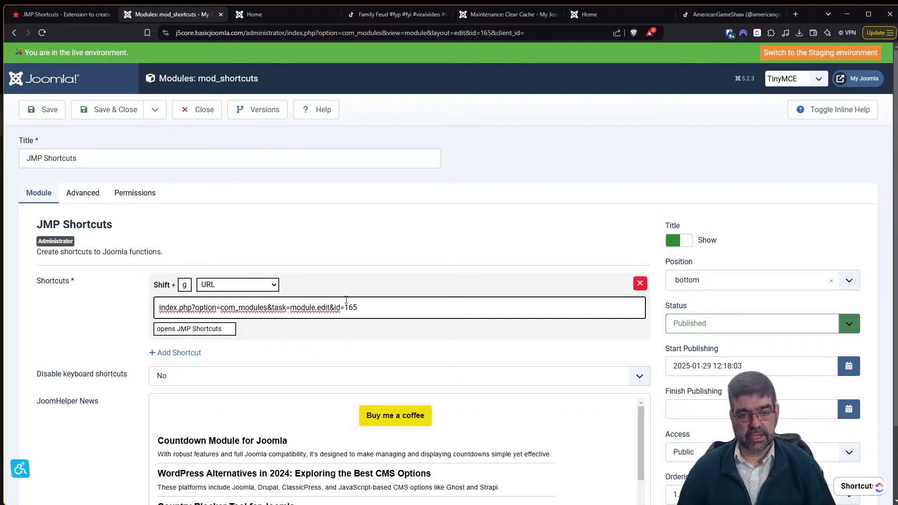
{"action": "left_click_drag", "start_coordinate": [347, 309], "coordinate": [370, 307]}
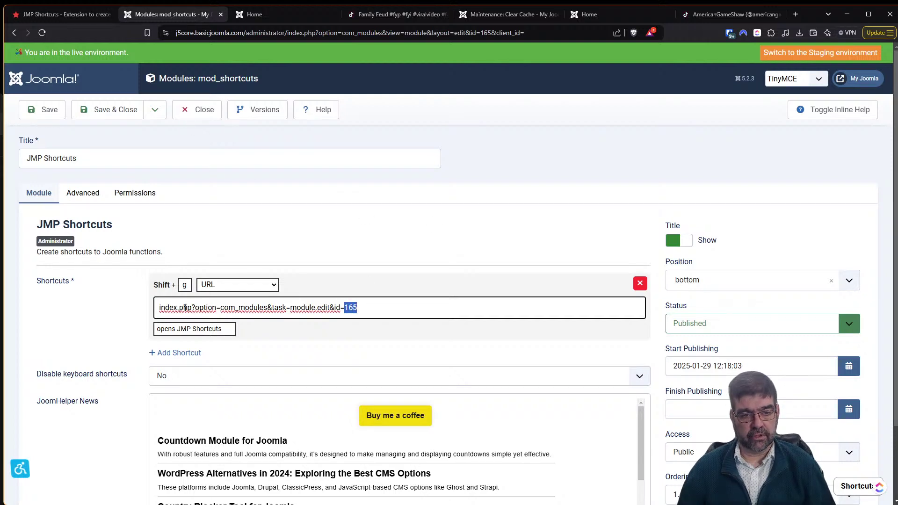
{"action": "left_click", "coordinate": [202, 111]}
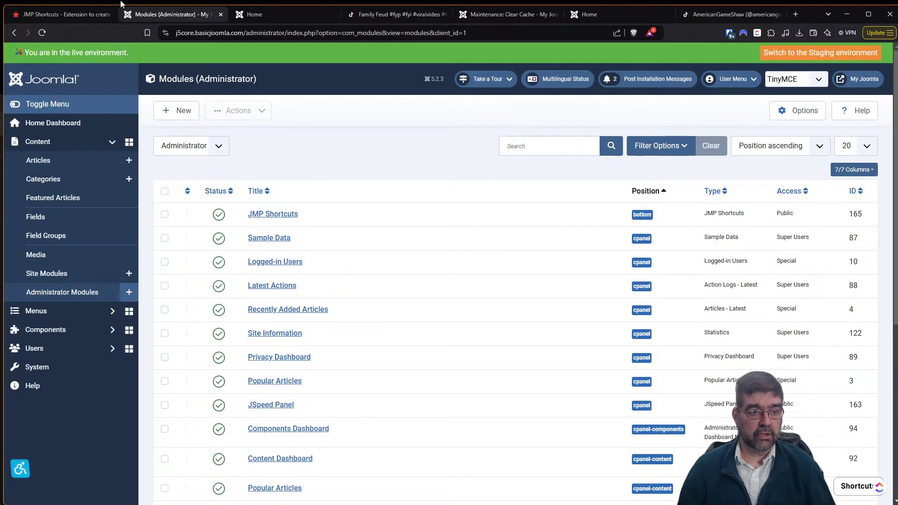
{"action": "left_click", "coordinate": [42, 122]}
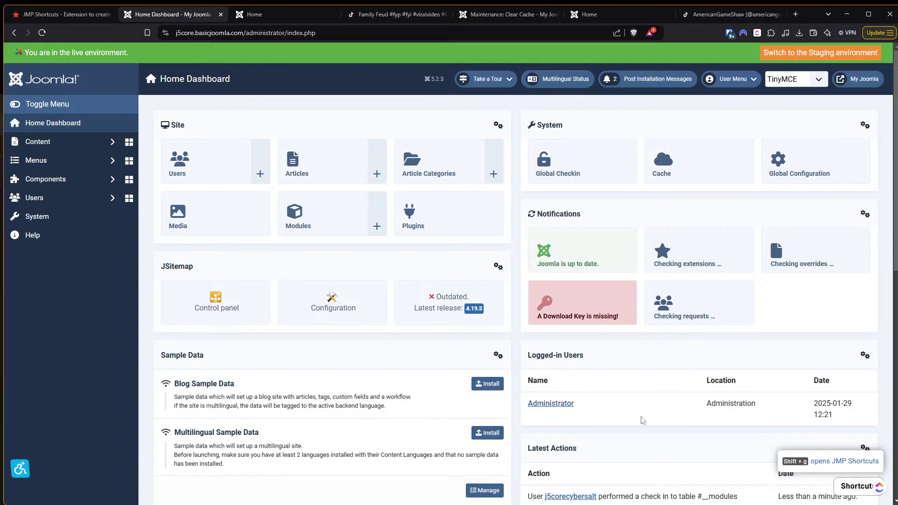
{"action": "key", "text": "ctrl+plus"}
{"action": "key", "text": "ctrl+plus"}
{"action": "key", "text": "ctrl+plus"}
{"action": "key", "text": "ctrl+plus"}
{"action": "key", "text": "ctrl+plus"}
{"action": "key", "text": "ctrl+plus"}
{"action": "key", "text": "ctrl+plus"}
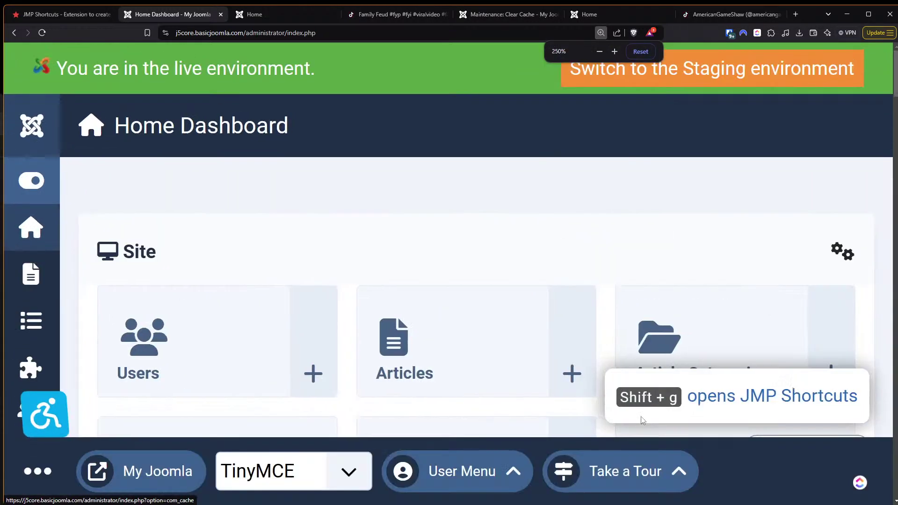
{"action": "key", "text": "ctrl+plus"}
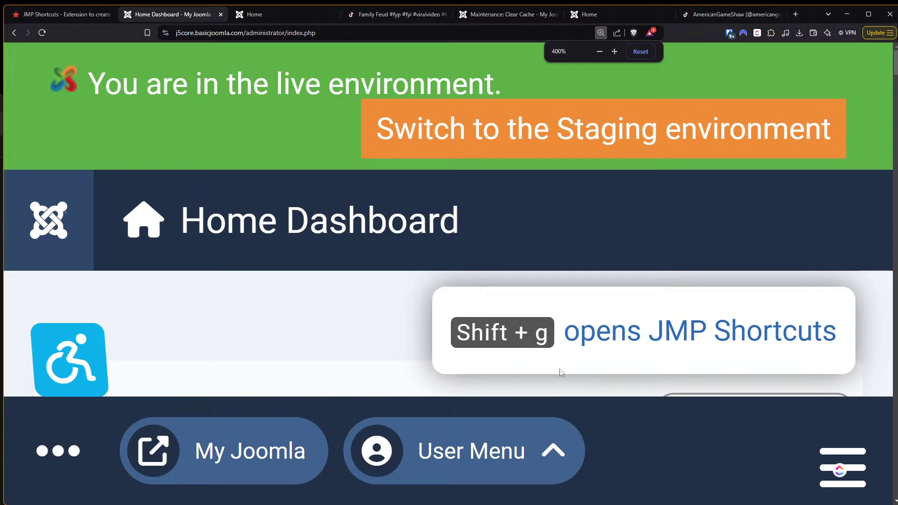
{"action": "key", "text": "shift+g"}
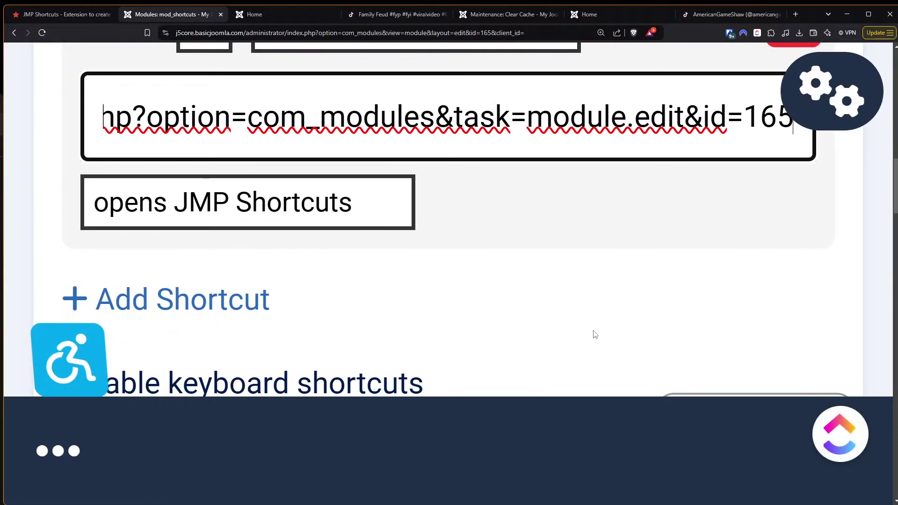
{"action": "key", "text": "ctrl+0"}
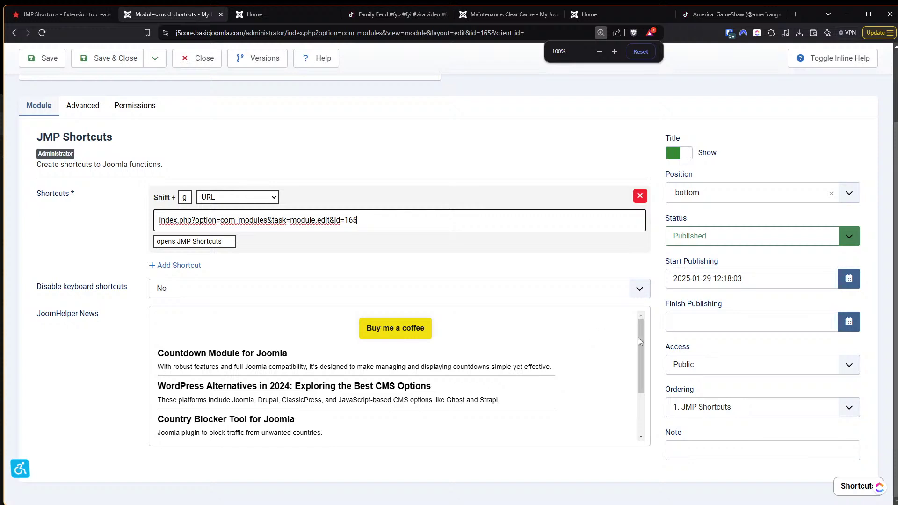
{"action": "left_click", "coordinate": [860, 491]}
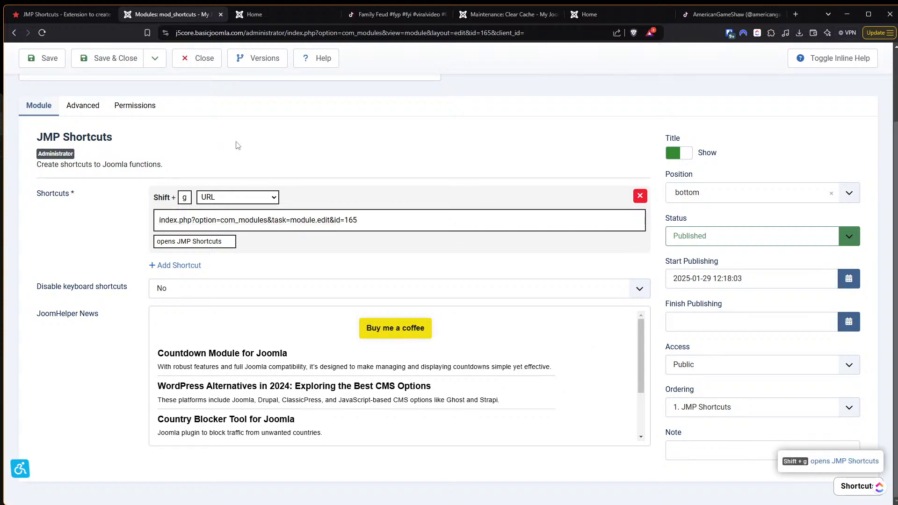
{"action": "left_click", "coordinate": [205, 66]}
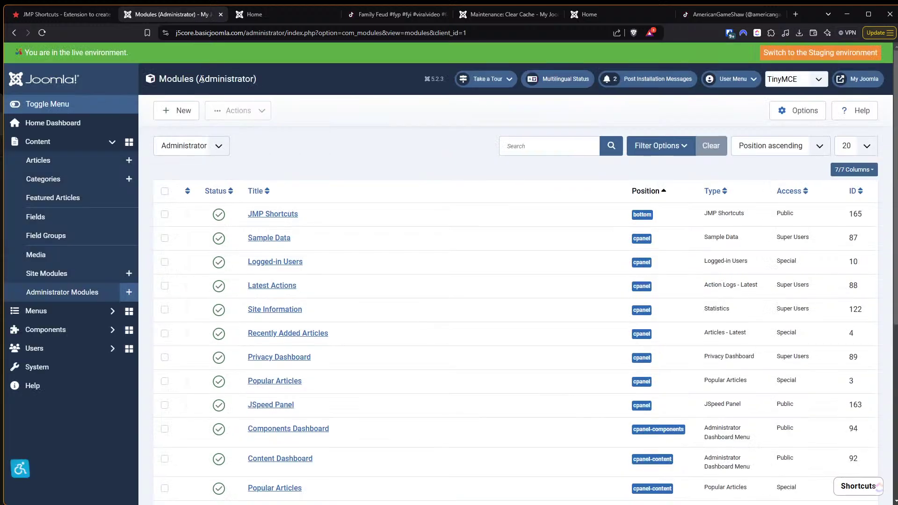
Open JMP Shortcuts from the shortcuts list, set Disable keyboard shortcuts to Yes, save, and return home.
{"action": "left_click", "coordinate": [861, 491]}
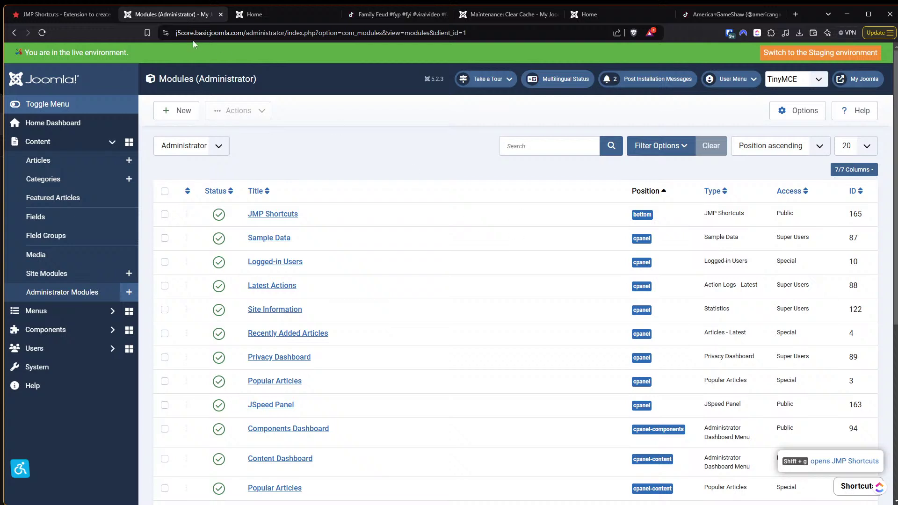
{"action": "left_click", "coordinate": [795, 469]}
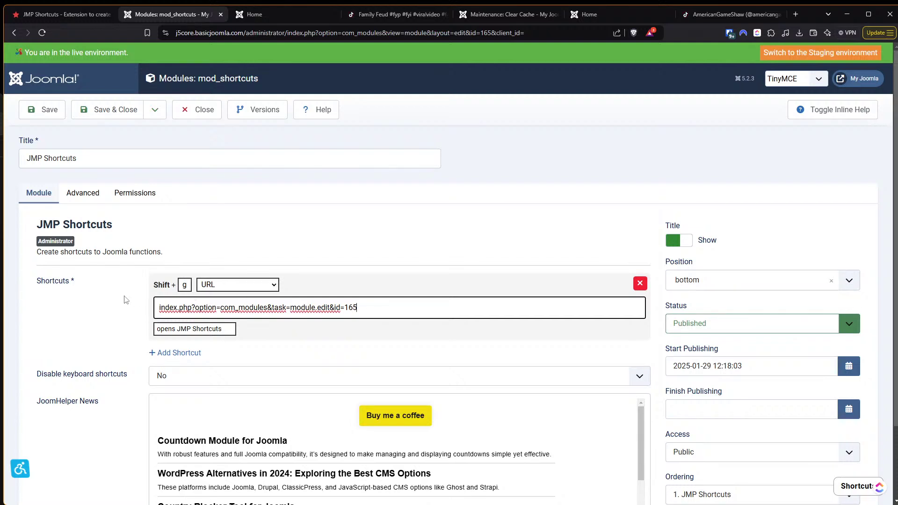
{"action": "scroll", "coordinate": [126, 300], "scroll_direction": "down", "scroll_amount": 1}
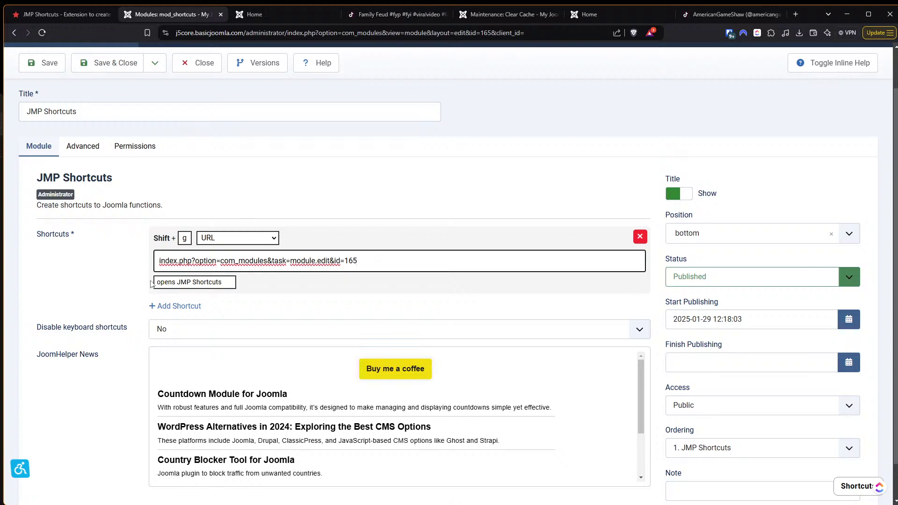
{"action": "left_click", "coordinate": [191, 333]}
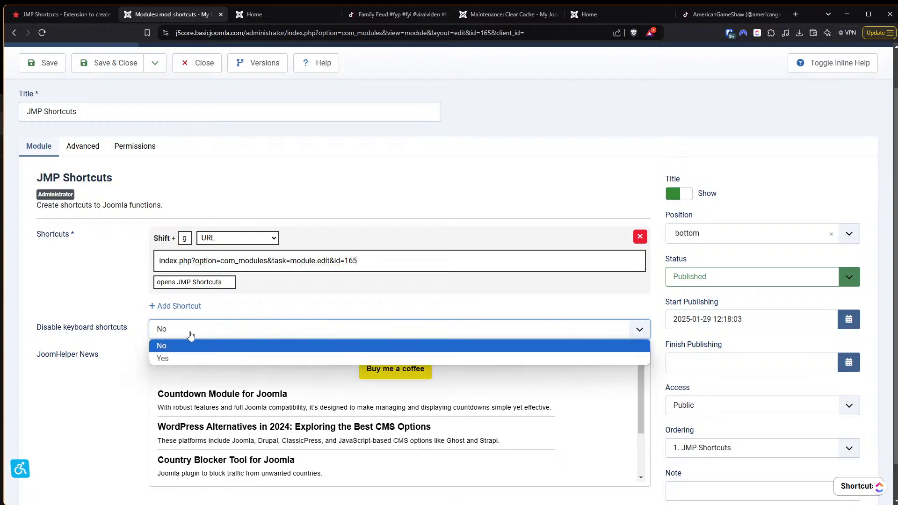
{"action": "left_click", "coordinate": [179, 357]}
{"action": "left_click", "coordinate": [37, 67]}
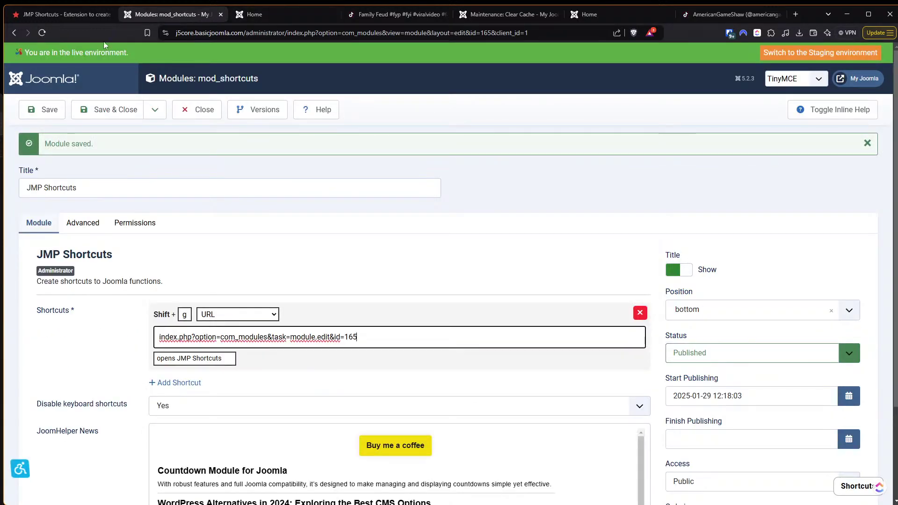
{"action": "left_click", "coordinate": [199, 109]}
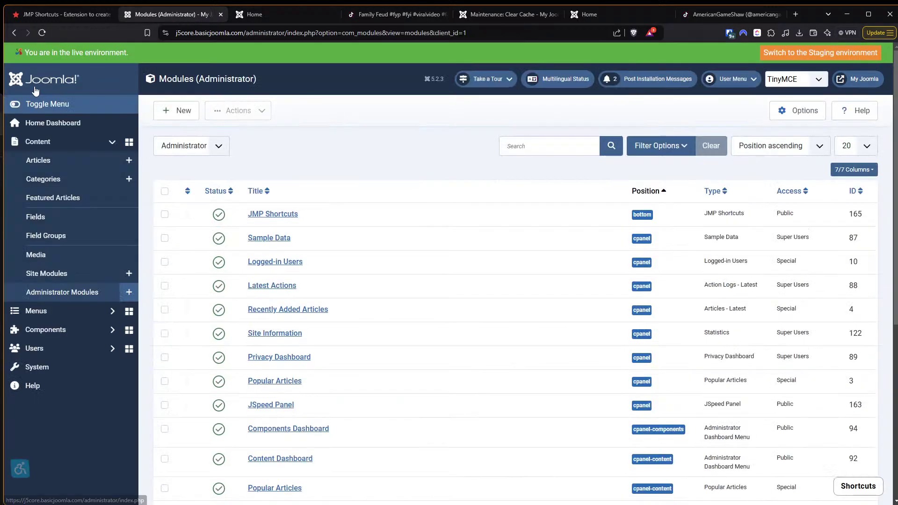
{"action": "left_click", "coordinate": [26, 87]}
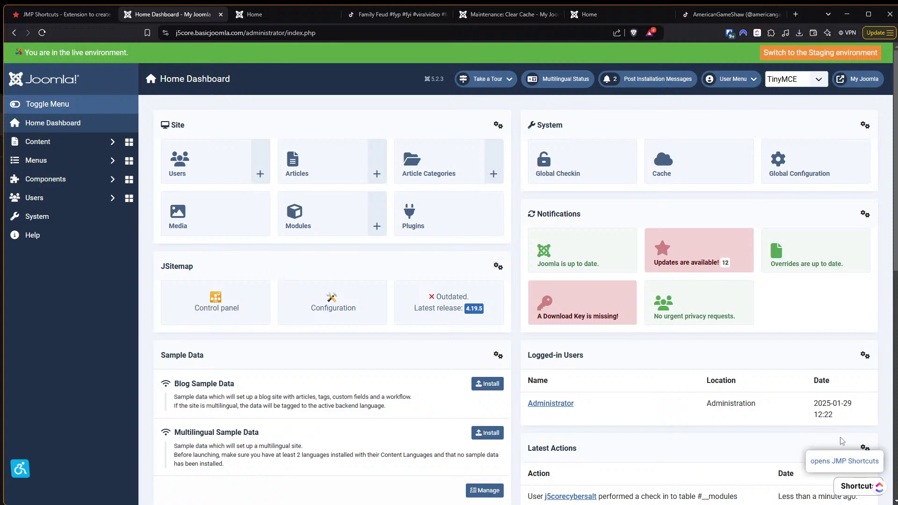
{"action": "left_click", "coordinate": [846, 462]}
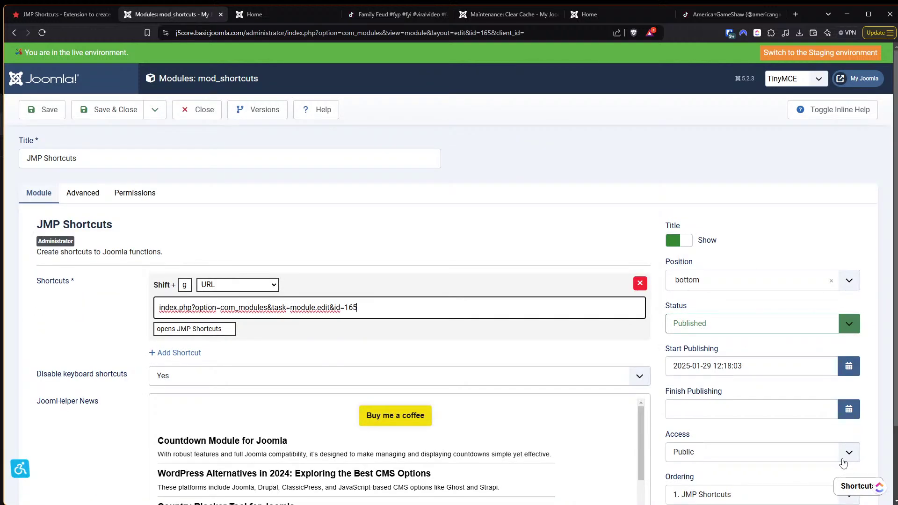
{"action": "mouse_move", "coordinate": [851, 489]}
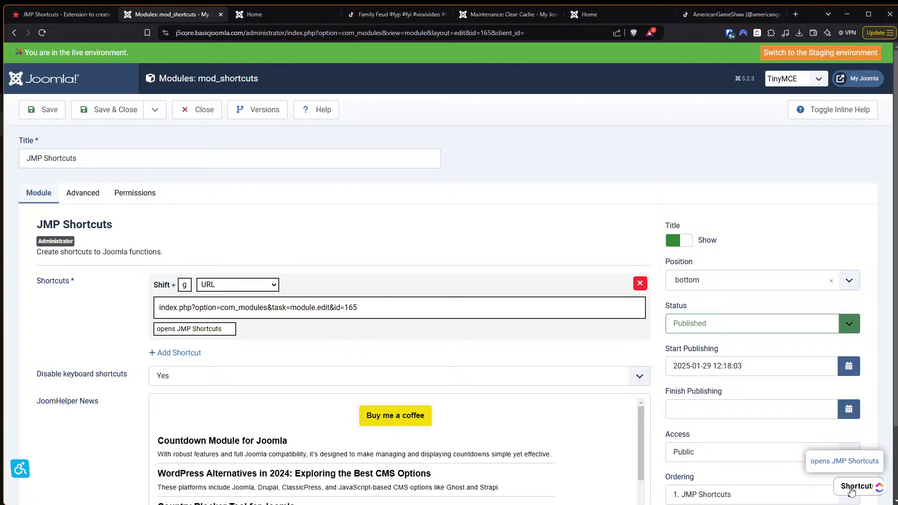
{"action": "left_click", "coordinate": [202, 112]}
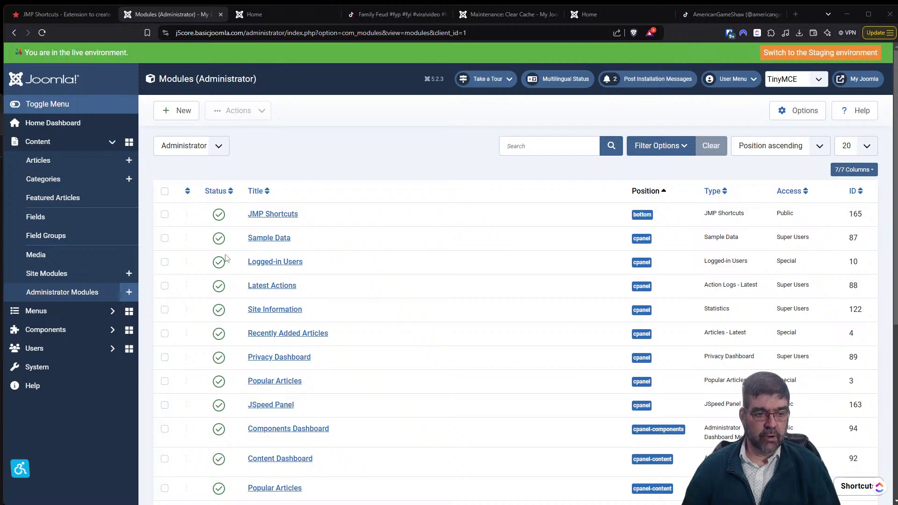
Open the Smile Pack component from the Components menu.
{"action": "left_click", "coordinate": [55, 330]}
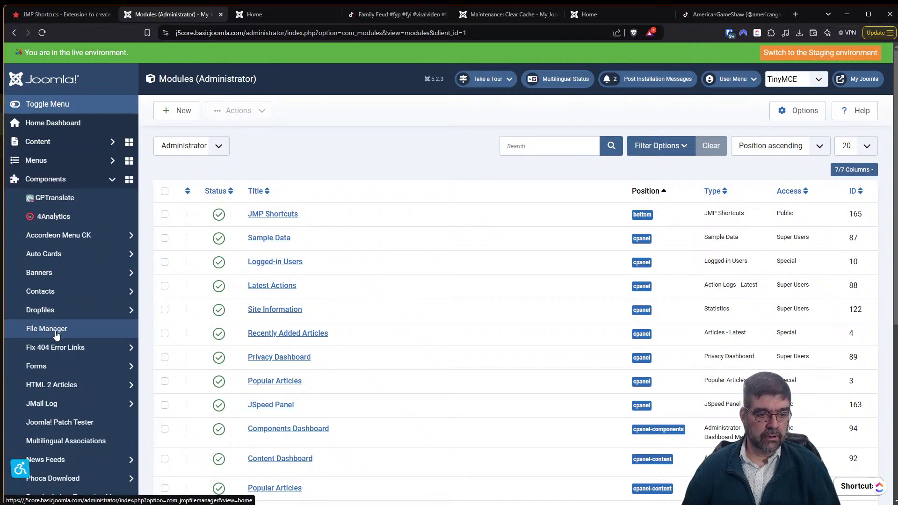
{"action": "scroll", "coordinate": [56, 335], "scroll_direction": "down", "scroll_amount": 4}
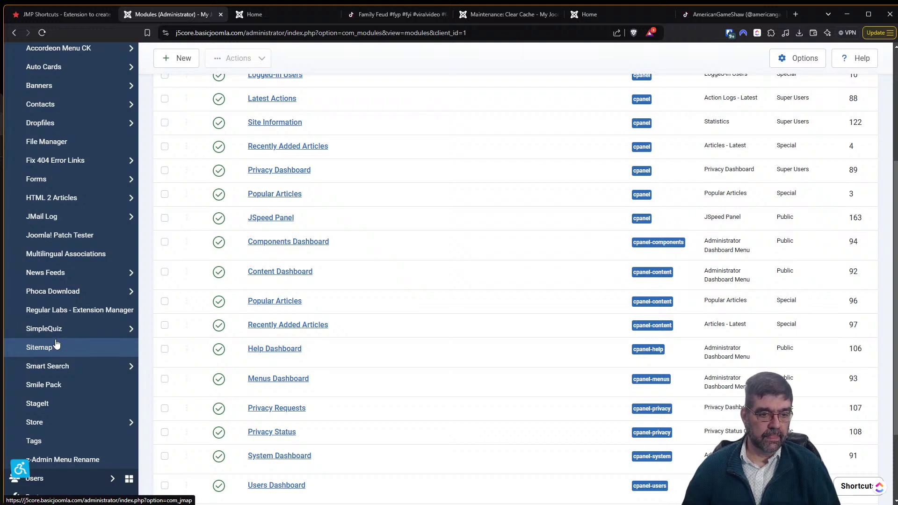
{"action": "scroll", "coordinate": [56, 344], "scroll_direction": "up", "scroll_amount": 4}
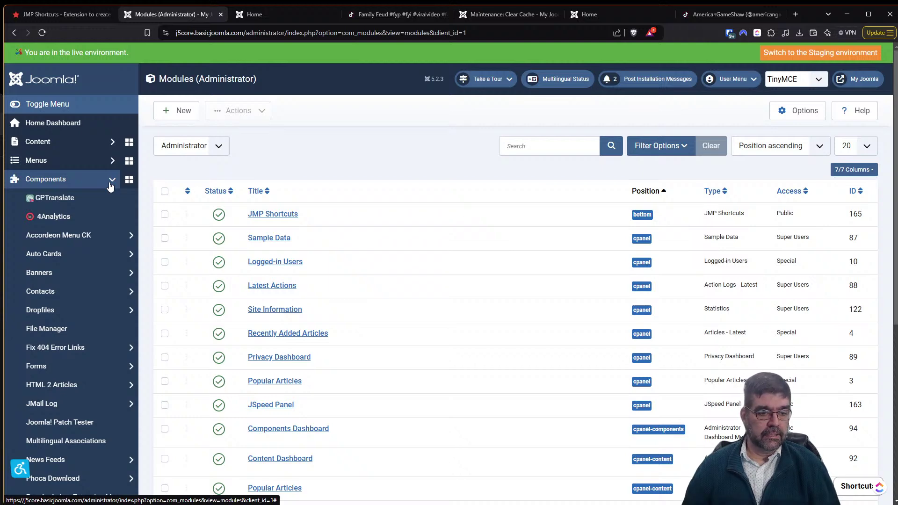
{"action": "scroll", "coordinate": [109, 186], "scroll_direction": "down", "scroll_amount": 6}
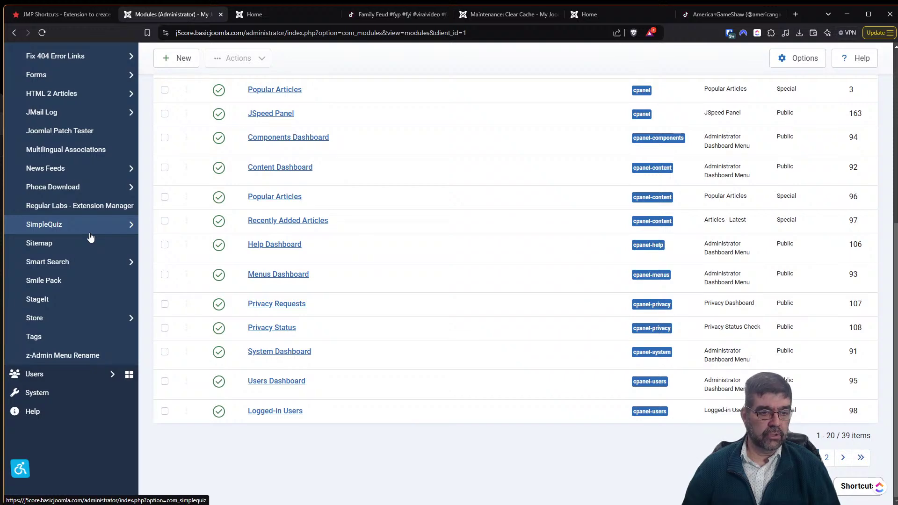
{"action": "left_click", "coordinate": [43, 281]}
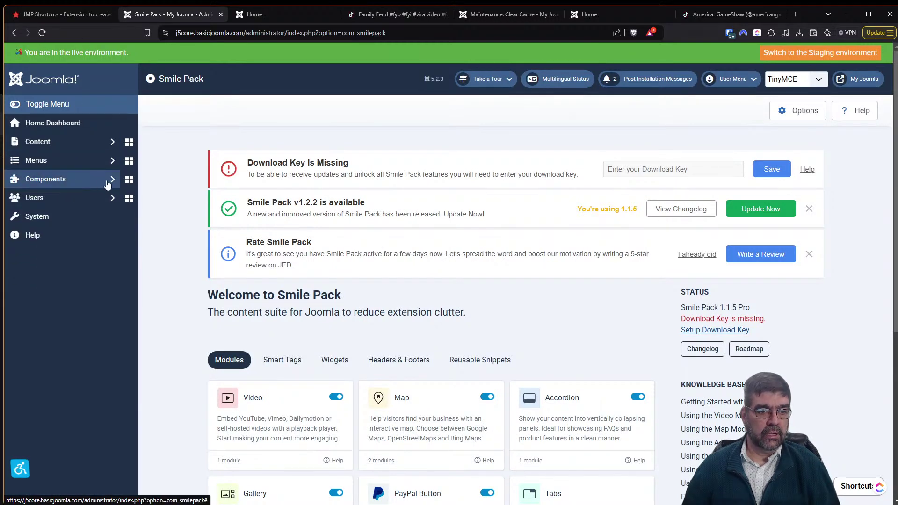
Select the Smile Pack page's relative address and open the floating Shortcuts list.
{"action": "left_click", "coordinate": [108, 183]}
{"action": "scroll", "coordinate": [76, 351], "scroll_direction": "down", "scroll_amount": 5}
{"action": "scroll", "coordinate": [92, 288], "scroll_direction": "up", "scroll_amount": 2}
{"action": "scroll", "coordinate": [92, 288], "scroll_direction": "up", "scroll_amount": 4}
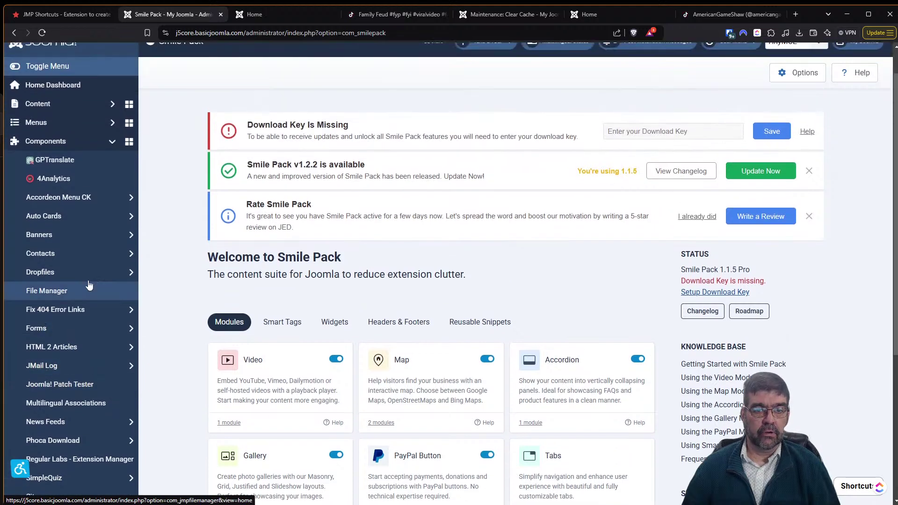
{"action": "left_click_drag", "start_coordinate": [287, 32], "coordinate": [432, 47]}
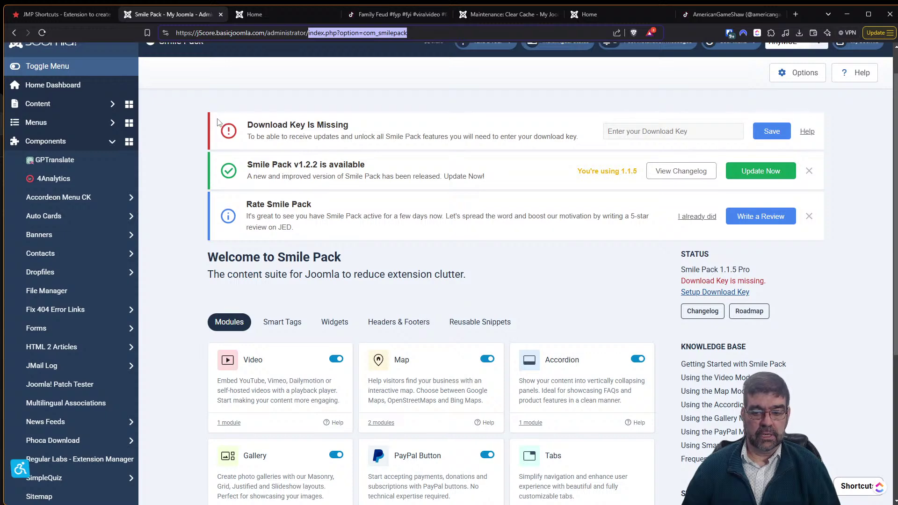
{"action": "left_click", "coordinate": [854, 490]}
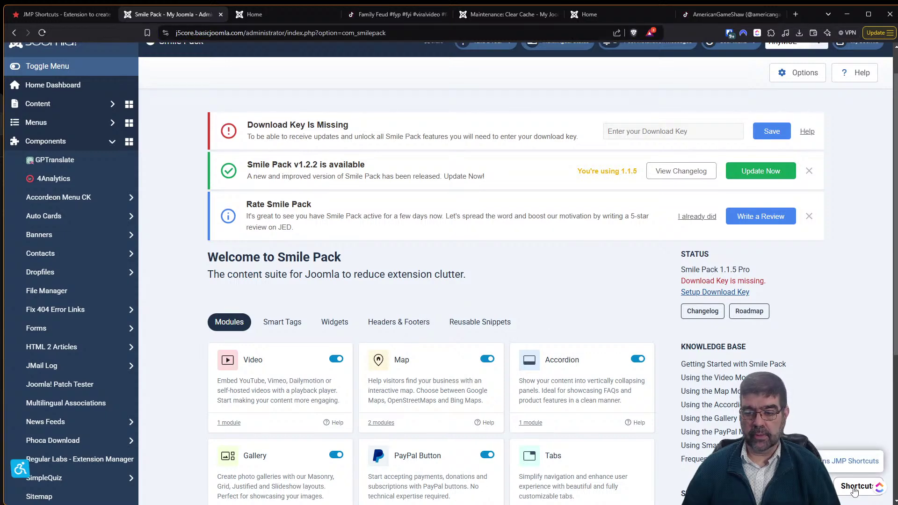
Reach the JMP Shortcuts module editor via the shortcuts list and the modules list.
{"action": "left_click", "coordinate": [846, 463]}
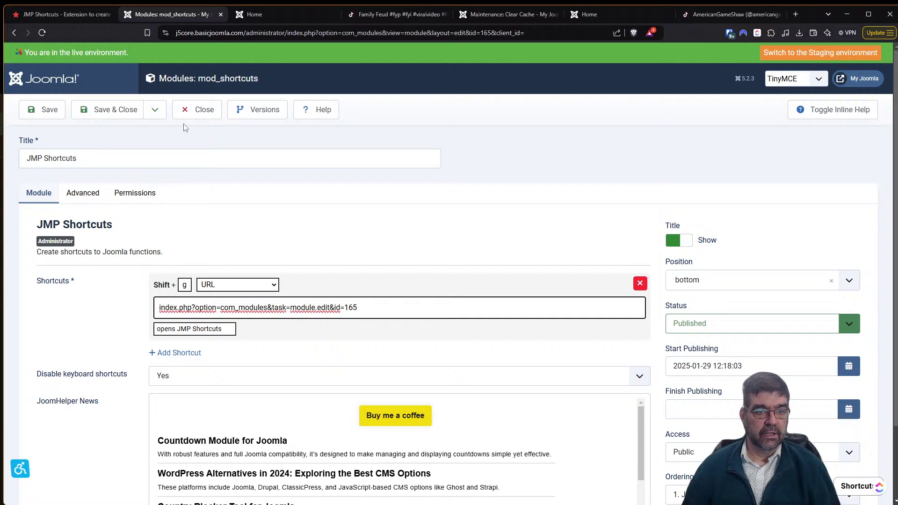
{"action": "left_click", "coordinate": [203, 113]}
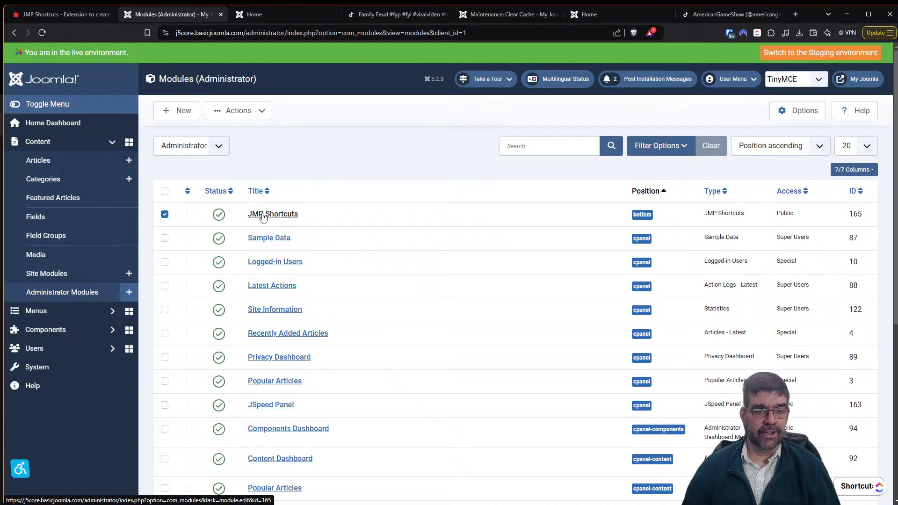
{"action": "left_click", "coordinate": [264, 216]}
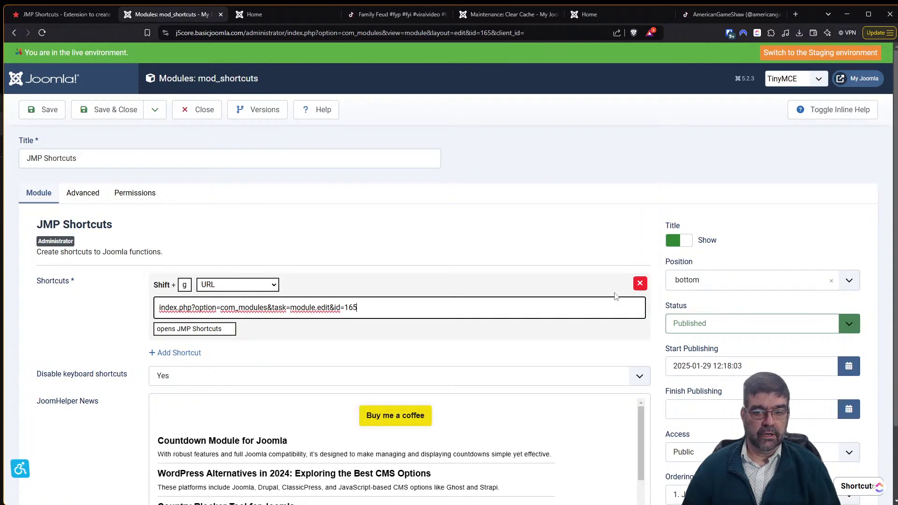
{"action": "scroll", "coordinate": [280, 281], "scroll_direction": "down", "scroll_amount": 2}
Add a shortcut with URL index.php?option=com_smilepack and the note 'Opens SmilePack'.
{"action": "left_click", "coordinate": [179, 266]}
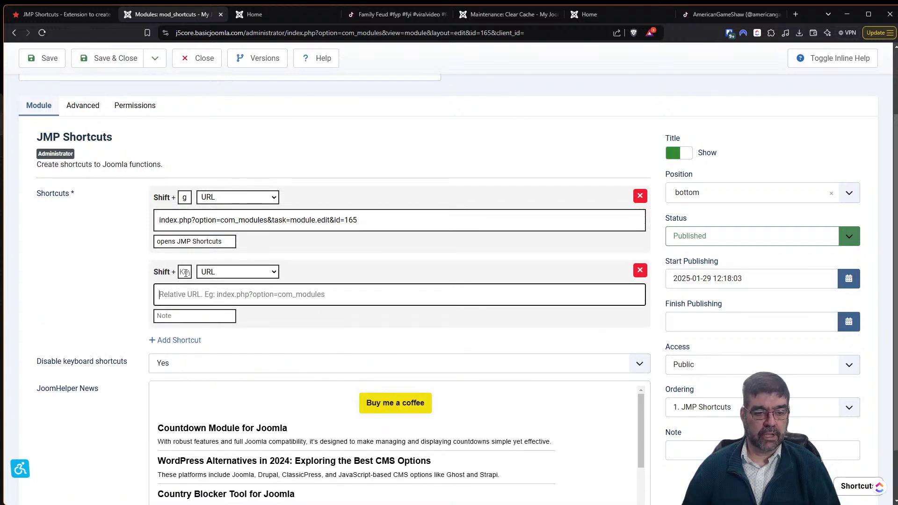
{"action": "left_click", "coordinate": [186, 273]}
{"action": "left_click", "coordinate": [188, 298]}
{"action": "type", "text": "index.php?option=com_smilepack"}
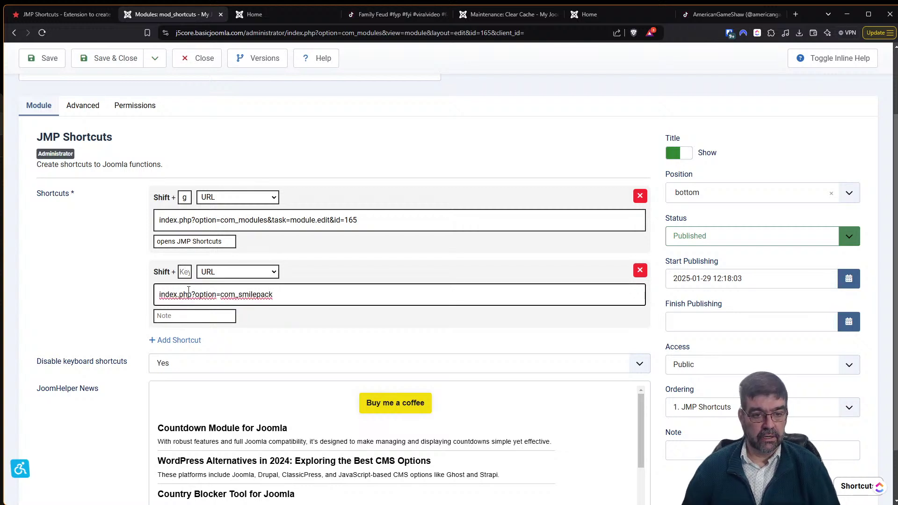
{"action": "left_click", "coordinate": [184, 318]}
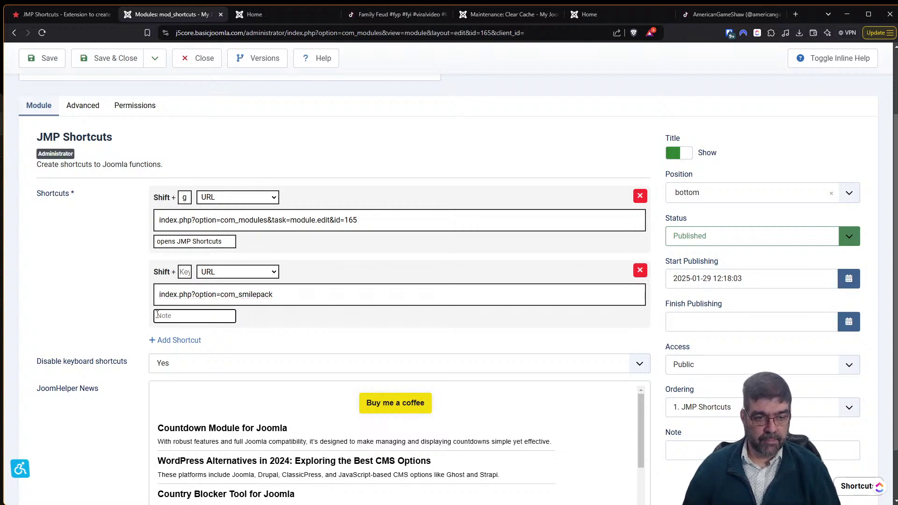
{"action": "type", "text": "Opens SMil"}
{"action": "key", "text": "BackSpace"}
{"action": "key", "text": "BackSpace"}
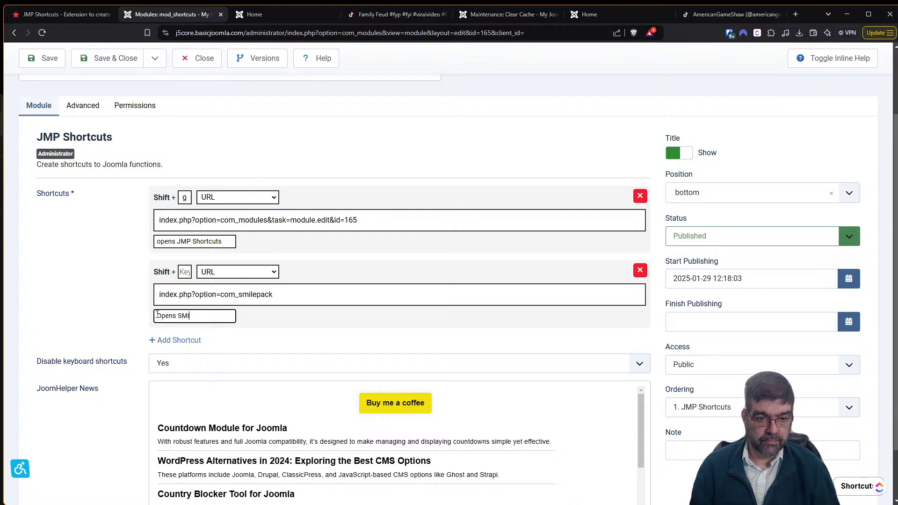
{"action": "type", "text": "milePack"}
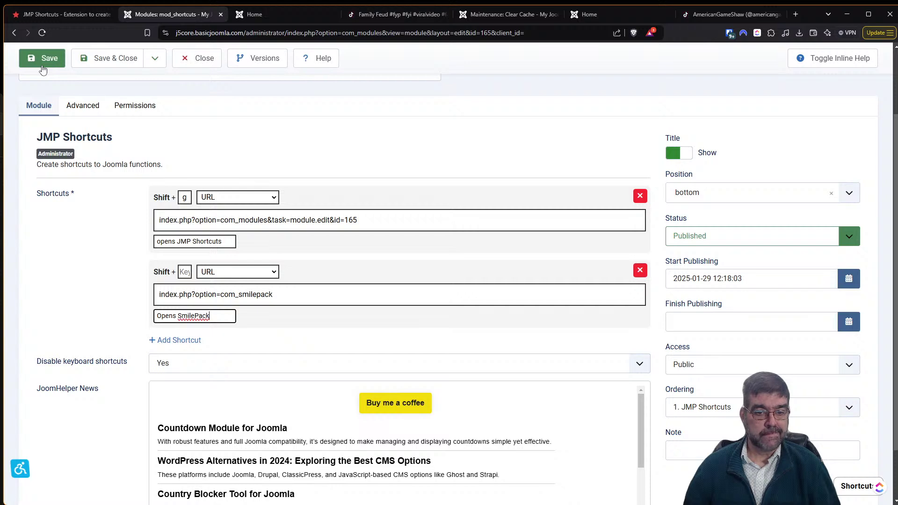
{"action": "key", "text": "shift+Tab"}
{"action": "key", "text": "shift+Tab"}
{"action": "key", "text": "shift+Tab"}
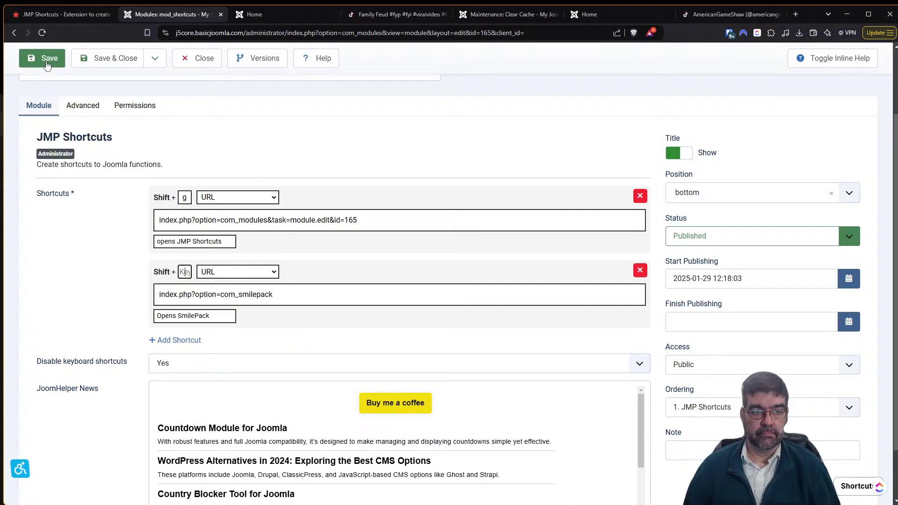
Assign key s to the SmilePack shortcut and save, resubmitting after a connection error.
{"action": "left_click", "coordinate": [47, 64]}
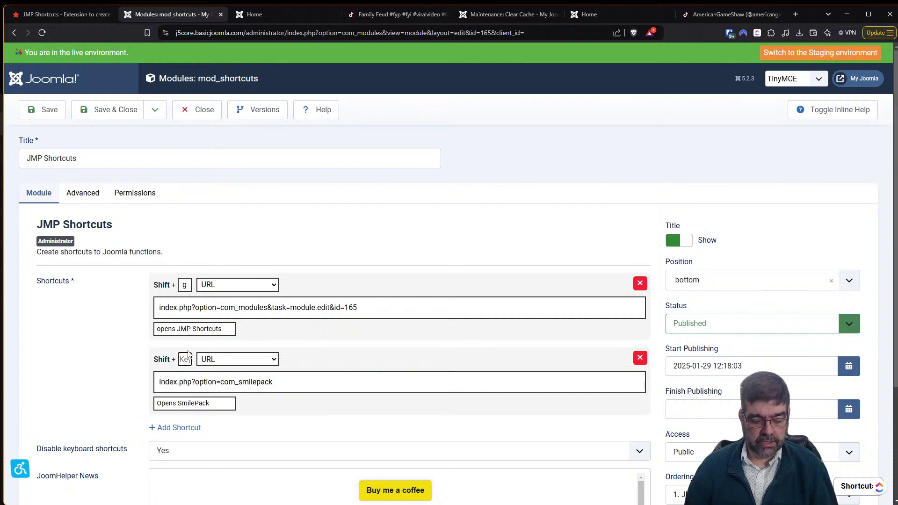
{"action": "type", "text": "s"}
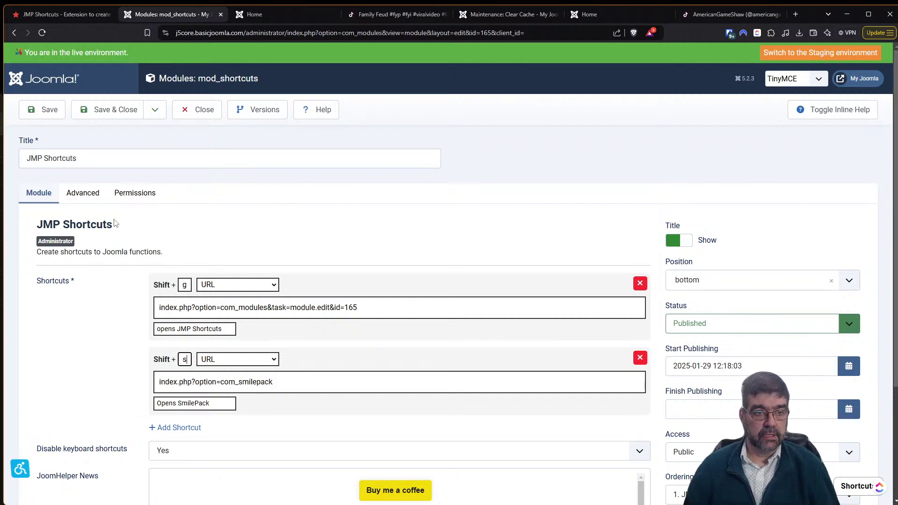
{"action": "left_click", "coordinate": [38, 110]}
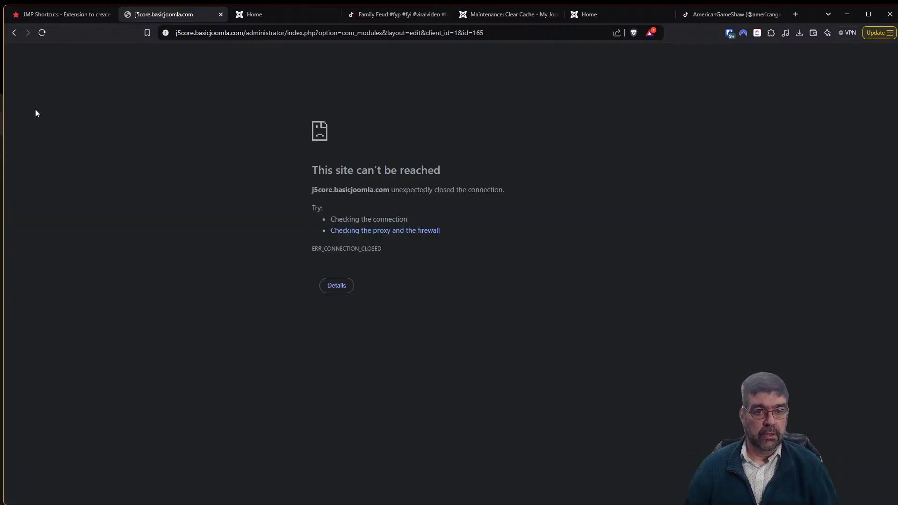
{"action": "left_click", "coordinate": [42, 33]}
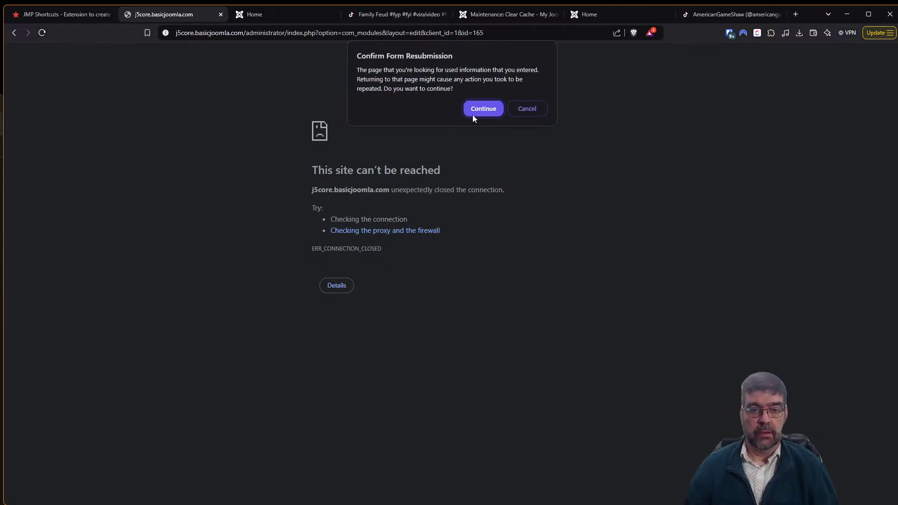
{"action": "left_click", "coordinate": [483, 109]}
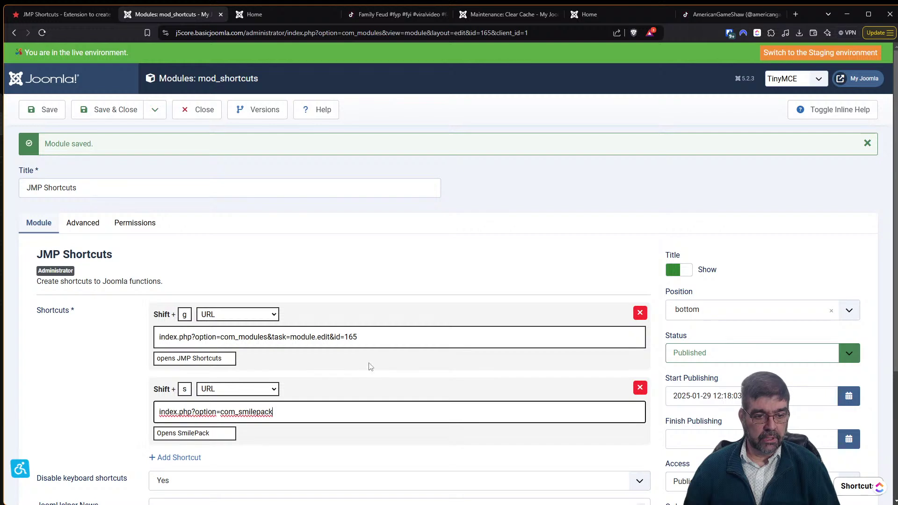
{"action": "left_click", "coordinate": [41, 108]}
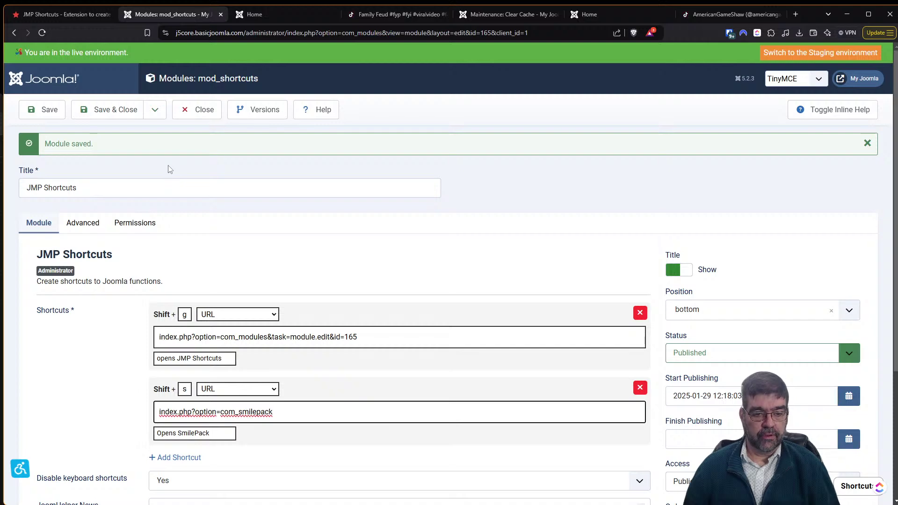
{"action": "left_click", "coordinate": [854, 479]}
Follow the Opens SmilePack shortcut, then return to JMP Shortcuts through the shortcuts list.
{"action": "left_click", "coordinate": [853, 462]}
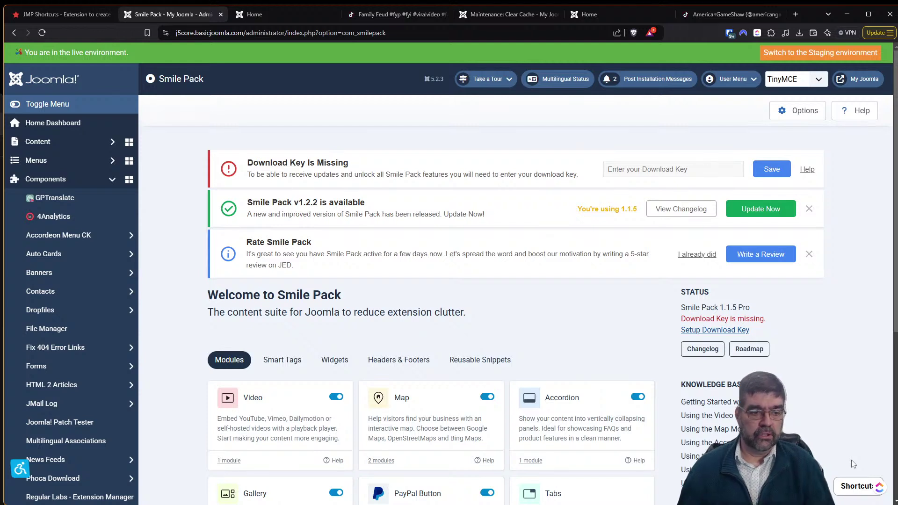
{"action": "left_click", "coordinate": [858, 490]}
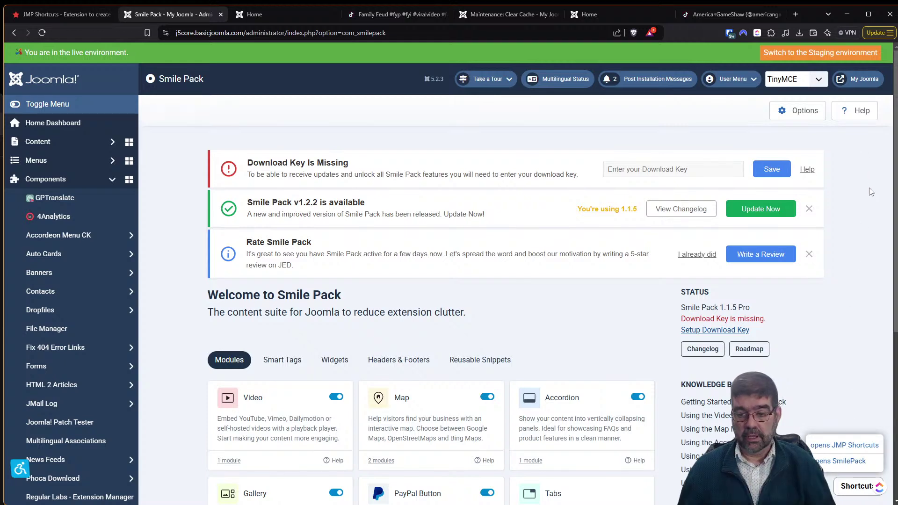
{"action": "left_click", "coordinate": [845, 445]}
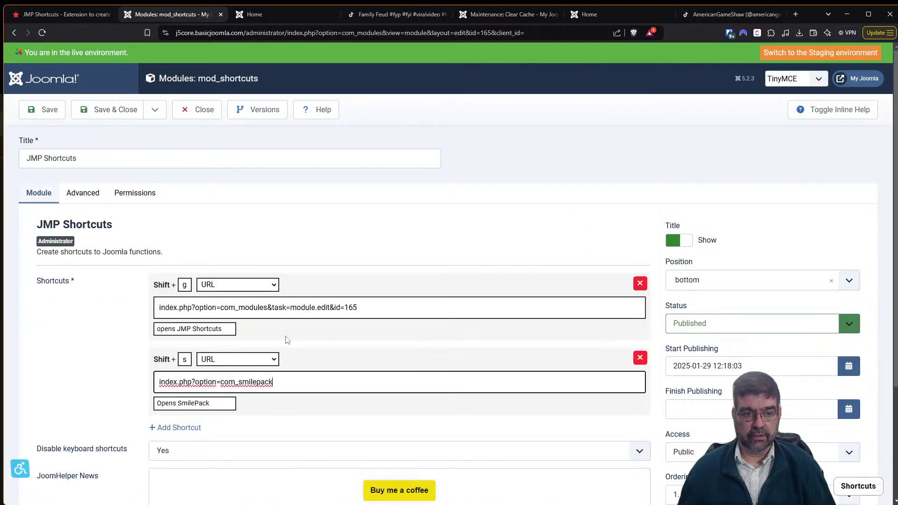
Rename the notes to 'Manage Shortcuts' and 'SmilePack', save, and test the SmilePack entry.
{"action": "left_click_drag", "start_coordinate": [179, 329], "coordinate": [129, 331]}
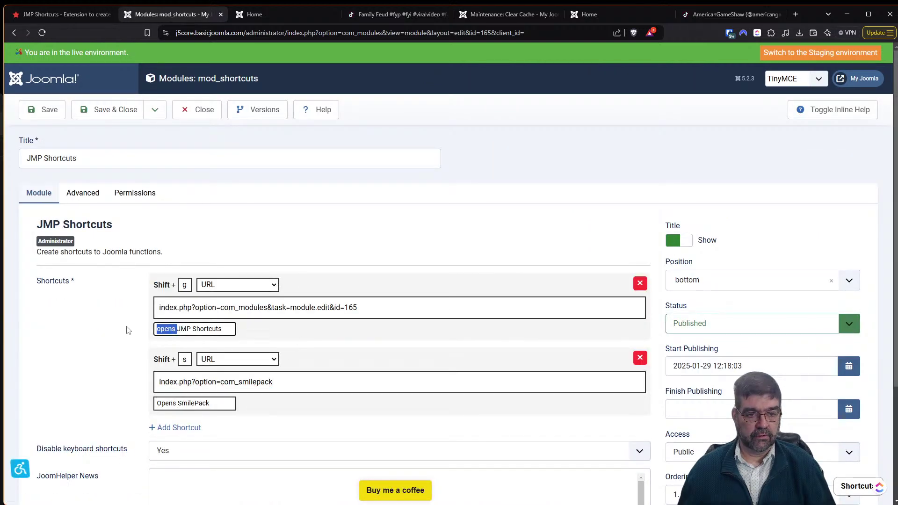
{"action": "key", "text": "BackSpace"}
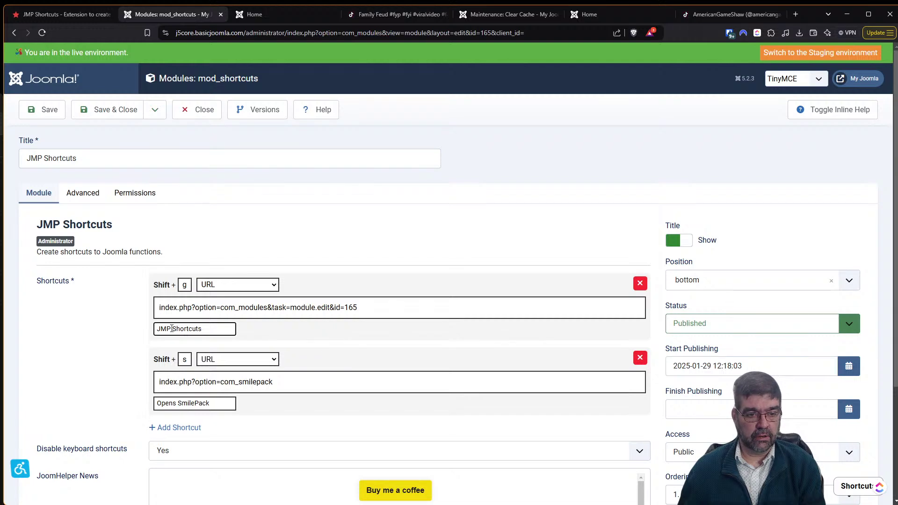
{"action": "left_click_drag", "start_coordinate": [172, 328], "coordinate": [155, 330]}
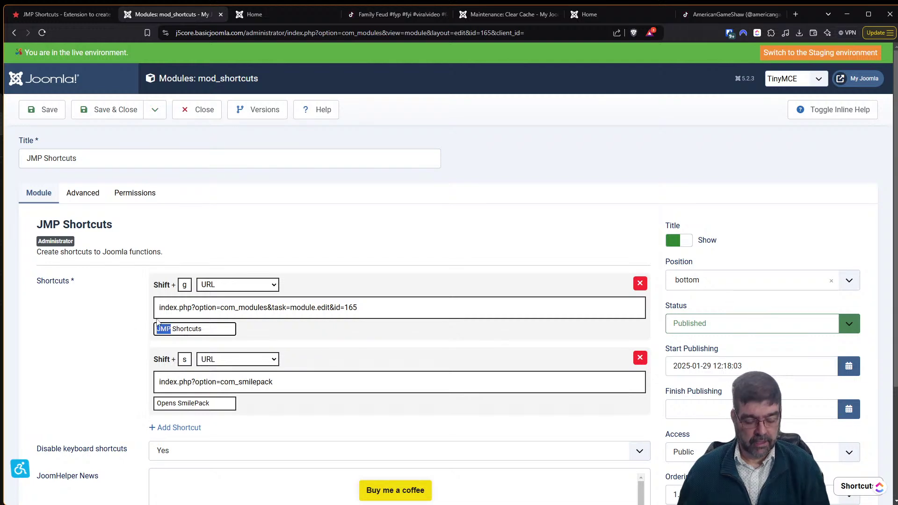
{"action": "type", "text": "Manage"}
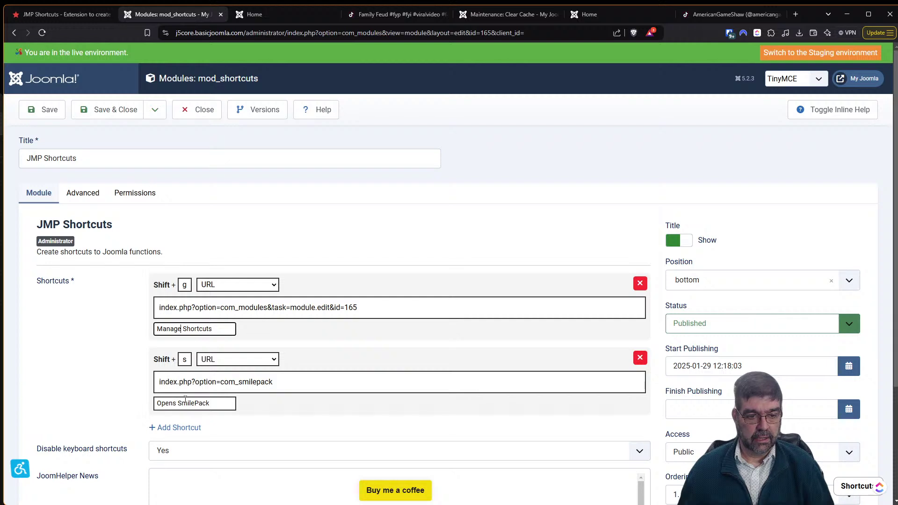
{"action": "left_click_drag", "start_coordinate": [179, 403], "coordinate": [73, 406]}
{"action": "key", "text": "BackSpace"}
{"action": "left_click", "coordinate": [49, 109]}
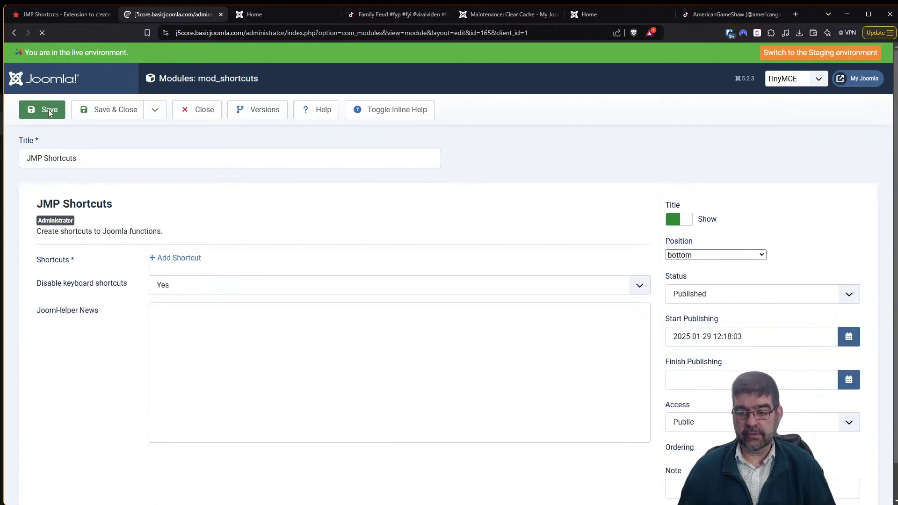
{"action": "left_click", "coordinate": [855, 490]}
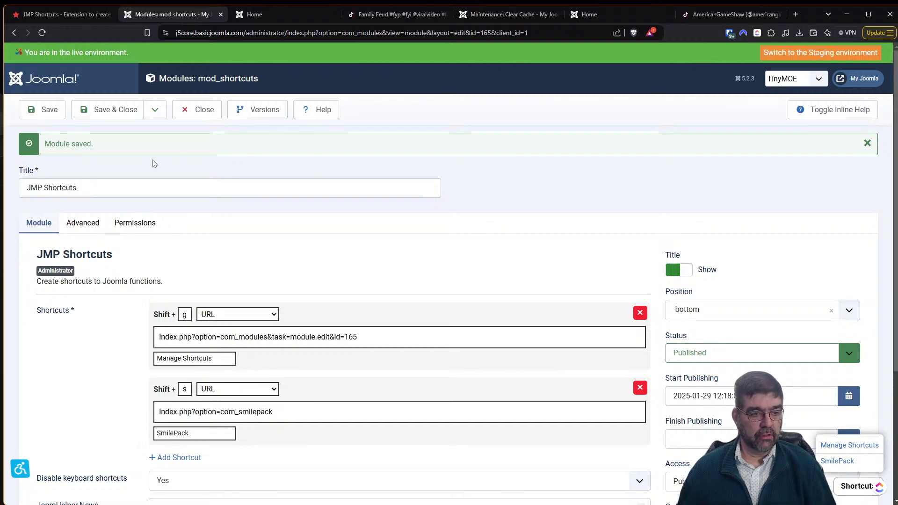
{"action": "left_click", "coordinate": [837, 462]}
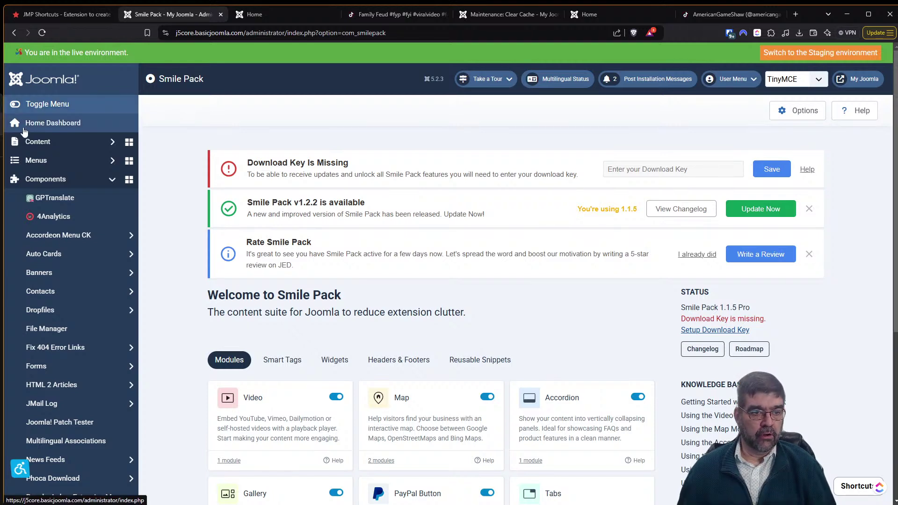
{"action": "left_click", "coordinate": [55, 179]}
{"action": "left_click", "coordinate": [41, 215]}
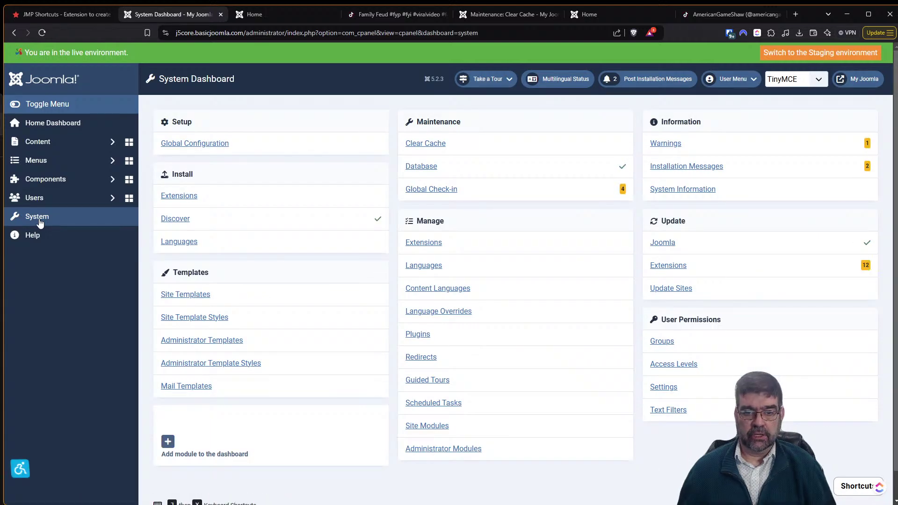
{"action": "left_click", "coordinate": [666, 266]}
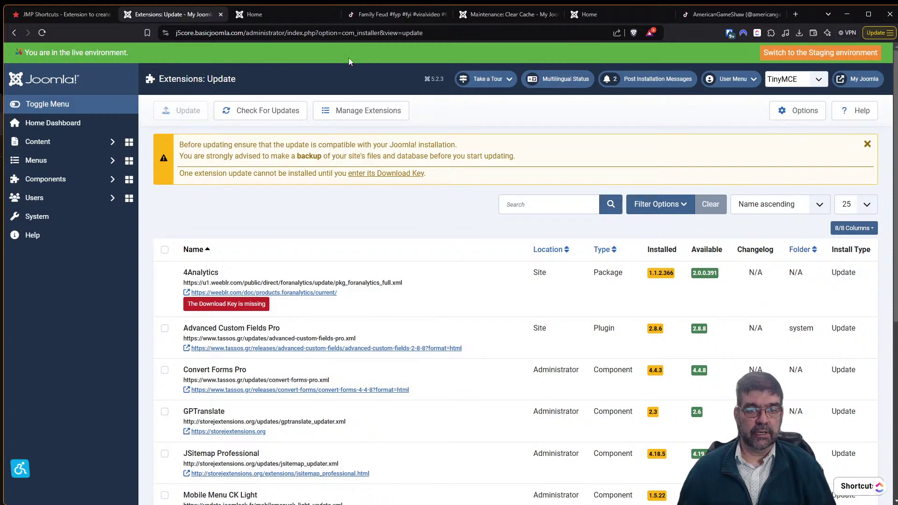
{"action": "left_click_drag", "start_coordinate": [288, 34], "coordinate": [488, 67]}
{"action": "key", "text": "ctrl+c"}
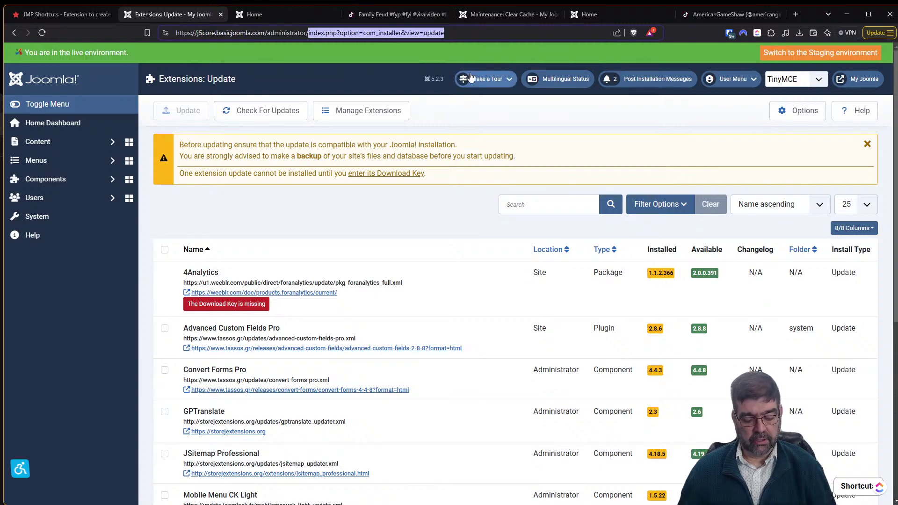
{"action": "left_click", "coordinate": [853, 490]}
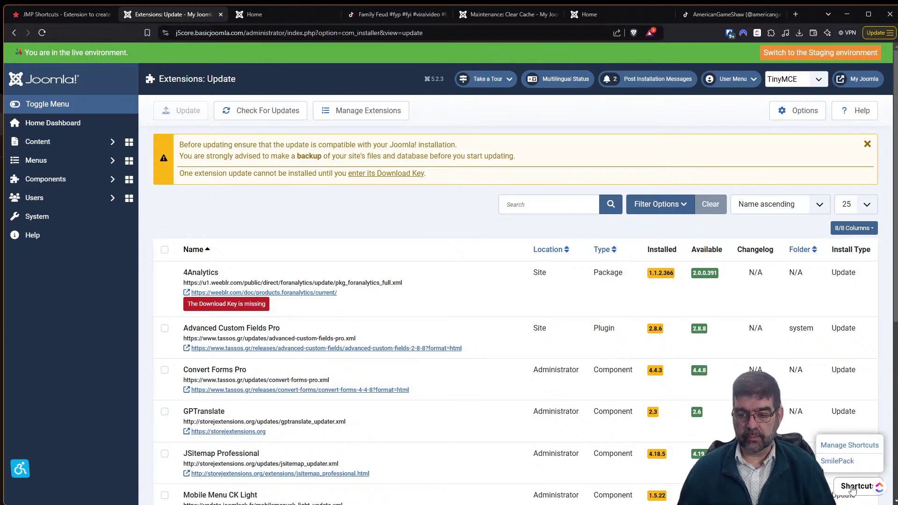
{"action": "left_click", "coordinate": [849, 446]}
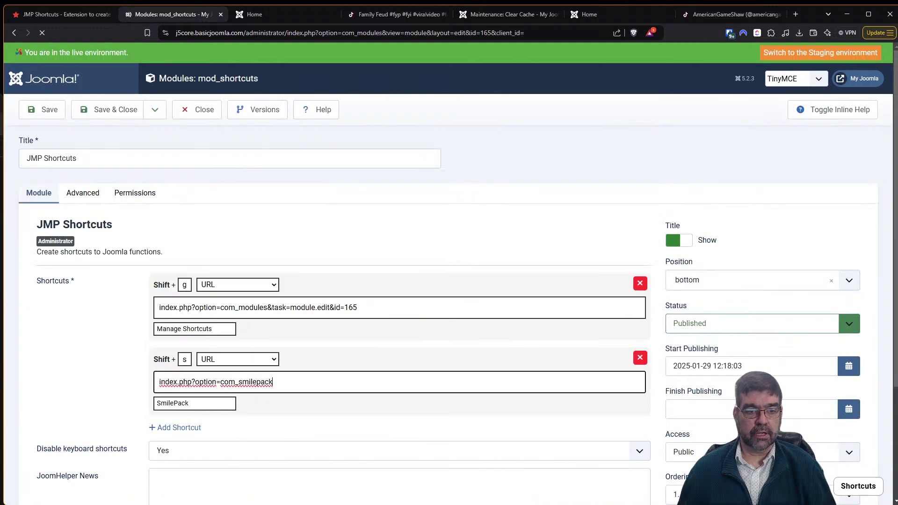
Add a third shortcut row with URL index.php?option=com_installer&view=update.
{"action": "scroll", "coordinate": [353, 427], "scroll_direction": "down", "scroll_amount": 2}
{"action": "left_click", "coordinate": [177, 334]}
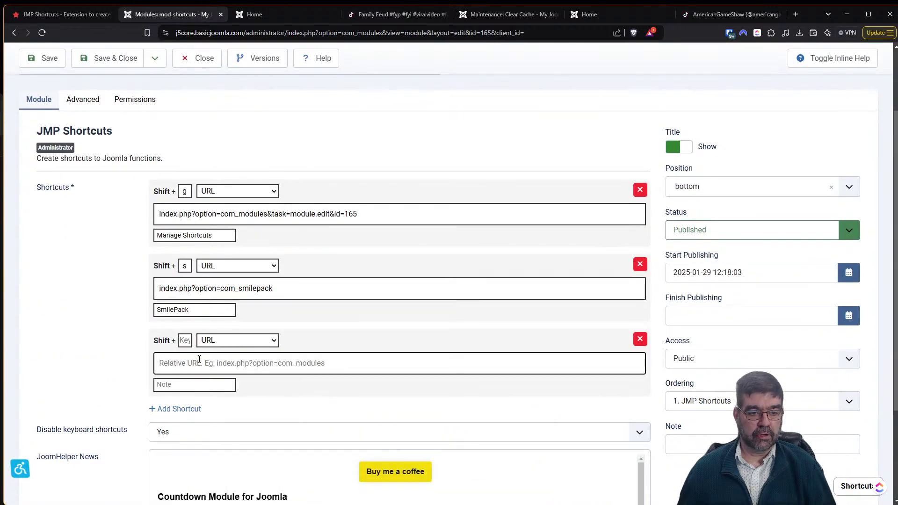
{"action": "key", "text": "ctrl+v"}
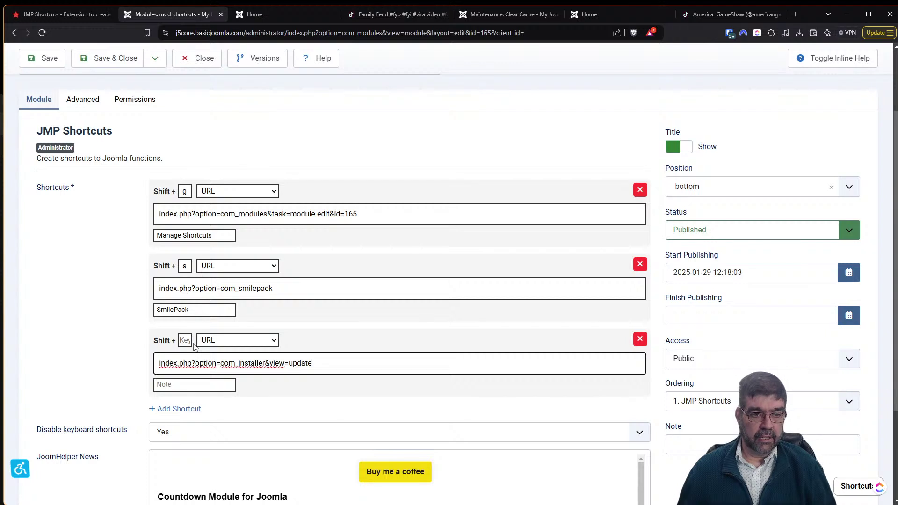
{"action": "left_click", "coordinate": [190, 344]}
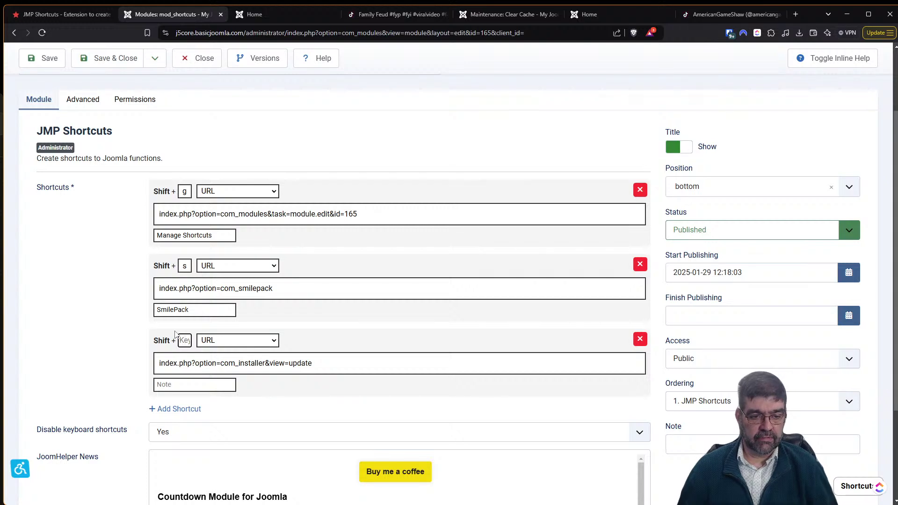
Give the third shortcut note 'Update Ext.' and key x, save, and view the shortcut list.
{"action": "scroll", "coordinate": [210, 346], "scroll_direction": "down", "scroll_amount": 1}
{"action": "left_click", "coordinate": [196, 342]}
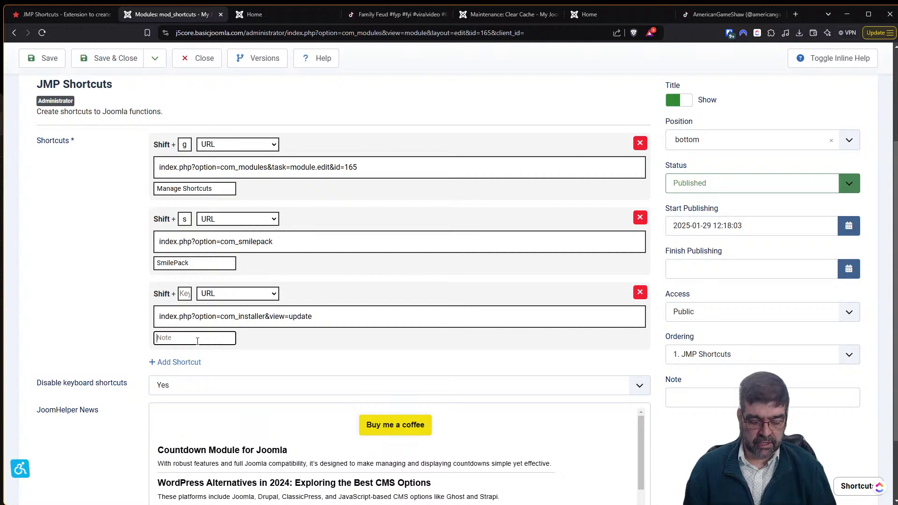
{"action": "type", "text": "Update Ext"}
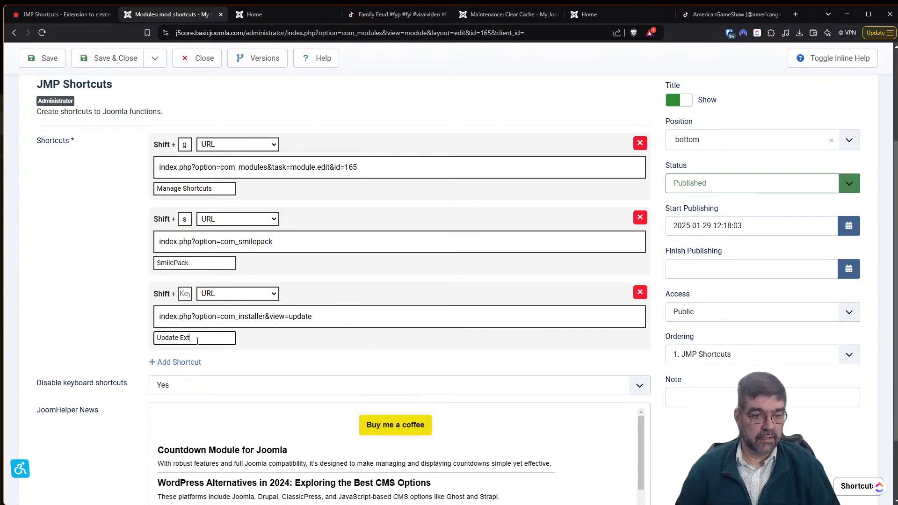
{"action": "type", "text": "."}
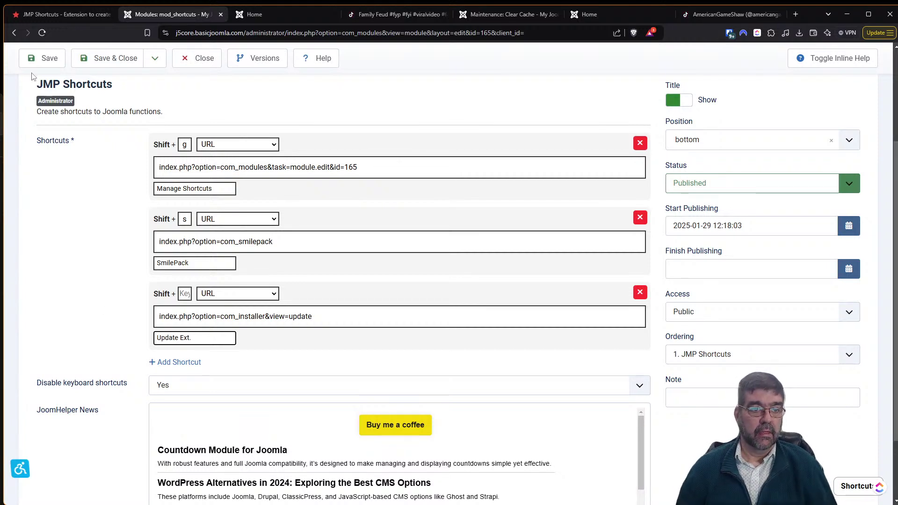
{"action": "left_click", "coordinate": [40, 65]}
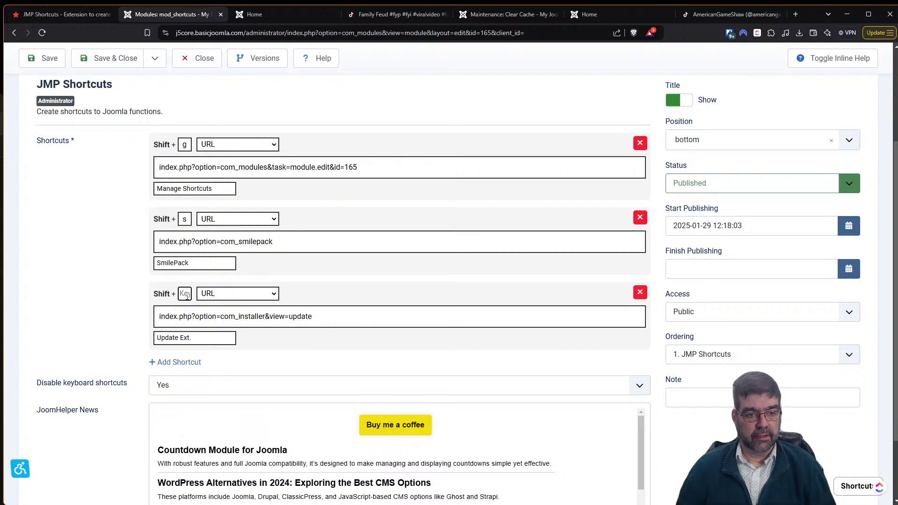
{"action": "type", "text": "x"}
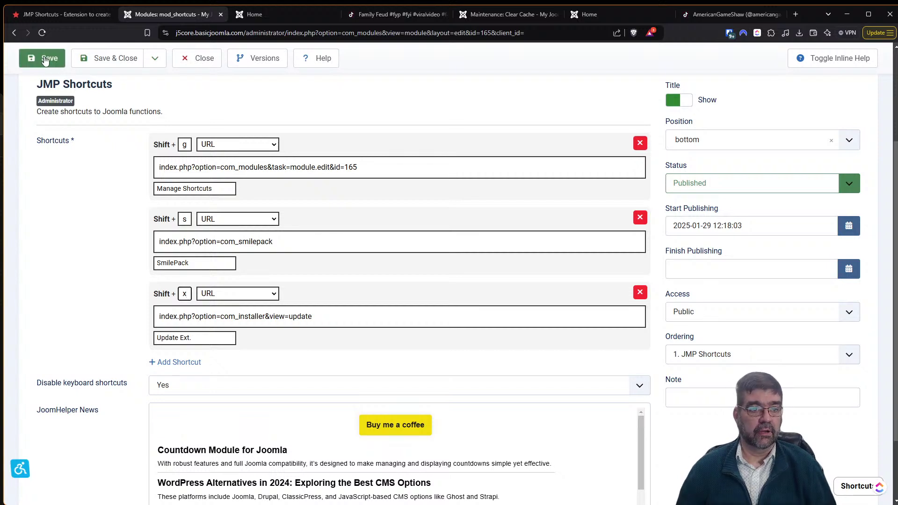
{"action": "left_click", "coordinate": [43, 56]}
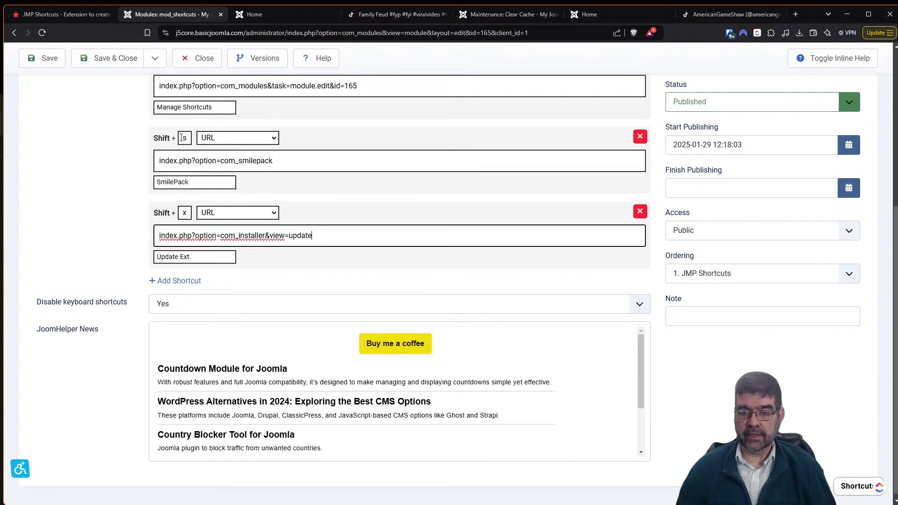
{"action": "left_click", "coordinate": [849, 490]}
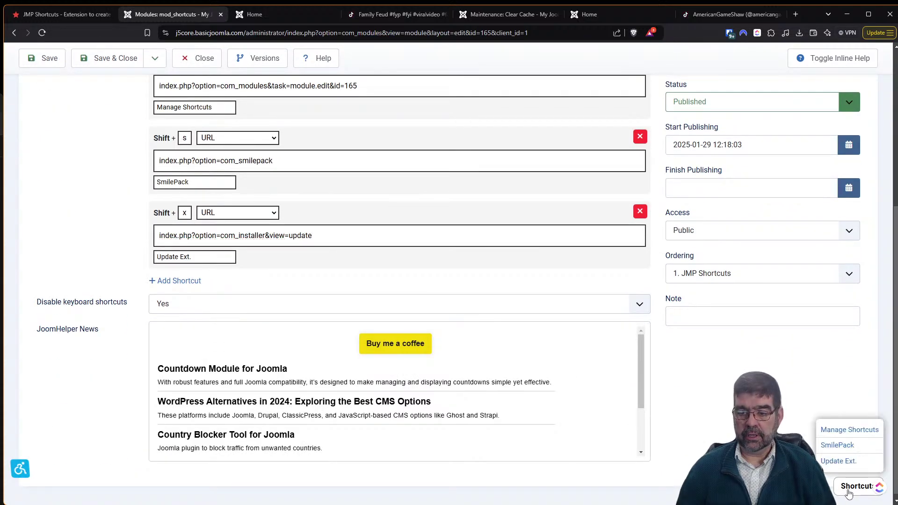
{"action": "left_click", "coordinate": [836, 463]}
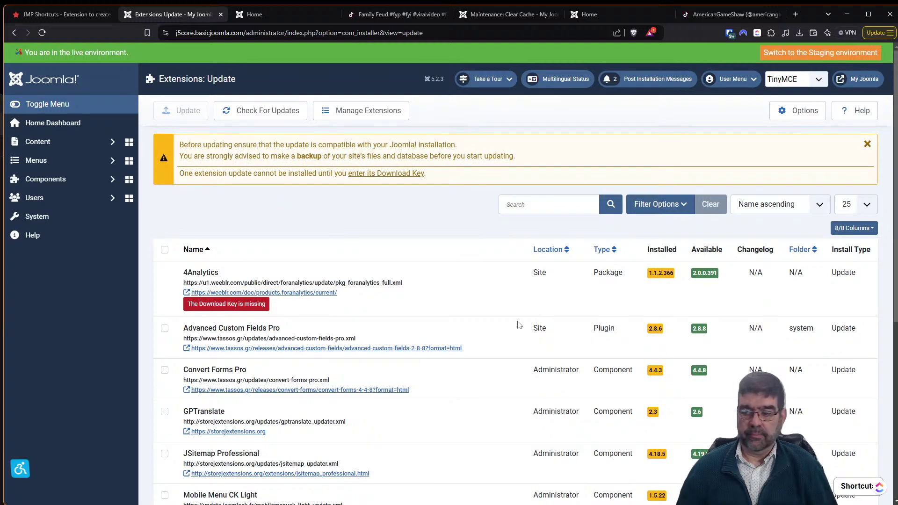
{"action": "left_click", "coordinate": [77, 221]}
{"action": "left_click", "coordinate": [664, 265]}
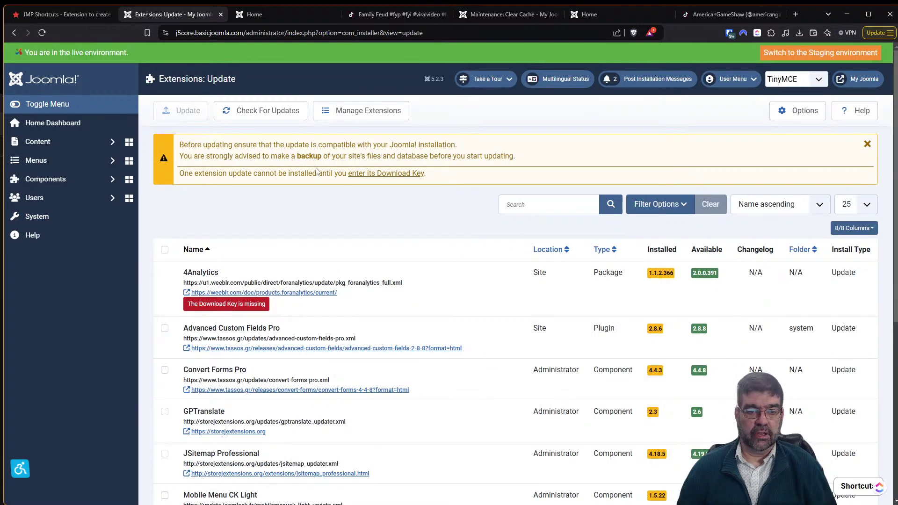
{"action": "left_click", "coordinate": [842, 489]}
{"action": "left_click", "coordinate": [838, 498]}
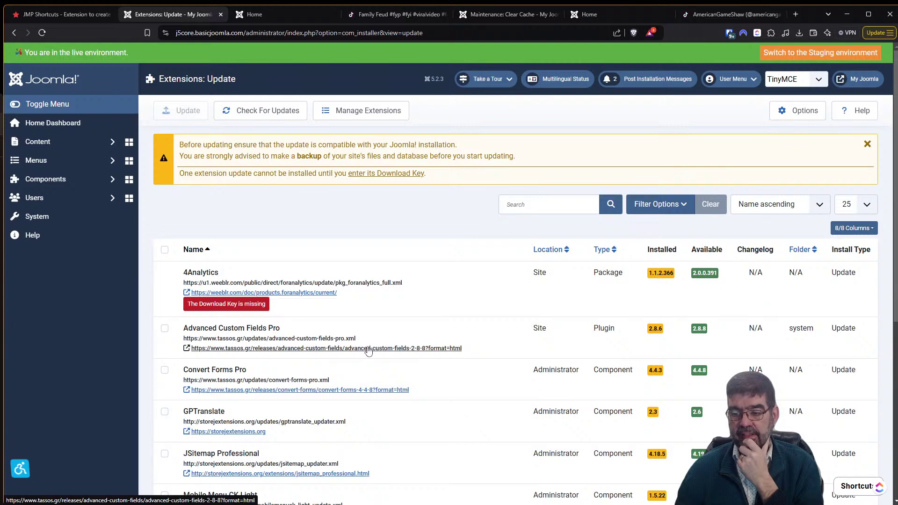
{"action": "left_click", "coordinate": [66, 16]}
{"action": "left_click", "coordinate": [149, 16]}
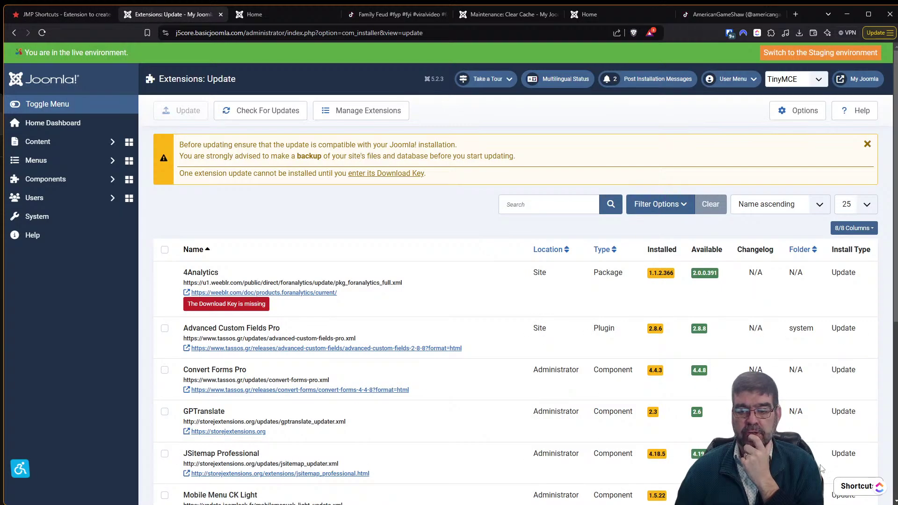
{"action": "left_click", "coordinate": [844, 487]}
{"action": "left_click", "coordinate": [852, 429]}
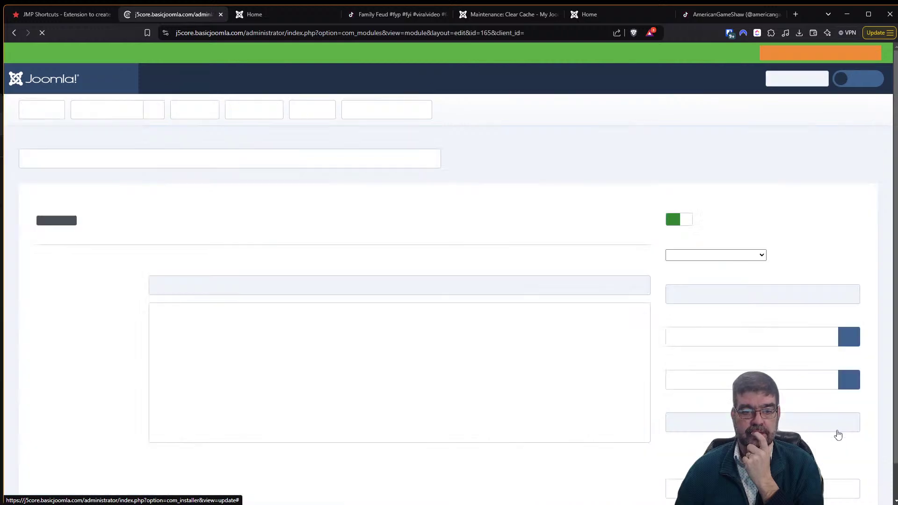
Re-enter x as the third shortcut's key, then Save & Close the JMP Shortcuts module.
{"action": "scroll", "coordinate": [251, 247], "scroll_direction": "down", "scroll_amount": 4}
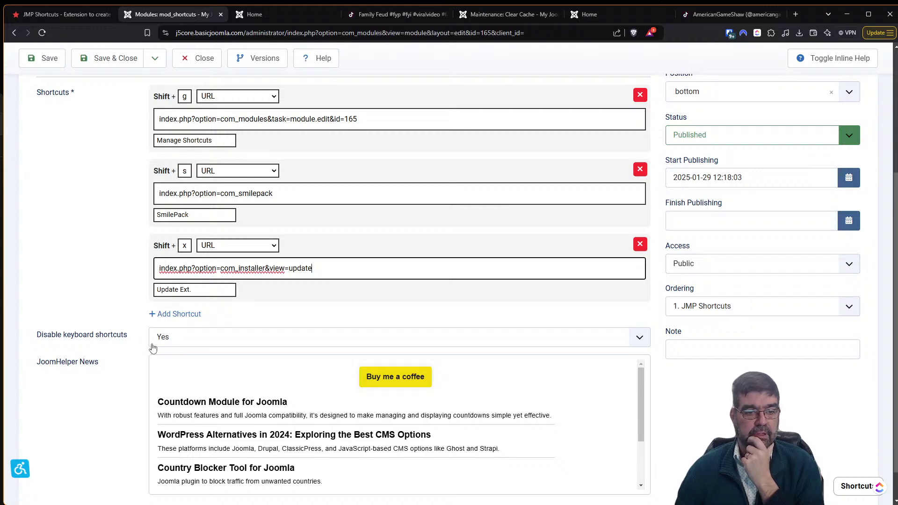
{"action": "left_click_drag", "start_coordinate": [188, 245], "coordinate": [178, 243]}
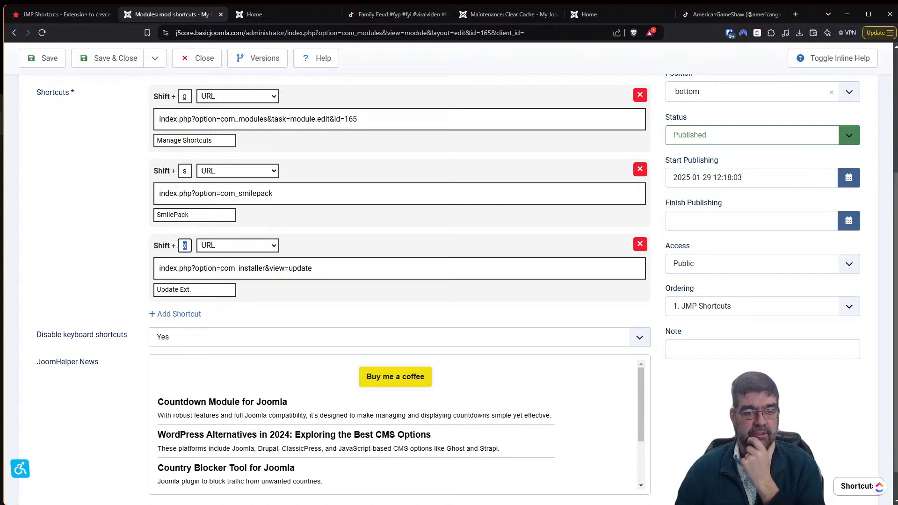
{"action": "key", "text": "BackSpace"}
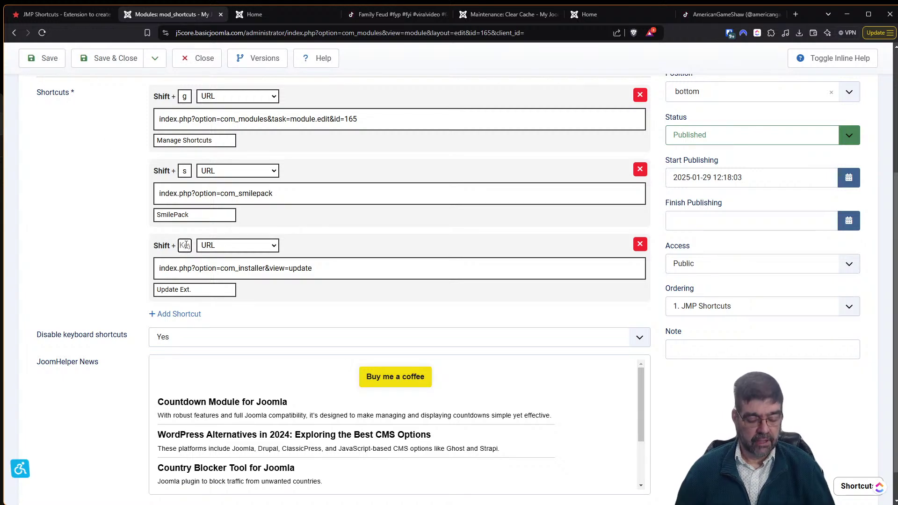
{"action": "type", "text": "x"}
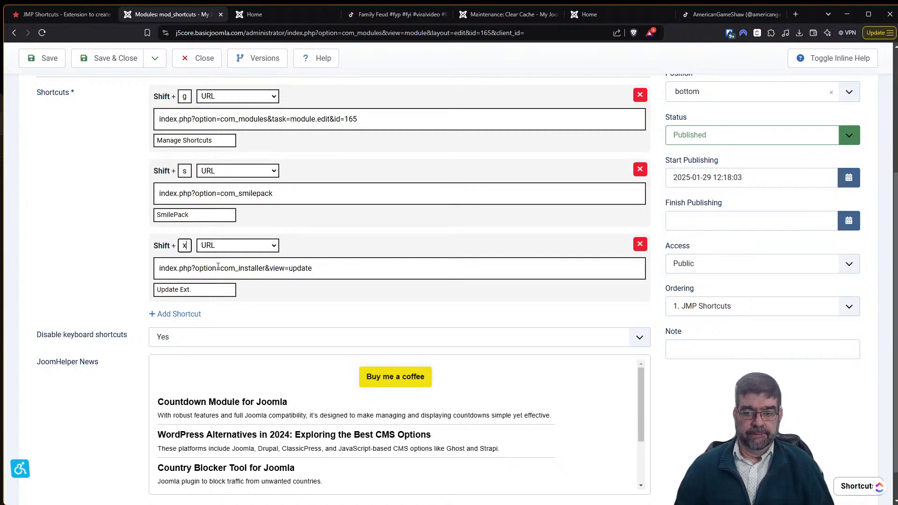
{"action": "scroll", "coordinate": [218, 267], "scroll_direction": "down", "scroll_amount": 1}
{"action": "scroll", "coordinate": [226, 327], "scroll_direction": "up", "scroll_amount": 5}
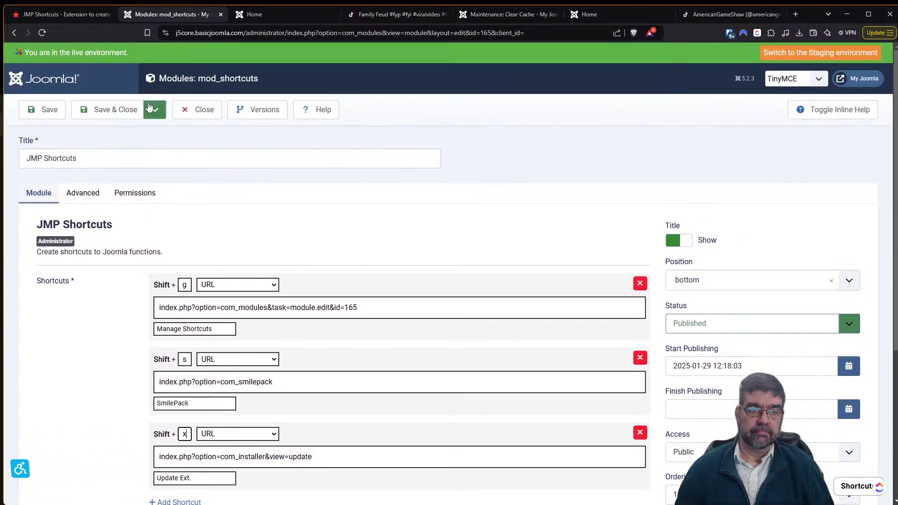
{"action": "left_click", "coordinate": [127, 115]}
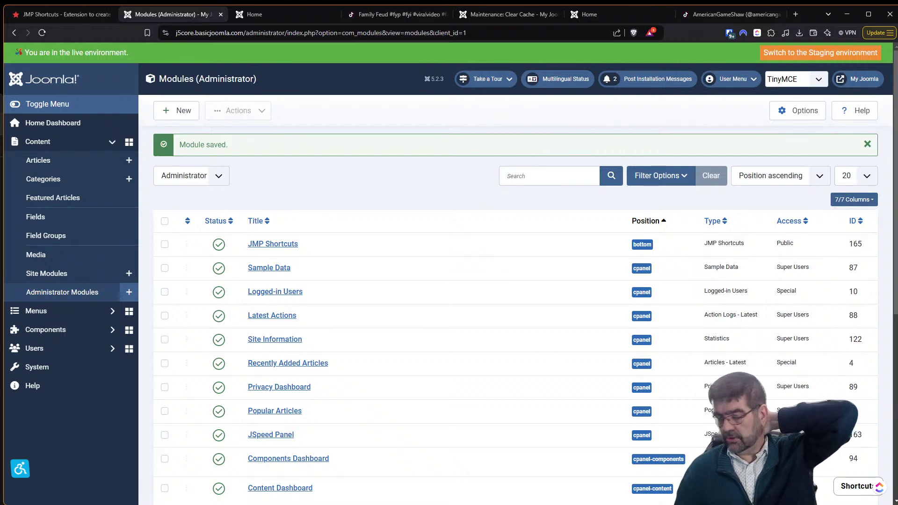
Go back from the JMP Shortcuts article to the JoomHelper extension search results.
{"action": "left_click", "coordinate": [85, 16]}
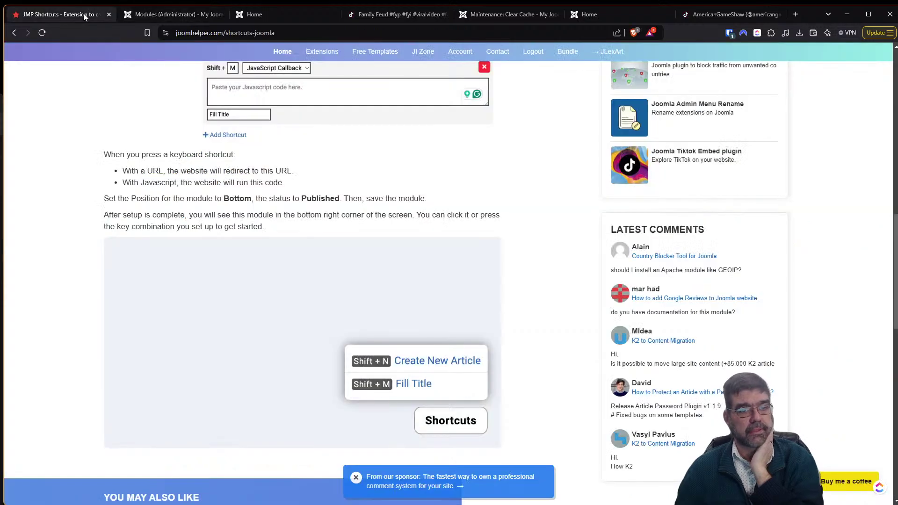
{"action": "left_click", "coordinate": [16, 34]}
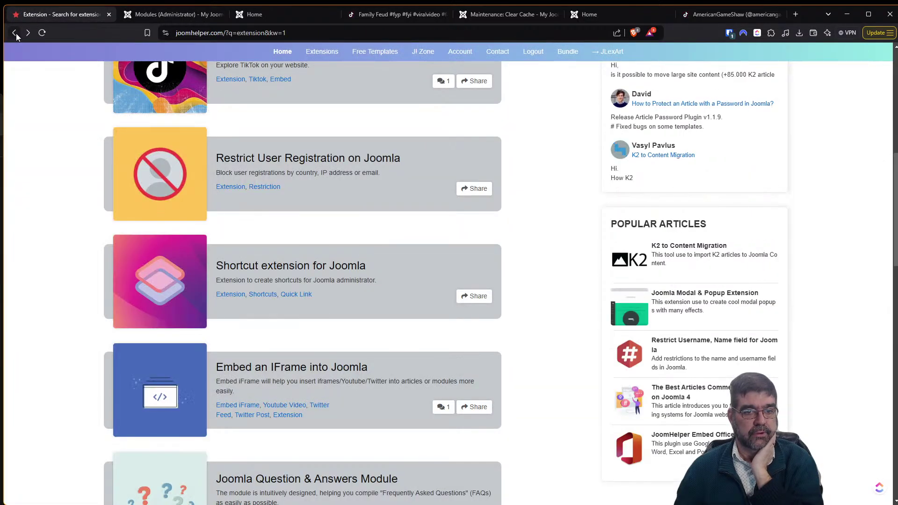
{"action": "scroll", "coordinate": [331, 165], "scroll_direction": "up", "scroll_amount": 3}
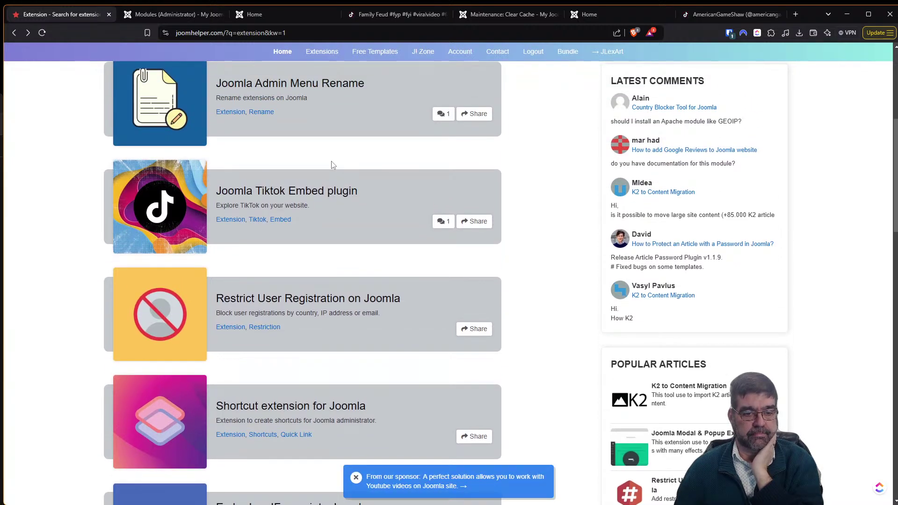
{"action": "scroll", "coordinate": [332, 165], "scroll_direction": "down", "scroll_amount": 6}
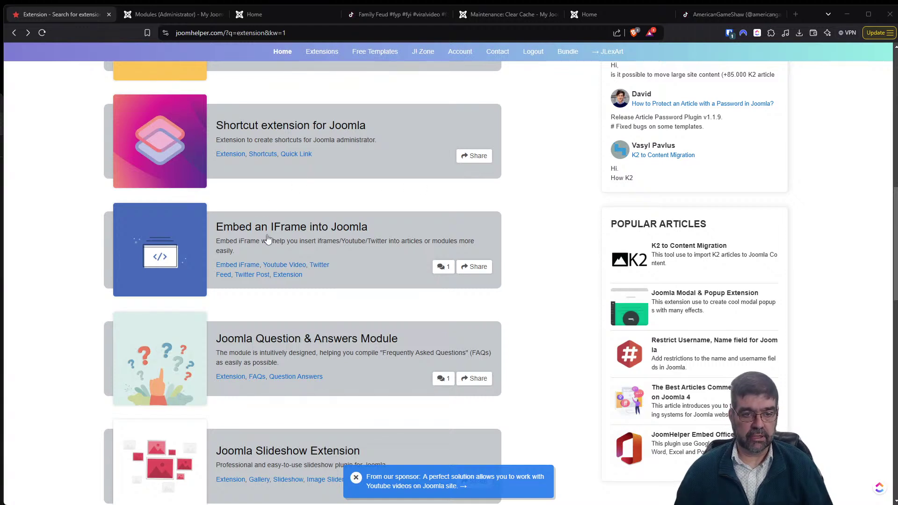
Open and read through the Embed an IFrame into Joomla article.
{"action": "left_click", "coordinate": [268, 238]}
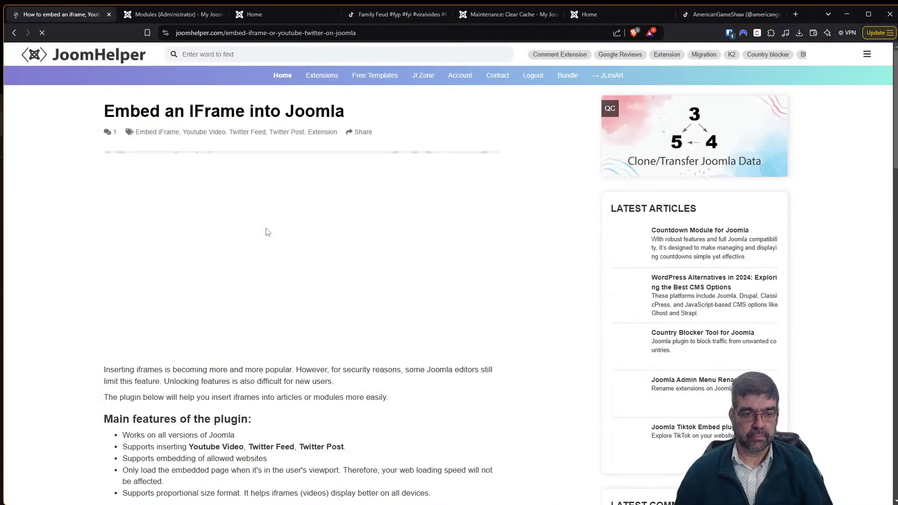
{"action": "scroll", "coordinate": [267, 232], "scroll_direction": "down", "scroll_amount": 1}
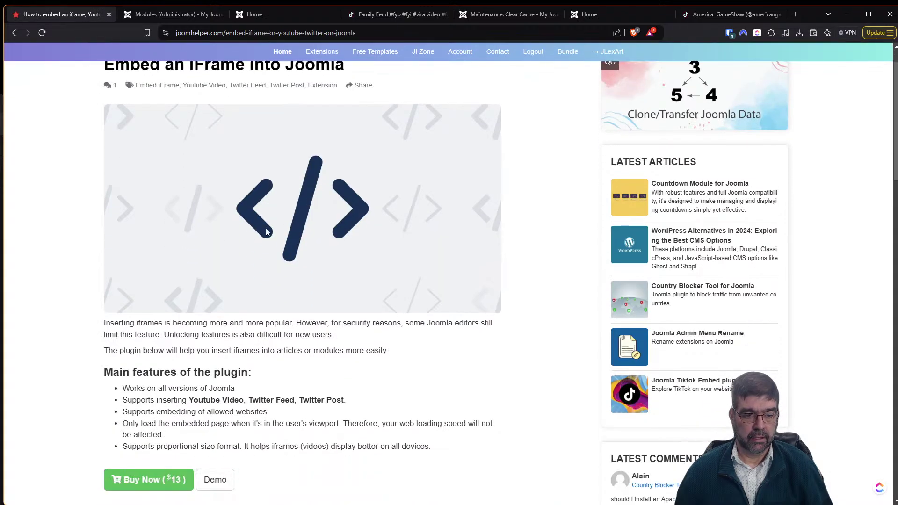
{"action": "scroll", "coordinate": [266, 232], "scroll_direction": "down", "scroll_amount": 4}
{"action": "scroll", "coordinate": [267, 232], "scroll_direction": "down", "scroll_amount": 3}
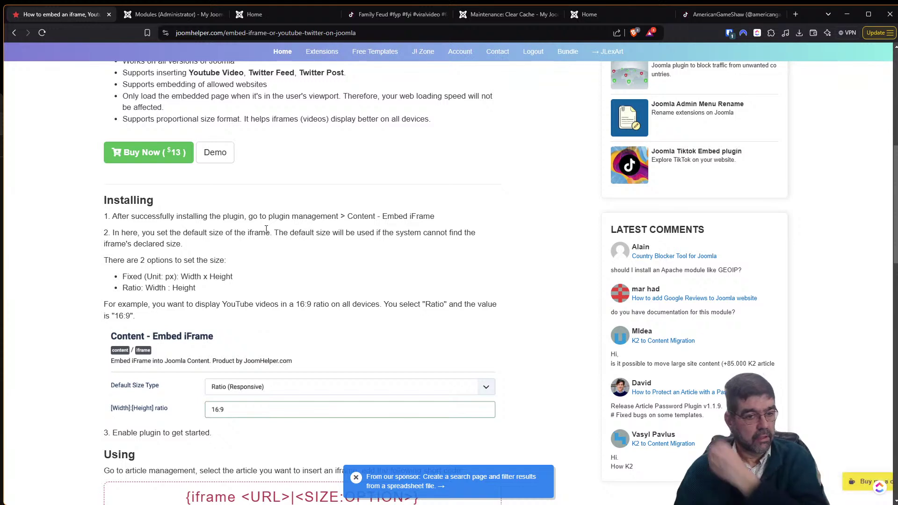
{"action": "scroll", "coordinate": [266, 229], "scroll_direction": "down", "scroll_amount": 1}
{"action": "scroll", "coordinate": [261, 237], "scroll_direction": "down", "scroll_amount": 3}
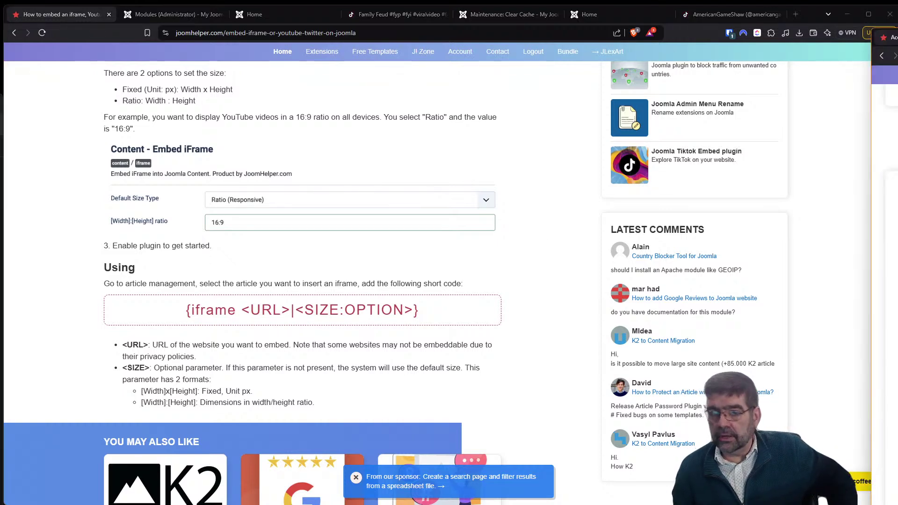
Bring up the Account page in another window, showing Your Subscriptions.
{"action": "key", "text": "alt+Tab"}
{"action": "scroll", "coordinate": [298, 210], "scroll_direction": "up", "scroll_amount": 4}
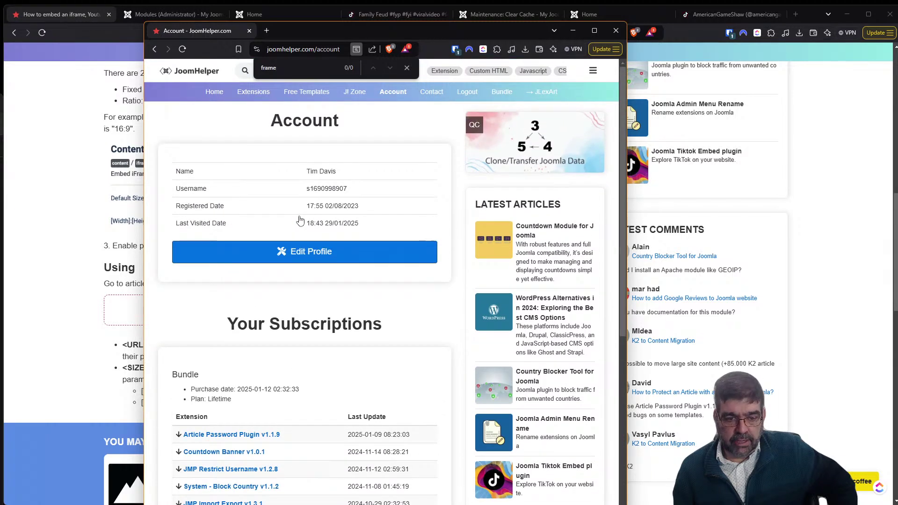
{"action": "scroll", "coordinate": [300, 220], "scroll_direction": "down", "scroll_amount": 4}
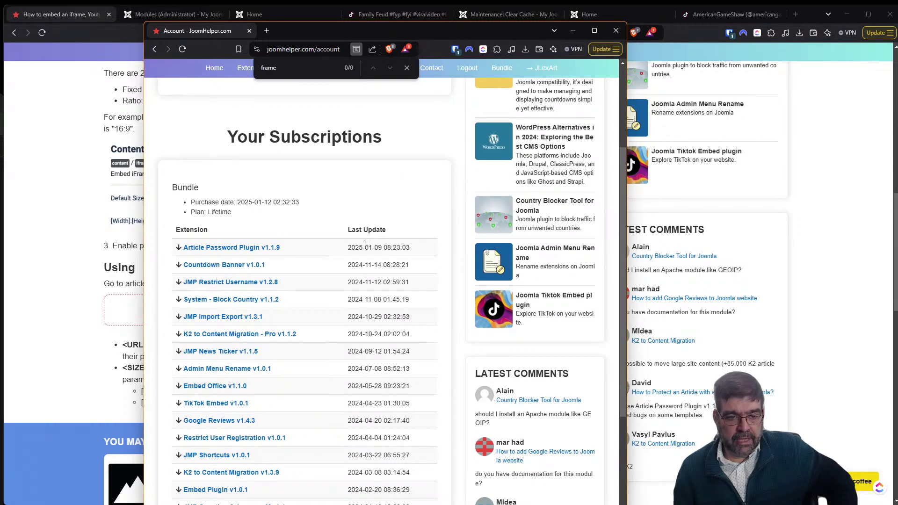
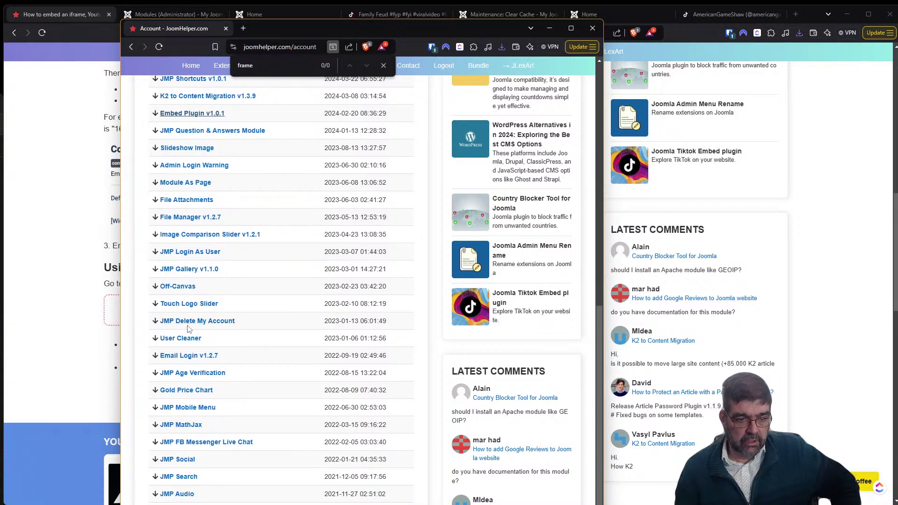
Scroll the account downloads list and move that window aside to uncover the Embed iFrame article.
{"action": "scroll", "coordinate": [185, 341], "scroll_direction": "down", "scroll_amount": 2}
{"action": "scroll", "coordinate": [184, 341], "scroll_direction": "down", "scroll_amount": 1}
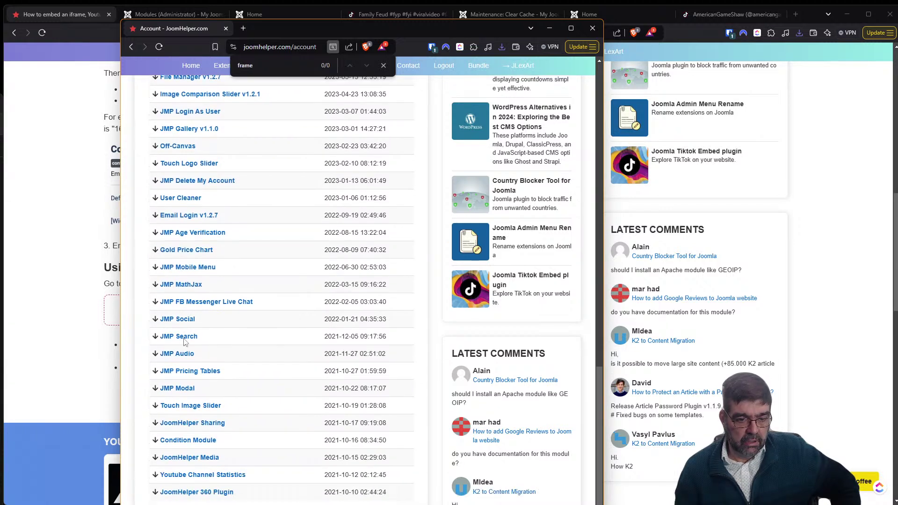
{"action": "scroll", "coordinate": [184, 341], "scroll_direction": "down", "scroll_amount": 2}
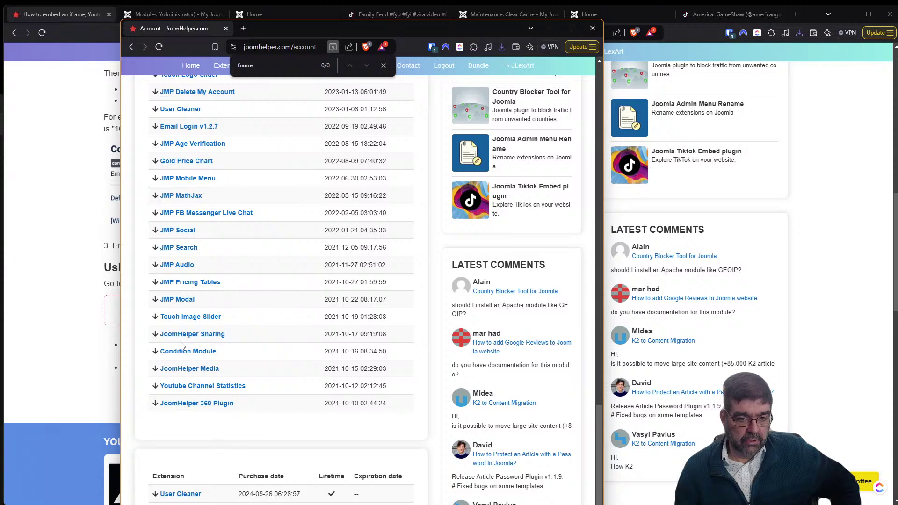
{"action": "left_click_drag", "start_coordinate": [357, 31], "coordinate": [897, 89]}
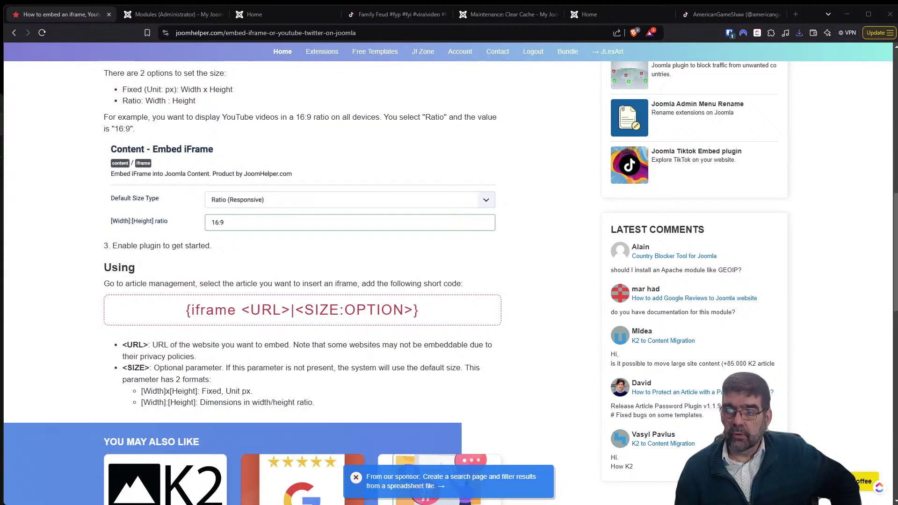
Install Embed_Plugin_v1.0.1.zip in Install Extensions by dropping it from the recent downloads list.
{"action": "left_click", "coordinate": [159, 14]}
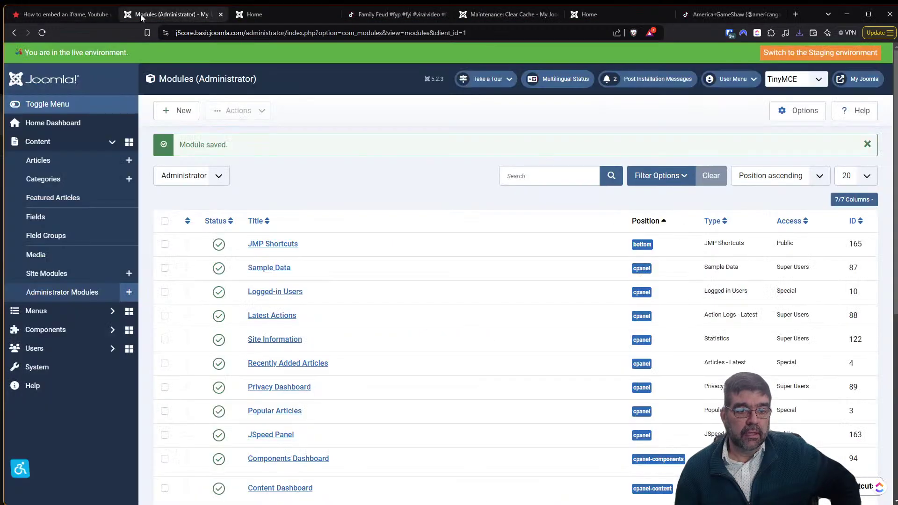
{"action": "left_click", "coordinate": [40, 372]}
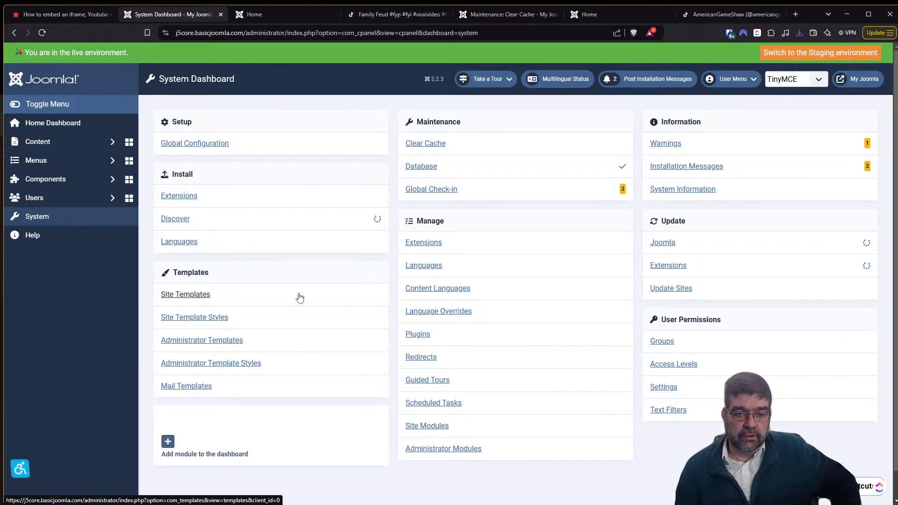
{"action": "left_click", "coordinate": [423, 242]}
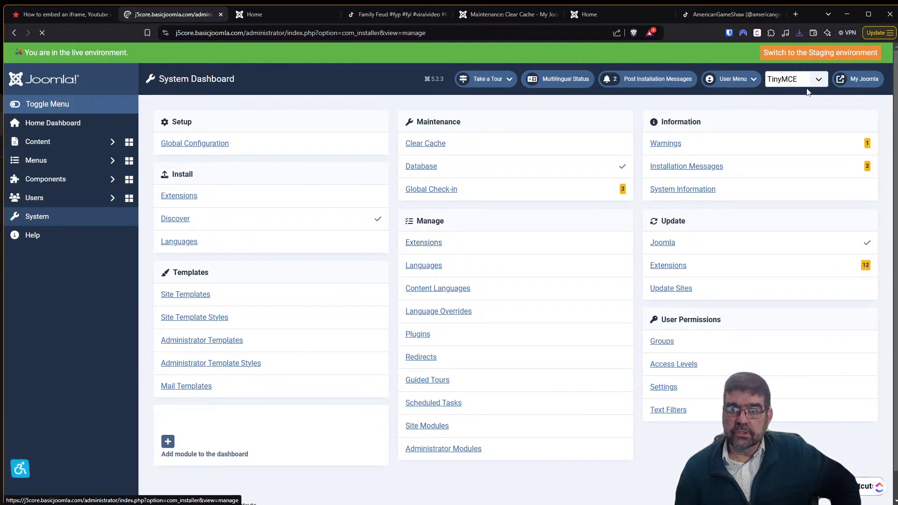
{"action": "left_click", "coordinate": [799, 33]}
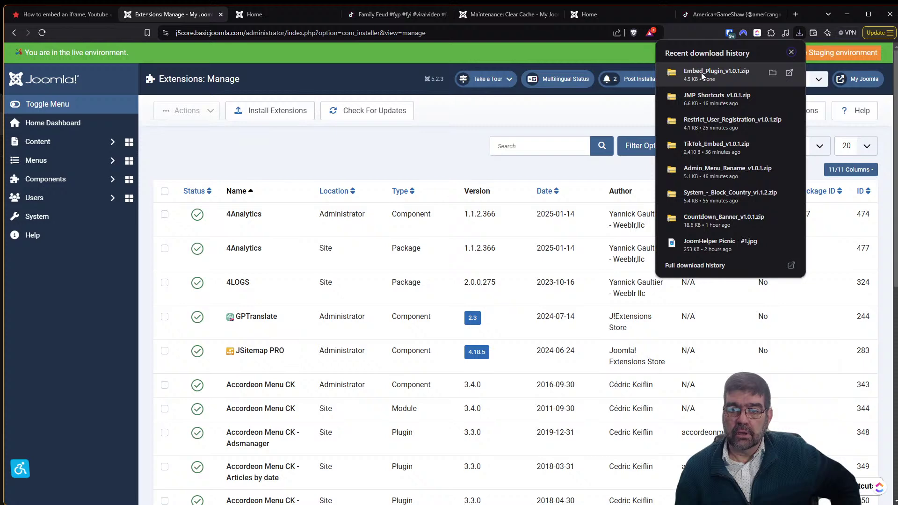
{"action": "left_click", "coordinate": [263, 114]}
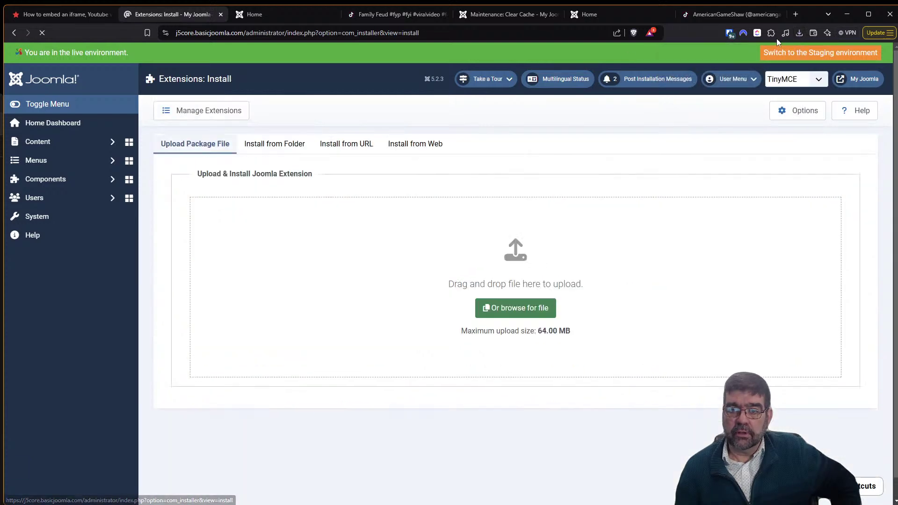
{"action": "left_click", "coordinate": [799, 32]}
{"action": "left_click_drag", "start_coordinate": [716, 76], "coordinate": [493, 257]}
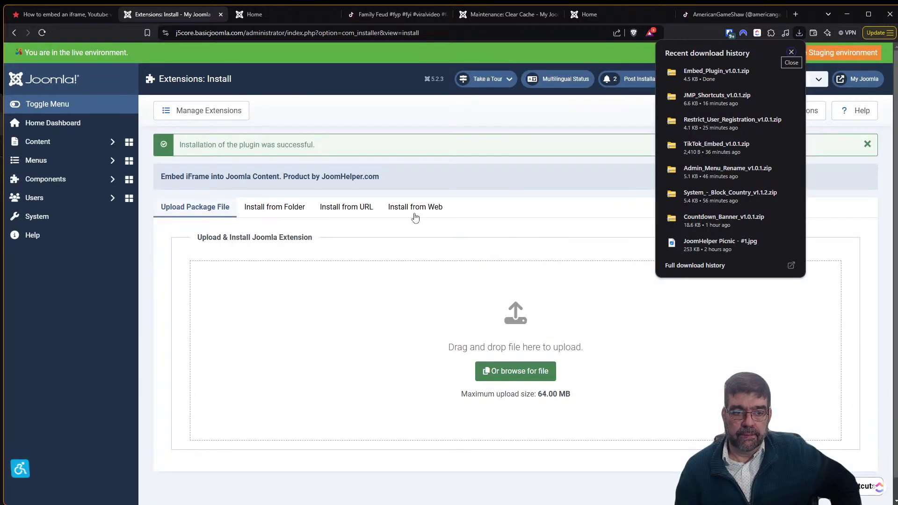
{"action": "left_click_drag", "start_coordinate": [163, 176], "coordinate": [231, 183]}
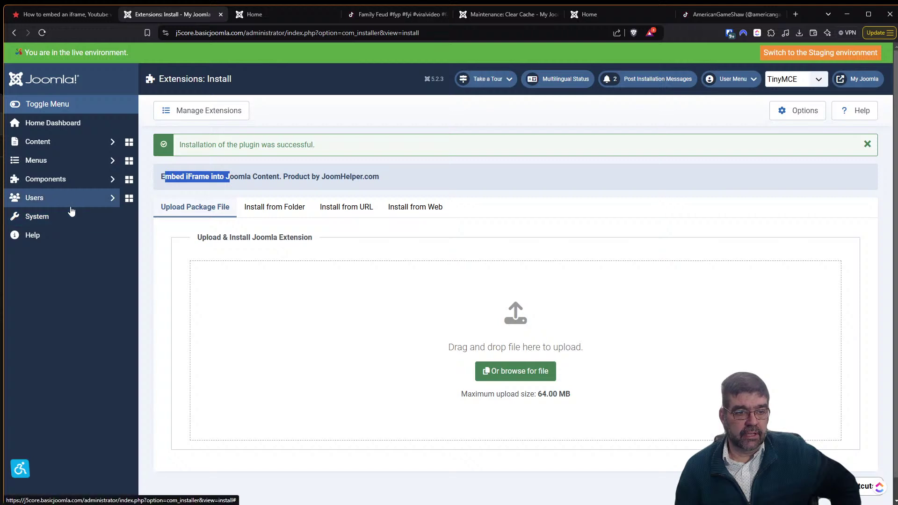
{"action": "left_click", "coordinate": [52, 216]}
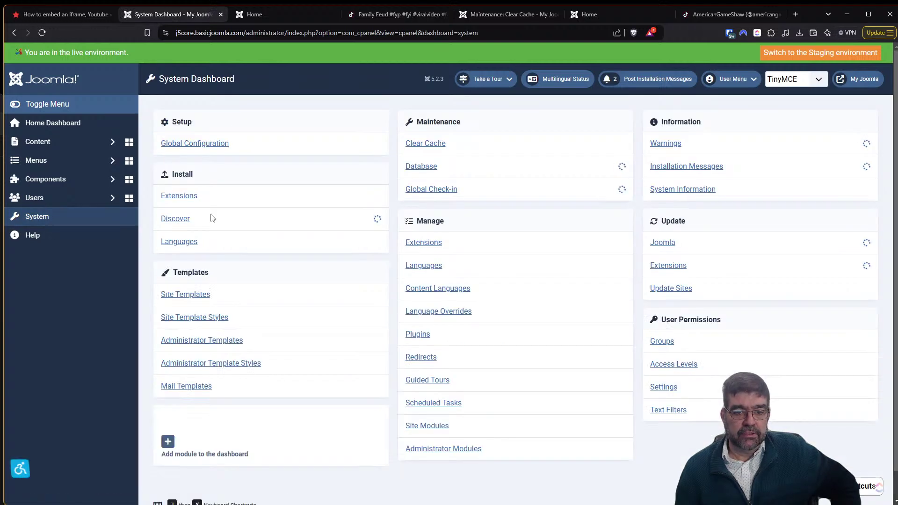
Enable Content - Embed iFrame and save its Default Size Type as Ratio (Responsive), 16:9.
{"action": "left_click", "coordinate": [416, 334]}
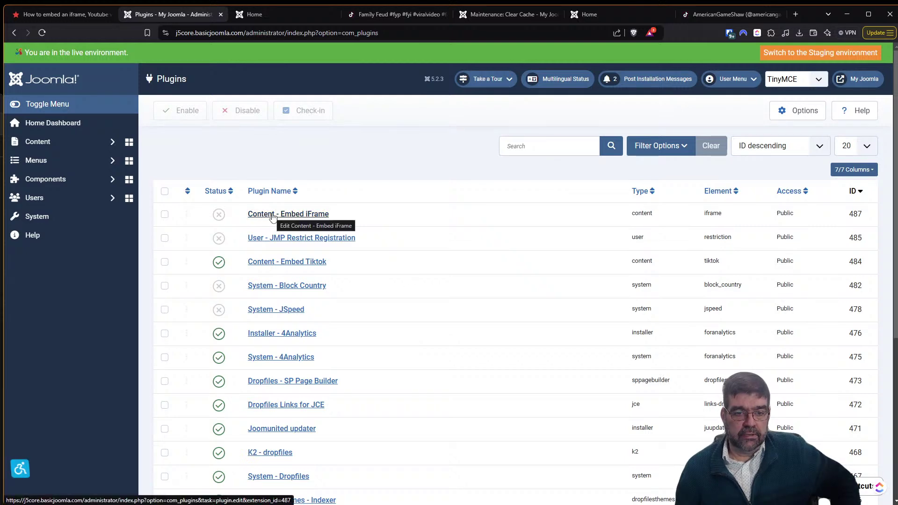
{"action": "left_click", "coordinate": [218, 214]}
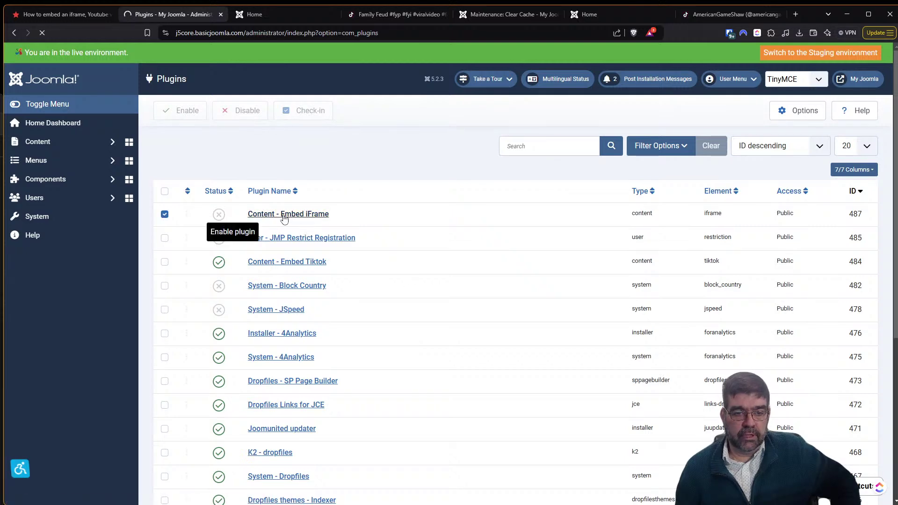
{"action": "left_click", "coordinate": [276, 248]}
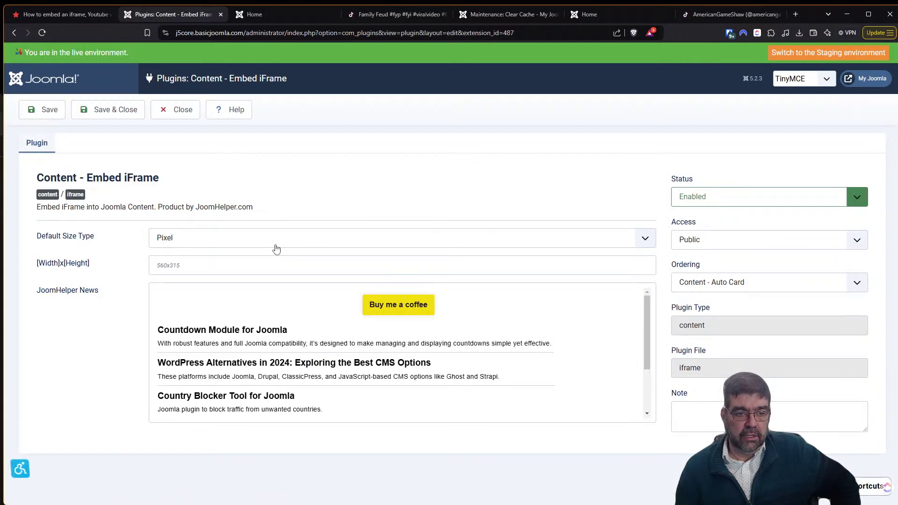
{"action": "left_click", "coordinate": [186, 244]}
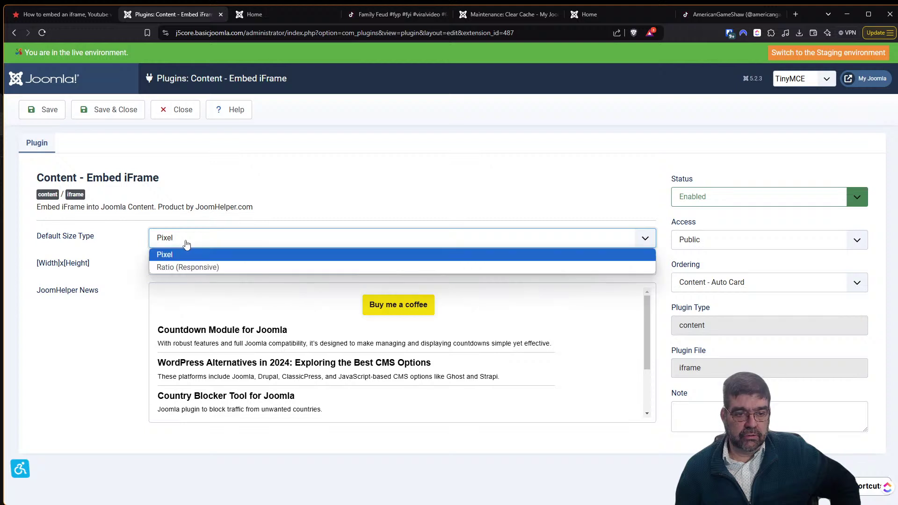
{"action": "left_click", "coordinate": [185, 267]}
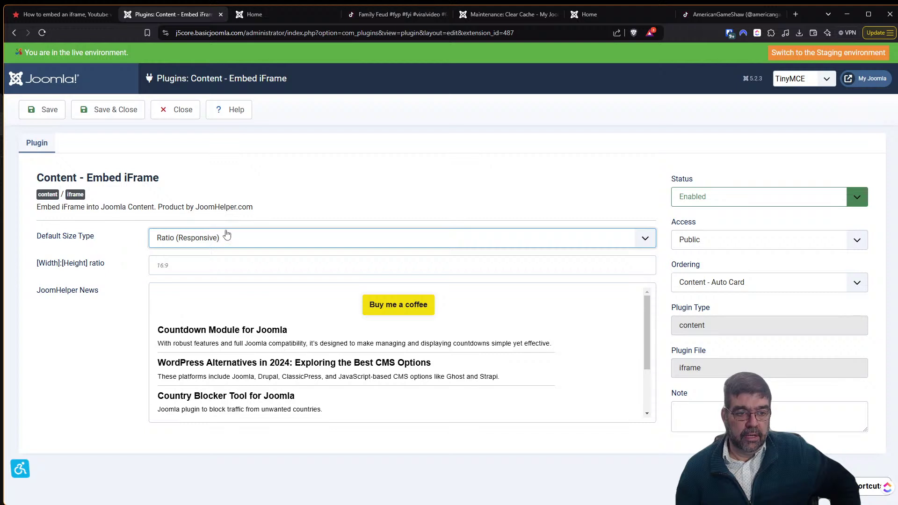
{"action": "scroll", "coordinate": [275, 310], "scroll_direction": "down", "scroll_amount": 3}
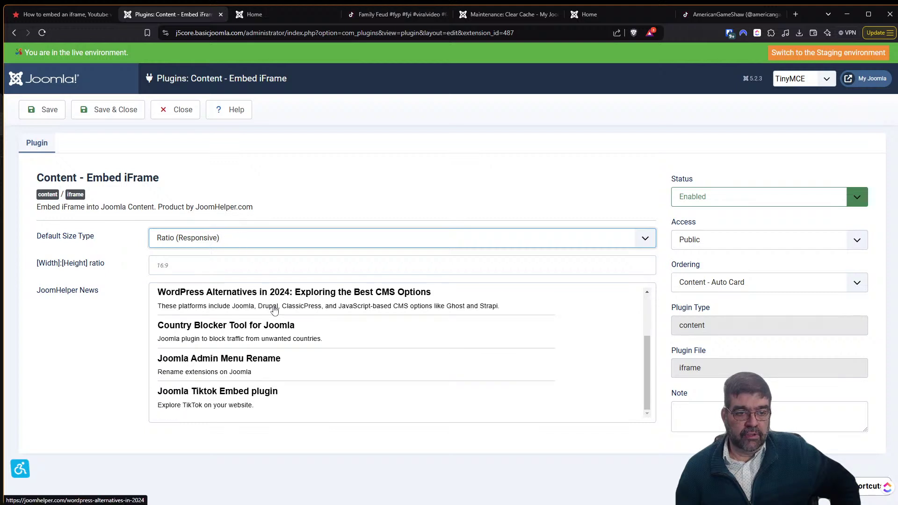
{"action": "left_click", "coordinate": [96, 121]}
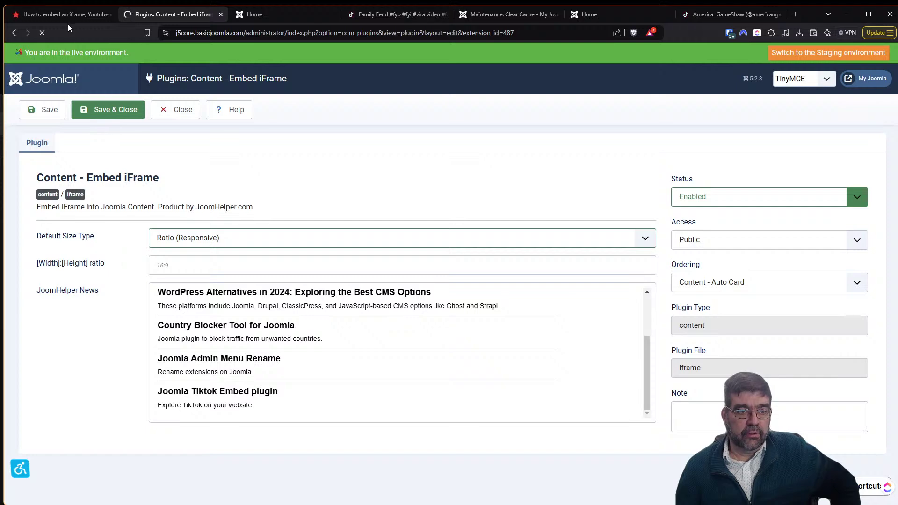
{"action": "left_click", "coordinate": [66, 15]}
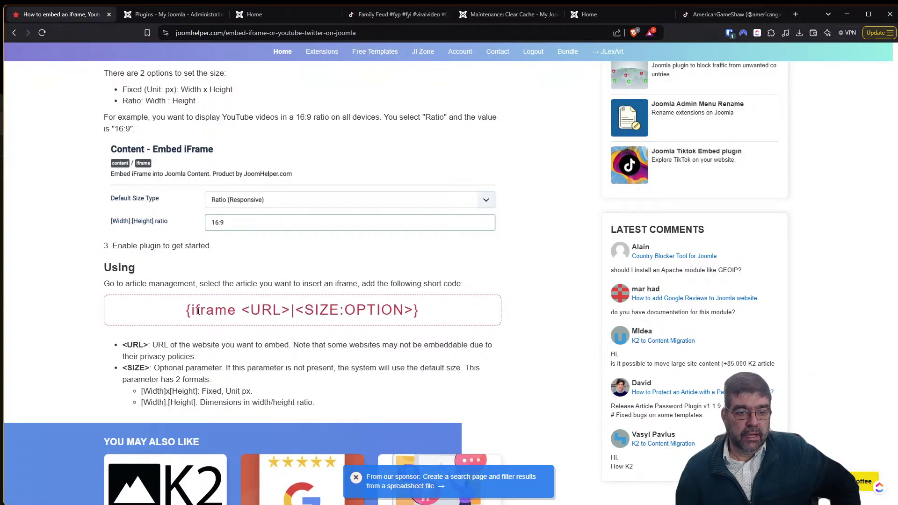
Copy the {iframe <URL>|<SIZE:OPTION>} shortcode from the JoomHelper usage instructions.
{"action": "left_click_drag", "start_coordinate": [185, 312], "coordinate": [435, 317]}
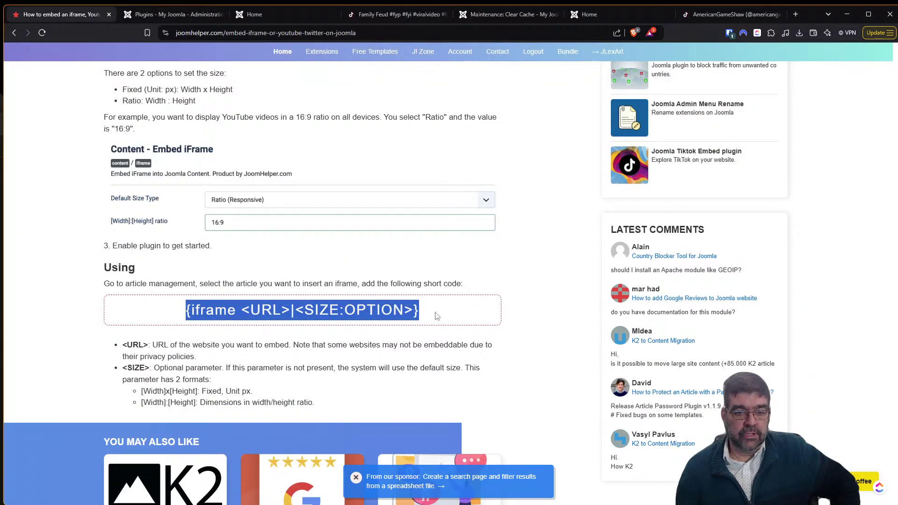
{"action": "right_click", "coordinate": [384, 312]}
{"action": "left_click", "coordinate": [398, 322]}
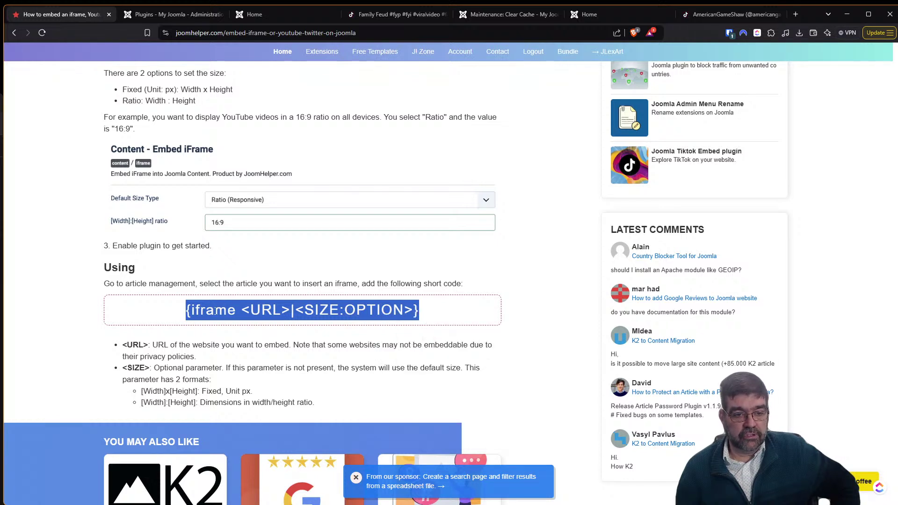
Bring up the Content > Articles list in Joomla Administrator.
{"action": "left_click", "coordinate": [168, 18]}
{"action": "left_click", "coordinate": [62, 142]}
{"action": "left_click", "coordinate": [71, 161]}
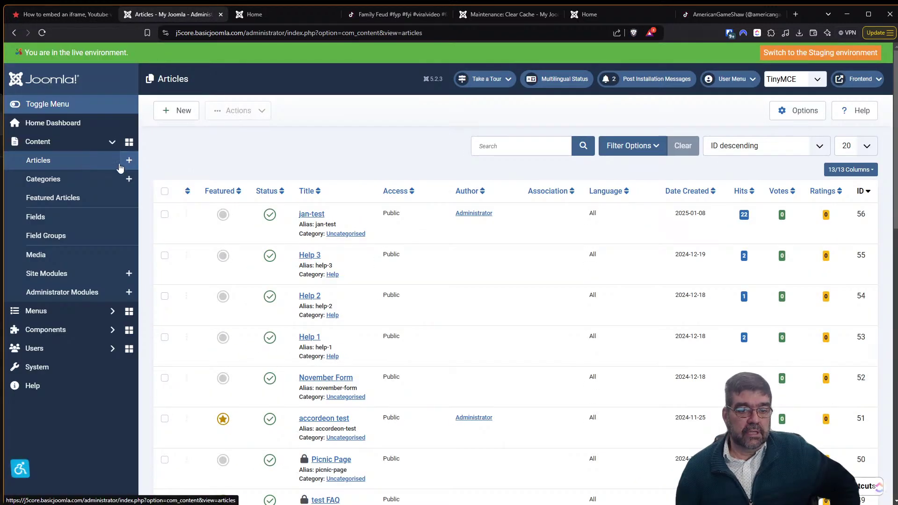
Open the accordeon test article and paste the iframe shortcode on a new first line.
{"action": "scroll", "coordinate": [354, 352], "scroll_direction": "down", "scroll_amount": 1}
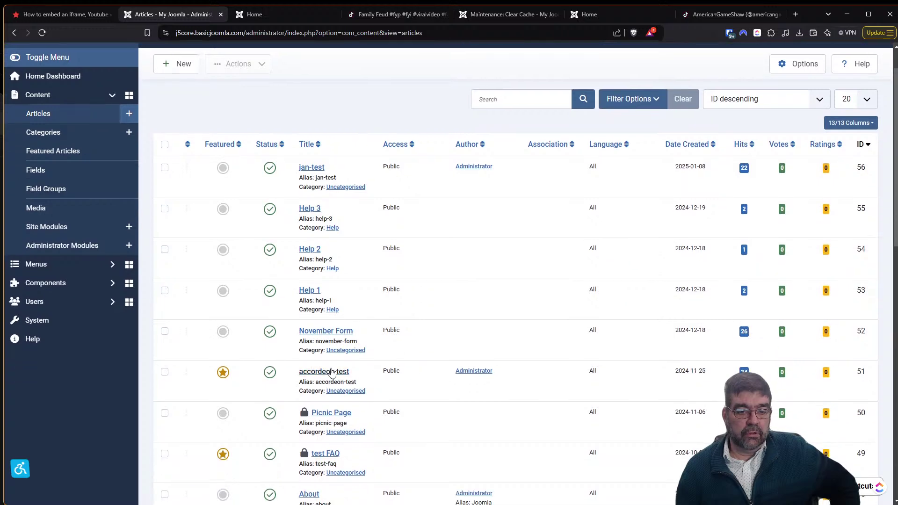
{"action": "left_click", "coordinate": [331, 372]}
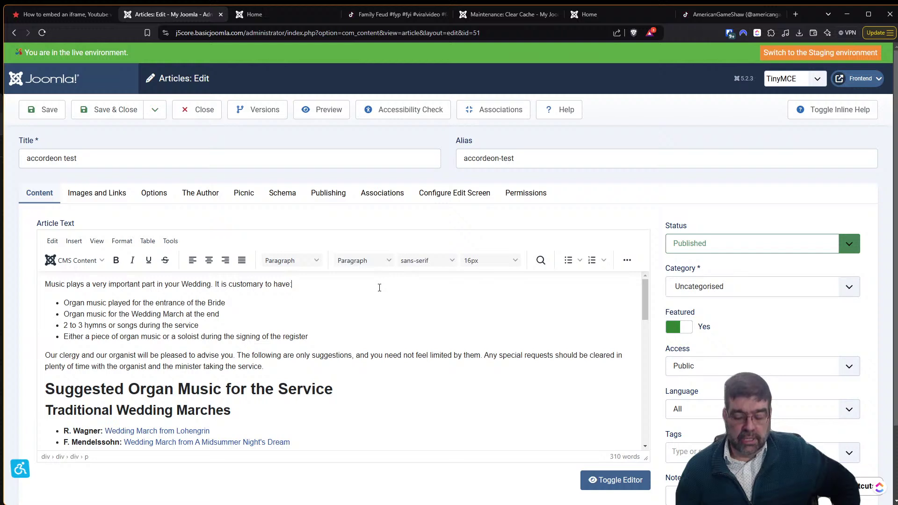
{"action": "key", "text": "Home"}
{"action": "key", "text": "Return"}
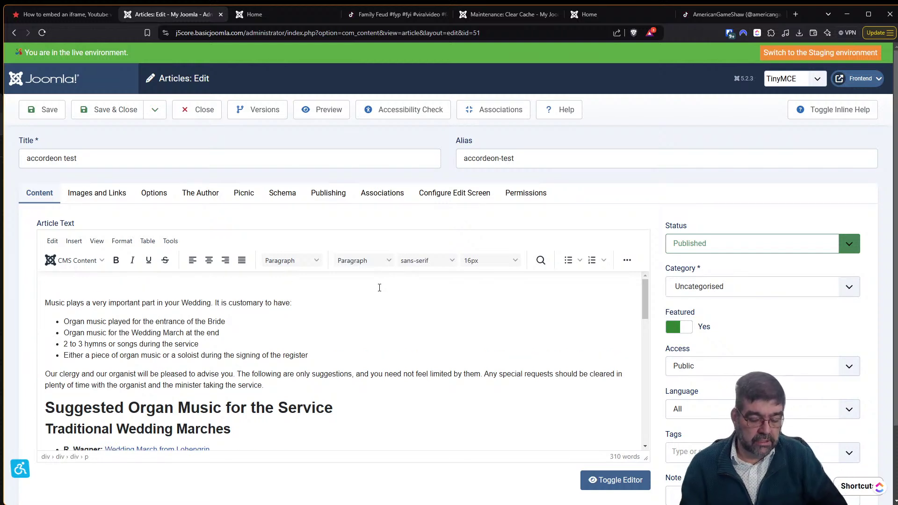
{"action": "key", "text": "ctrl+v"}
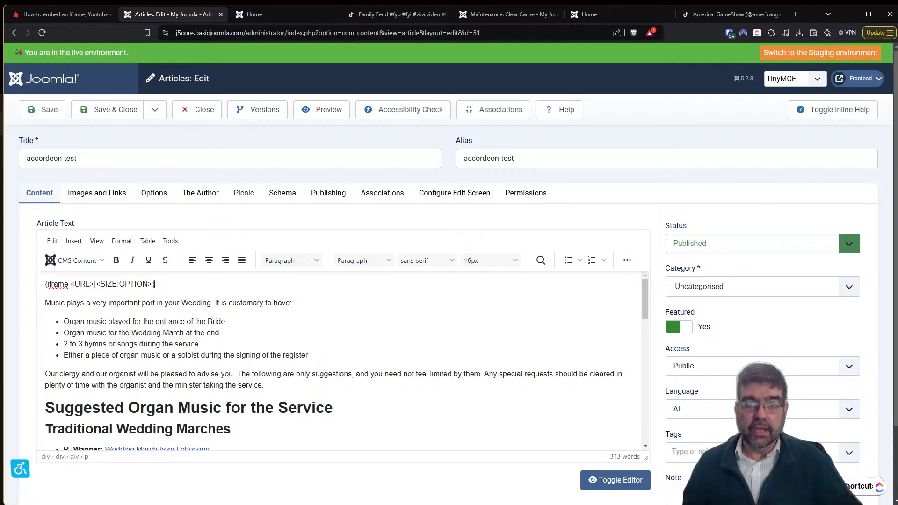
Load YouTube, then open and pause the vidIQ How to Make Viral Thumbnails live video.
{"action": "left_click", "coordinate": [733, 14]}
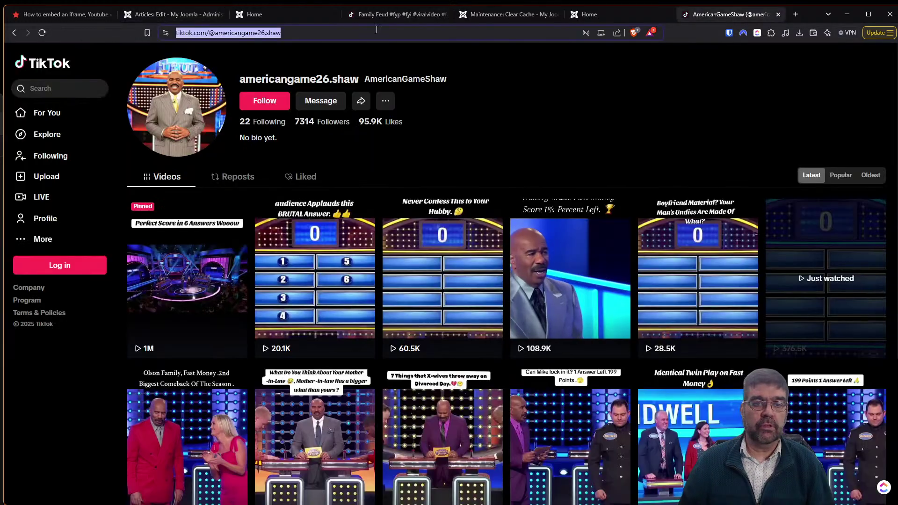
{"action": "type", "text": "youtube.com"}
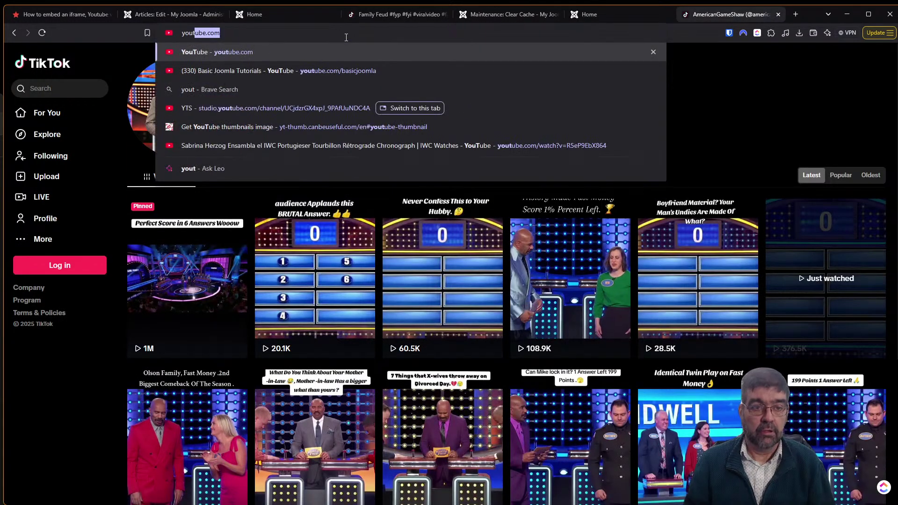
{"action": "key", "text": "Return"}
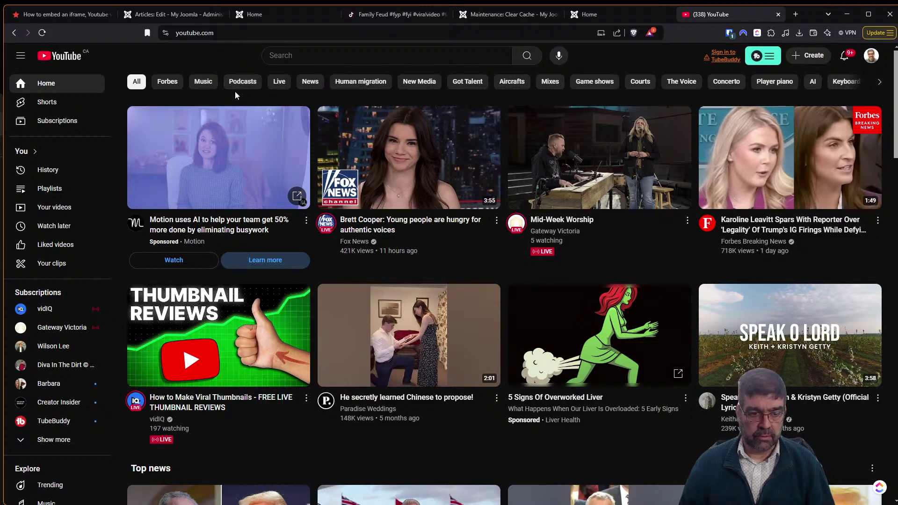
{"action": "scroll", "coordinate": [208, 286], "scroll_direction": "down", "scroll_amount": 1}
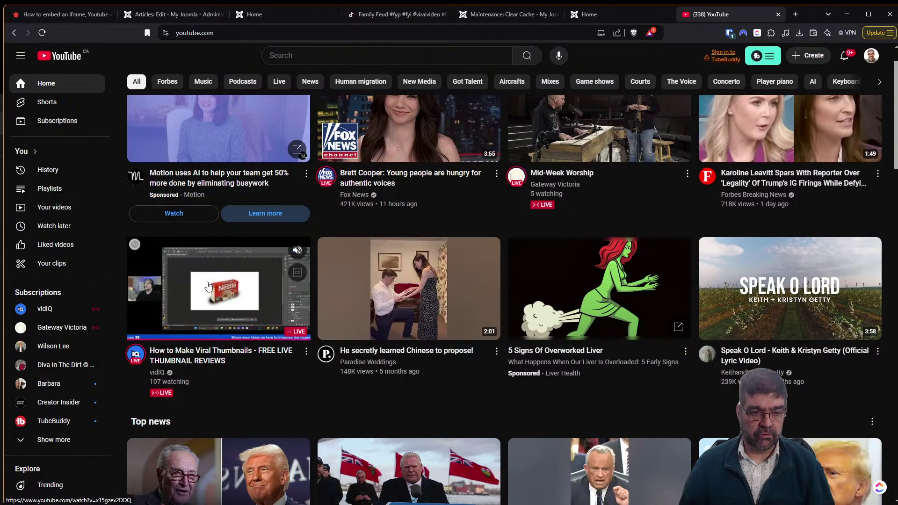
{"action": "left_click", "coordinate": [209, 286]}
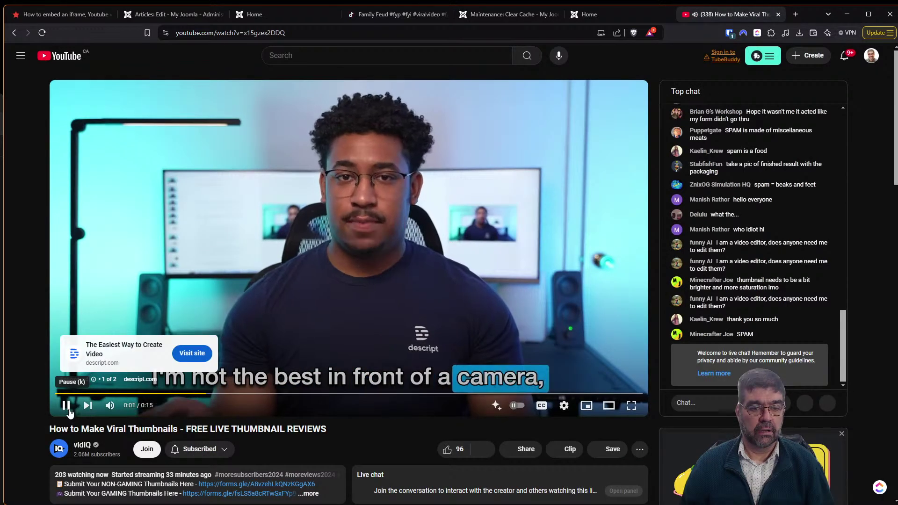
{"action": "left_click", "coordinate": [66, 405]}
Copy the video's web address and return to the Articles: Edit tab.
{"action": "left_click", "coordinate": [338, 32]}
{"action": "right_click", "coordinate": [339, 30]}
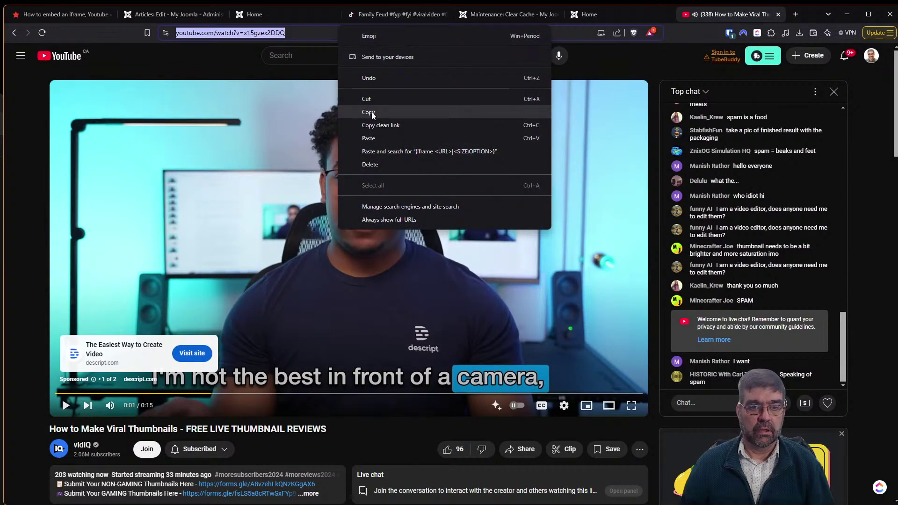
{"action": "left_click", "coordinate": [368, 112]}
{"action": "left_click", "coordinate": [135, 16]}
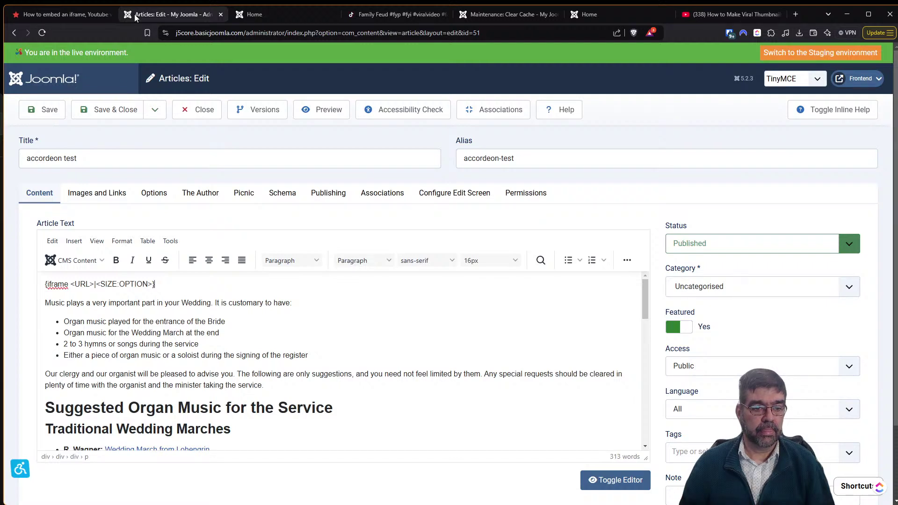
In Source code, paste the YouTube URL over the line-4 link markup and save the article.
{"action": "left_click_drag", "start_coordinate": [72, 283], "coordinate": [152, 284]}
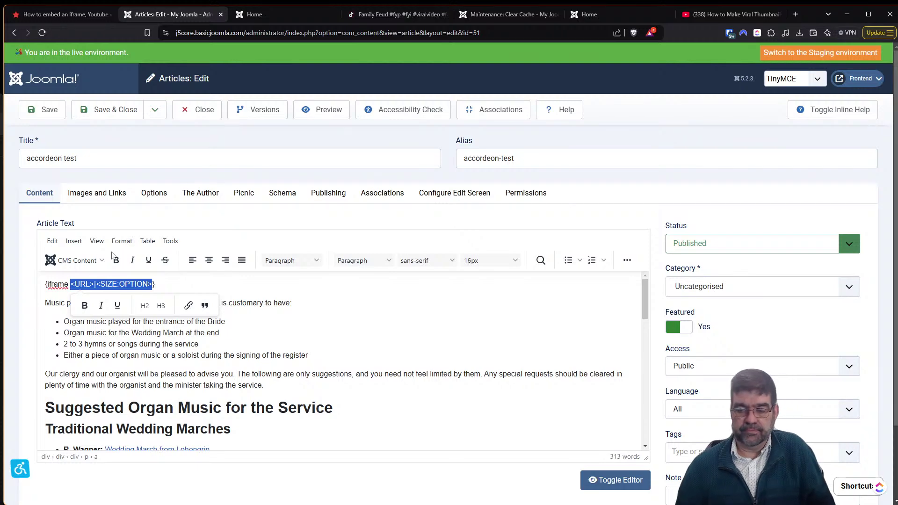
{"action": "left_click", "coordinate": [627, 260]}
{"action": "left_click", "coordinate": [216, 278]}
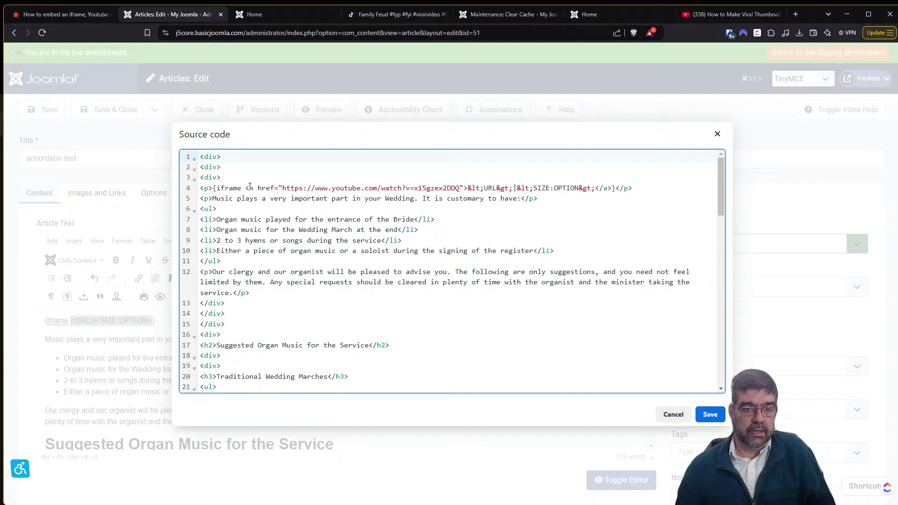
{"action": "left_click_drag", "start_coordinate": [245, 187], "coordinate": [608, 187]}
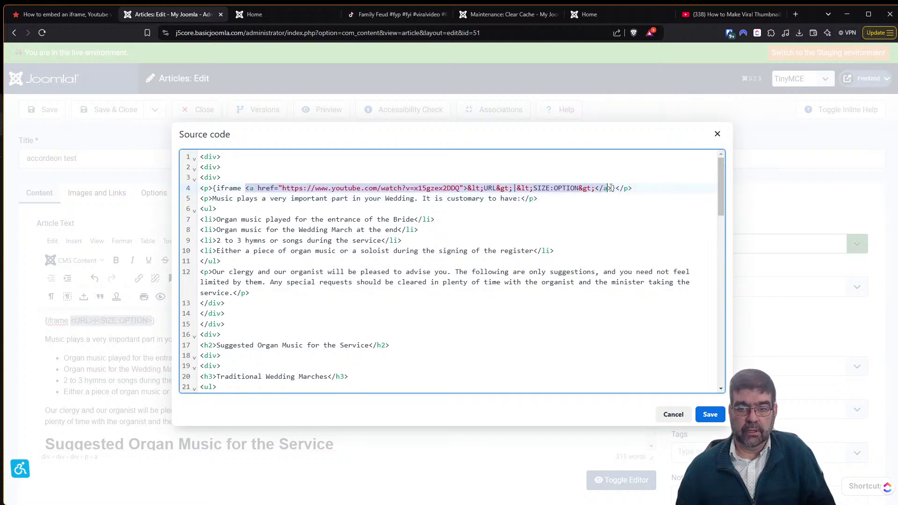
{"action": "key", "text": "ctrl+v"}
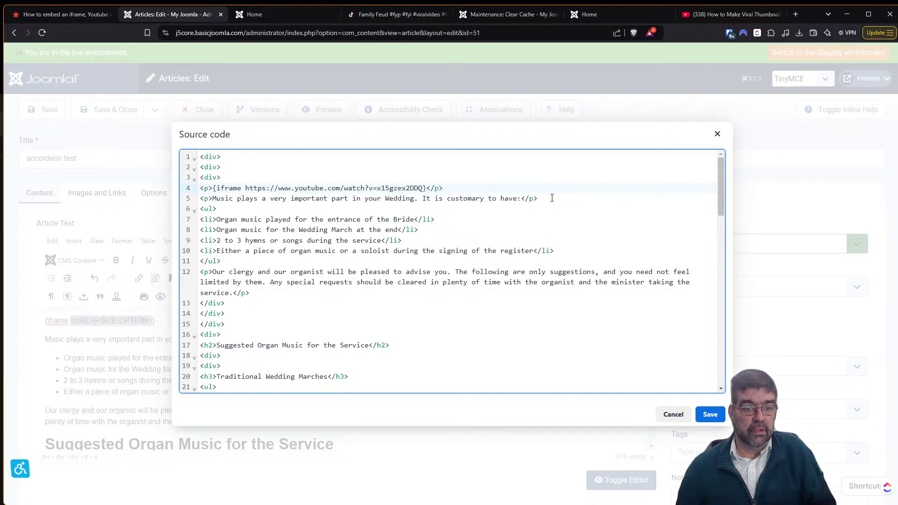
{"action": "left_click", "coordinate": [711, 415]}
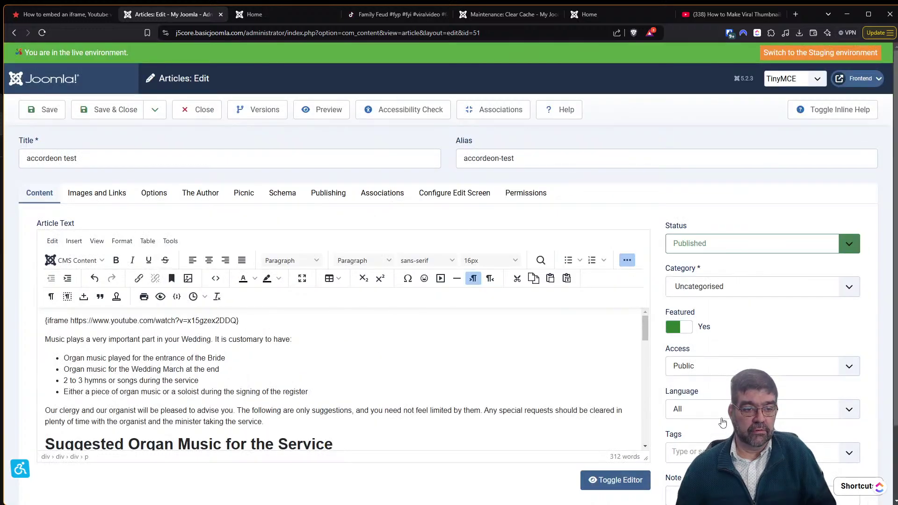
{"action": "left_click", "coordinate": [39, 115]}
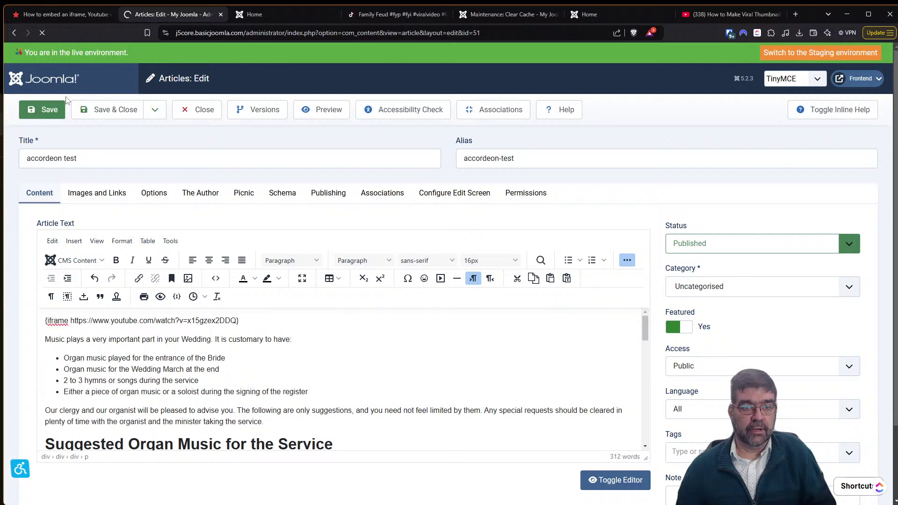
Reload the Cassiopeia homepage and play, then pause, the embedded viral thumbnails video.
{"action": "left_click", "coordinate": [270, 18]}
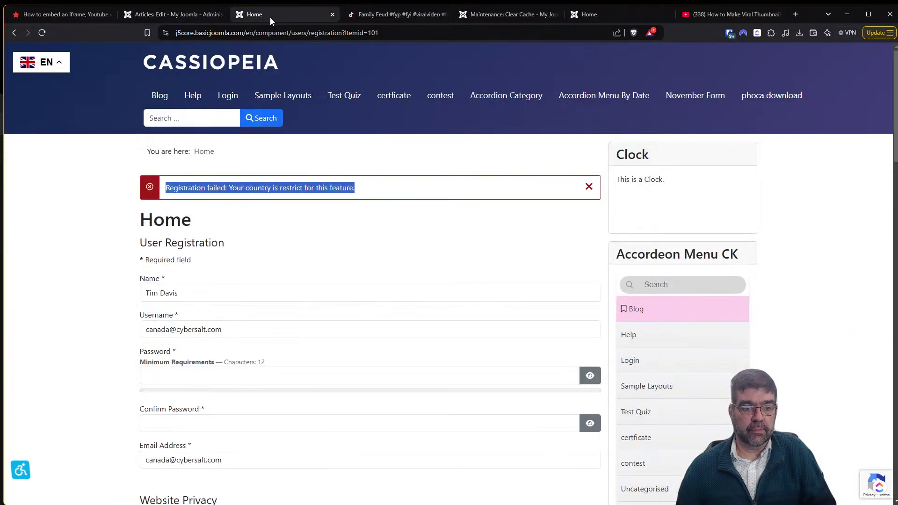
{"action": "left_click", "coordinate": [167, 66]}
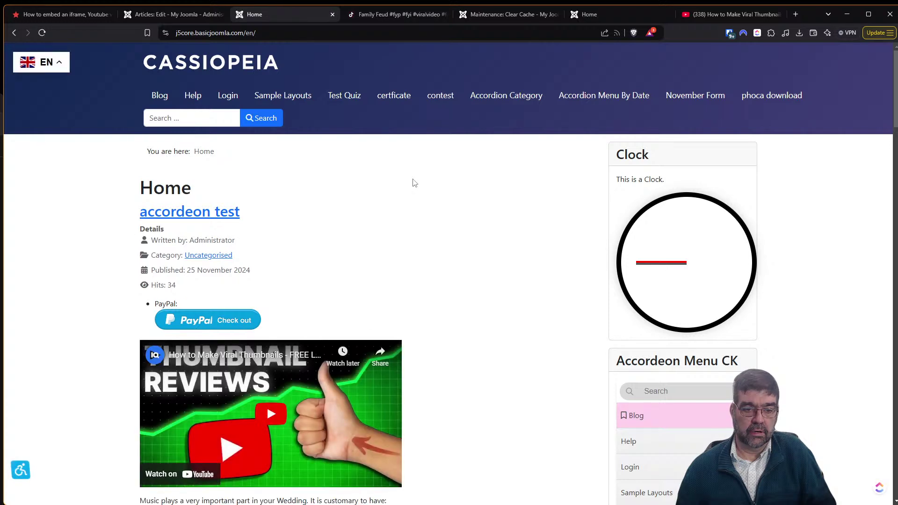
{"action": "scroll", "coordinate": [414, 183], "scroll_direction": "down", "scroll_amount": 3}
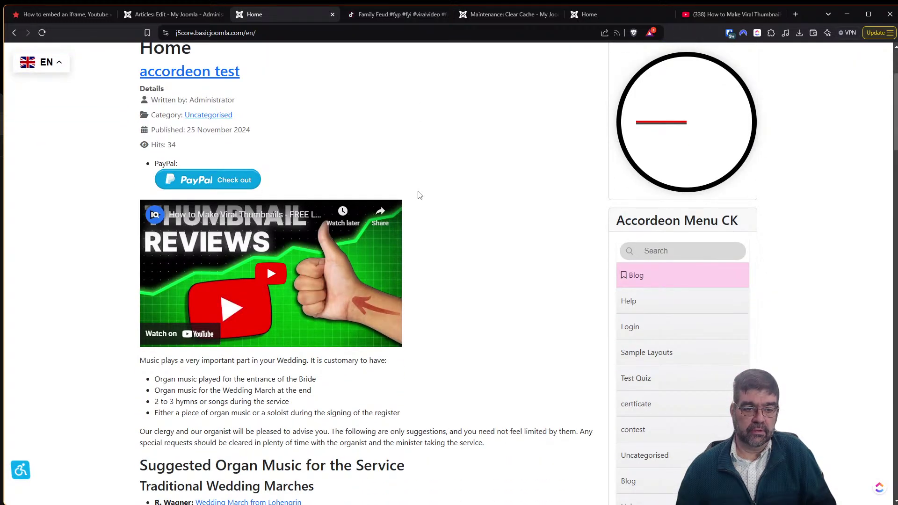
{"action": "left_click", "coordinate": [272, 272]}
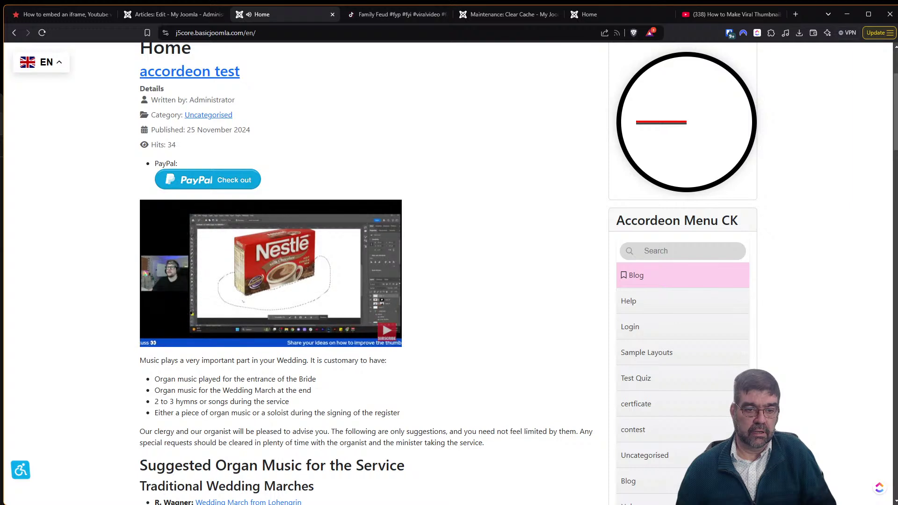
{"action": "mouse_move", "coordinate": [149, 331]}
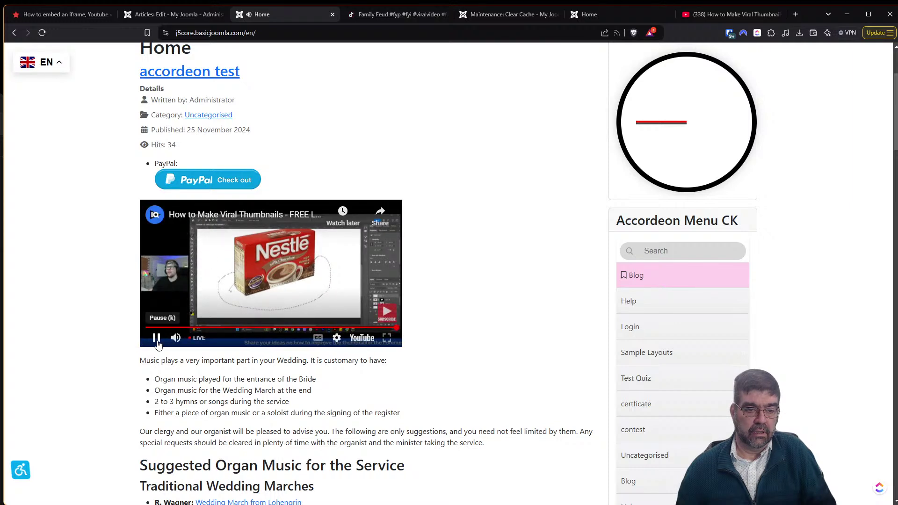
{"action": "left_click", "coordinate": [157, 339]}
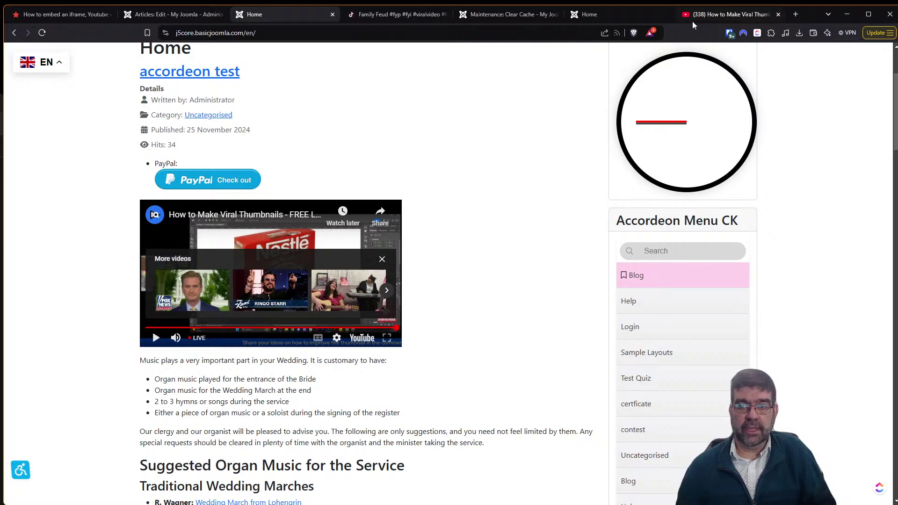
Copy the video's iframe embed code from YouTube's Share > Embed panel.
{"action": "left_click", "coordinate": [708, 15]}
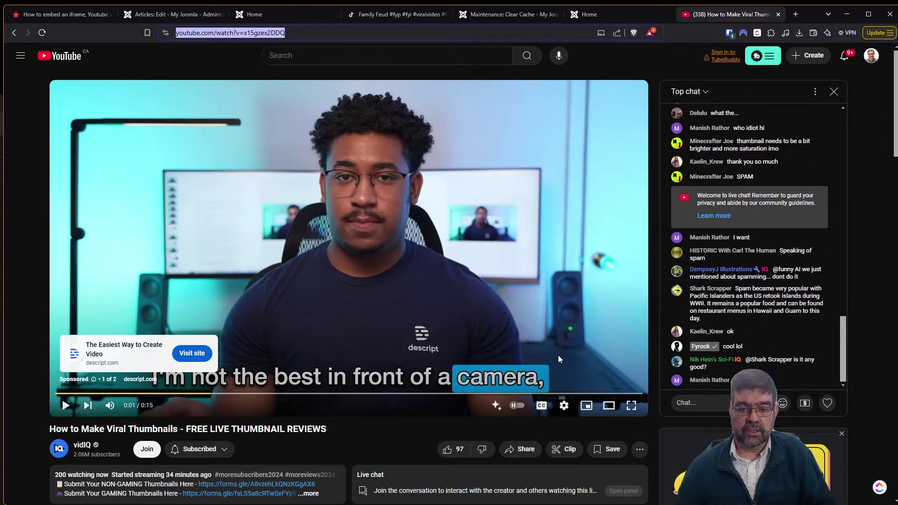
{"action": "left_click", "coordinate": [514, 450]}
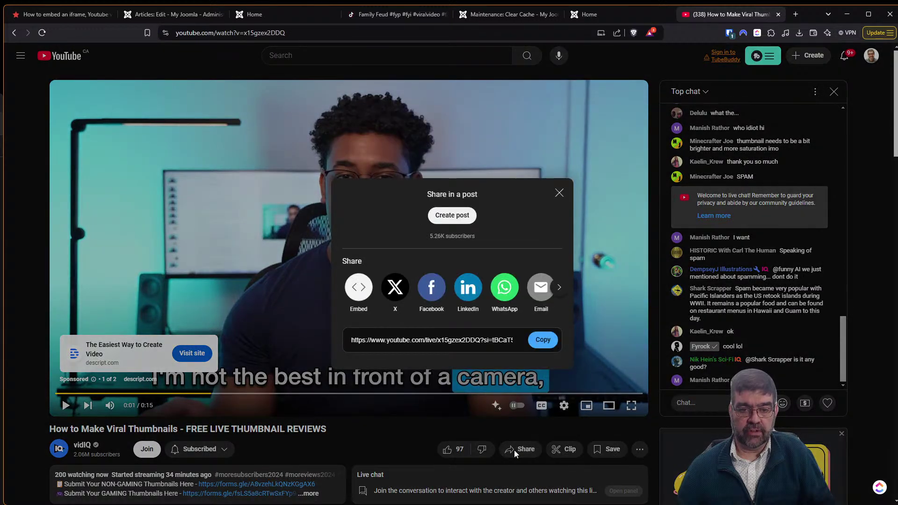
{"action": "left_click", "coordinate": [359, 288]}
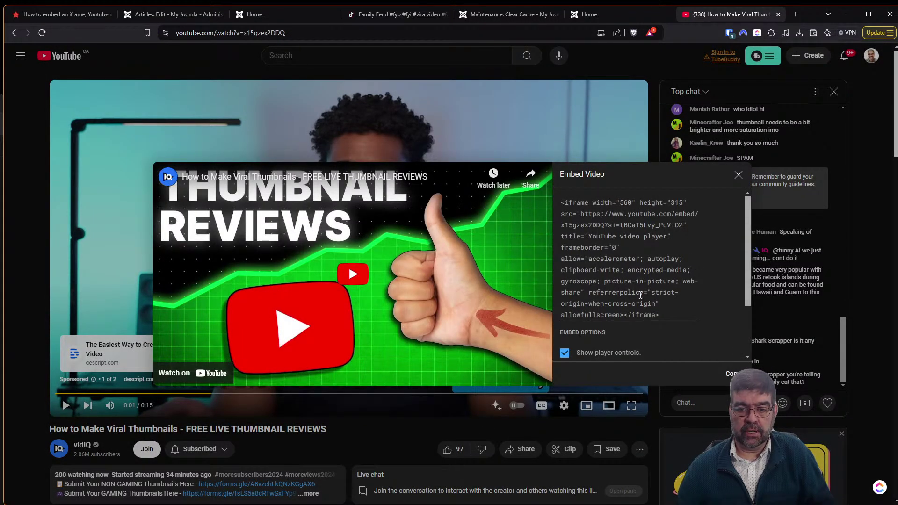
{"action": "left_click", "coordinate": [729, 374]}
Paste the YouTube embed code on a new line below the {iframe} line and save.
{"action": "left_click", "coordinate": [175, 15]}
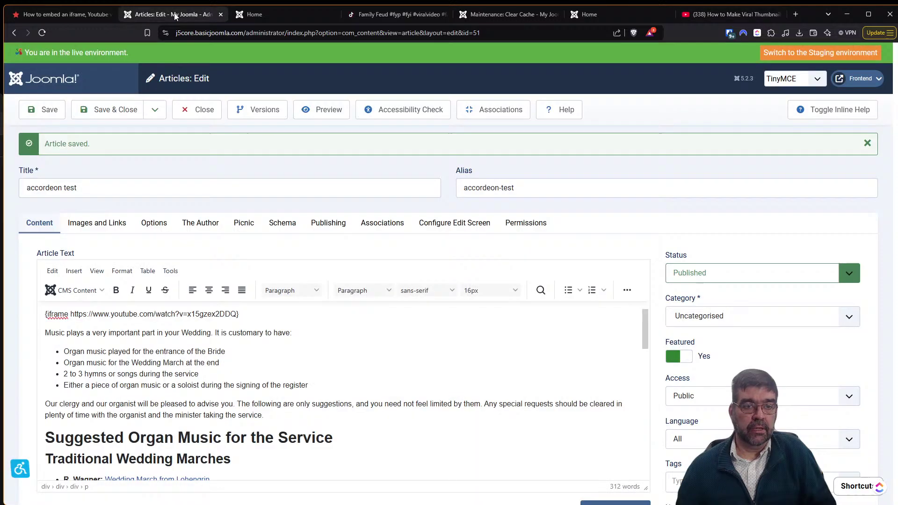
{"action": "left_click", "coordinate": [312, 314]}
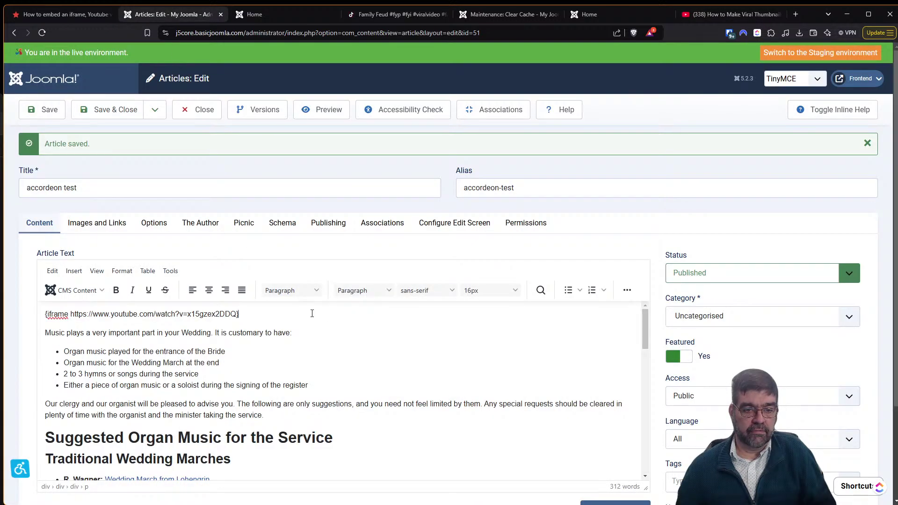
{"action": "key", "text": "Return"}
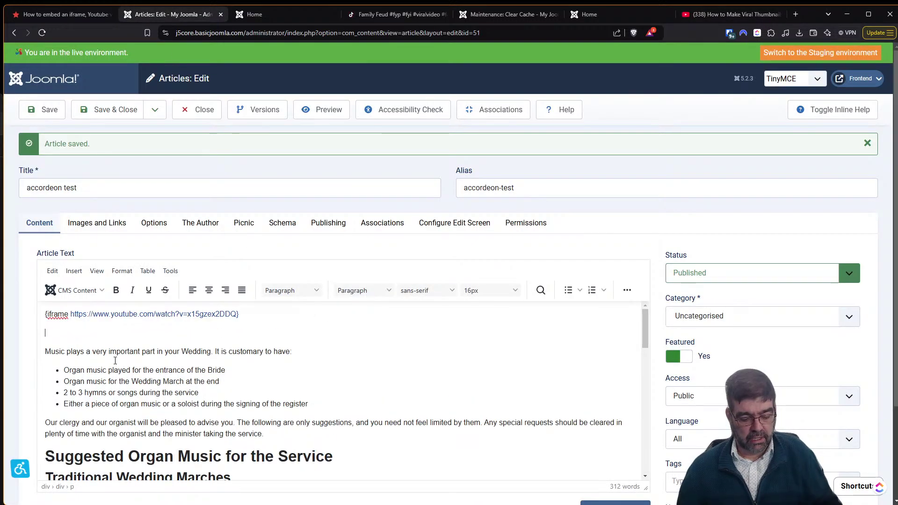
{"action": "key", "text": "ctrl+v"}
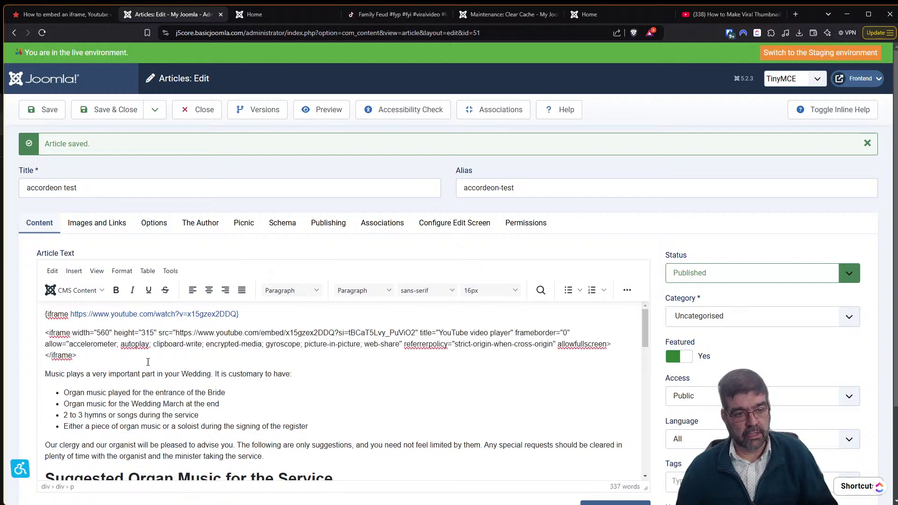
{"action": "left_click", "coordinate": [42, 109]}
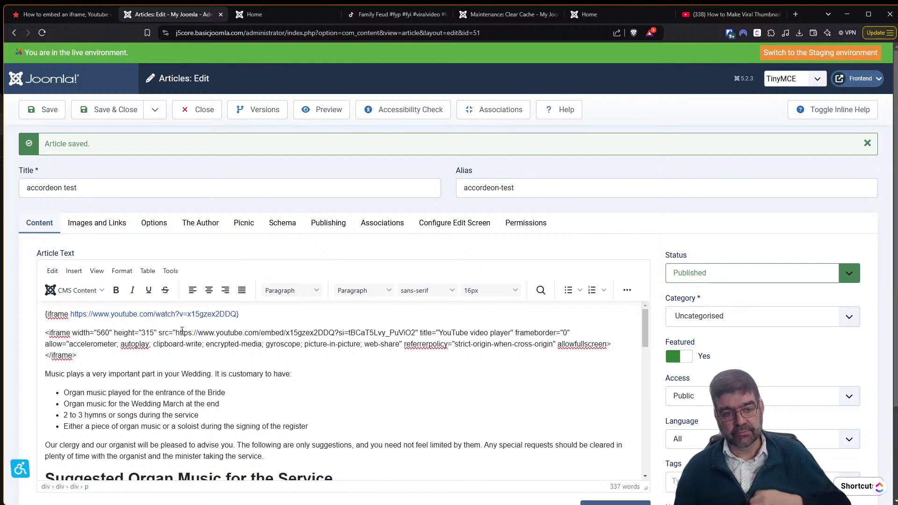
Test pasting the embed code over the word 'important', undo it, then select 'customary'.
{"action": "double_click", "coordinate": [119, 374]}
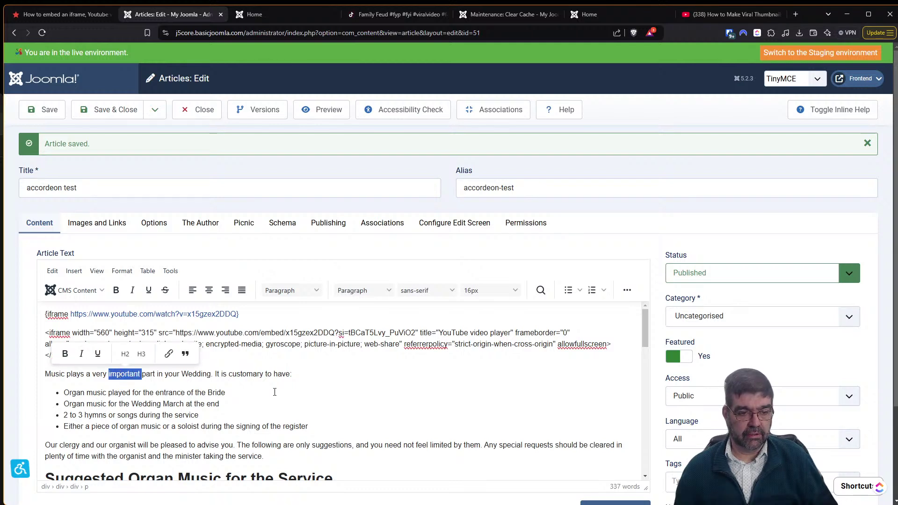
{"action": "left_click", "coordinate": [254, 395]}
{"action": "double_click", "coordinate": [118, 374]}
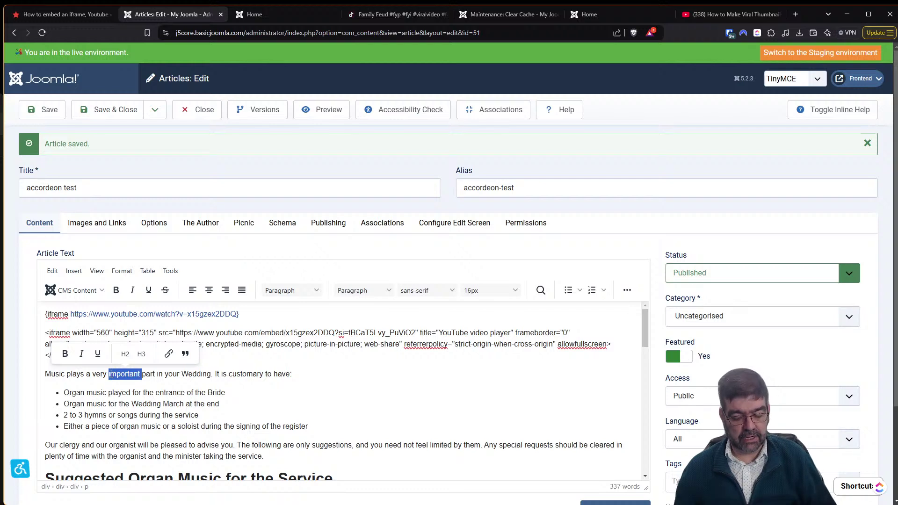
{"action": "key", "text": "ctrl+v"}
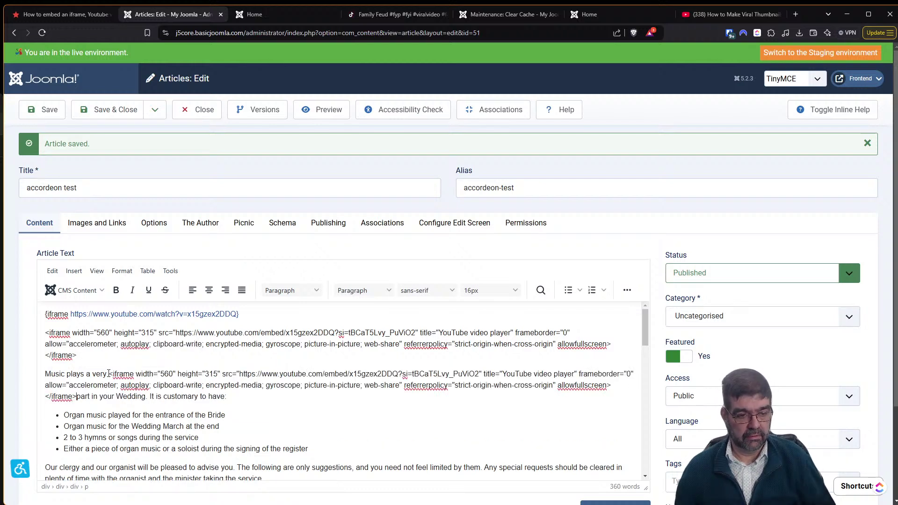
{"action": "key", "text": "ctrl+z"}
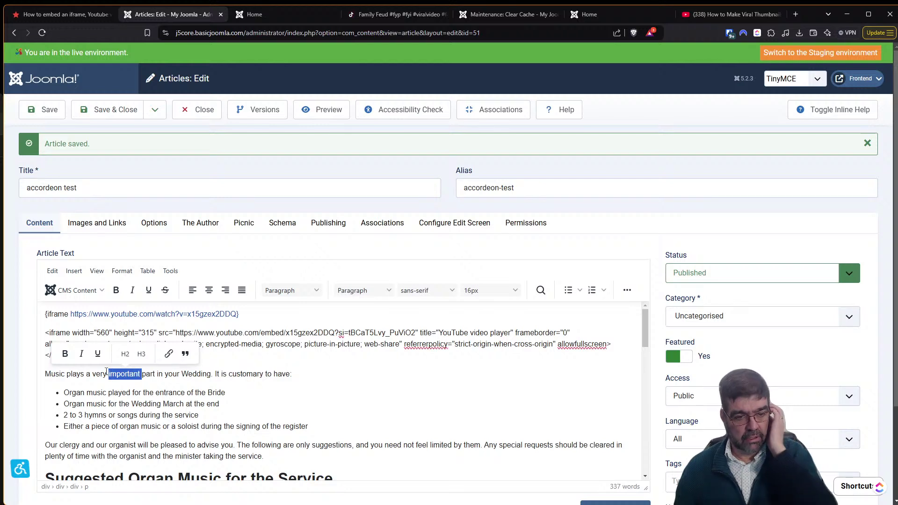
{"action": "double_click", "coordinate": [246, 374]}
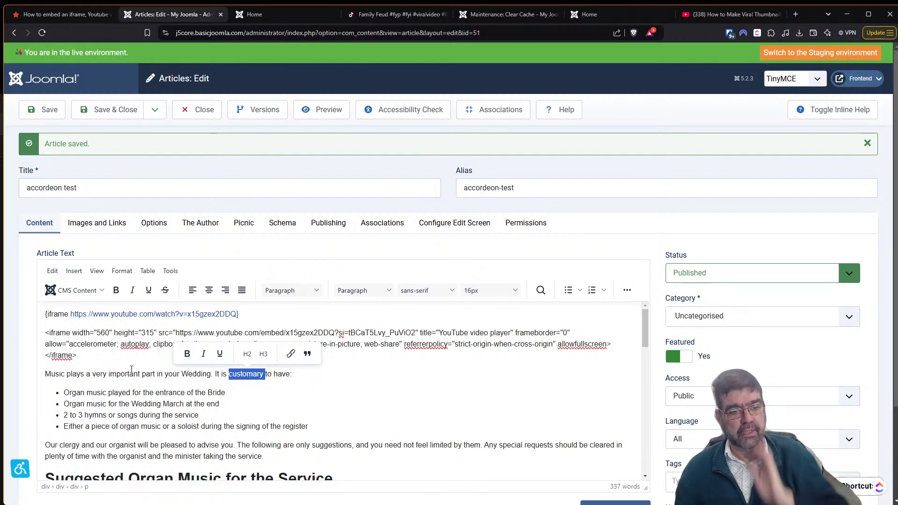
{"action": "left_click", "coordinate": [124, 395]}
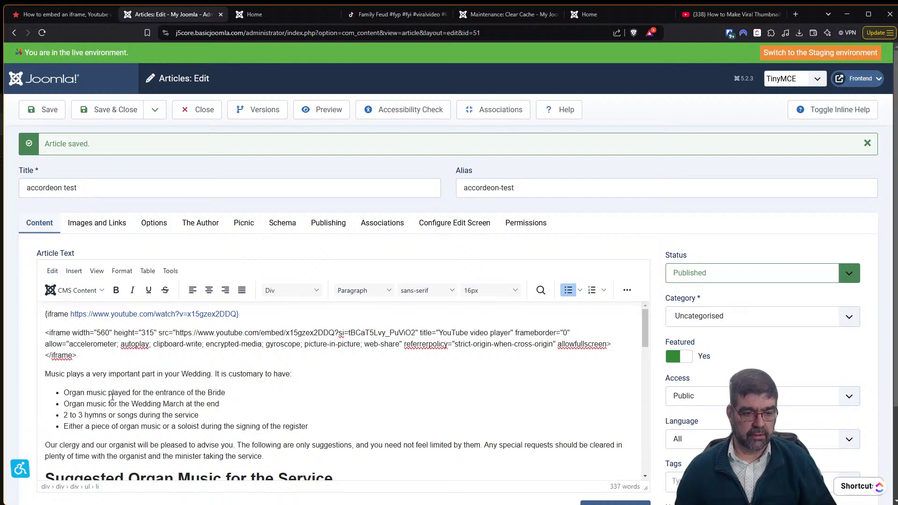
{"action": "scroll", "coordinate": [108, 395], "scroll_direction": "down", "scroll_amount": 1}
{"action": "double_click", "coordinate": [151, 430]}
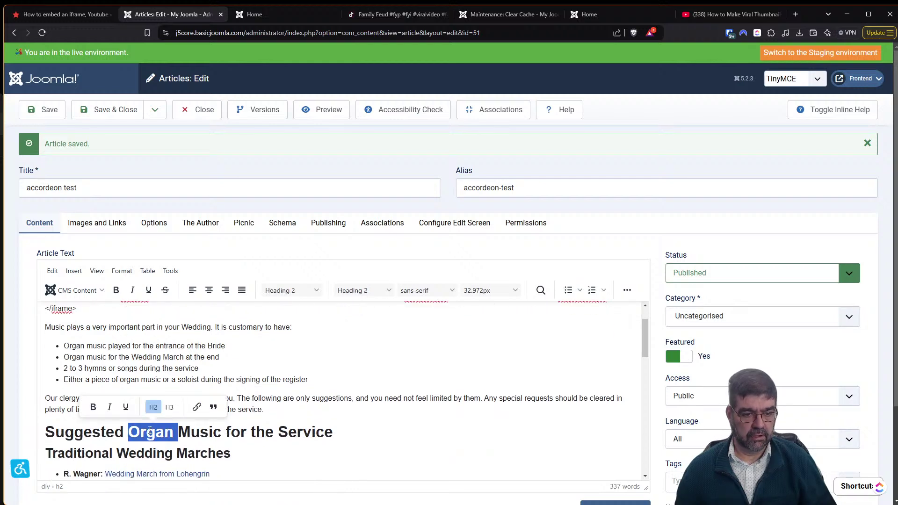
{"action": "key", "text": "ctrl+v"}
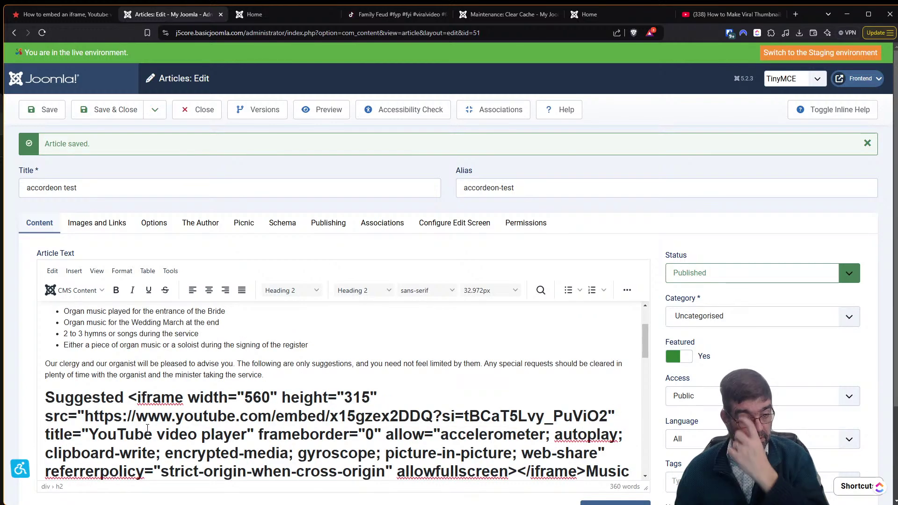
{"action": "key", "text": "ctrl+z"}
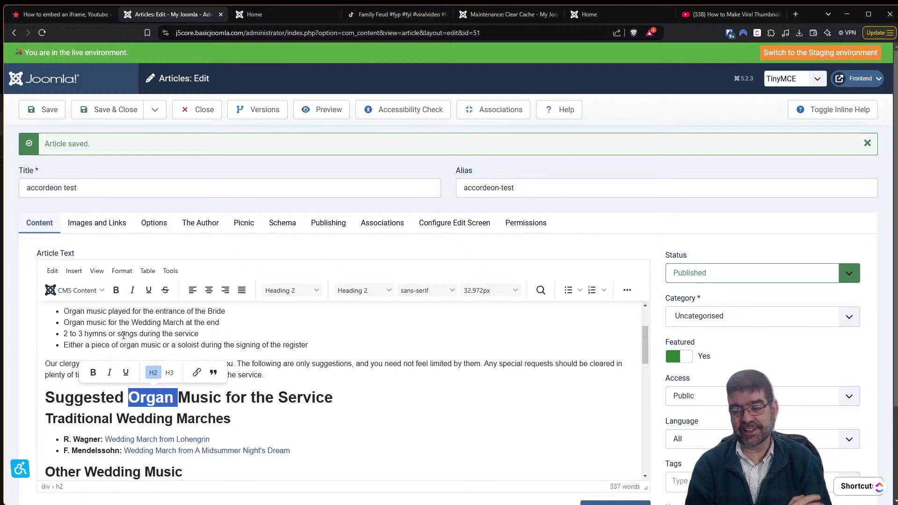
{"action": "left_click", "coordinate": [50, 18]}
Go to the JoomHelper home page and scroll through it.
{"action": "left_click_drag", "start_coordinate": [896, 263], "coordinate": [866, 106]}
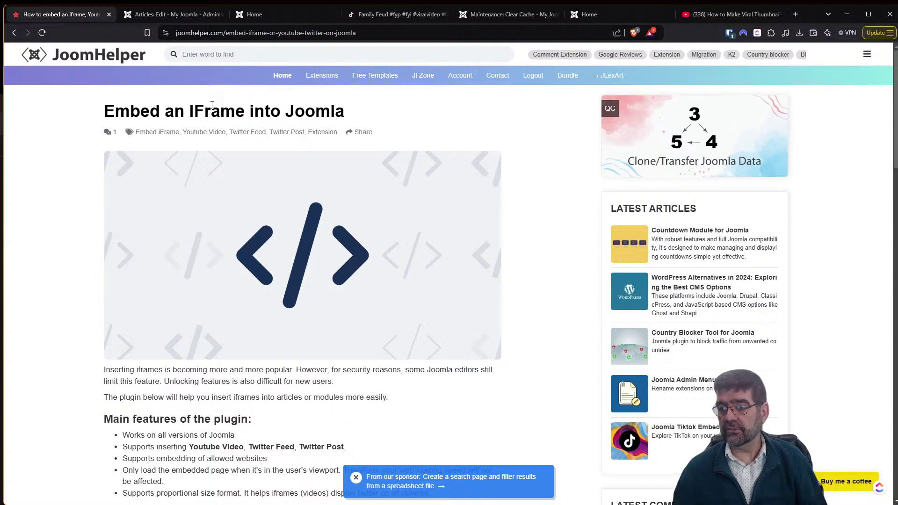
{"action": "left_click", "coordinate": [66, 69]}
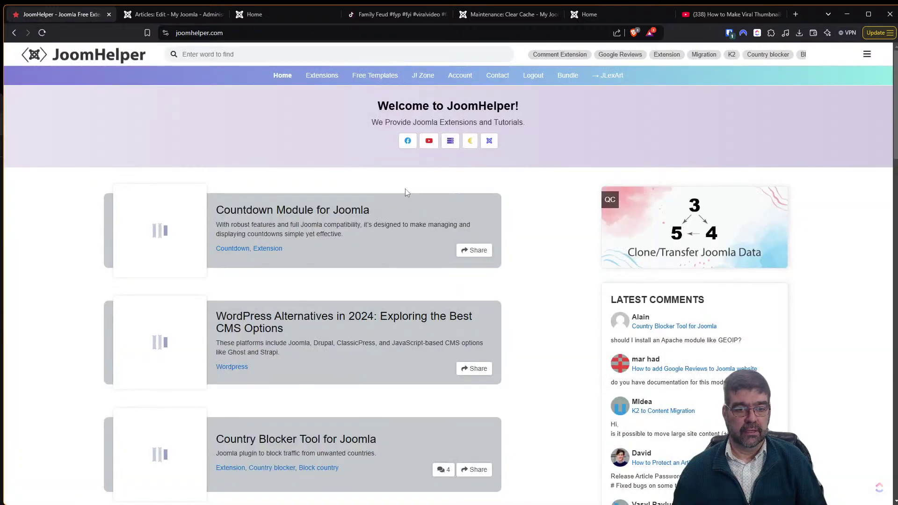
{"action": "scroll", "coordinate": [405, 197], "scroll_direction": "down", "scroll_amount": 6}
{"action": "scroll", "coordinate": [404, 216], "scroll_direction": "up", "scroll_amount": 5}
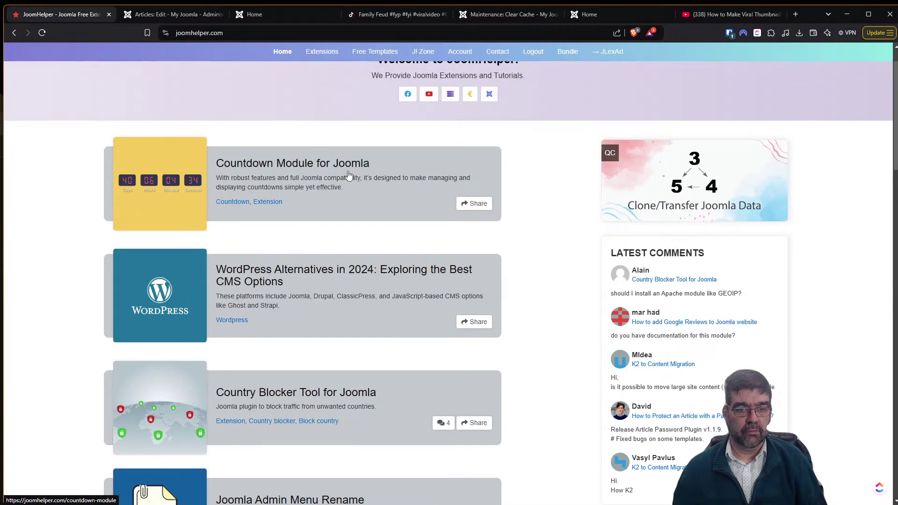
{"action": "scroll", "coordinate": [368, 280], "scroll_direction": "down", "scroll_amount": 4}
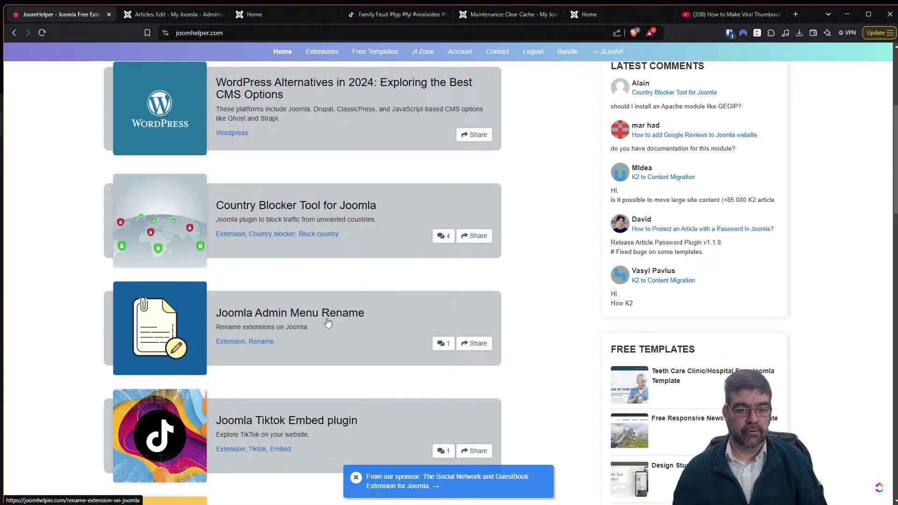
{"action": "scroll", "coordinate": [328, 323], "scroll_direction": "down", "scroll_amount": 3}
{"action": "scroll", "coordinate": [328, 306], "scroll_direction": "down", "scroll_amount": 2}
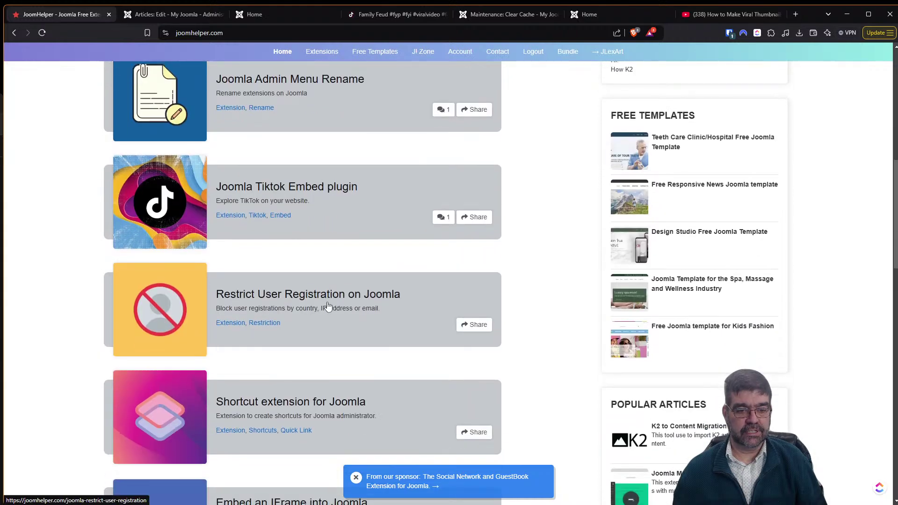
{"action": "scroll", "coordinate": [328, 304], "scroll_direction": "down", "scroll_amount": 3}
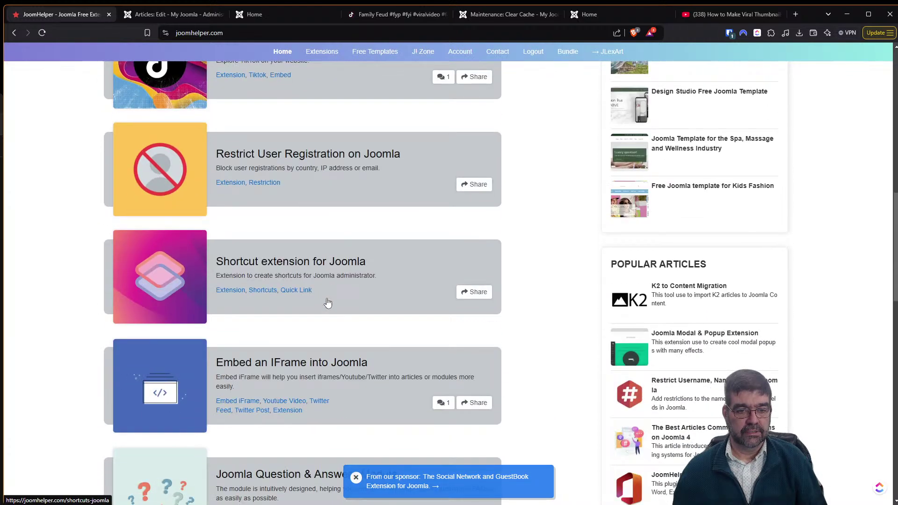
{"action": "scroll", "coordinate": [320, 280], "scroll_direction": "down", "scroll_amount": 2}
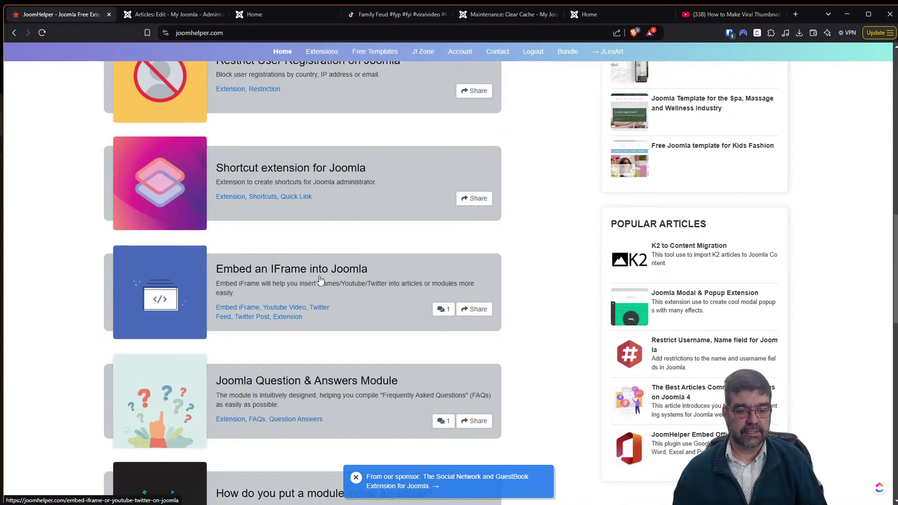
{"action": "scroll", "coordinate": [321, 279], "scroll_direction": "down", "scroll_amount": 3}
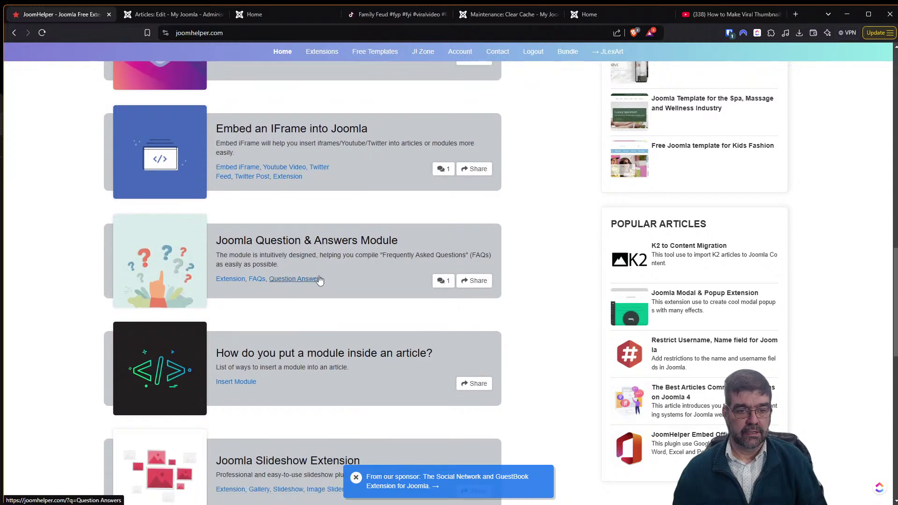
{"action": "scroll", "coordinate": [320, 279], "scroll_direction": "up", "scroll_amount": 2}
{"action": "scroll", "coordinate": [319, 276], "scroll_direction": "down", "scroll_amount": 2}
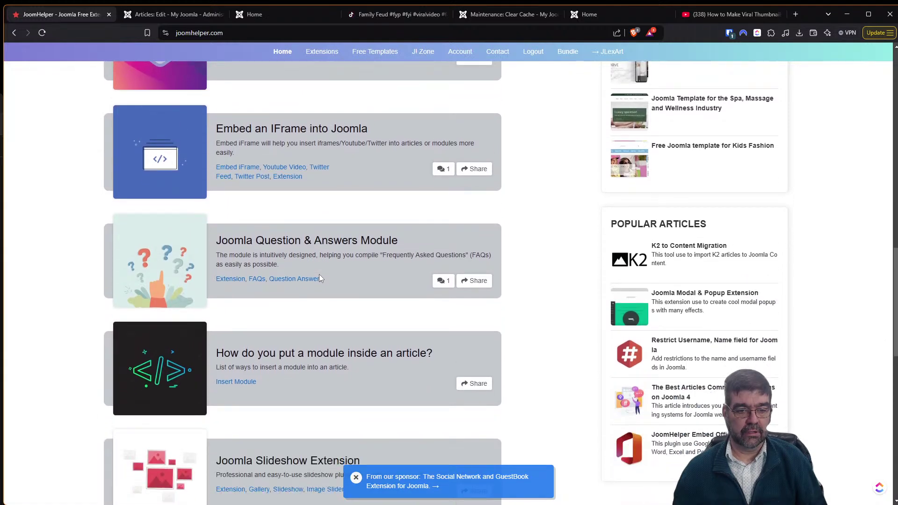
List all JoomHelper extensions and scroll through the results, such as Countdown Module.
{"action": "left_click", "coordinate": [322, 51]}
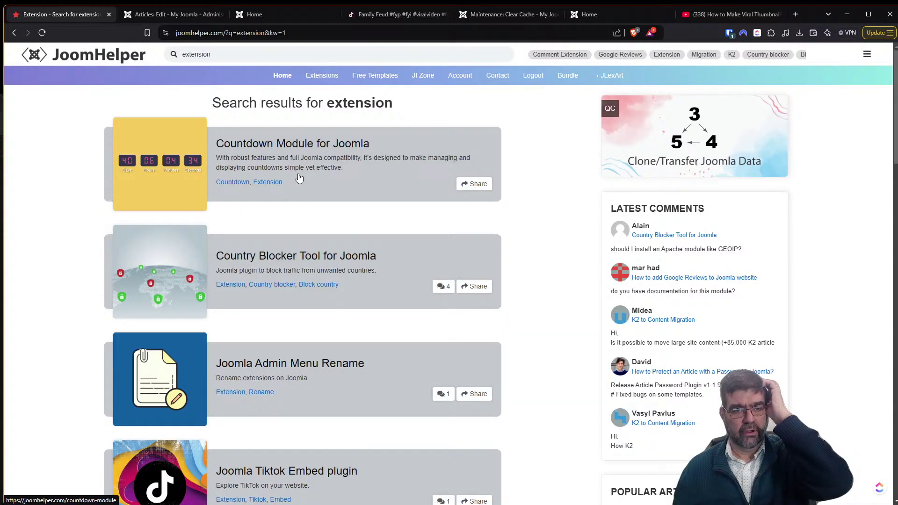
{"action": "scroll", "coordinate": [300, 182], "scroll_direction": "down", "scroll_amount": 2}
{"action": "scroll", "coordinate": [300, 184], "scroll_direction": "down", "scroll_amount": 1}
{"action": "scroll", "coordinate": [334, 342], "scroll_direction": "down", "scroll_amount": 4}
{"action": "scroll", "coordinate": [335, 370], "scroll_direction": "down", "scroll_amount": 3}
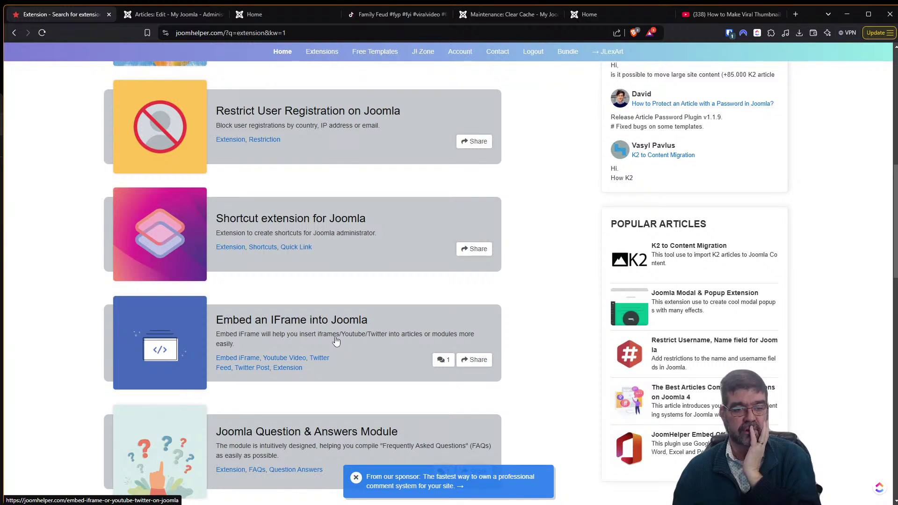
{"action": "scroll", "coordinate": [336, 342], "scroll_direction": "down", "scroll_amount": 3}
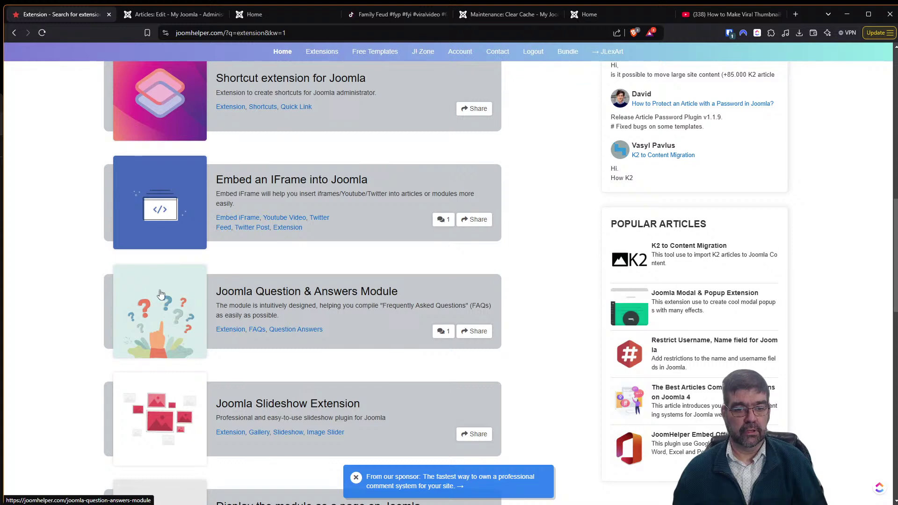
Open the Joomla Question & Answers Module page and skim its description.
{"action": "left_click", "coordinate": [247, 303]}
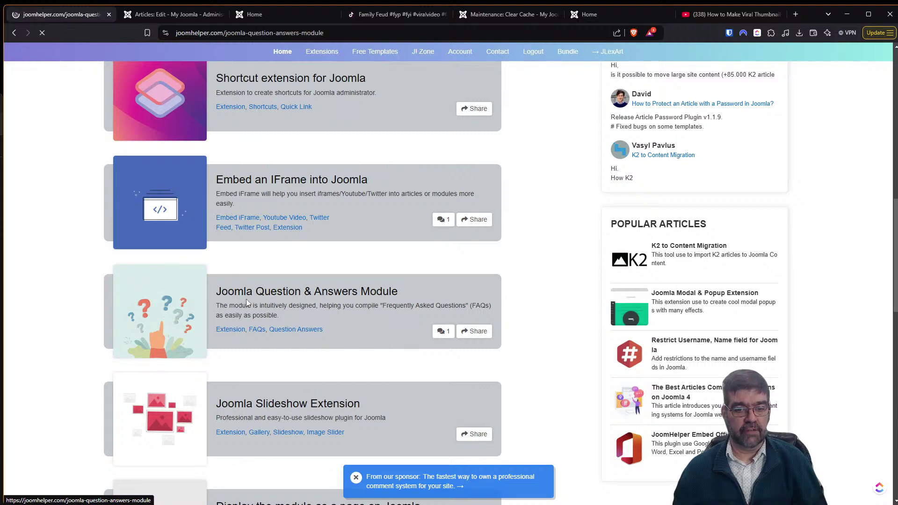
{"action": "scroll", "coordinate": [371, 280], "scroll_direction": "down", "scroll_amount": 4}
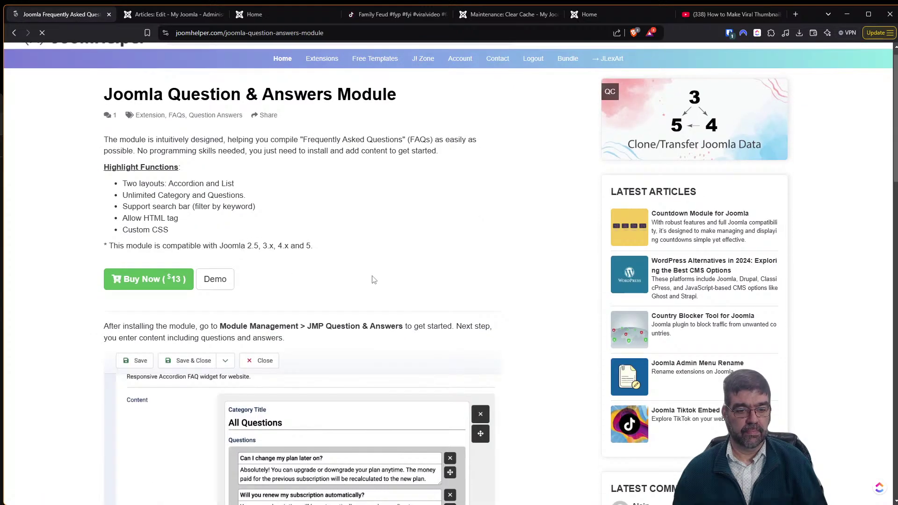
{"action": "scroll", "coordinate": [372, 285], "scroll_direction": "down", "scroll_amount": 5}
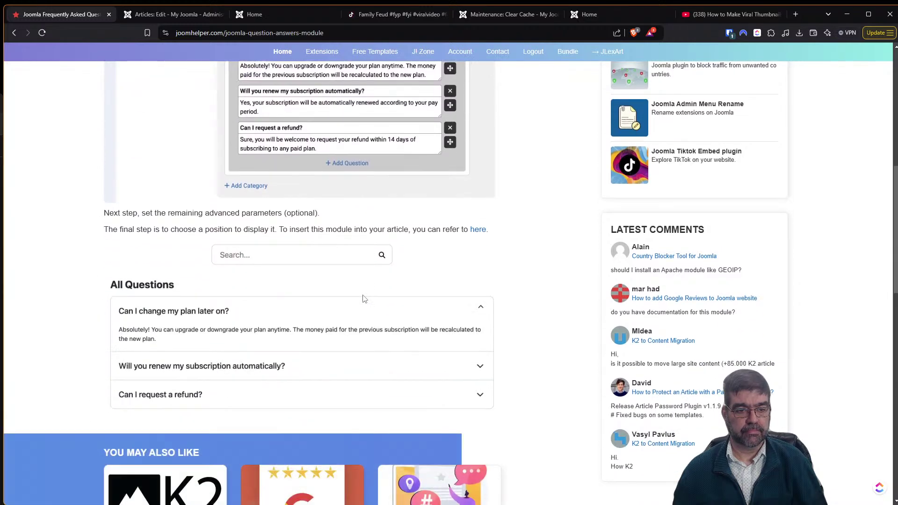
{"action": "scroll", "coordinate": [363, 298], "scroll_direction": "up", "scroll_amount": 5}
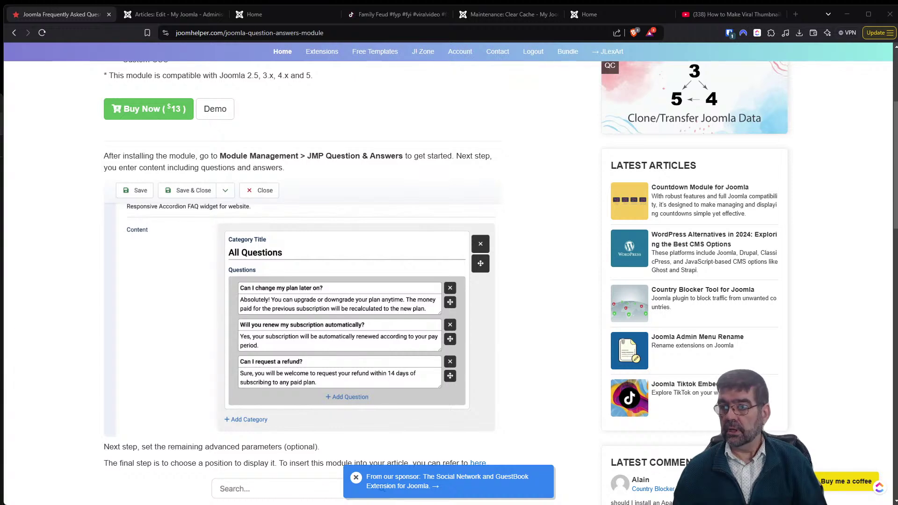
Dismiss the Save As prompt and review the FAQ demo, back up to the $13 price.
{"action": "key", "text": "Escape"}
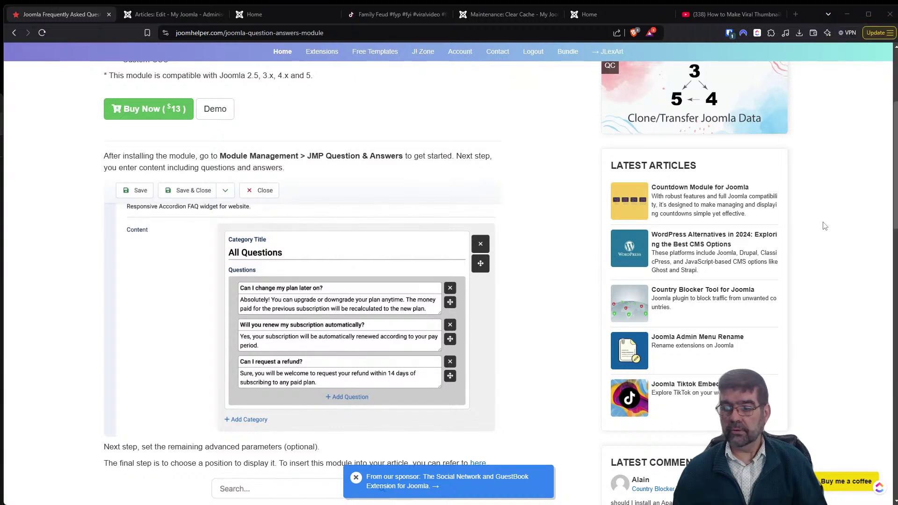
{"action": "scroll", "coordinate": [579, 245], "scroll_direction": "down", "scroll_amount": 4}
{"action": "scroll", "coordinate": [547, 280], "scroll_direction": "down", "scroll_amount": 5}
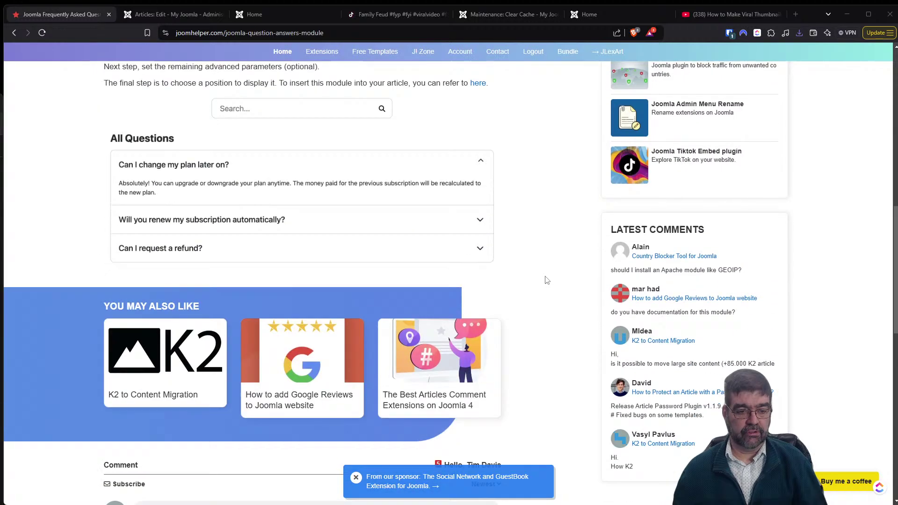
{"action": "scroll", "coordinate": [546, 280], "scroll_direction": "up", "scroll_amount": 4}
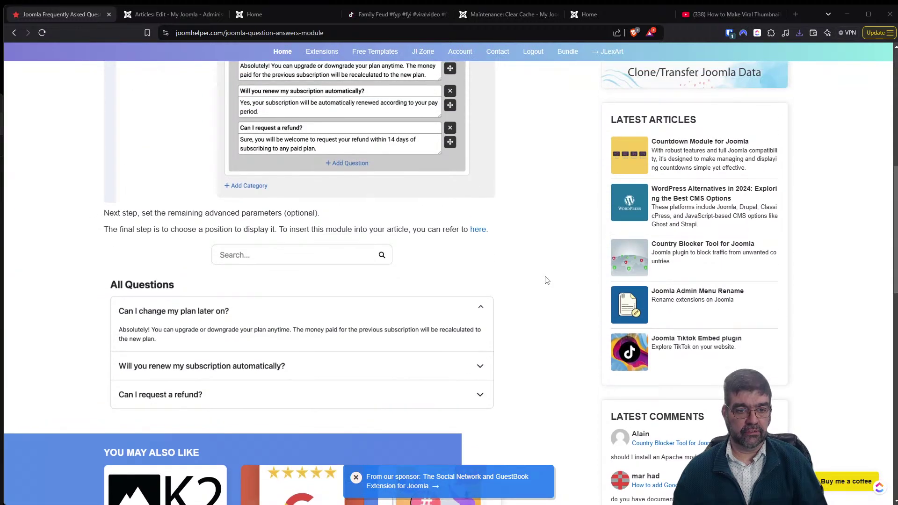
{"action": "scroll", "coordinate": [546, 280], "scroll_direction": "up", "scroll_amount": 4}
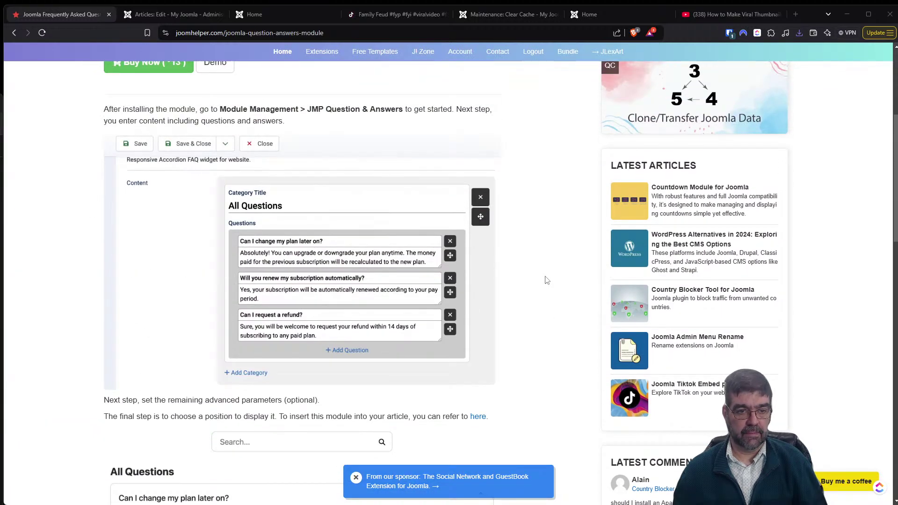
{"action": "scroll", "coordinate": [546, 280], "scroll_direction": "up", "scroll_amount": 4}
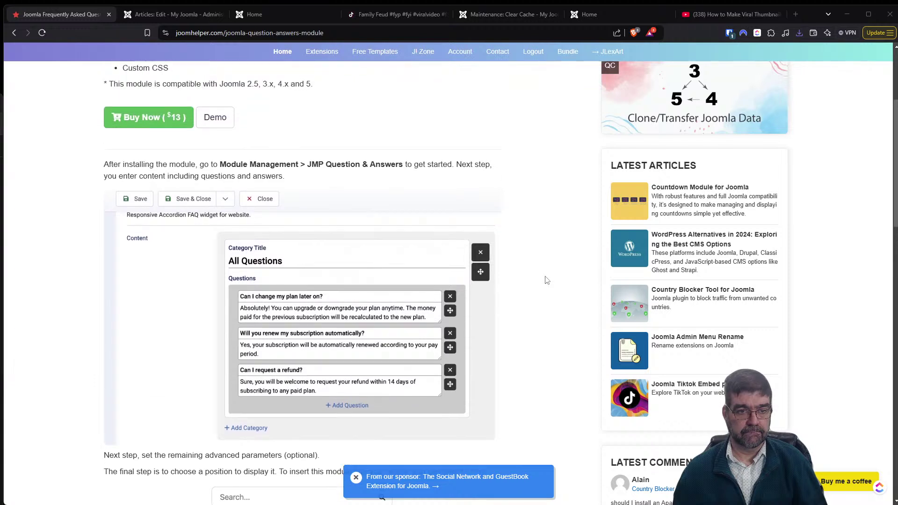
{"action": "scroll", "coordinate": [546, 280], "scroll_direction": "up", "scroll_amount": 1}
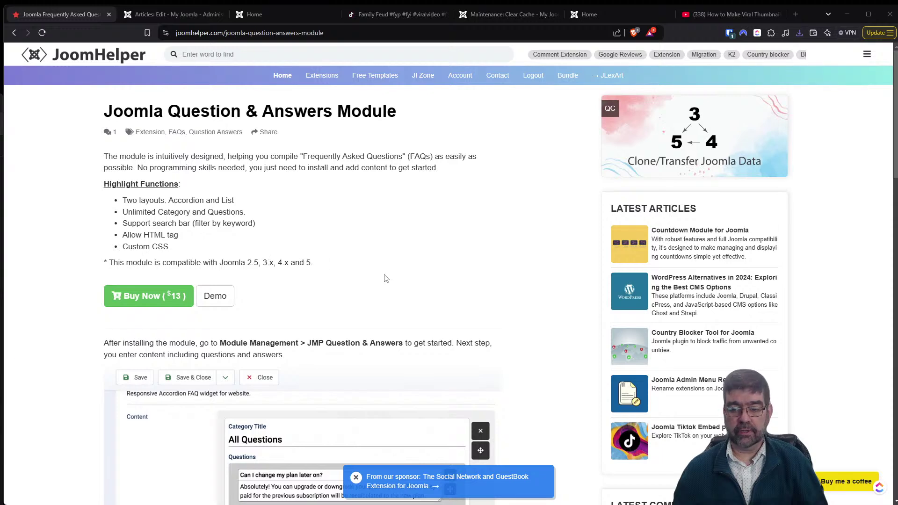
Delete the iframe shortcode and embed code from the accordeon test article.
{"action": "left_click", "coordinate": [144, 14]}
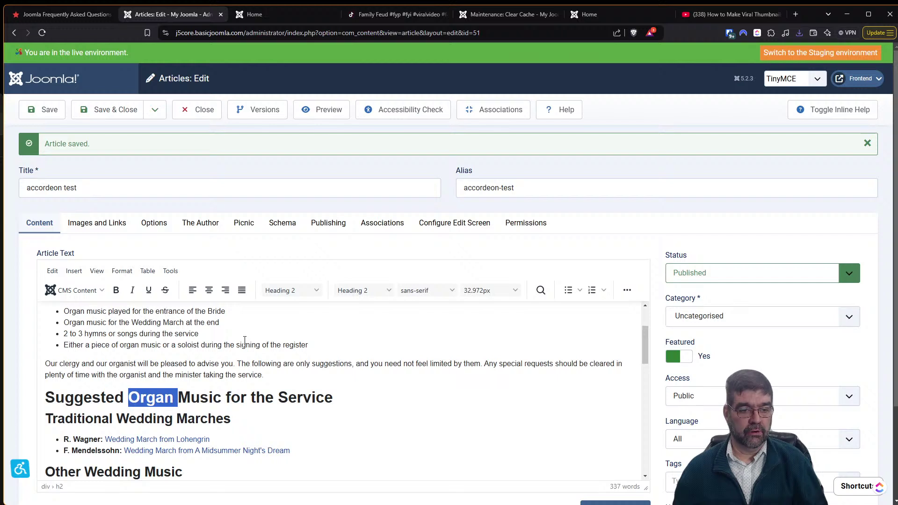
{"action": "scroll", "coordinate": [245, 340], "scroll_direction": "up", "scroll_amount": 2}
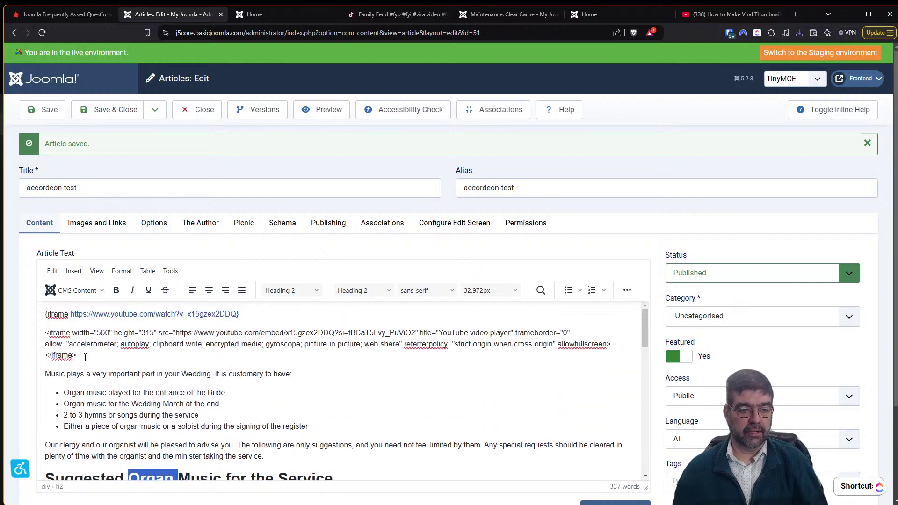
{"action": "left_click_drag", "start_coordinate": [85, 358], "coordinate": [42, 320]}
{"action": "key", "text": "Delete"}
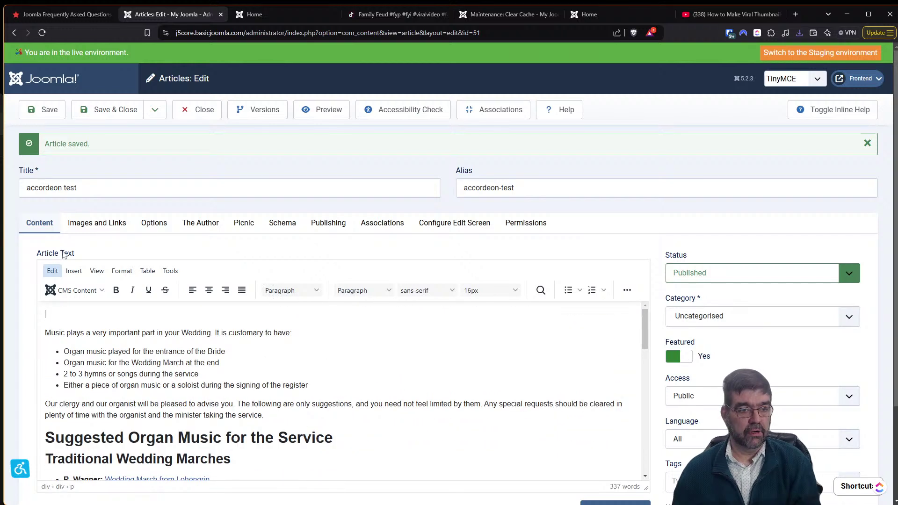
Save and close the article, then go to System > Install Extensions.
{"action": "left_click", "coordinate": [88, 110]}
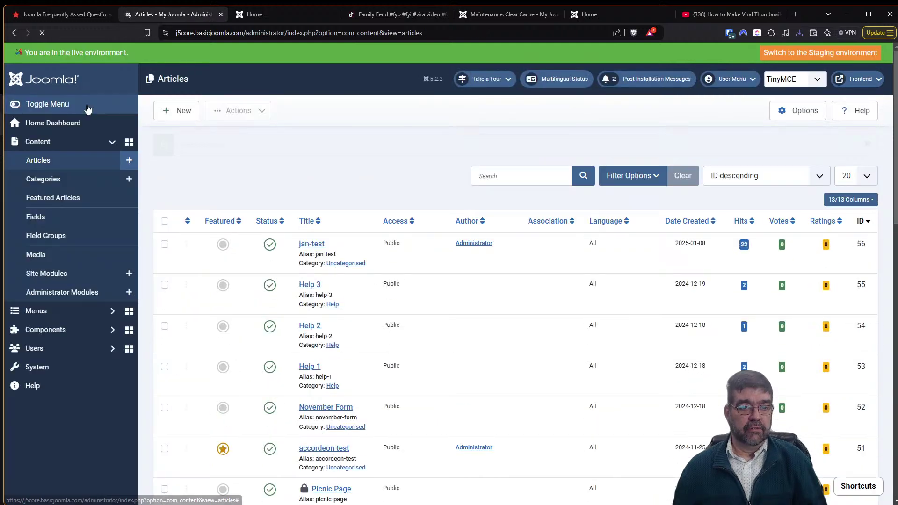
{"action": "left_click", "coordinate": [65, 372]}
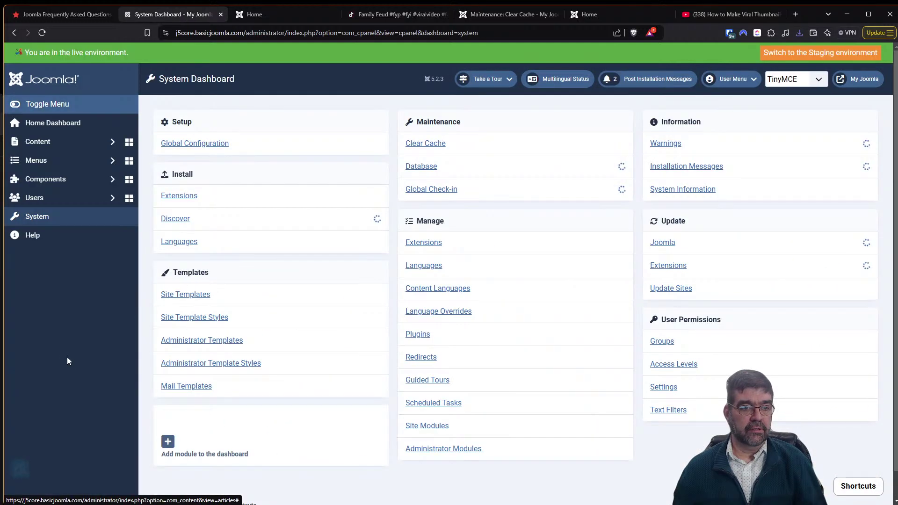
{"action": "left_click", "coordinate": [177, 196]}
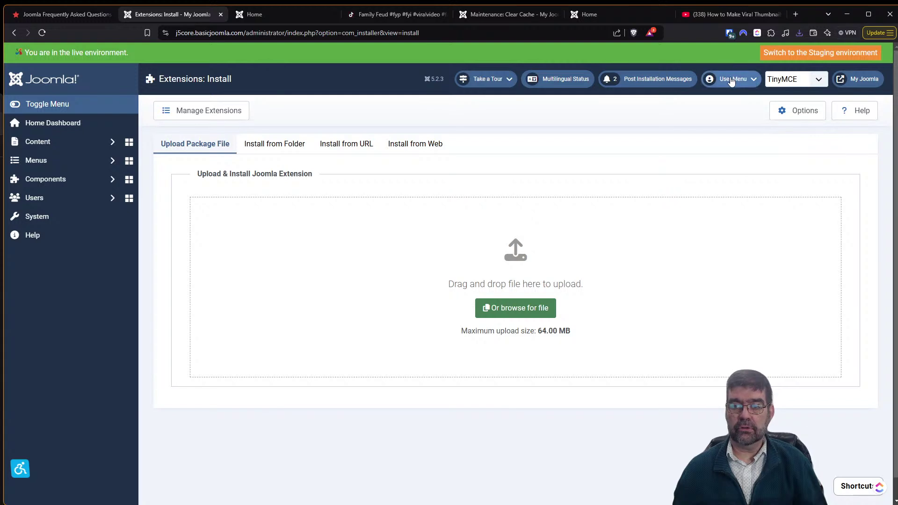
Install the downloaded JMP_Question_&_Answers_Module zip, adding the Responsive Accordion FAQ module.
{"action": "left_click", "coordinate": [798, 33]}
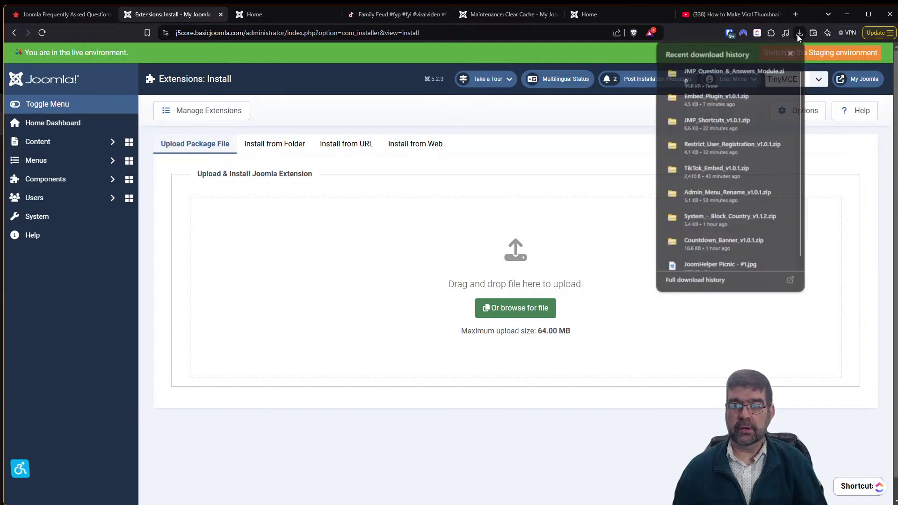
{"action": "left_click_drag", "start_coordinate": [705, 73], "coordinate": [486, 270]}
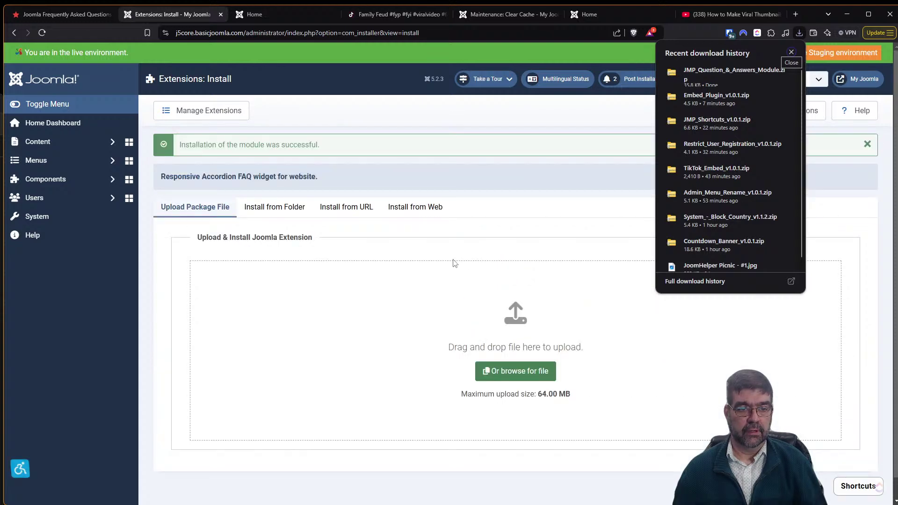
{"action": "left_click", "coordinate": [35, 220]}
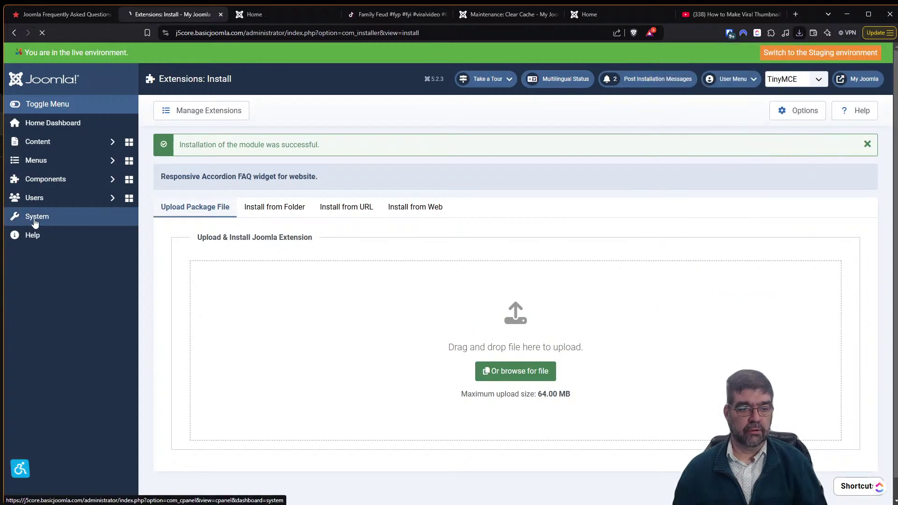
Open the JMP Question Answers site module and set its position to top-a.
{"action": "left_click", "coordinate": [422, 427]}
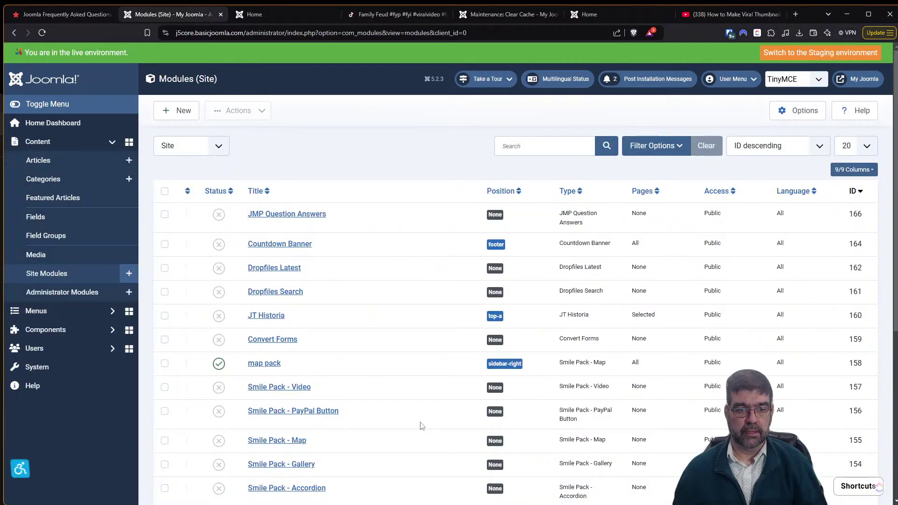
{"action": "left_click", "coordinate": [219, 214]}
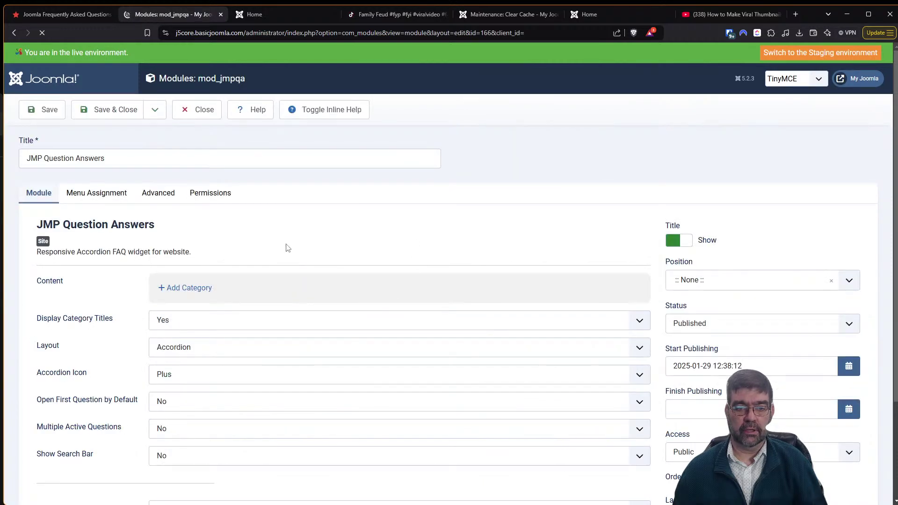
{"action": "left_click", "coordinate": [717, 284]}
{"action": "type", "text": "top"}
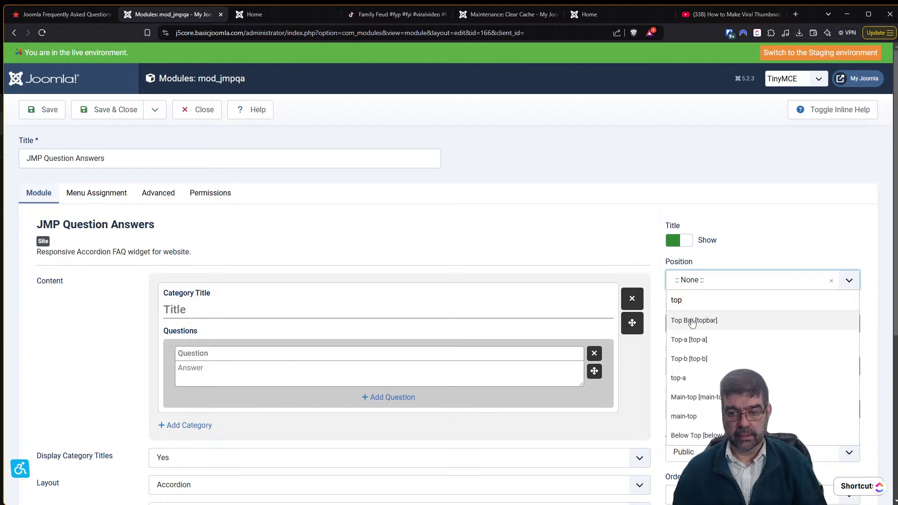
{"action": "left_click", "coordinate": [701, 380]}
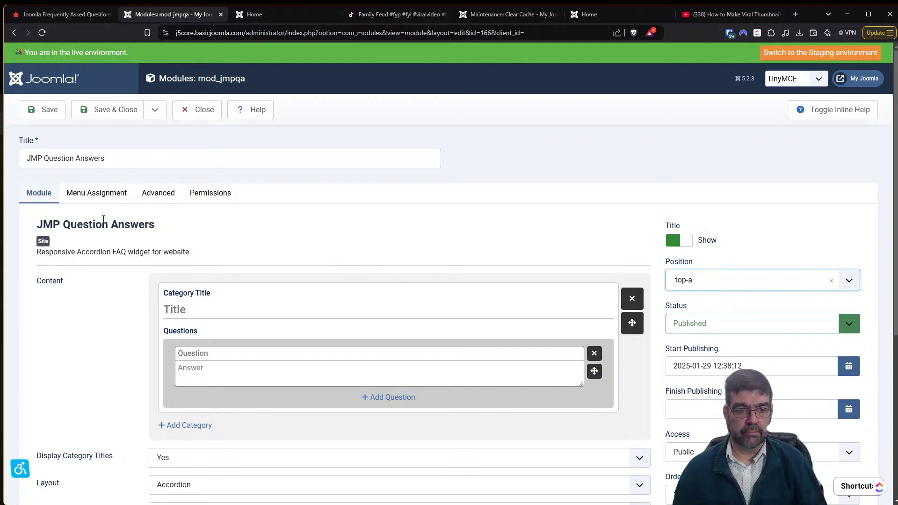
Set the module's menu assignment to On all pages.
{"action": "left_click", "coordinate": [89, 193]}
{"action": "left_click", "coordinate": [206, 258]}
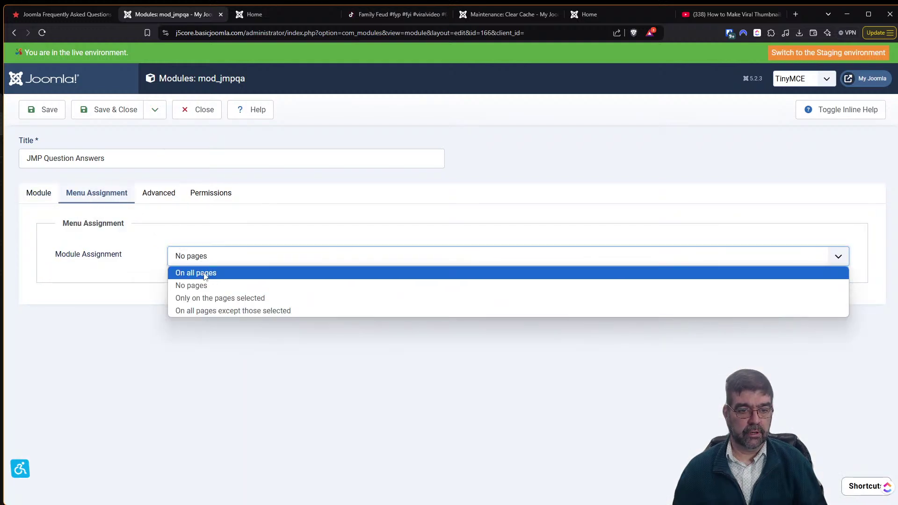
{"action": "left_click", "coordinate": [206, 273]}
{"action": "left_click", "coordinate": [38, 200]}
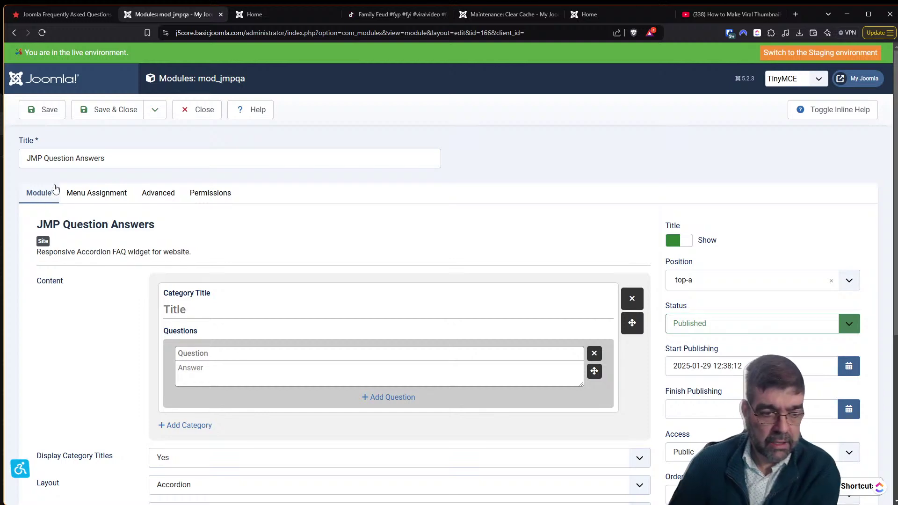
{"action": "scroll", "coordinate": [69, 245], "scroll_direction": "down", "scroll_amount": 1}
{"action": "scroll", "coordinate": [70, 248], "scroll_direction": "down", "scroll_amount": 4}
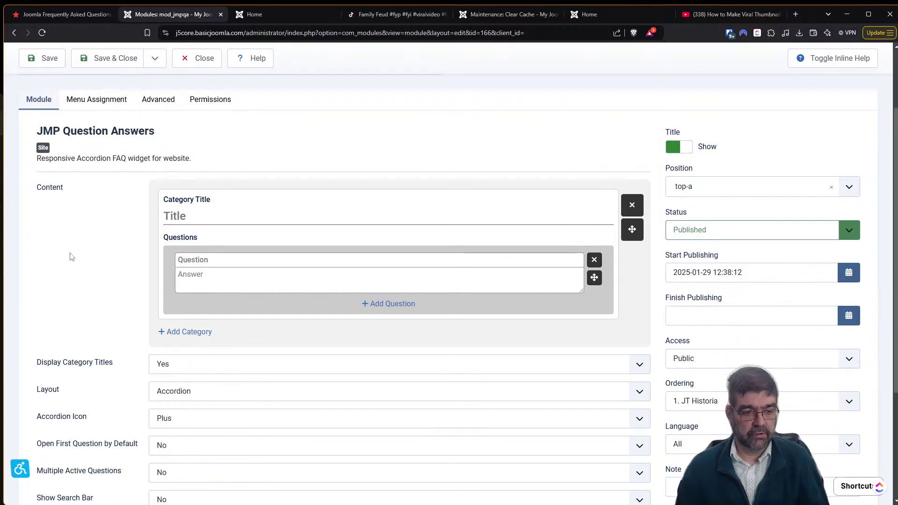
{"action": "scroll", "coordinate": [69, 255], "scroll_direction": "up", "scroll_amount": 2}
{"action": "scroll", "coordinate": [66, 257], "scroll_direction": "up", "scroll_amount": 3}
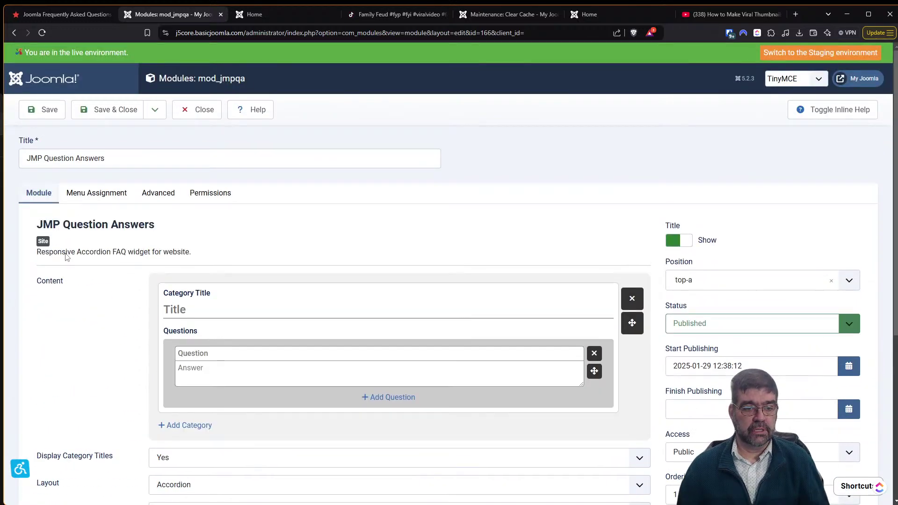
Start the 'I am wondering' category with a question on the sky's colour, answered 'Blue'.
{"action": "left_click", "coordinate": [203, 310]}
{"action": "type", "text": "I am wondering."}
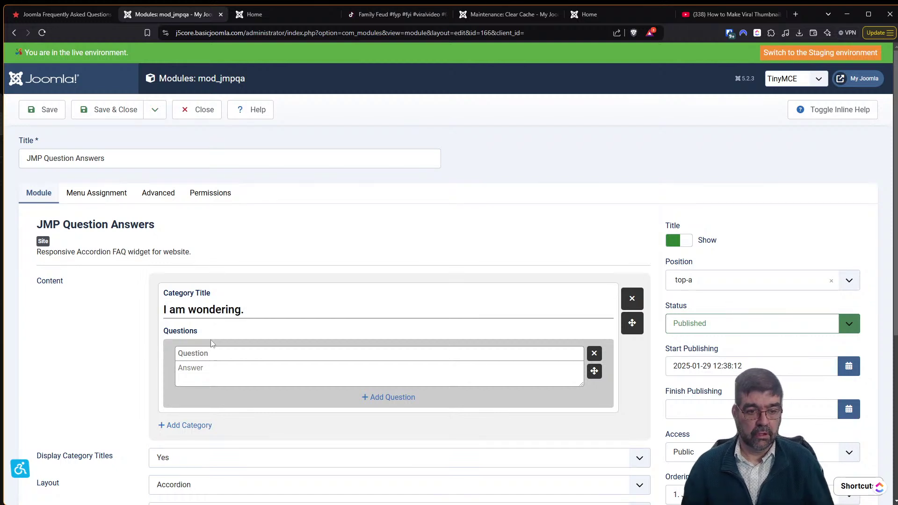
{"action": "left_click", "coordinate": [216, 358]}
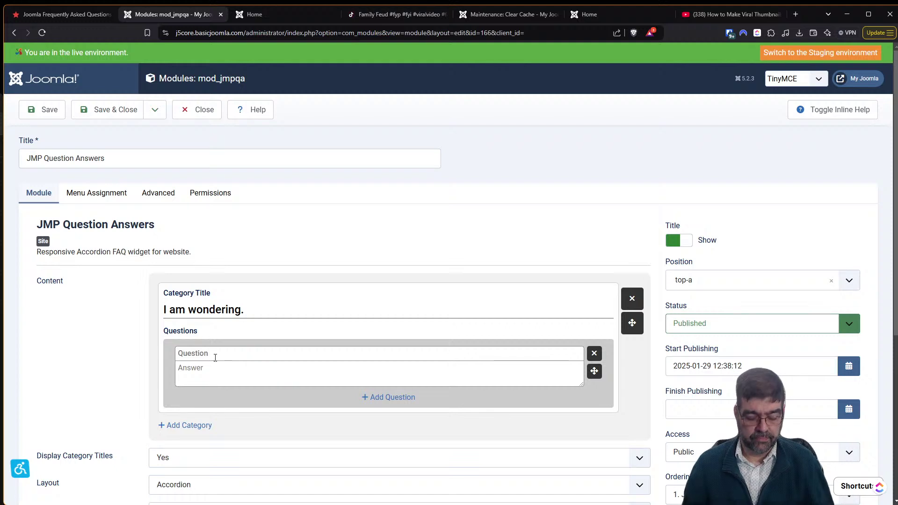
{"action": "type", "text": "Wha"}
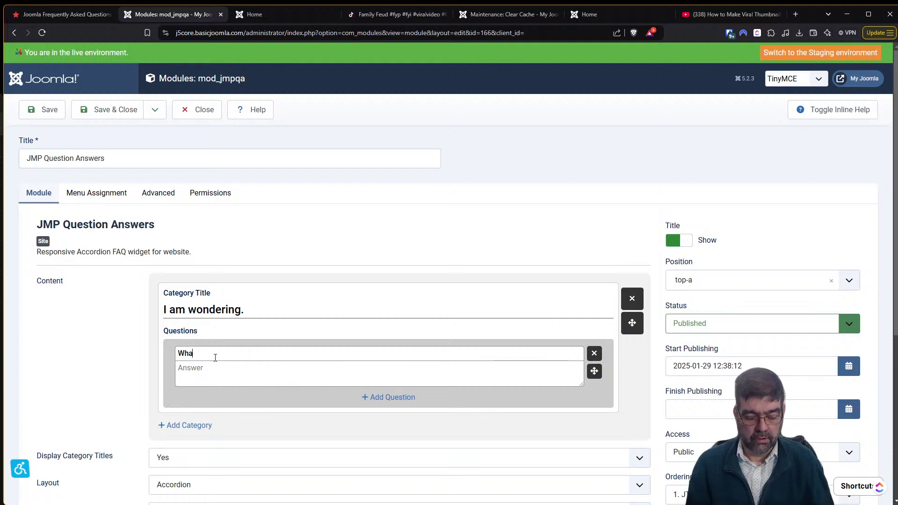
{"action": "type", "text": "t colour is the sky?"}
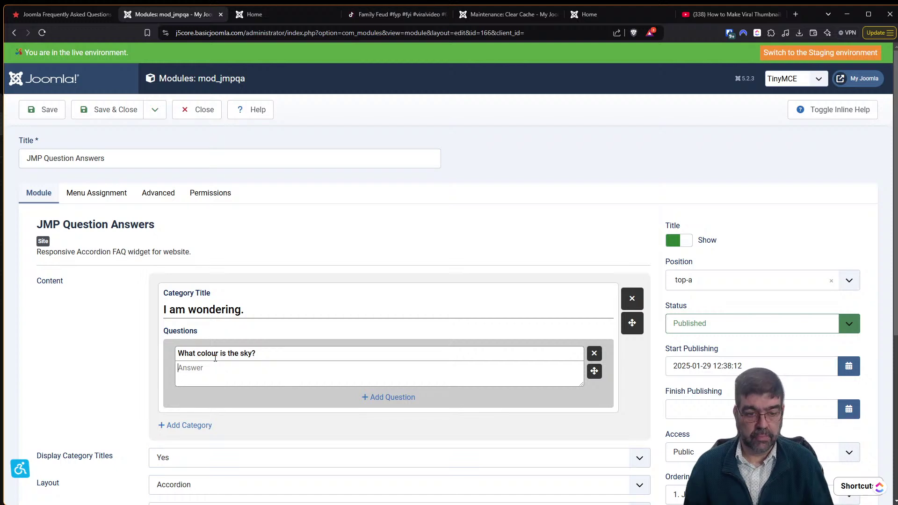
{"action": "key", "text": "Tab"}
{"action": "type", "text": "Blue - unless"}
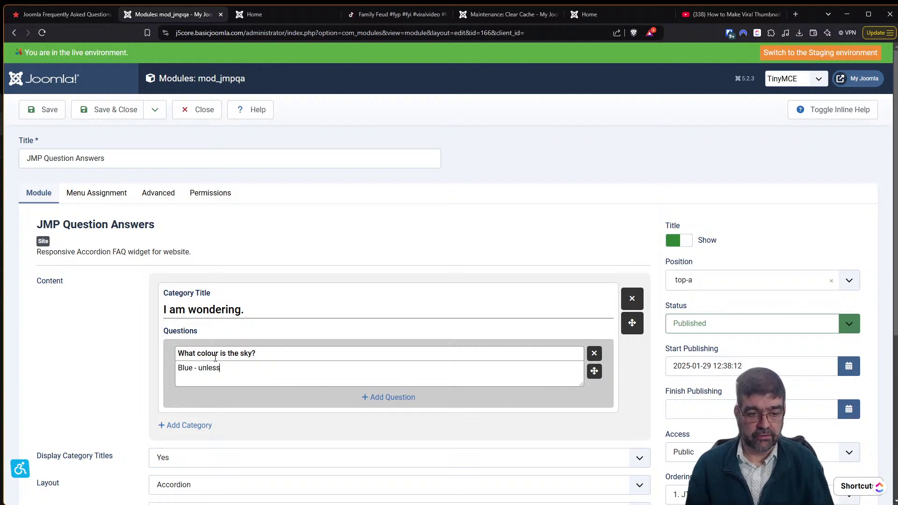
{"action": "type", "text": " it is another colour."}
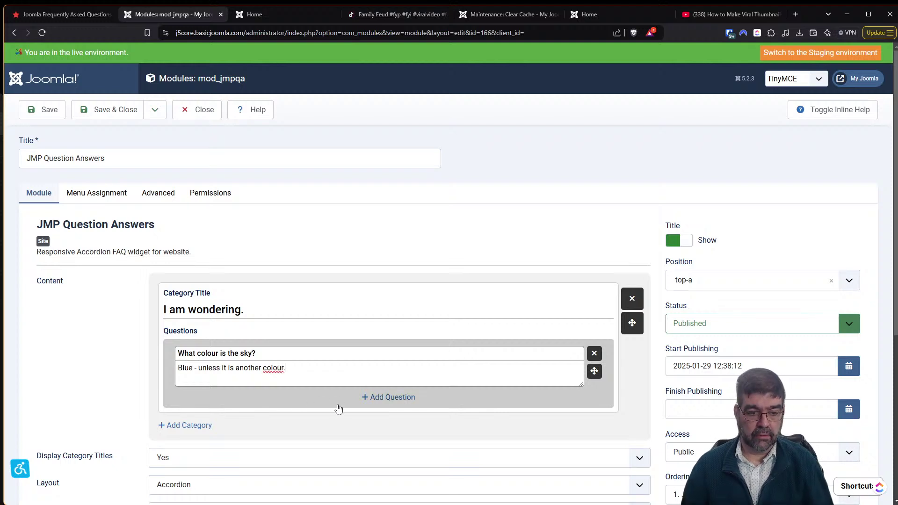
Add a second question slot and complete the title 'I am wondering about the sky'.
{"action": "left_click", "coordinate": [373, 397]}
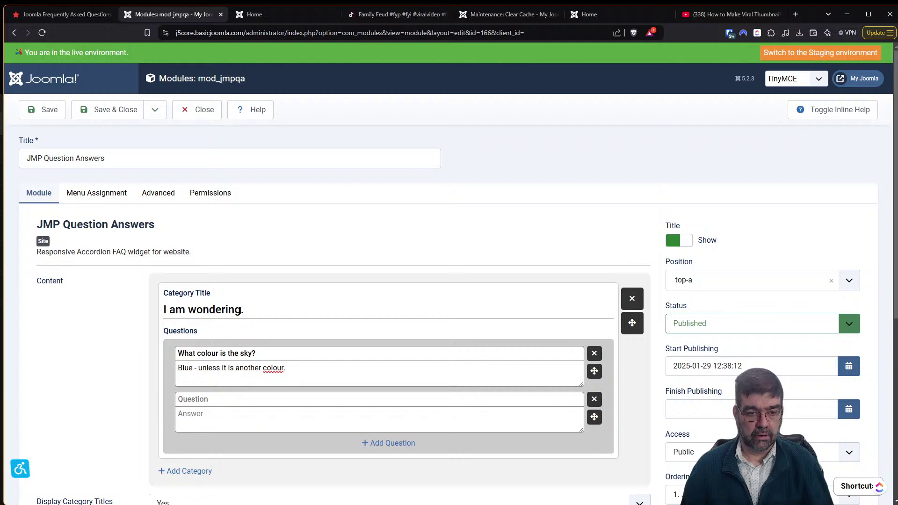
{"action": "type", "text": "about eh"}
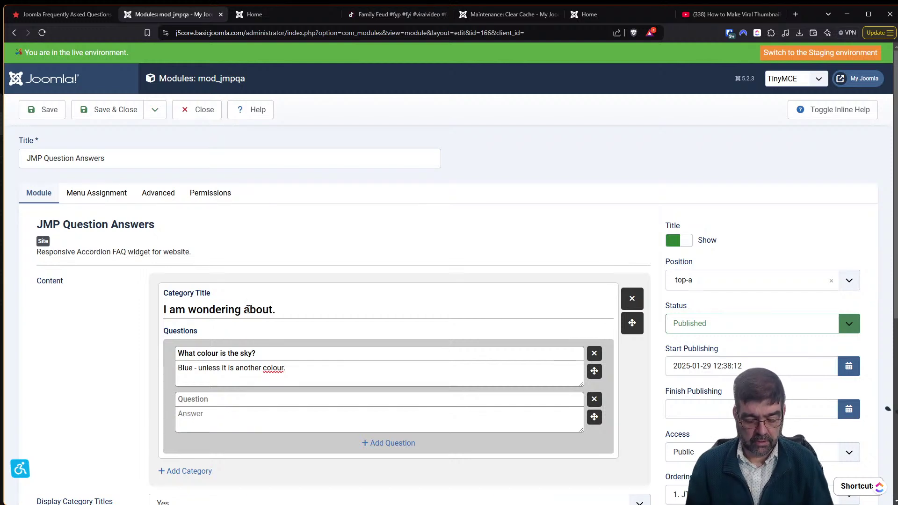
{"action": "key", "text": "BackSpace"}
{"action": "key", "text": "BackSpace"}
{"action": "key", "text": "BackSpace"}
{"action": "type", "text": "the sk"}
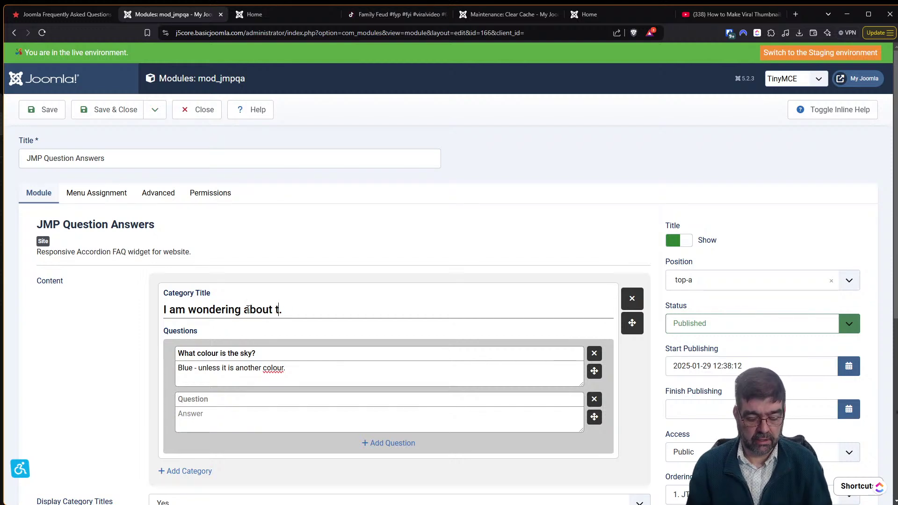
{"action": "type", "text": "y"}
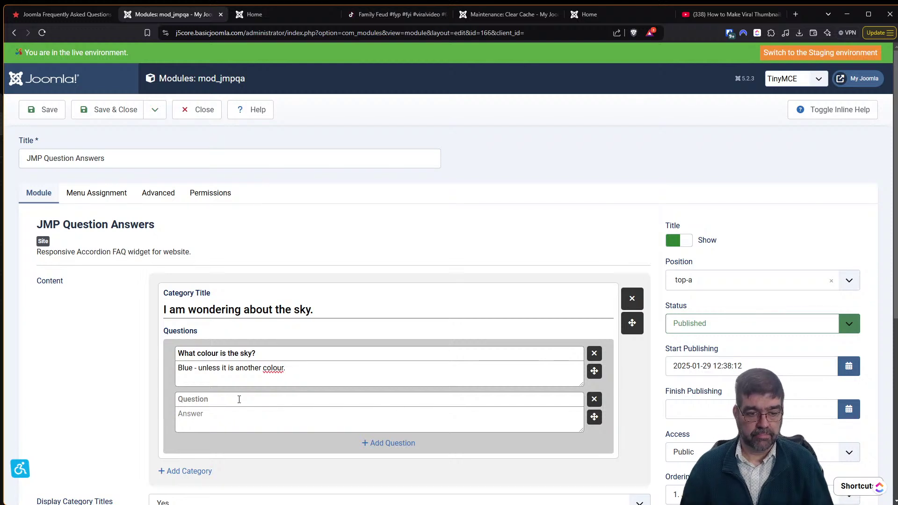
Ask 'is it blue when there are lots of clouds', answered that it is blue and white.
{"action": "left_click", "coordinate": [239, 400]}
{"action": "type", "text": "is it blue"}
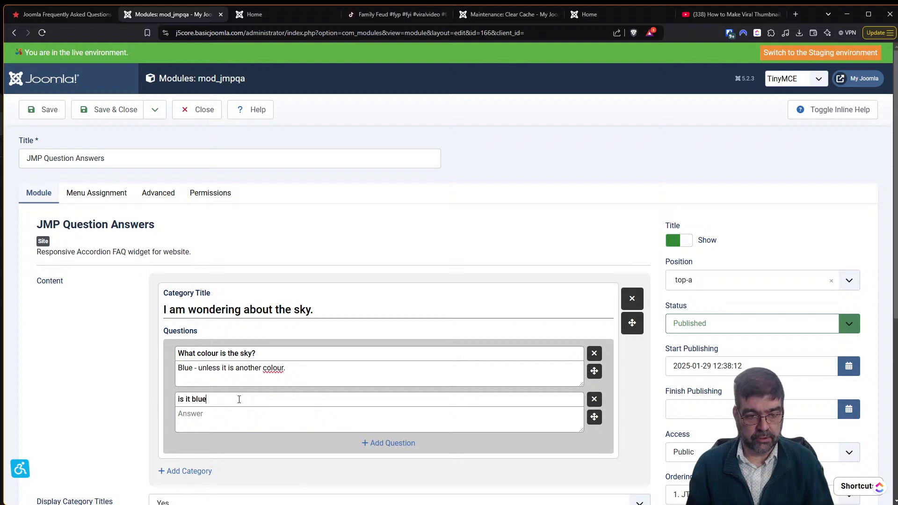
{"action": "type", "text": " whant the"}
{"action": "key", "text": "BackSpace"}
{"action": "key", "text": "BackSpace"}
{"action": "key", "text": "BackSpace"}
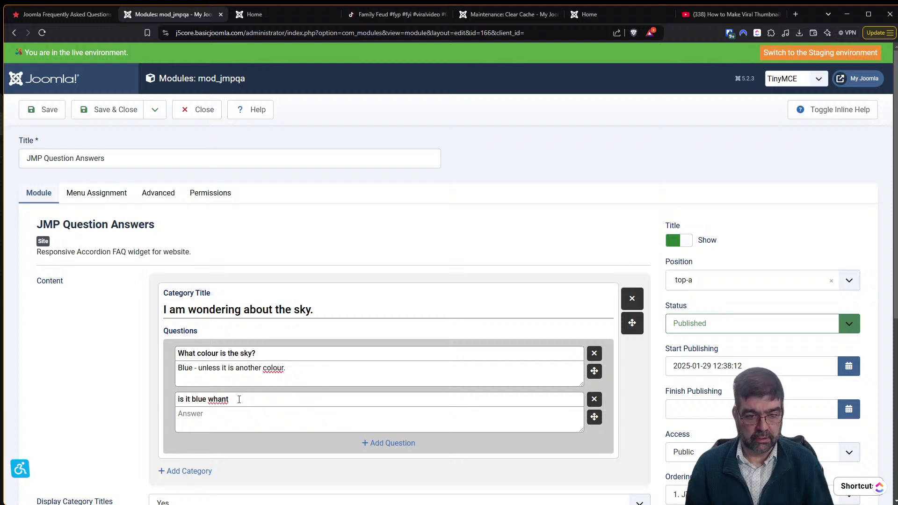
{"action": "type", "text": "en there ar"}
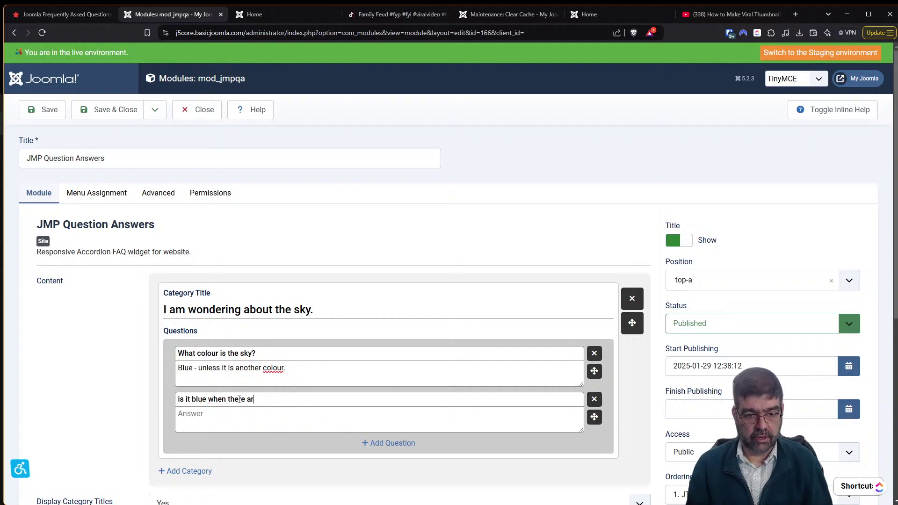
{"action": "type", "text": "e lots of clouds"}
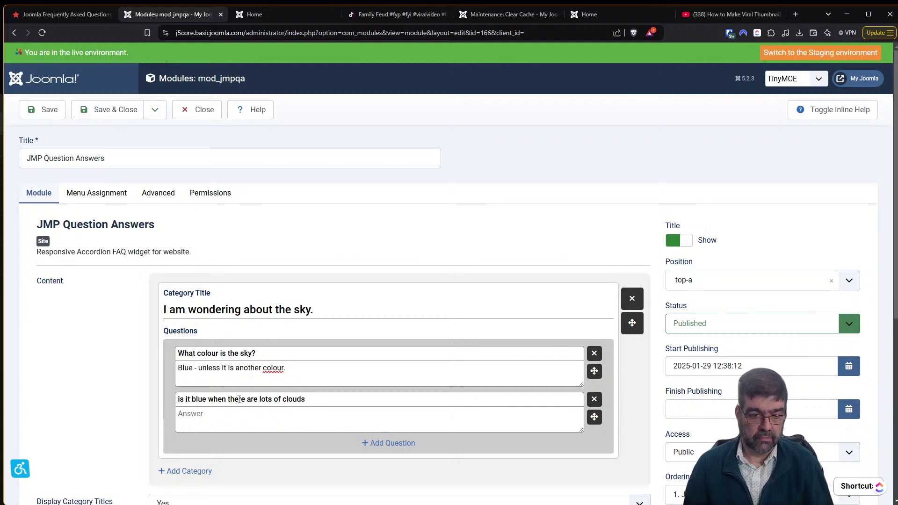
{"action": "type", "text": "I"}
{"action": "key", "text": "Delete"}
{"action": "key", "text": "Tab"}
{"action": "type", "text": "O"}
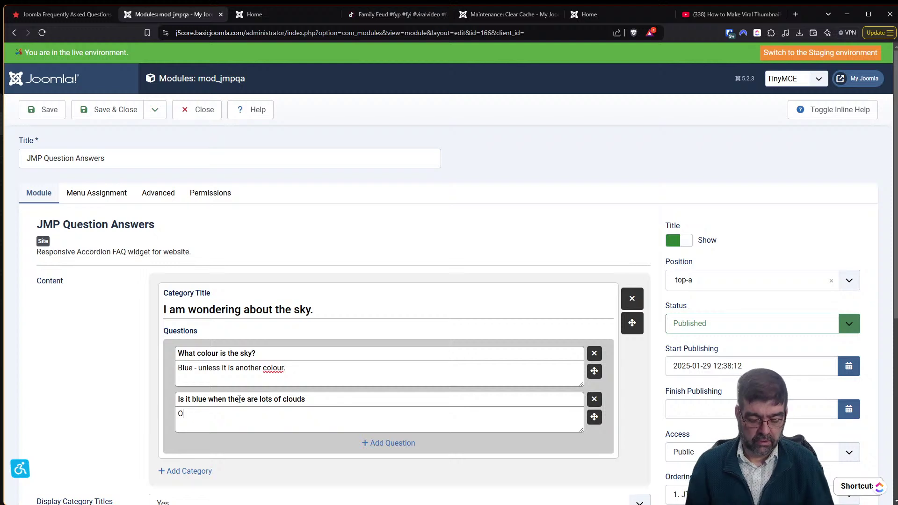
{"action": "type", "text": "K, when there are"}
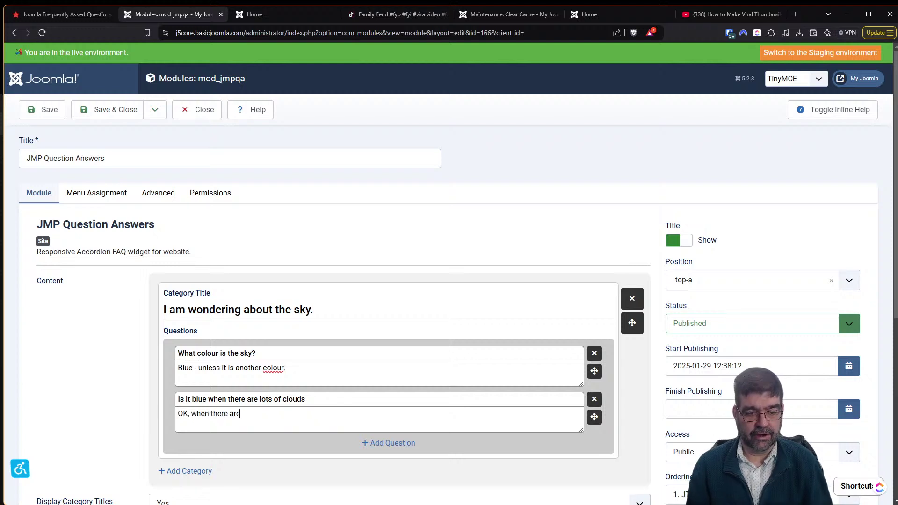
{"action": "type", "text": " lots loud"}
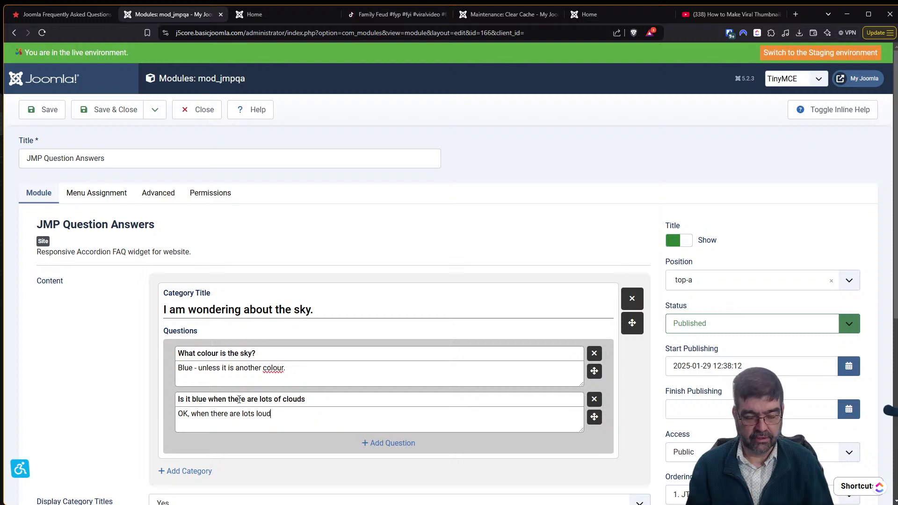
{"action": "type", "text": "s it is blue and shite"}
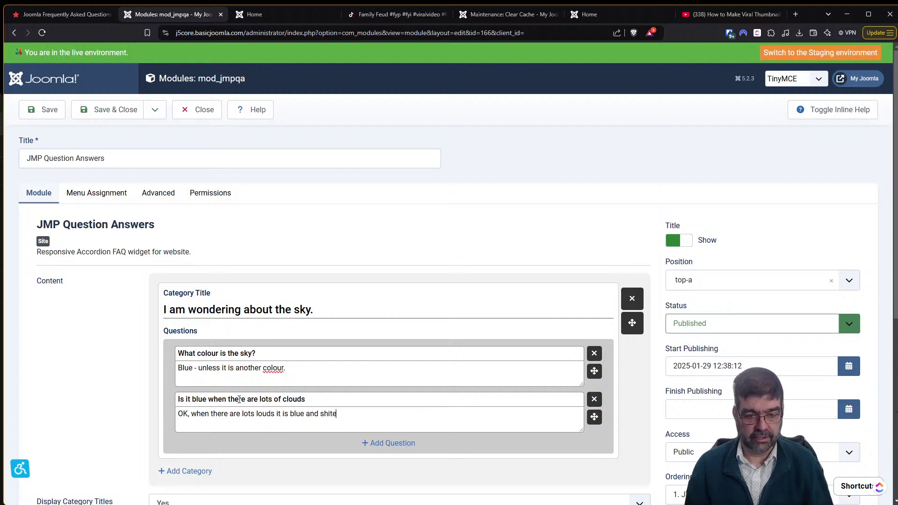
{"action": "key", "text": "BackSpace"}
{"action": "key", "text": "BackSpace"}
{"action": "type", "text": "white"}
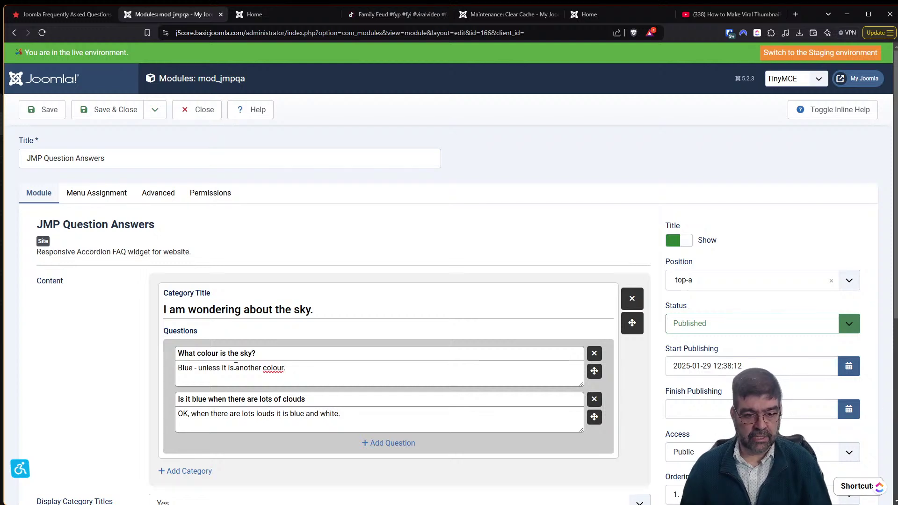
{"action": "scroll", "coordinate": [237, 369], "scroll_direction": "down", "scroll_amount": 2}
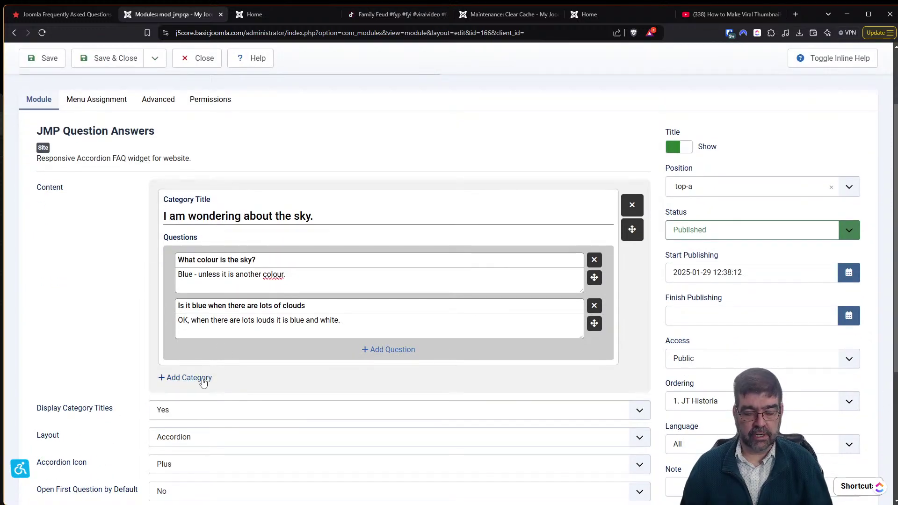
{"action": "left_click", "coordinate": [204, 379]}
Title the new category 'I am wondering about the ocean.' with question 'What colour is the ocean.'.
{"action": "left_click", "coordinate": [227, 401]}
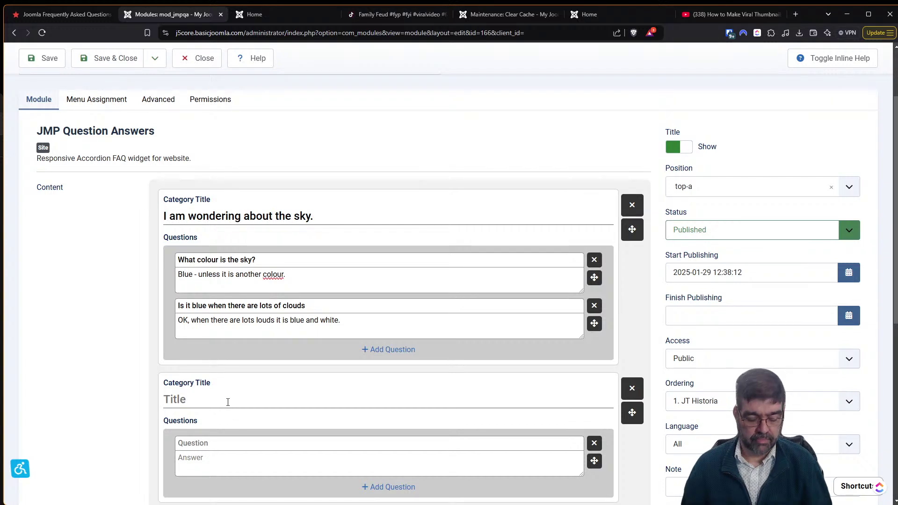
{"action": "type", "text": "I amon"}
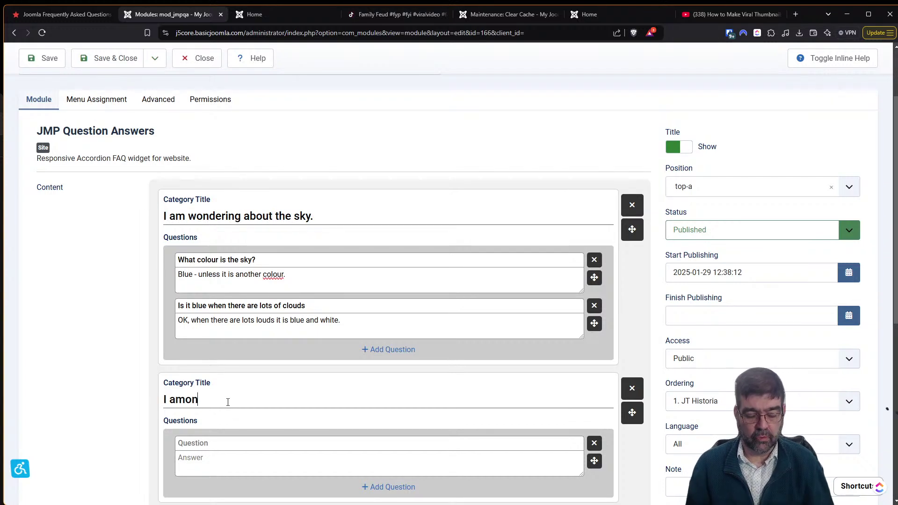
{"action": "key", "text": "BackSpace"}
{"action": "key", "text": "BackSpace"}
{"action": "type", "text": "m wondering about the oc"}
{"action": "type", "text": "ean"}
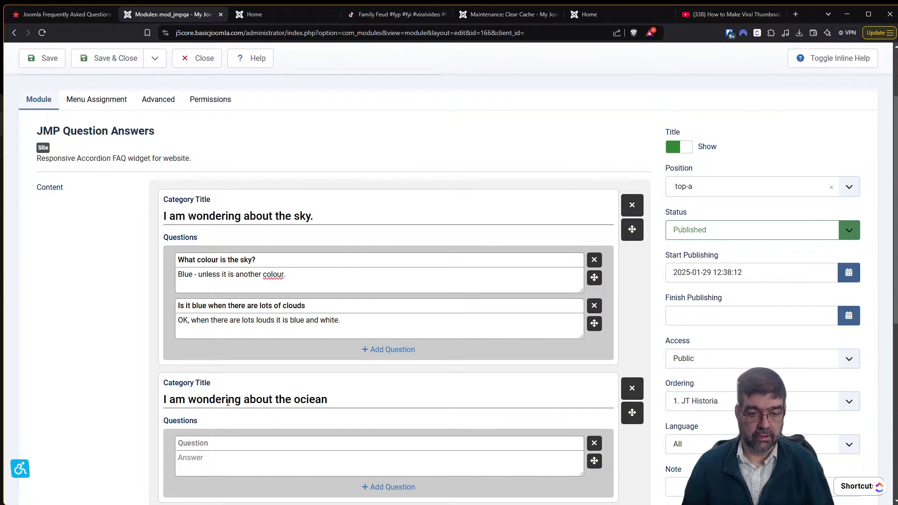
{"action": "key", "text": "BackSpace"}
{"action": "key", "text": "BackSpace"}
{"action": "key", "text": "BackSpace"}
{"action": "type", "text": "i"}
{"action": "key", "text": "BackSpace"}
{"action": "type", "text": "ean."}
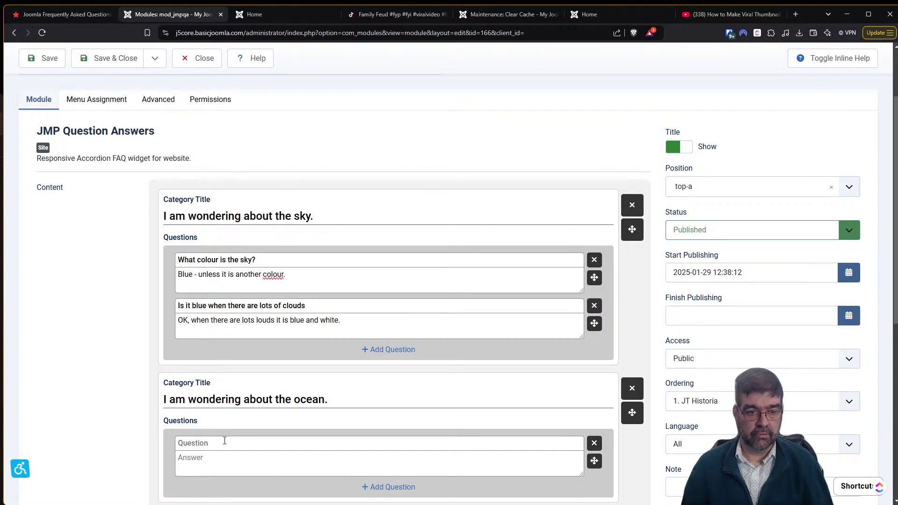
{"action": "type", "text": "What coollur"}
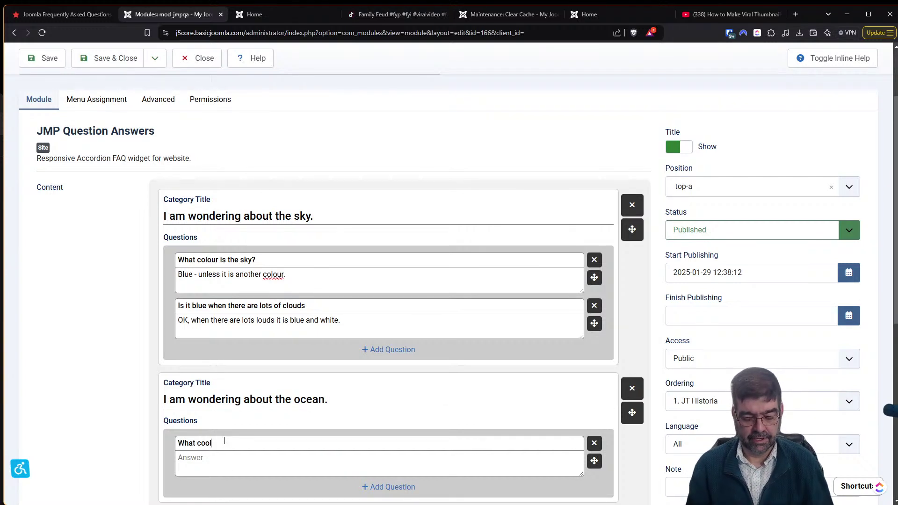
{"action": "key", "text": "BackSpace"}
{"action": "key", "text": "BackSpace"}
{"action": "key", "text": "BackSpace"}
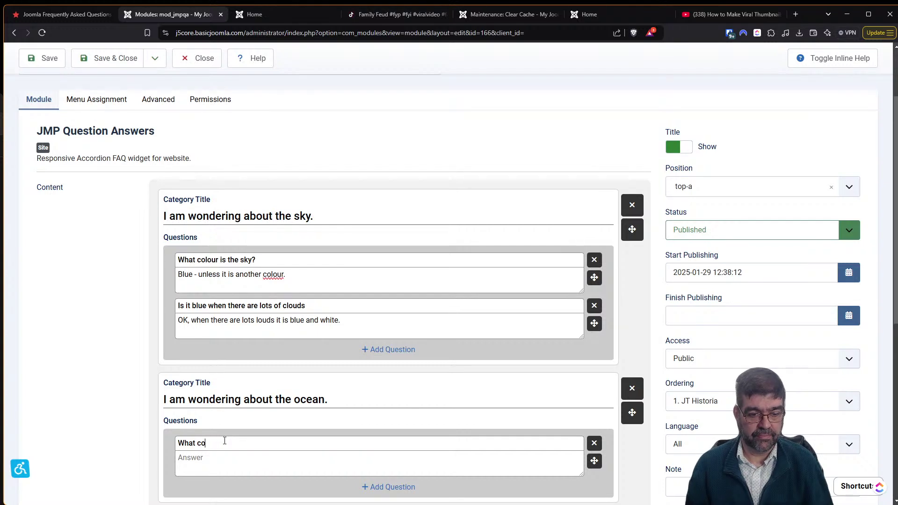
{"action": "type", "text": "lour is the ocean"}
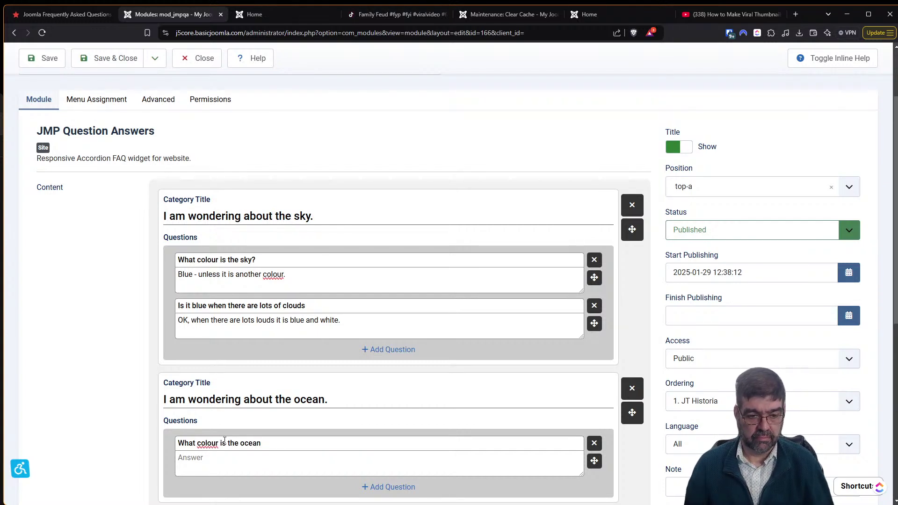
{"action": "type", "text": "."}
Answer the ocean question with 'It is Green, unless it is another colour.'.
{"action": "key", "text": "Tab"}
{"action": "type", "text": "it is Green, unless it is another "}
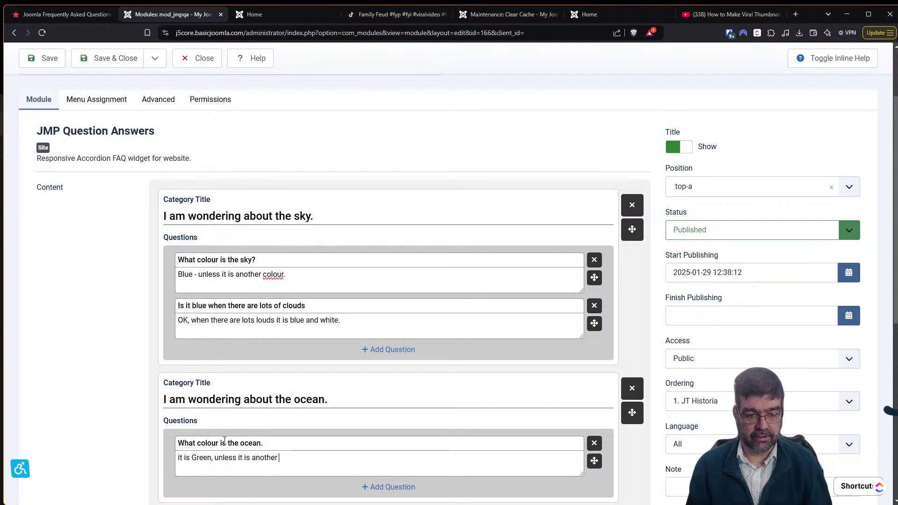
{"action": "type", "text": "colour."}
{"action": "scroll", "coordinate": [224, 443], "scroll_direction": "up", "scroll_amount": 2}
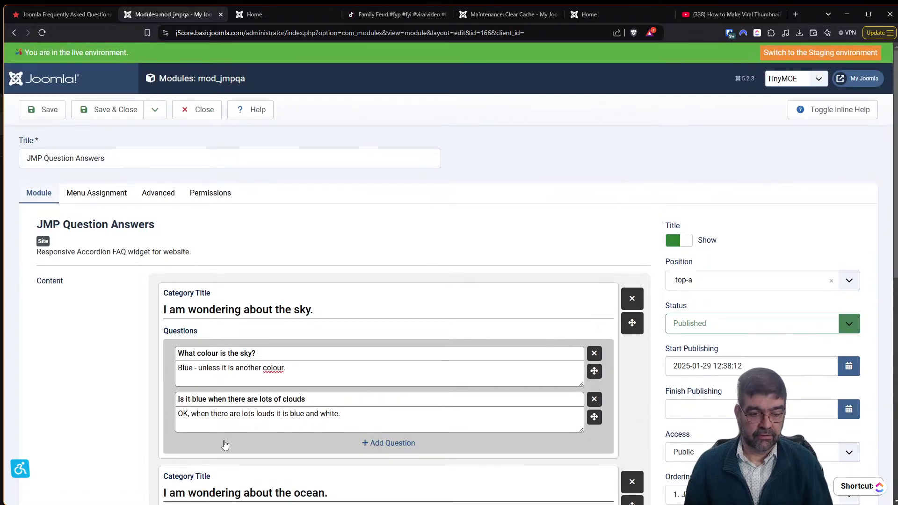
{"action": "scroll", "coordinate": [224, 444], "scroll_direction": "down", "scroll_amount": 4}
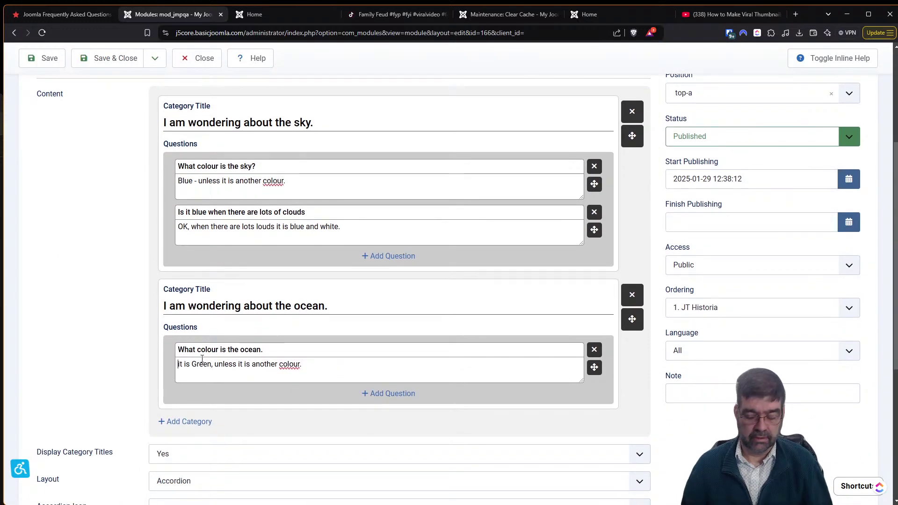
{"action": "key", "text": "Home"}
{"action": "key", "text": "Delete"}
{"action": "type", "text": "I"}
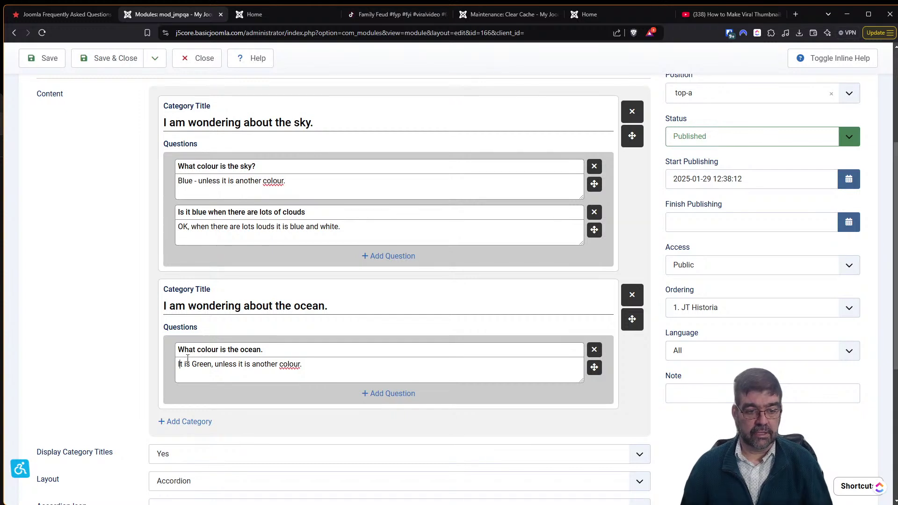
Review Layout (Accordion), Template (Background) and Allow HTML Tag options, and show the inline help.
{"action": "scroll", "coordinate": [185, 369], "scroll_direction": "down", "scroll_amount": 1}
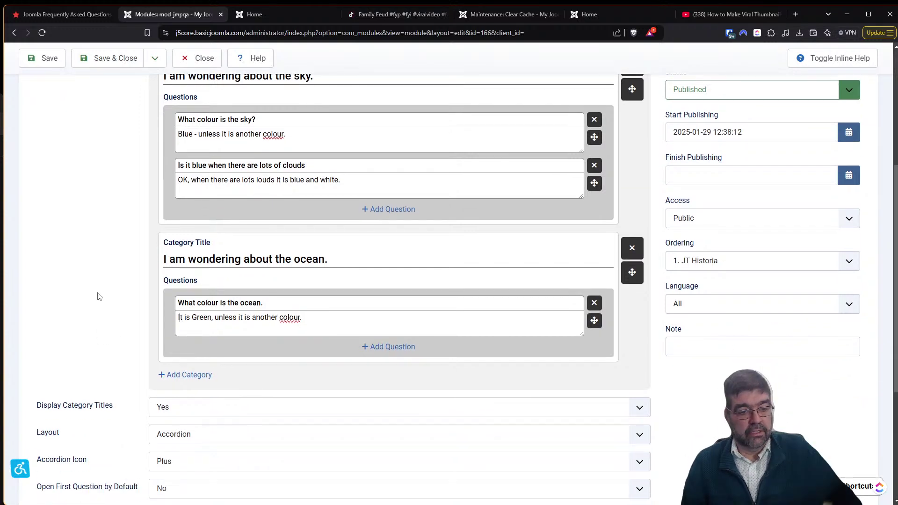
{"action": "scroll", "coordinate": [47, 374], "scroll_direction": "down", "scroll_amount": 3}
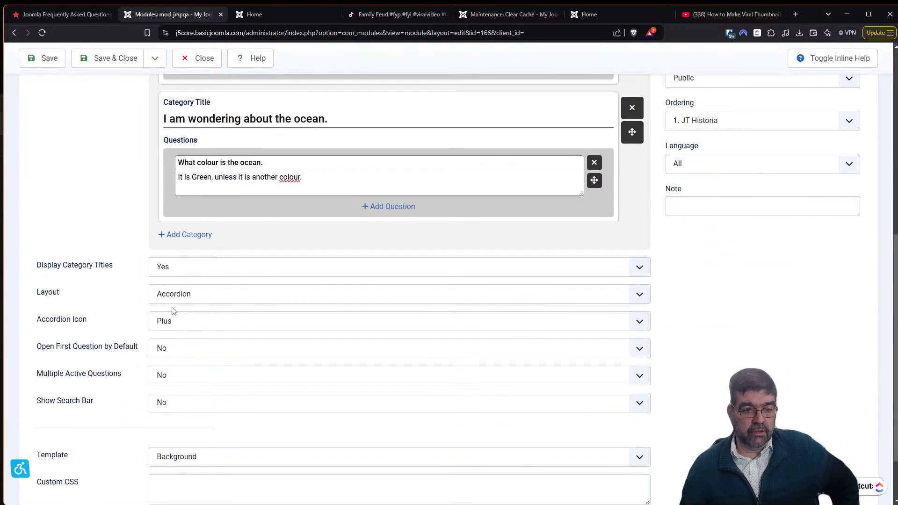
{"action": "left_click", "coordinate": [179, 299]}
{"action": "left_click", "coordinate": [179, 300]}
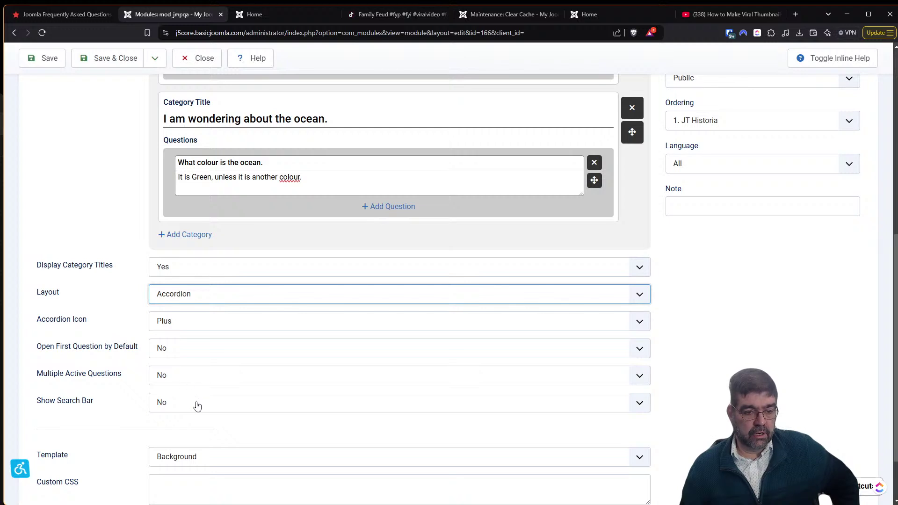
{"action": "scroll", "coordinate": [208, 444], "scroll_direction": "down", "scroll_amount": 1}
{"action": "left_click", "coordinate": [212, 393]}
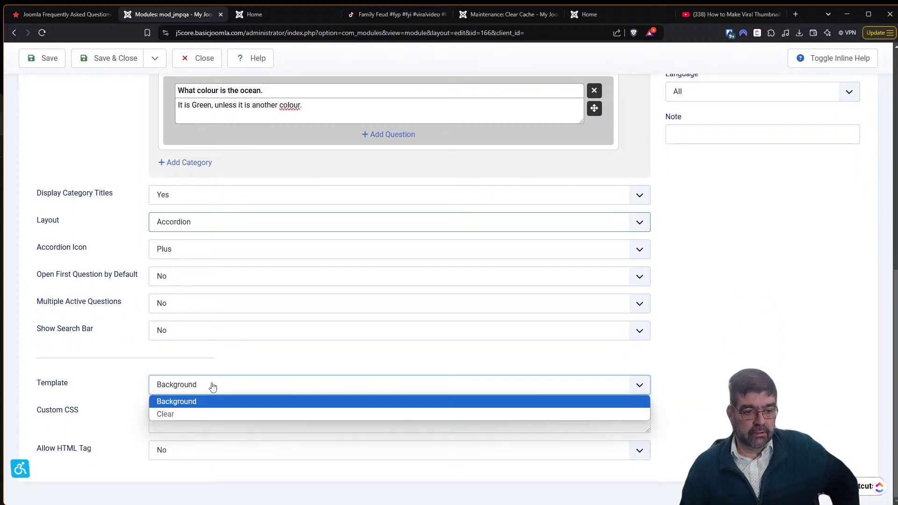
{"action": "left_click", "coordinate": [212, 385]}
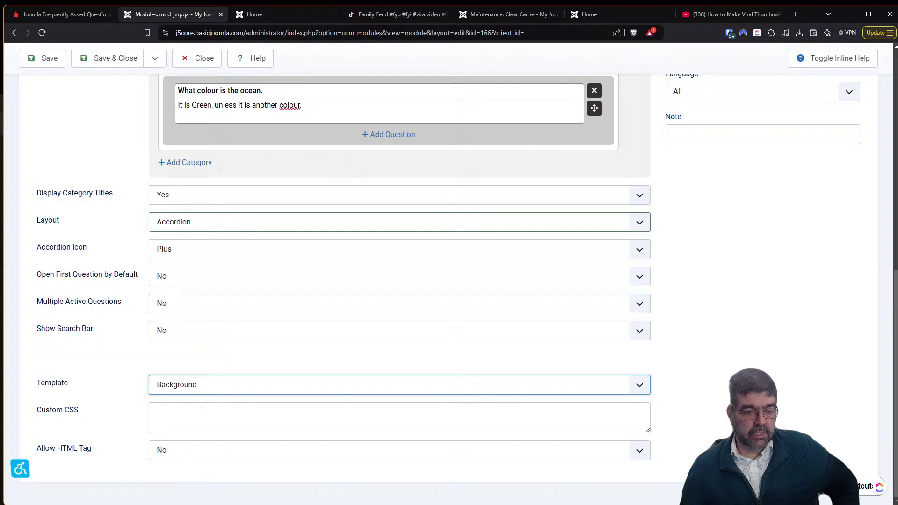
{"action": "left_click", "coordinate": [177, 457]}
{"action": "left_click", "coordinate": [166, 454]}
{"action": "left_click", "coordinate": [833, 58]}
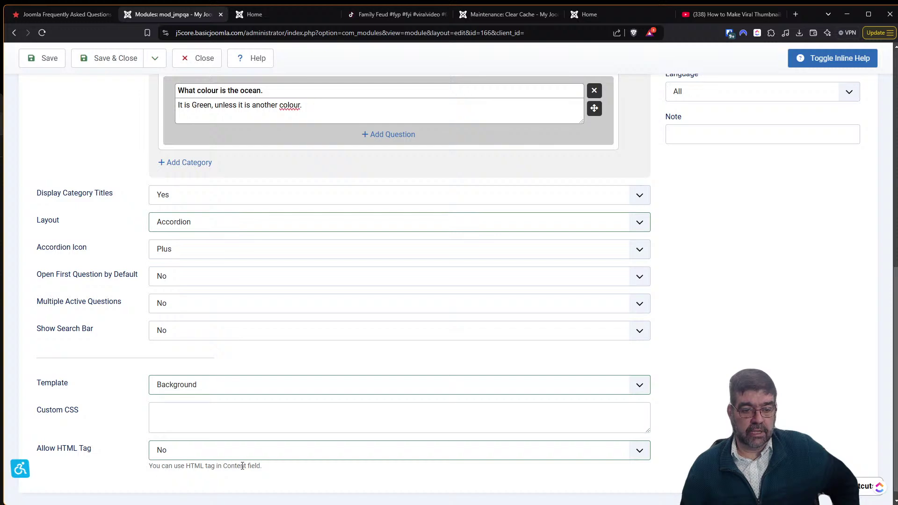
{"action": "scroll", "coordinate": [412, 442], "scroll_direction": "up", "scroll_amount": 5}
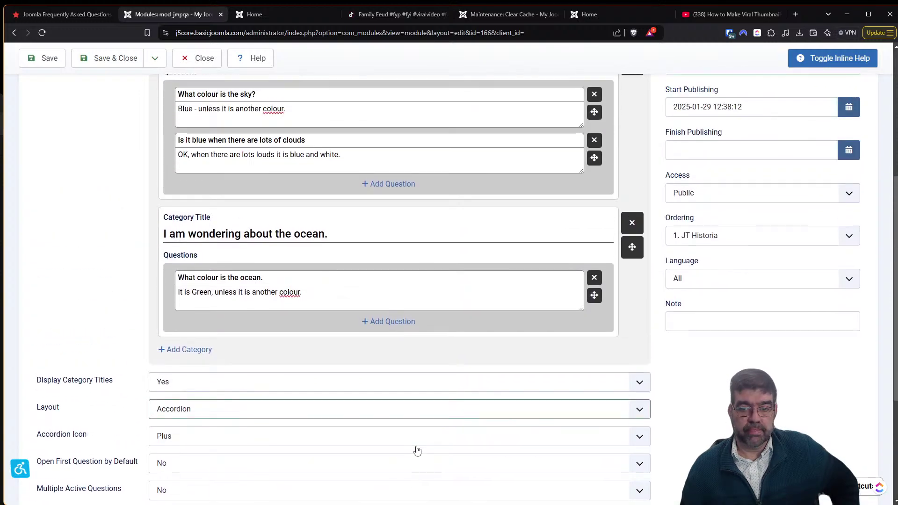
{"action": "scroll", "coordinate": [419, 463], "scroll_direction": "down", "scroll_amount": 5}
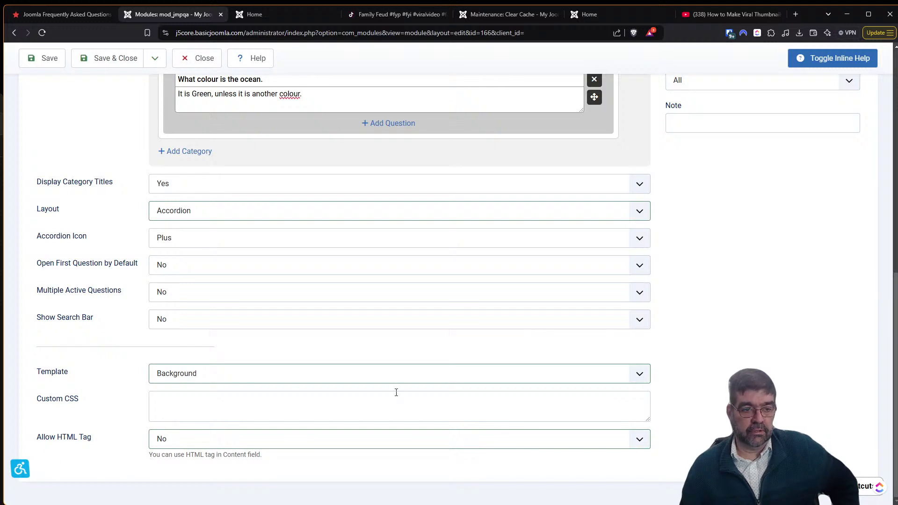
{"action": "scroll", "coordinate": [389, 399], "scroll_direction": "up", "scroll_amount": 4}
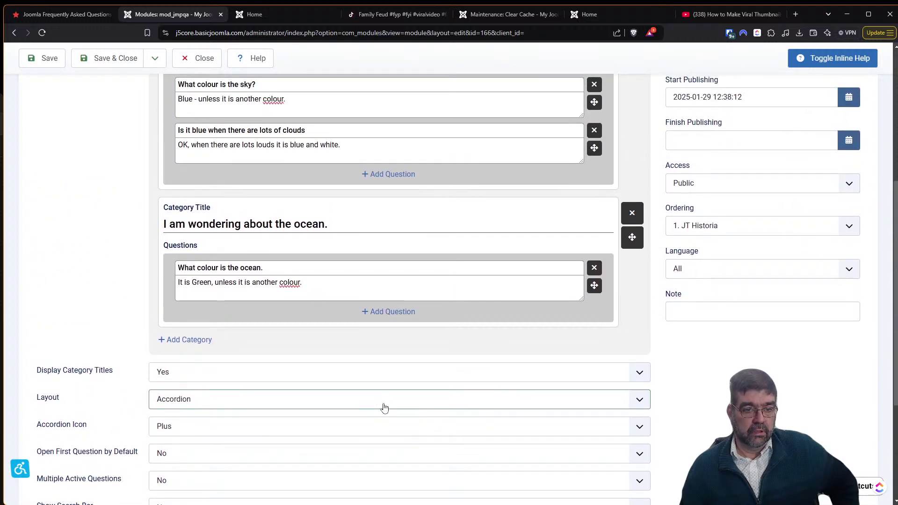
{"action": "scroll", "coordinate": [384, 402], "scroll_direction": "up", "scroll_amount": 3}
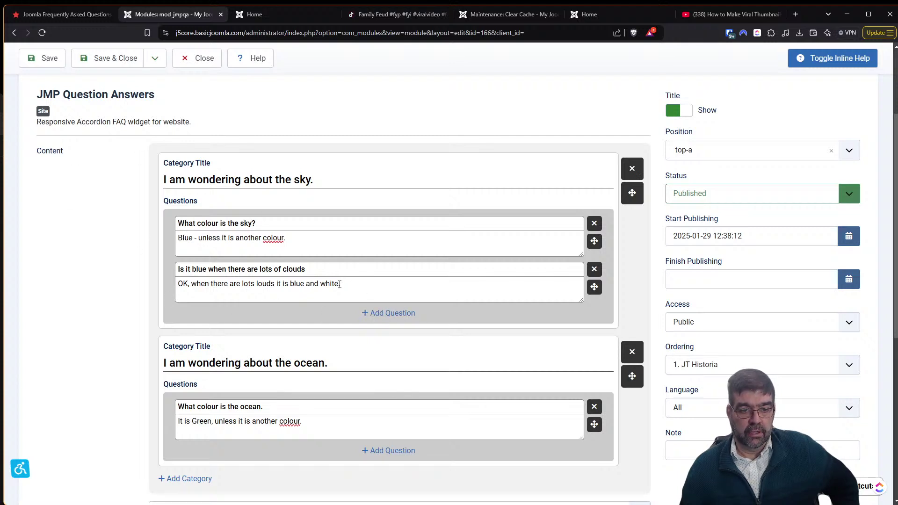
Wrap 'clouds' in the second answer with <bold></bold> tags.
{"action": "left_click", "coordinate": [257, 283]}
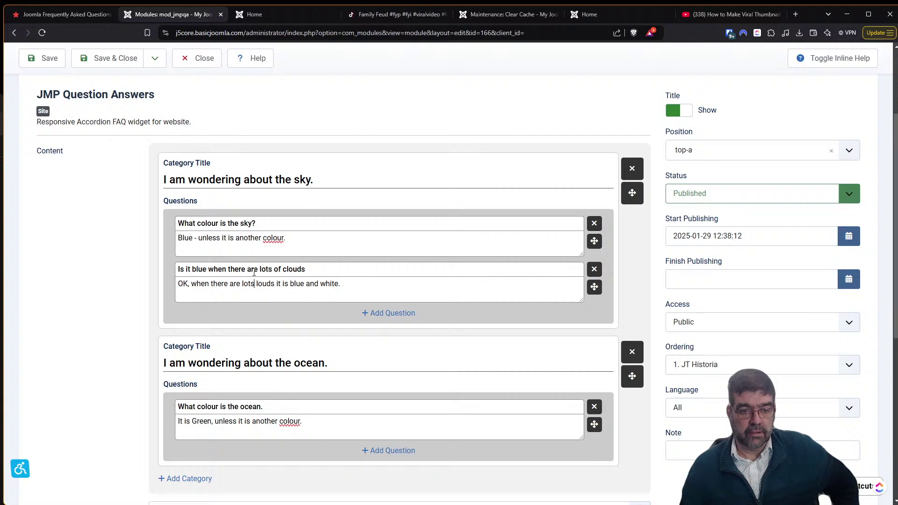
{"action": "type", "text": "<bold>"}
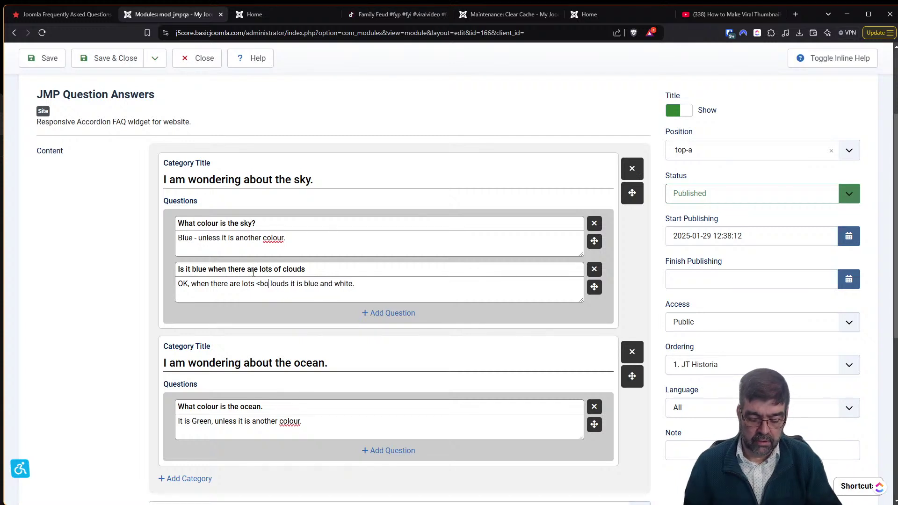
{"action": "key", "text": "Delete"}
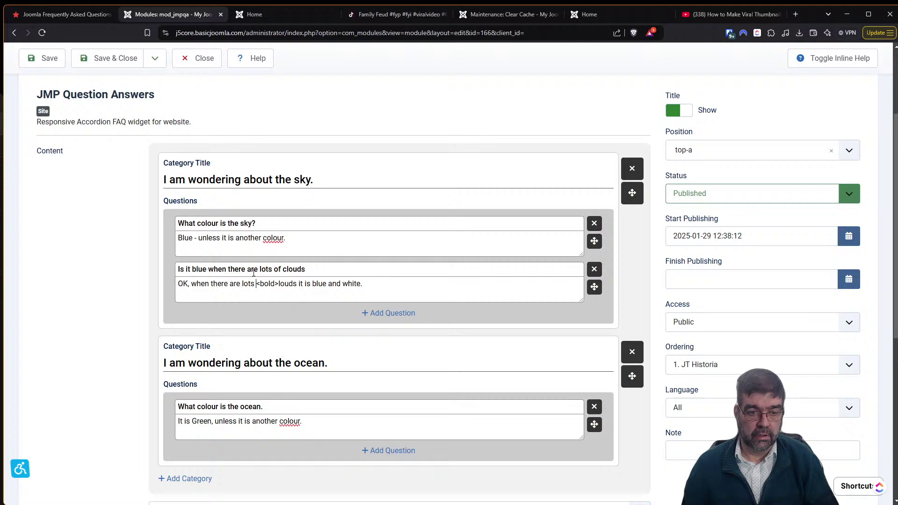
{"action": "type", "text": "ov"}
{"action": "key", "text": "BackSpace"}
{"action": "type", "text": "f "}
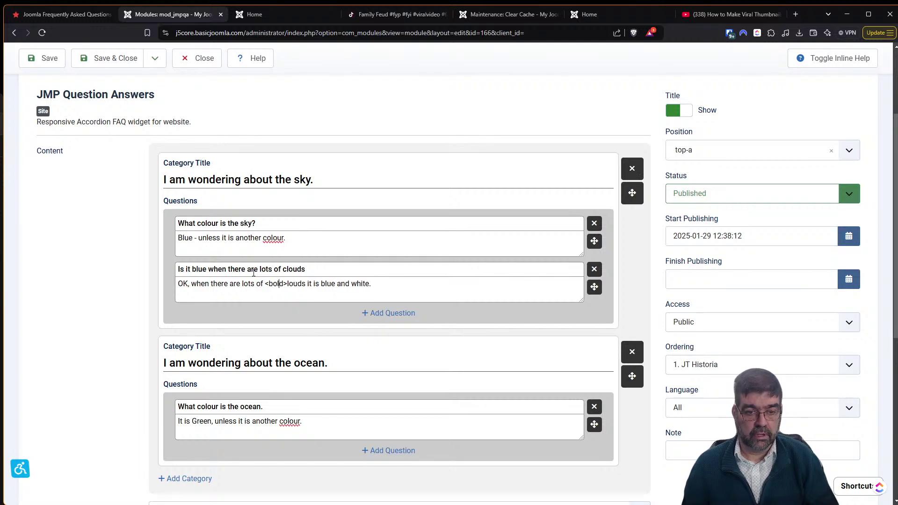
{"action": "type", "text": "c"}
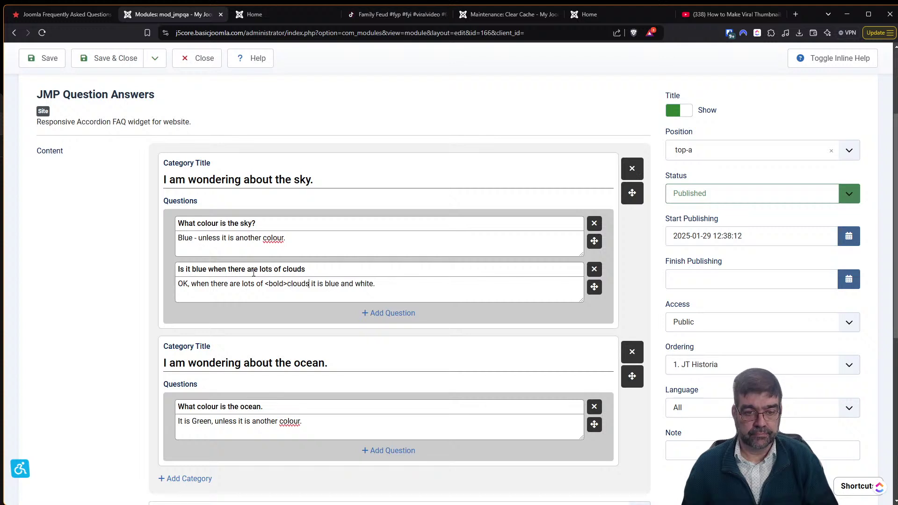
{"action": "type", "text": "</bold>"}
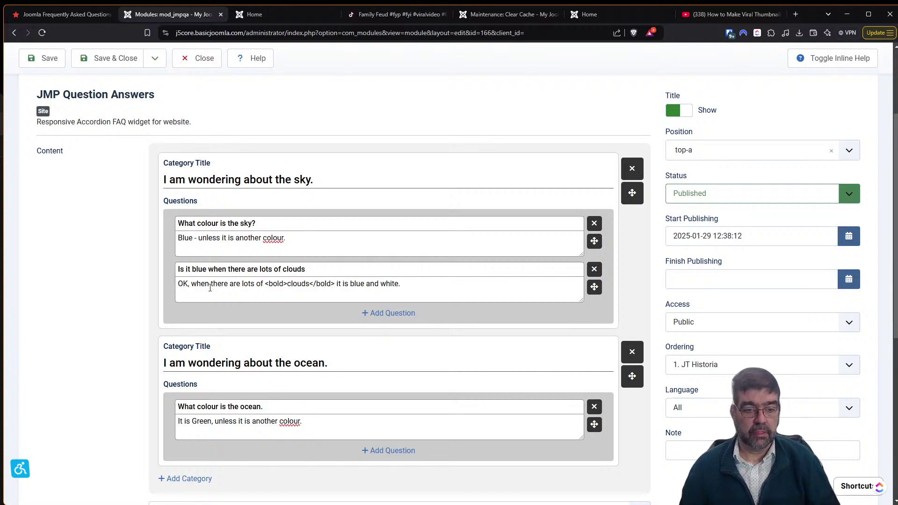
Set Allow HTML Tag to Yes and save the module.
{"action": "scroll", "coordinate": [206, 279], "scroll_direction": "down", "scroll_amount": 5}
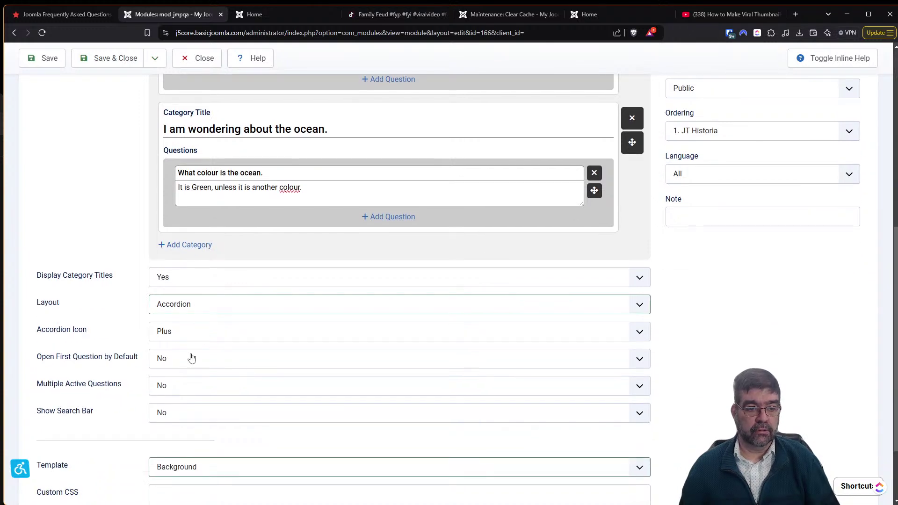
{"action": "scroll", "coordinate": [191, 360], "scroll_direction": "down", "scroll_amount": 1}
{"action": "scroll", "coordinate": [191, 363], "scroll_direction": "down", "scroll_amount": 1}
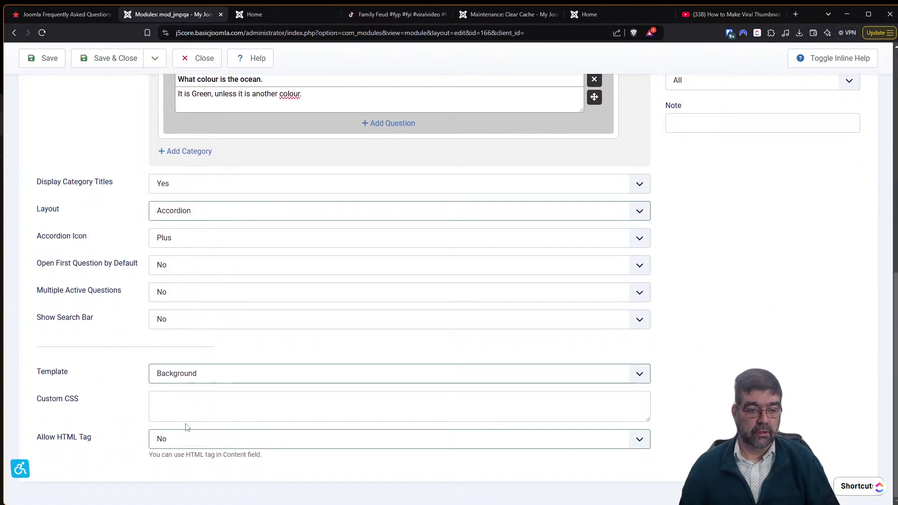
{"action": "left_click", "coordinate": [185, 443]}
{"action": "left_click", "coordinate": [179, 468]}
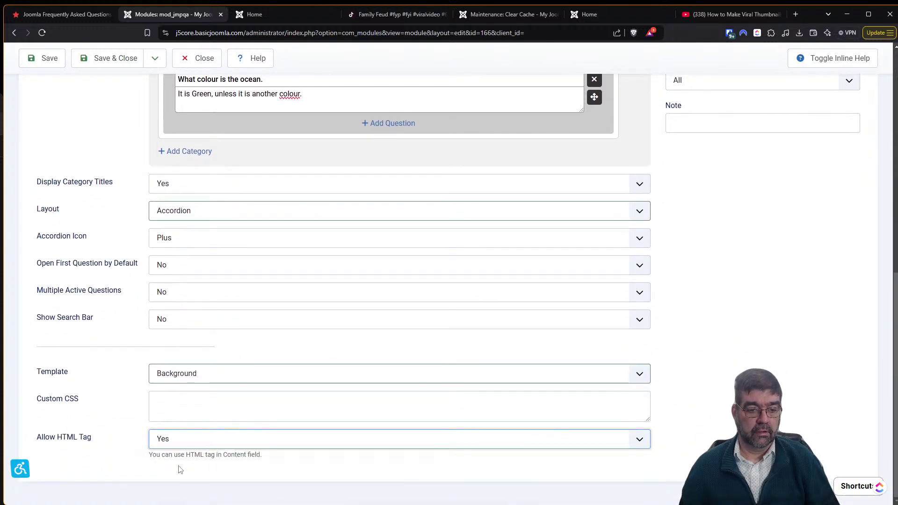
{"action": "left_click", "coordinate": [41, 66]}
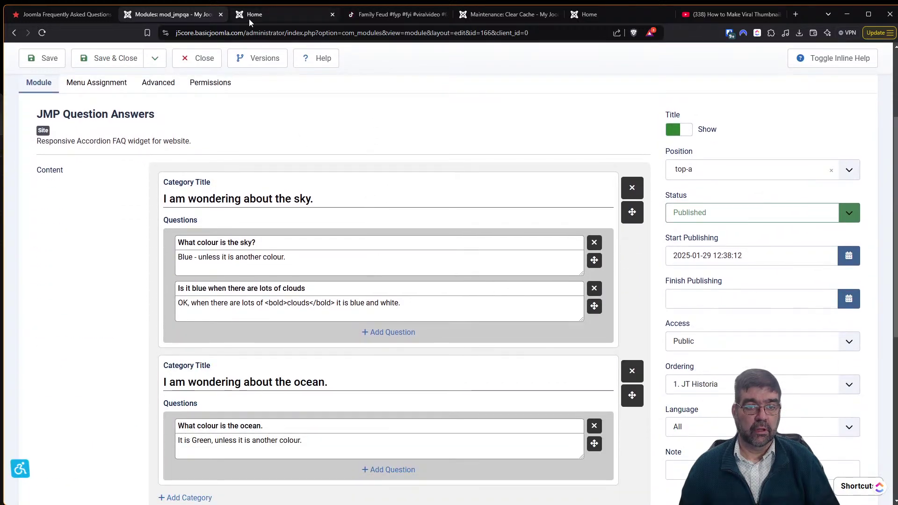
Reload the site's Home page to check the FAQ module.
{"action": "left_click", "coordinate": [249, 18]}
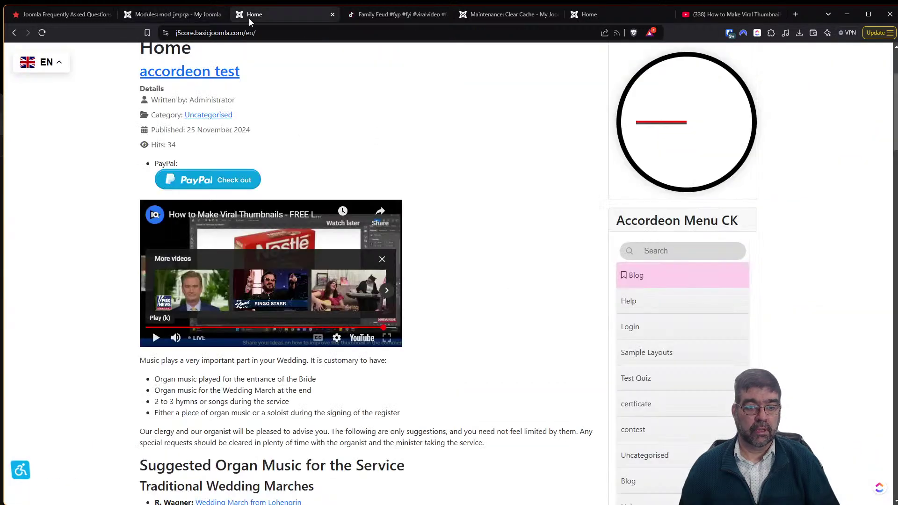
{"action": "left_click", "coordinate": [41, 32]}
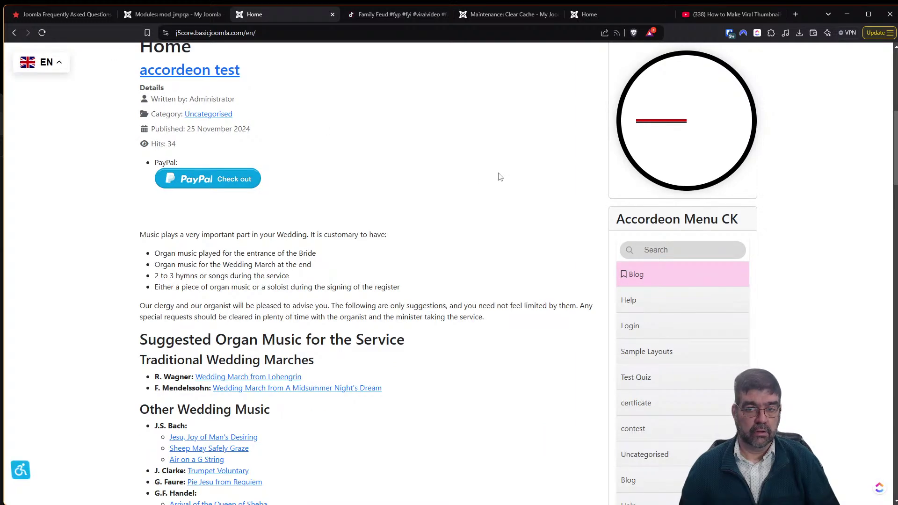
{"action": "scroll", "coordinate": [500, 177], "scroll_direction": "up", "scroll_amount": 5}
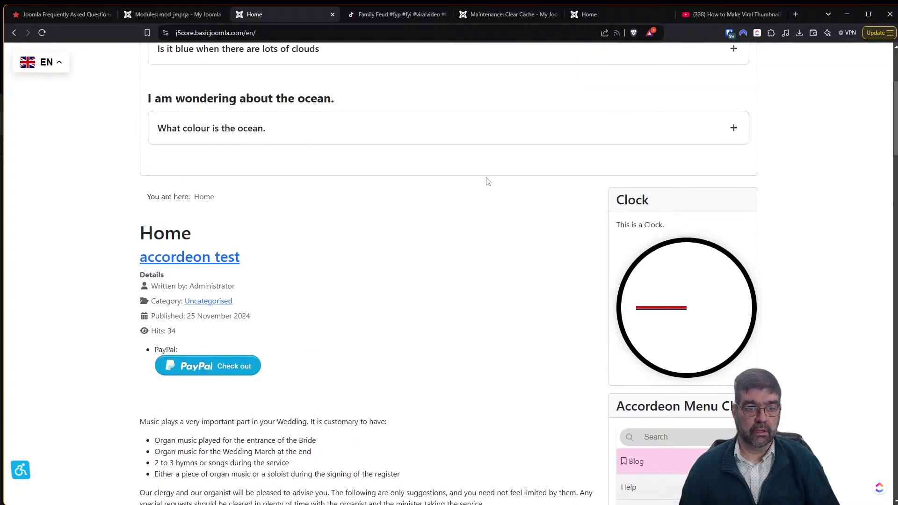
{"action": "scroll", "coordinate": [485, 179], "scroll_direction": "up", "scroll_amount": 2}
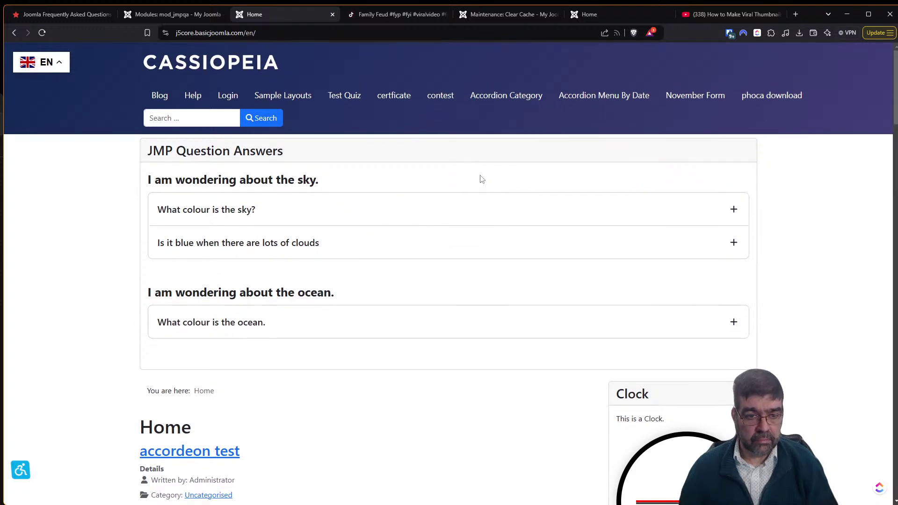
Replace the bold tags with <strong>clouds</strong> in the clouds answer and save.
{"action": "left_click", "coordinate": [157, 15]}
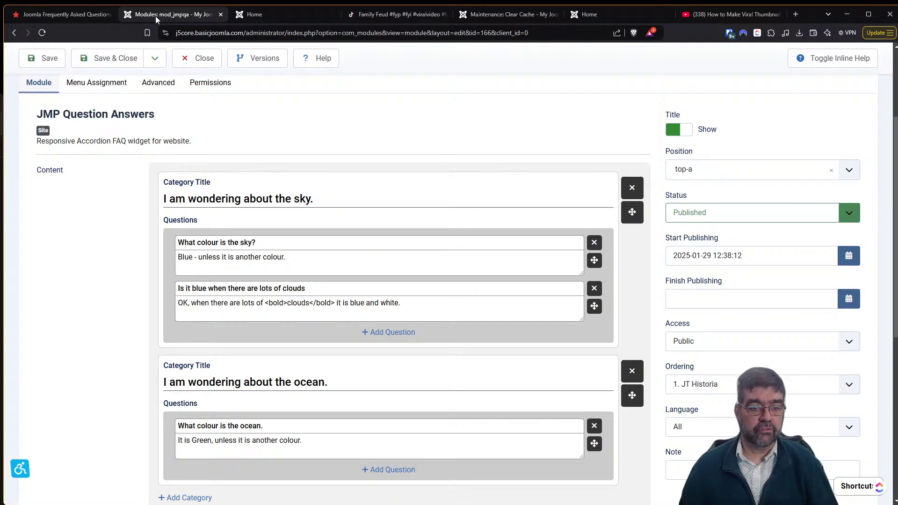
{"action": "double_click", "coordinate": [274, 303]}
{"action": "type", "text": "strong>cloud"}
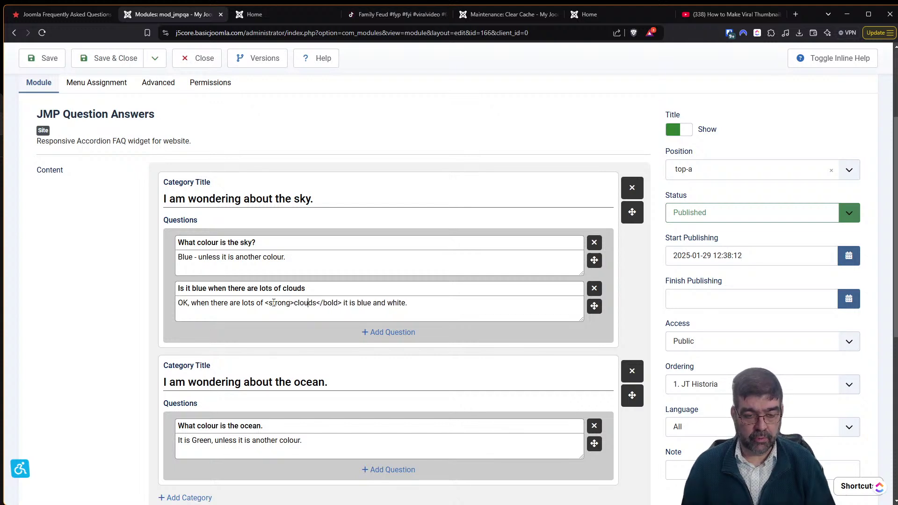
{"action": "type", "text": "s</strong"}
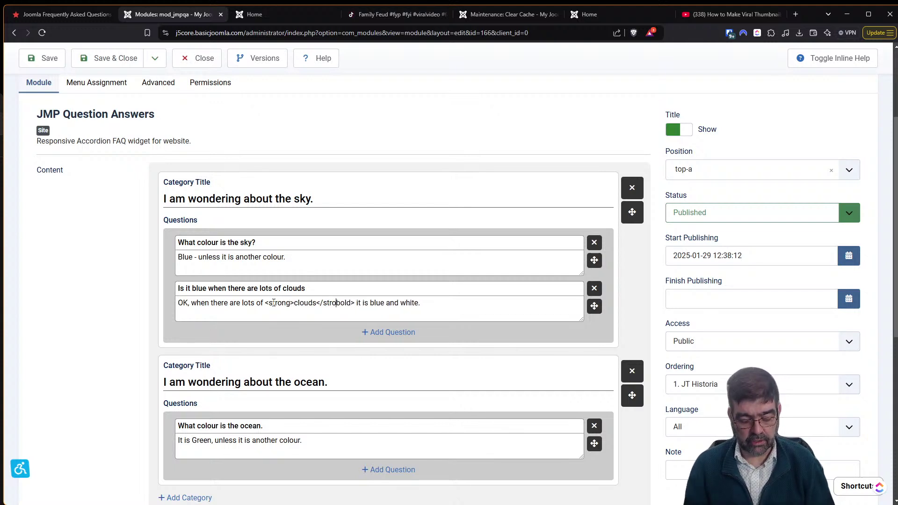
{"action": "left_click", "coordinate": [46, 58]}
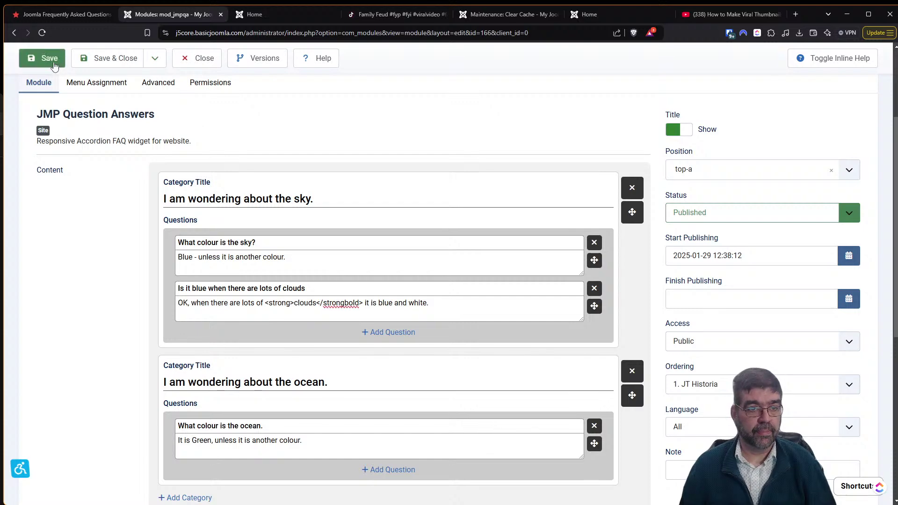
Reload the Home page twice to check the updated FAQ answer.
{"action": "left_click", "coordinate": [267, 16]}
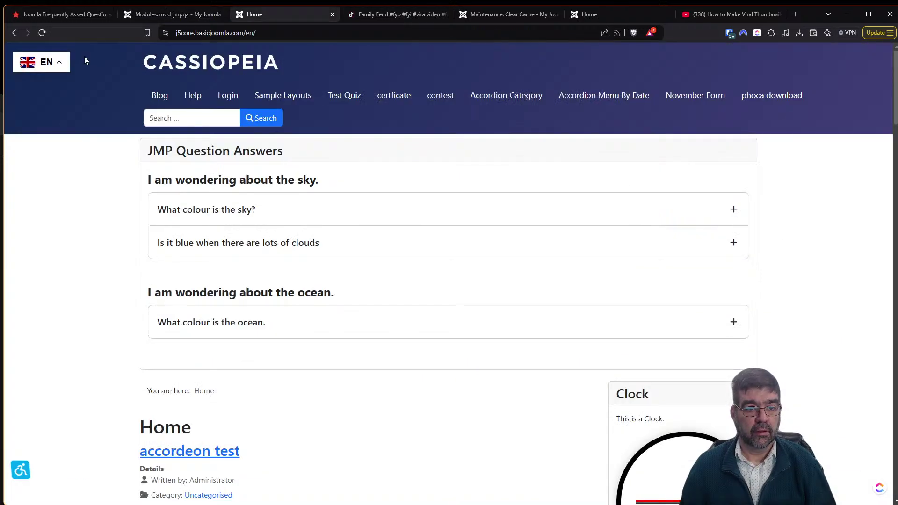
{"action": "left_click", "coordinate": [42, 33]}
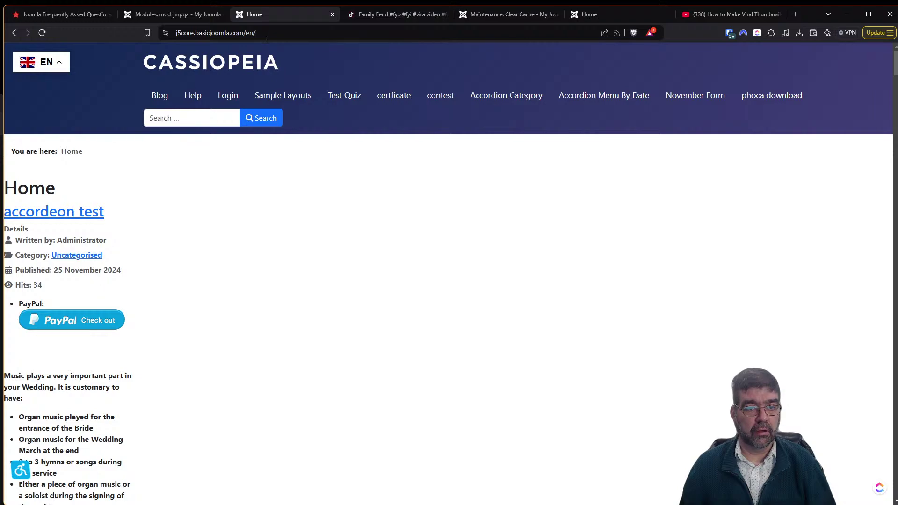
{"action": "left_click", "coordinate": [43, 33]}
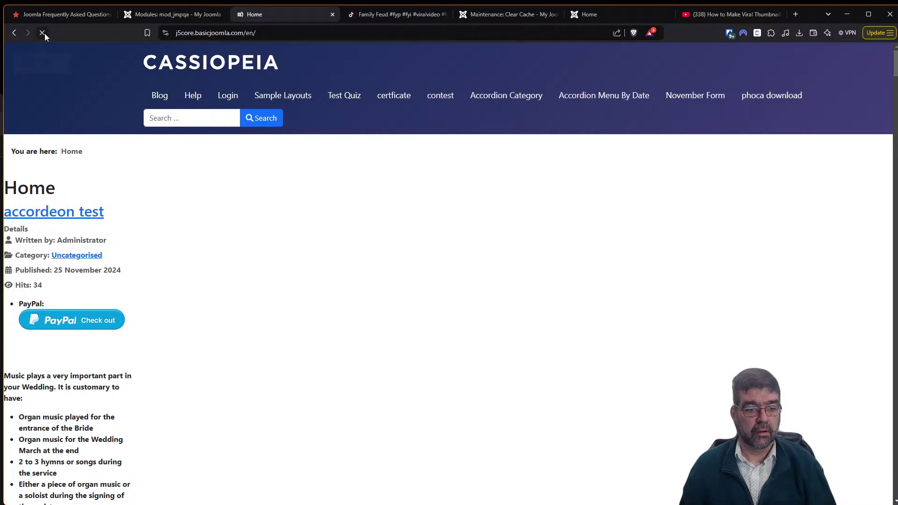
{"action": "left_click_drag", "start_coordinate": [894, 71], "coordinate": [860, 57]}
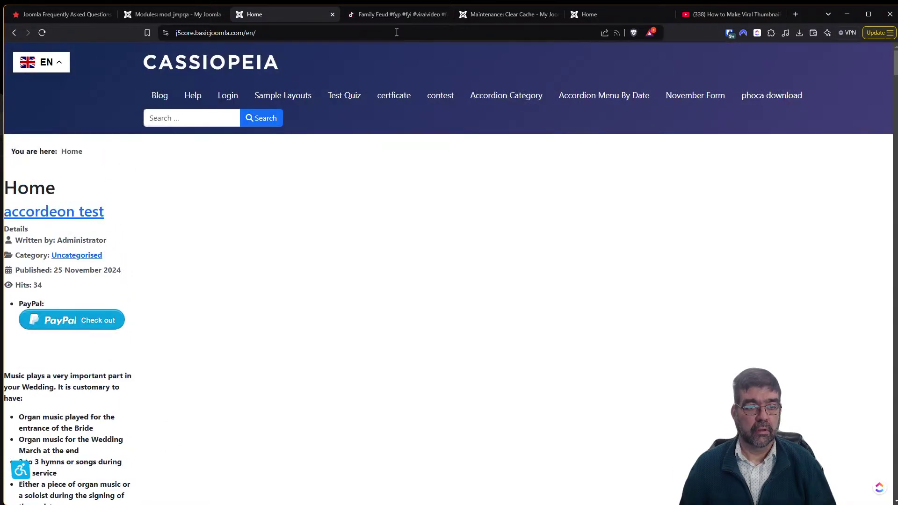
Delete the leftover letters so the closing tag reads </strong>, and save the module.
{"action": "left_click", "coordinate": [169, 13]}
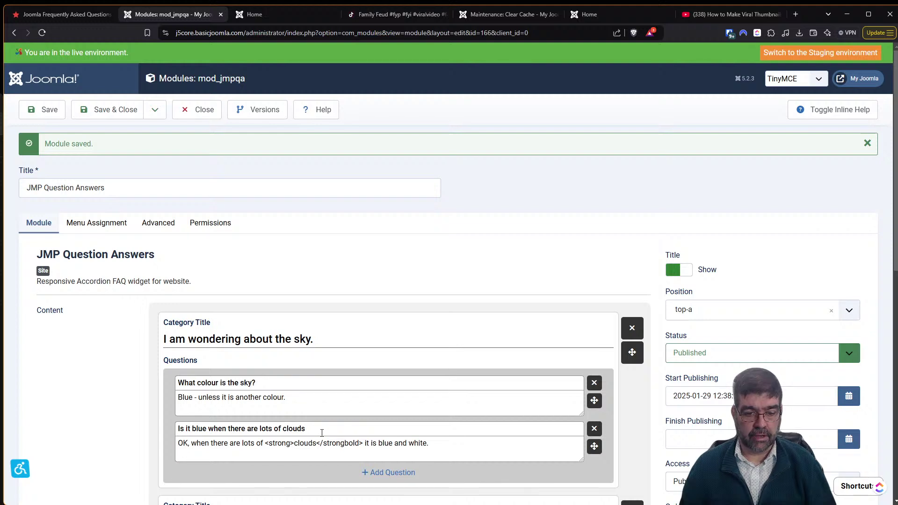
{"action": "left_click_drag", "start_coordinate": [352, 445], "coordinate": [345, 445]}
{"action": "key", "text": "BackSpace"}
{"action": "key", "text": "Delete"}
{"action": "key", "text": "Delete"}
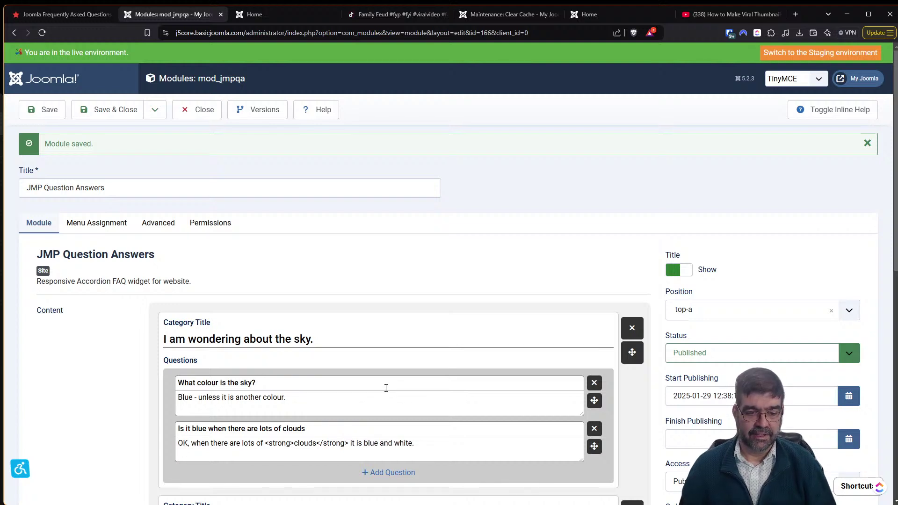
{"action": "left_click", "coordinate": [40, 109]}
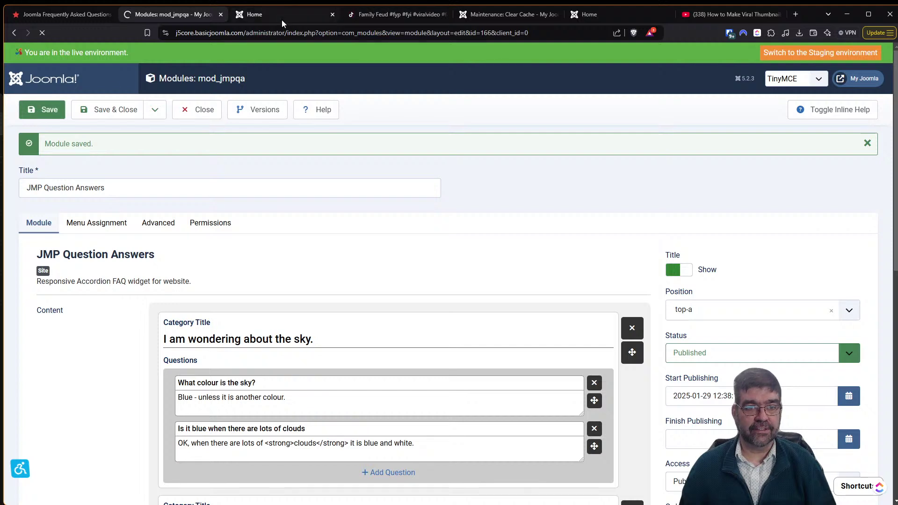
{"action": "left_click", "coordinate": [281, 15]}
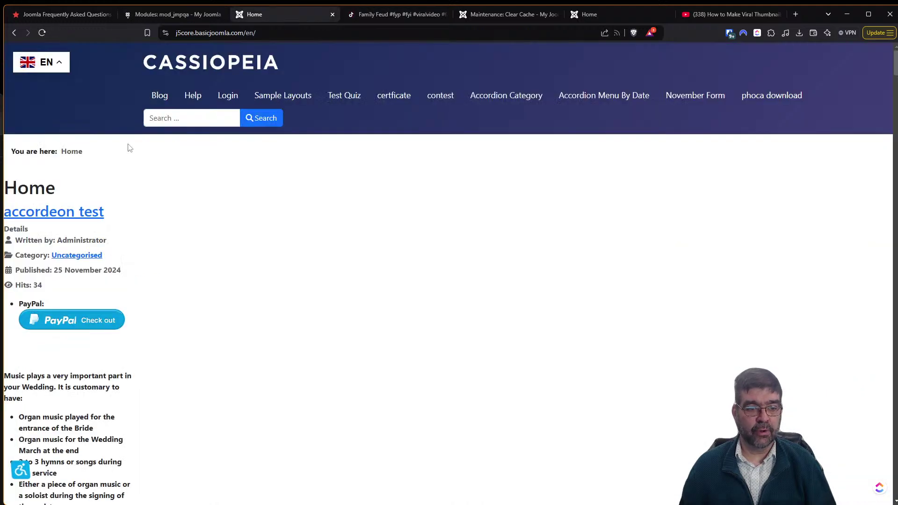
Reload the Home page and expand the sky, clouds and ocean answers to confirm 'clouds' is bold.
{"action": "left_click", "coordinate": [41, 33]}
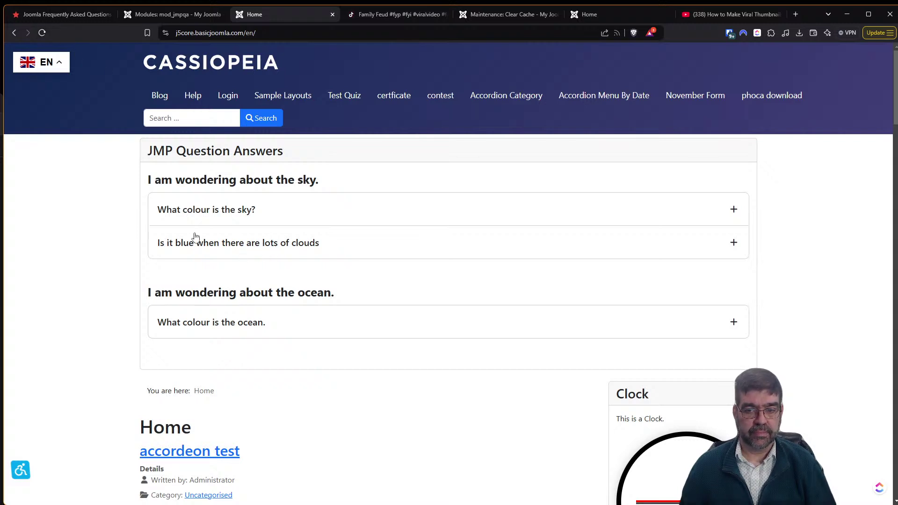
{"action": "left_click", "coordinate": [735, 209]}
{"action": "left_click", "coordinate": [735, 208]}
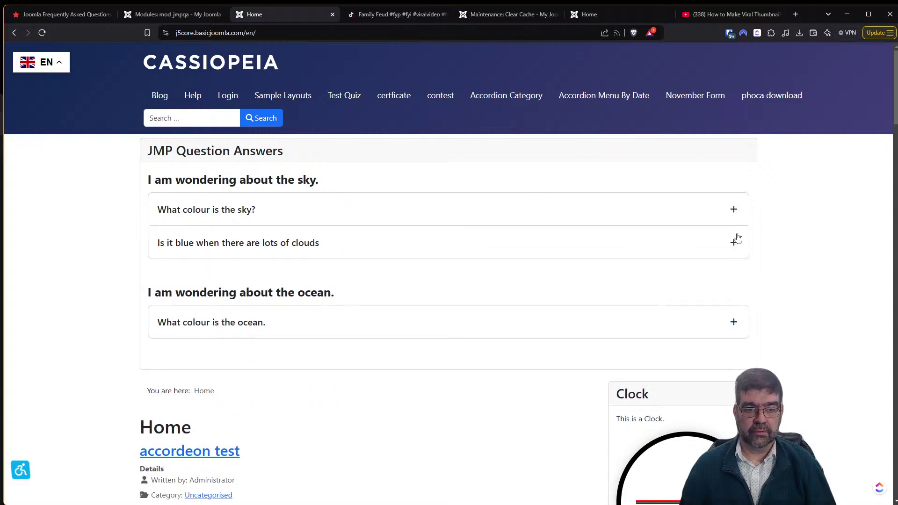
{"action": "left_click", "coordinate": [733, 243]}
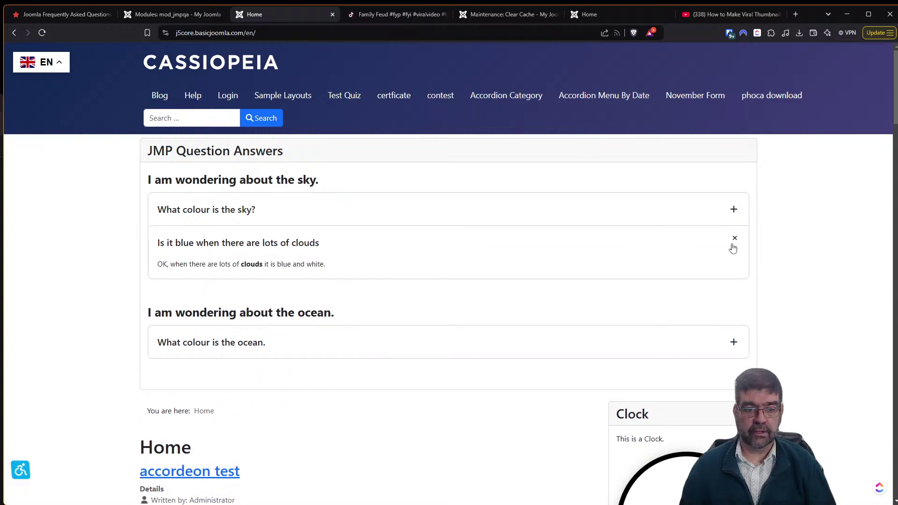
{"action": "left_click_drag", "start_coordinate": [240, 266], "coordinate": [266, 265]}
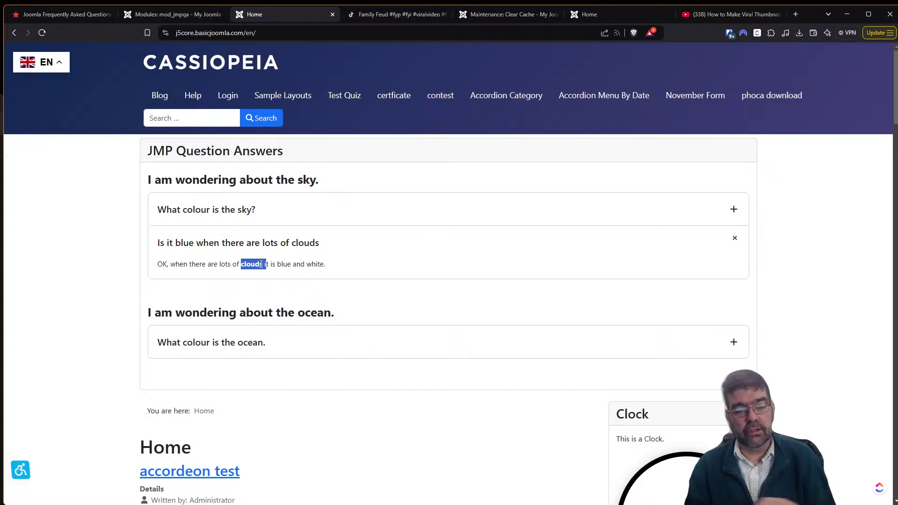
{"action": "left_click", "coordinate": [739, 344]}
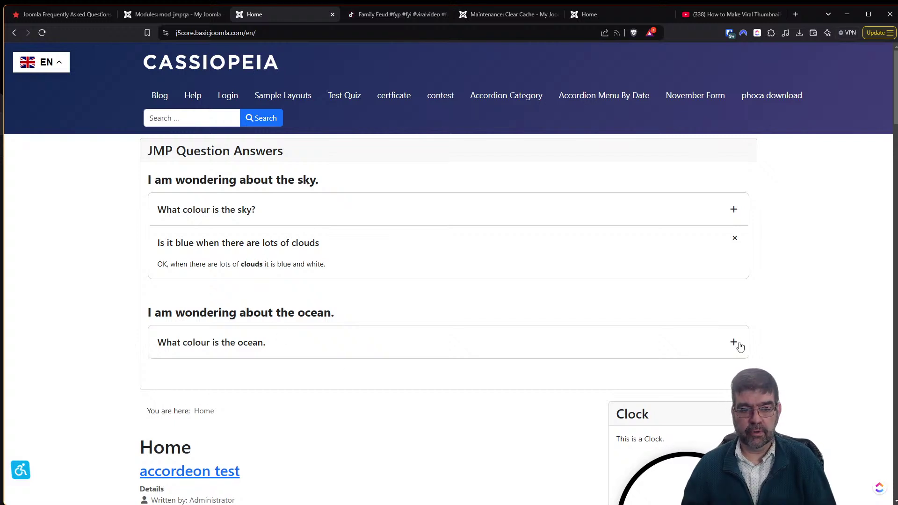
{"action": "left_click", "coordinate": [739, 345]}
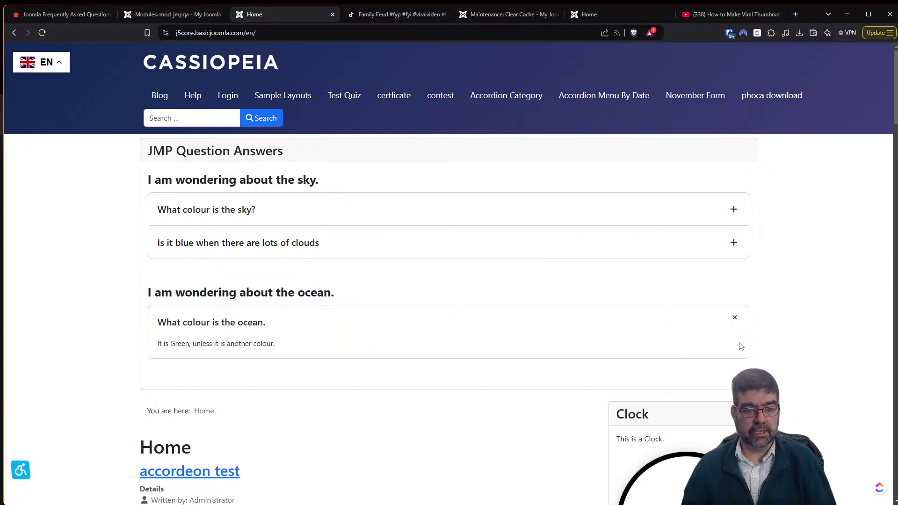
{"action": "left_click", "coordinate": [734, 210]}
{"action": "left_click", "coordinate": [735, 265]}
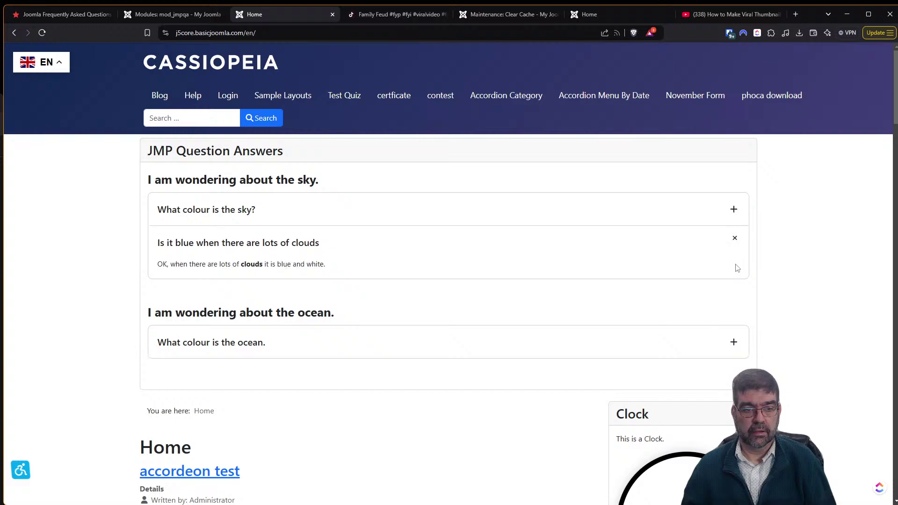
Set the FAQ module's Layout to List and Show Search Bar to Yes, then save it.
{"action": "left_click", "coordinate": [151, 16]}
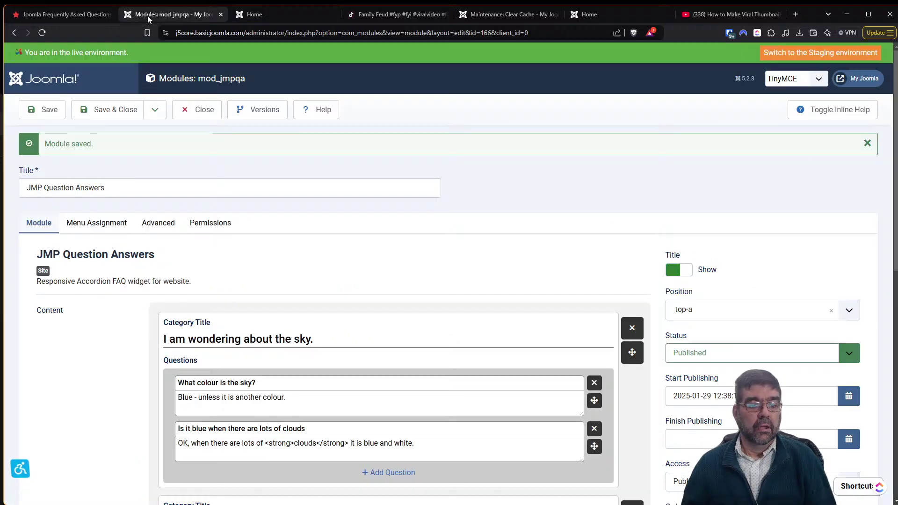
{"action": "scroll", "coordinate": [182, 315], "scroll_direction": "down", "scroll_amount": 7}
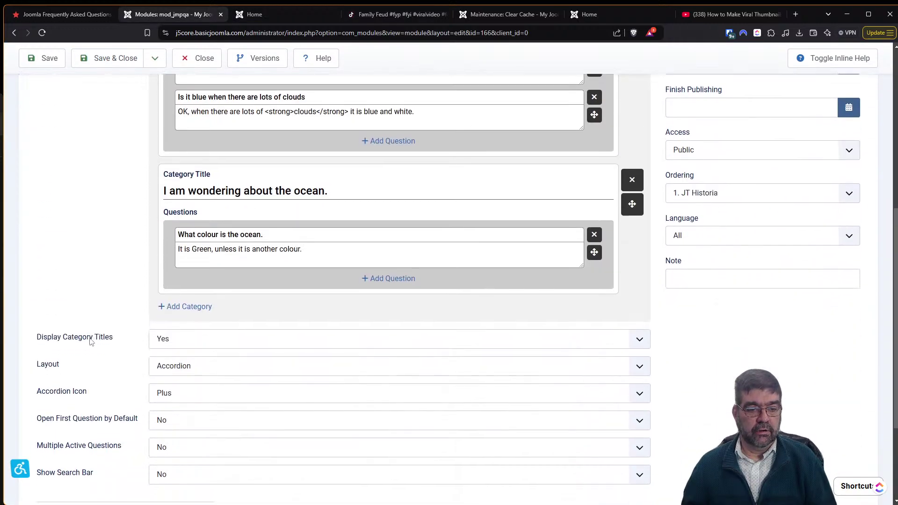
{"action": "scroll", "coordinate": [91, 342], "scroll_direction": "down", "scroll_amount": 1}
{"action": "left_click", "coordinate": [181, 328]}
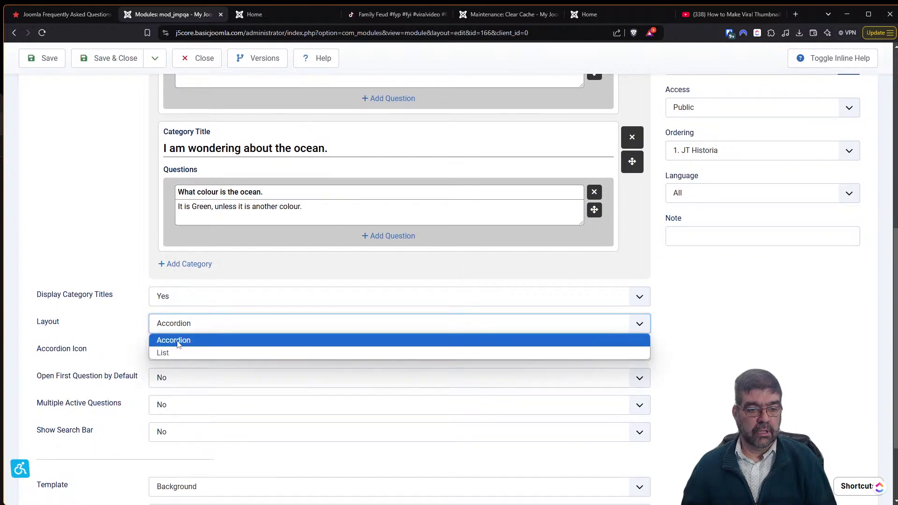
{"action": "left_click", "coordinate": [180, 354]}
{"action": "left_click", "coordinate": [180, 355]}
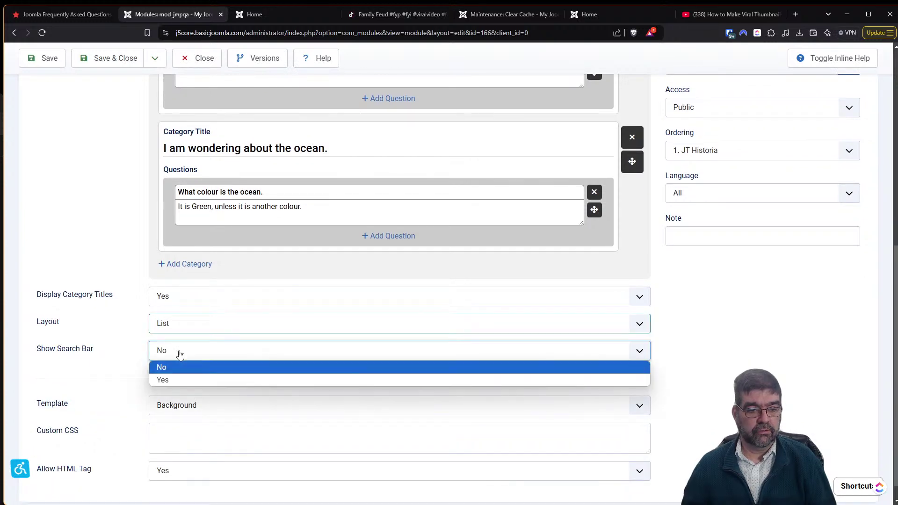
{"action": "left_click", "coordinate": [177, 381]}
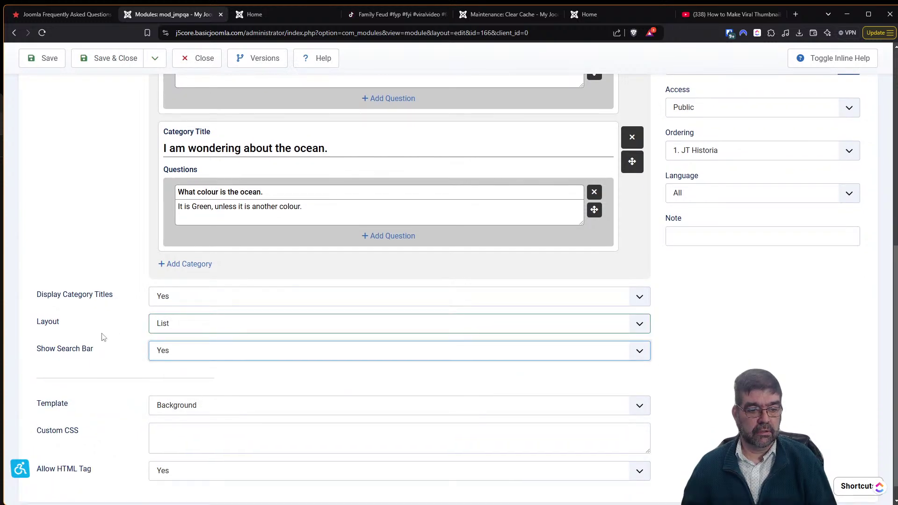
{"action": "scroll", "coordinate": [102, 337], "scroll_direction": "down", "scroll_amount": 1}
{"action": "left_click", "coordinate": [42, 58]}
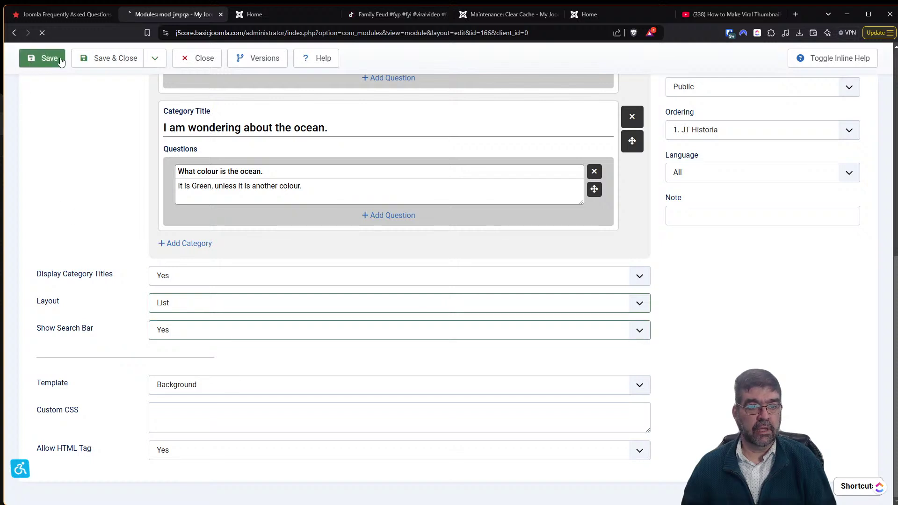
Reload the site home page to show the FAQ list with its search bar.
{"action": "left_click", "coordinate": [263, 14]}
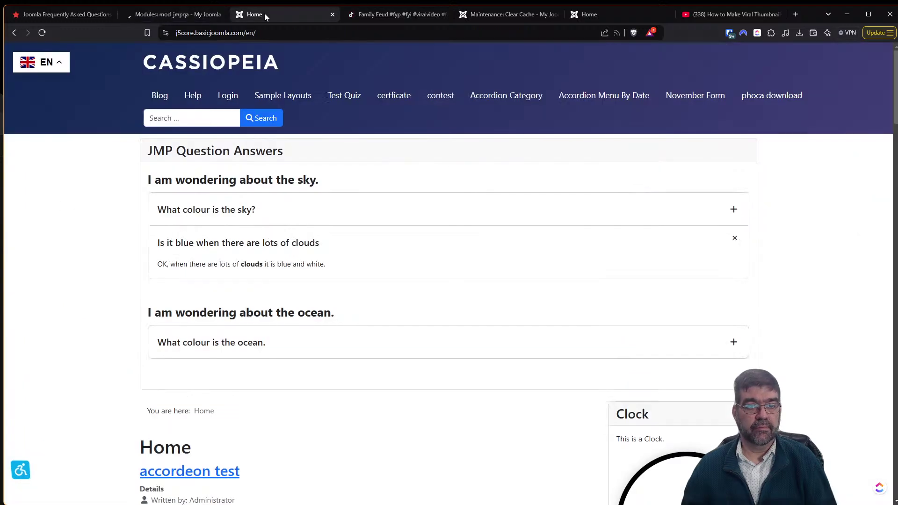
{"action": "left_click", "coordinate": [43, 33]}
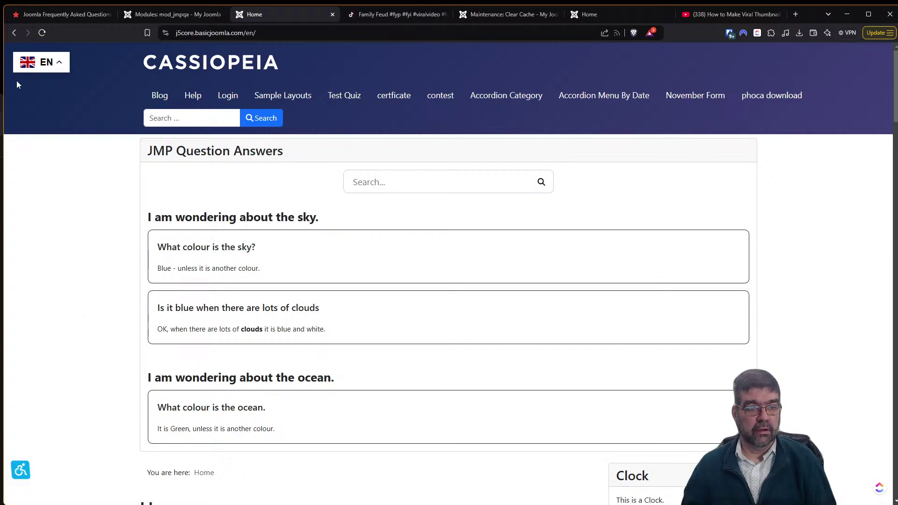
{"action": "left_click", "coordinate": [42, 33]}
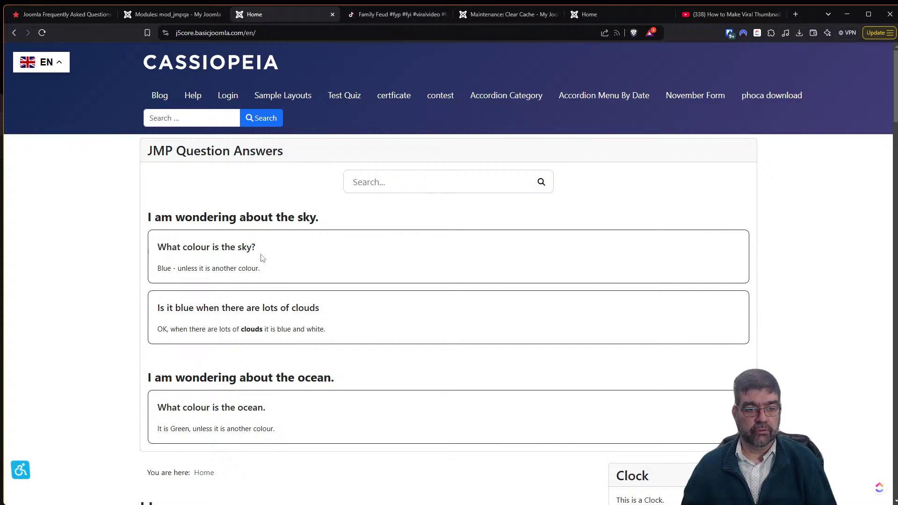
Search the FAQ for 'blue' and select the search term.
{"action": "left_click", "coordinate": [421, 182]}
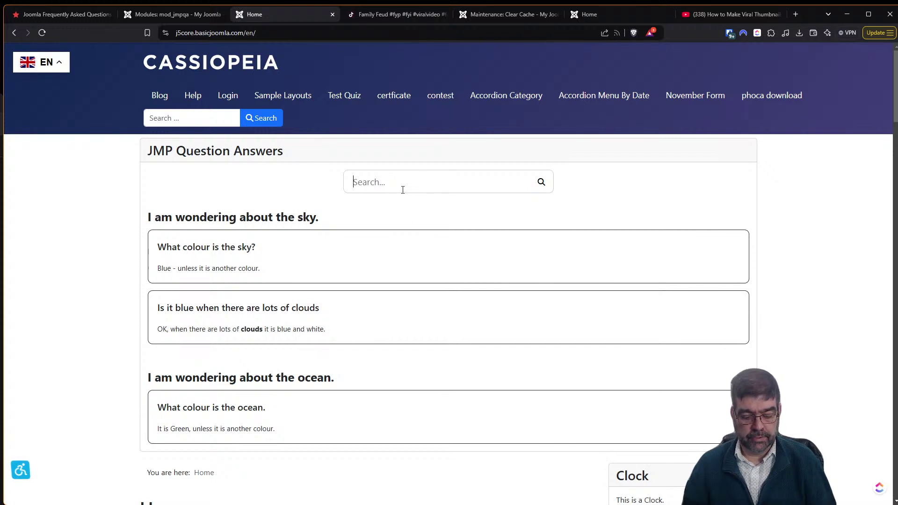
{"action": "type", "text": "blue"}
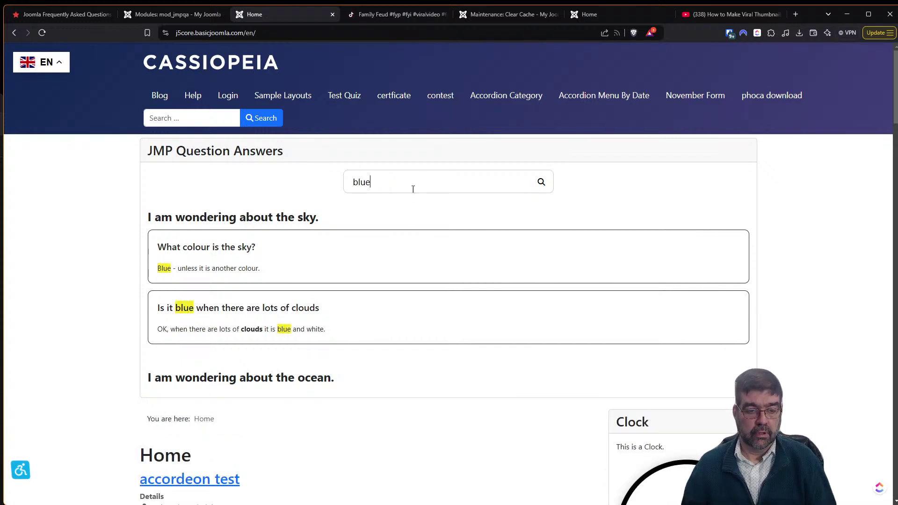
{"action": "scroll", "coordinate": [239, 308], "scroll_direction": "down", "scroll_amount": 6}
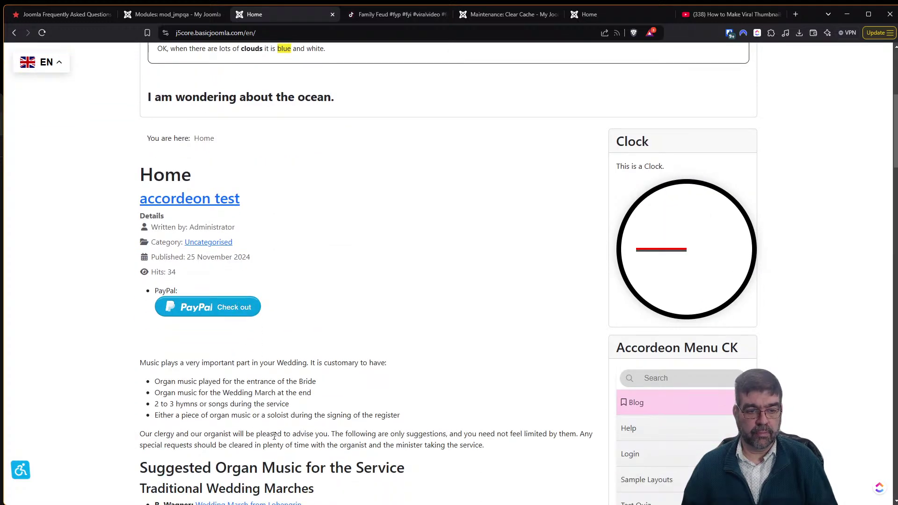
{"action": "scroll", "coordinate": [274, 436], "scroll_direction": "up", "scroll_amount": 6}
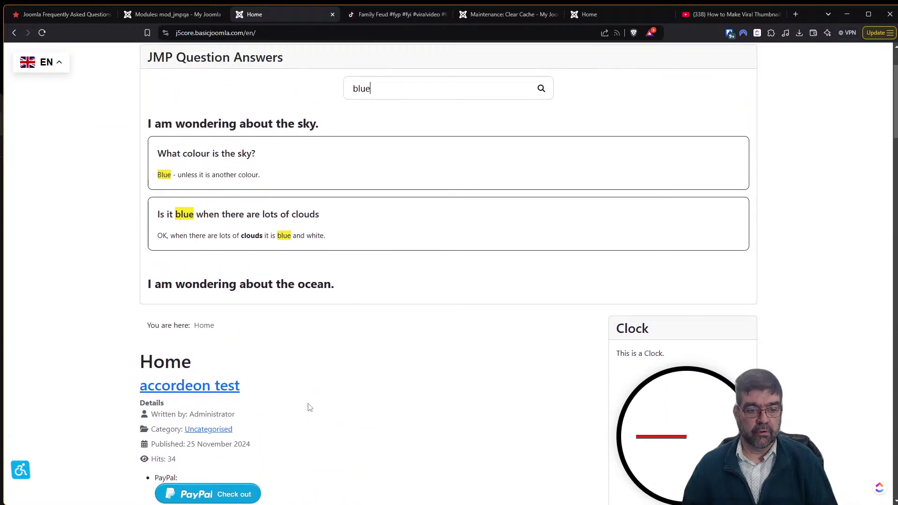
{"action": "left_click_drag", "start_coordinate": [381, 180], "coordinate": [327, 177]}
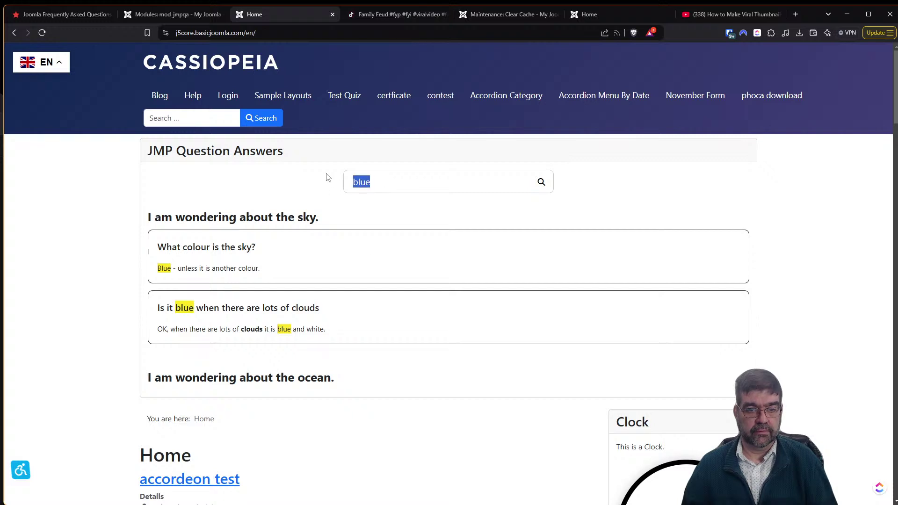
Search the FAQ for 'test', 'blue', 'ocean' and 'billing' in turn, clearing the box after each.
{"action": "type", "text": "test"}
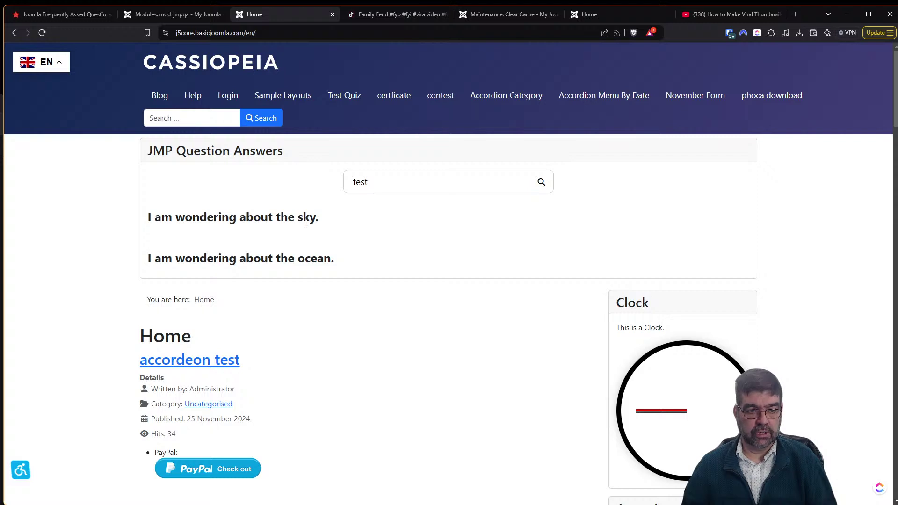
{"action": "left_click_drag", "start_coordinate": [428, 187], "coordinate": [330, 181]}
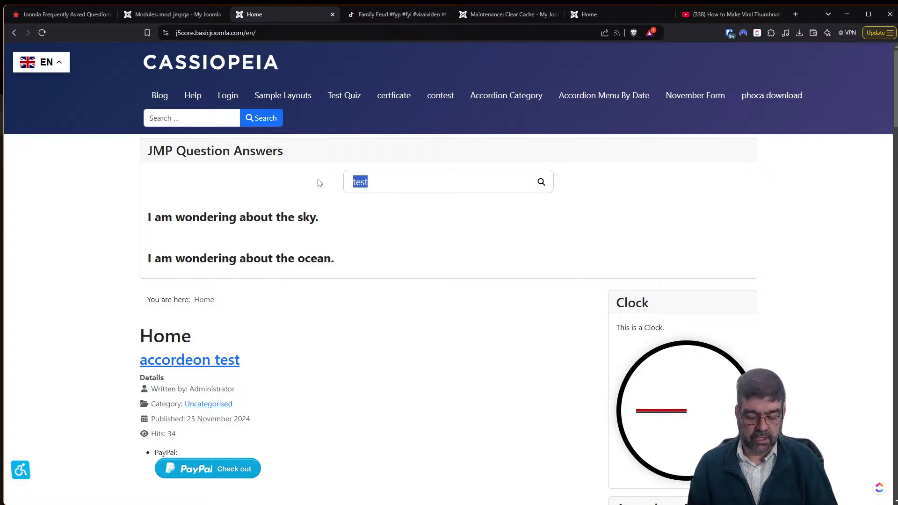
{"action": "type", "text": "blue"}
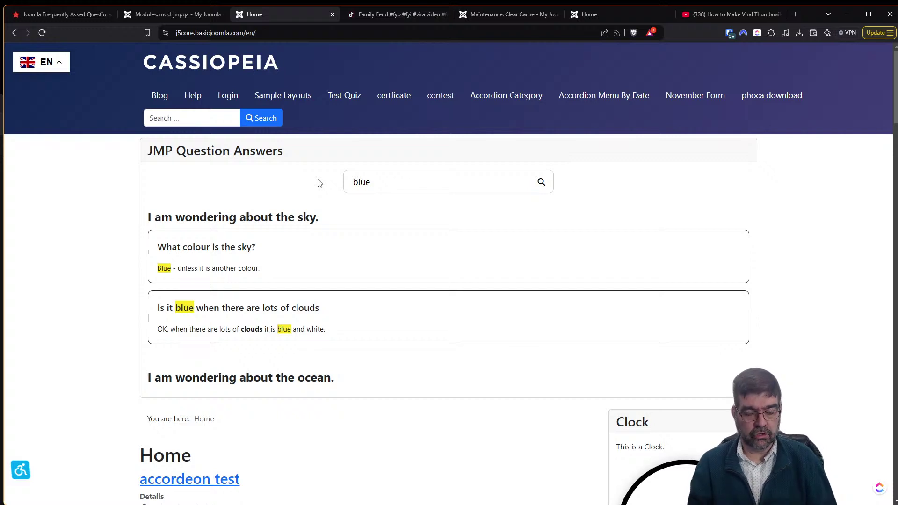
{"action": "key", "text": "BackSpace"}
{"action": "key", "text": "BackSpace"}
{"action": "key", "text": "BackSpace"}
{"action": "key", "text": "BackSpace"}
{"action": "type", "text": "ocean"}
{"action": "key", "text": "BackSpace"}
{"action": "key", "text": "BackSpace"}
{"action": "key", "text": "BackSpace"}
{"action": "key", "text": "BackSpace"}
{"action": "key", "text": "BackSpace"}
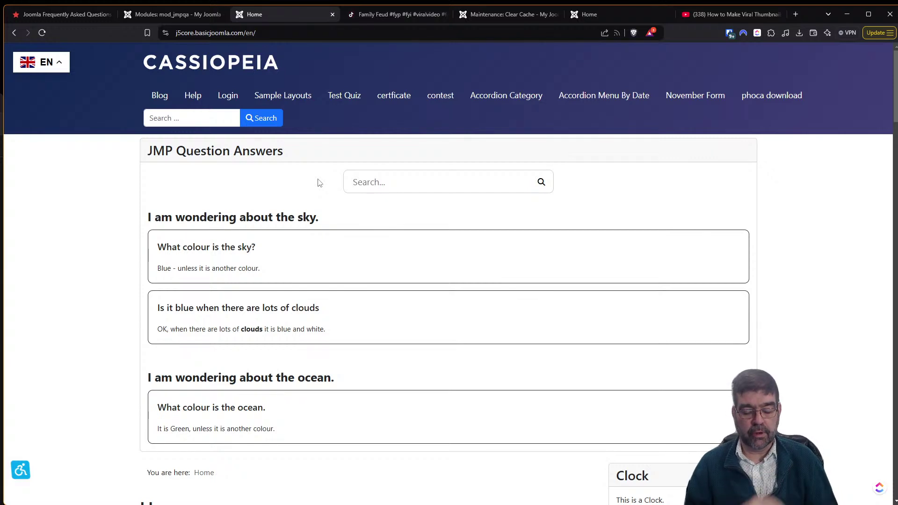
{"action": "type", "text": "billing"}
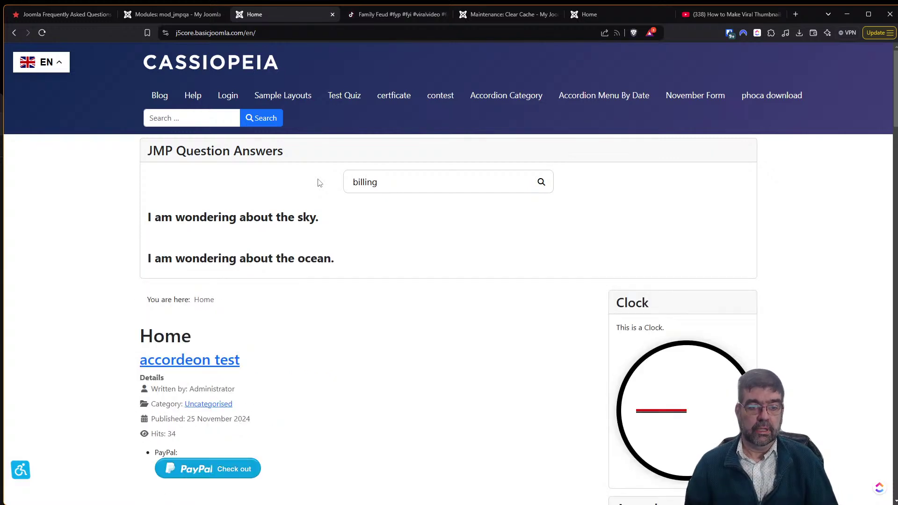
{"action": "key", "text": "BackSpace"}
{"action": "key", "text": "BackSpace"}
{"action": "key", "text": "BackSpace"}
{"action": "key", "text": "BackSpace"}
{"action": "key", "text": "BackSpace"}
{"action": "key", "text": "BackSpace"}
{"action": "key", "text": "BackSpace"}
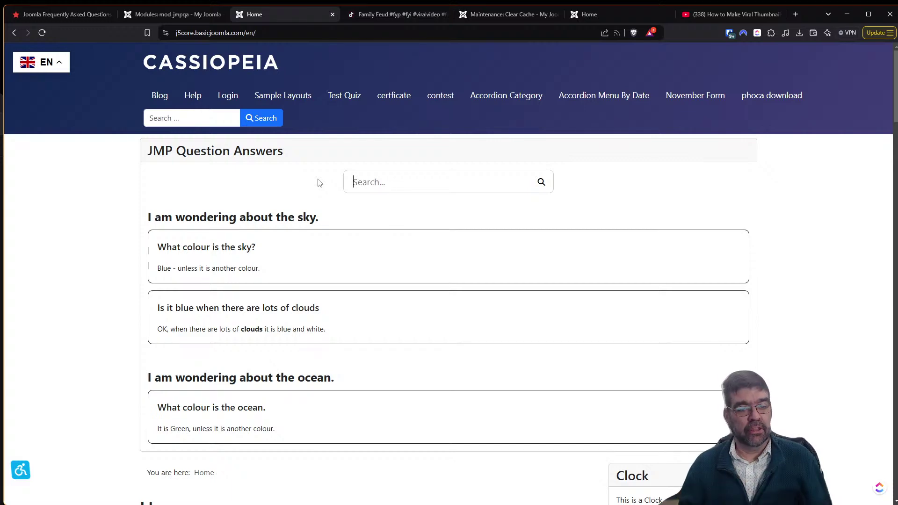
Switch the FAQ module's Layout to Accordion and save the module.
{"action": "left_click", "coordinate": [141, 17]}
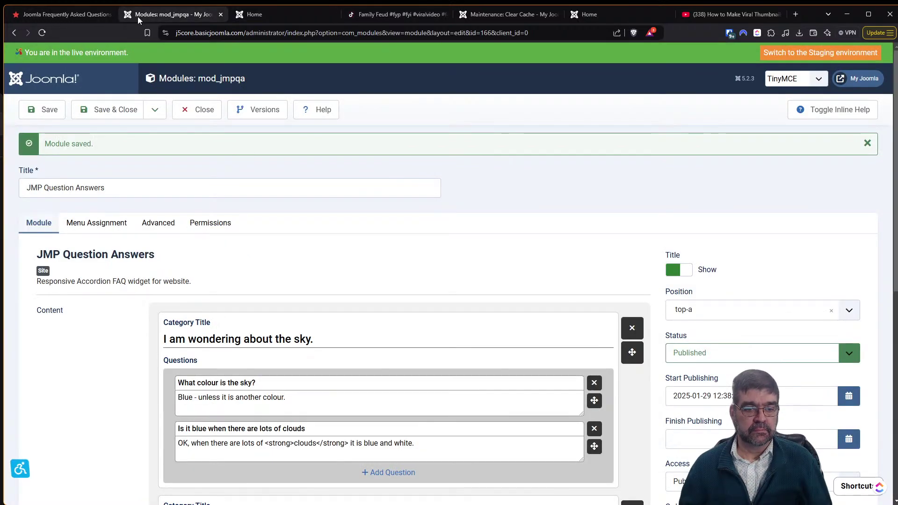
{"action": "scroll", "coordinate": [138, 223], "scroll_direction": "down", "scroll_amount": 7}
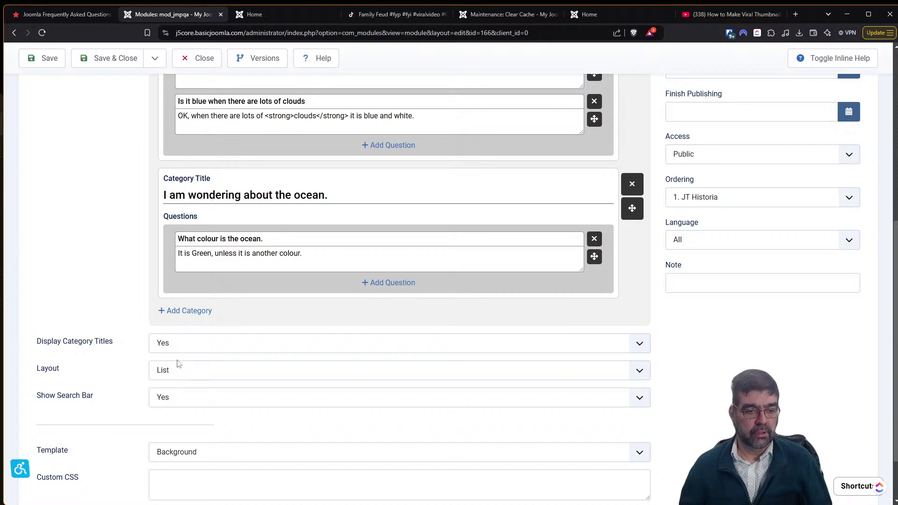
{"action": "left_click", "coordinate": [178, 377]}
{"action": "left_click", "coordinate": [184, 386]}
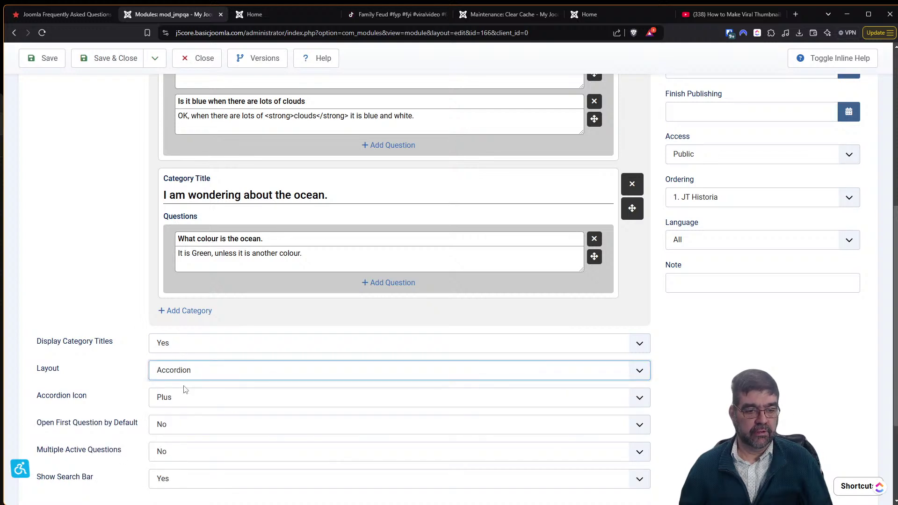
{"action": "scroll", "coordinate": [105, 325], "scroll_direction": "down", "scroll_amount": 3}
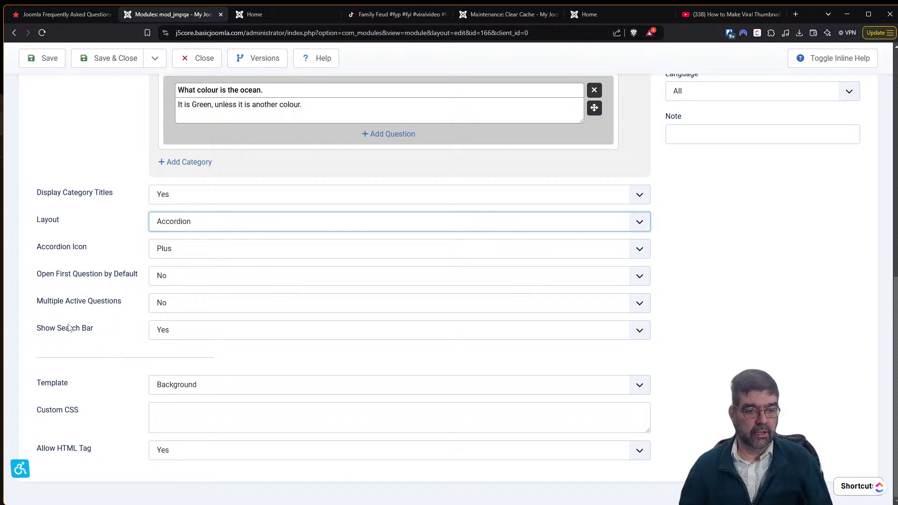
{"action": "left_click", "coordinate": [45, 63]}
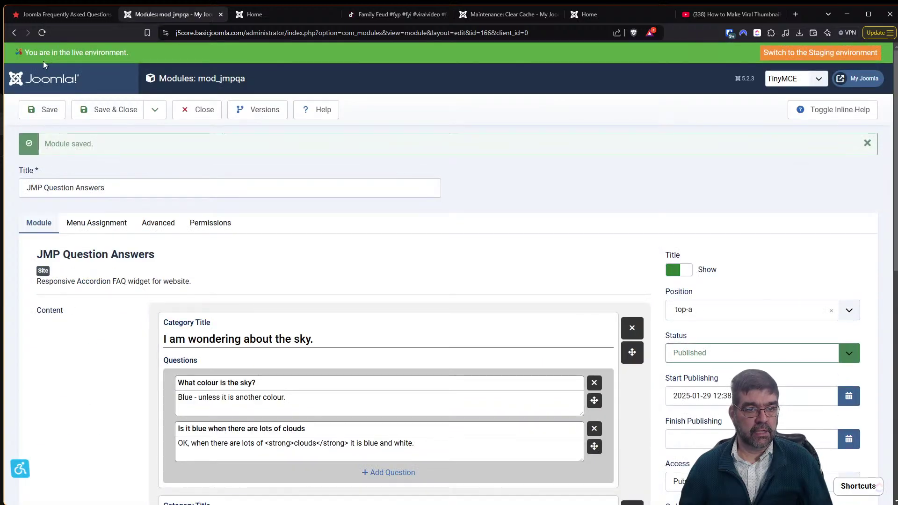
Reload the site home page and search the accordion FAQ for 'blue'.
{"action": "left_click", "coordinate": [276, 11]}
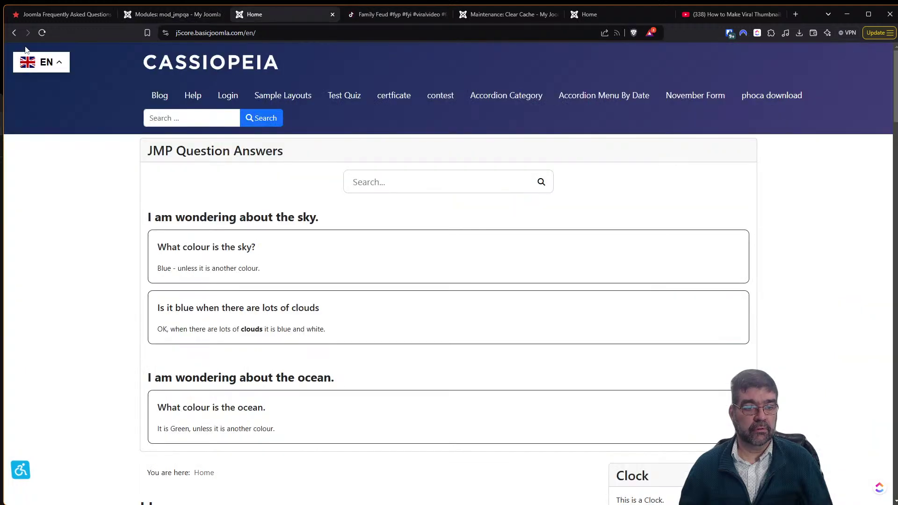
{"action": "left_click", "coordinate": [40, 35]}
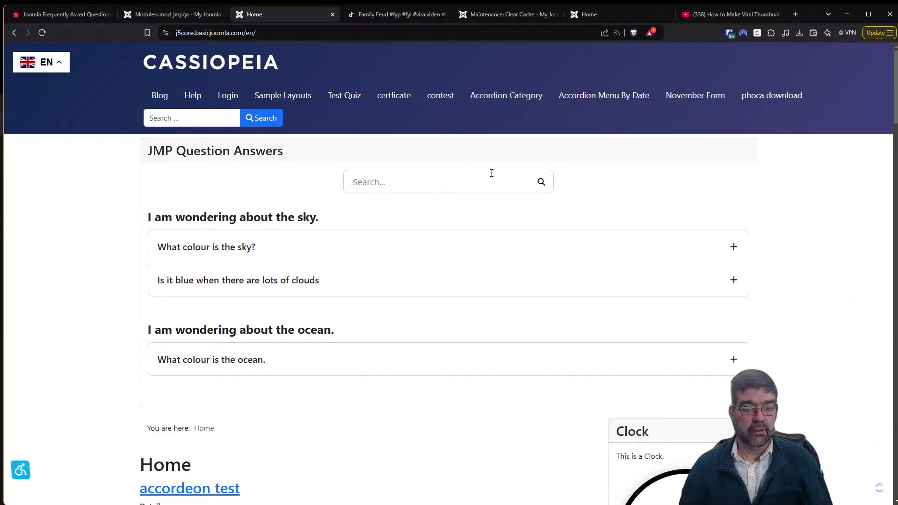
{"action": "left_click", "coordinate": [474, 186]}
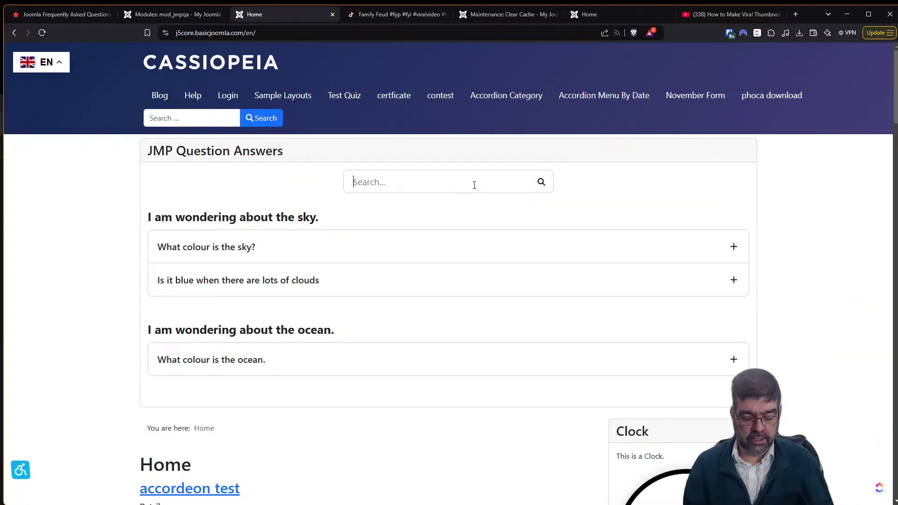
{"action": "type", "text": "blue"}
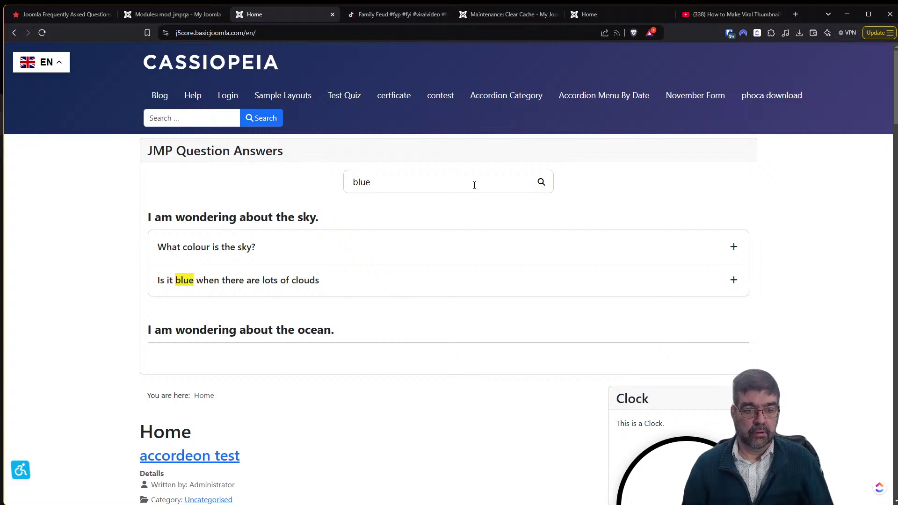
Try 'ocean', then search 'blue' again and toggle the highlighted clouds question open and closed.
{"action": "key", "text": "BackSpace"}
{"action": "key", "text": "BackSpace"}
{"action": "key", "text": "BackSpace"}
{"action": "key", "text": "BackSpace"}
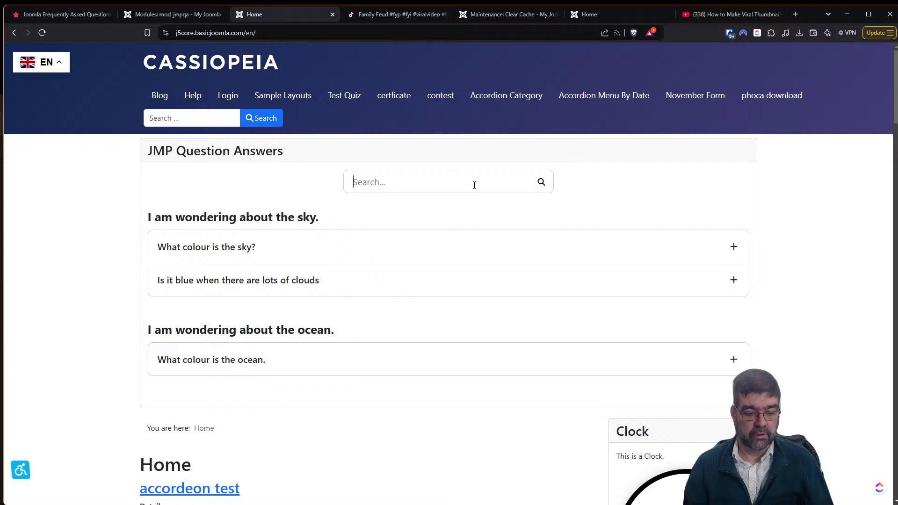
{"action": "type", "text": "ocean"}
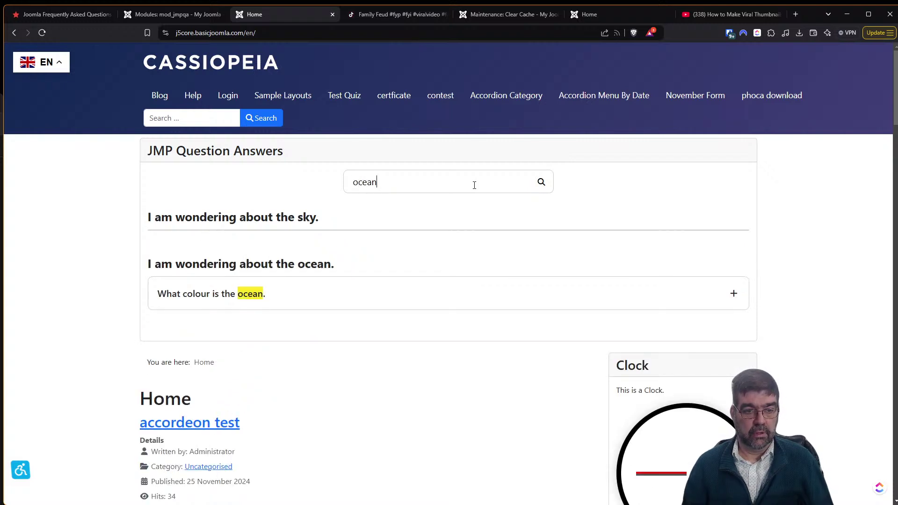
{"action": "key", "text": "BackSpace"}
{"action": "key", "text": "BackSpace"}
{"action": "key", "text": "BackSpace"}
{"action": "key", "text": "BackSpace"}
{"action": "key", "text": "BackSpace"}
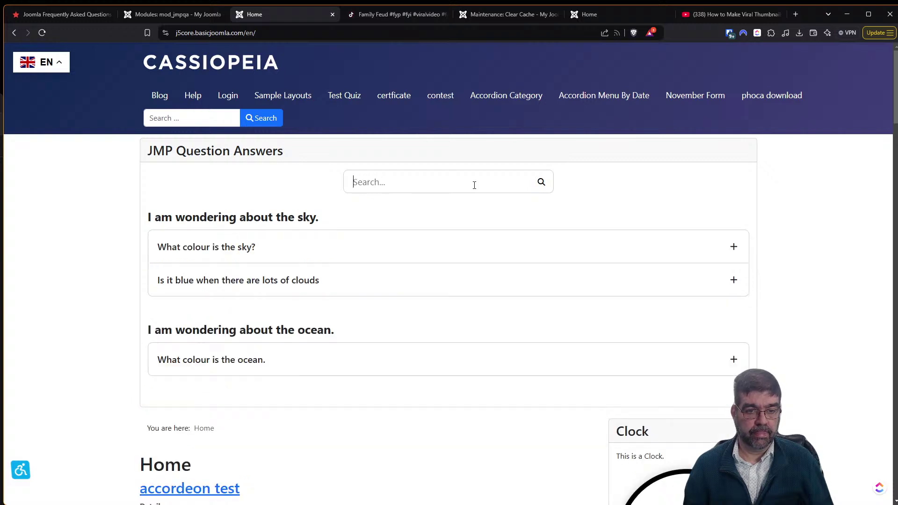
{"action": "type", "text": "blue"}
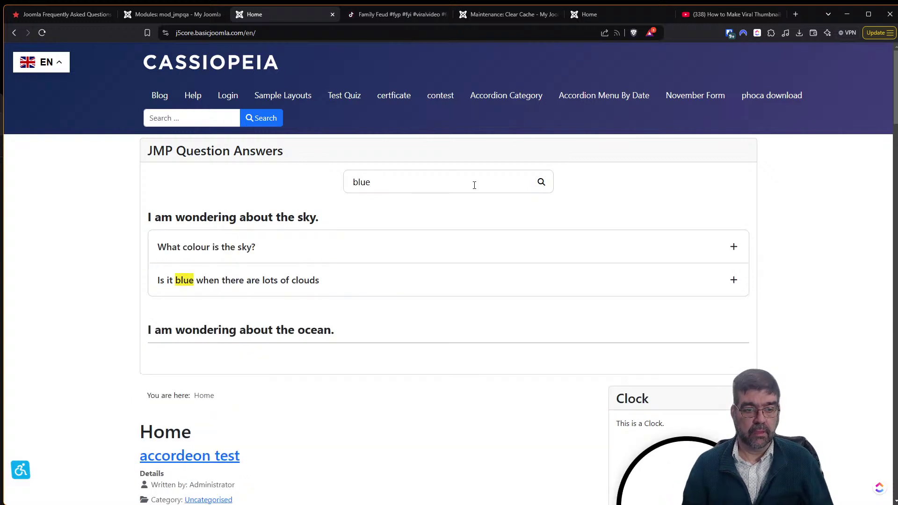
{"action": "left_click", "coordinate": [264, 293]}
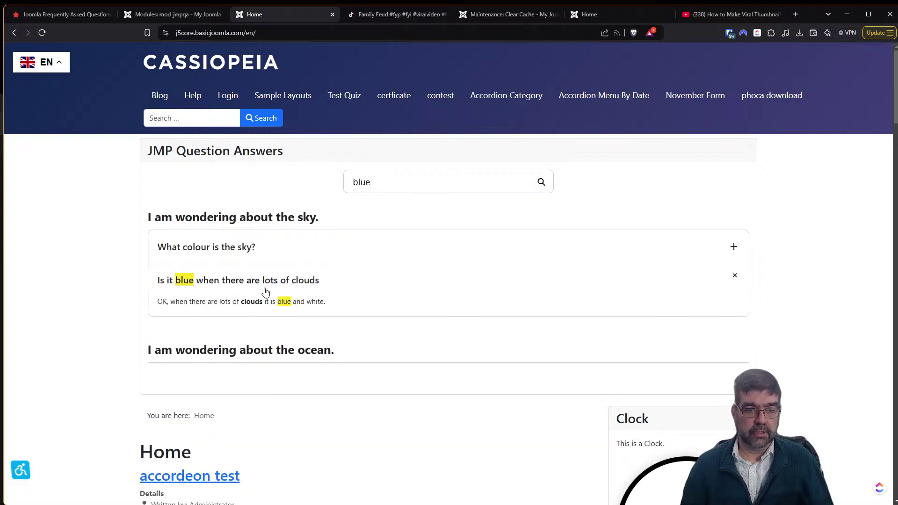
{"action": "left_click", "coordinate": [269, 293]}
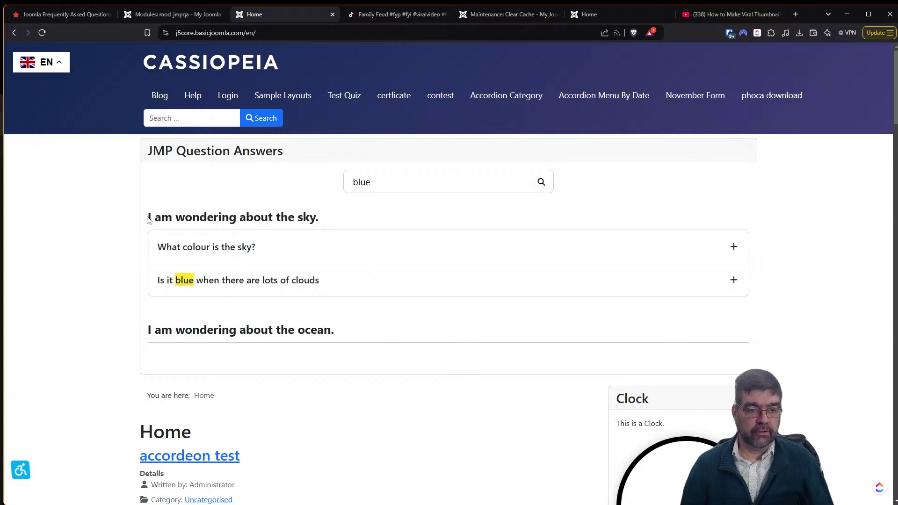
{"action": "right_click", "coordinate": [149, 217]}
{"action": "left_click", "coordinate": [222, 441]}
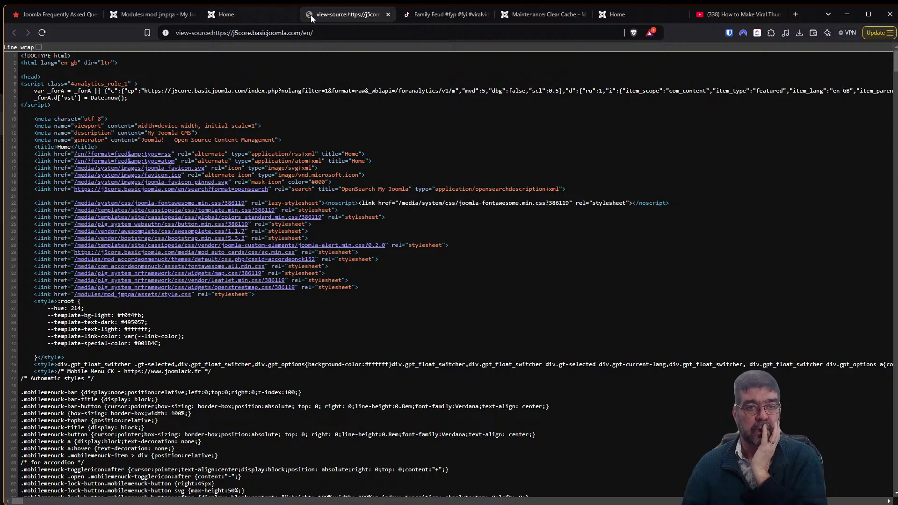
{"action": "left_click", "coordinate": [388, 15]}
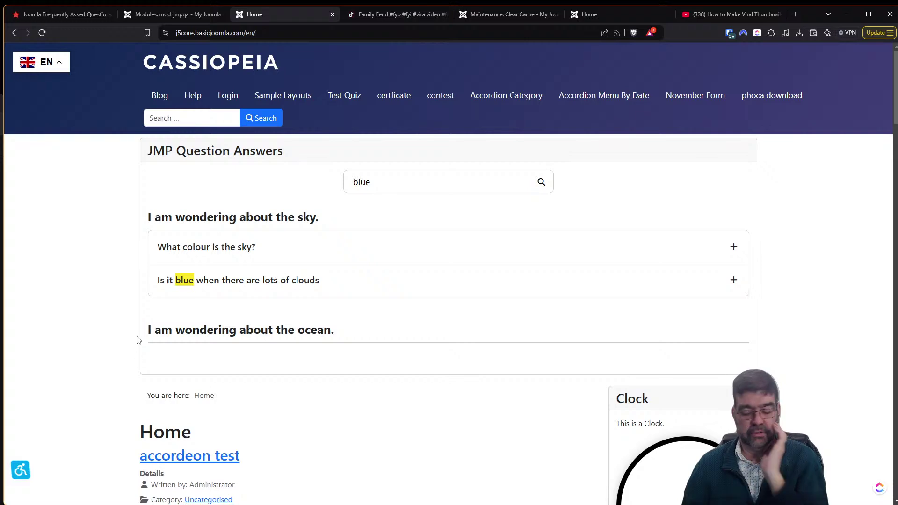
{"action": "key", "text": "F12"}
{"action": "scroll", "coordinate": [37, 328], "scroll_direction": "down", "scroll_amount": 1}
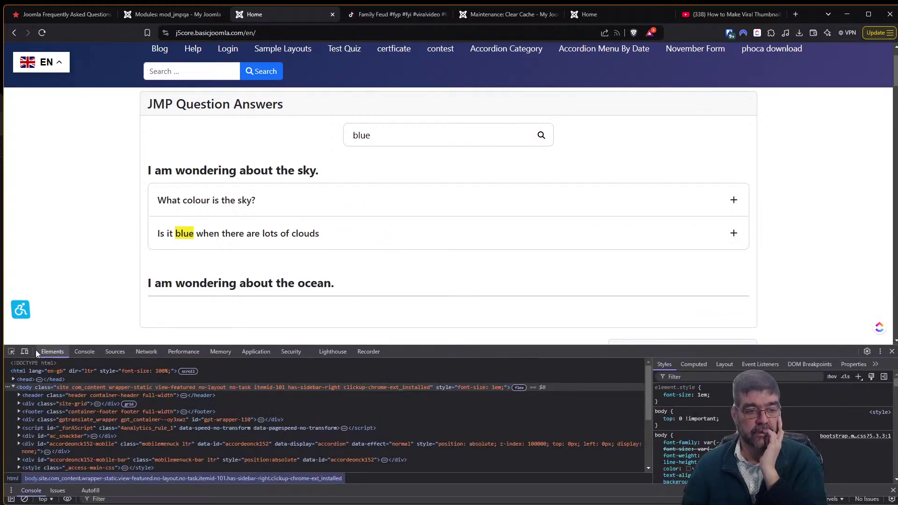
{"action": "left_click", "coordinate": [11, 351]}
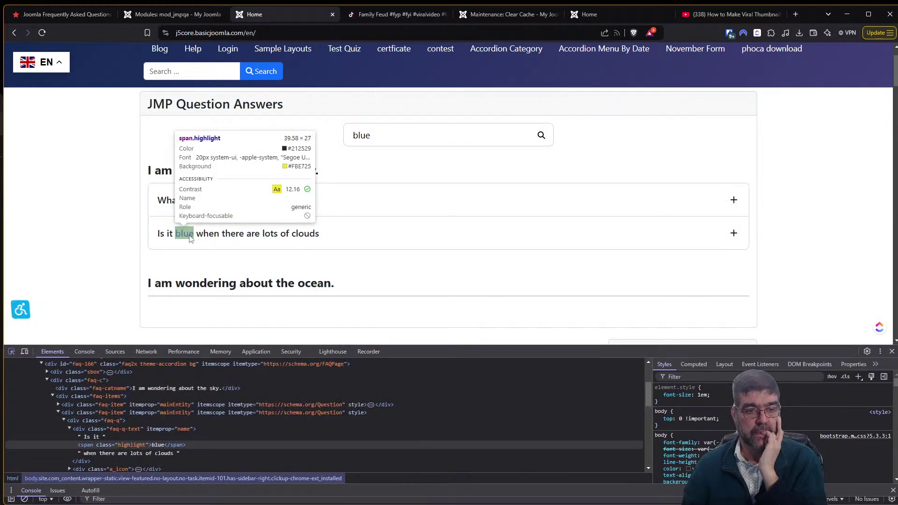
{"action": "left_click", "coordinate": [154, 240]}
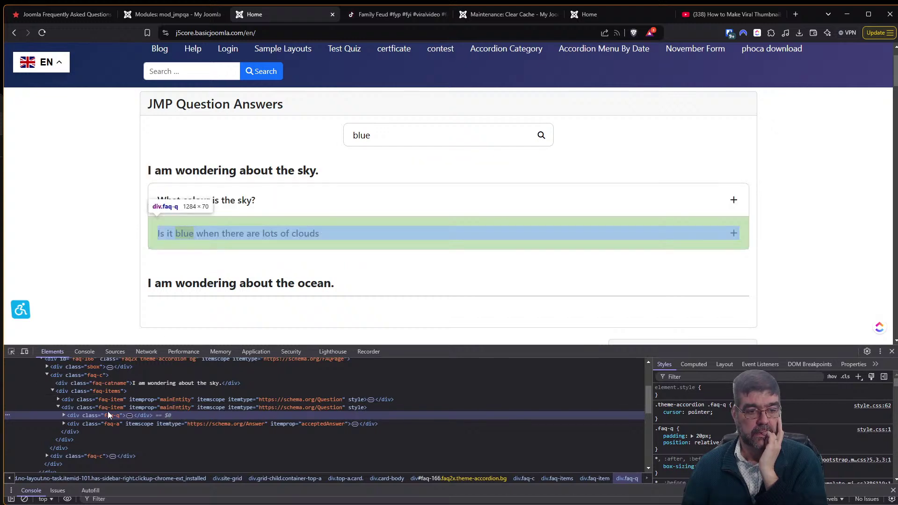
{"action": "scroll", "coordinate": [108, 411], "scroll_direction": "up", "scroll_amount": 2}
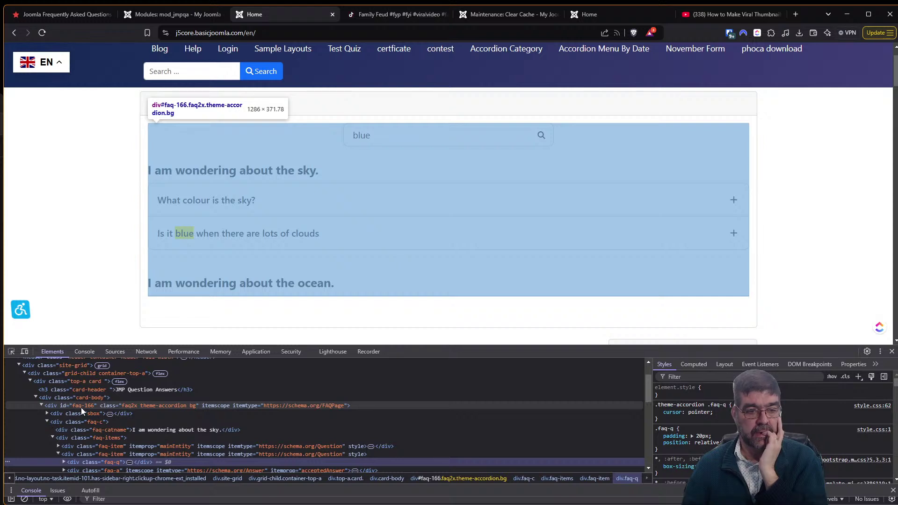
{"action": "left_click", "coordinate": [80, 408]}
{"action": "scroll", "coordinate": [80, 408], "scroll_direction": "up", "scroll_amount": 2}
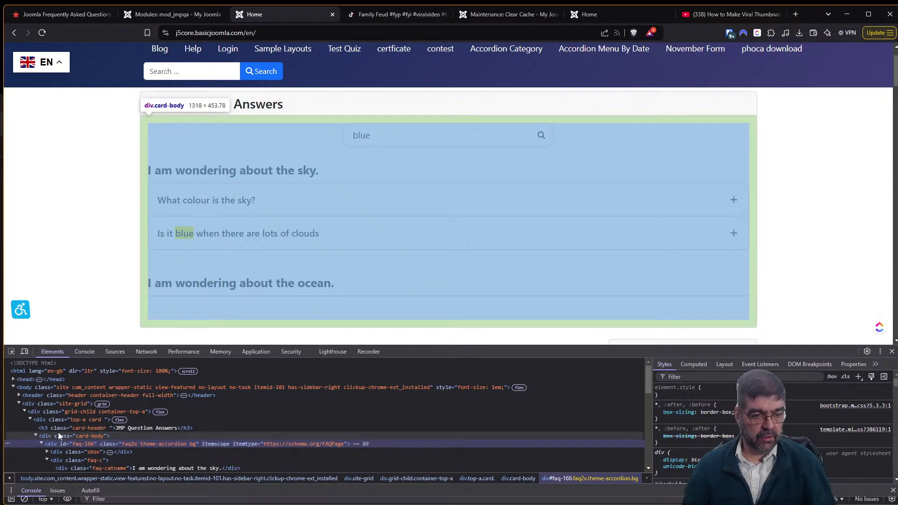
{"action": "scroll", "coordinate": [58, 432], "scroll_direction": "down", "scroll_amount": 1}
{"action": "scroll", "coordinate": [58, 433], "scroll_direction": "down", "scroll_amount": 1}
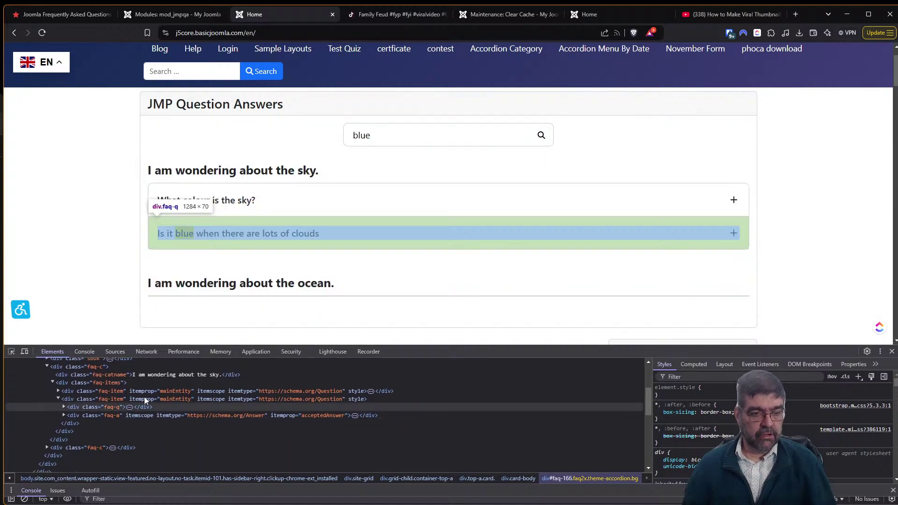
{"action": "left_click", "coordinate": [892, 352]}
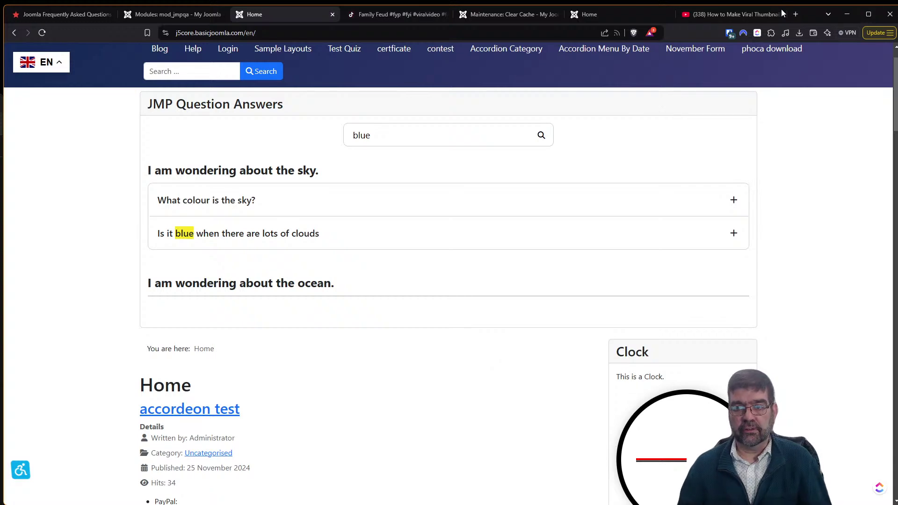
Search Google for 'how to wash a cat' in a new tab.
{"action": "left_click", "coordinate": [795, 14]}
{"action": "type", "text": "google"}
{"action": "key", "text": "Return"}
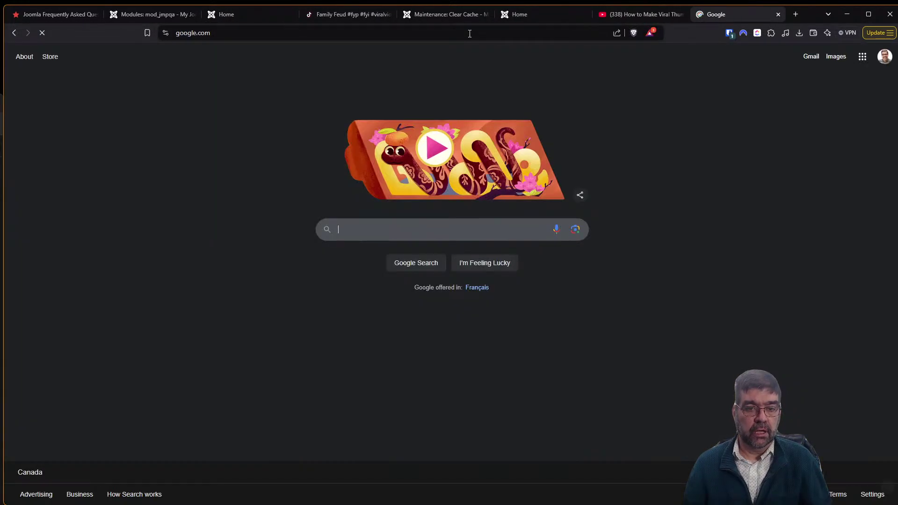
{"action": "type", "text": "how to w"}
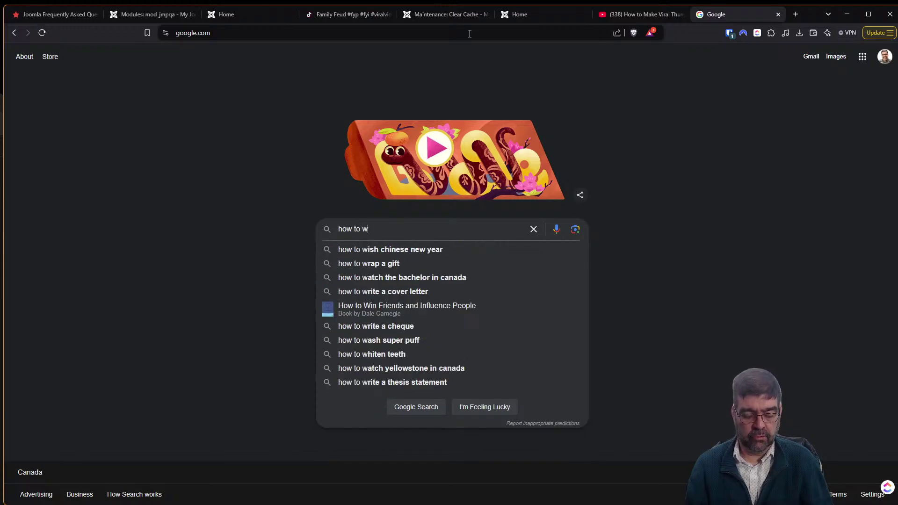
{"action": "type", "text": "ash a cat"}
{"action": "key", "text": "Return"}
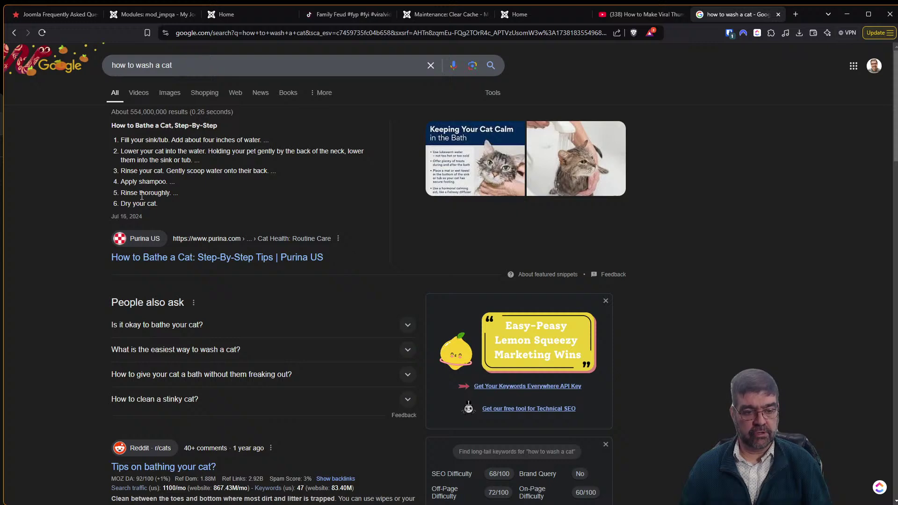
Open Purina's cat-bathing article, select its step-by-step instructions, and return to the JoomHelper page.
{"action": "scroll", "coordinate": [142, 195], "scroll_direction": "down", "scroll_amount": 3}
{"action": "scroll", "coordinate": [143, 196], "scroll_direction": "down", "scroll_amount": 3}
{"action": "scroll", "coordinate": [154, 195], "scroll_direction": "up", "scroll_amount": 2}
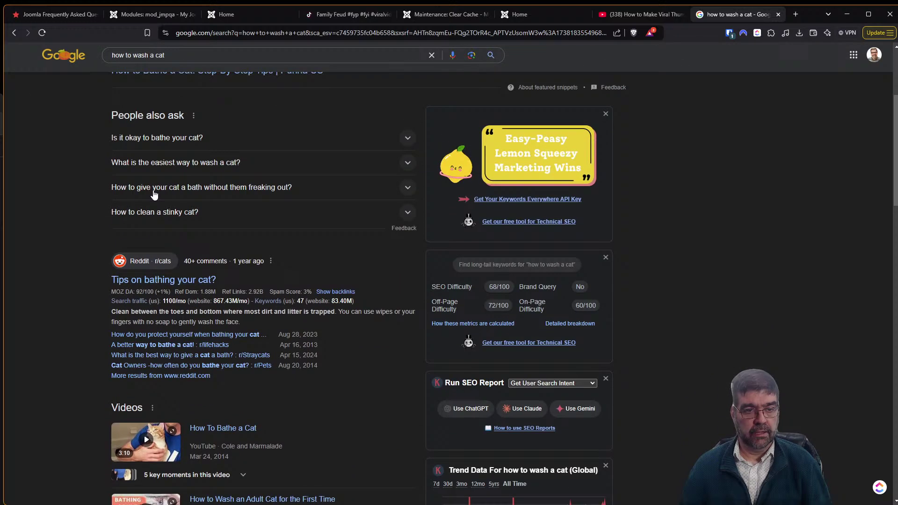
{"action": "scroll", "coordinate": [156, 190], "scroll_direction": "up", "scroll_amount": 2}
{"action": "scroll", "coordinate": [156, 190], "scroll_direction": "up", "scroll_amount": 2}
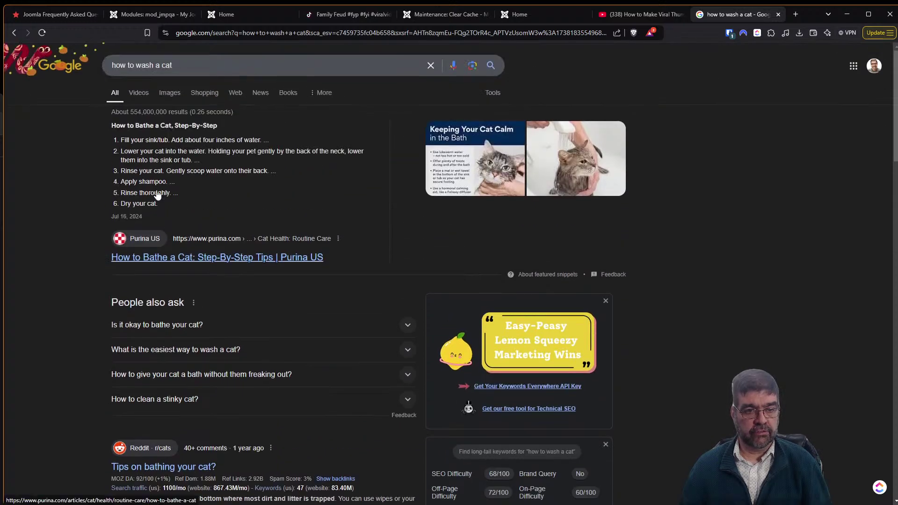
{"action": "left_click", "coordinate": [206, 258]}
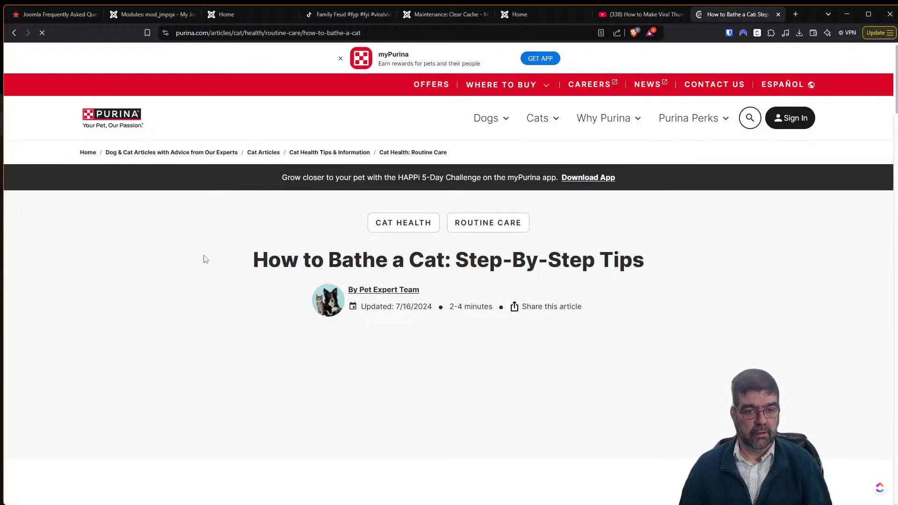
{"action": "scroll", "coordinate": [206, 260], "scroll_direction": "down", "scroll_amount": 10}
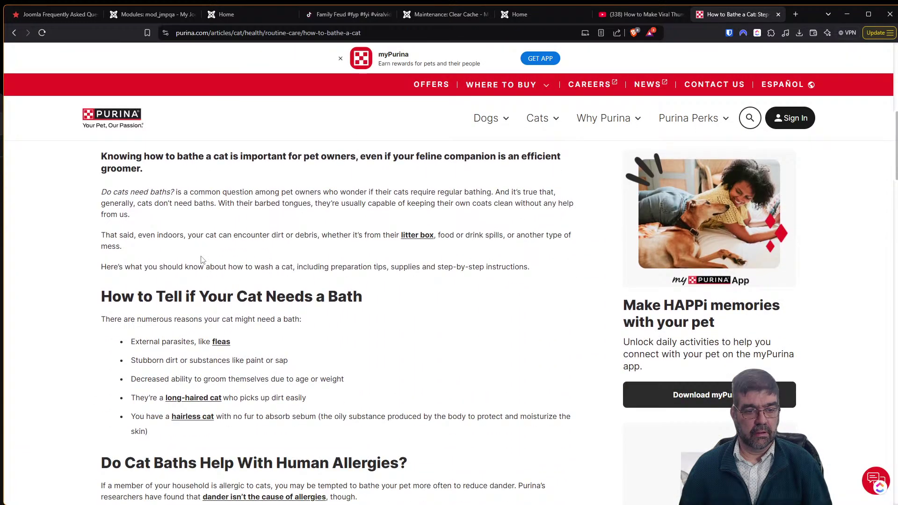
{"action": "scroll", "coordinate": [201, 260], "scroll_direction": "down", "scroll_amount": 10}
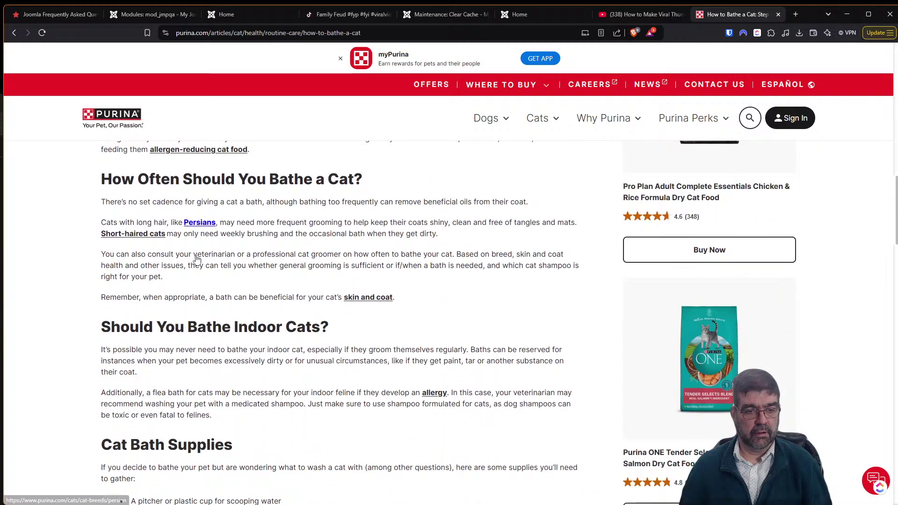
{"action": "scroll", "coordinate": [197, 259], "scroll_direction": "down", "scroll_amount": 15}
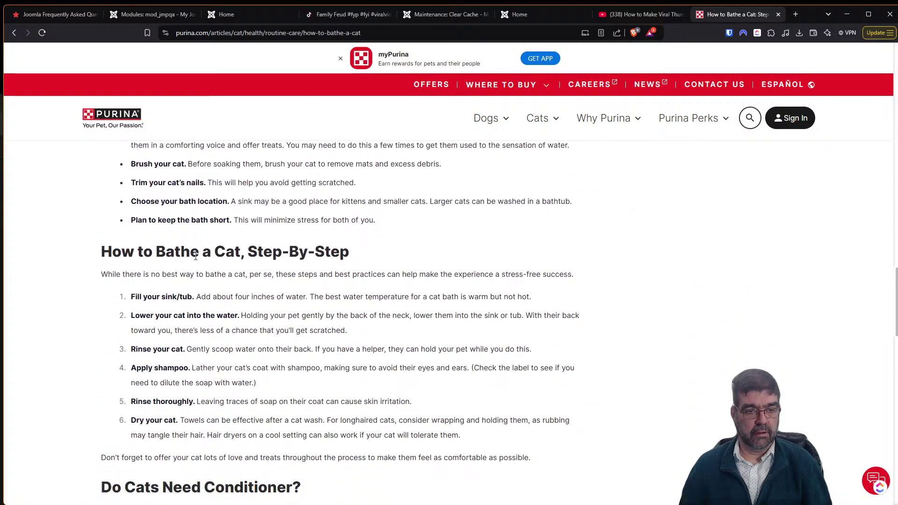
{"action": "scroll", "coordinate": [196, 257], "scroll_direction": "up", "scroll_amount": 2}
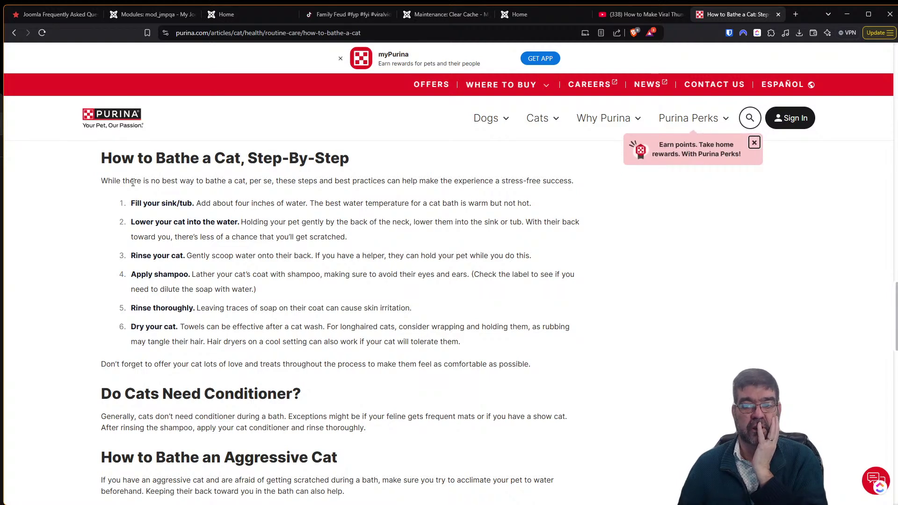
{"action": "left_click_drag", "start_coordinate": [137, 181], "coordinate": [307, 324]}
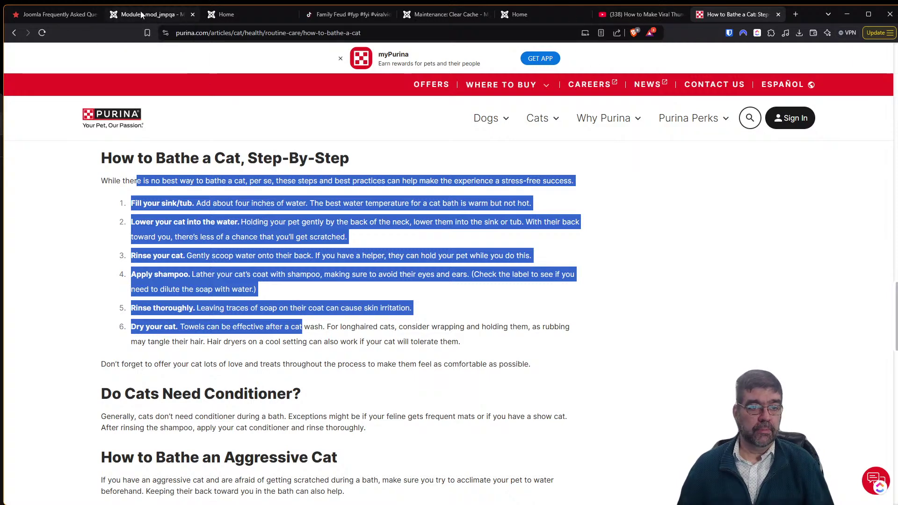
{"action": "left_click", "coordinate": [42, 14]}
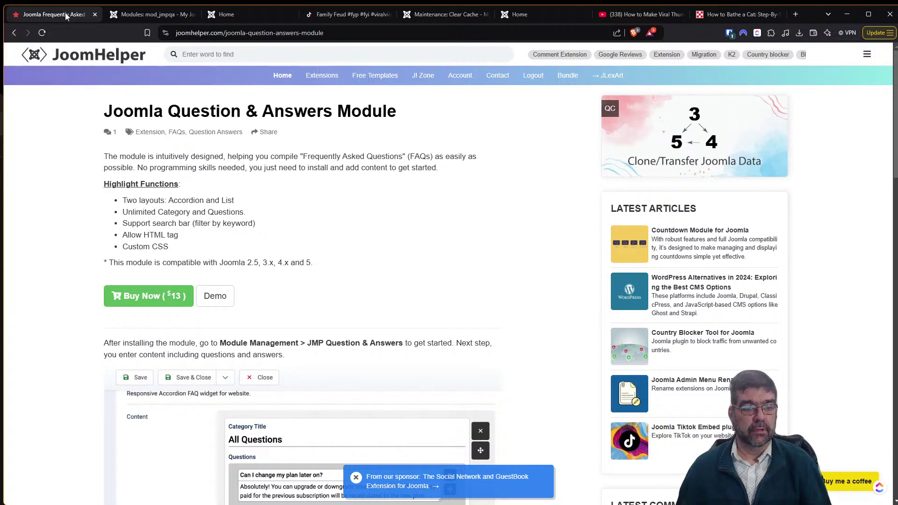
Download the Joomla Slideshow Extension from JoomHelper's results and return to the FAQ module editor.
{"action": "left_click", "coordinate": [18, 36]}
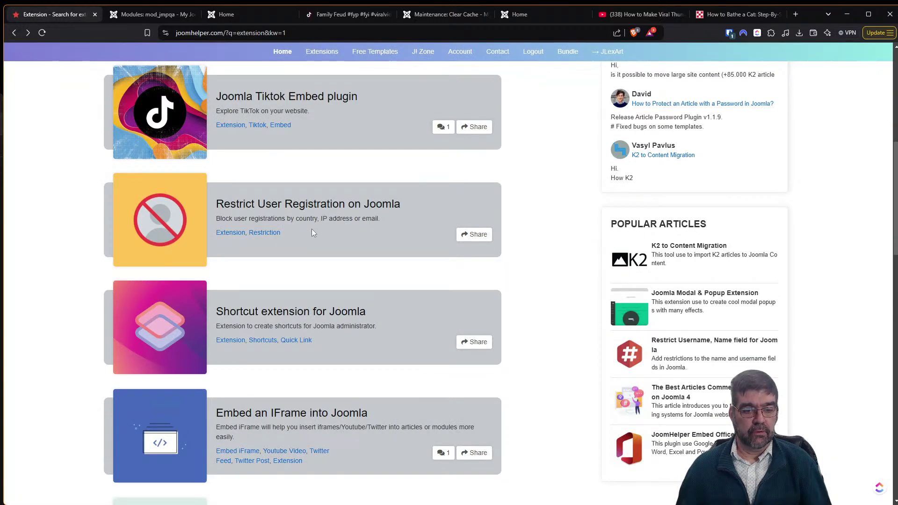
{"action": "scroll", "coordinate": [313, 229], "scroll_direction": "down", "scroll_amount": 2}
{"action": "scroll", "coordinate": [304, 230], "scroll_direction": "down", "scroll_amount": 5}
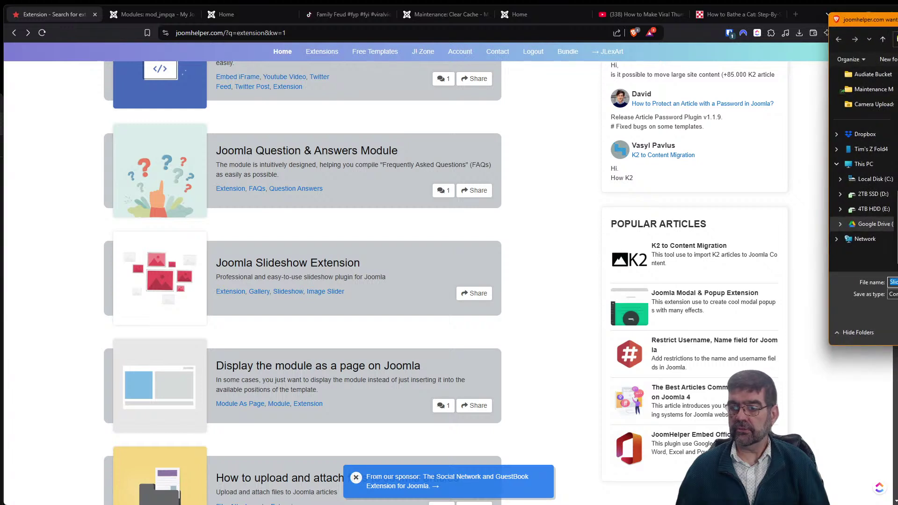
{"action": "key", "text": "Return"}
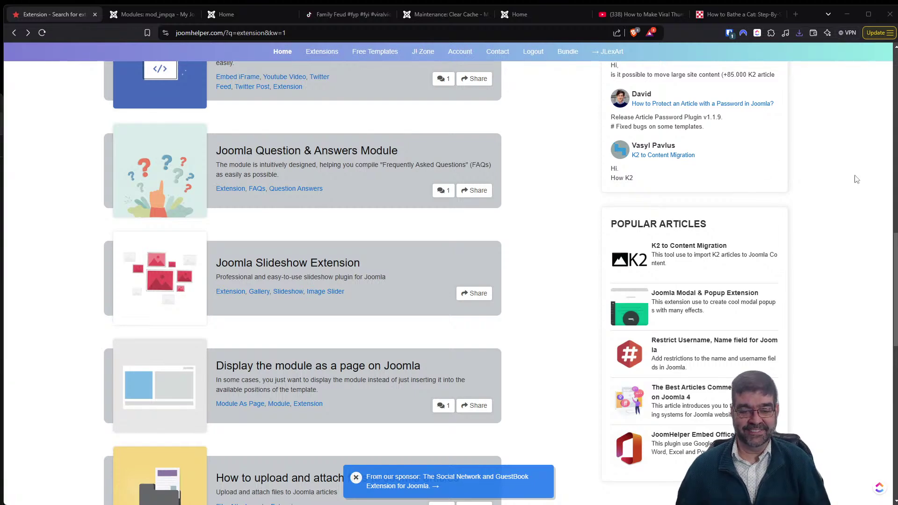
{"action": "left_click", "coordinate": [149, 15]}
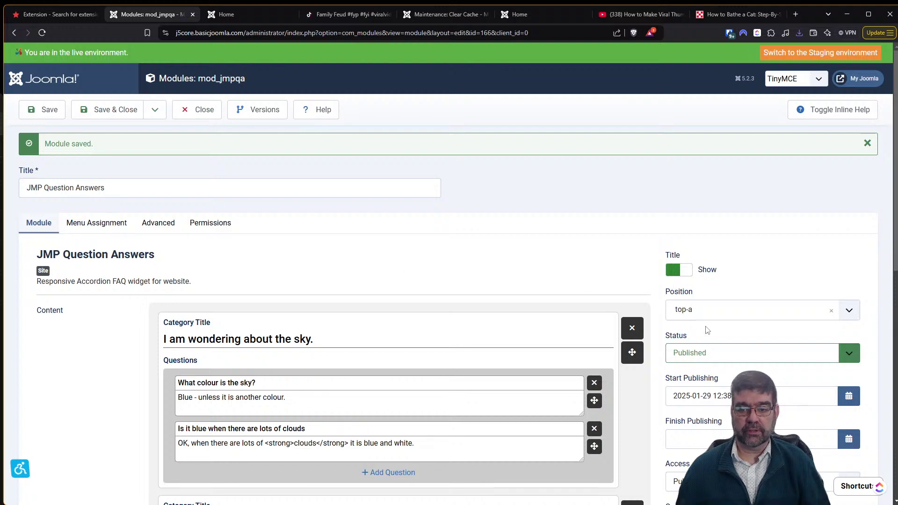
Set the FAQ module to Unpublished, save and close it, then go to System > Install Extensions.
{"action": "left_click", "coordinate": [714, 362]}
{"action": "left_click", "coordinate": [693, 381]}
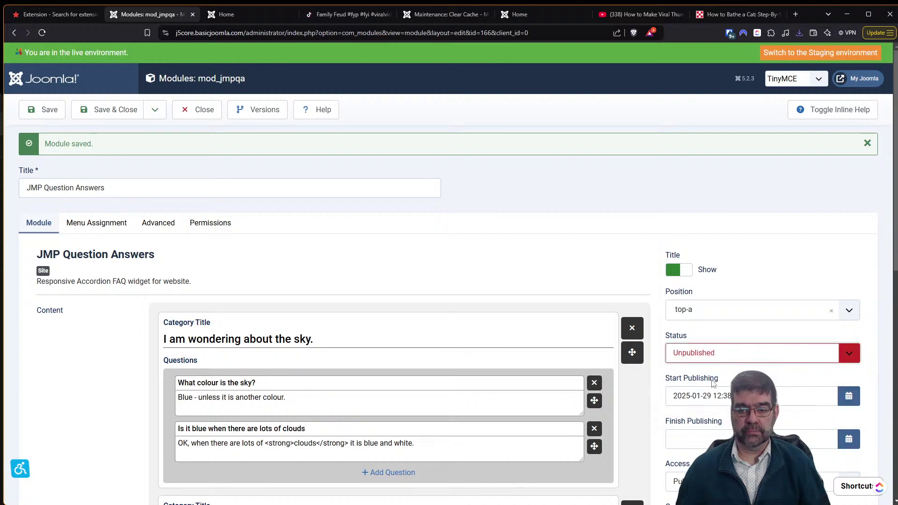
{"action": "left_click", "coordinate": [126, 107]}
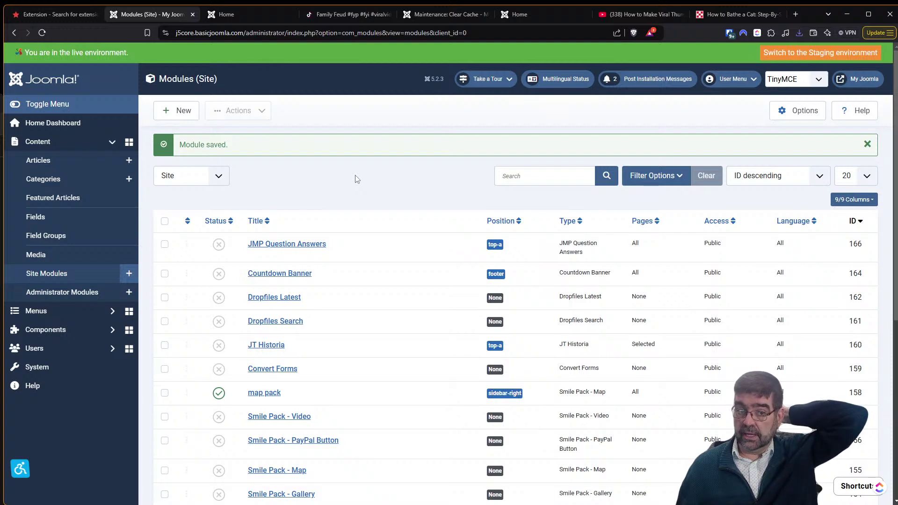
{"action": "left_click", "coordinate": [64, 369]}
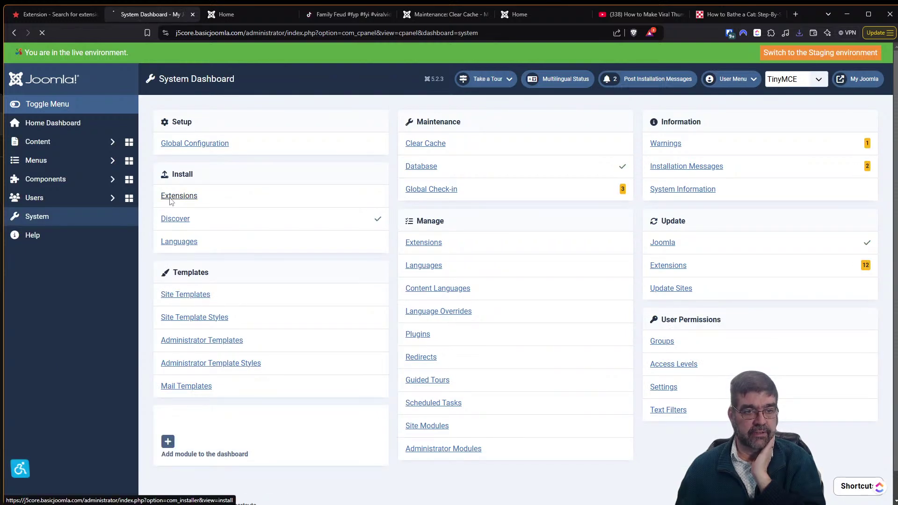
{"action": "left_click", "coordinate": [177, 196]}
Add a new shortcut in the Shortcuts module pointing to index.php?option=com_installer&view=install.
{"action": "left_click_drag", "start_coordinate": [287, 34], "coordinate": [486, 51]}
{"action": "key", "text": "ctrl+c"}
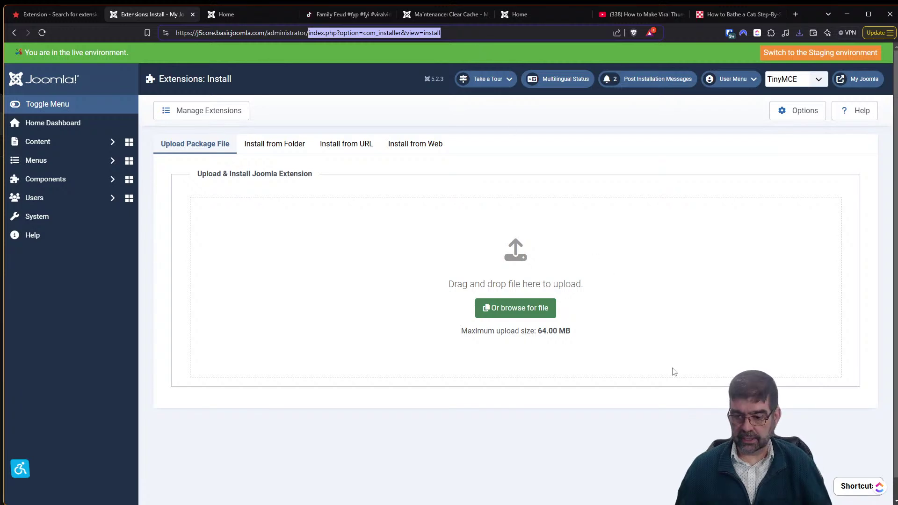
{"action": "left_click", "coordinate": [861, 487]}
{"action": "left_click", "coordinate": [856, 430]}
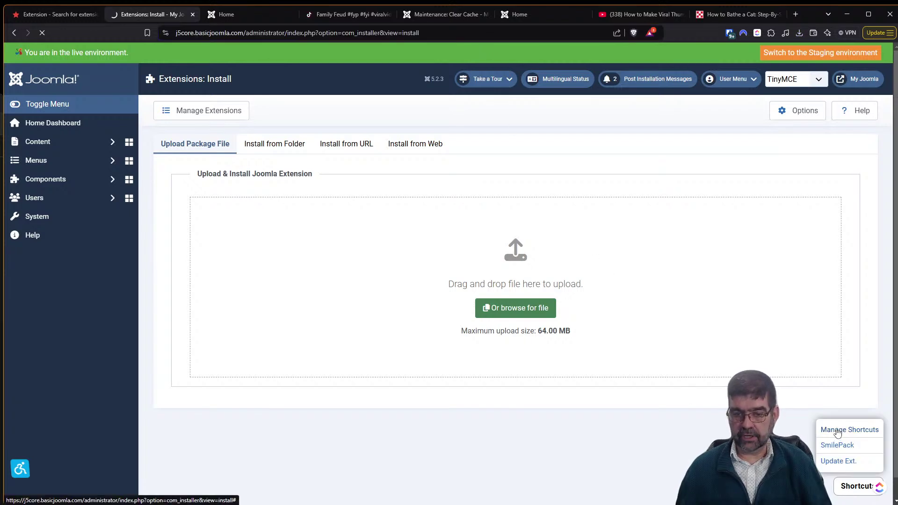
{"action": "scroll", "coordinate": [449, 280], "scroll_direction": "down", "scroll_amount": 3}
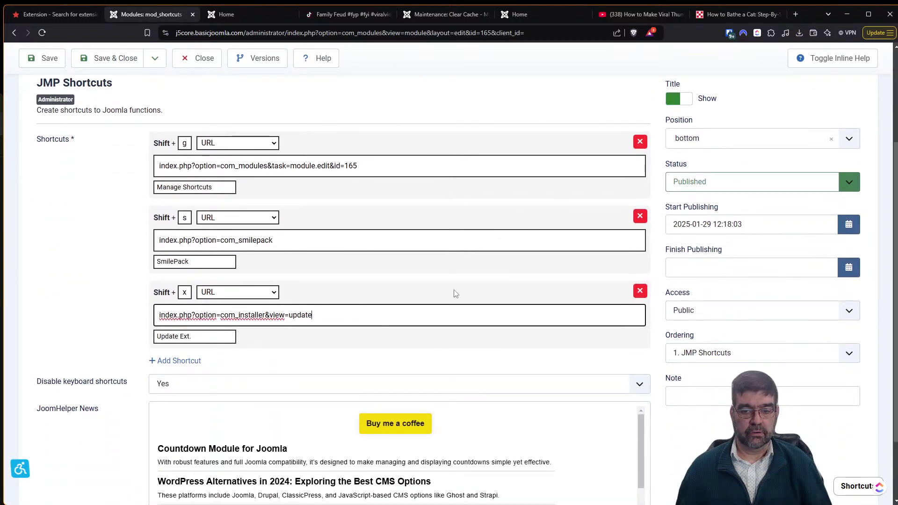
{"action": "left_click", "coordinate": [169, 361]}
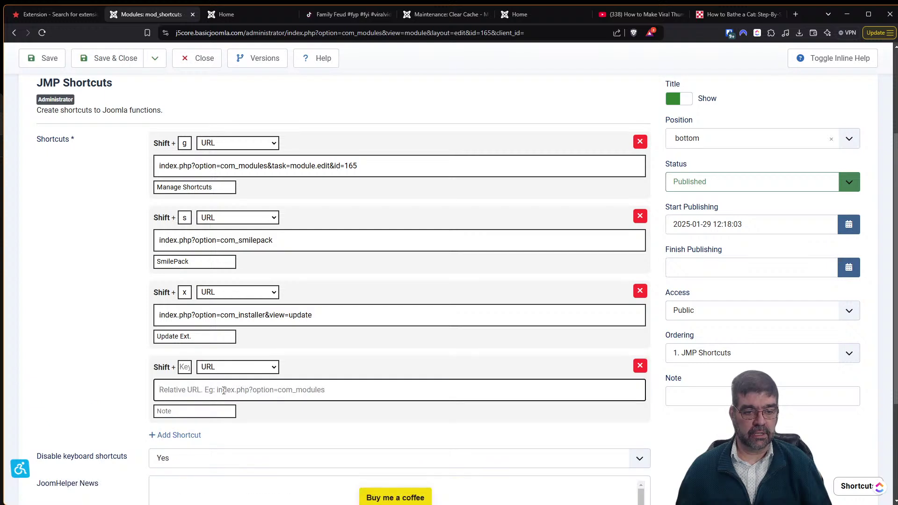
{"action": "key", "text": "ctrl+v"}
Label the shortcut Install with key 'i', save the module, and open the installer through it.
{"action": "left_click", "coordinate": [217, 416]}
{"action": "type", "text": "Int"}
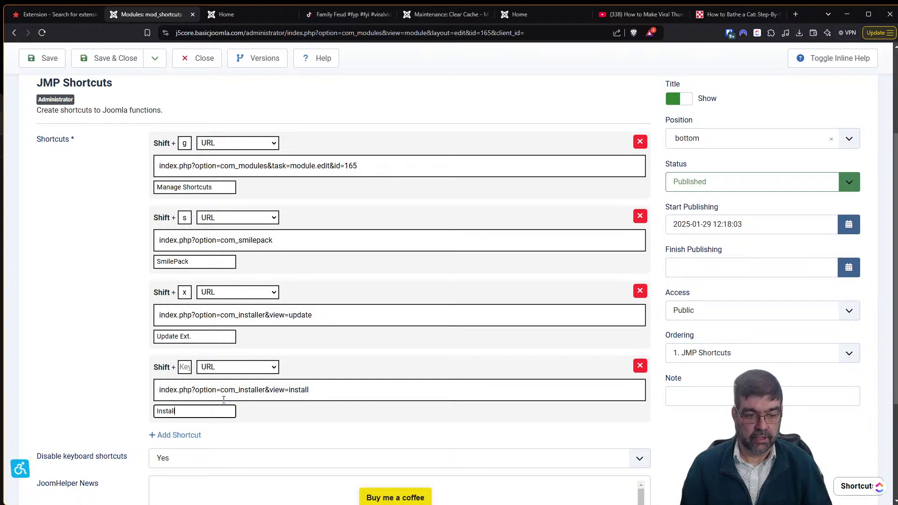
{"action": "key", "text": "shift+Tab"}
{"action": "key", "text": "shift+Tab"}
{"action": "key", "text": "shift+Tab"}
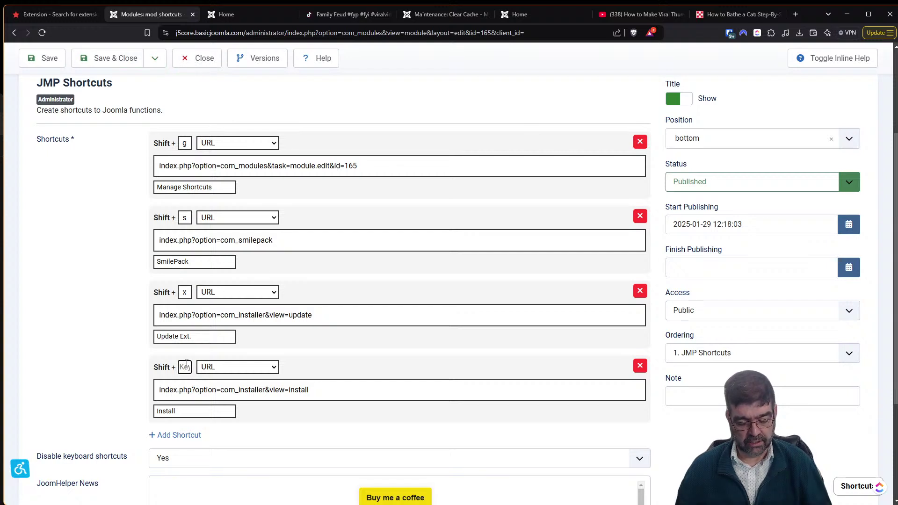
{"action": "type", "text": "i"}
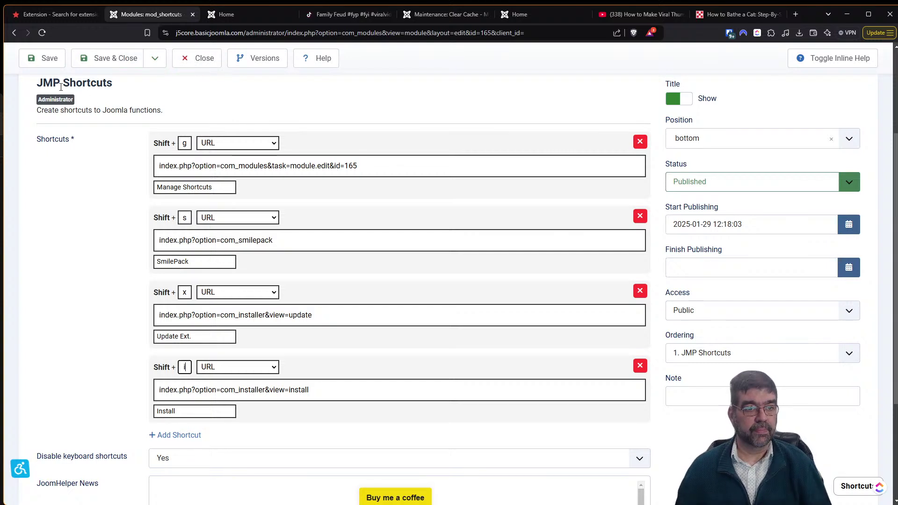
{"action": "left_click", "coordinate": [31, 55]}
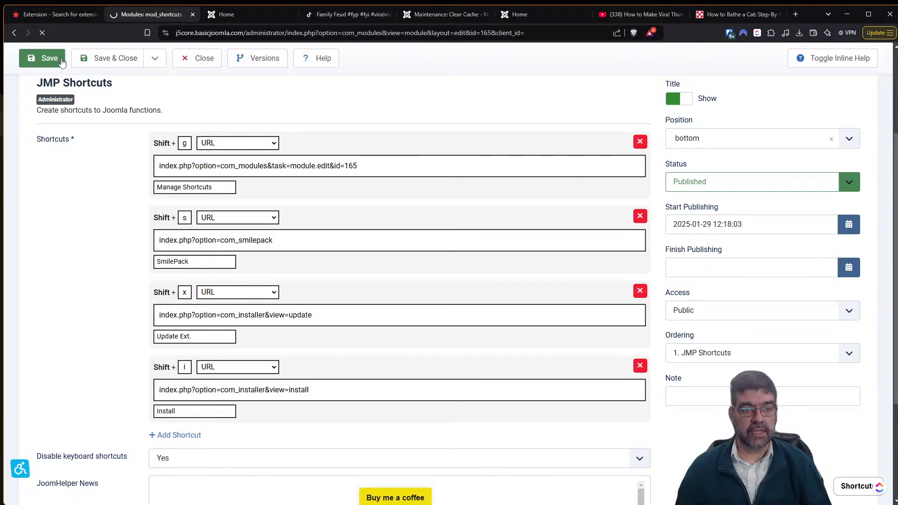
{"action": "scroll", "coordinate": [593, 201], "scroll_direction": "down", "scroll_amount": 7}
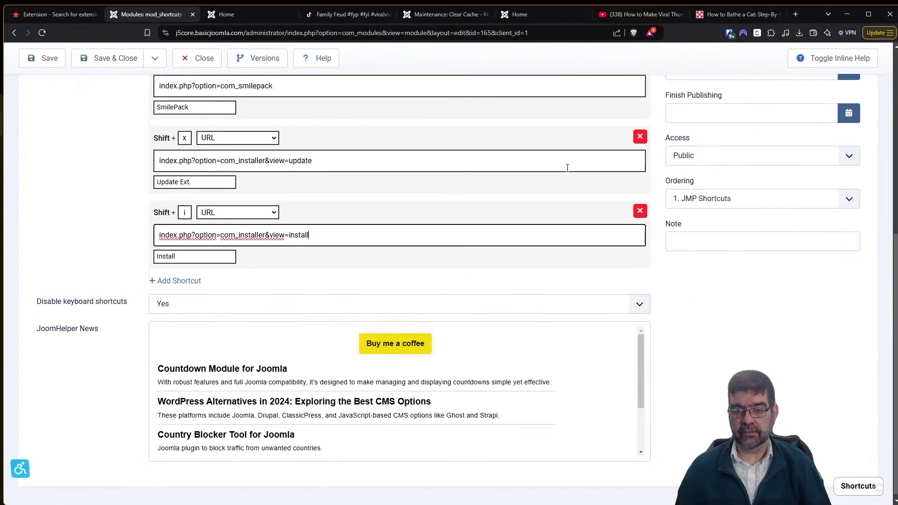
{"action": "left_click", "coordinate": [855, 488]}
{"action": "left_click", "coordinate": [842, 462]}
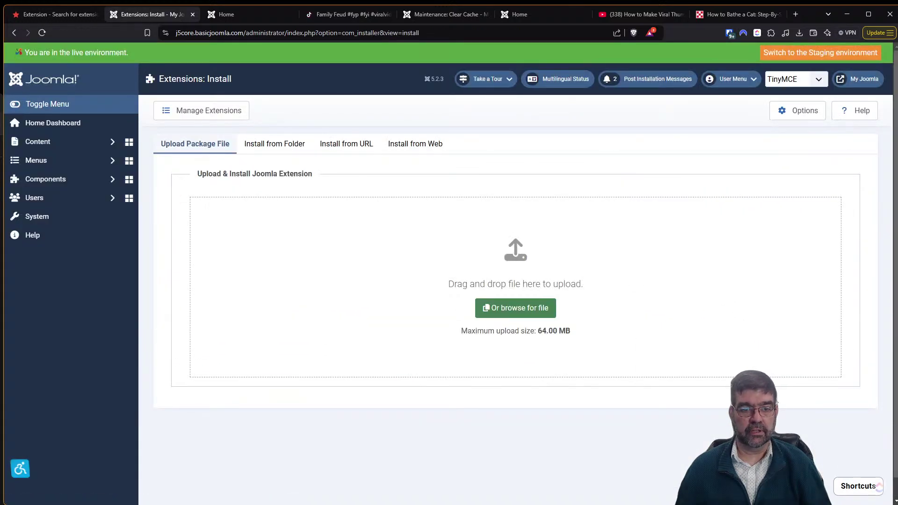
Install the Slideshow_Image.zip package by dropping it from the downloads list into the upload zone.
{"action": "left_click", "coordinate": [795, 32]}
{"action": "left_click_drag", "start_coordinate": [708, 74], "coordinate": [513, 311]}
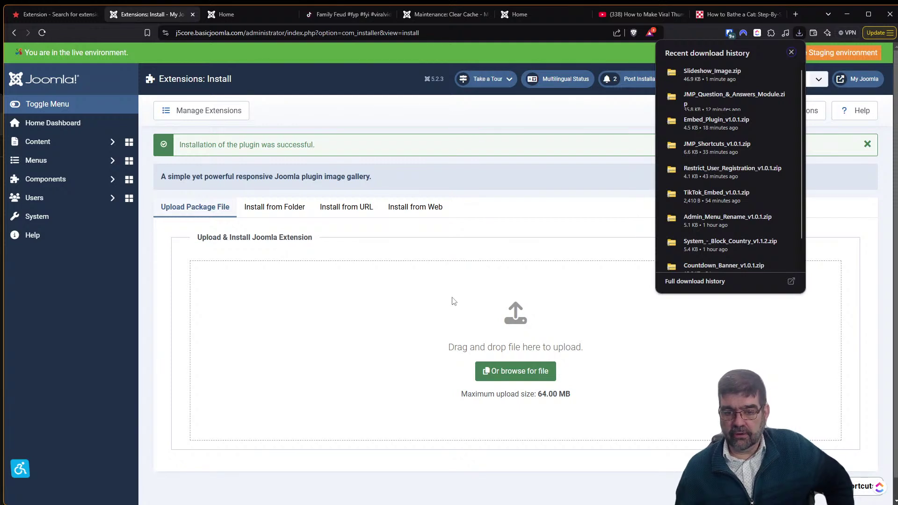
{"action": "left_click", "coordinate": [423, 299]}
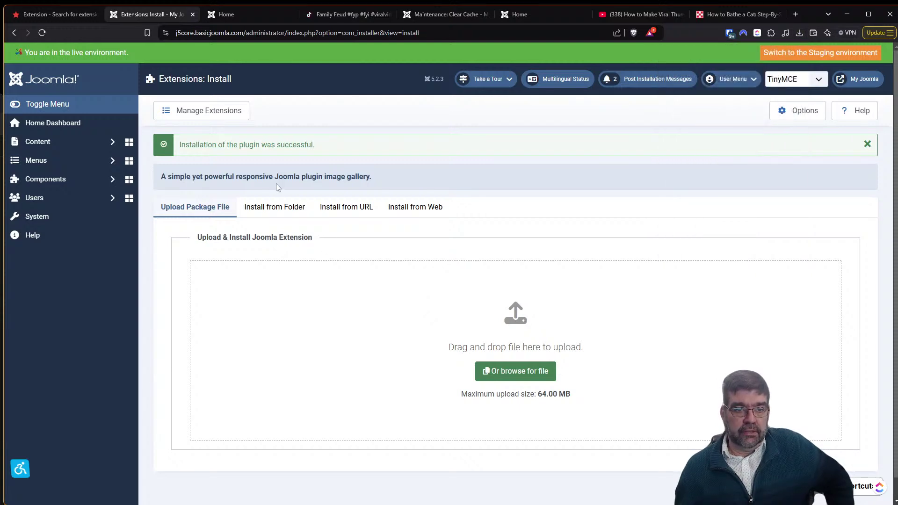
{"action": "left_click", "coordinate": [52, 219]}
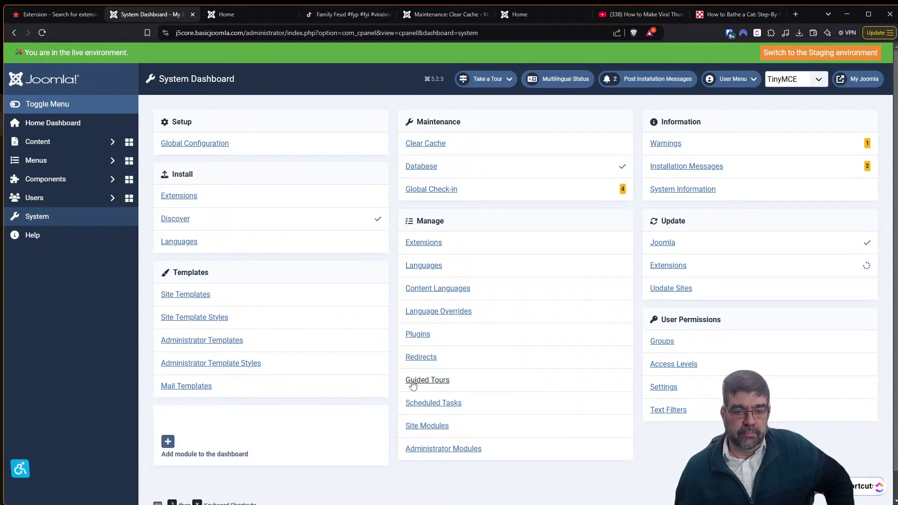
Open the Content - JMP Slideshow plugin settings from the Plugins list.
{"action": "left_click", "coordinate": [418, 335]}
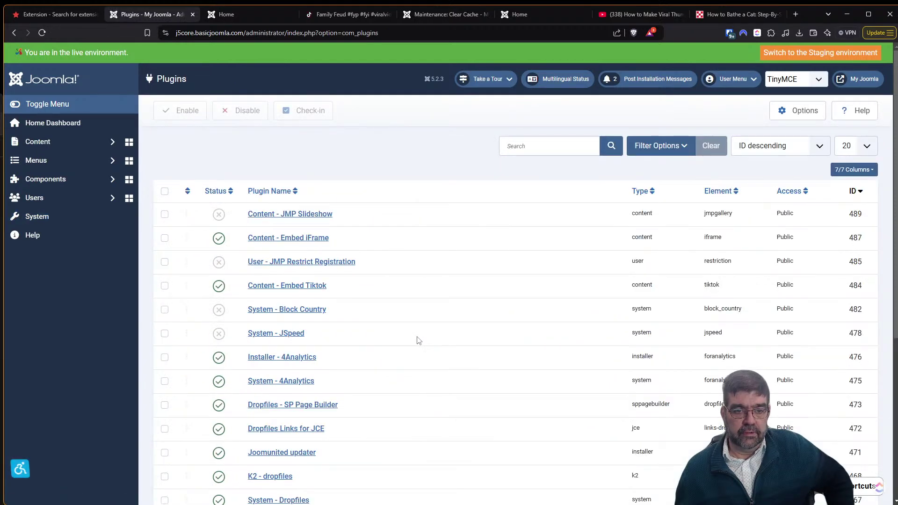
{"action": "left_click", "coordinate": [310, 214]}
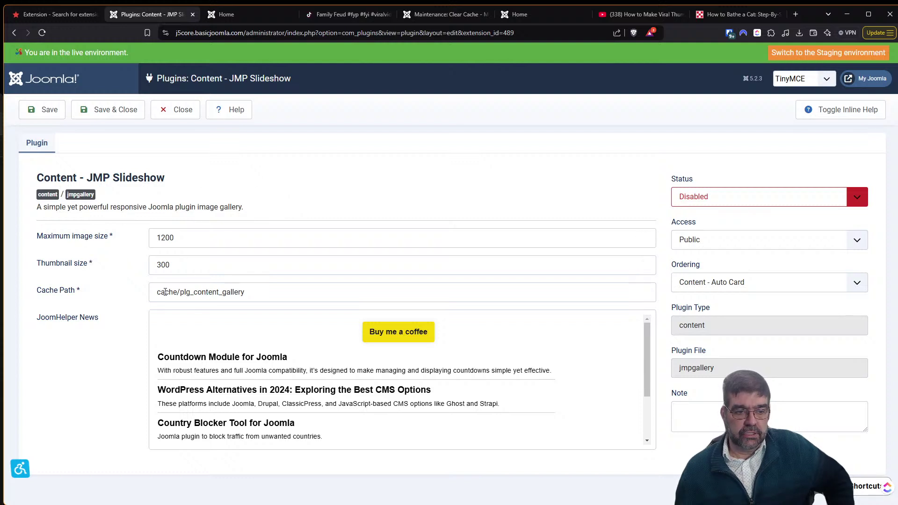
{"action": "scroll", "coordinate": [218, 318], "scroll_direction": "down", "scroll_amount": 2}
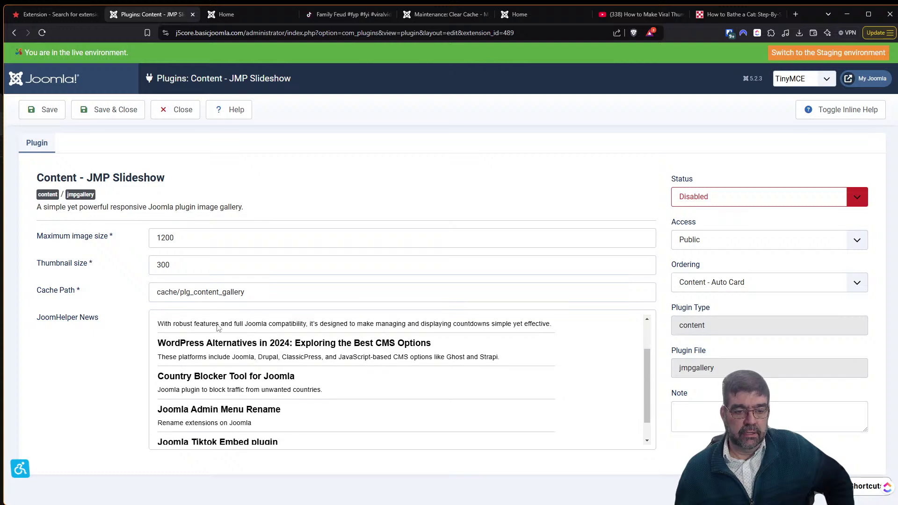
Read the Joomla Slideshow Extension documentation page on JoomHelper.
{"action": "left_click", "coordinate": [60, 17]}
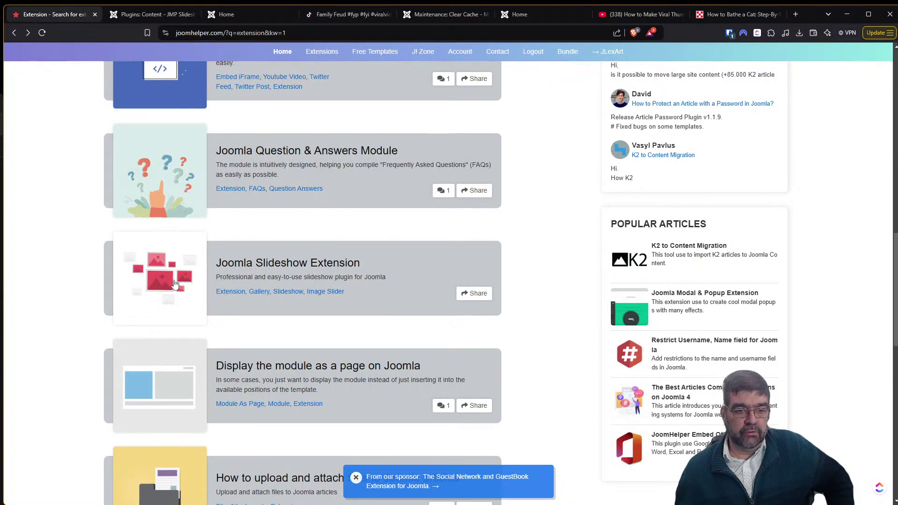
{"action": "left_click", "coordinate": [174, 284]}
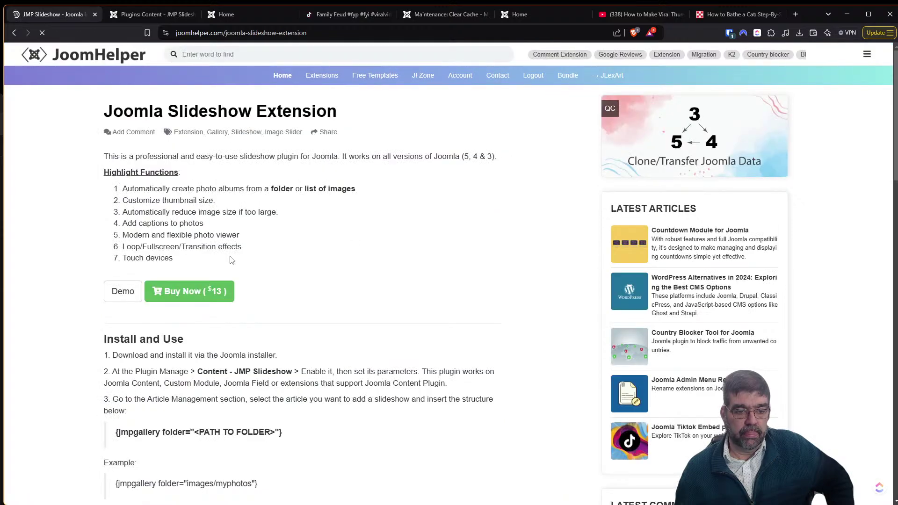
{"action": "scroll", "coordinate": [387, 212], "scroll_direction": "down", "scroll_amount": 1}
{"action": "scroll", "coordinate": [387, 213], "scroll_direction": "down", "scroll_amount": 2}
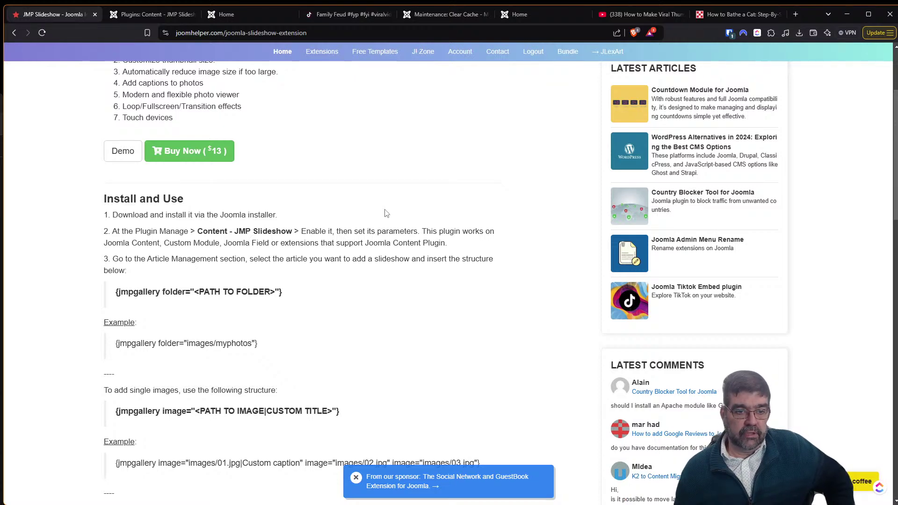
Set the JMP Slideshow plugin's Status to Enabled and save it.
{"action": "key", "text": "ctrl+Tab"}
{"action": "left_click", "coordinate": [733, 197]}
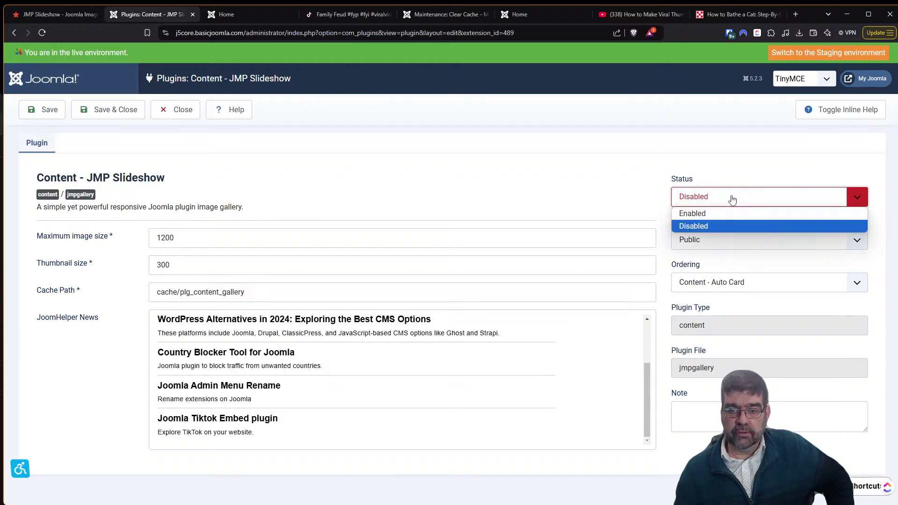
{"action": "left_click", "coordinate": [731, 213]}
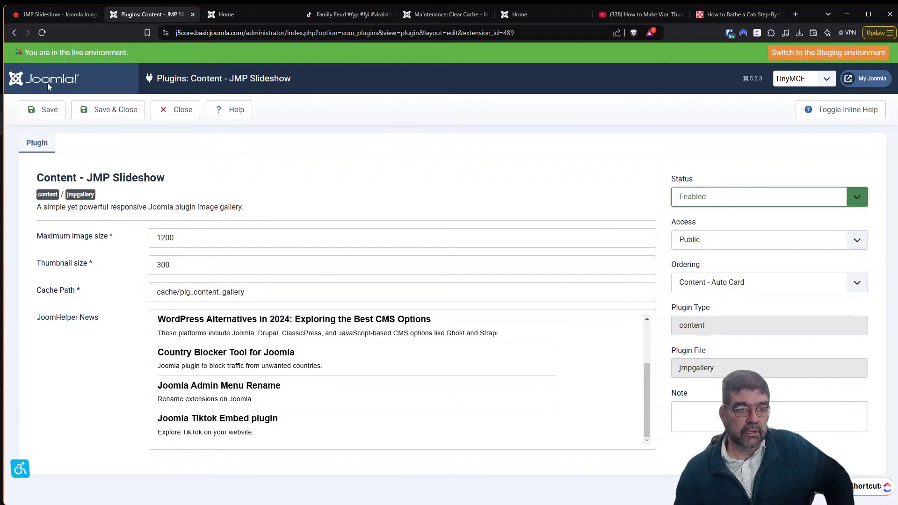
{"action": "left_click", "coordinate": [41, 110]}
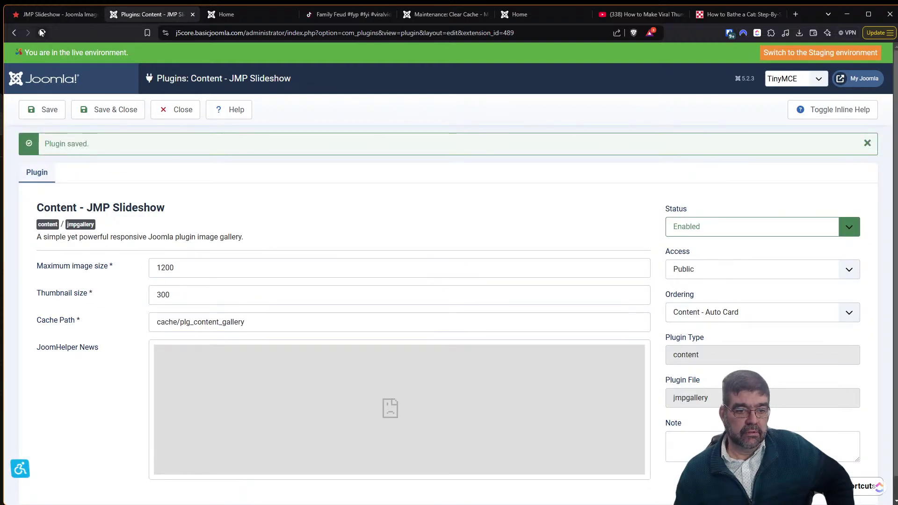
{"action": "left_click", "coordinate": [47, 14]}
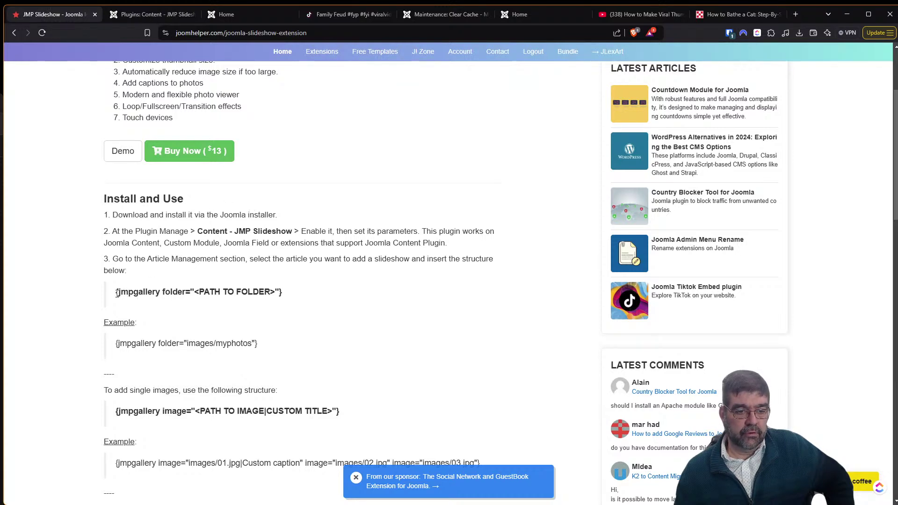
Copy the example gallery tag {jmpgallery folder="images/myphotos"}.
{"action": "left_click_drag", "start_coordinate": [120, 294], "coordinate": [296, 298]}
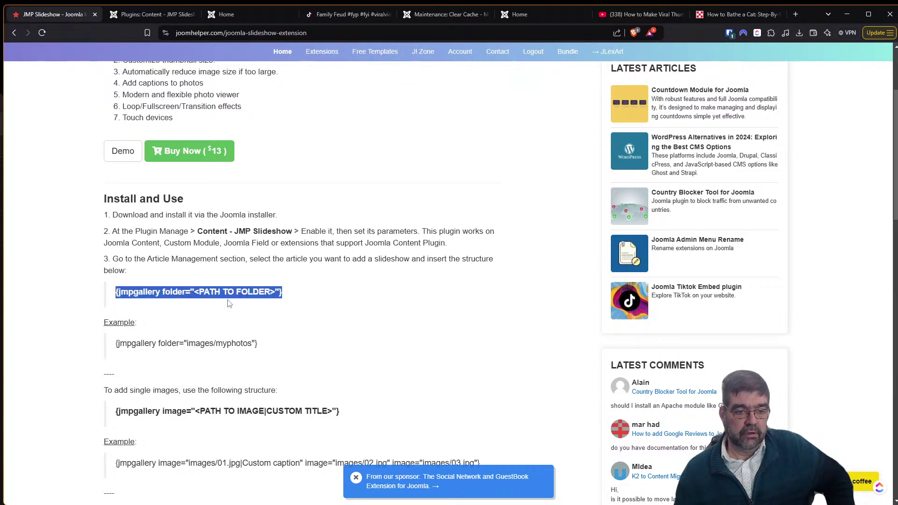
{"action": "left_click", "coordinate": [222, 346]}
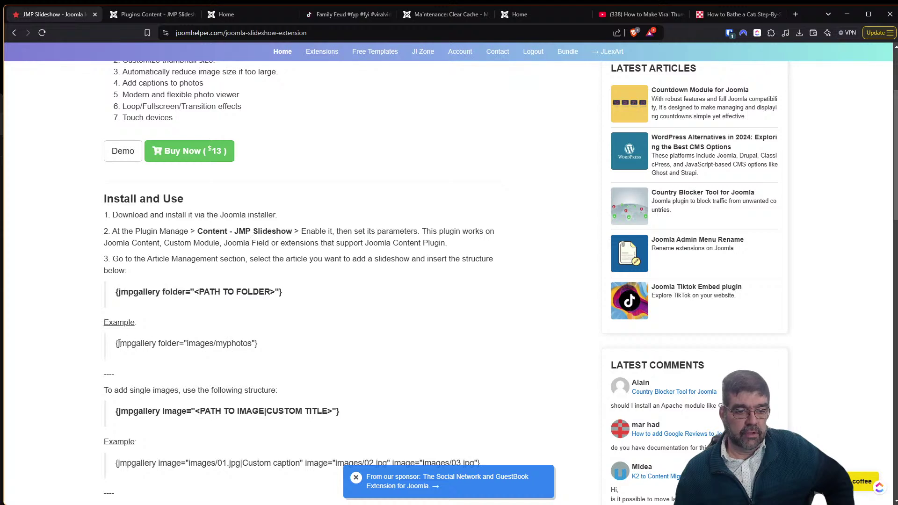
{"action": "left_click_drag", "start_coordinate": [116, 345], "coordinate": [261, 352]}
{"action": "right_click", "coordinate": [253, 346]}
{"action": "left_click", "coordinate": [279, 357]}
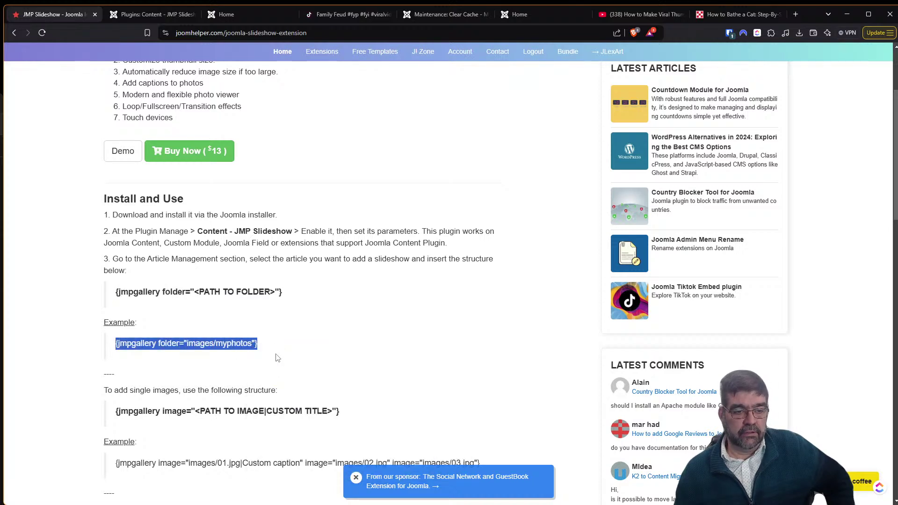
Scroll through the advanced parameters table (autoplay, loop, transition).
{"action": "scroll", "coordinate": [262, 360], "scroll_direction": "down", "scroll_amount": 4}
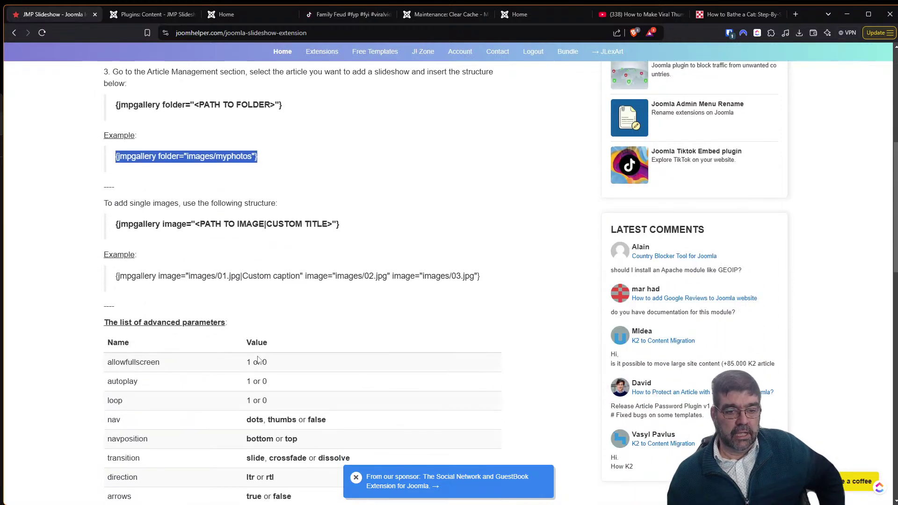
{"action": "scroll", "coordinate": [257, 361], "scroll_direction": "down", "scroll_amount": 3}
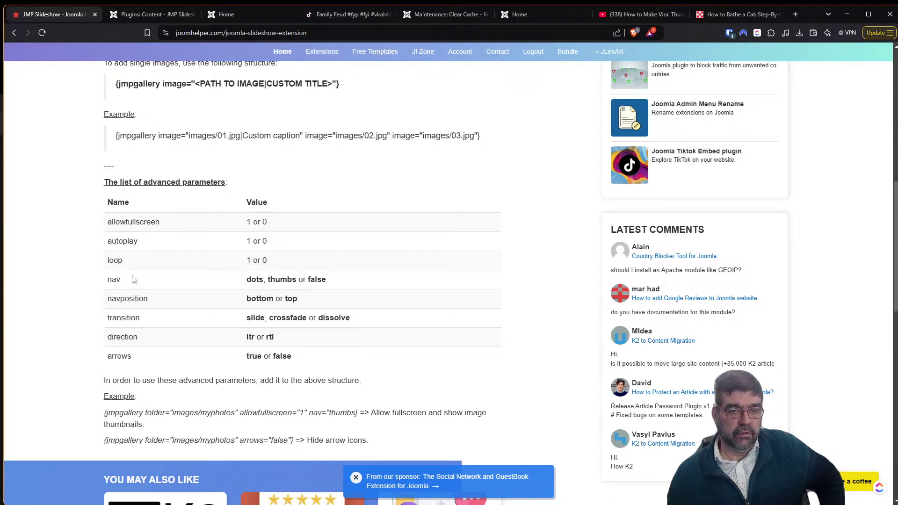
{"action": "scroll", "coordinate": [164, 239], "scroll_direction": "up", "scroll_amount": 3}
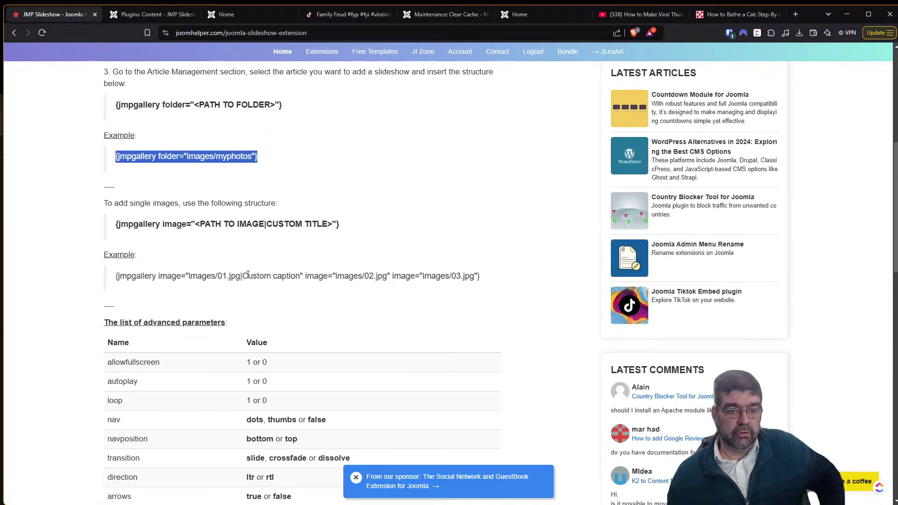
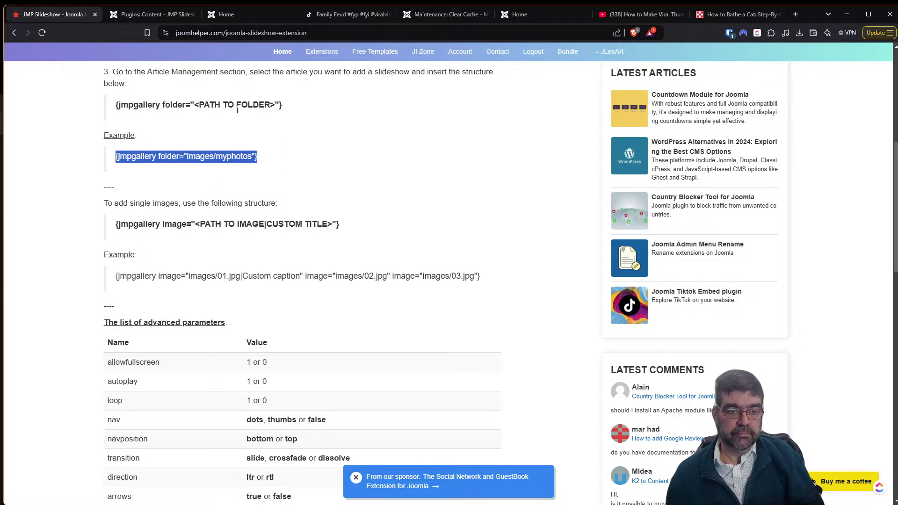
Copy the {jmpgallery folder="images/myphotos"} example tag and go back to the plugin settings.
{"action": "right_click", "coordinate": [233, 154]}
{"action": "left_click", "coordinate": [254, 162]}
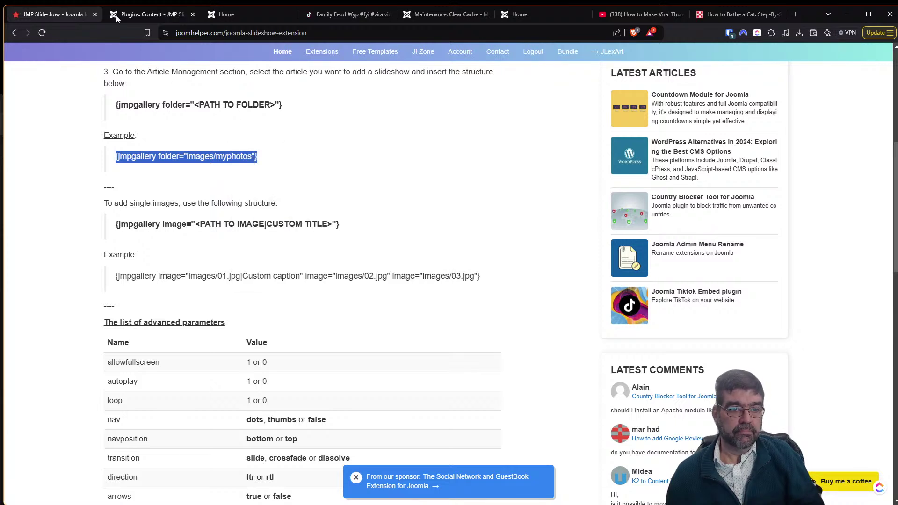
{"action": "left_click", "coordinate": [117, 18]}
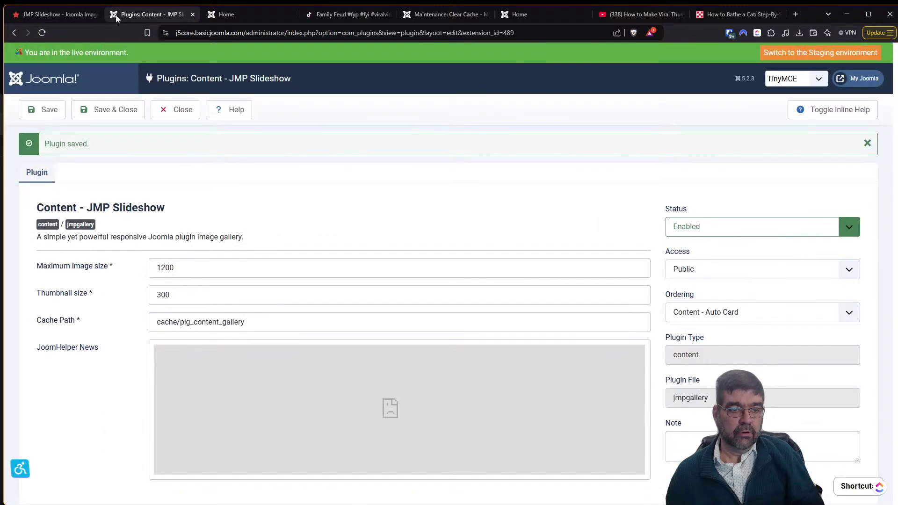
Close the JMP Slideshow plugin and open 'accordeon test' from the Content > Articles list.
{"action": "left_click", "coordinate": [181, 114]}
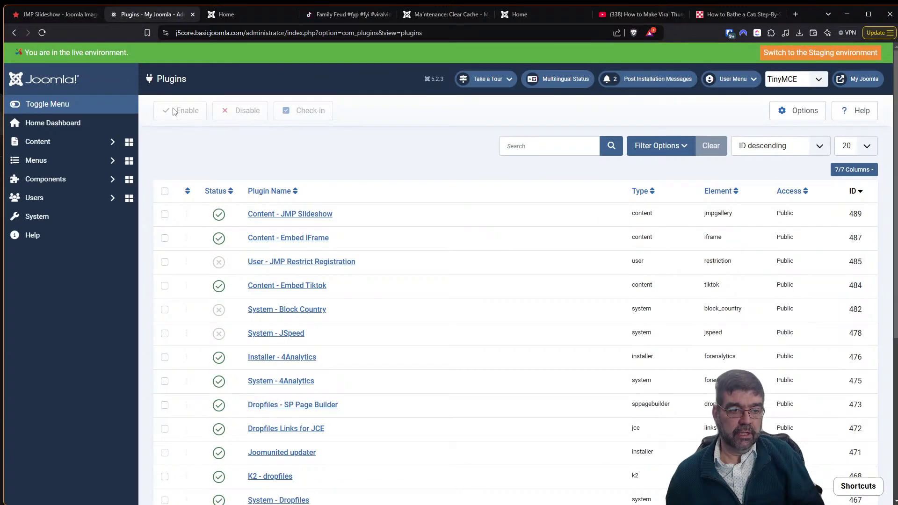
{"action": "left_click", "coordinate": [47, 147]}
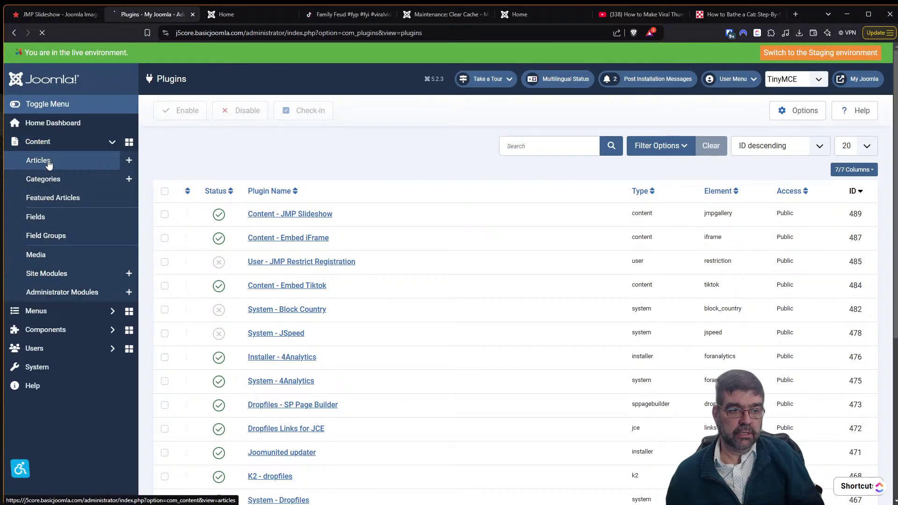
{"action": "left_click", "coordinate": [44, 161]}
{"action": "left_click", "coordinate": [39, 162]}
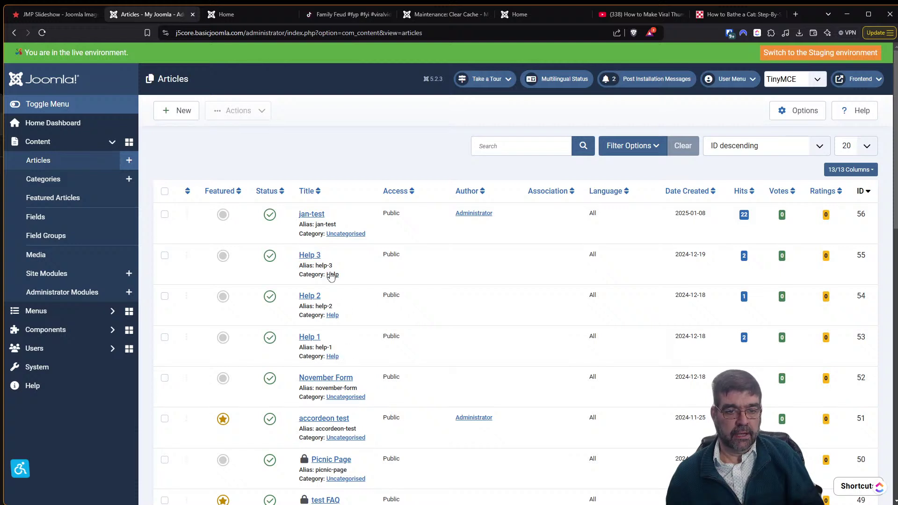
{"action": "left_click", "coordinate": [320, 418]}
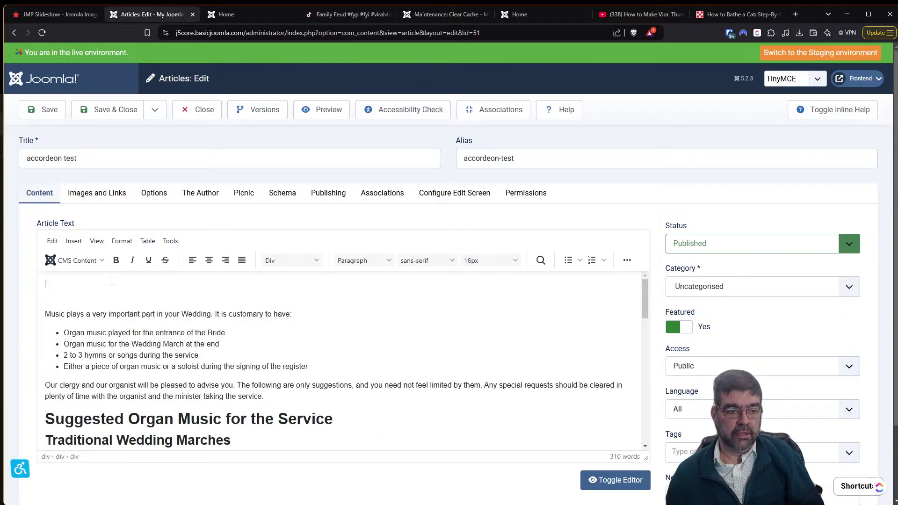
Paste the jmpgallery tag at the article top and browse the media folders under Images and Links.
{"action": "key", "text": "ctrl+v"}
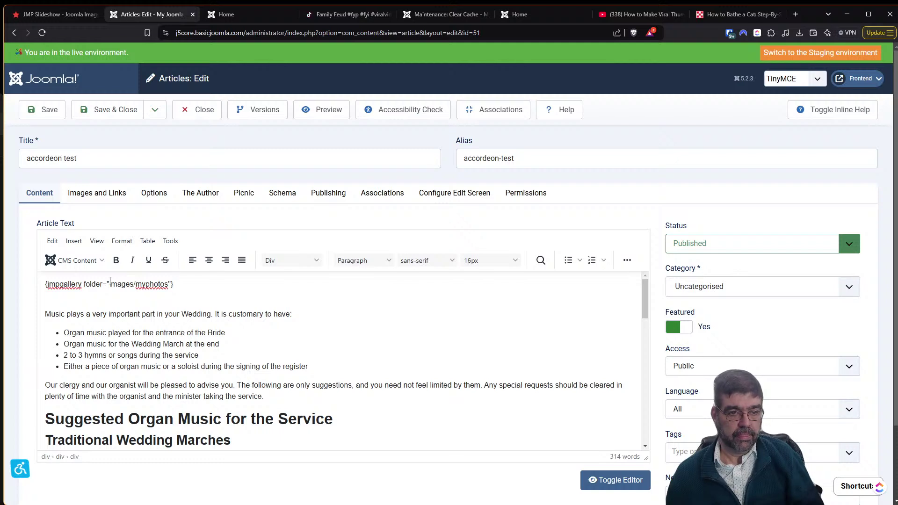
{"action": "left_click", "coordinate": [94, 198]}
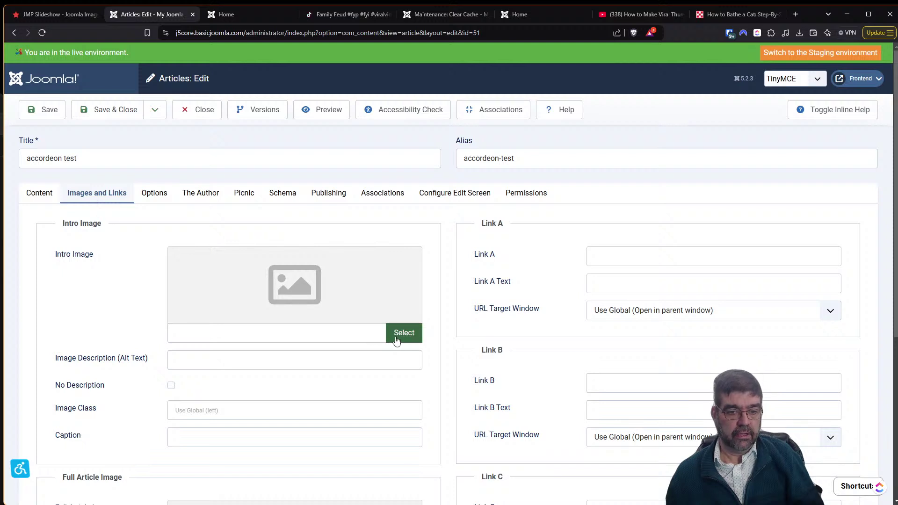
{"action": "left_click", "coordinate": [394, 338]}
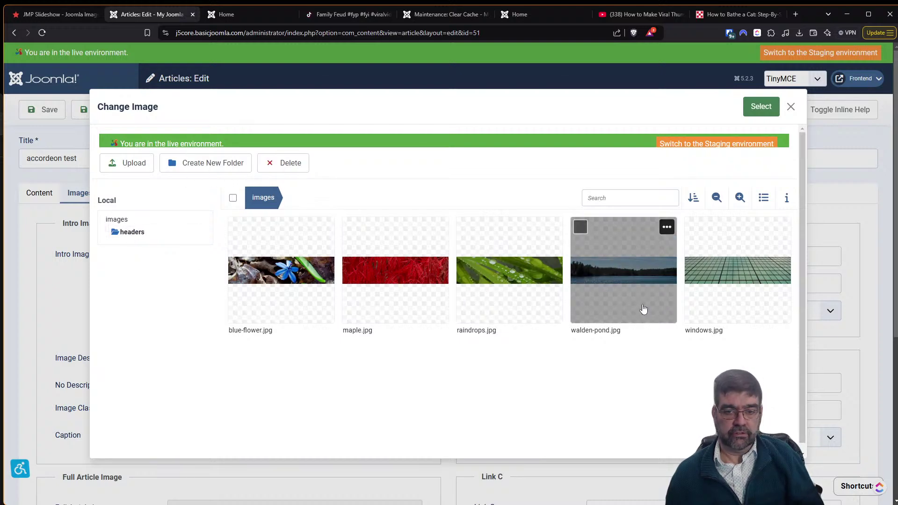
{"action": "left_click", "coordinate": [791, 108]}
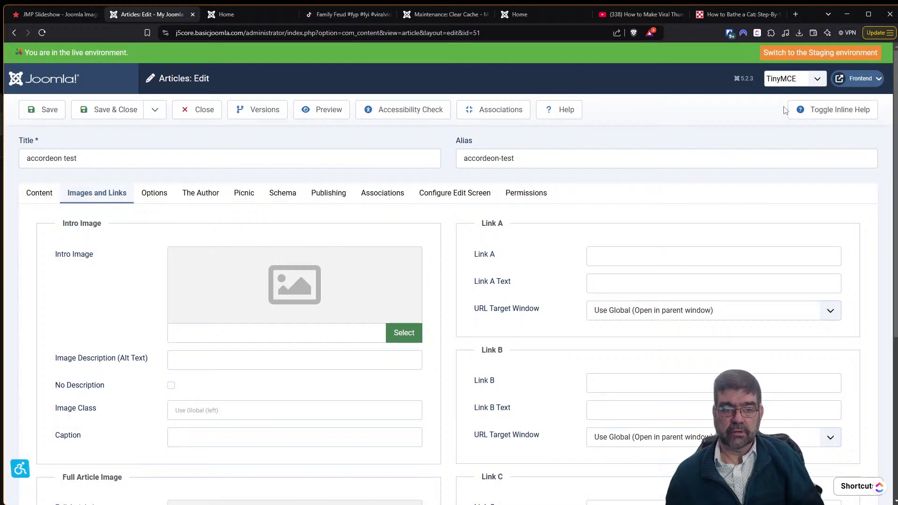
{"action": "left_click", "coordinate": [29, 194]}
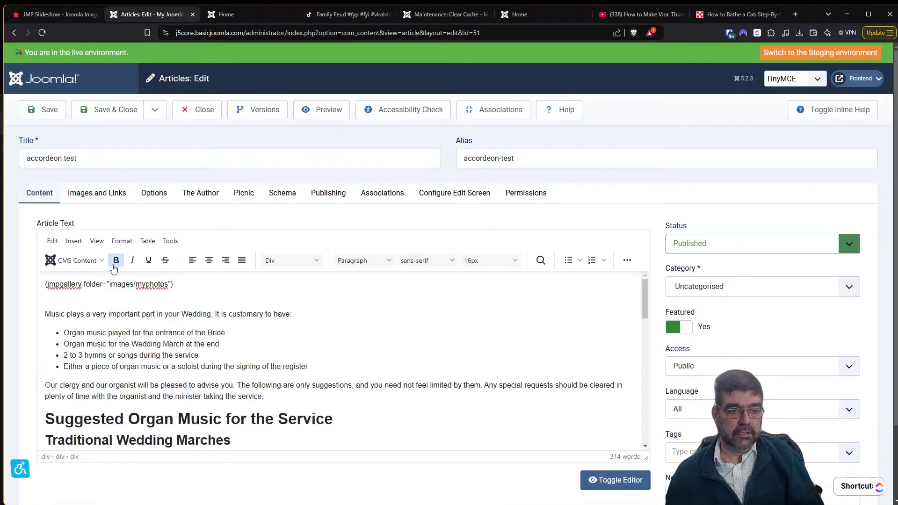
Change the tag's folder from myphotos to headers and save the article.
{"action": "left_click_drag", "start_coordinate": [137, 284], "coordinate": [168, 284]}
{"action": "type", "text": "headers"}
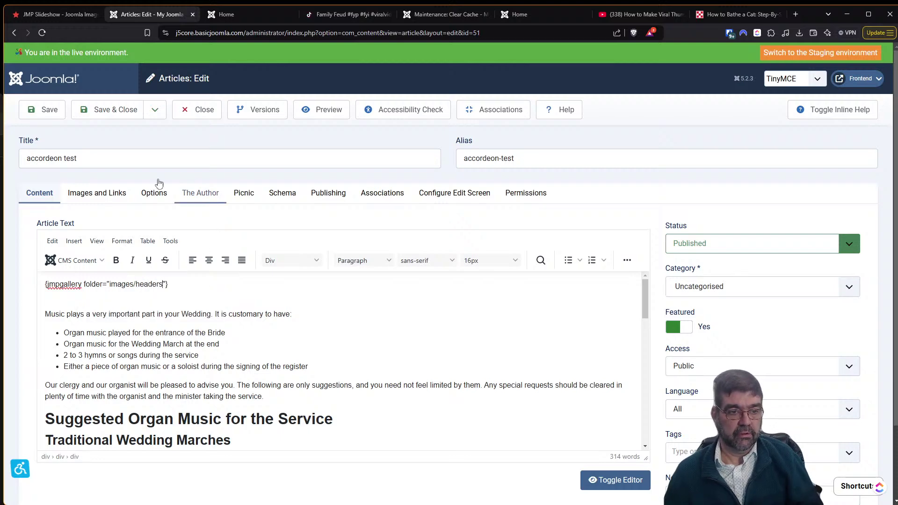
{"action": "left_click", "coordinate": [30, 120]}
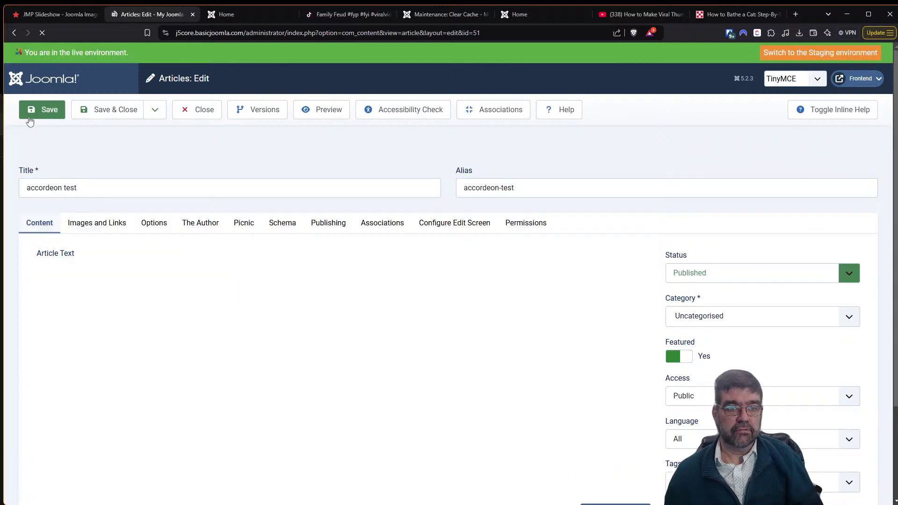
{"action": "left_click", "coordinate": [254, 15]}
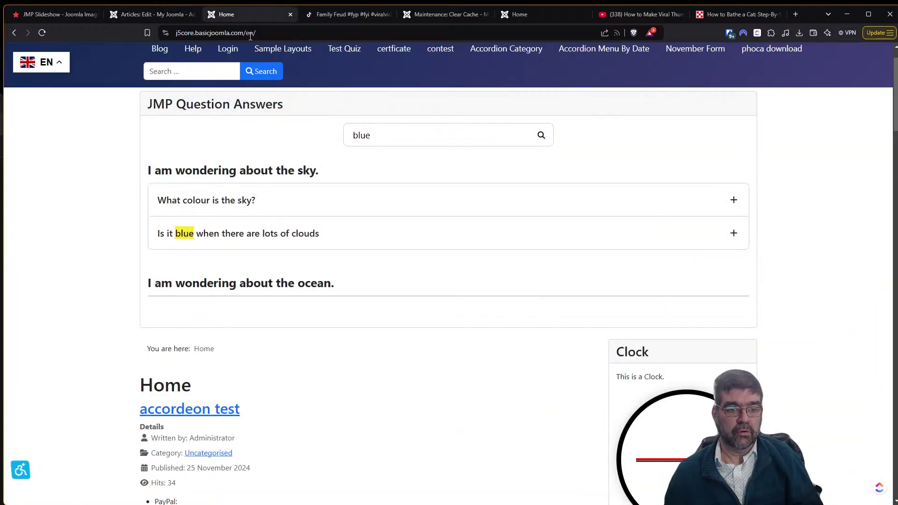
Reload the front page and step the slideshow forward four images, then back to the first.
{"action": "scroll", "coordinate": [234, 57], "scroll_direction": "up", "scroll_amount": 1}
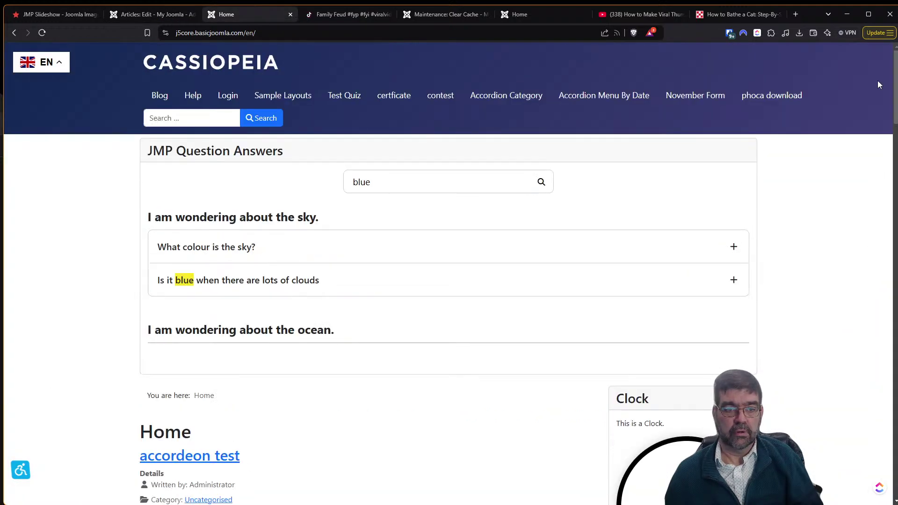
{"action": "left_click", "coordinate": [40, 34]}
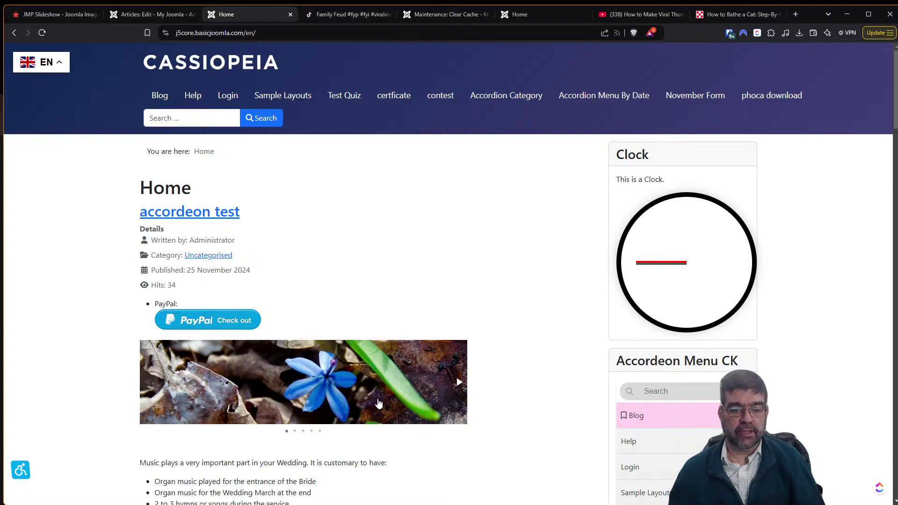
{"action": "left_click", "coordinate": [464, 386]}
{"action": "left_click", "coordinate": [463, 386]}
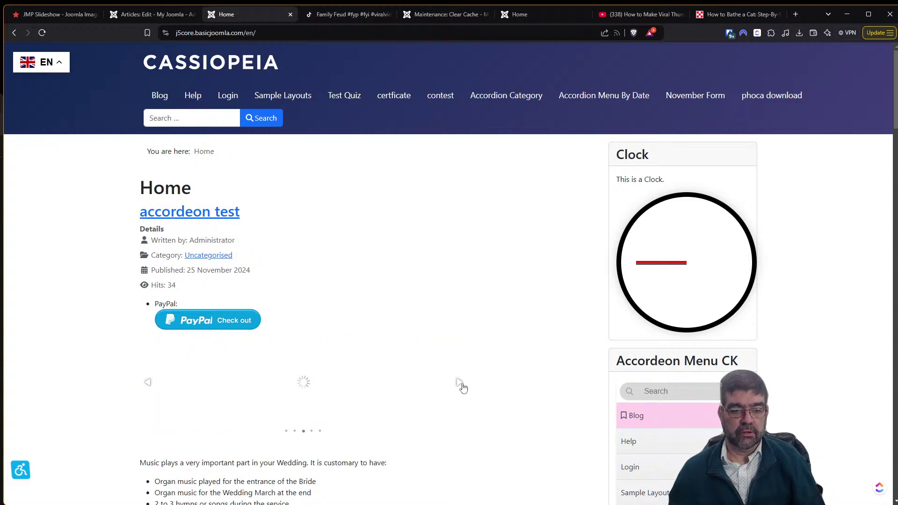
{"action": "left_click", "coordinate": [463, 386]}
{"action": "left_click", "coordinate": [462, 386]}
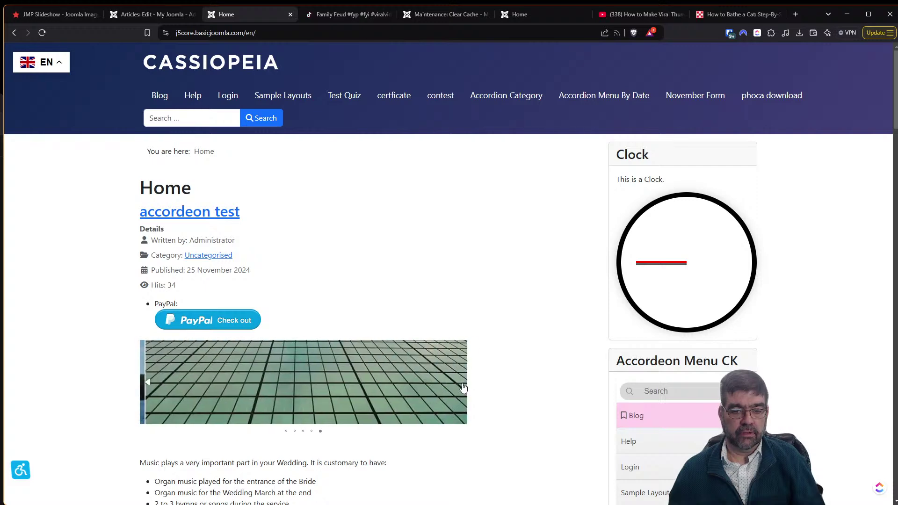
{"action": "left_click", "coordinate": [152, 383]}
{"action": "left_click", "coordinate": [152, 384]}
{"action": "left_click", "coordinate": [152, 383]}
{"action": "left_click", "coordinate": [152, 384]}
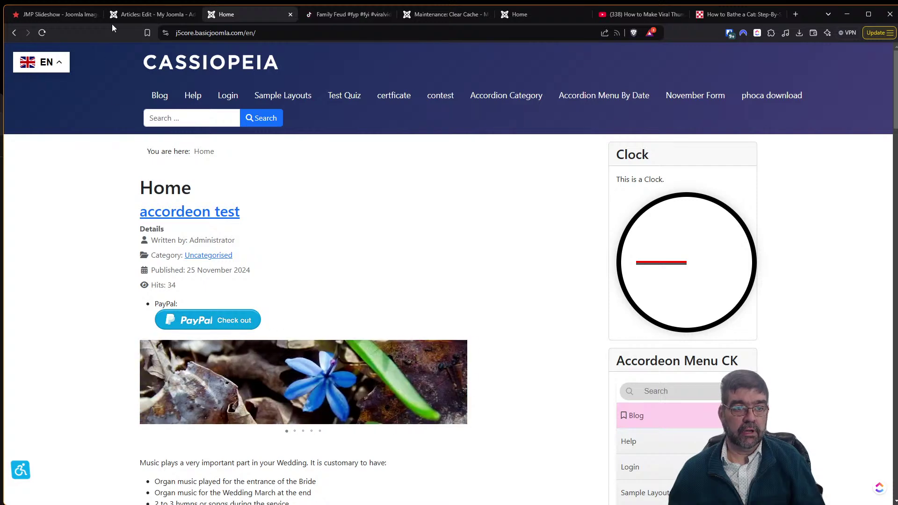
{"action": "left_click", "coordinate": [57, 18]}
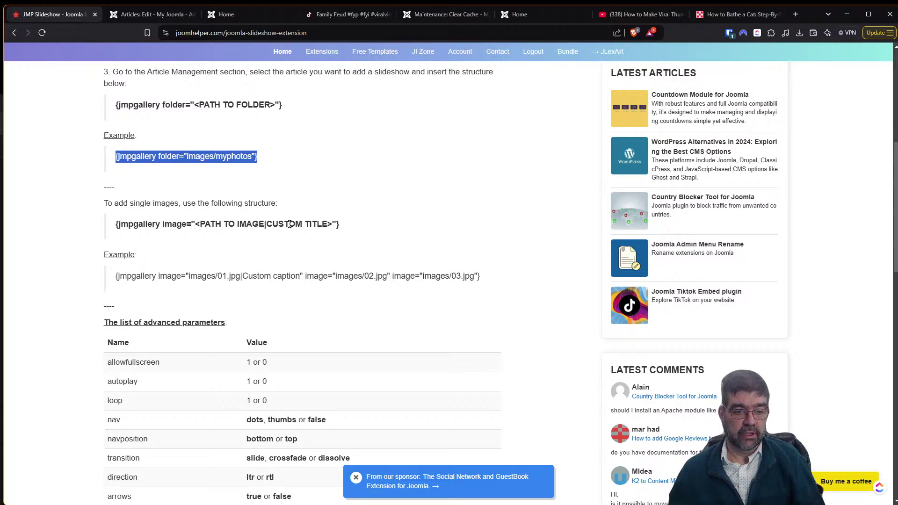
Scroll through the JMP Slideshow advanced parameters list and its usage examples.
{"action": "scroll", "coordinate": [286, 215], "scroll_direction": "down", "scroll_amount": 2}
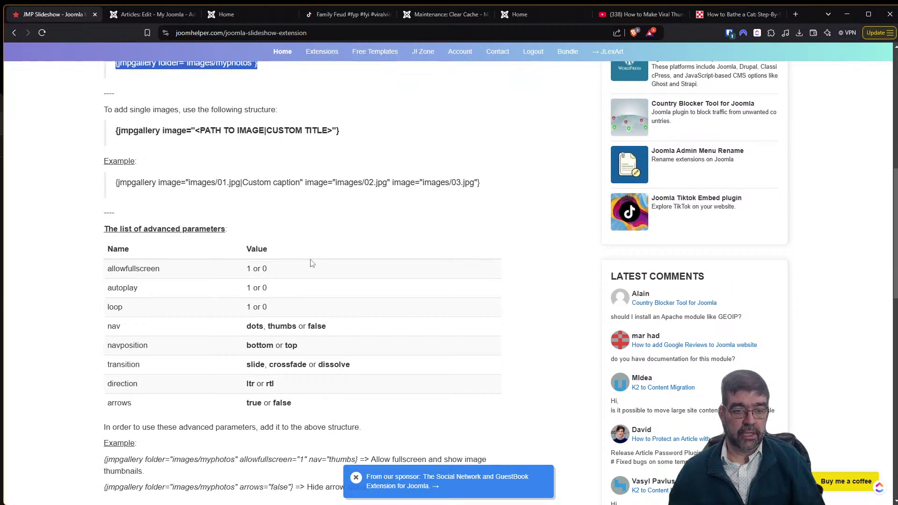
{"action": "scroll", "coordinate": [310, 262], "scroll_direction": "up", "scroll_amount": 2}
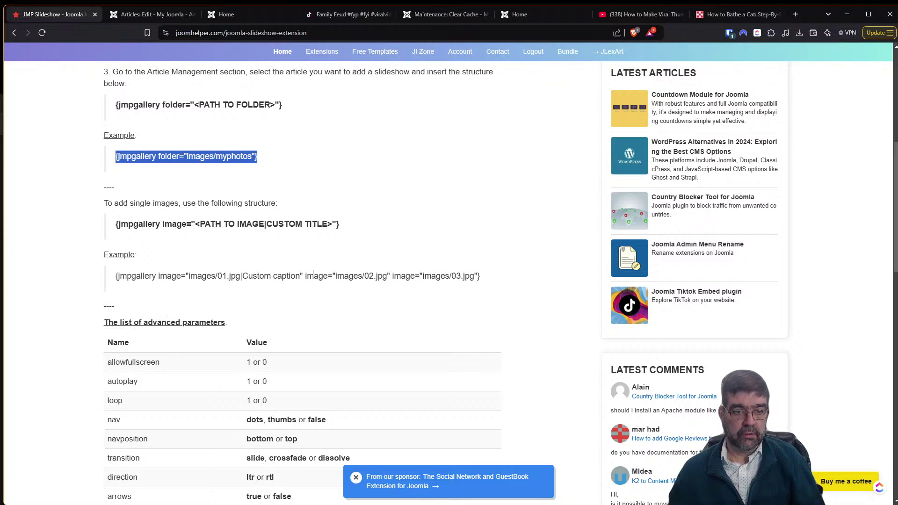
{"action": "scroll", "coordinate": [313, 273], "scroll_direction": "up", "scroll_amount": 2}
{"action": "scroll", "coordinate": [313, 280], "scroll_direction": "down", "scroll_amount": 2}
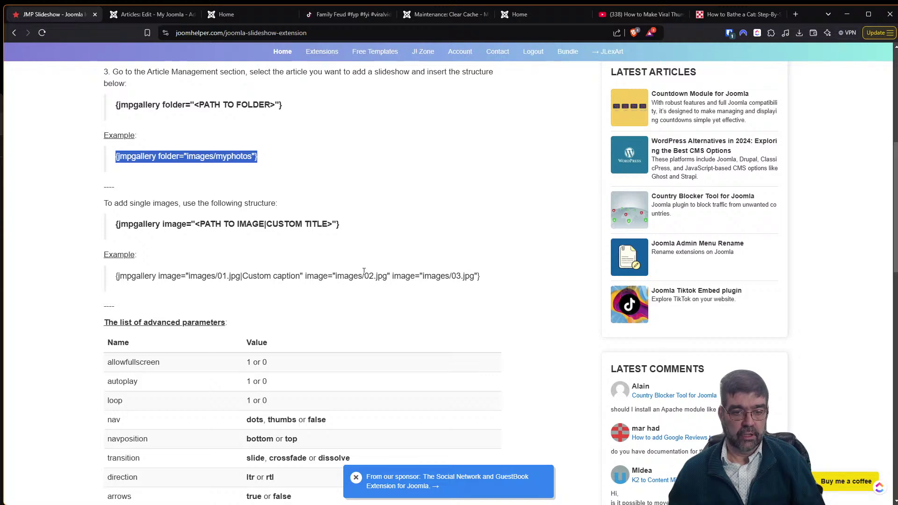
{"action": "scroll", "coordinate": [361, 276], "scroll_direction": "down", "scroll_amount": 4}
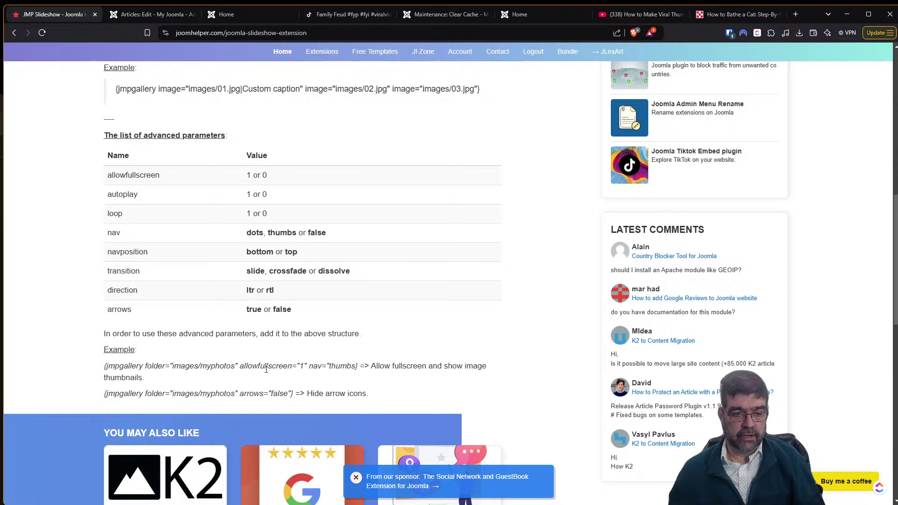
Add autoplay="1" to the jmpgallery tag, checking the parameter documentation.
{"action": "left_click", "coordinate": [135, 14]}
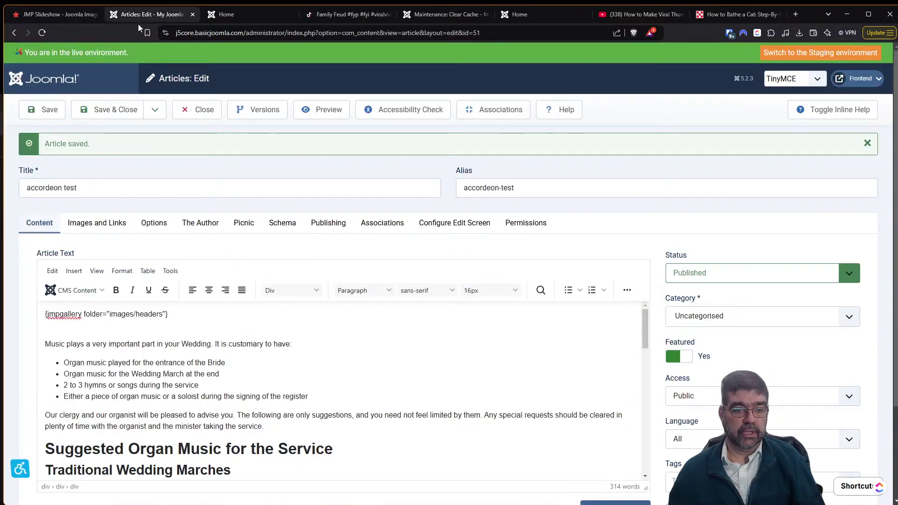
{"action": "left_click", "coordinate": [62, 17]}
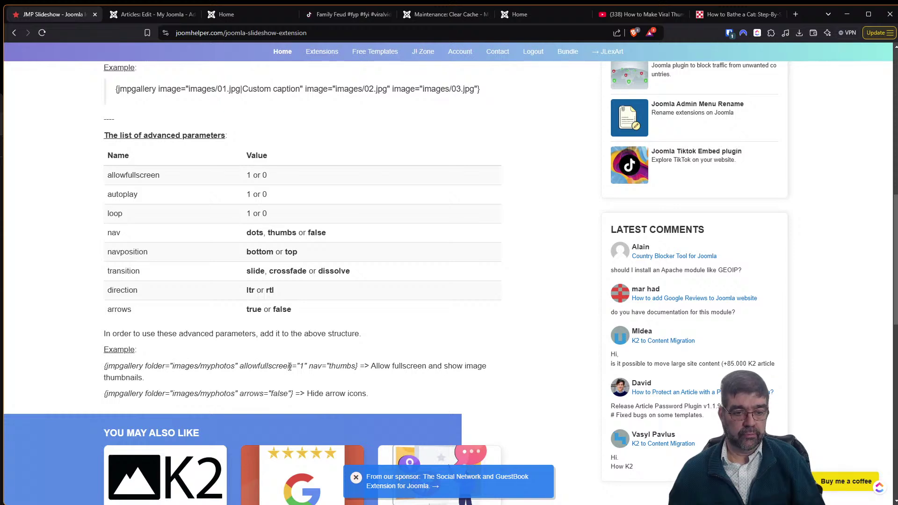
{"action": "left_click", "coordinate": [140, 14]}
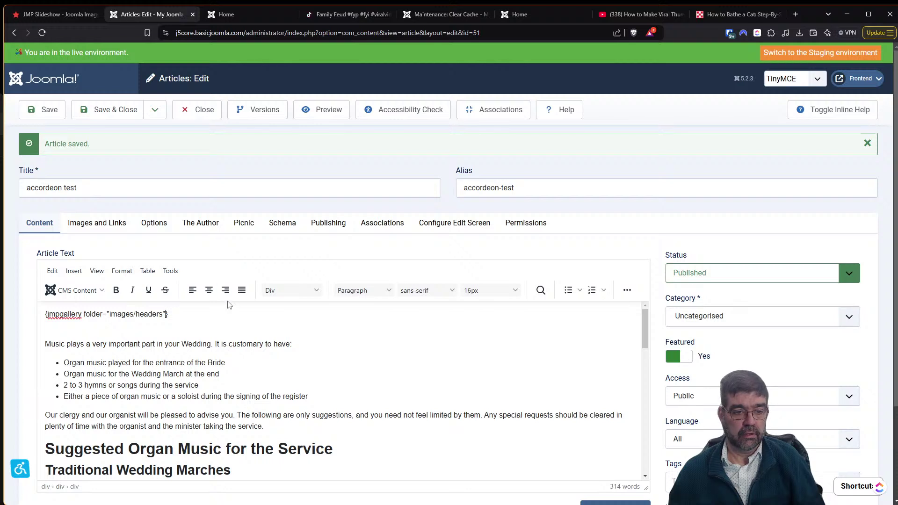
{"action": "type", "text": "autoplay=\"1"}
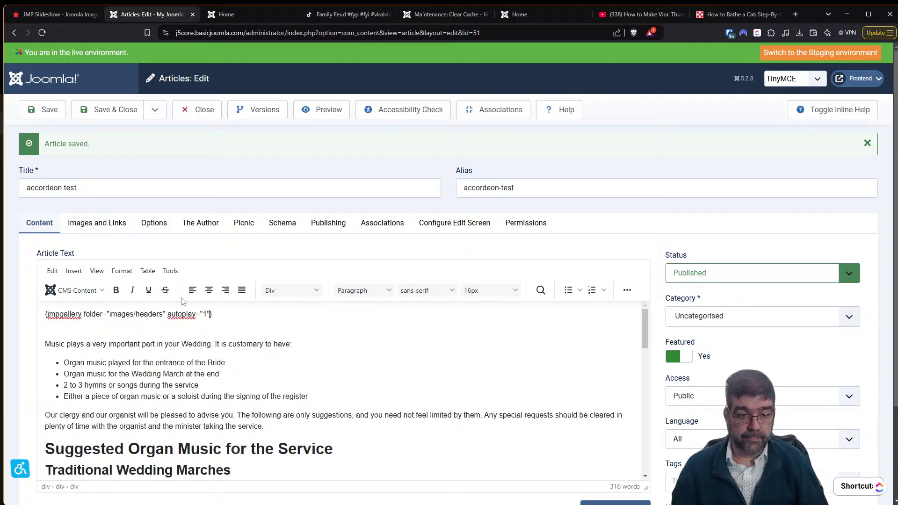
{"action": "left_click", "coordinate": [67, 17]}
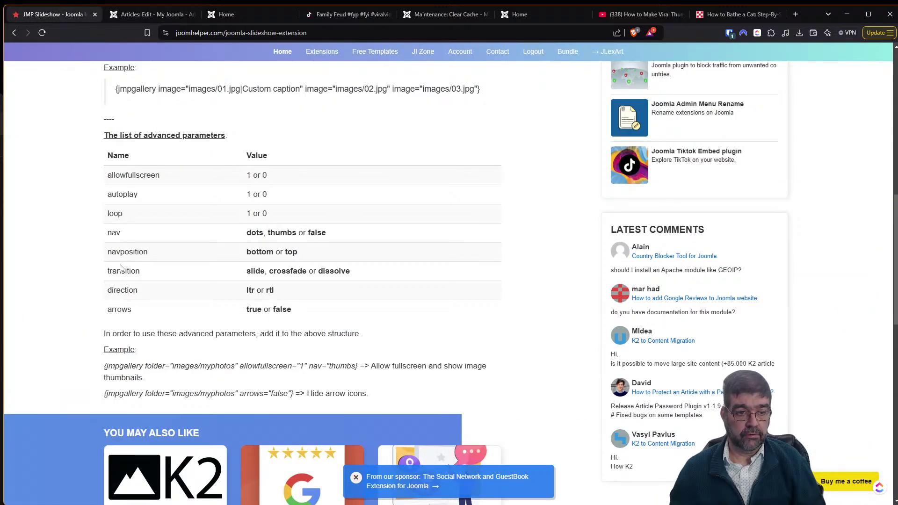
{"action": "left_click", "coordinate": [120, 18]}
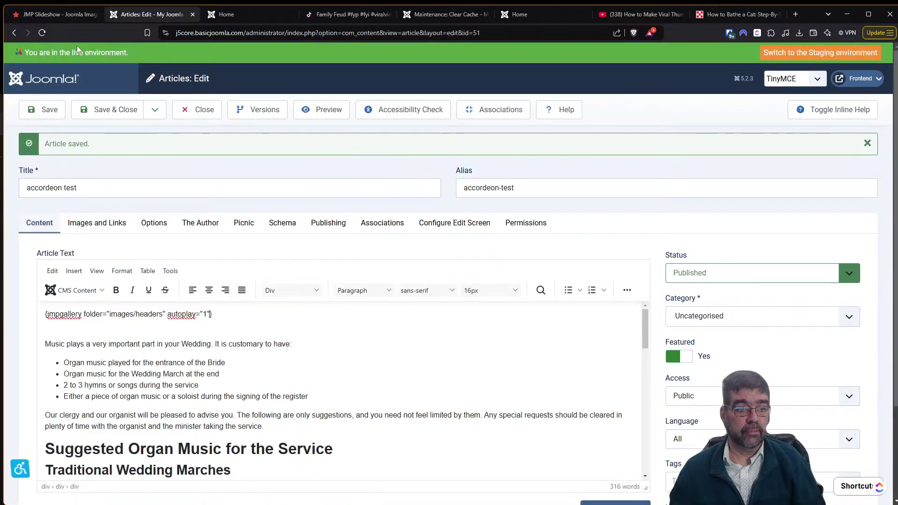
Save the accordeon test article with the autoplay tag and switch to the front page.
{"action": "left_click", "coordinate": [44, 110]}
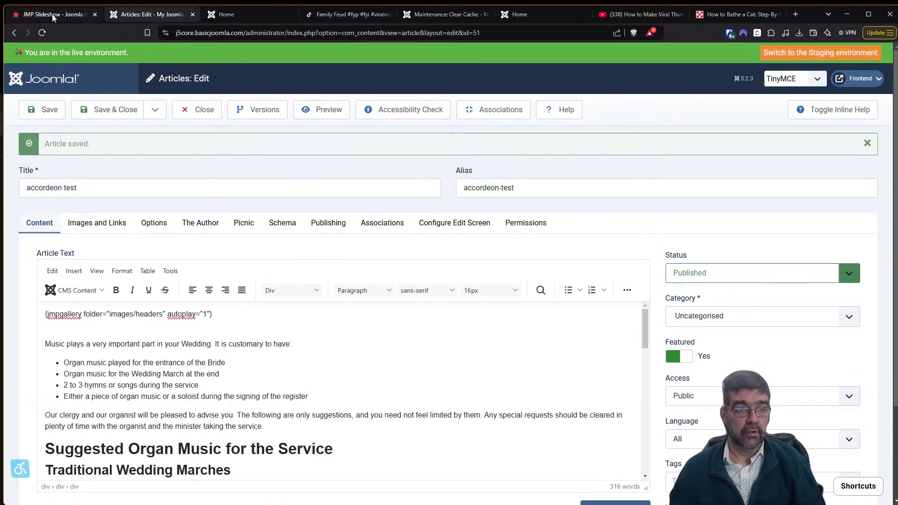
{"action": "left_click", "coordinate": [53, 15]}
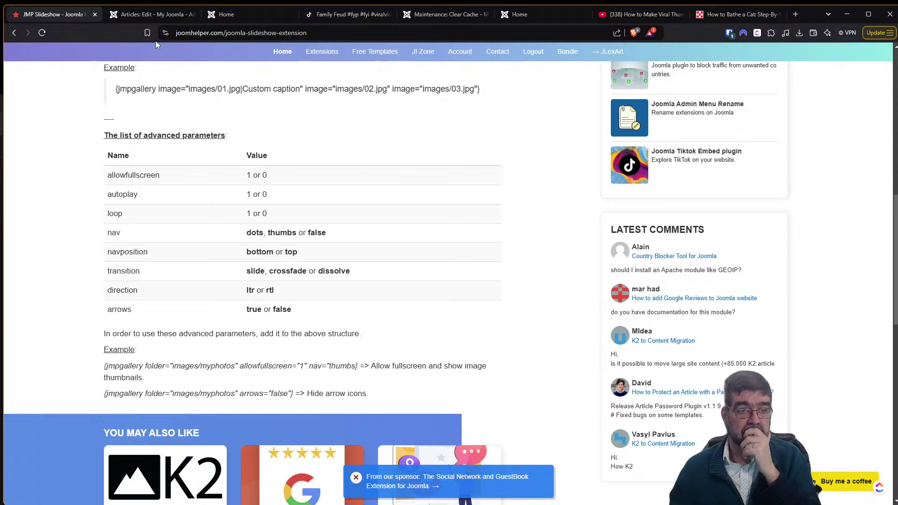
{"action": "left_click", "coordinate": [146, 14]}
{"action": "left_click", "coordinate": [229, 16]}
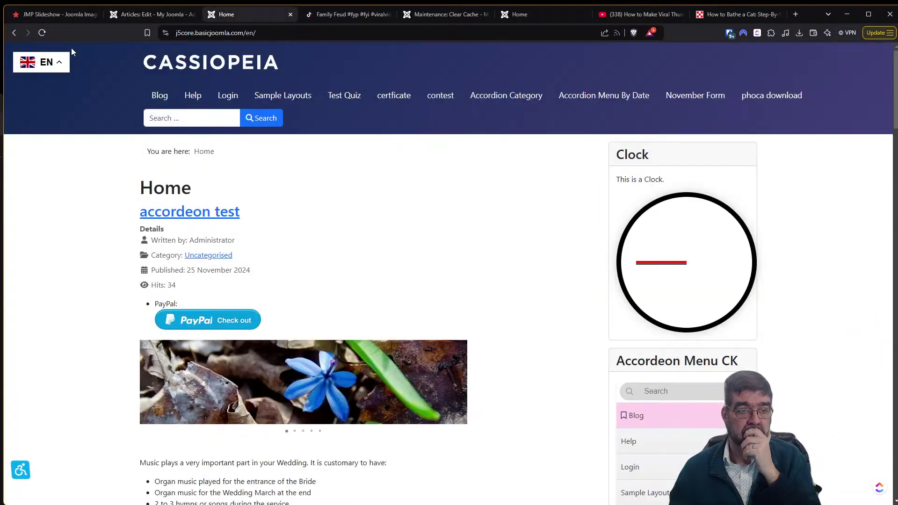
Reload the front page and watch the headers slideshow autoplay through its images.
{"action": "left_click", "coordinate": [42, 33]}
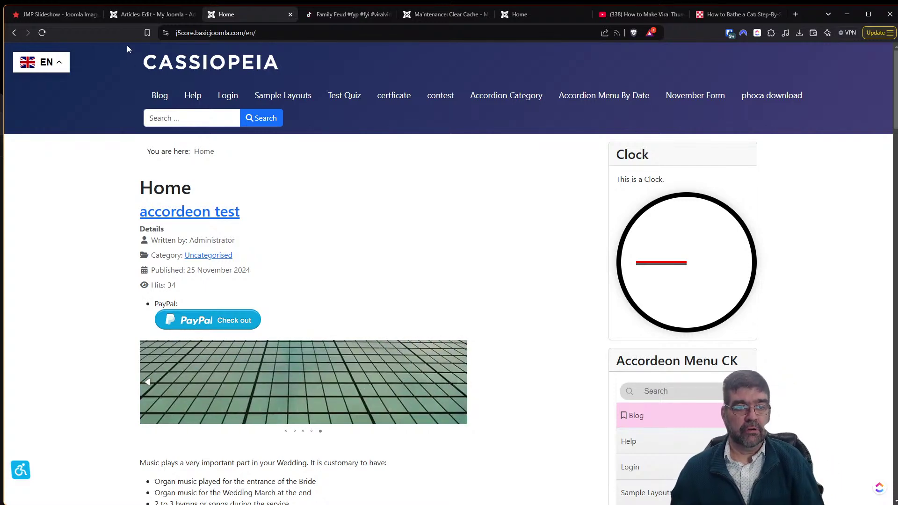
{"action": "left_click", "coordinate": [138, 18]}
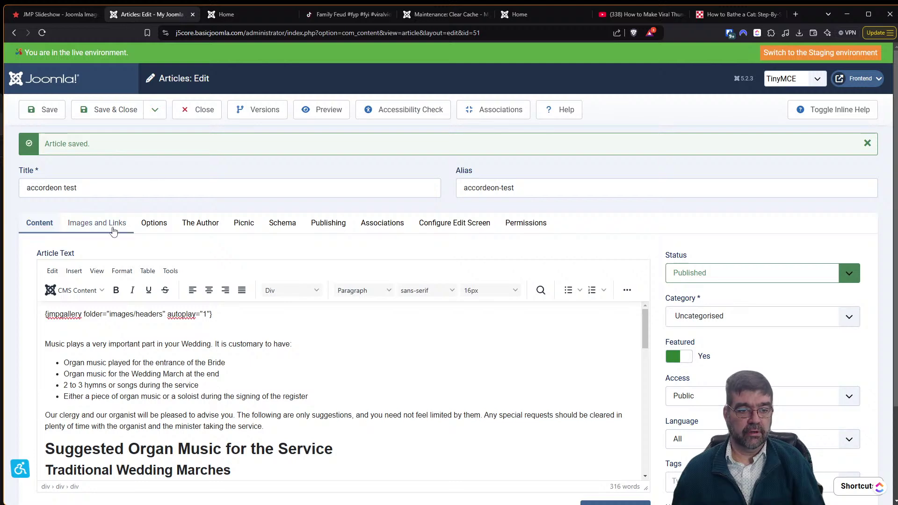
Browse the main images folder contents in the Images and Links media picker without selecting anything.
{"action": "left_click", "coordinate": [114, 228]}
{"action": "left_click", "coordinate": [403, 370]}
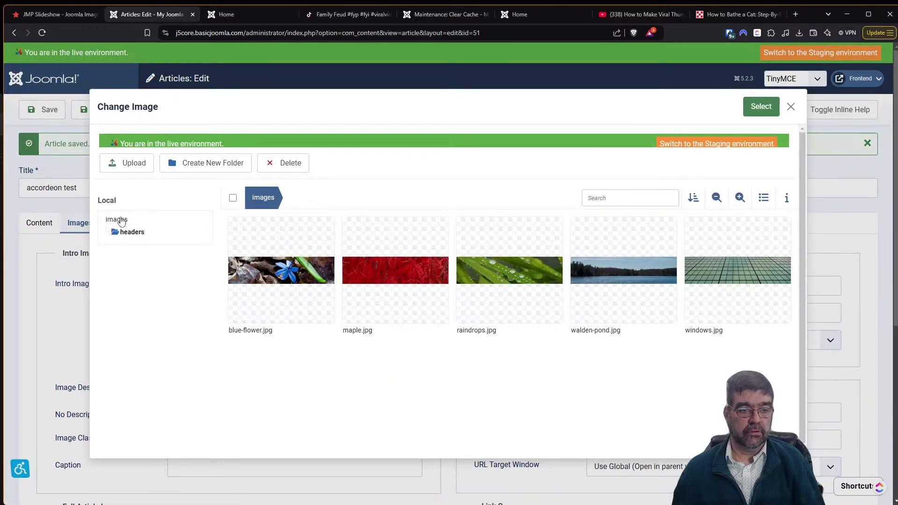
{"action": "left_click", "coordinate": [120, 220]}
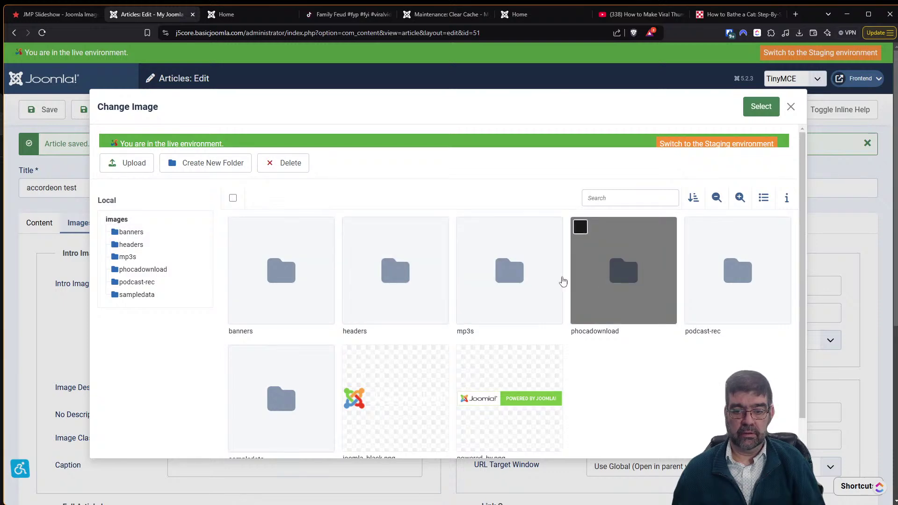
{"action": "scroll", "coordinate": [542, 287], "scroll_direction": "down", "scroll_amount": 1}
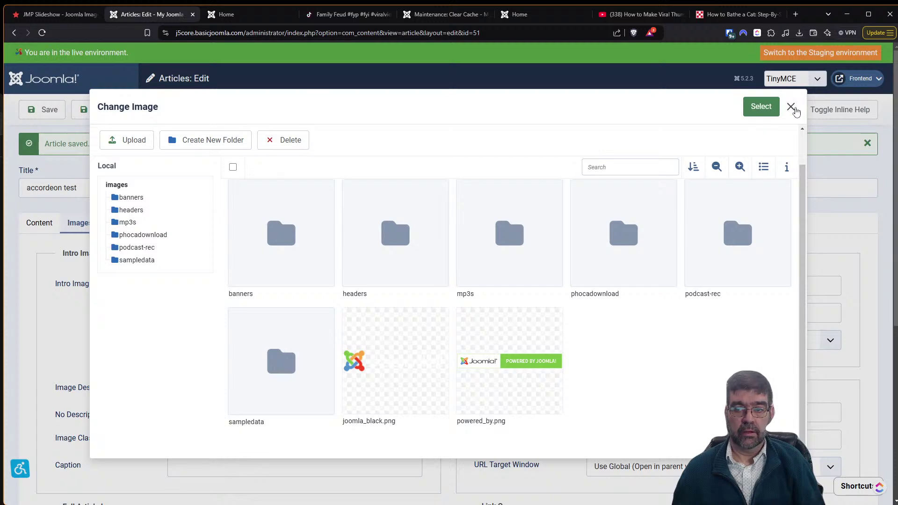
{"action": "left_click", "coordinate": [791, 107]}
{"action": "left_click", "coordinate": [47, 224]}
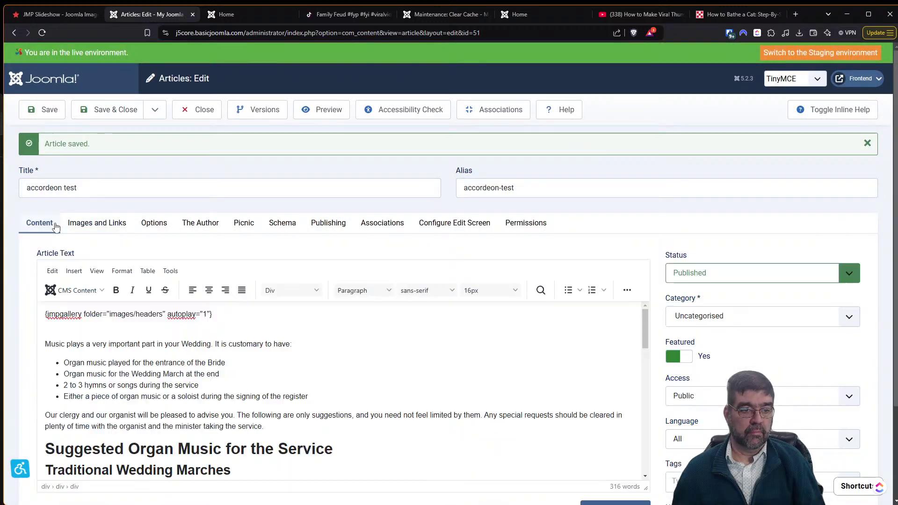
Delete the headers subfolder from the tag path so it reads folder="images", and save.
{"action": "left_click", "coordinate": [133, 314]}
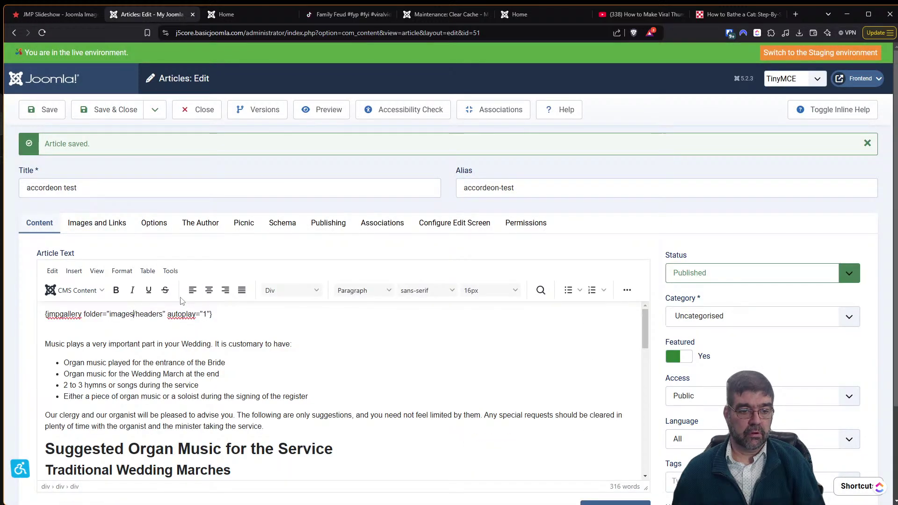
{"action": "key", "text": "Delete"}
{"action": "key", "text": "Delete"}
{"action": "key", "text": "Delete"}
{"action": "key", "text": "Delete"}
{"action": "key", "text": "Delete"}
{"action": "key", "text": "Delete"}
{"action": "key", "text": "Delete"}
{"action": "key", "text": "Delete"}
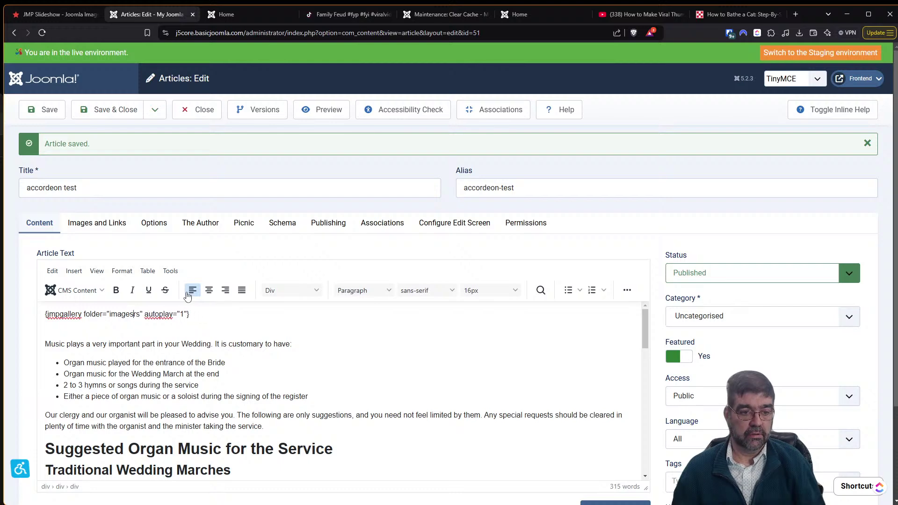
{"action": "left_click", "coordinate": [42, 110]}
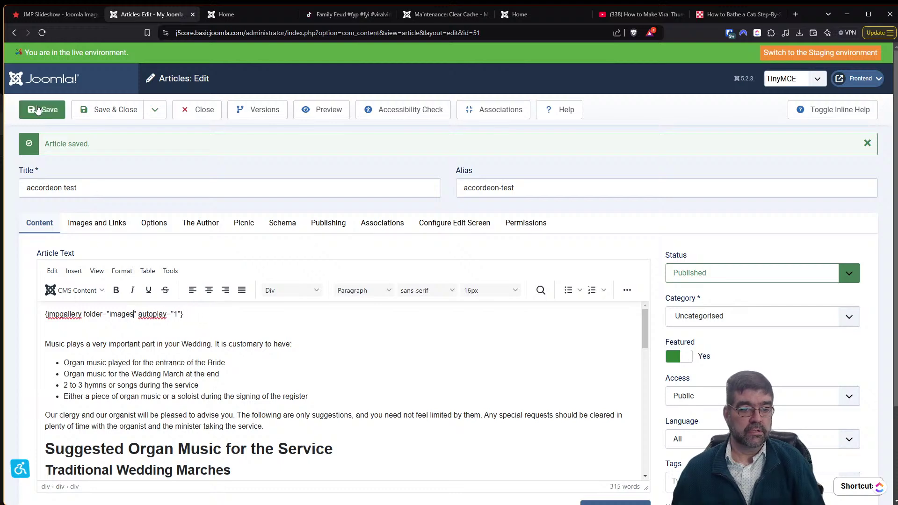
{"action": "left_click", "coordinate": [77, 13]}
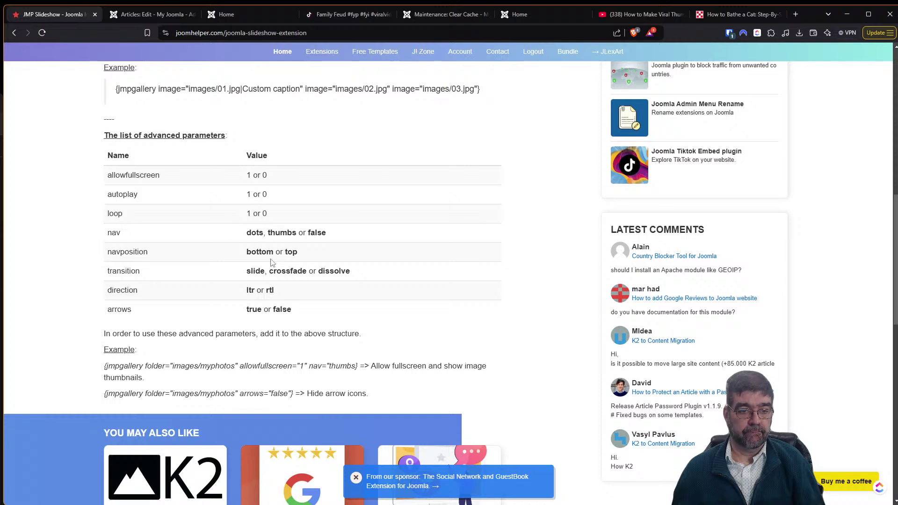
Scroll through the JMP Slideshow parameters table on the JoomHelper page.
{"action": "scroll", "coordinate": [273, 245], "scroll_direction": "up", "scroll_amount": 5}
{"action": "scroll", "coordinate": [272, 263], "scroll_direction": "down", "scroll_amount": 7}
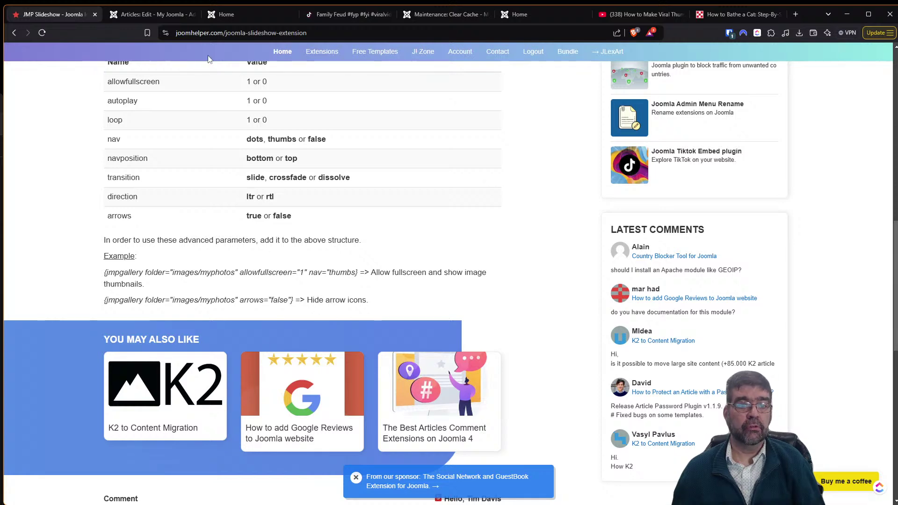
{"action": "left_click", "coordinate": [162, 19]}
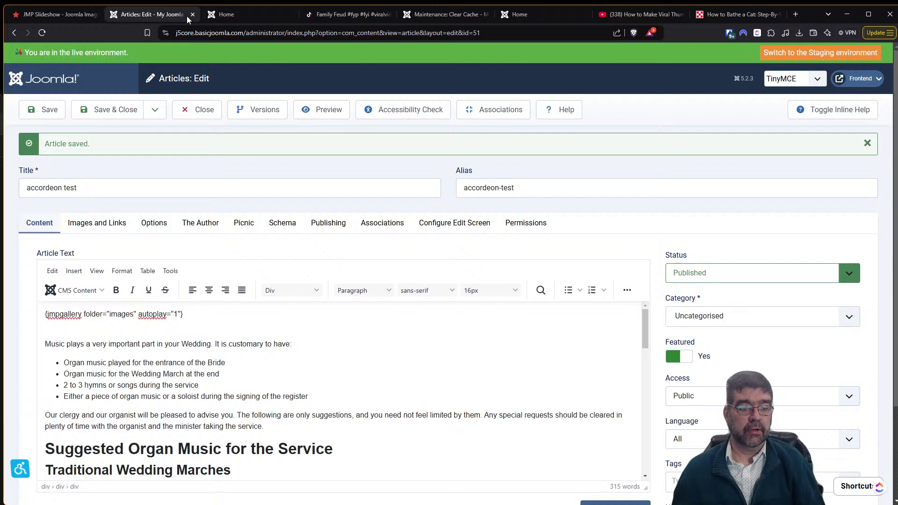
Save the article, reload the front page to view the images-folder slideshow, and close the editor.
{"action": "left_click", "coordinate": [55, 112]}
{"action": "left_click", "coordinate": [234, 19]}
{"action": "left_click", "coordinate": [42, 32]}
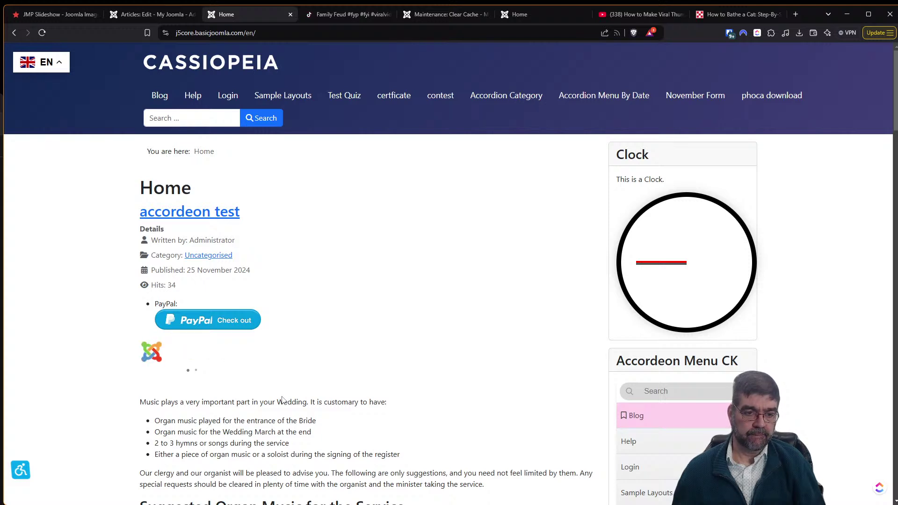
{"action": "left_click", "coordinate": [128, 18]}
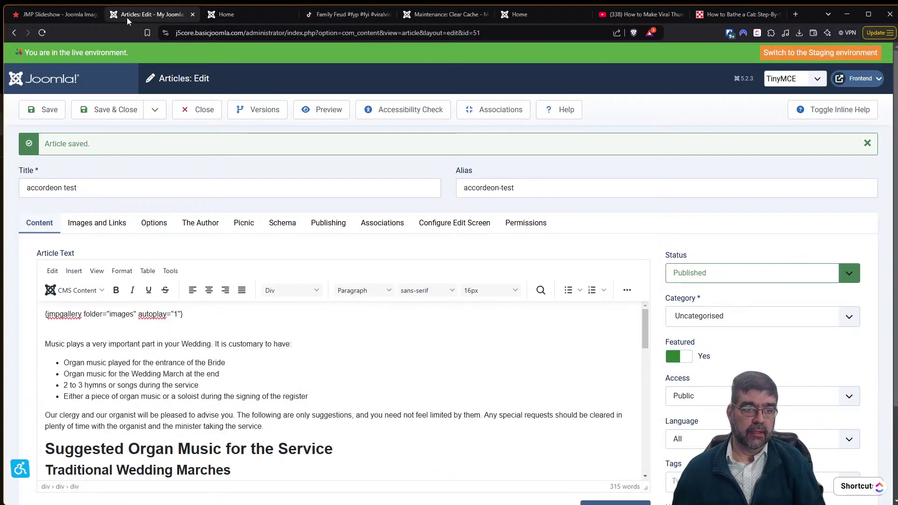
{"action": "left_click", "coordinate": [193, 112]}
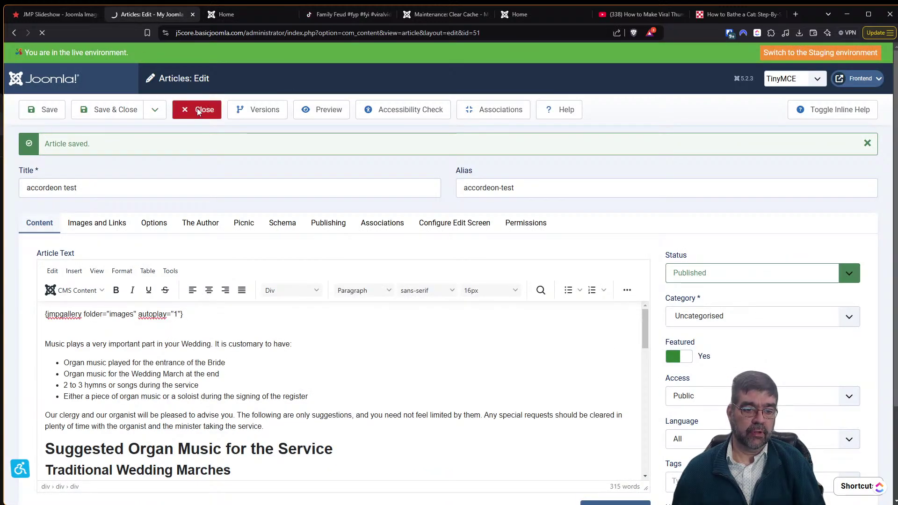
Upload ss-ice-harvesting into the images folder via Media, then reload the front page.
{"action": "left_click", "coordinate": [38, 142]}
{"action": "left_click", "coordinate": [43, 255]}
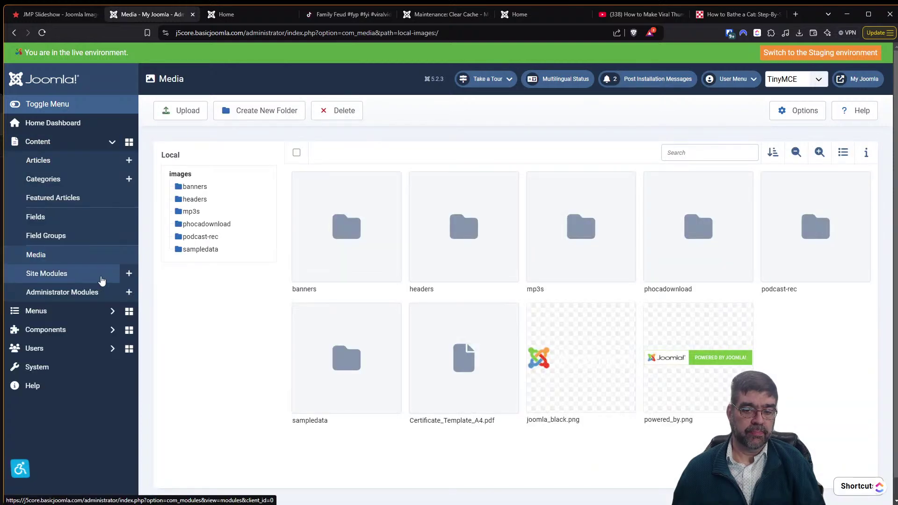
{"action": "left_click", "coordinate": [172, 109]}
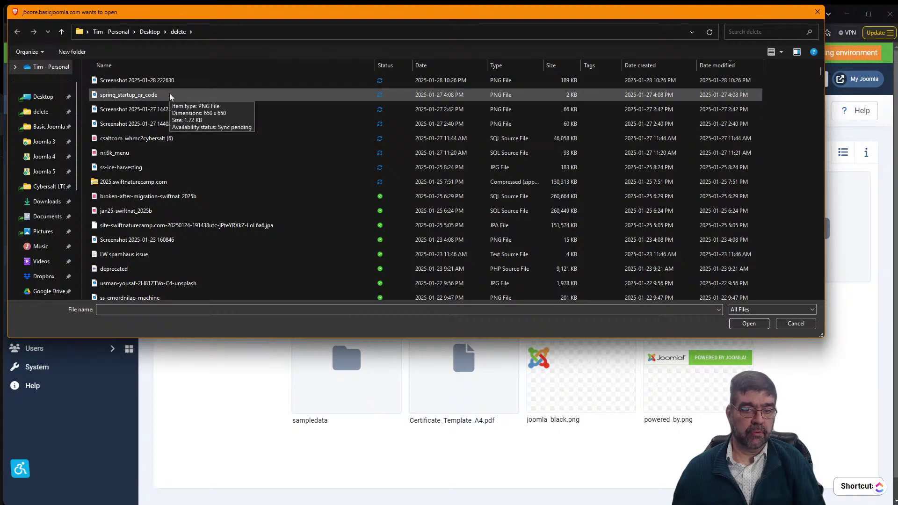
{"action": "left_click", "coordinate": [162, 167]}
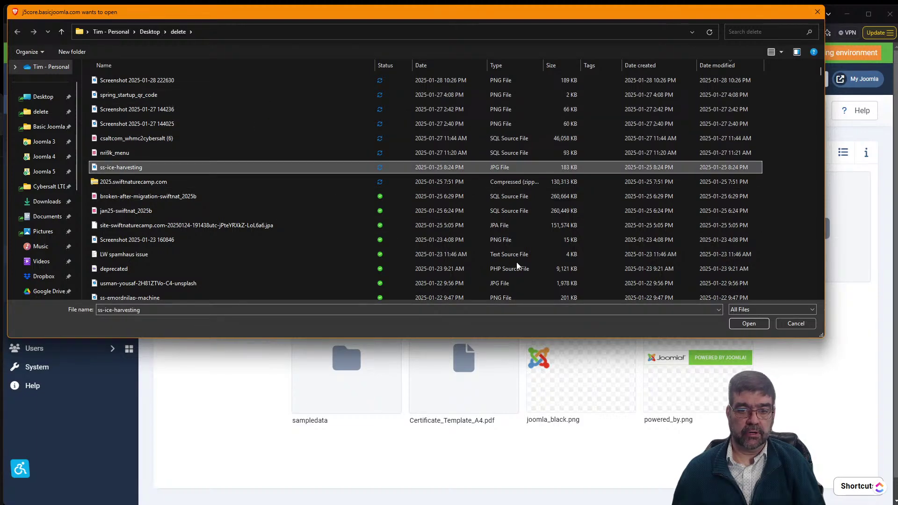
{"action": "left_click", "coordinate": [750, 325]}
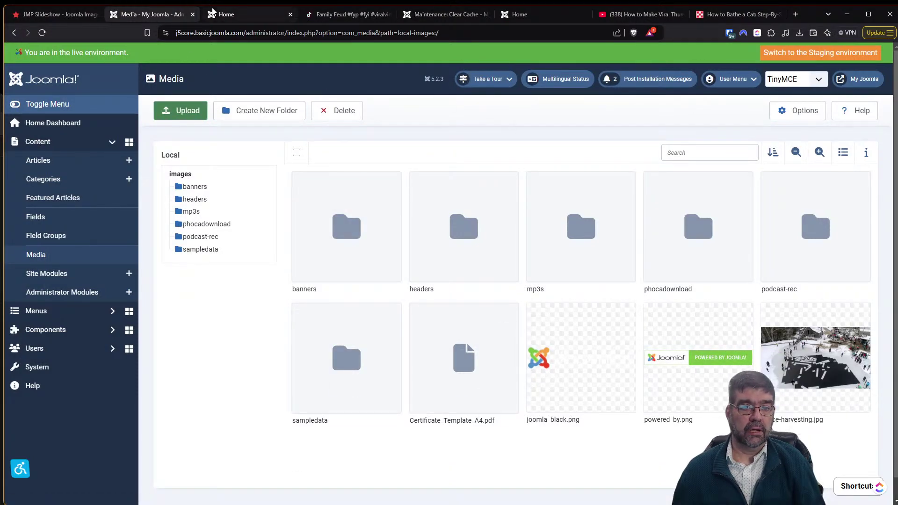
{"action": "left_click", "coordinate": [223, 16]}
{"action": "key", "text": "F5"}
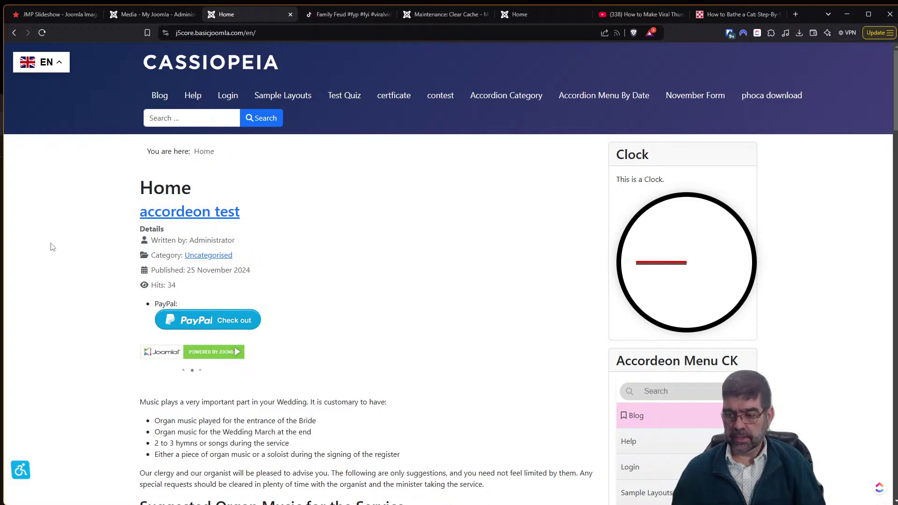
Review the JMP Slideshow parameter docs and the front page, then return to Media.
{"action": "left_click", "coordinate": [50, 16]}
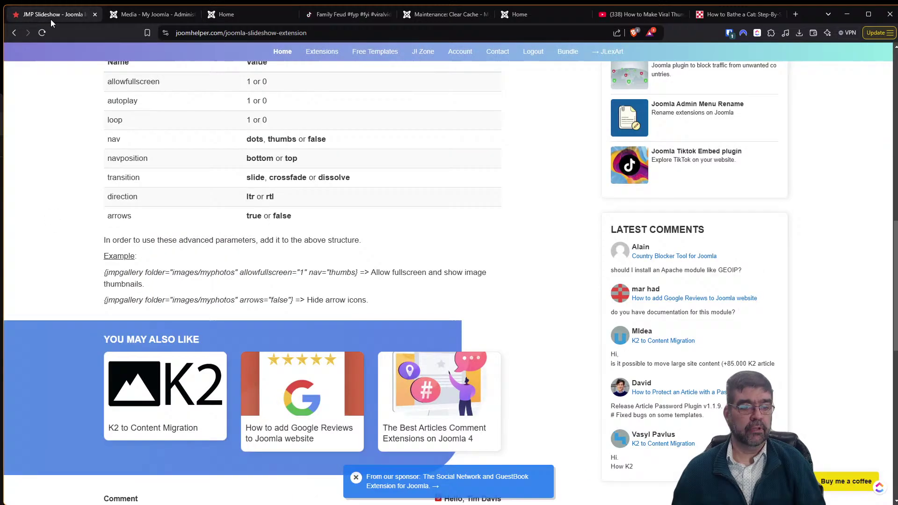
{"action": "scroll", "coordinate": [226, 233], "scroll_direction": "up", "scroll_amount": 1}
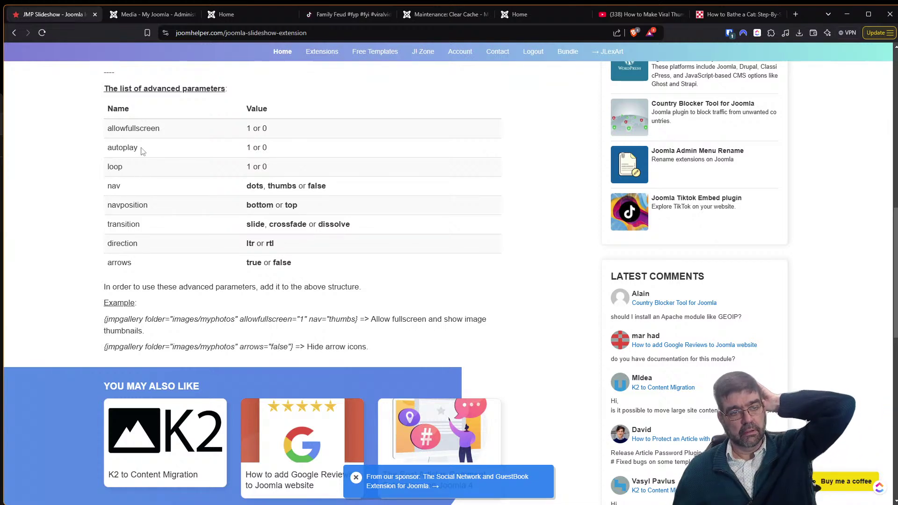
{"action": "left_click", "coordinate": [226, 15]}
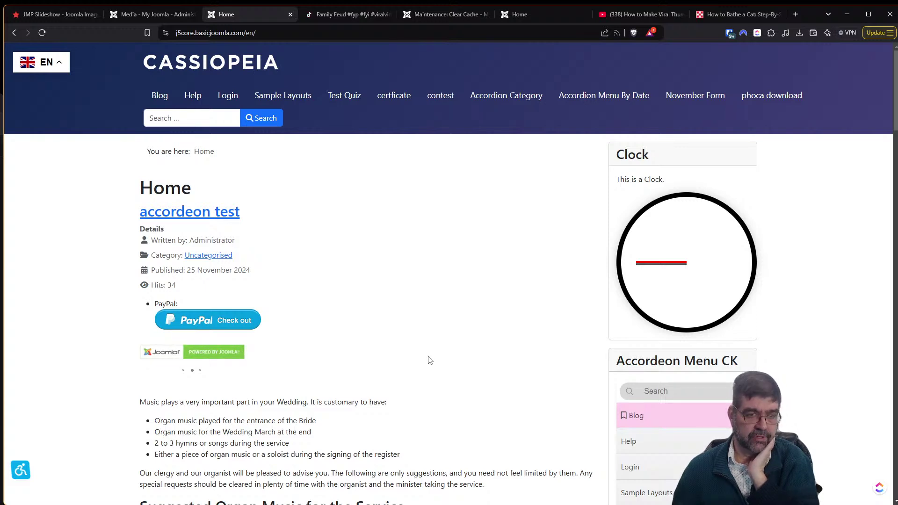
{"action": "left_click", "coordinate": [125, 15]}
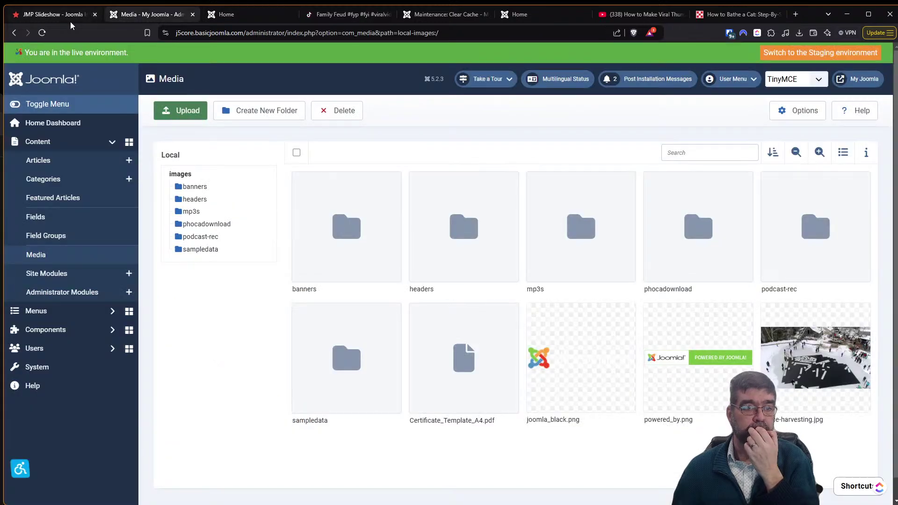
Add loop="1" to the accordeon test article's jmpgallery tag and save the article.
{"action": "left_click", "coordinate": [60, 142]}
{"action": "left_click", "coordinate": [60, 142]}
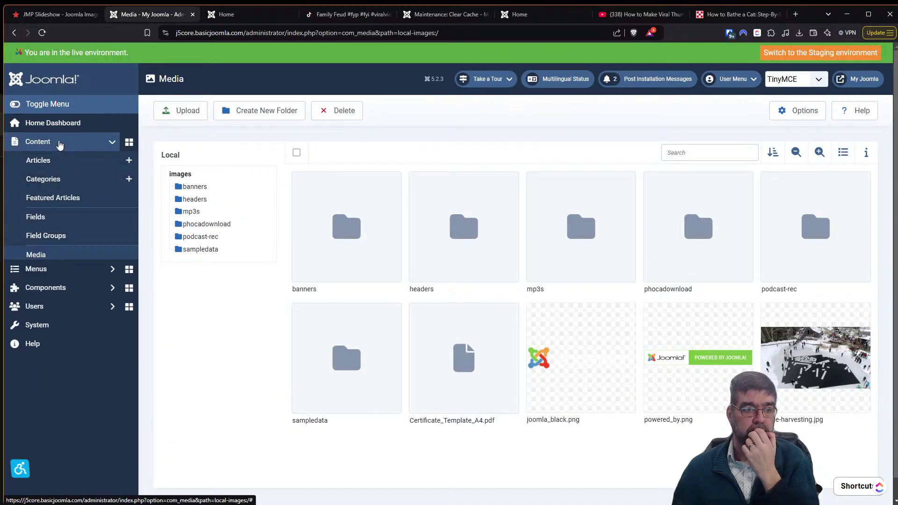
{"action": "left_click", "coordinate": [57, 159]}
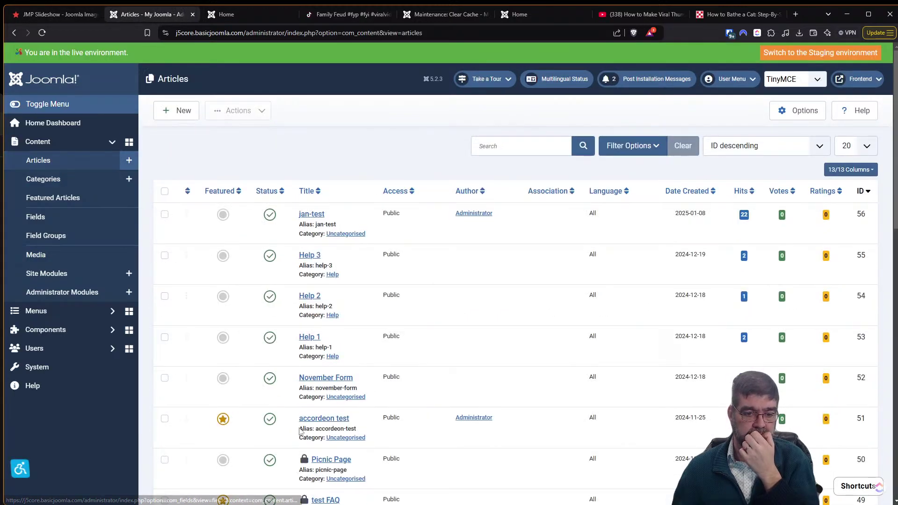
{"action": "left_click", "coordinate": [326, 420]}
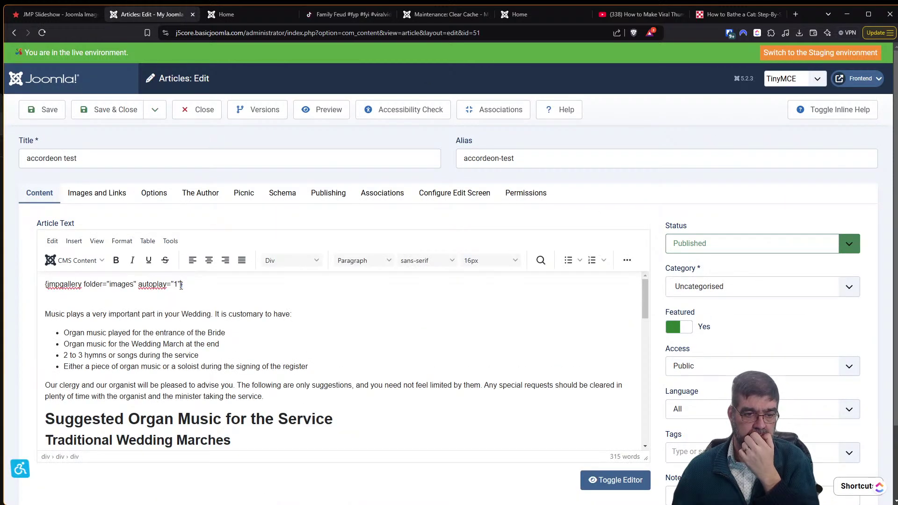
{"action": "type", "text": "loop="}
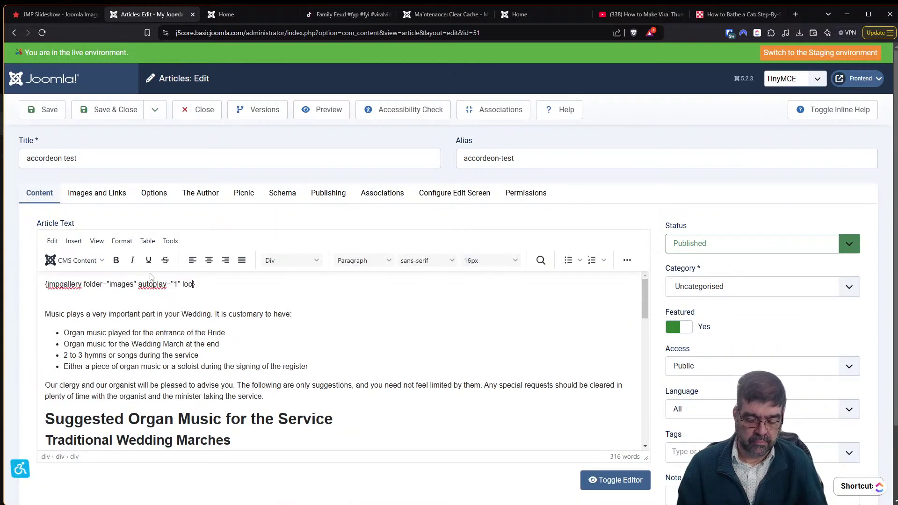
{"action": "type", "text": "\"1\""}
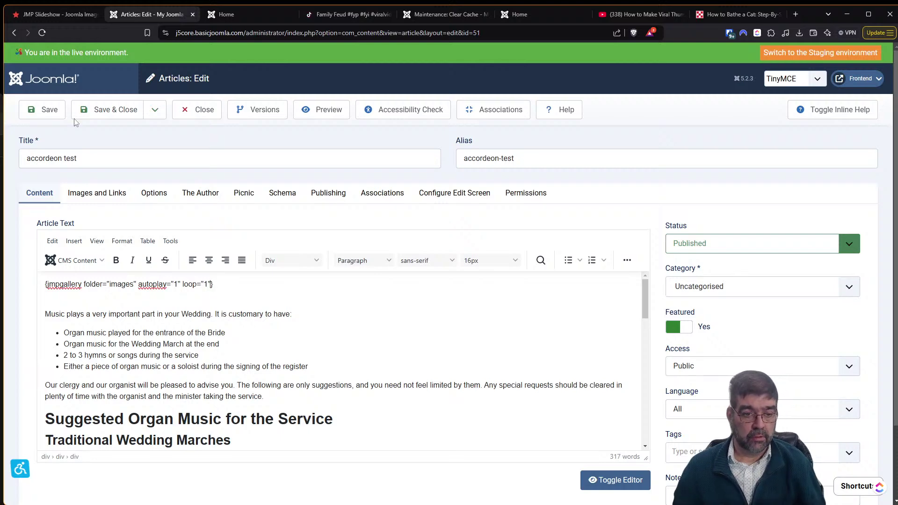
{"action": "left_click", "coordinate": [45, 120]}
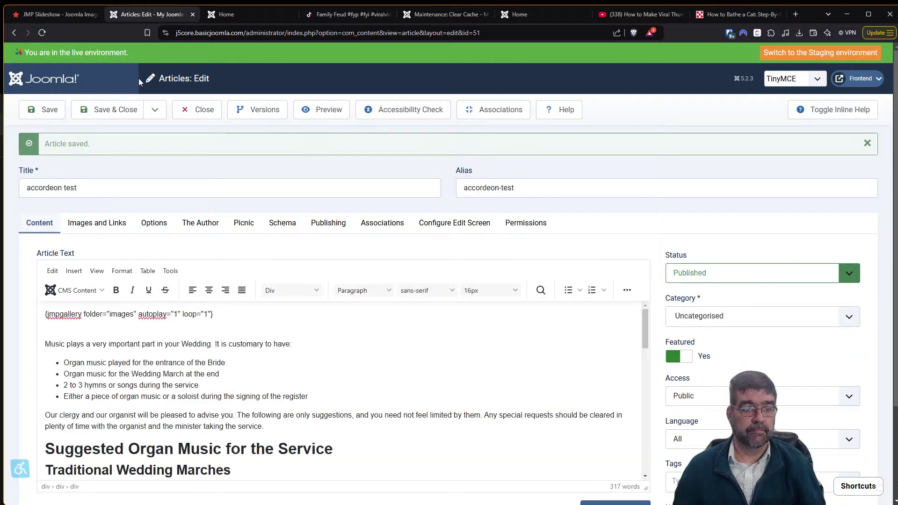
{"action": "left_click", "coordinate": [45, 15]}
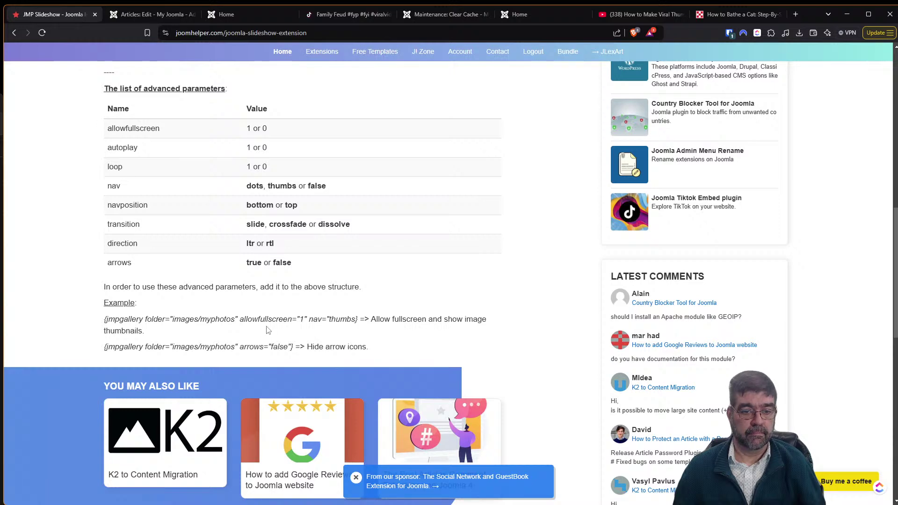
Reload the frontend Home page to watch the looping slideshow, then return to the article editor.
{"action": "left_click", "coordinate": [220, 15]}
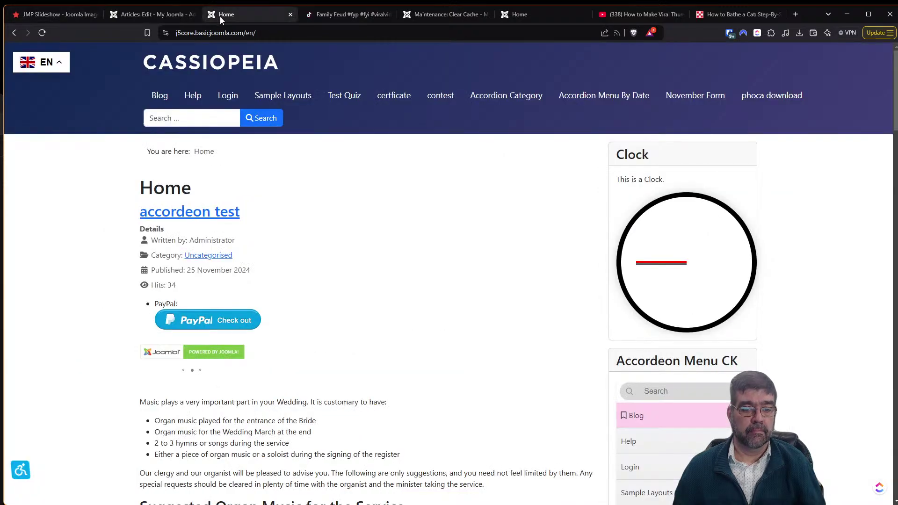
{"action": "key", "text": "F5"}
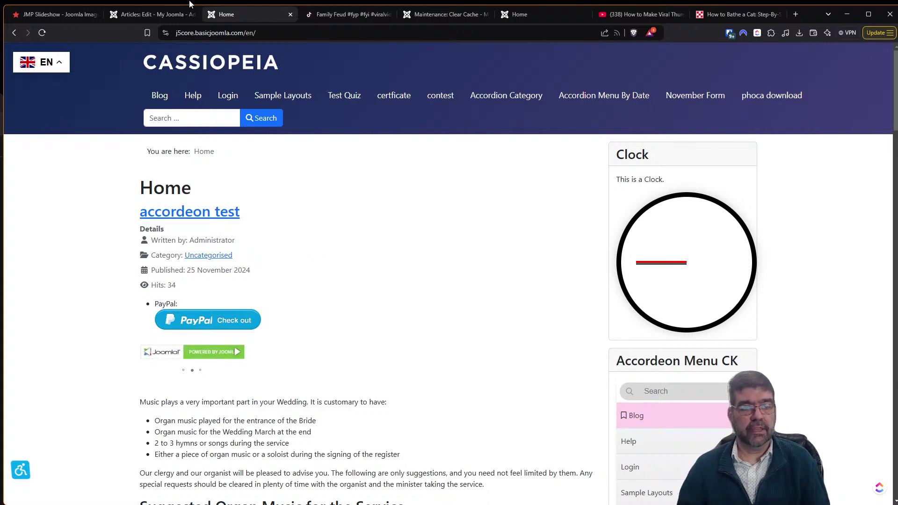
{"action": "left_click", "coordinate": [135, 15]}
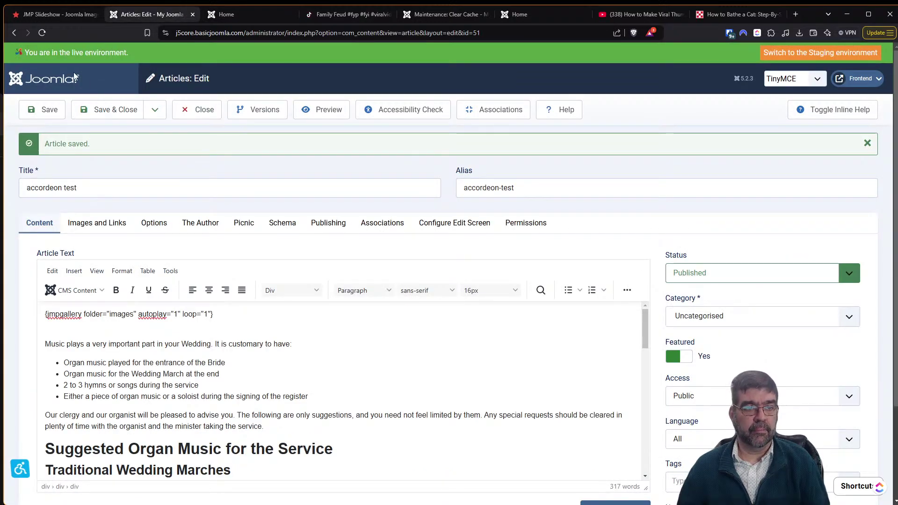
Consult the parameter list, add nav="thumbs" to the accordeon test jmpgallery tag, and save.
{"action": "left_click", "coordinate": [86, 14]}
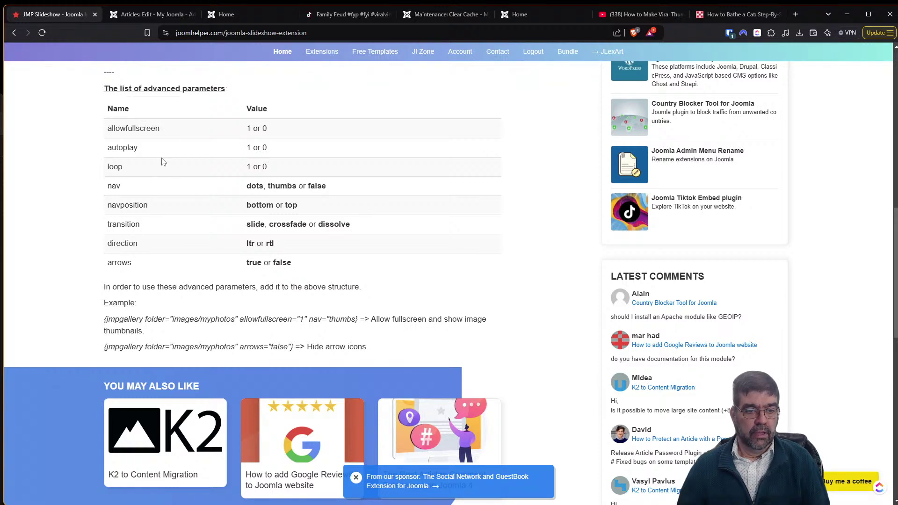
{"action": "scroll", "coordinate": [163, 162], "scroll_direction": "up", "scroll_amount": 2}
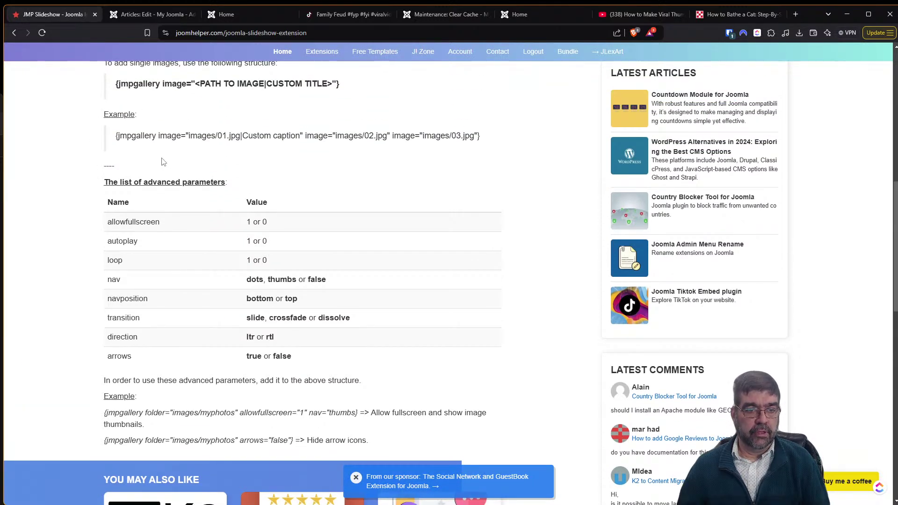
{"action": "scroll", "coordinate": [163, 162], "scroll_direction": "up", "scroll_amount": 2}
{"action": "scroll", "coordinate": [163, 165], "scroll_direction": "down", "scroll_amount": 3}
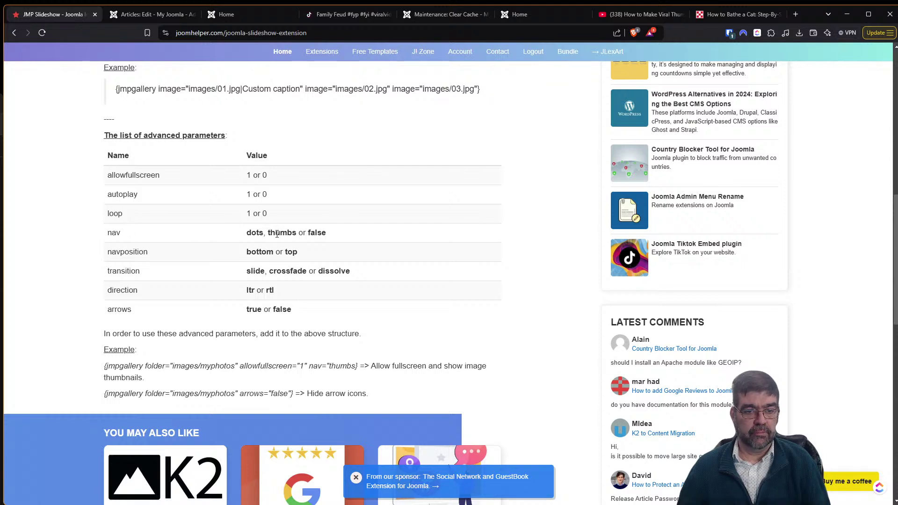
{"action": "left_click", "coordinate": [140, 16]}
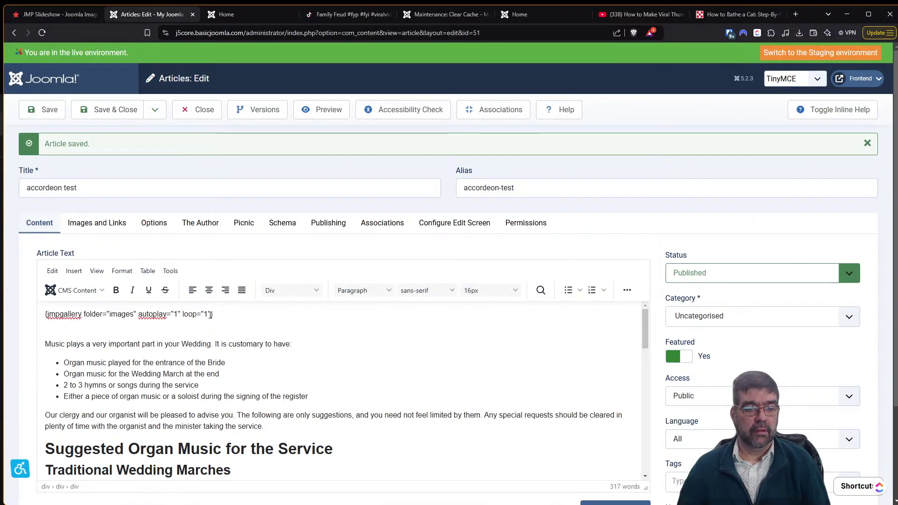
{"action": "type", "text": "nav"}
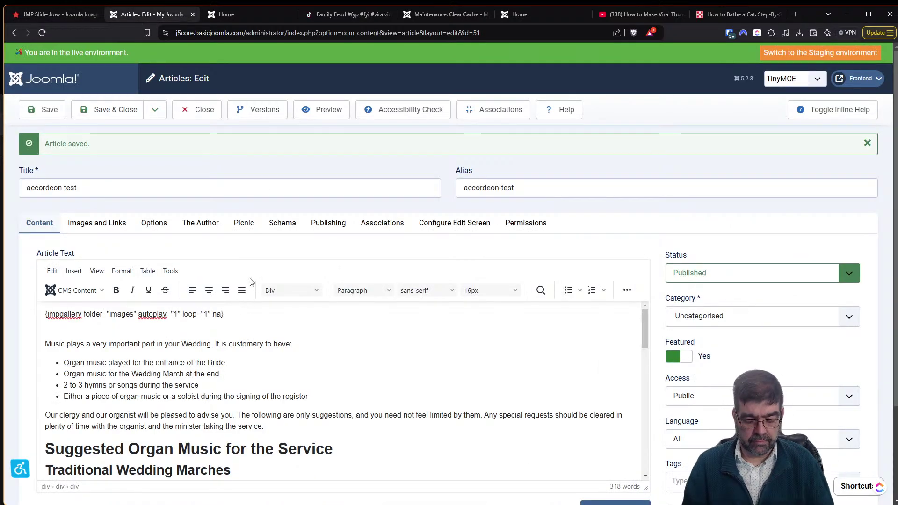
{"action": "type", "text": "="}
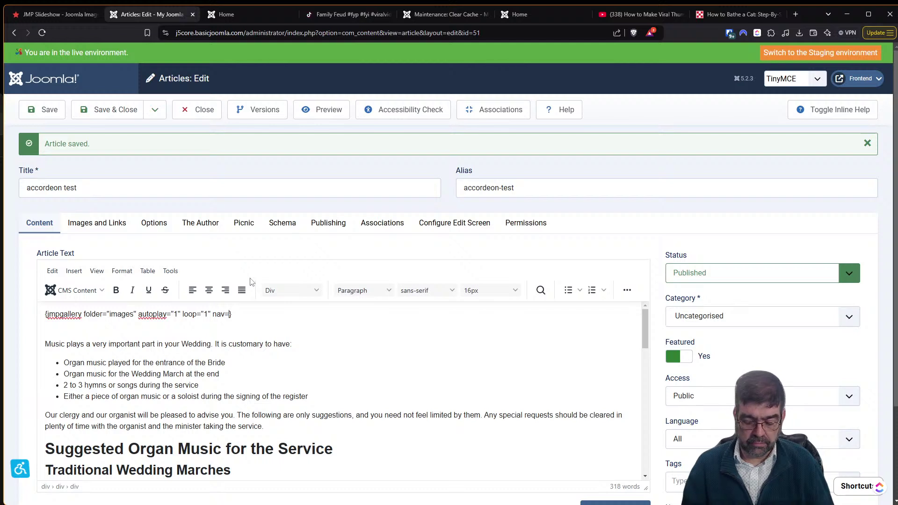
{"action": "type", "text": "\"thumbs"}
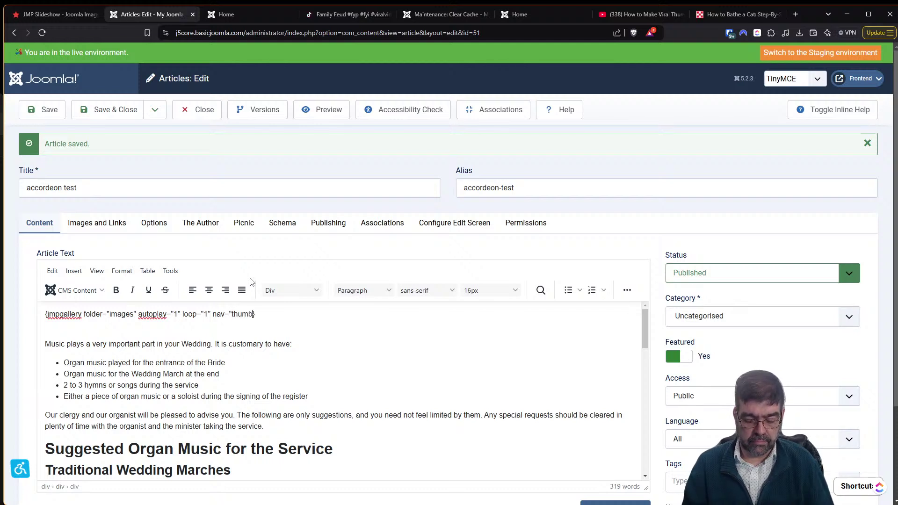
{"action": "type", "text": "\""}
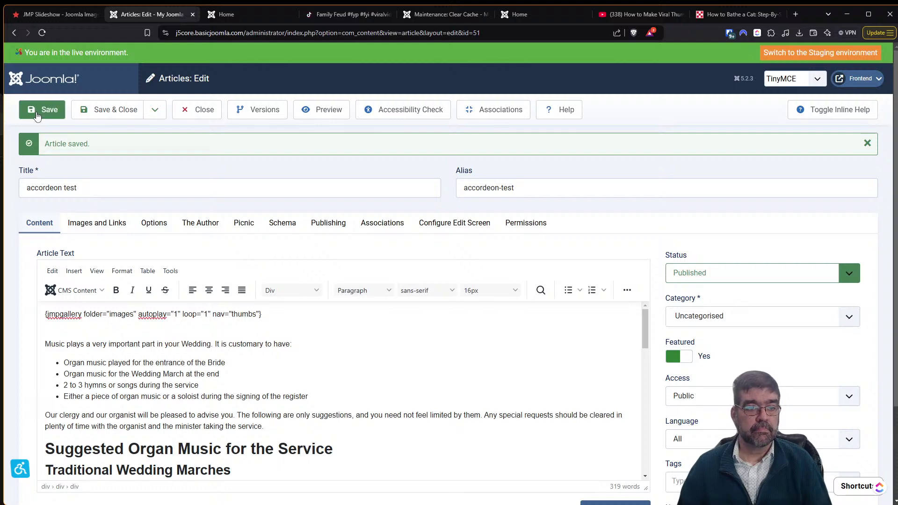
{"action": "left_click", "coordinate": [227, 14]}
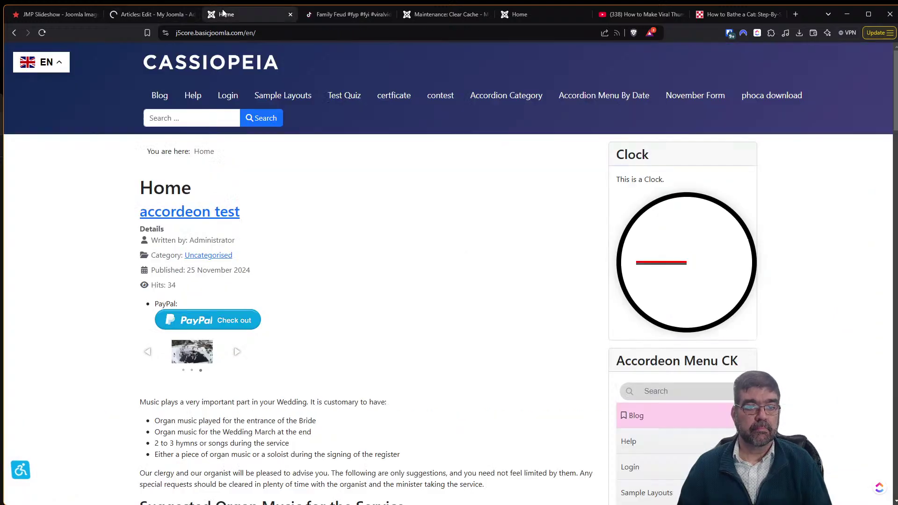
Reload the frontend and switch between the first and snow-photo slides using the thumbnails.
{"action": "left_click", "coordinate": [42, 33]}
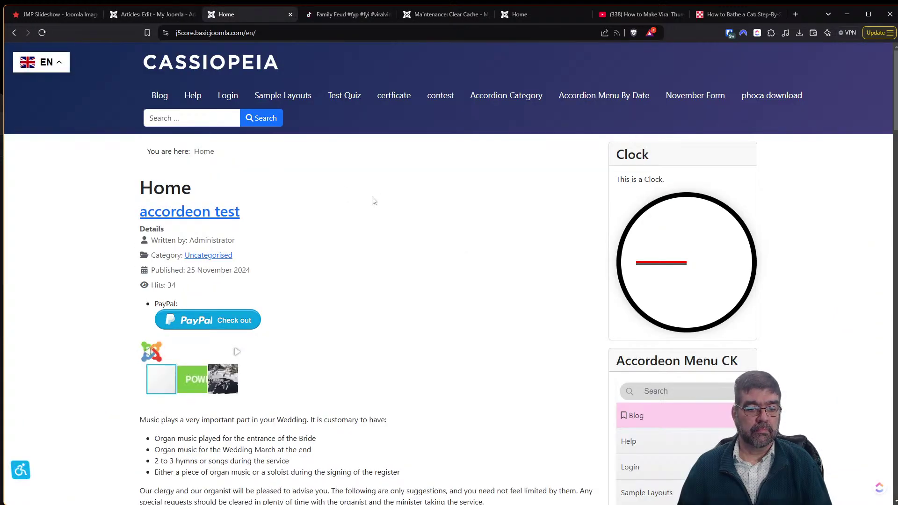
{"action": "left_click", "coordinate": [226, 388]}
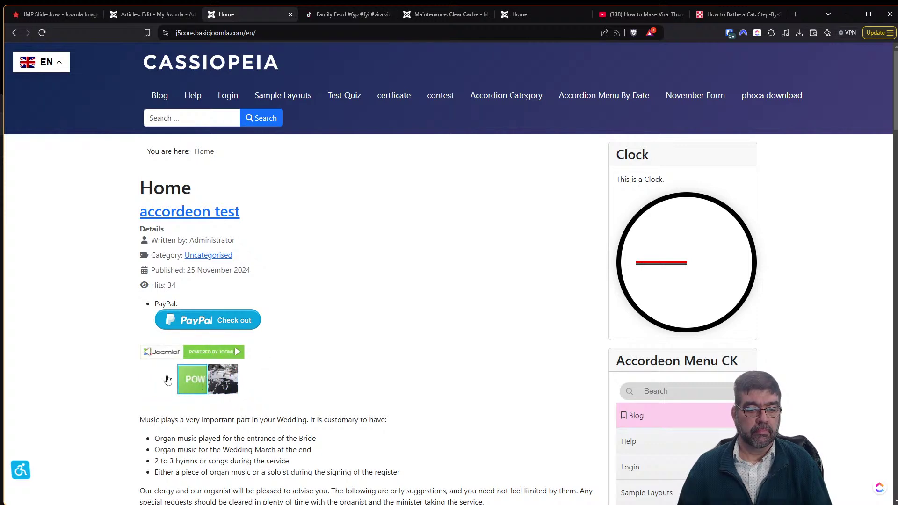
{"action": "left_click", "coordinate": [161, 381]}
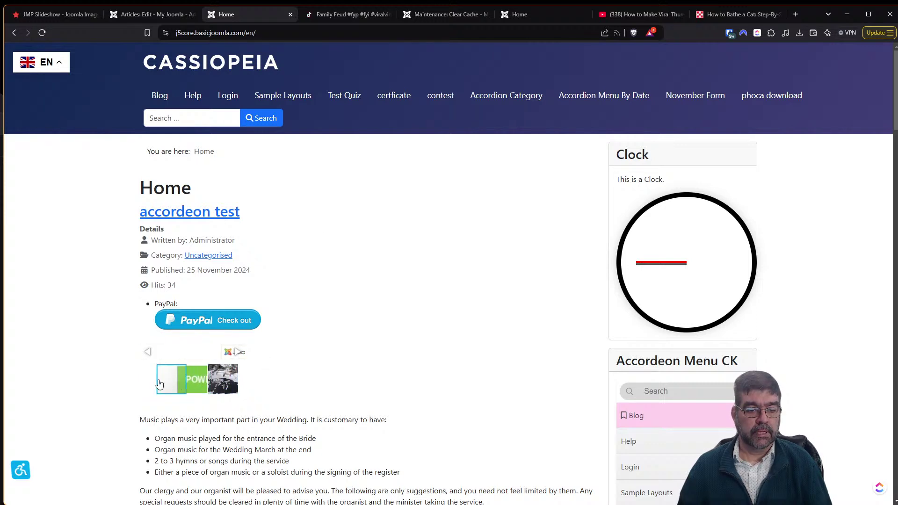
{"action": "left_click", "coordinate": [199, 387]}
{"action": "left_click", "coordinate": [226, 387]}
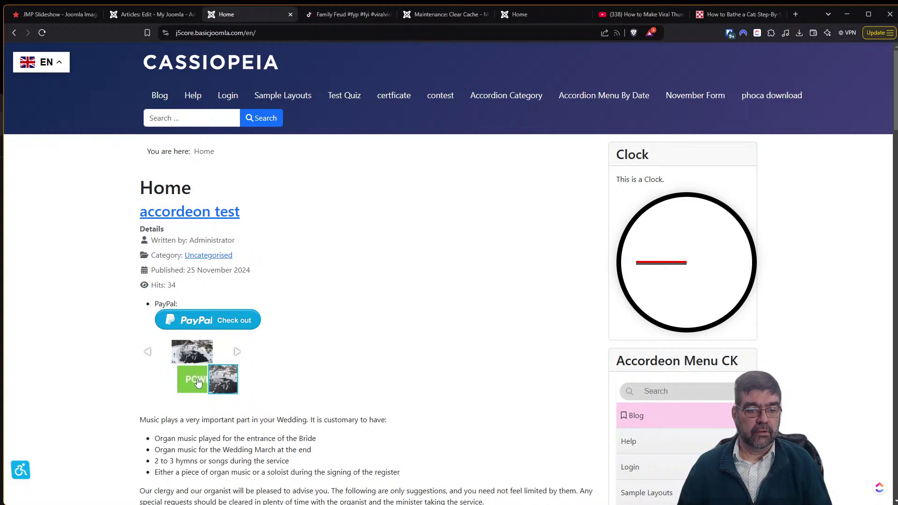
{"action": "left_click", "coordinate": [160, 385]}
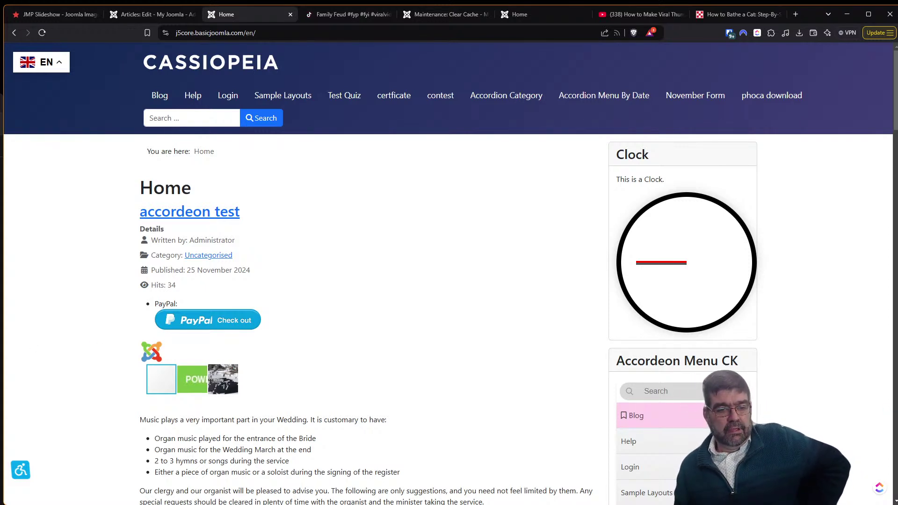
{"action": "left_click", "coordinate": [121, 16]}
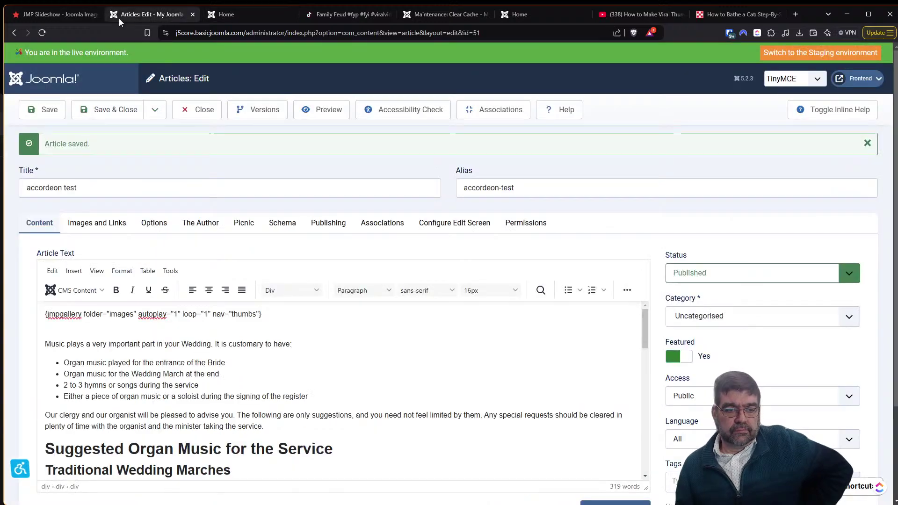
Close the article and delete powered_by.png from the images media folder.
{"action": "left_click", "coordinate": [201, 111]}
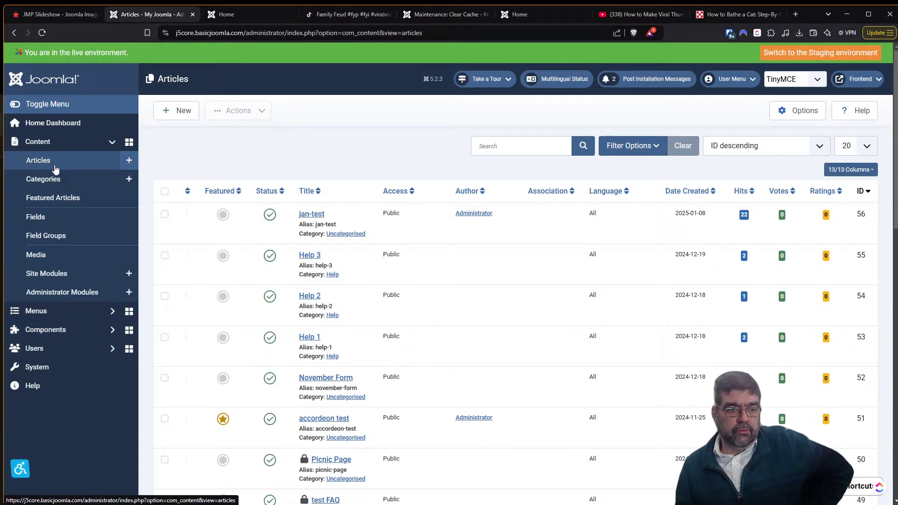
{"action": "left_click", "coordinate": [63, 259]}
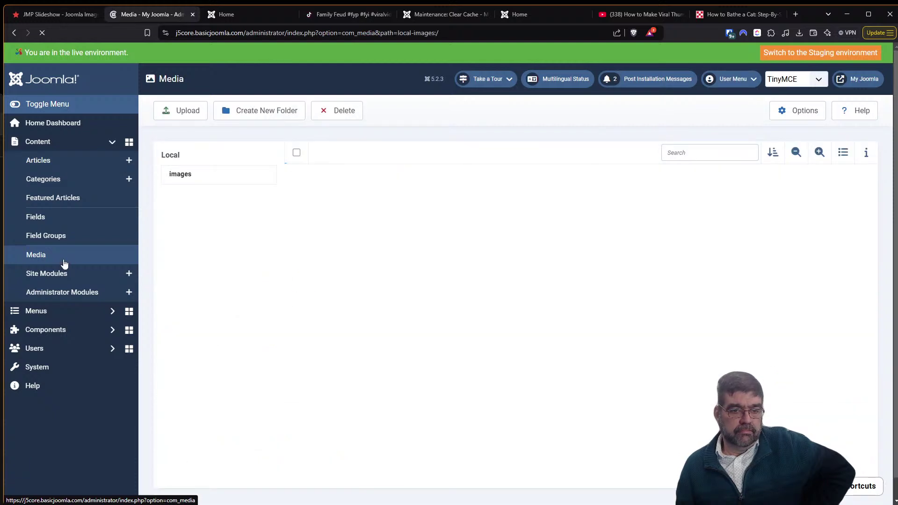
{"action": "mouse_move", "coordinate": [536, 316]}
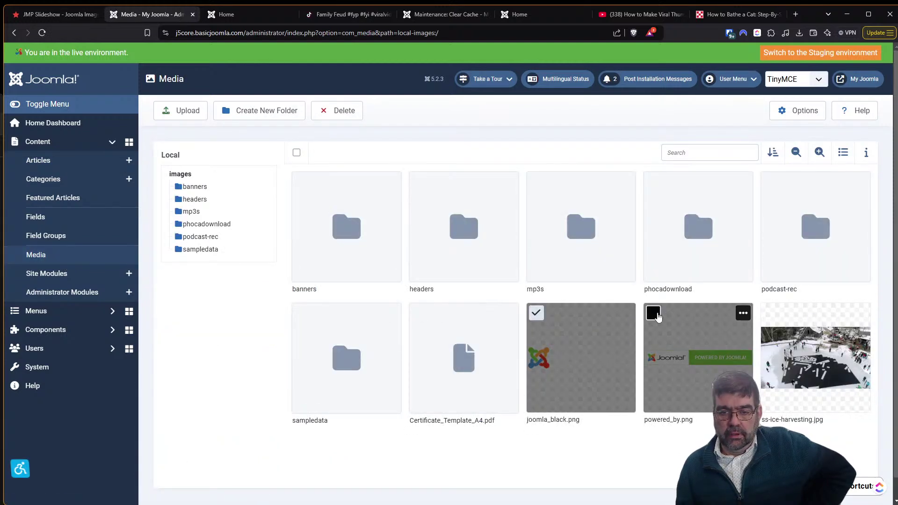
{"action": "left_click", "coordinate": [654, 314]}
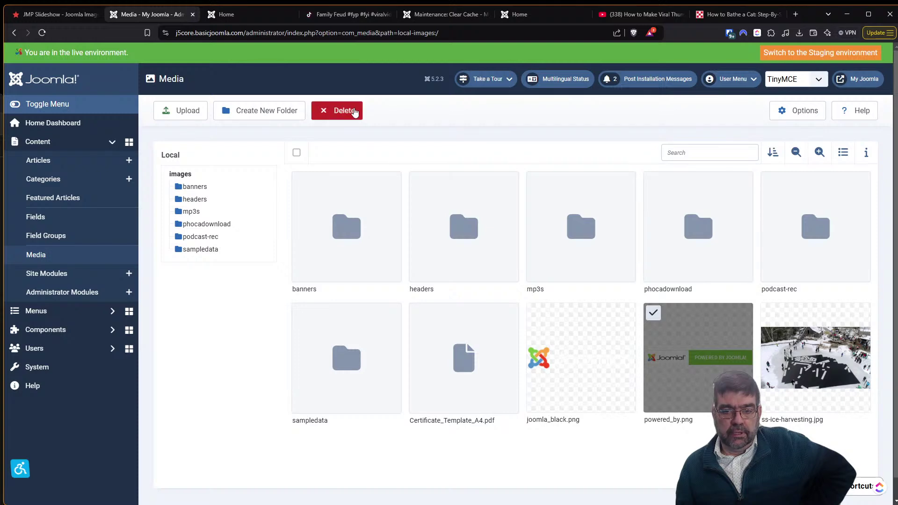
{"action": "left_click", "coordinate": [354, 111]}
{"action": "left_click", "coordinate": [524, 305]}
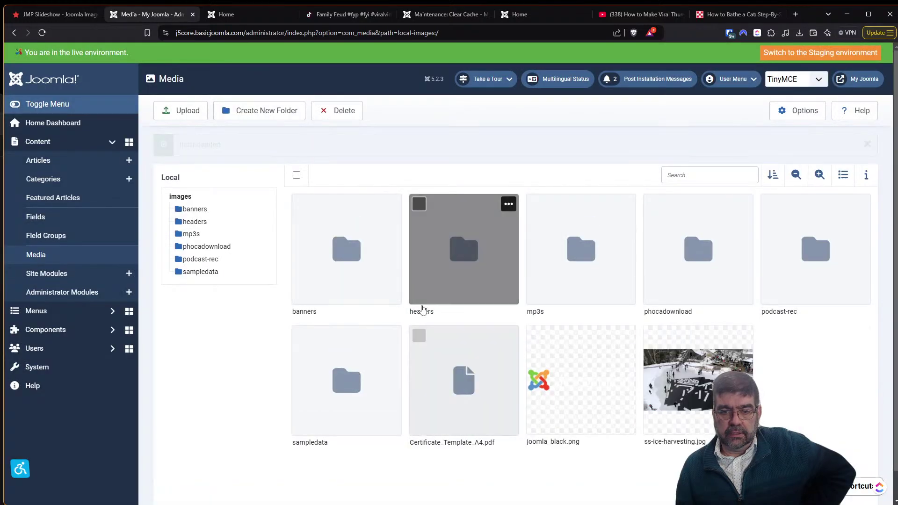
Delete joomla_black.png from the images folder as well.
{"action": "left_click", "coordinate": [536, 335]}
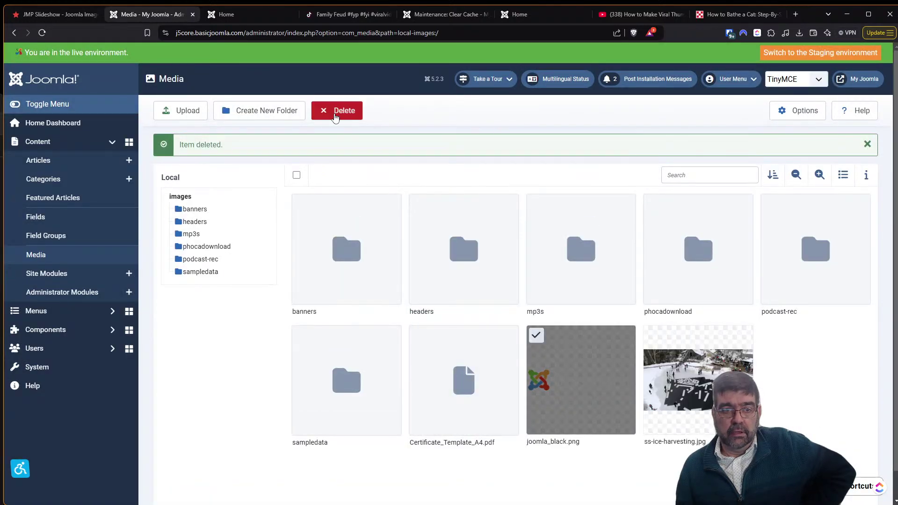
{"action": "left_click", "coordinate": [341, 117]}
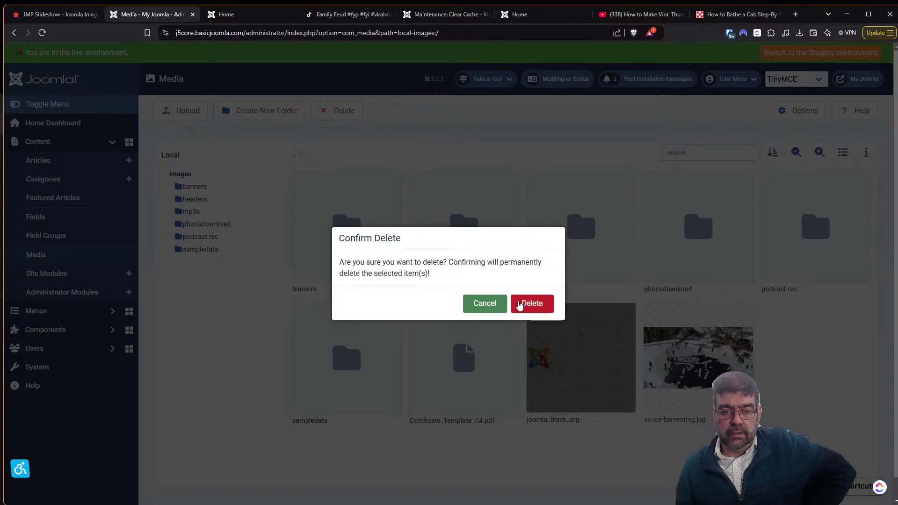
{"action": "left_click", "coordinate": [520, 304]}
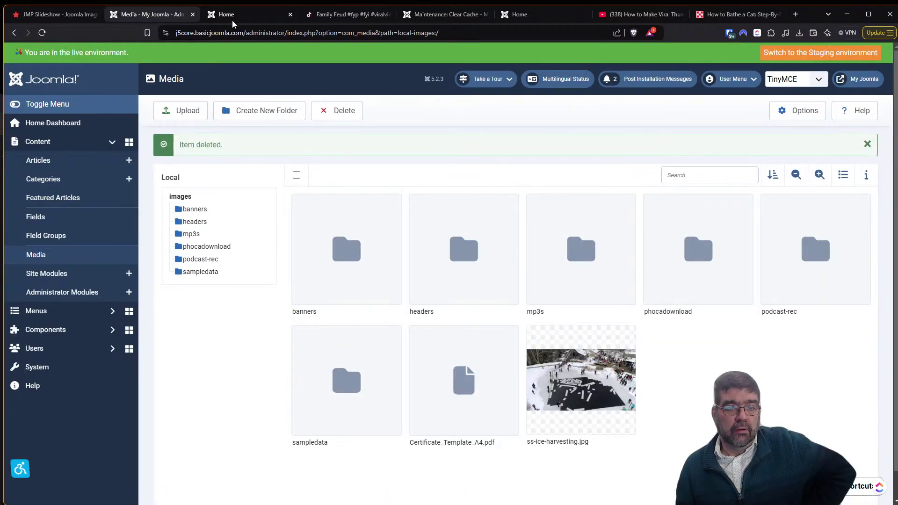
{"action": "left_click", "coordinate": [231, 17]}
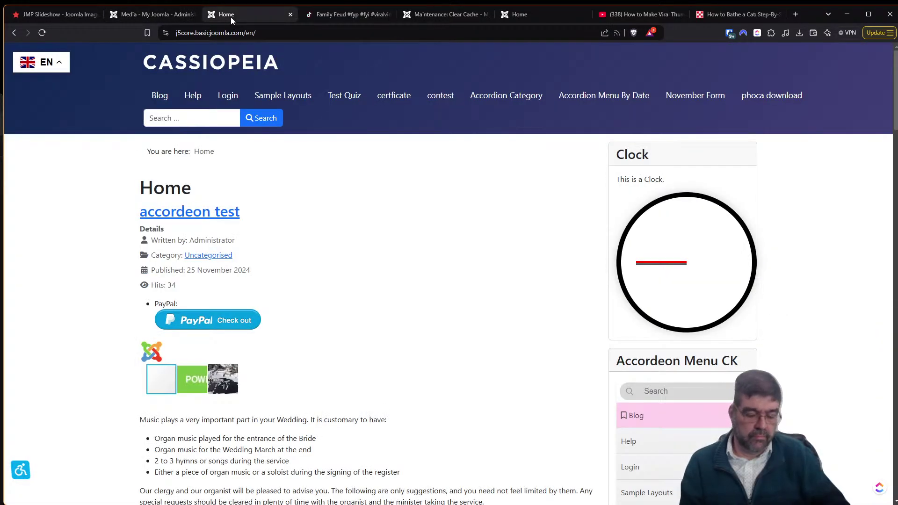
{"action": "key", "text": "F5"}
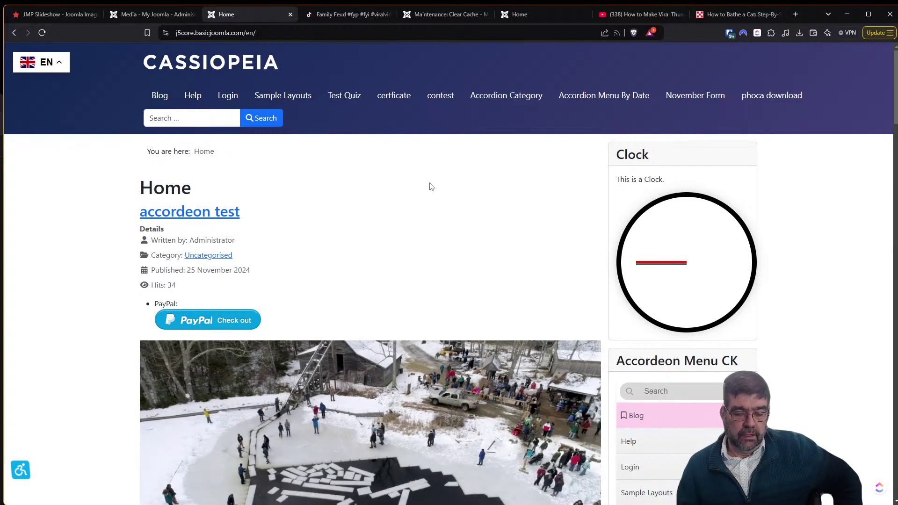
{"action": "scroll", "coordinate": [424, 192], "scroll_direction": "down", "scroll_amount": 3}
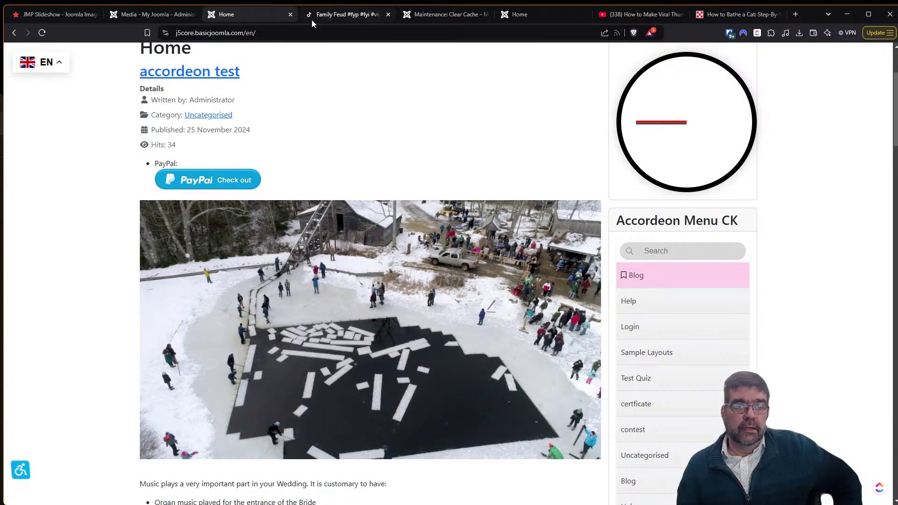
{"action": "left_click", "coordinate": [142, 14]}
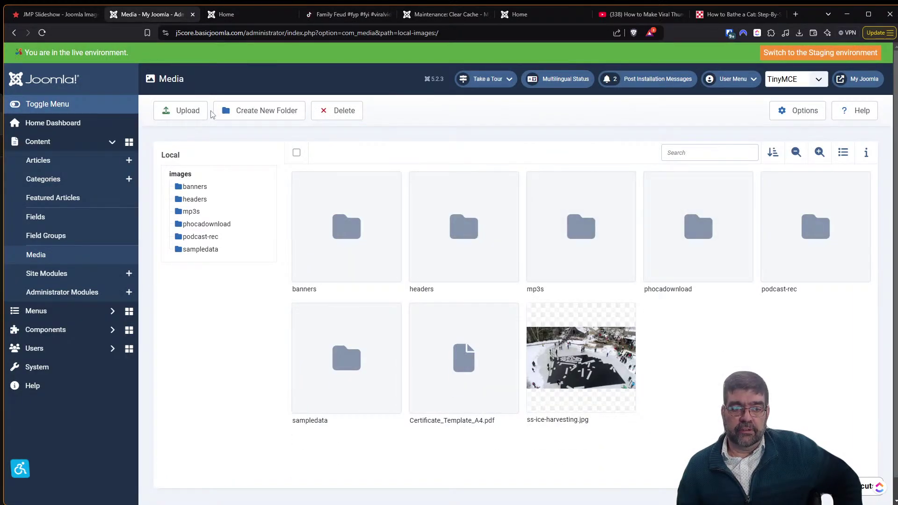
Upload ss-love-letters.jpg from the file dialog's delete folder into images.
{"action": "left_click", "coordinate": [170, 111]}
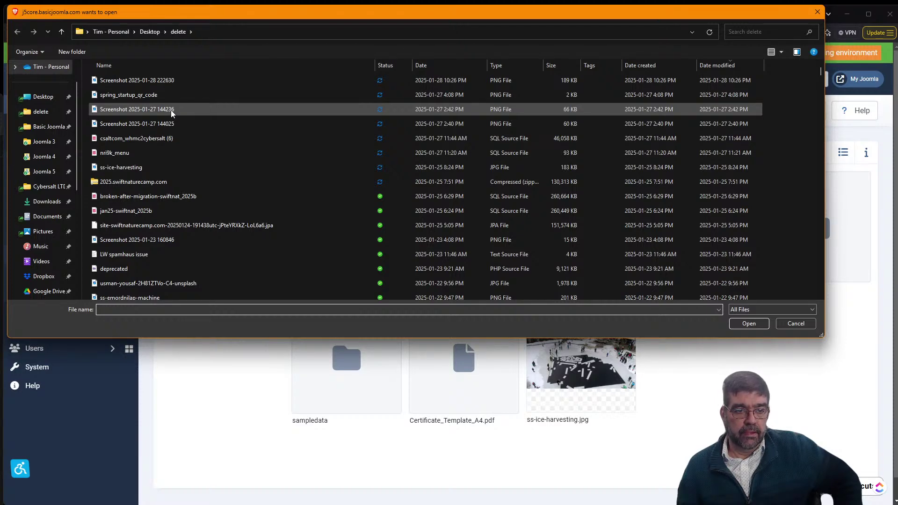
{"action": "scroll", "coordinate": [171, 111], "scroll_direction": "down", "scroll_amount": 4}
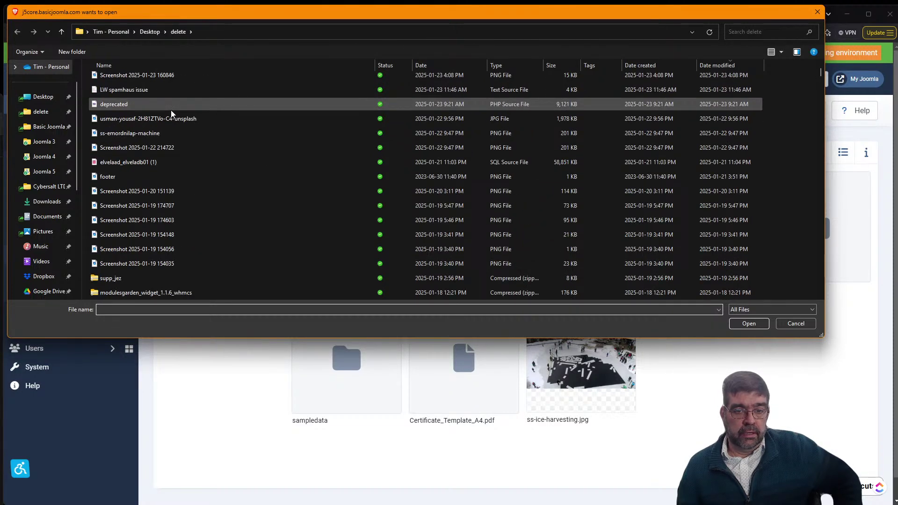
{"action": "scroll", "coordinate": [171, 111], "scroll_direction": "down", "scroll_amount": 4}
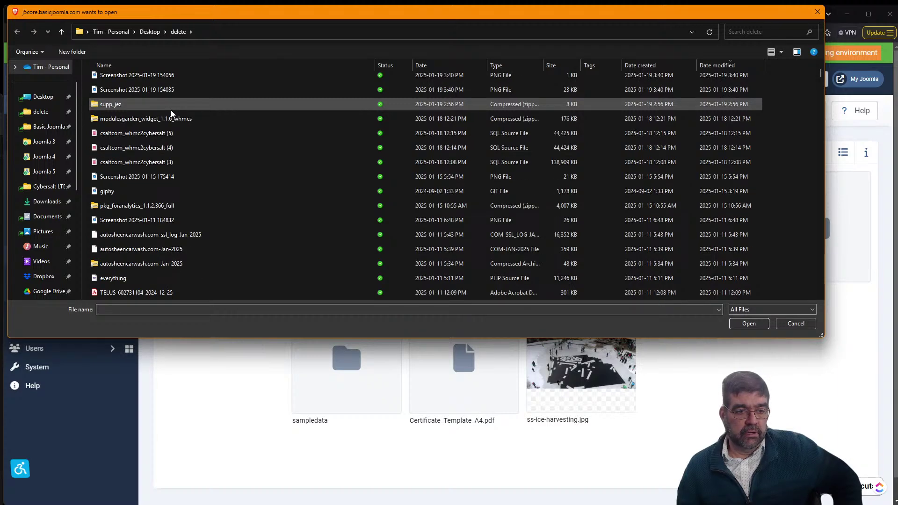
{"action": "scroll", "coordinate": [170, 111], "scroll_direction": "down", "scroll_amount": 2}
{"action": "scroll", "coordinate": [170, 115], "scroll_direction": "down", "scroll_amount": 3}
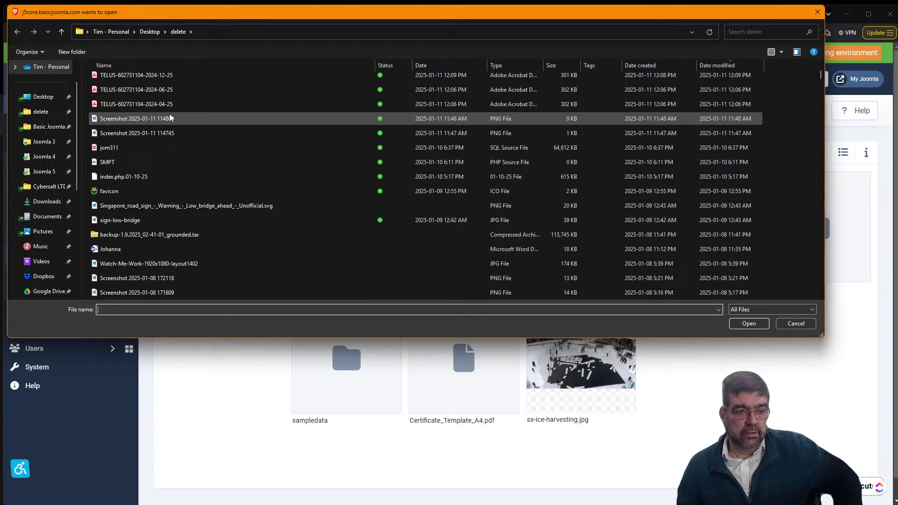
{"action": "scroll", "coordinate": [170, 117], "scroll_direction": "down", "scroll_amount": 4}
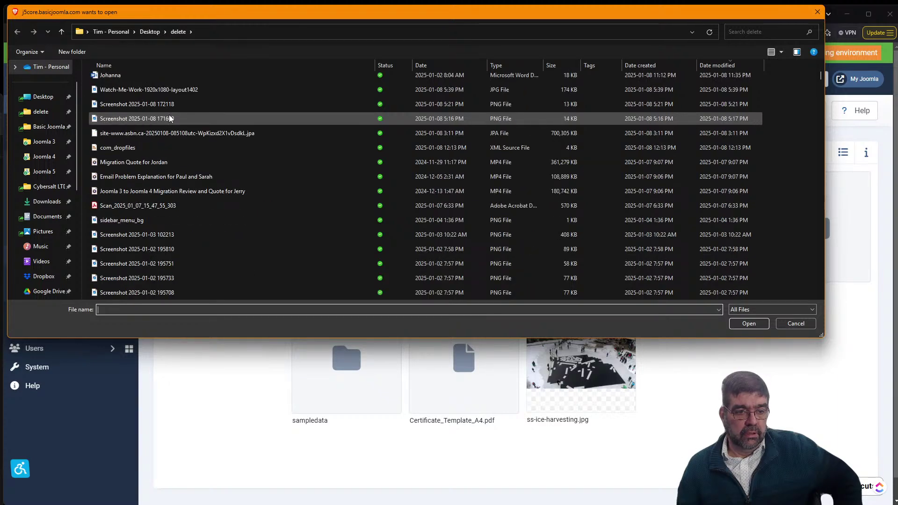
{"action": "scroll", "coordinate": [170, 118], "scroll_direction": "down", "scroll_amount": 5}
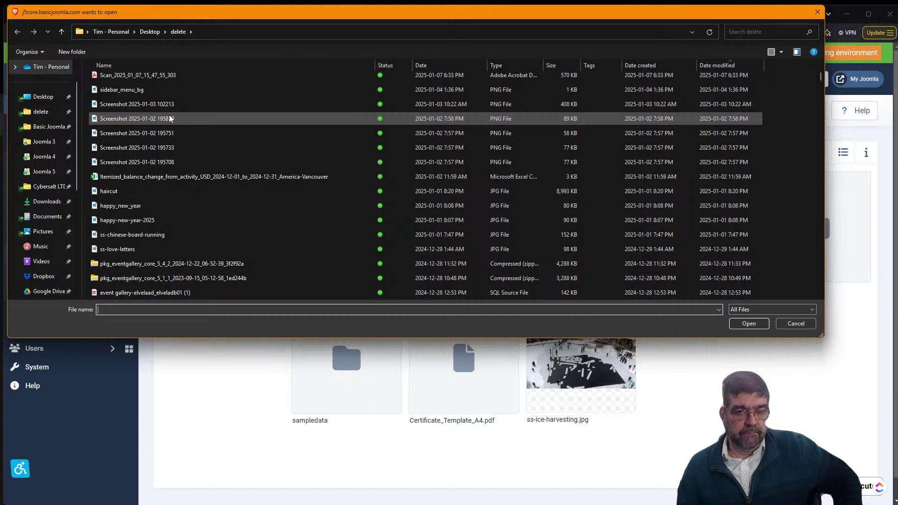
{"action": "left_click", "coordinate": [148, 247]}
{"action": "left_click", "coordinate": [744, 324]}
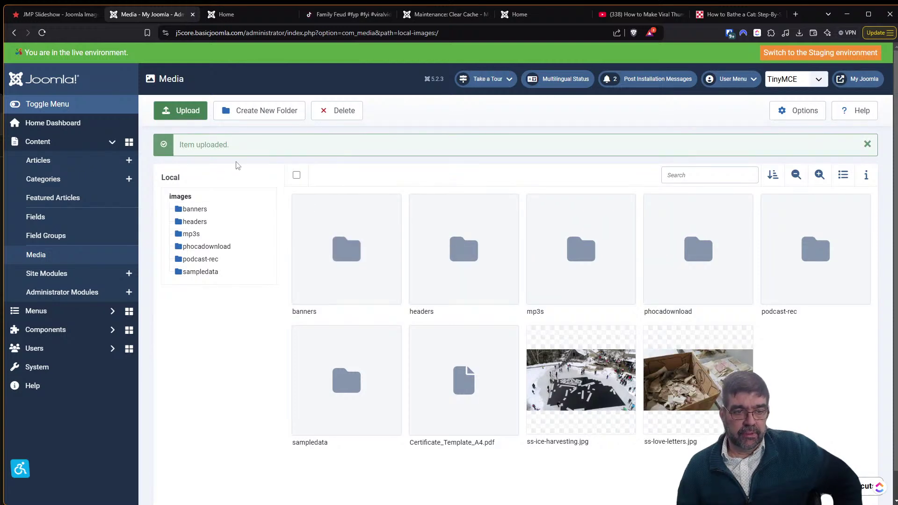
Upload 2021-01-13 13.07.37.jpg from Dropbox Camera Uploads into the images folder.
{"action": "left_click", "coordinate": [187, 113]}
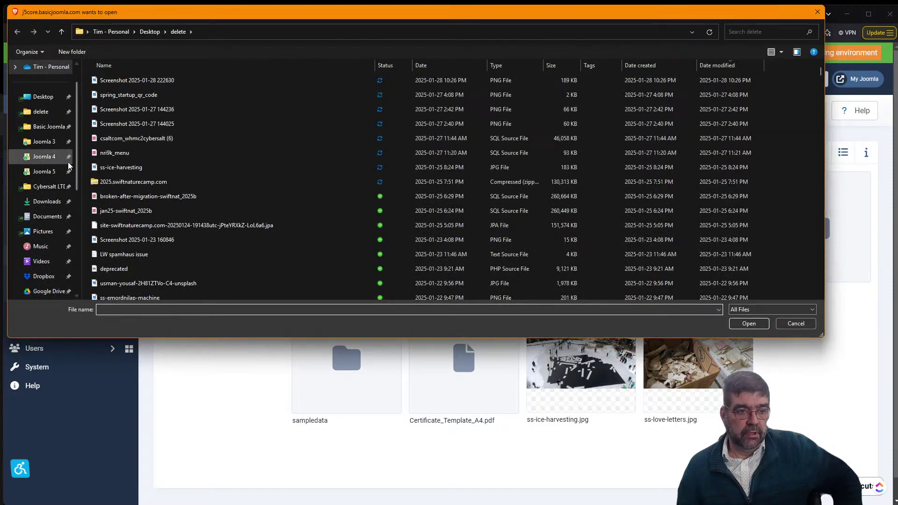
{"action": "left_click", "coordinate": [55, 231]}
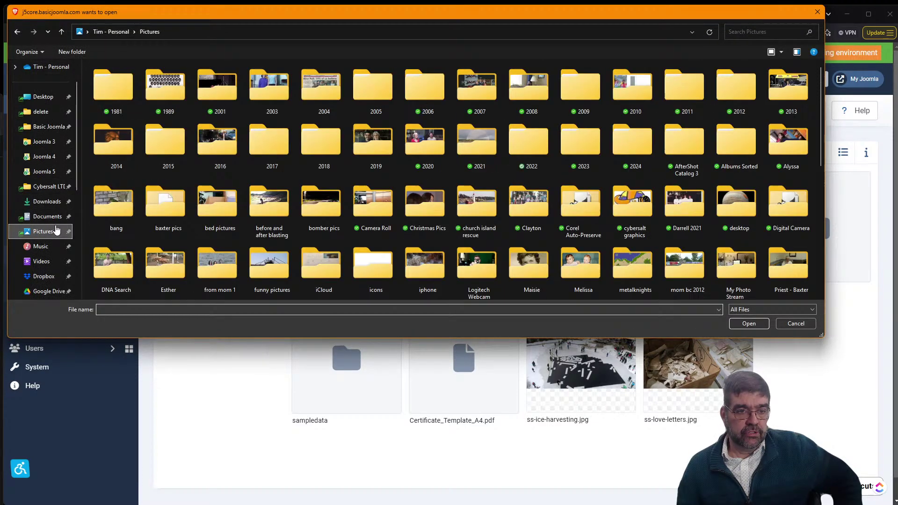
{"action": "left_click_drag", "start_coordinate": [76, 105], "coordinate": [80, 185]}
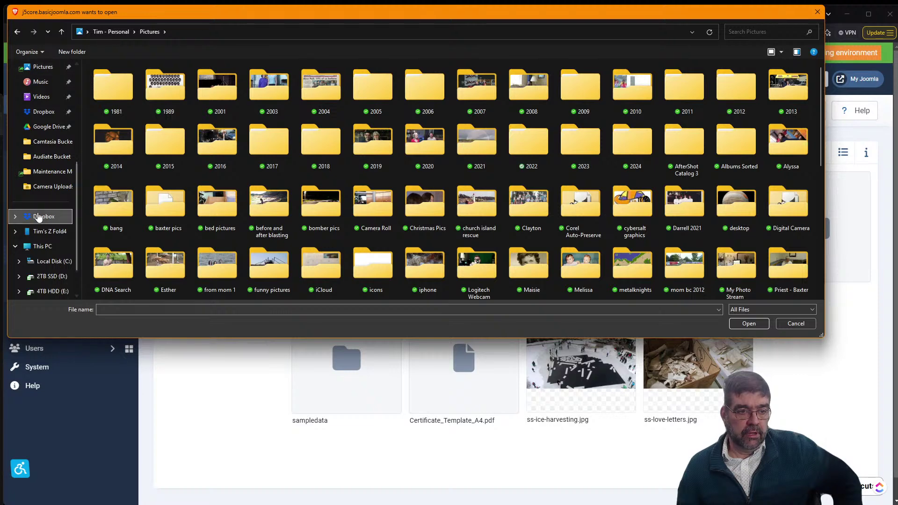
{"action": "left_click", "coordinate": [43, 216]}
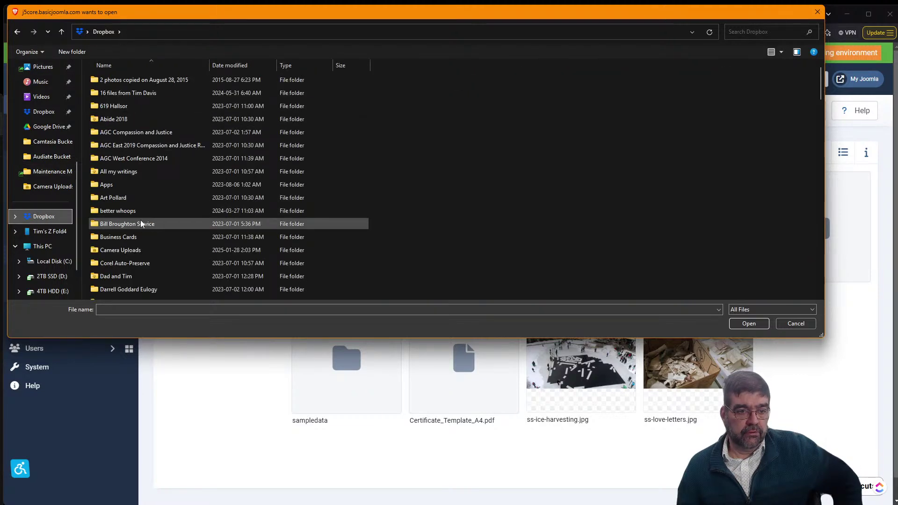
{"action": "double_click", "coordinate": [144, 248]}
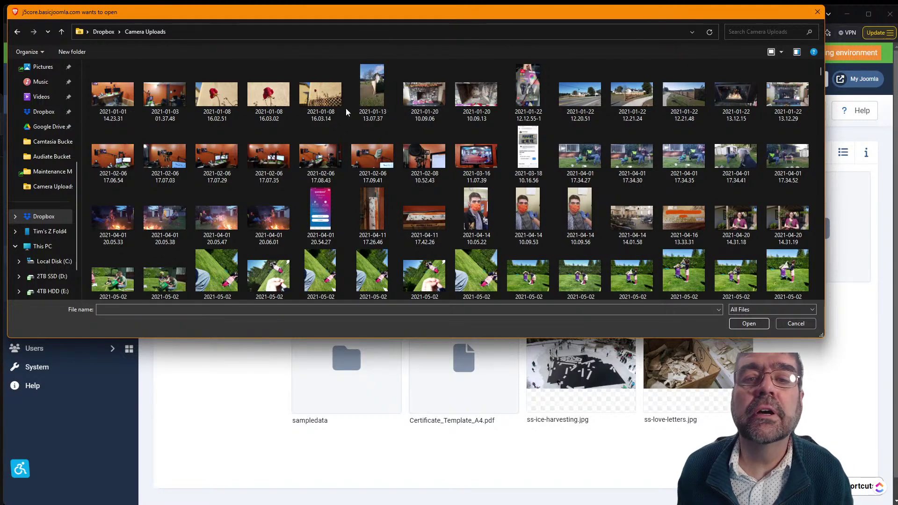
{"action": "left_click", "coordinate": [380, 97]}
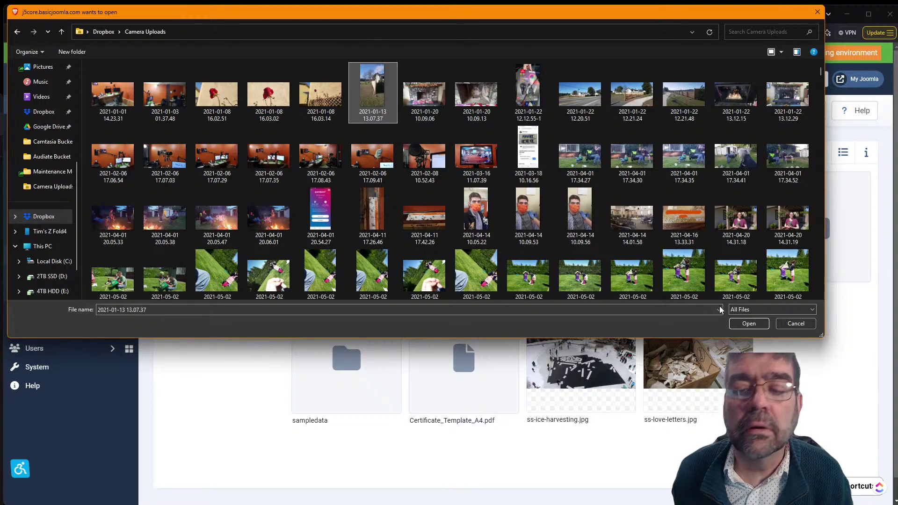
{"action": "left_click", "coordinate": [748, 324]}
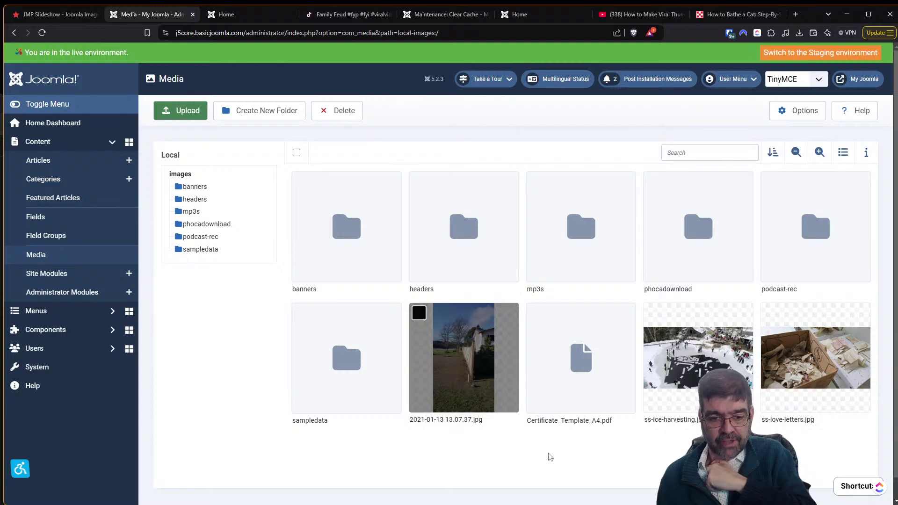
{"action": "left_click", "coordinate": [227, 14]}
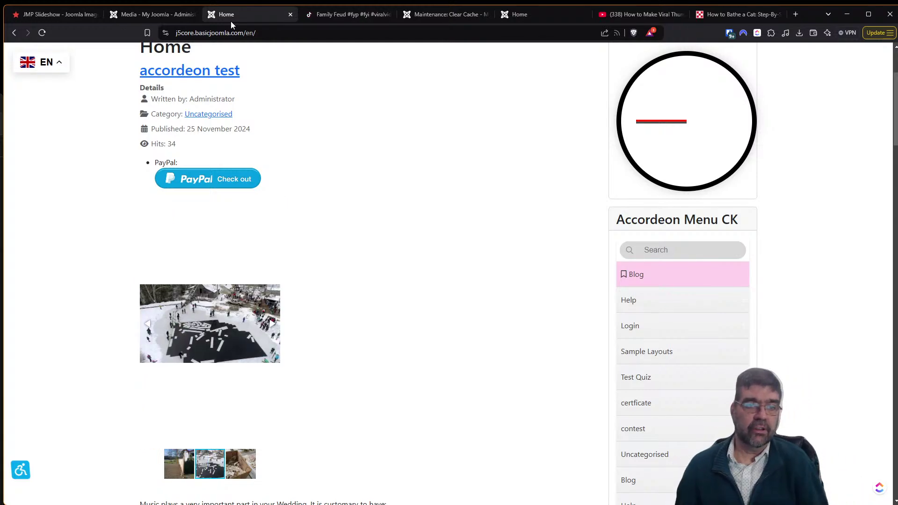
{"action": "left_click", "coordinate": [162, 12]}
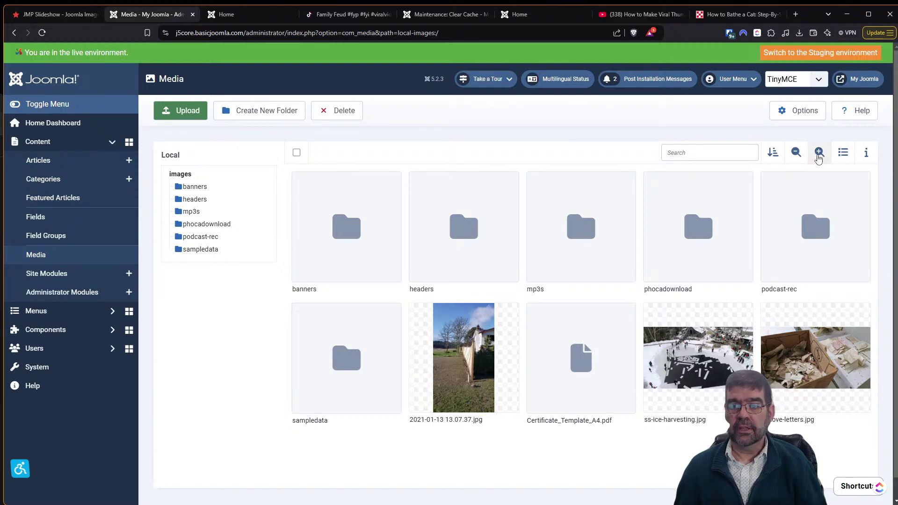
Show Name-ascending sort options, inspect 2021-01-13 13.07.37.jpg in list view, then return to grid.
{"action": "left_click", "coordinate": [772, 159]}
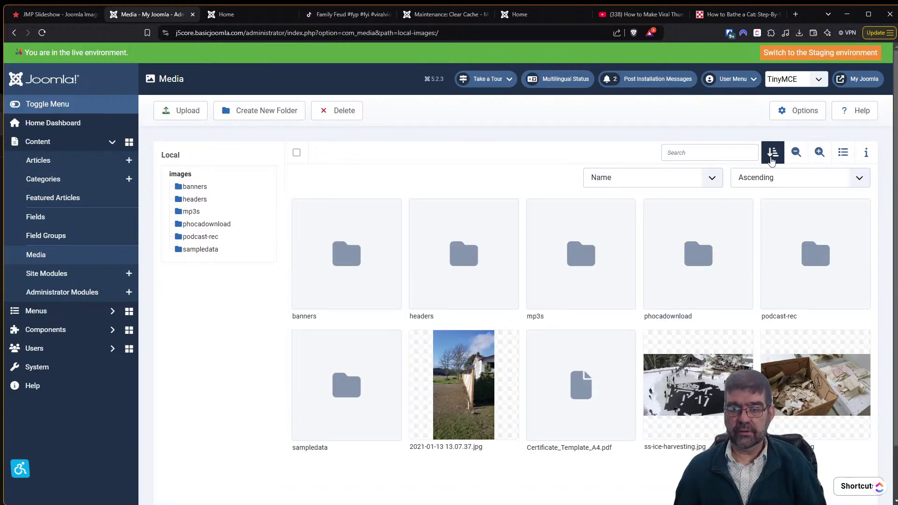
{"action": "left_click", "coordinate": [845, 154]}
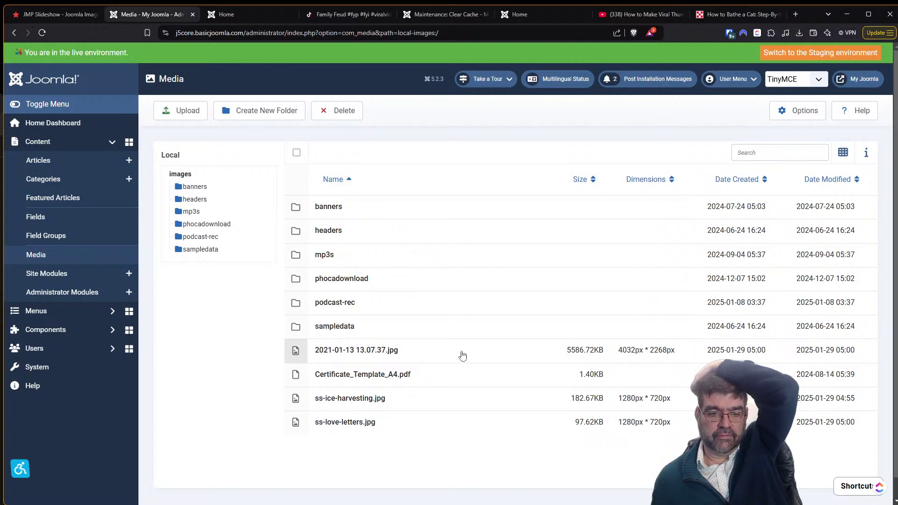
{"action": "left_click", "coordinate": [397, 354]}
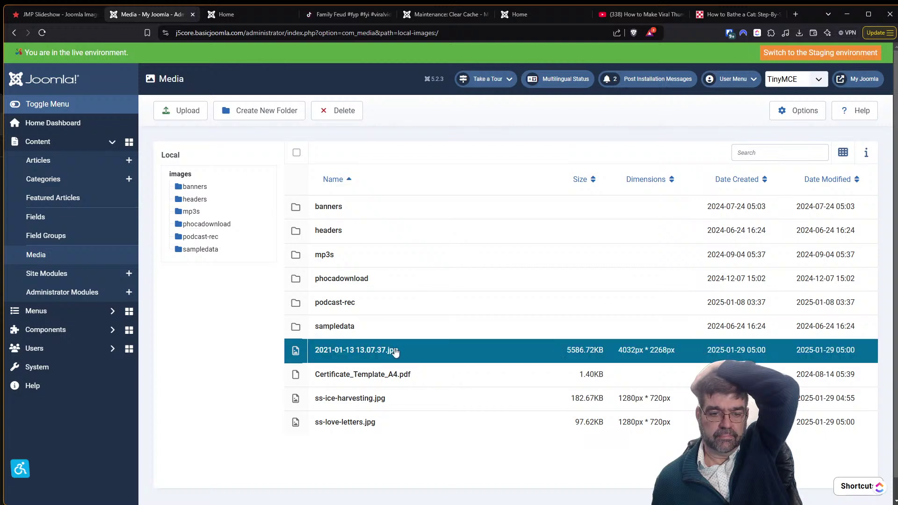
{"action": "right_click", "coordinate": [396, 354]}
{"action": "key", "text": "Escape"}
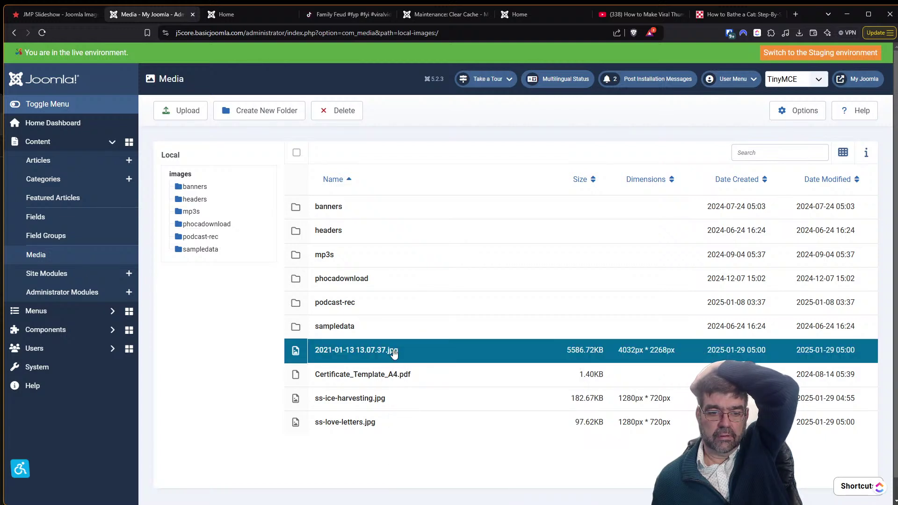
{"action": "left_click", "coordinate": [843, 155]}
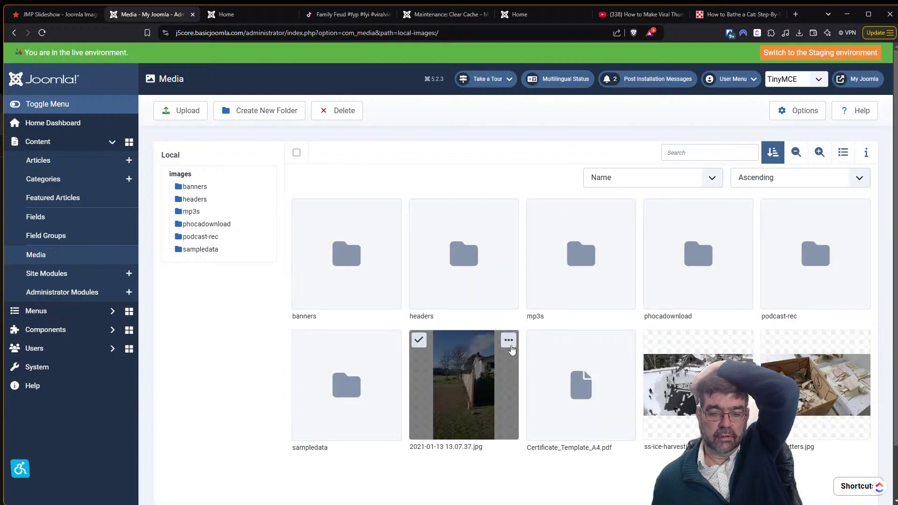
Rename the photo 2021-01-13 13.07.37.jpg to zzzzzz.jpg.
{"action": "left_click", "coordinate": [509, 347]}
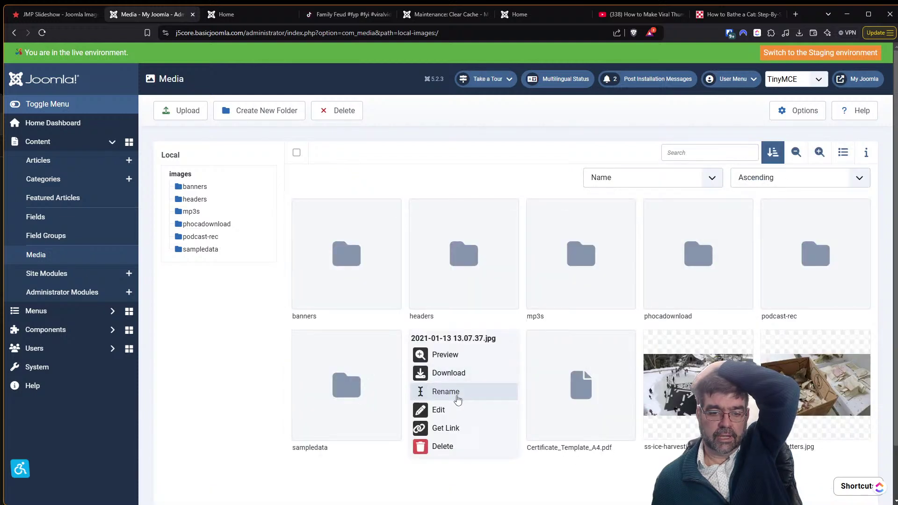
{"action": "left_click", "coordinate": [457, 394]}
{"action": "left_click_drag", "start_coordinate": [463, 271], "coordinate": [330, 261]}
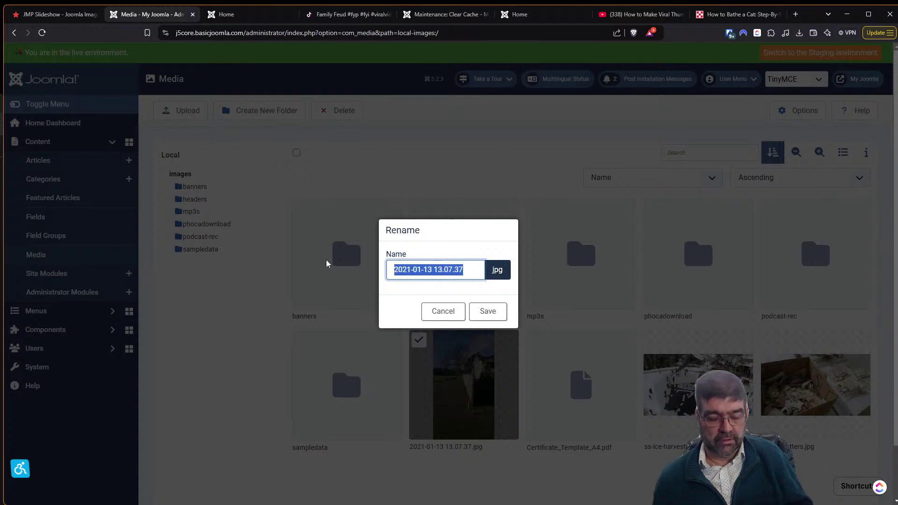
{"action": "type", "text": "zzzzzz"}
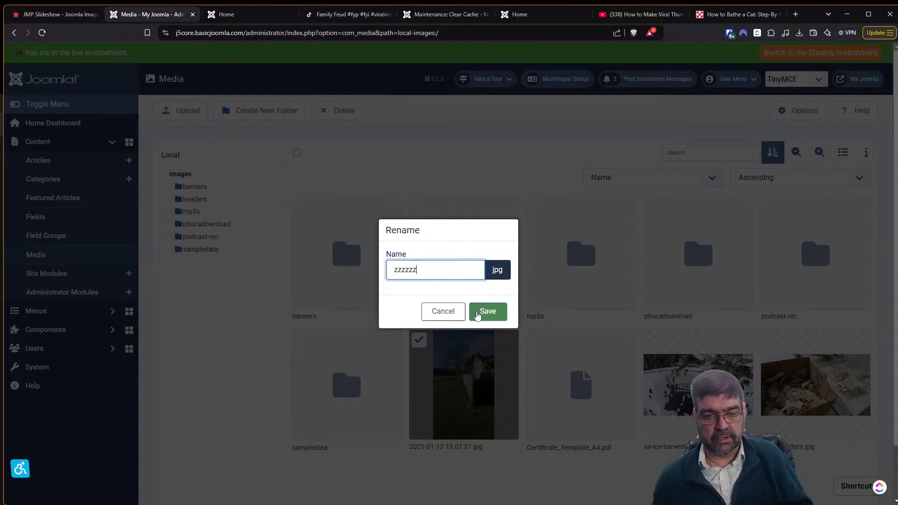
{"action": "left_click", "coordinate": [487, 313]}
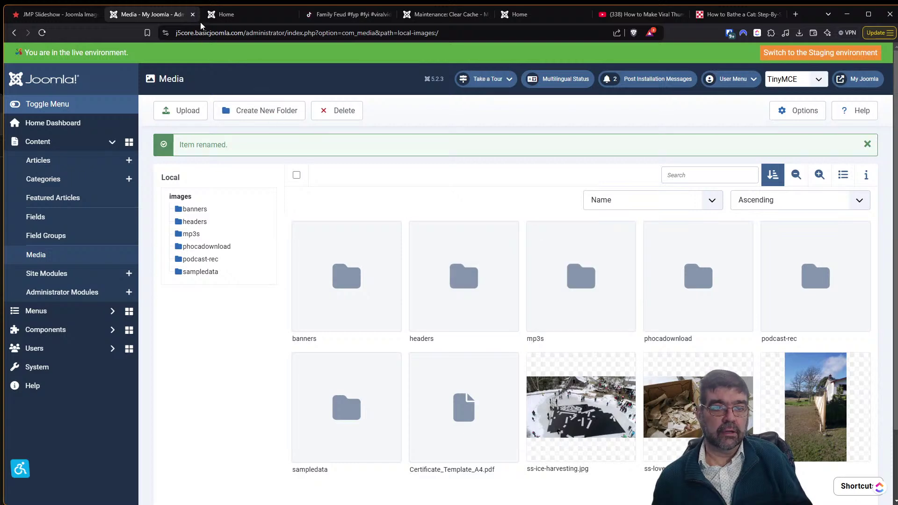
{"action": "left_click", "coordinate": [222, 15]}
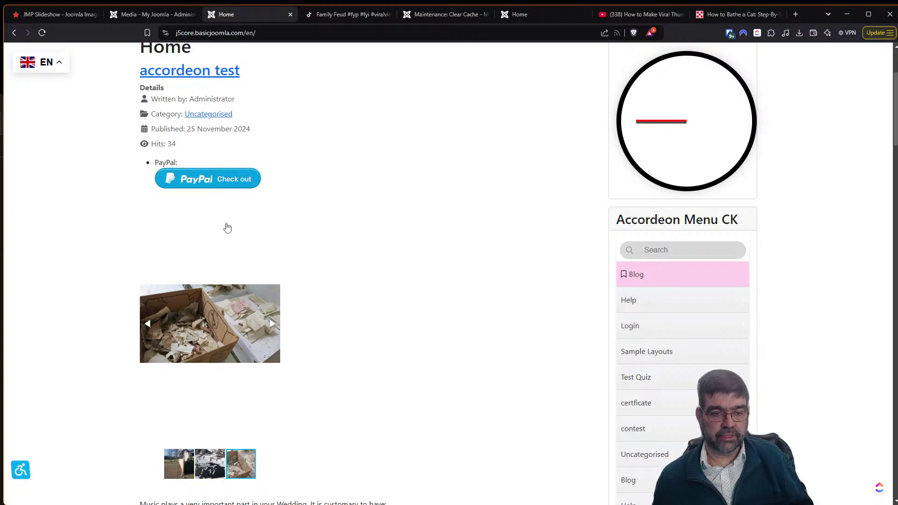
Reload the Home page to watch the slideshow end on the renamed fence photo.
{"action": "key", "text": "F5"}
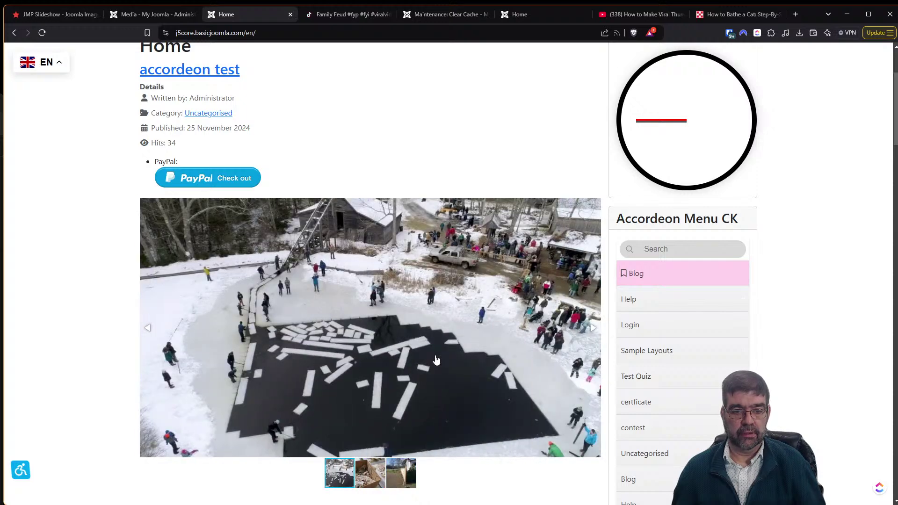
{"action": "left_click", "coordinate": [142, 15]}
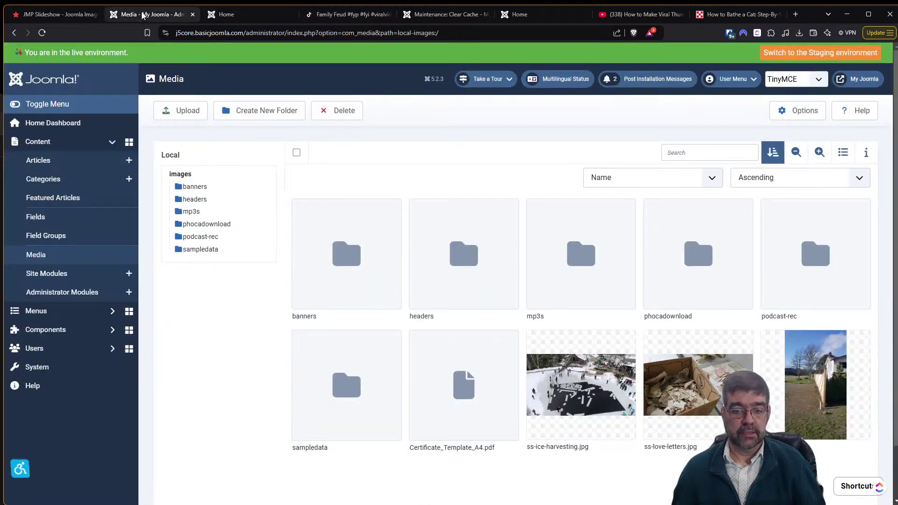
Rename zzzzzz.jpg to 000001.jpg.
{"action": "mouse_move", "coordinate": [833, 361]}
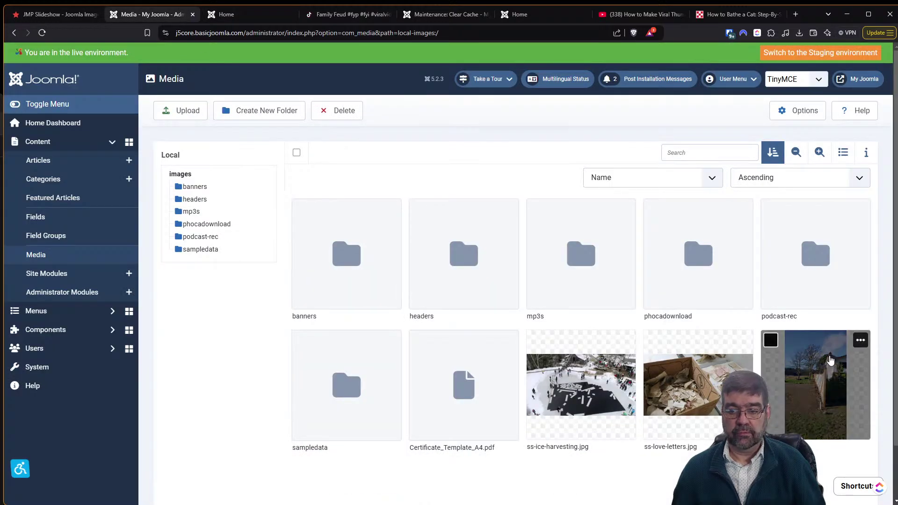
{"action": "left_click", "coordinate": [860, 345]}
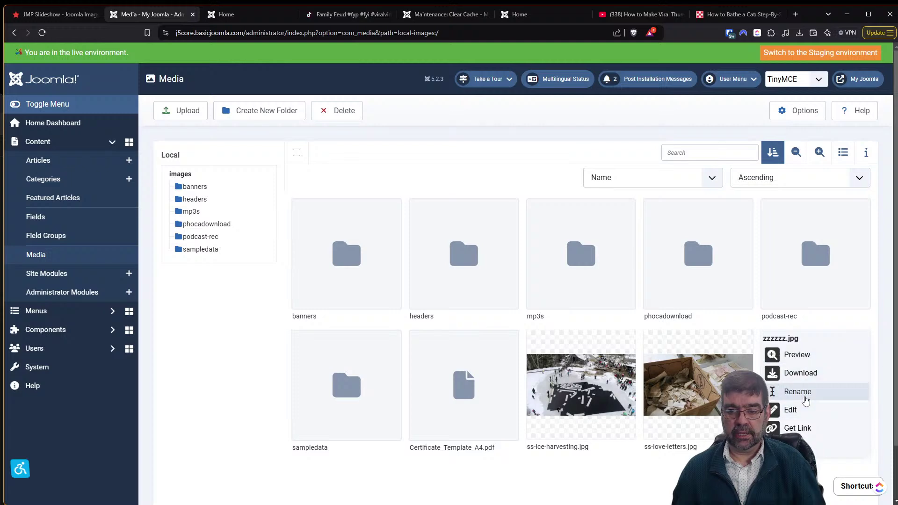
{"action": "left_click", "coordinate": [806, 401]}
{"action": "double_click", "coordinate": [443, 268]}
{"action": "type", "text": "000001"}
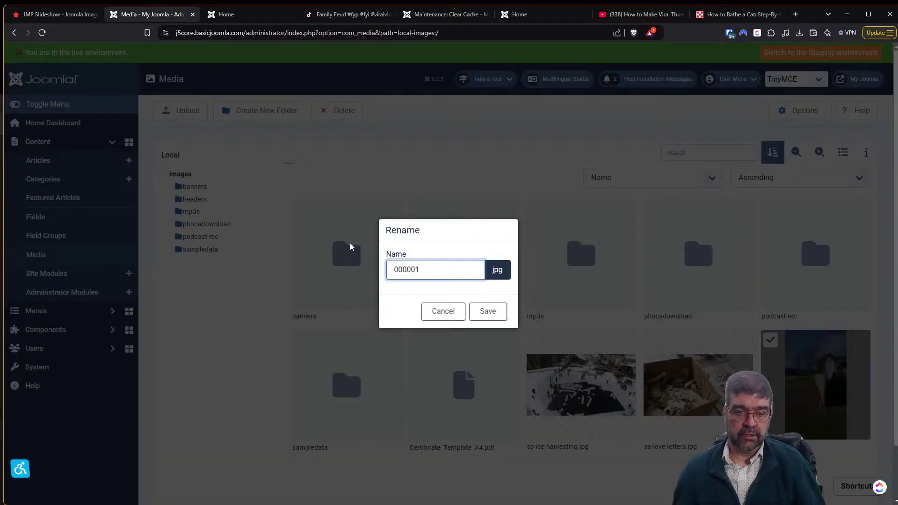
{"action": "key", "text": "Return"}
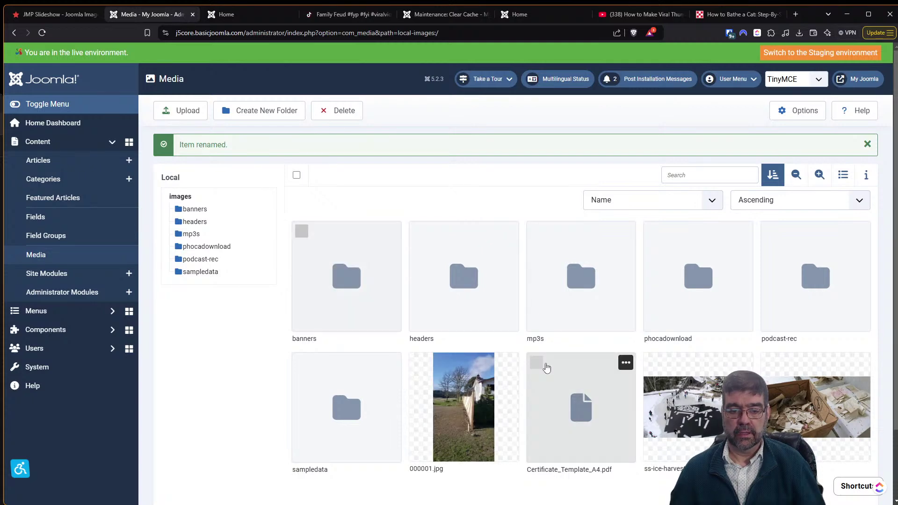
Reload the Home page to confirm 000001.jpg now leads the slideshow.
{"action": "left_click", "coordinate": [207, 18]}
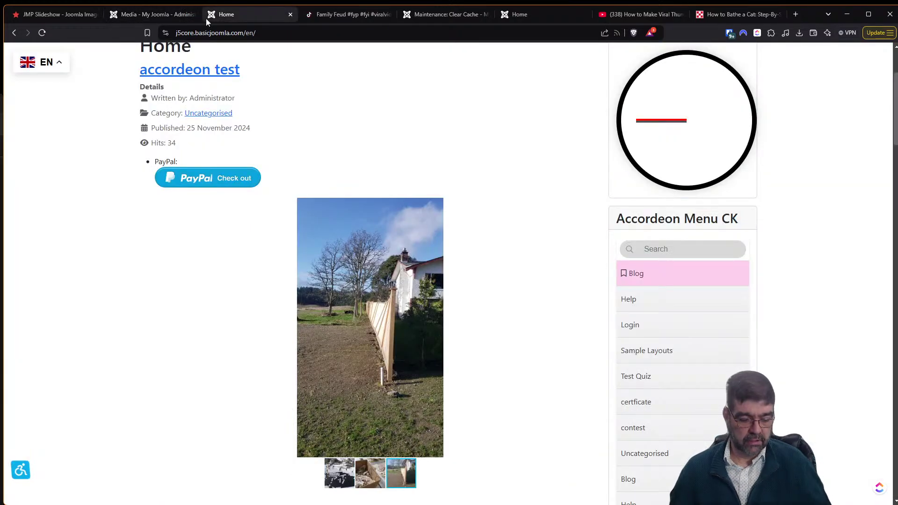
{"action": "key", "text": "F5"}
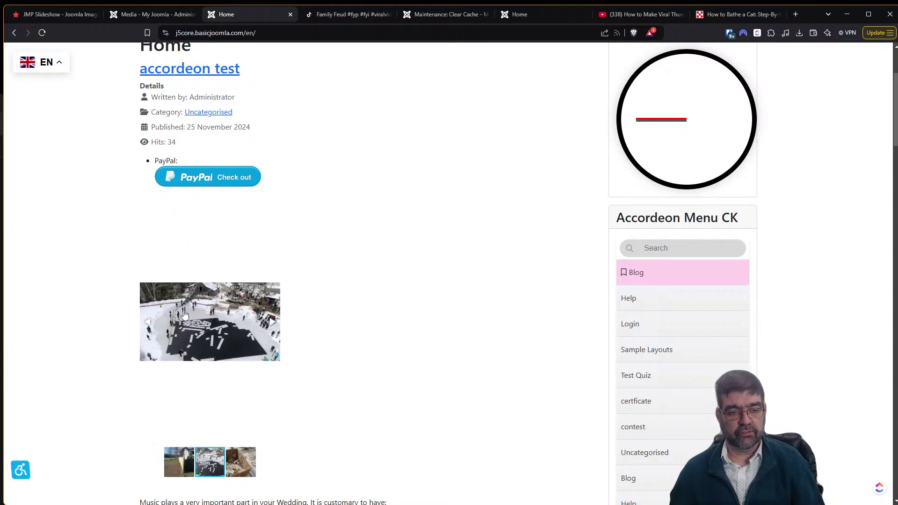
{"action": "left_click_drag", "start_coordinate": [154, 14], "coordinate": [56, 4]}
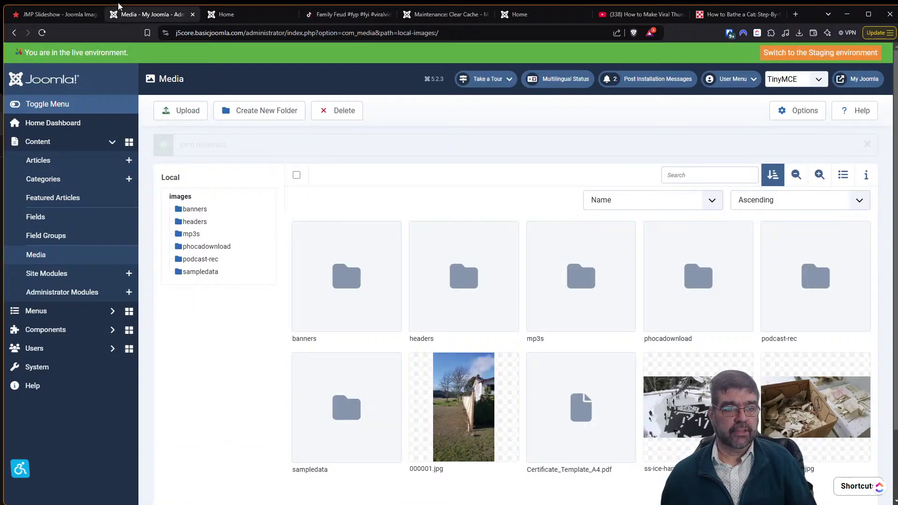
Open the Content - JMP Slideshow plugin from System > Plugins and merge its tab into the main window.
{"action": "left_click", "coordinate": [60, 356]}
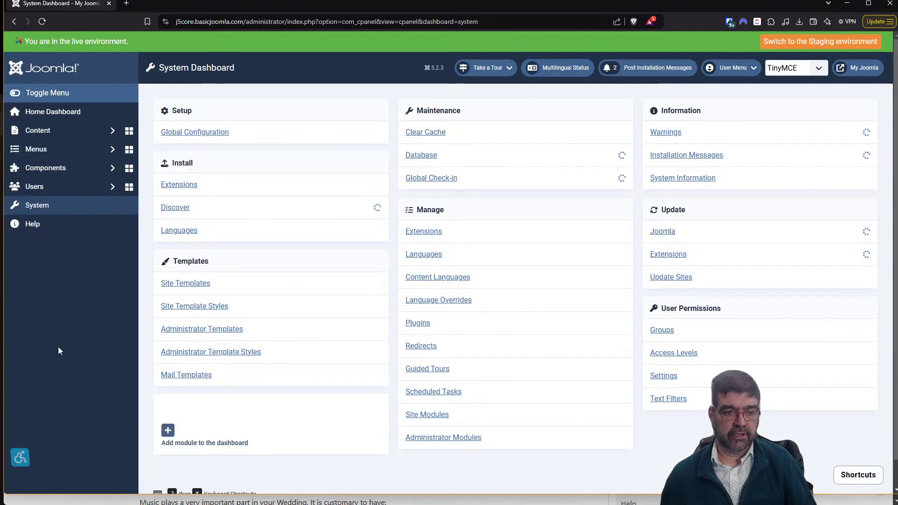
{"action": "left_click", "coordinate": [417, 323]}
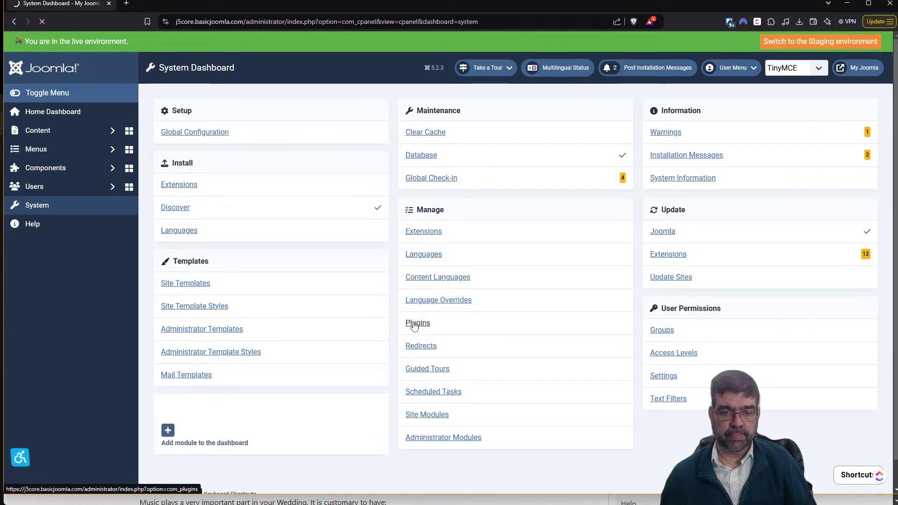
{"action": "left_click", "coordinate": [289, 204]}
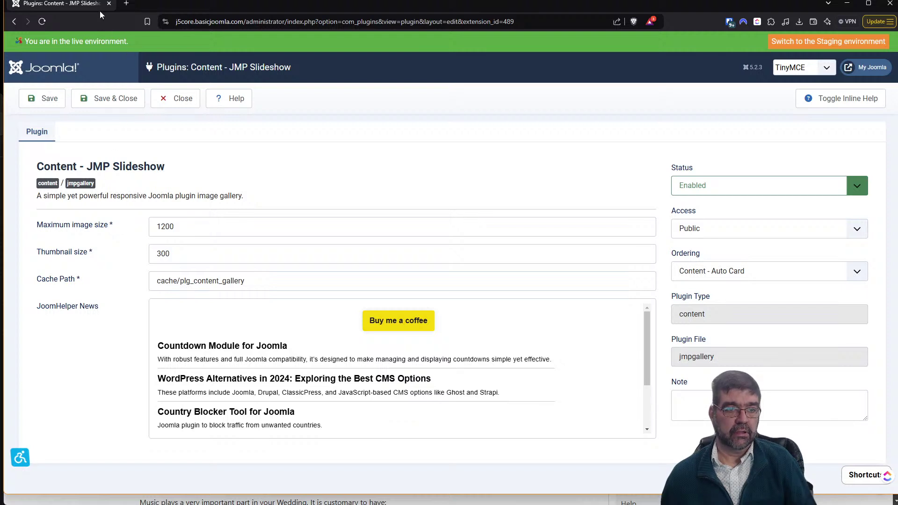
{"action": "left_click_drag", "start_coordinate": [537, 17], "coordinate": [498, 62]}
{"action": "left_click_drag", "start_coordinate": [96, 57], "coordinate": [253, 20]}
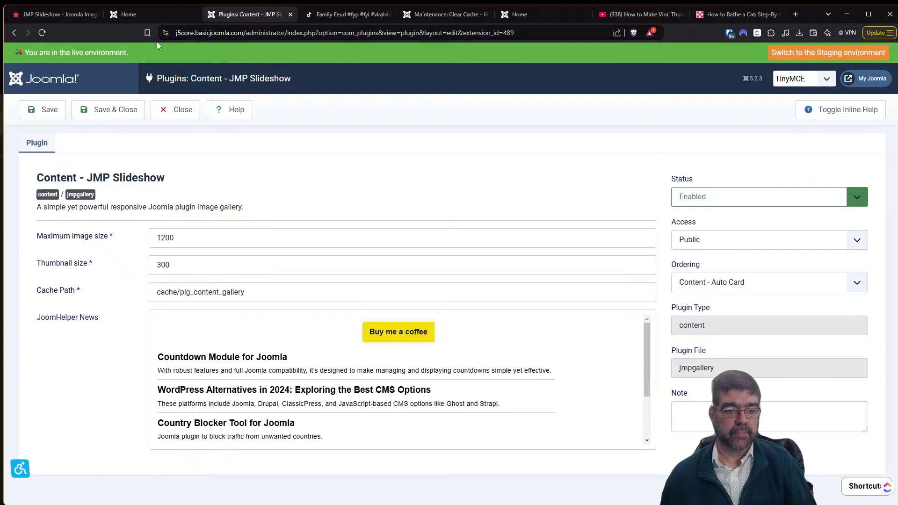
{"action": "left_click", "coordinate": [418, 18]}
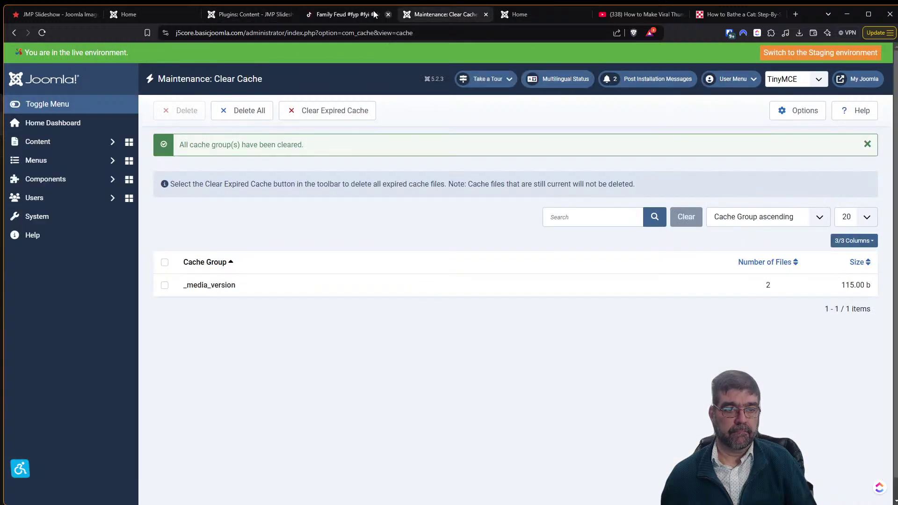
Move the JMP Slideshow plugin tab before Home and turn on its inline help text.
{"action": "left_click", "coordinate": [165, 15]}
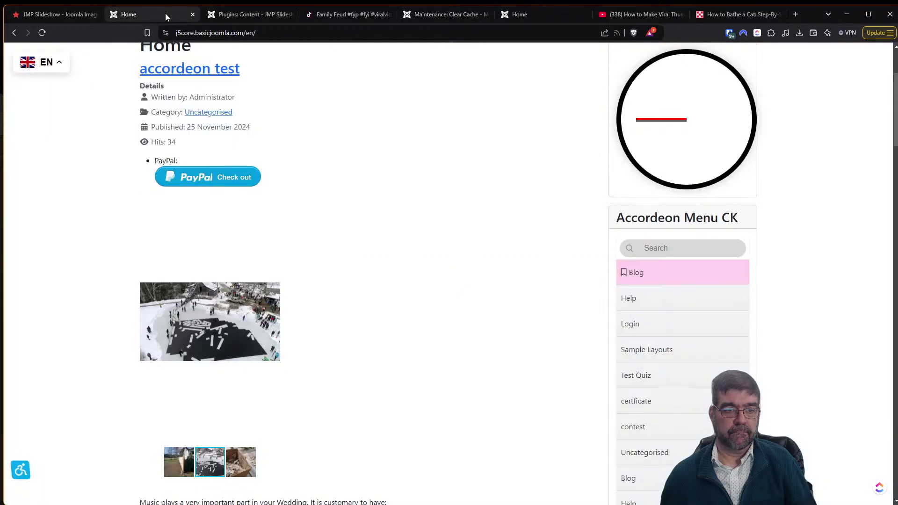
{"action": "left_click", "coordinate": [233, 15]}
{"action": "left_click_drag", "start_coordinate": [234, 15], "coordinate": [190, 16]}
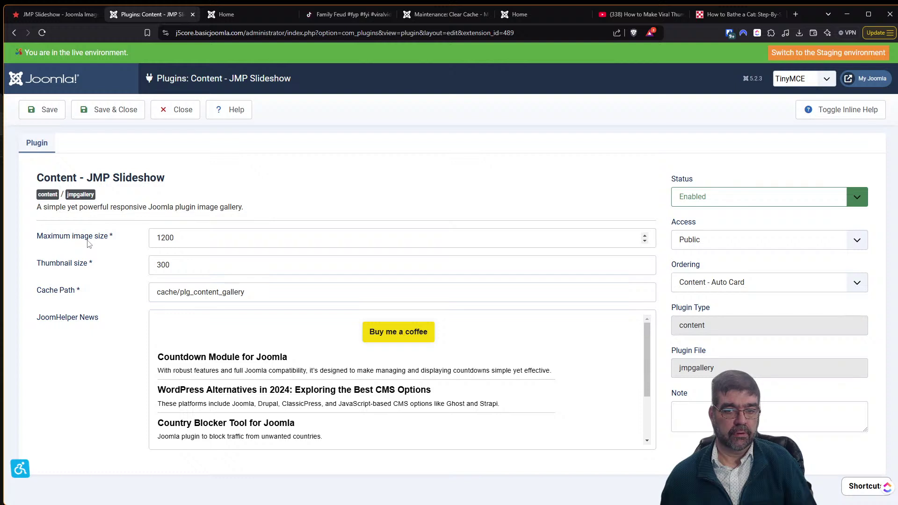
{"action": "left_click", "coordinate": [830, 107]}
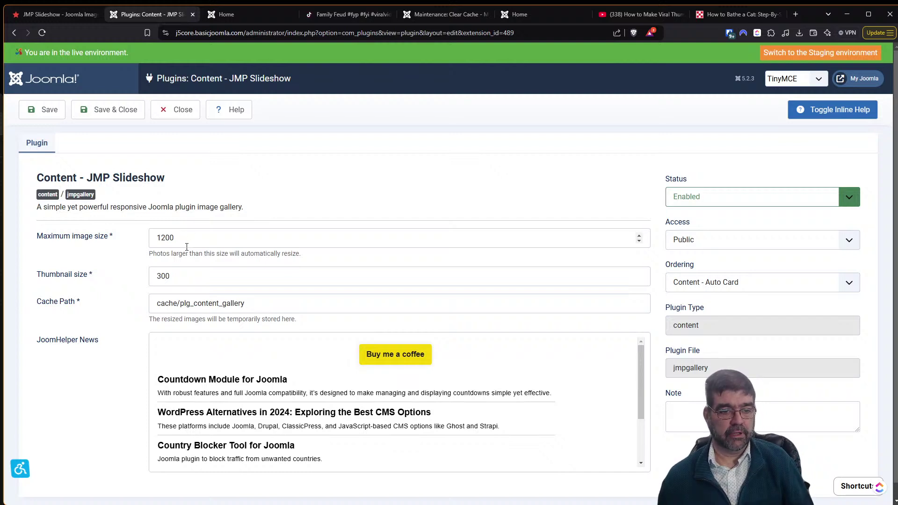
Compare the front-page slideshow with the JMP Slideshow plugin settings.
{"action": "left_click", "coordinate": [222, 15]}
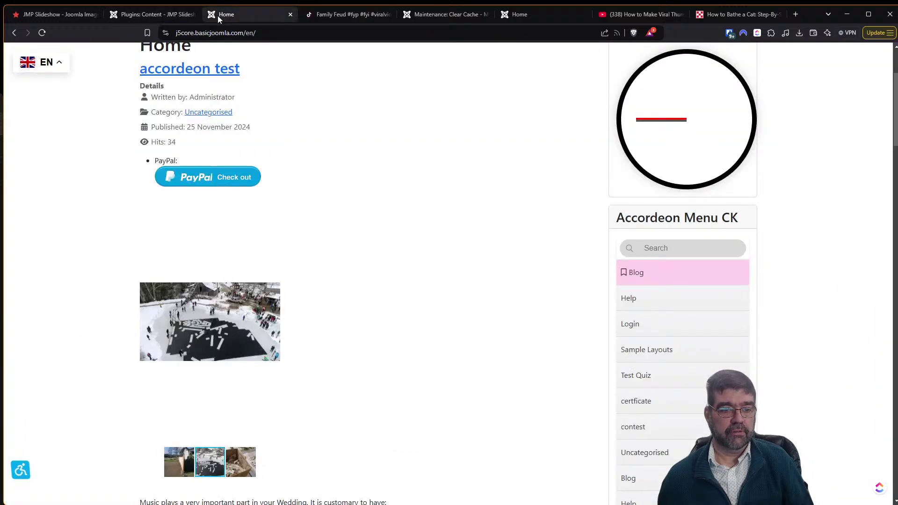
{"action": "scroll", "coordinate": [290, 257], "scroll_direction": "down", "scroll_amount": 2}
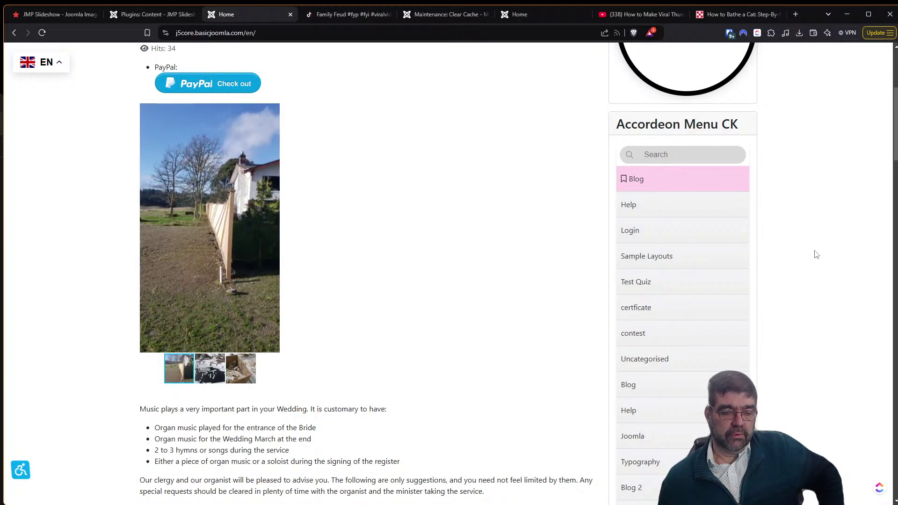
{"action": "left_click", "coordinate": [171, 15]}
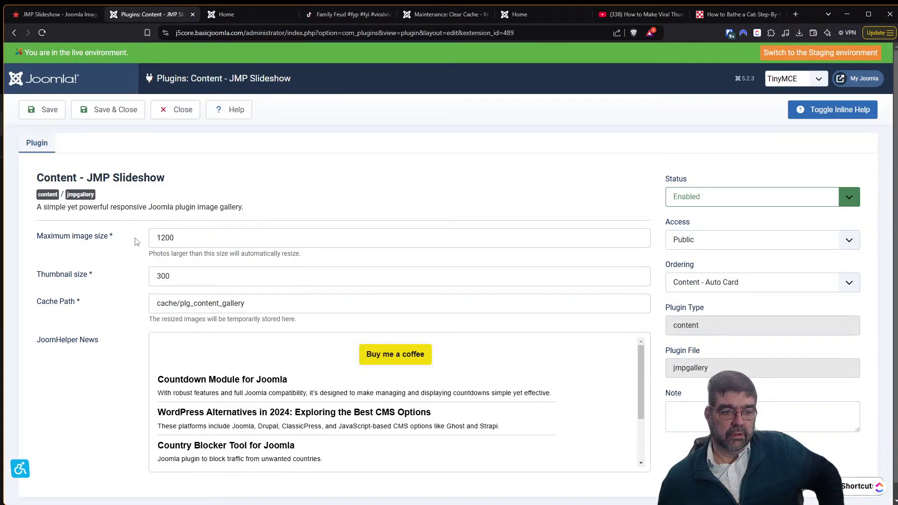
{"action": "left_click", "coordinate": [227, 15]}
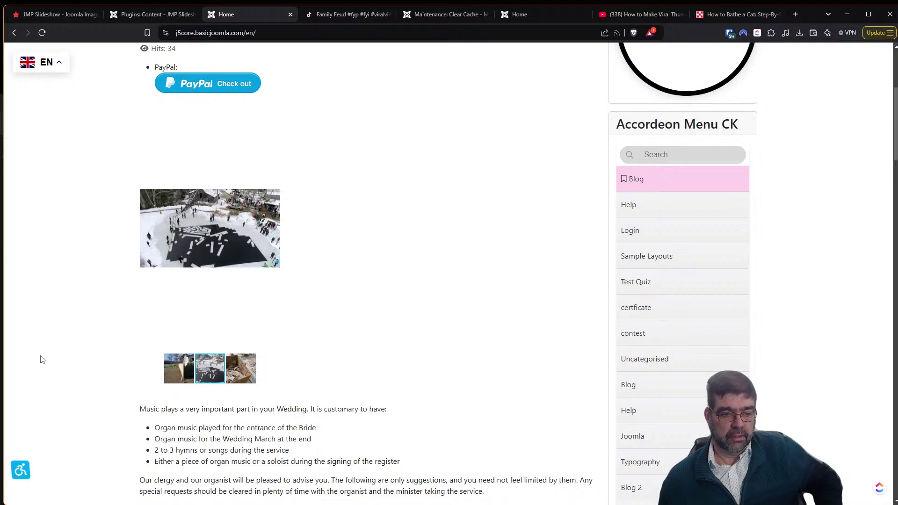
Inspect the slideshow image's size in the browser developer tools.
{"action": "key", "text": "F12"}
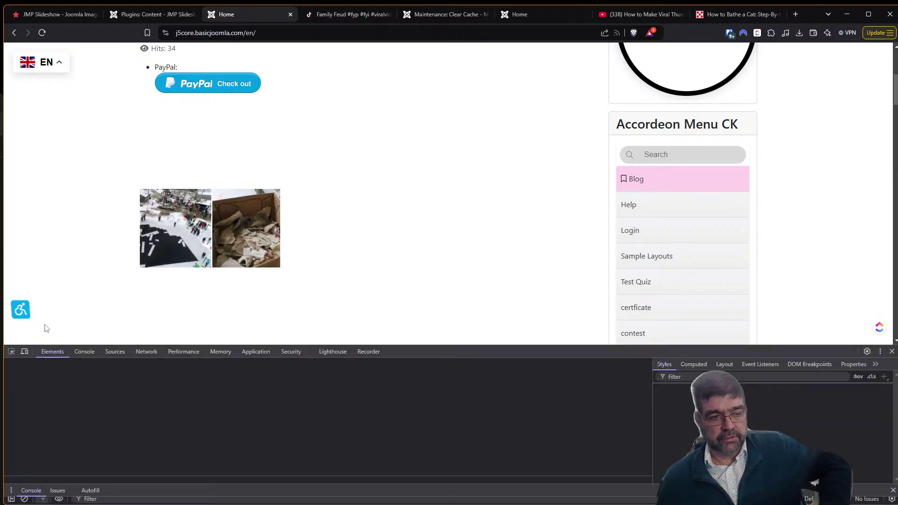
{"action": "left_click", "coordinate": [12, 352]}
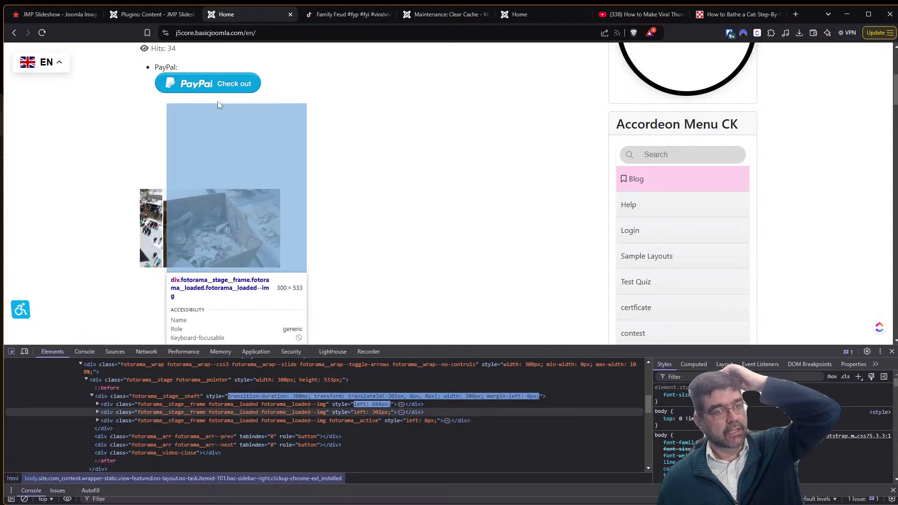
{"action": "left_click", "coordinate": [155, 15]}
Change Thumbnail size from 300 to 500, save the plugin and reload the Home page.
{"action": "left_click_drag", "start_coordinate": [195, 274], "coordinate": [139, 266]}
{"action": "type", "text": "500"}
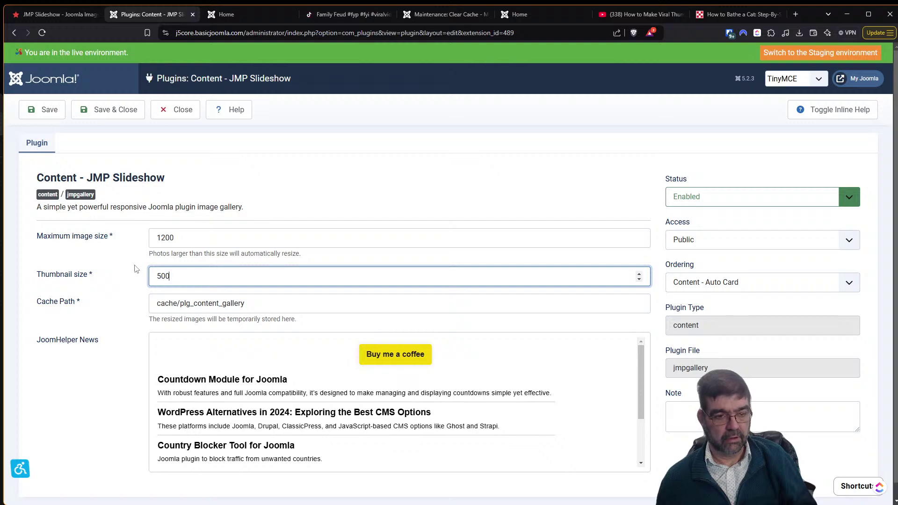
{"action": "key", "text": "Tab"}
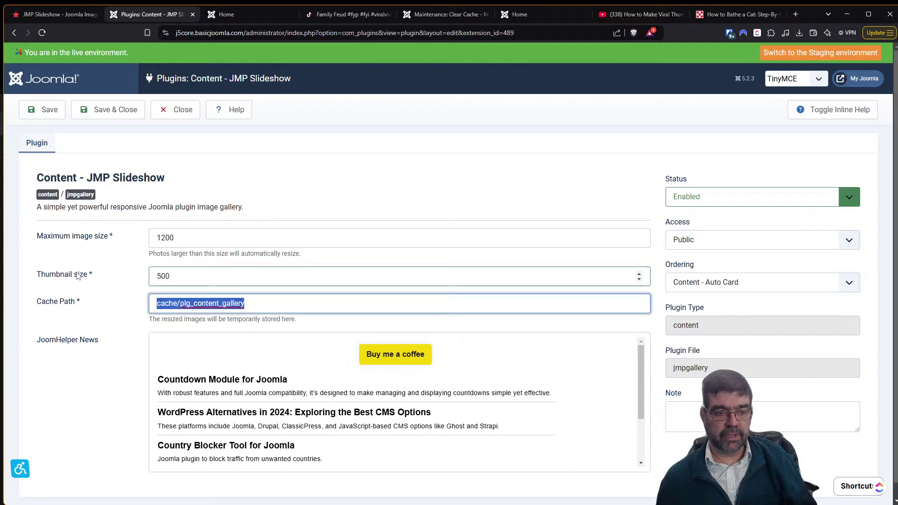
{"action": "left_click", "coordinate": [43, 110]}
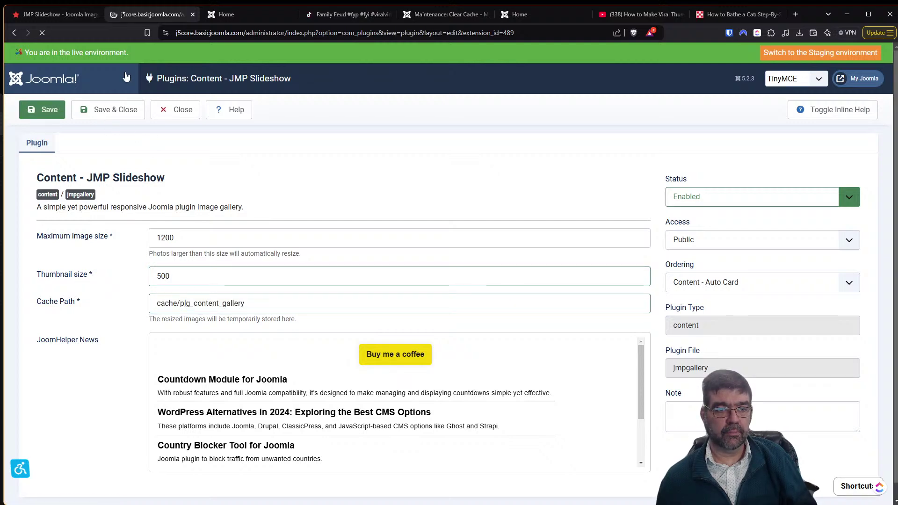
{"action": "left_click", "coordinate": [227, 15]}
{"action": "key", "text": "F5"}
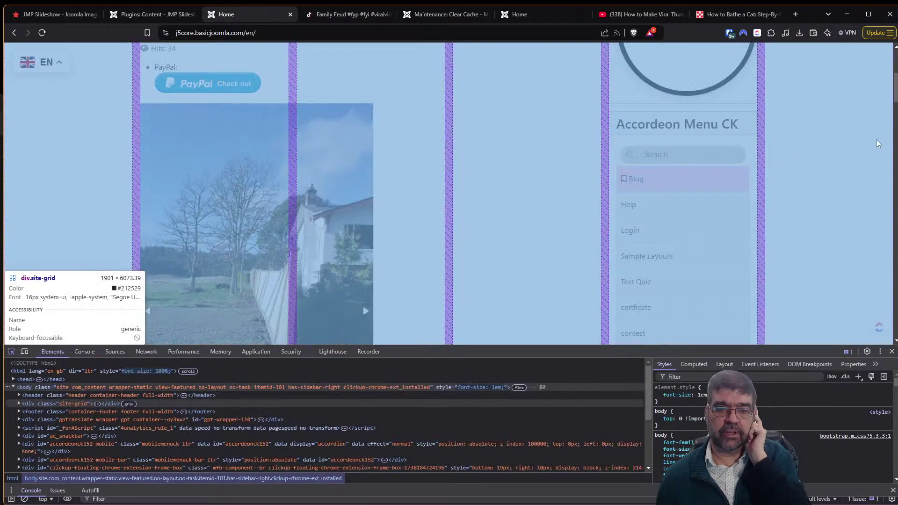
{"action": "left_click", "coordinate": [869, 147]}
{"action": "scroll", "coordinate": [838, 157], "scroll_direction": "down", "scroll_amount": 4}
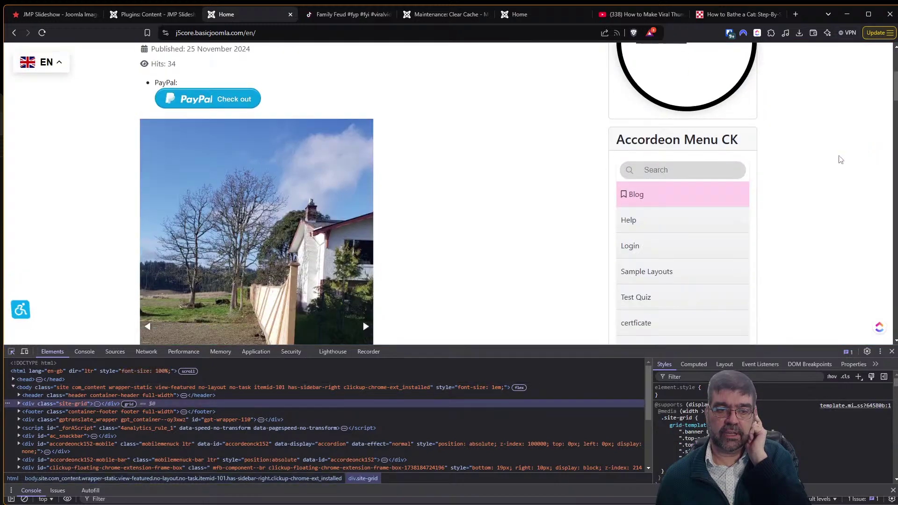
{"action": "left_click", "coordinate": [892, 353]}
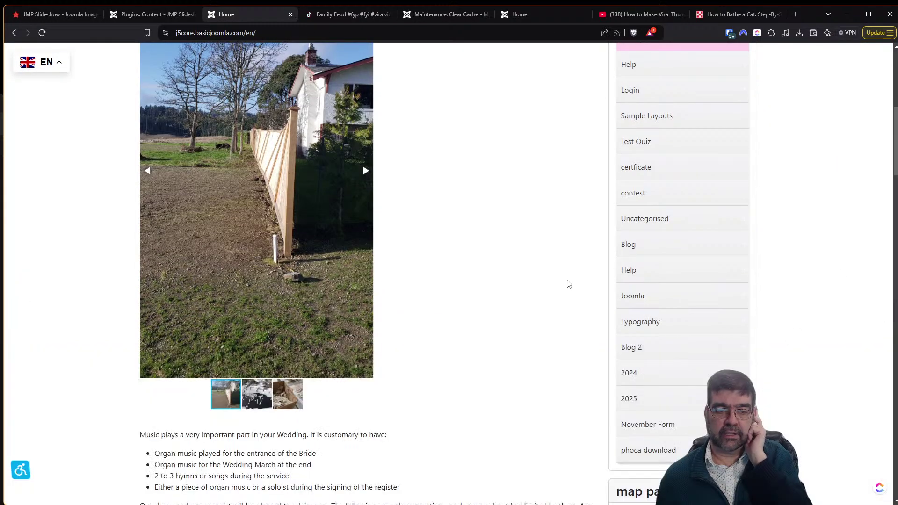
{"action": "scroll", "coordinate": [533, 293], "scroll_direction": "up", "scroll_amount": 4}
{"action": "scroll", "coordinate": [532, 291], "scroll_direction": "down", "scroll_amount": 2}
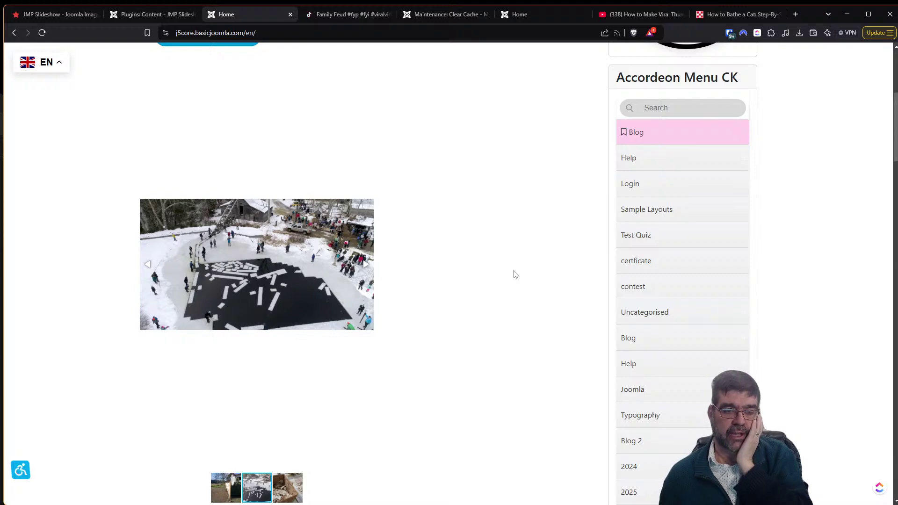
{"action": "scroll", "coordinate": [510, 276], "scroll_direction": "down", "scroll_amount": 2}
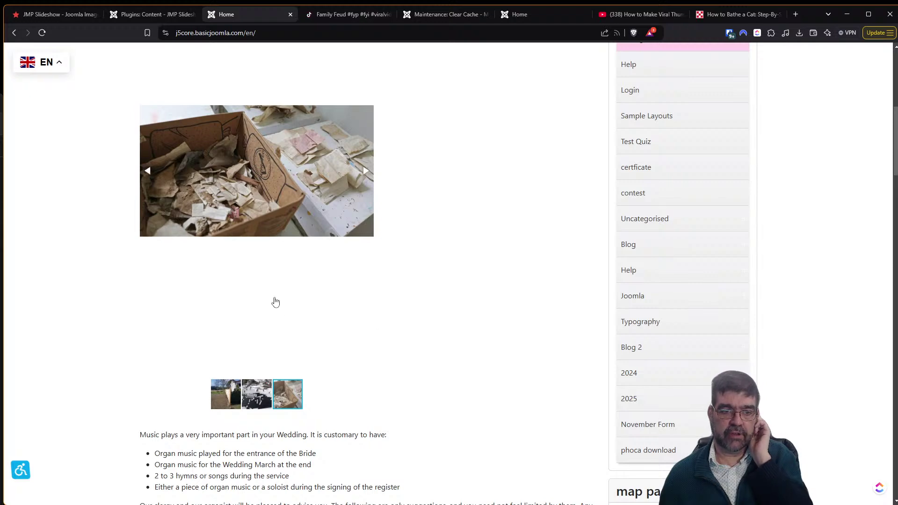
{"action": "scroll", "coordinate": [421, 255], "scroll_direction": "up", "scroll_amount": 1}
{"action": "scroll", "coordinate": [210, 230], "scroll_direction": "up", "scroll_amount": 2}
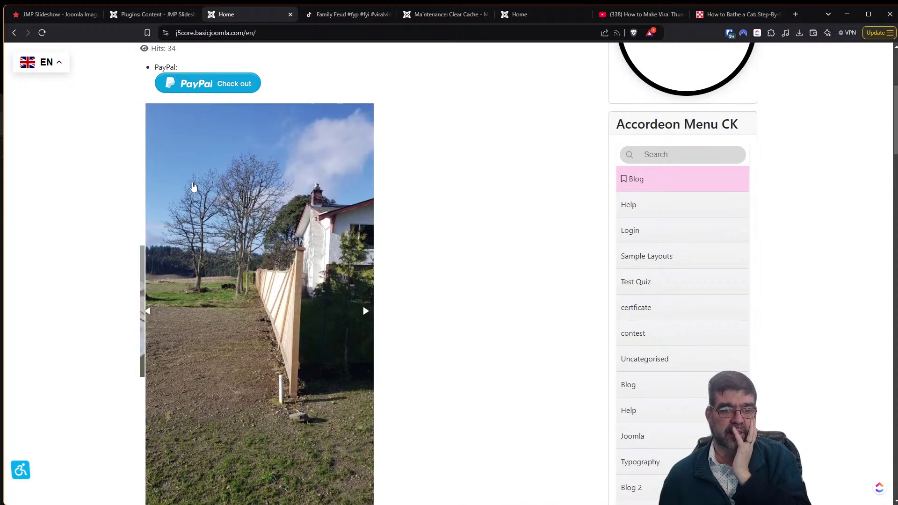
{"action": "scroll", "coordinate": [374, 204], "scroll_direction": "down", "scroll_amount": 2}
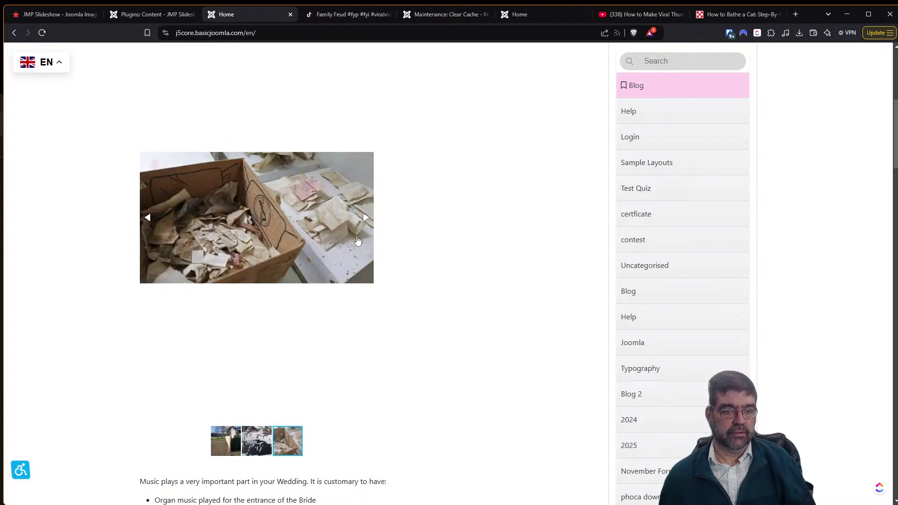
{"action": "scroll", "coordinate": [545, 223], "scroll_direction": "up", "scroll_amount": 1}
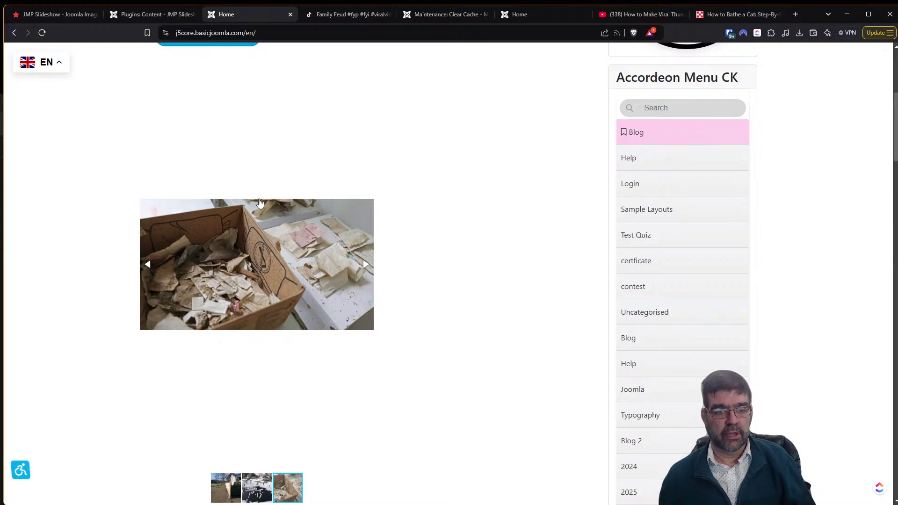
Read through the JMP Slideshow extension's instructions page.
{"action": "left_click", "coordinate": [52, 16]}
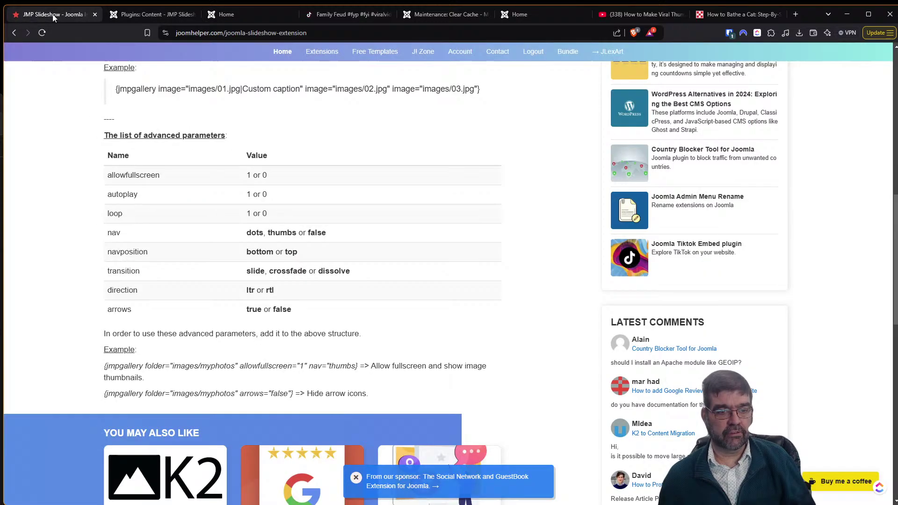
{"action": "scroll", "coordinate": [334, 187], "scroll_direction": "up", "scroll_amount": 4}
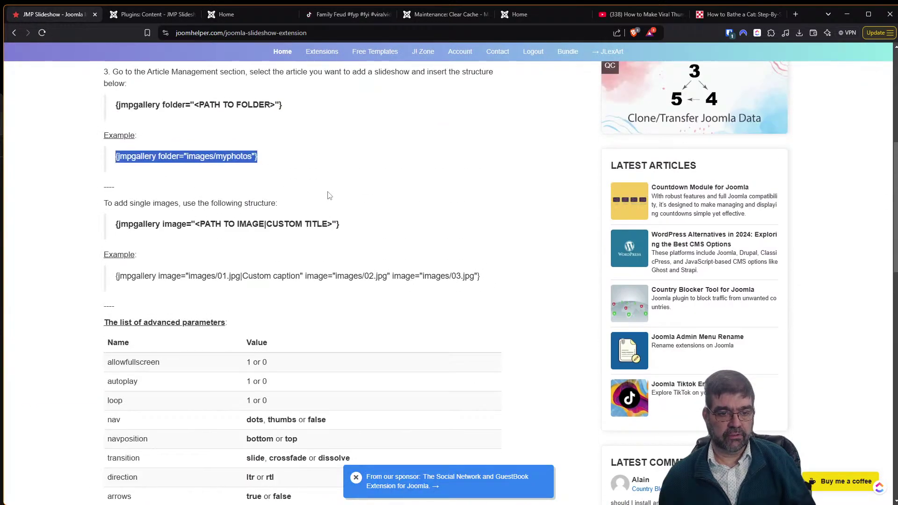
{"action": "scroll", "coordinate": [325, 196], "scroll_direction": "up", "scroll_amount": 2}
{"action": "scroll", "coordinate": [315, 204], "scroll_direction": "down", "scroll_amount": 5}
{"action": "scroll", "coordinate": [285, 201], "scroll_direction": "down", "scroll_amount": 1}
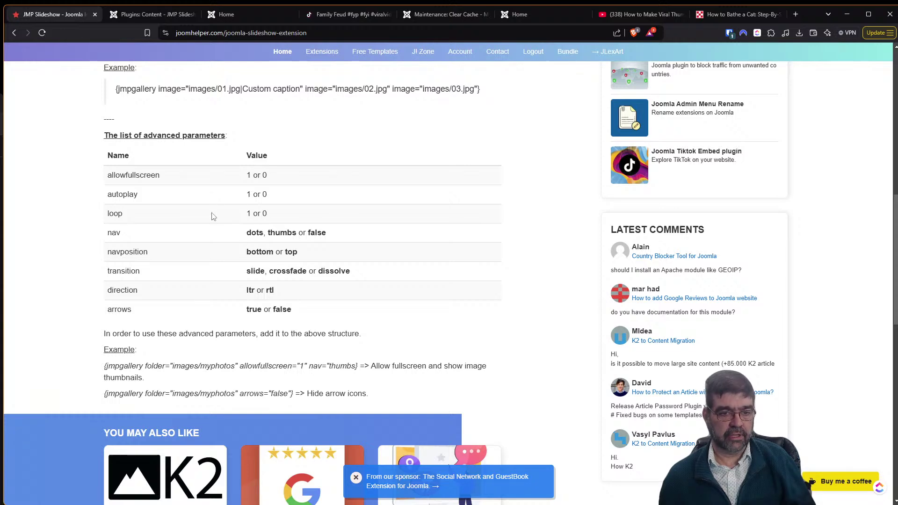
{"action": "scroll", "coordinate": [491, 241], "scroll_direction": "up", "scroll_amount": 3}
{"action": "scroll", "coordinate": [334, 178], "scroll_direction": "up", "scroll_amount": 4}
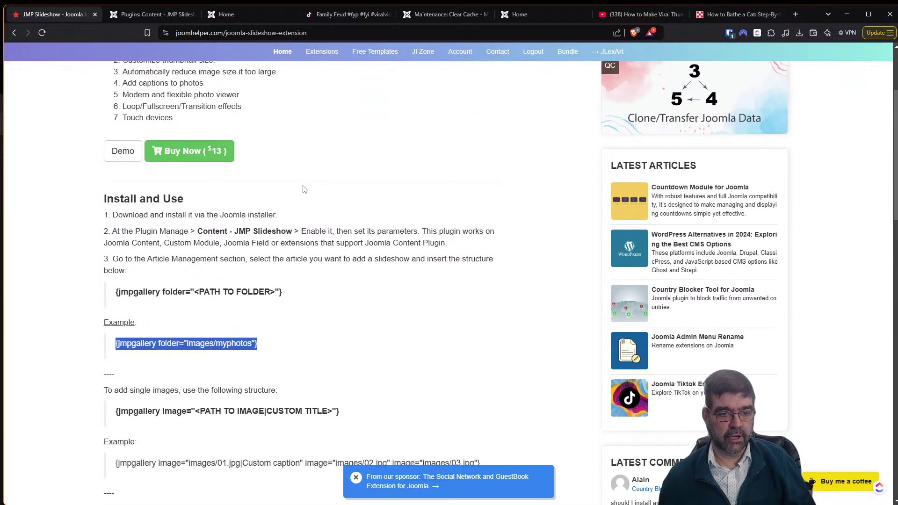
{"action": "scroll", "coordinate": [295, 190], "scroll_direction": "up", "scroll_amount": 1}
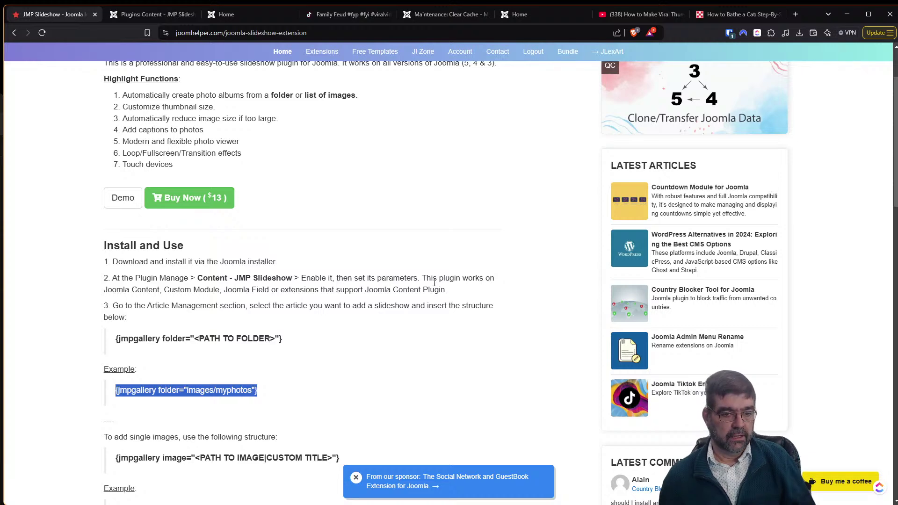
Check the saved slideshow plugin settings, then go back to the 'extension' search results.
{"action": "left_click", "coordinate": [156, 15]}
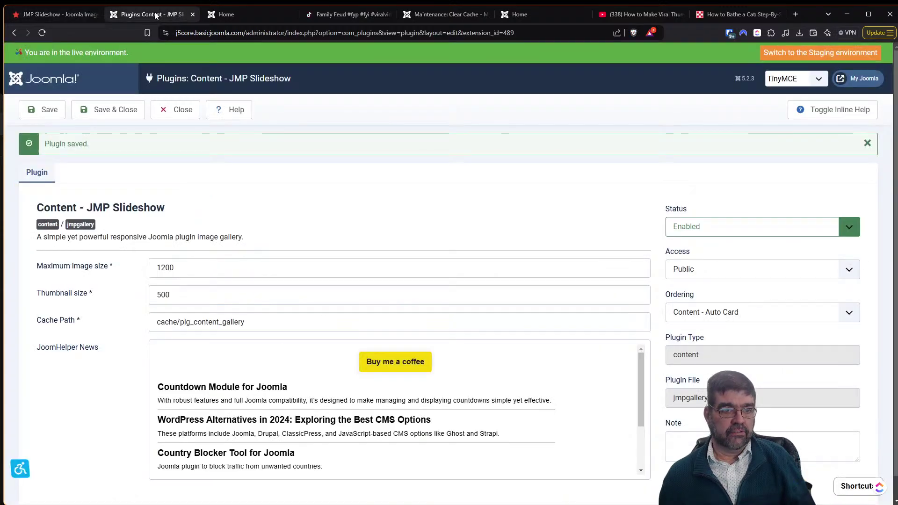
{"action": "left_click", "coordinate": [68, 15]}
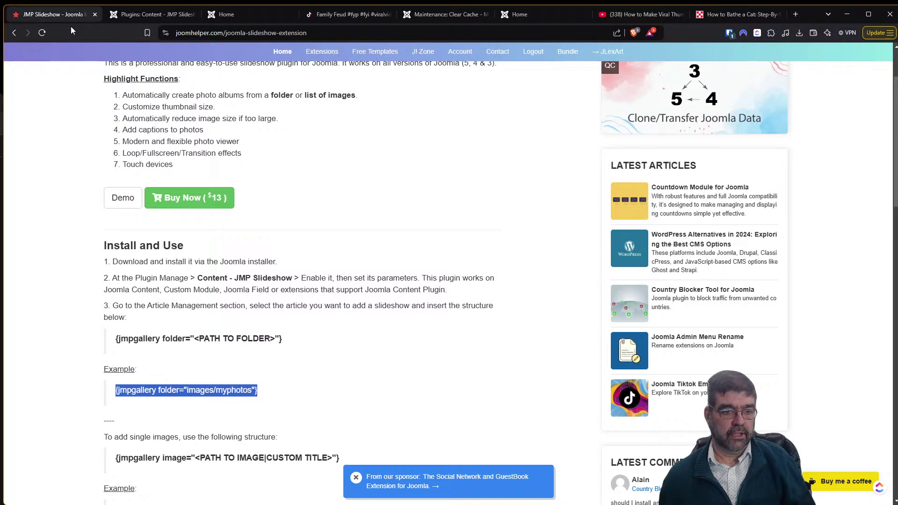
{"action": "left_click", "coordinate": [15, 37]}
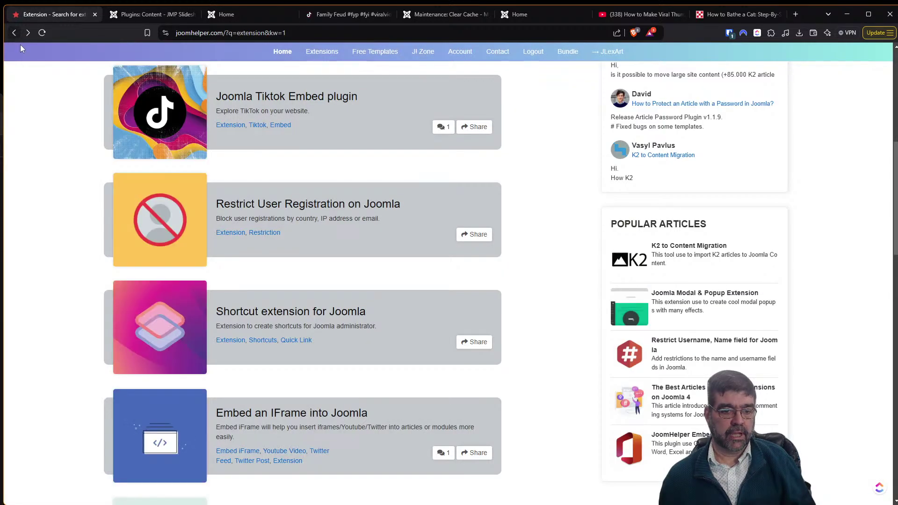
Drag-select the whole 'extension' results list from the Slideshow entry up to the top.
{"action": "scroll", "coordinate": [440, 254], "scroll_direction": "down", "scroll_amount": 3}
{"action": "scroll", "coordinate": [439, 254], "scroll_direction": "down", "scroll_amount": 2}
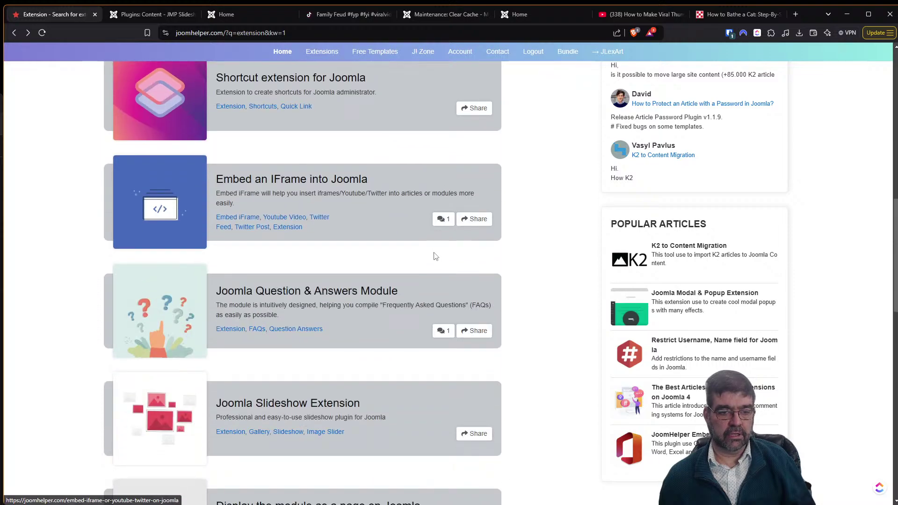
{"action": "scroll", "coordinate": [435, 257], "scroll_direction": "down", "scroll_amount": 2}
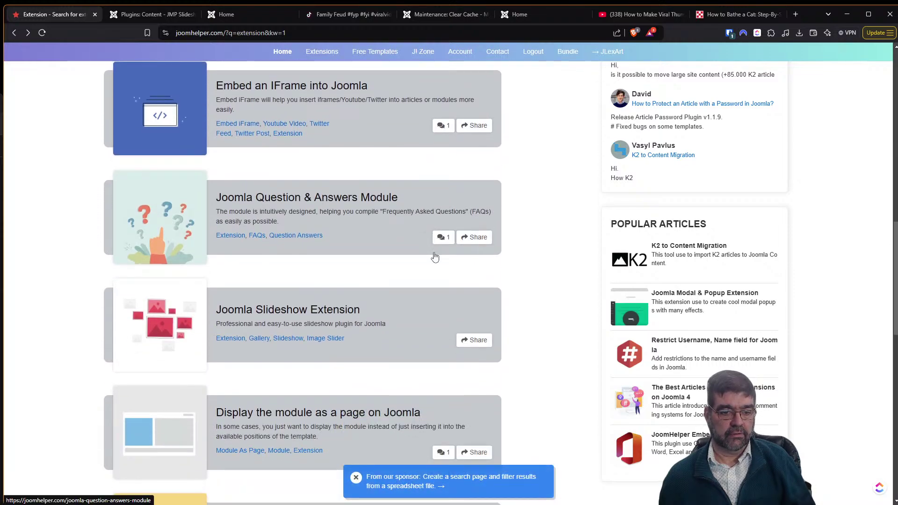
{"action": "left_click_drag", "start_coordinate": [481, 332], "coordinate": [309, 136]}
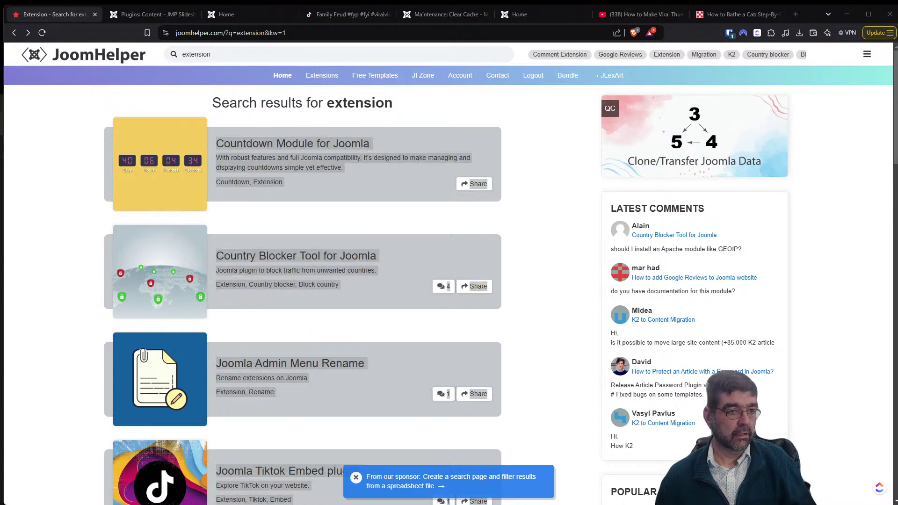
{"action": "key", "text": "alt+space"}
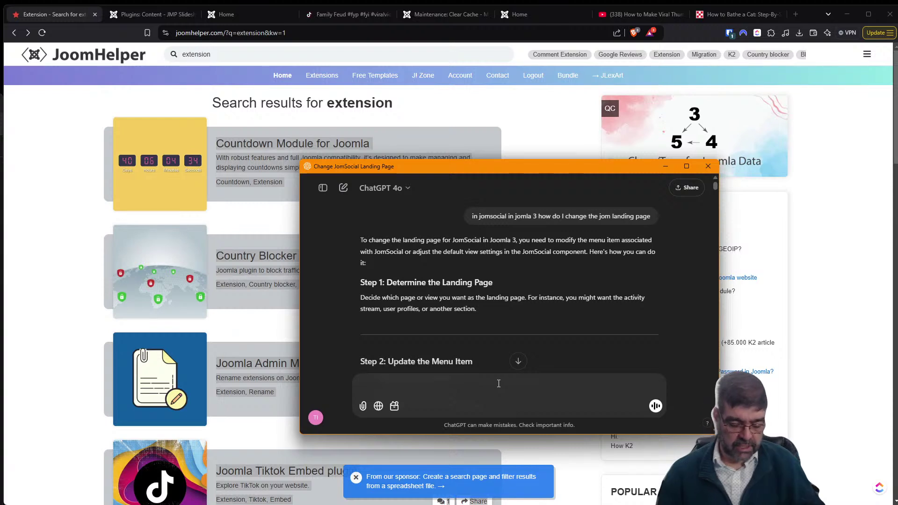
Ask ChatGPT 'give me the titles only of' followed by the pasted search results.
{"action": "type", "text": "give me"}
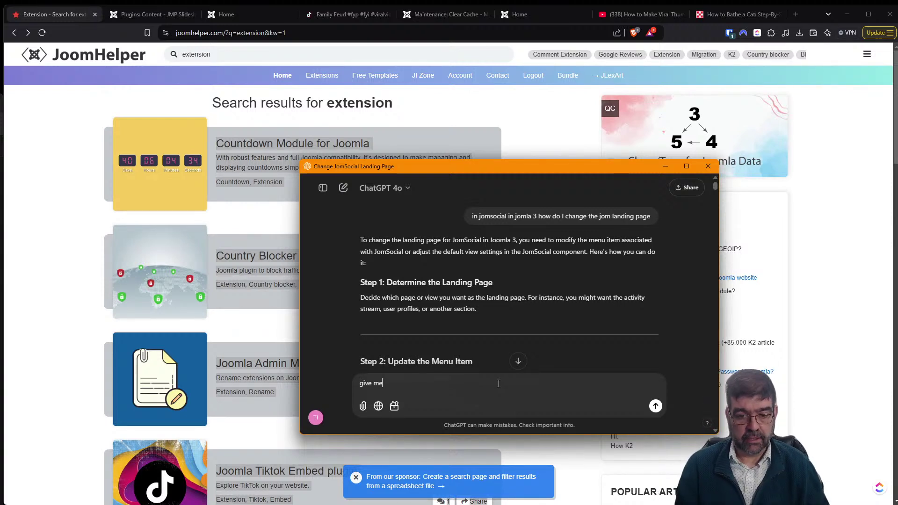
{"action": "type", "text": " the tit"}
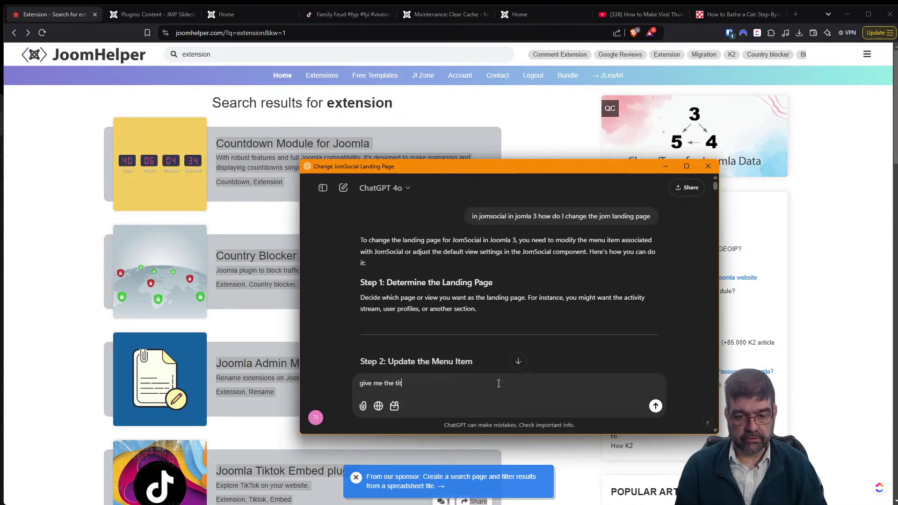
{"action": "type", "text": "les onl"}
{"action": "key", "text": "BackSpace"}
{"action": "key", "text": "BackSpace"}
{"action": "type", "text": "les "}
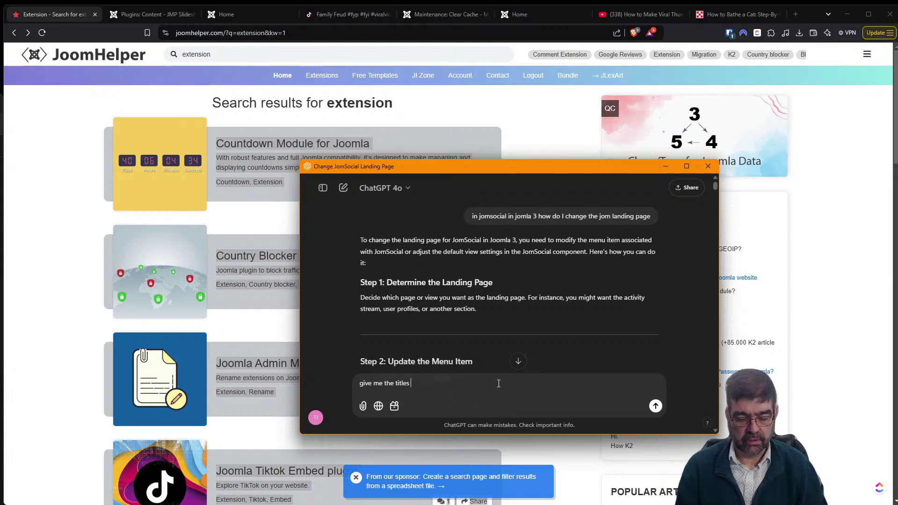
{"action": "type", "text": "only of"}
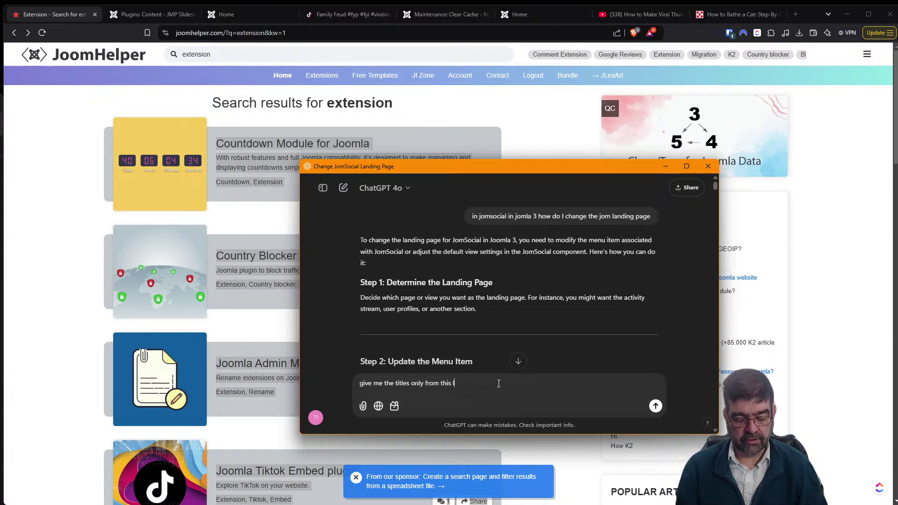
{"action": "key", "text": "ctrl+v"}
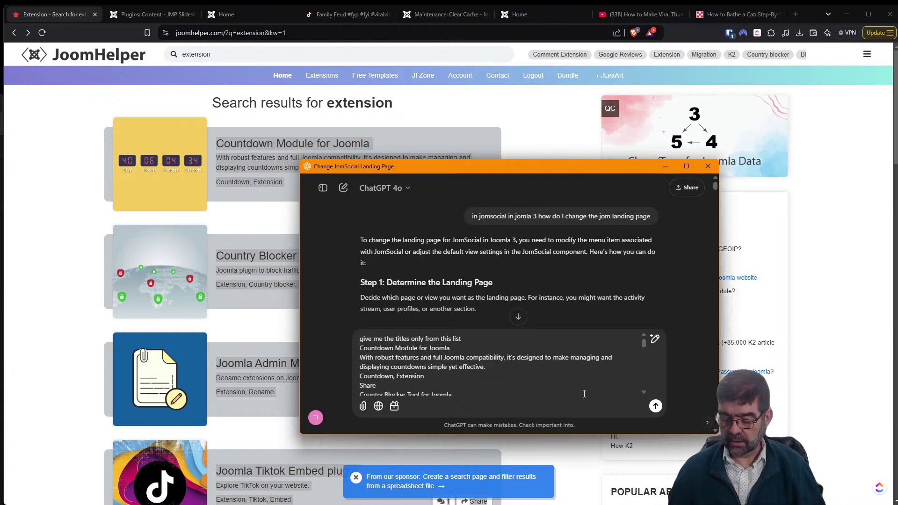
{"action": "key", "text": "Return"}
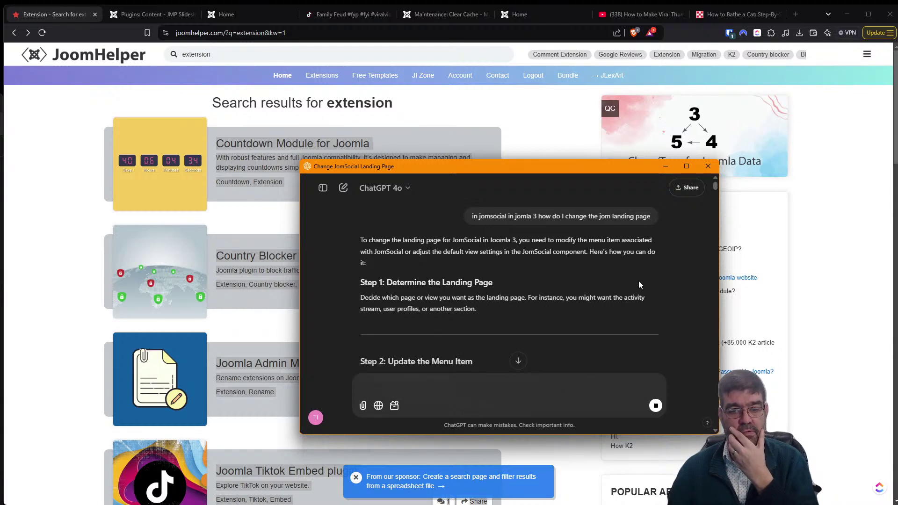
Read ChatGPT's bulleted list of nine extension titles through to the end.
{"action": "left_click", "coordinate": [519, 362]}
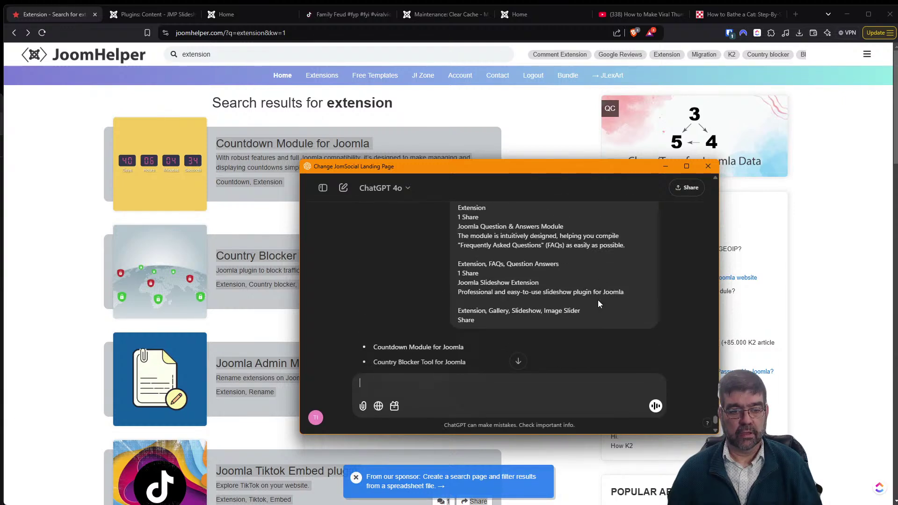
{"action": "left_click", "coordinate": [518, 362]}
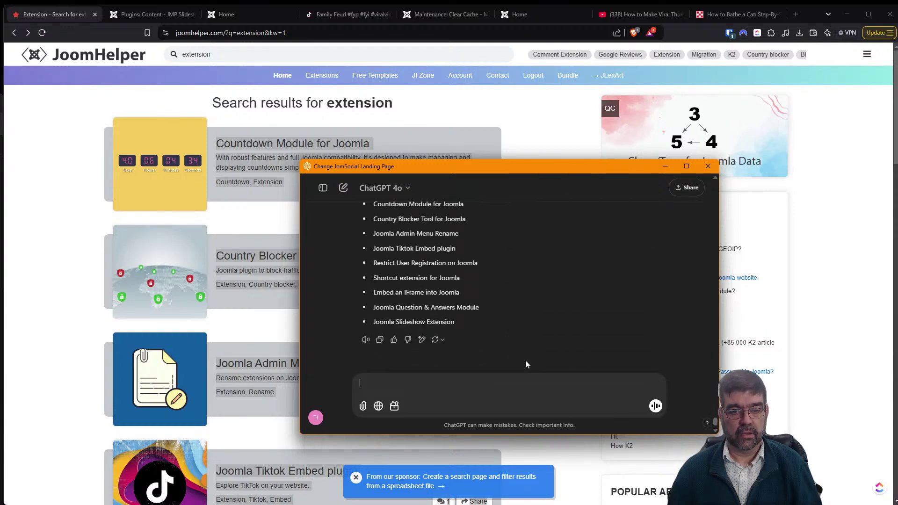
{"action": "scroll", "coordinate": [555, 301], "scroll_direction": "up", "scroll_amount": 2}
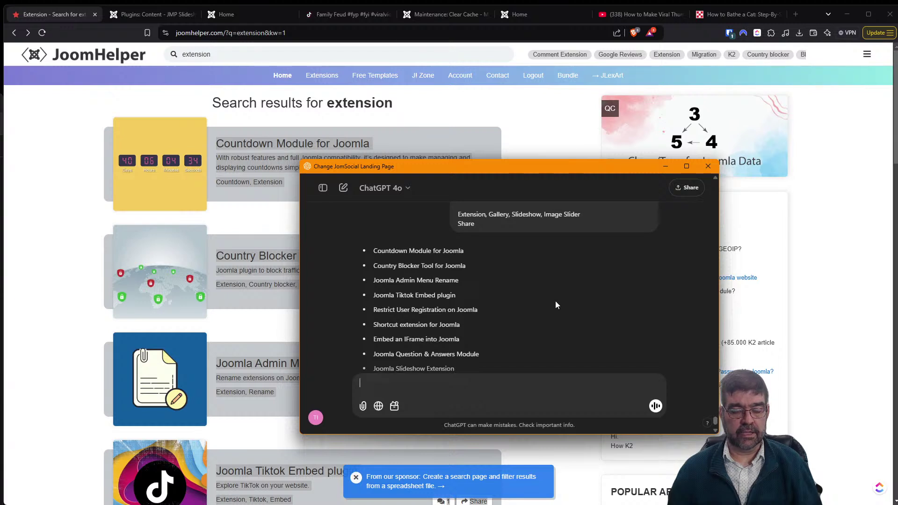
{"action": "left_click_drag", "start_coordinate": [459, 176], "coordinate": [550, 130]}
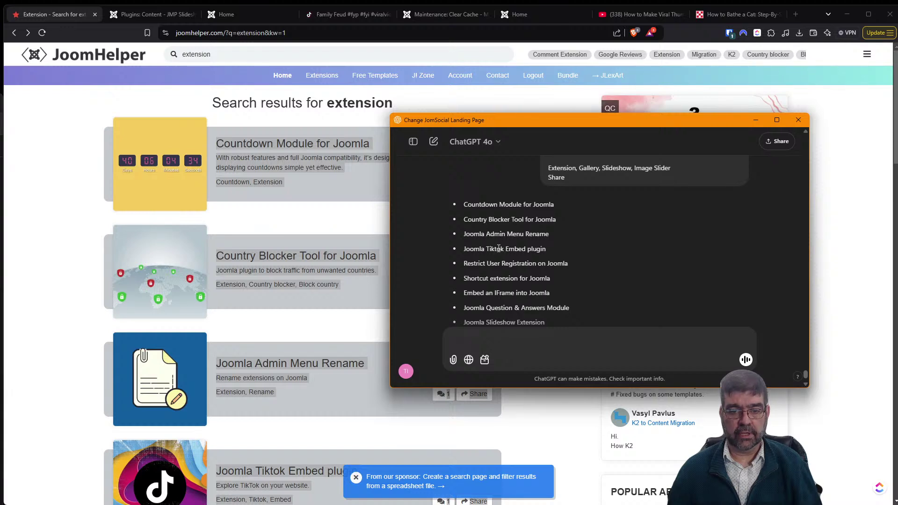
{"action": "scroll", "coordinate": [499, 262], "scroll_direction": "down", "scroll_amount": 2}
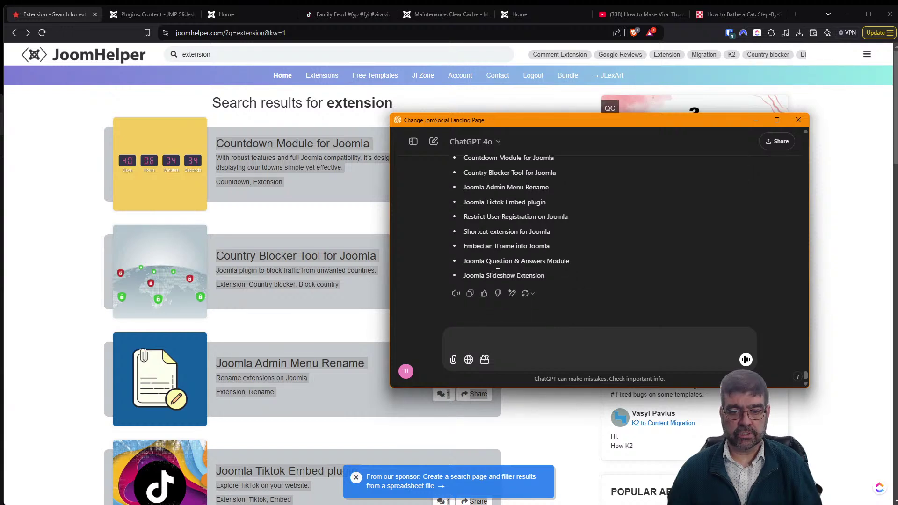